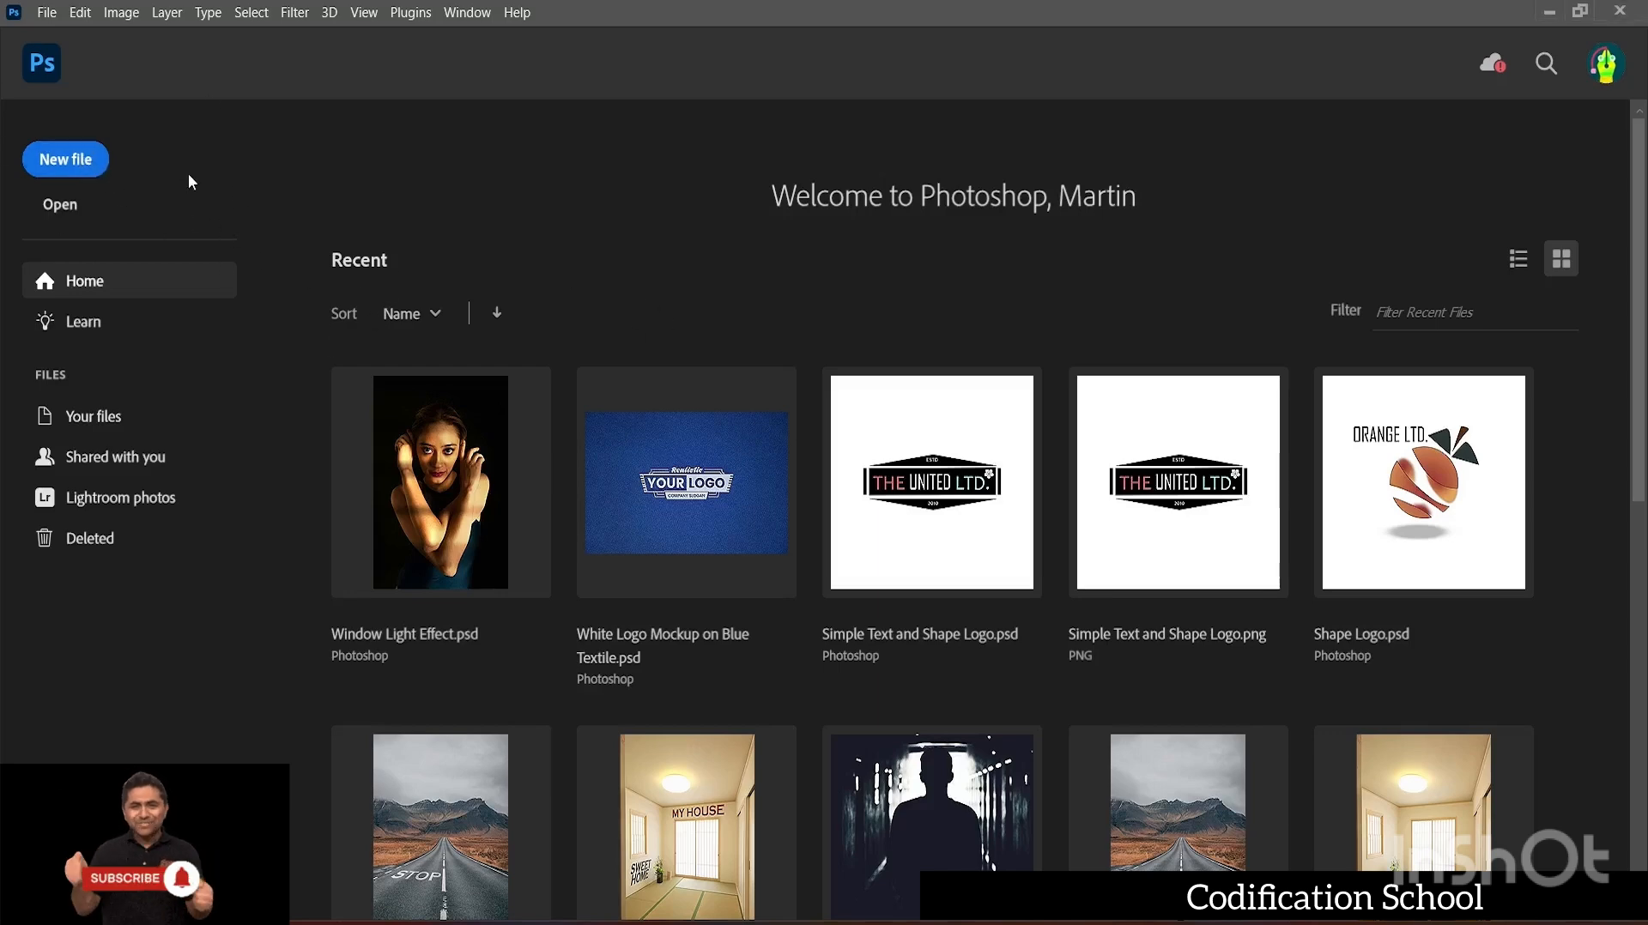
- Create a new 800 x 800 px RGB document named "Text Logo" with a white background
click(85, 171)
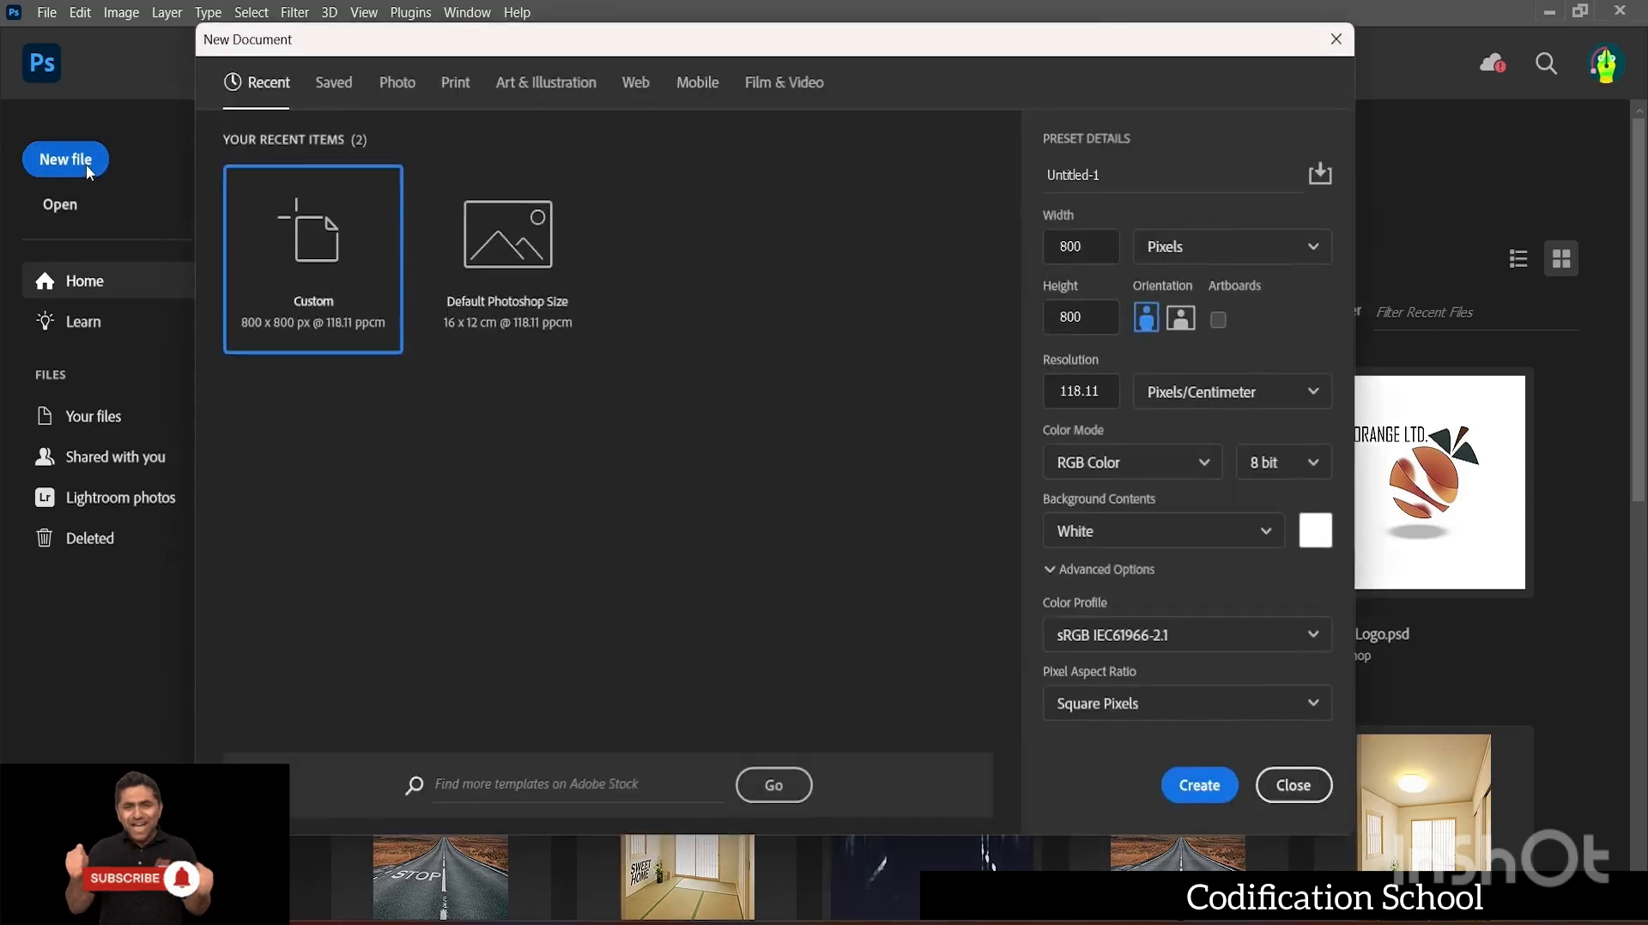
click(1121, 177)
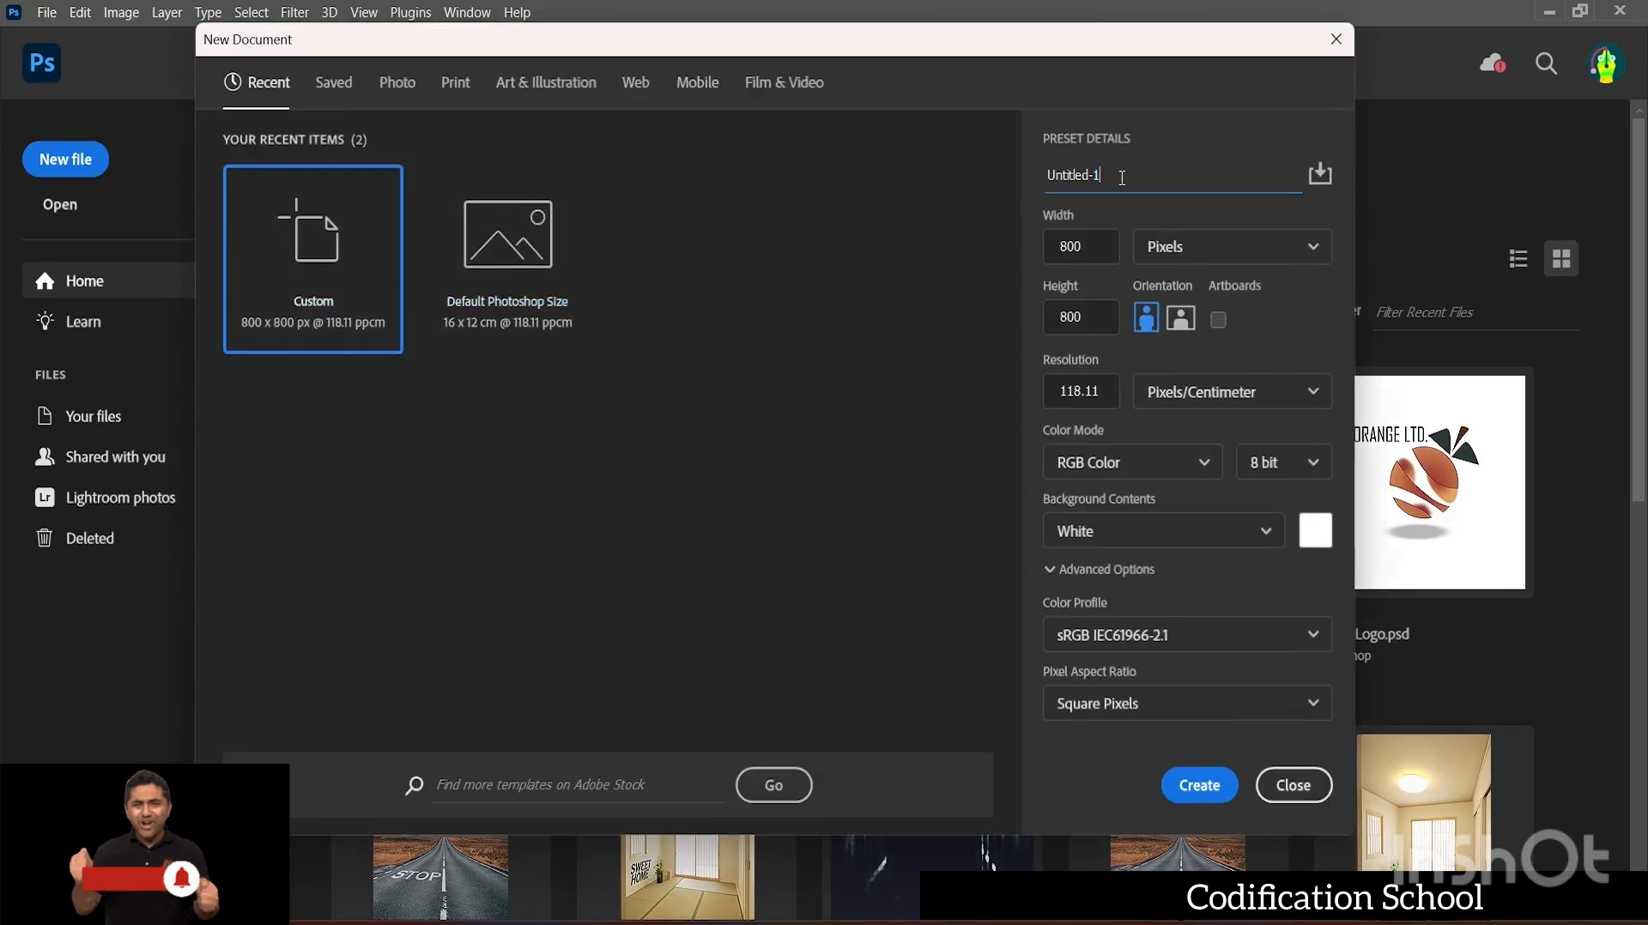
drag(1107, 177, 1025, 181)
key(BackSpace)
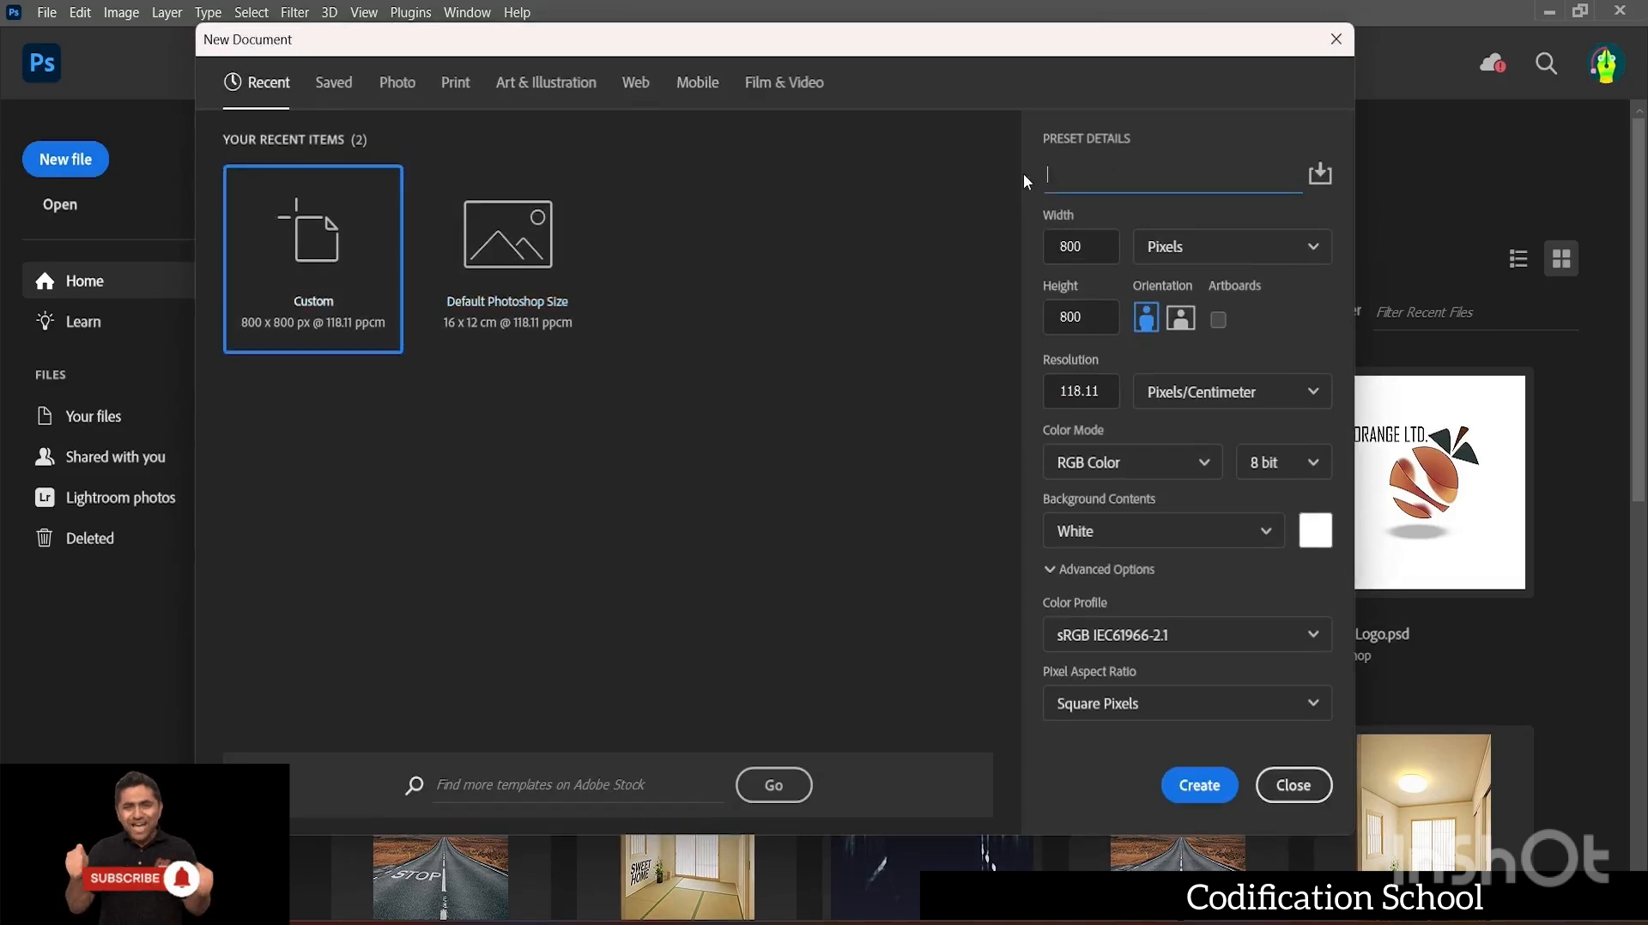
text(Text)
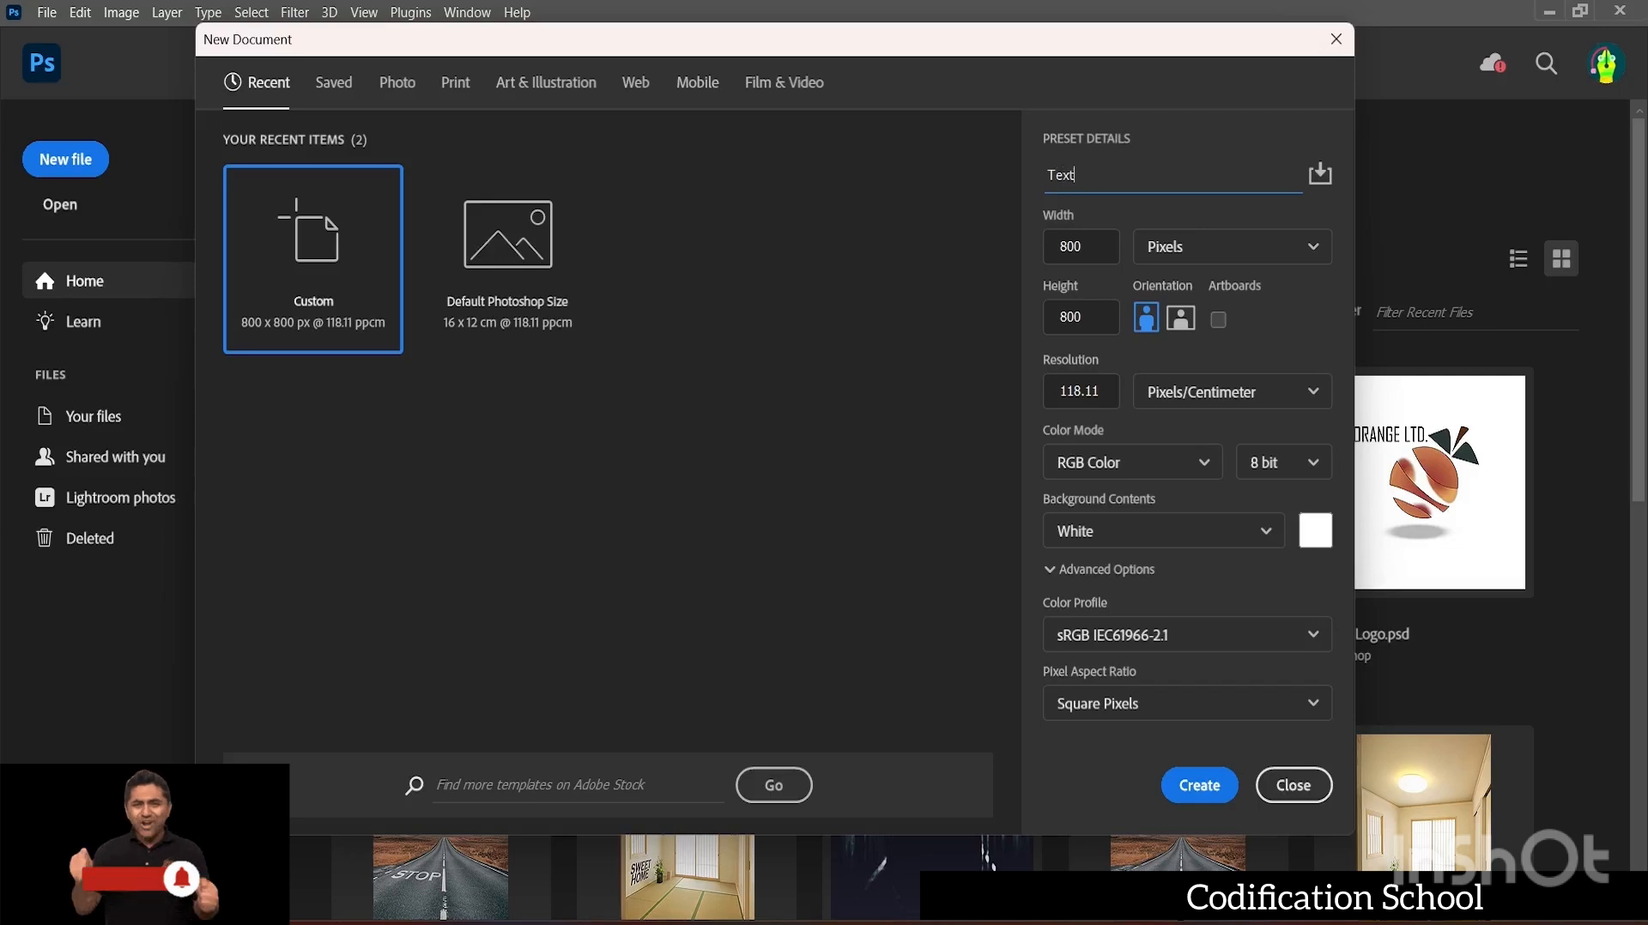
text( Logo)
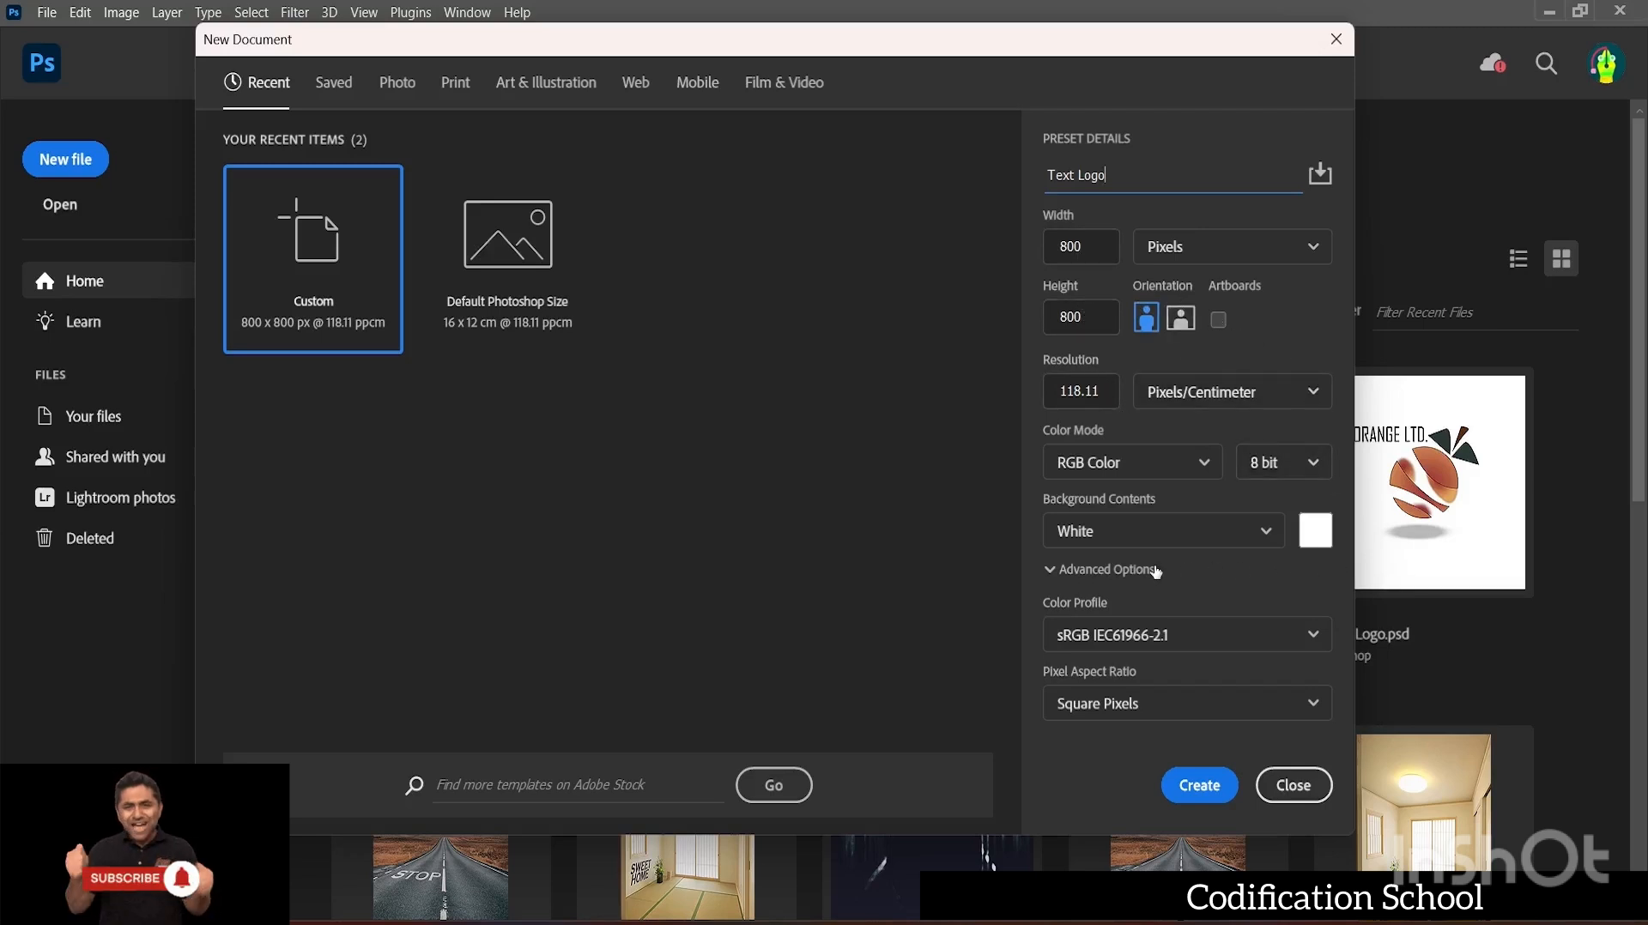
click(1199, 785)
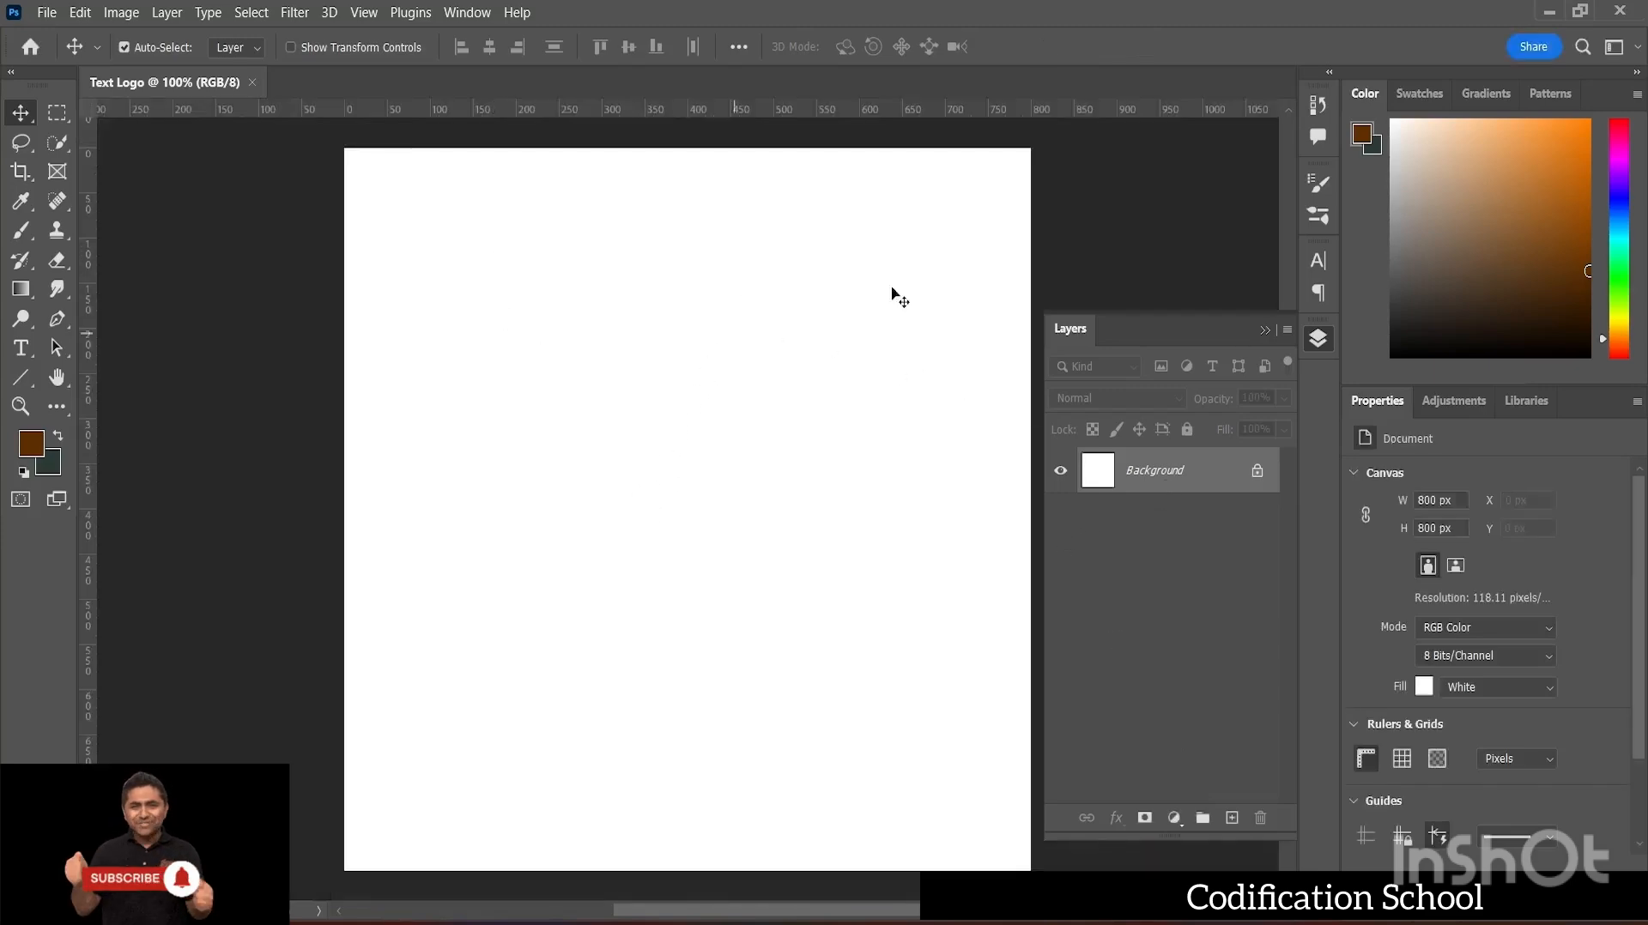
- Place two horizontal and two vertical guides about 50 px inside the canvas edges as margins
mouse_move(699, 912)
mouse_down()
mouse_move(733, 908)
mouse_move(709, 904)
mouse_up()
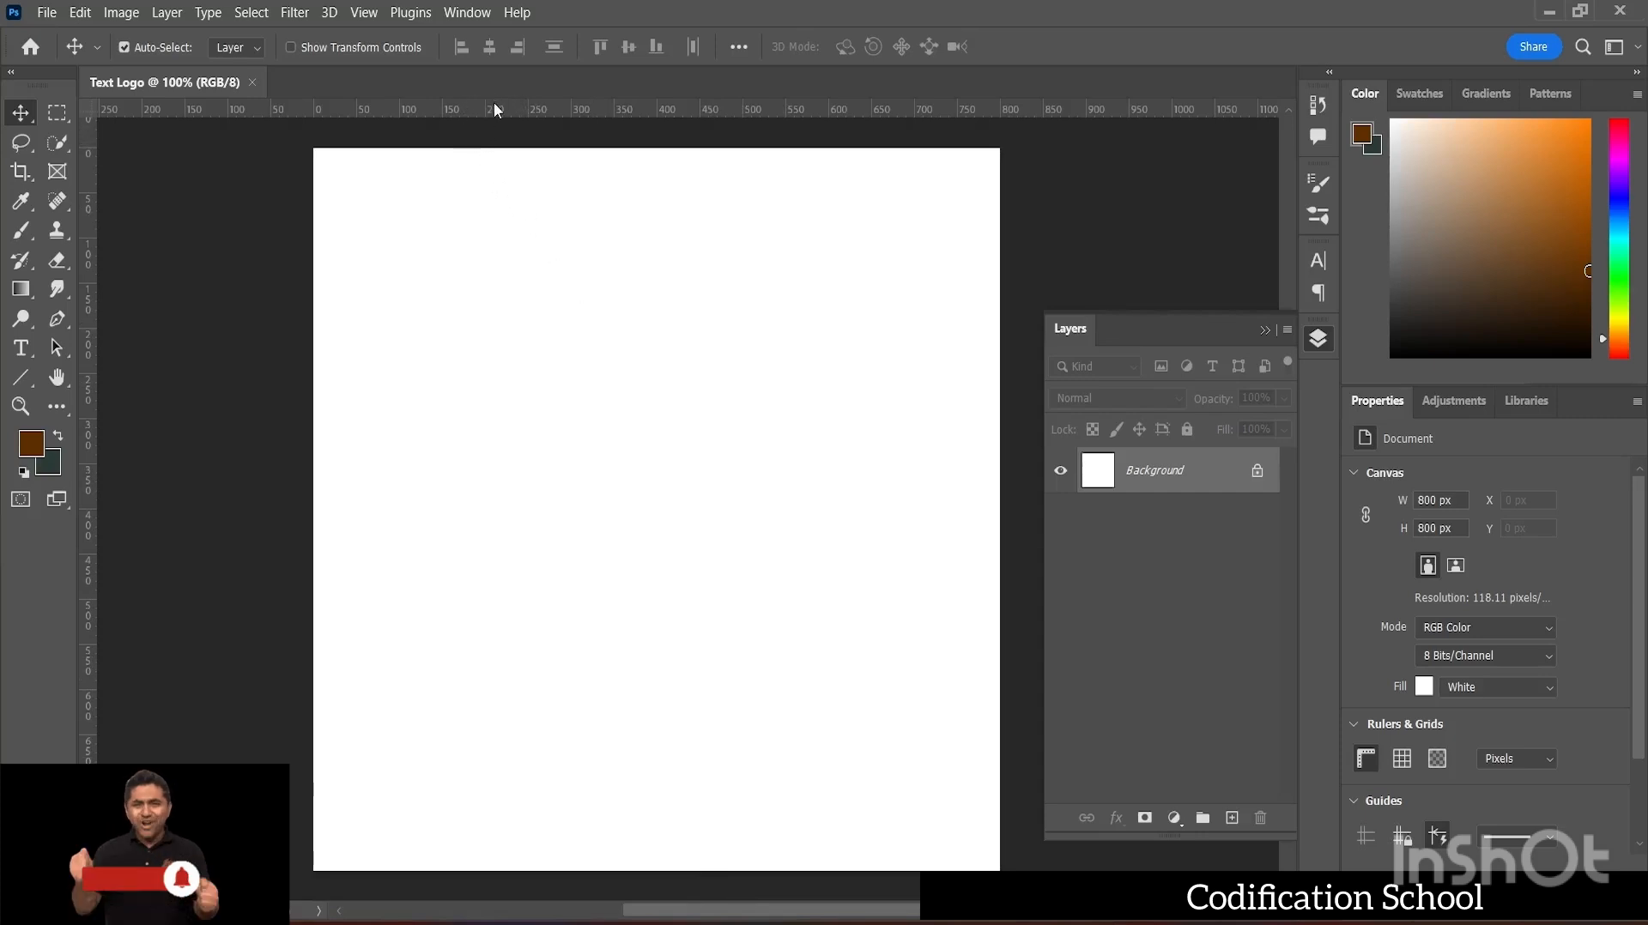
drag(494, 109, 507, 191)
drag(555, 110, 588, 825)
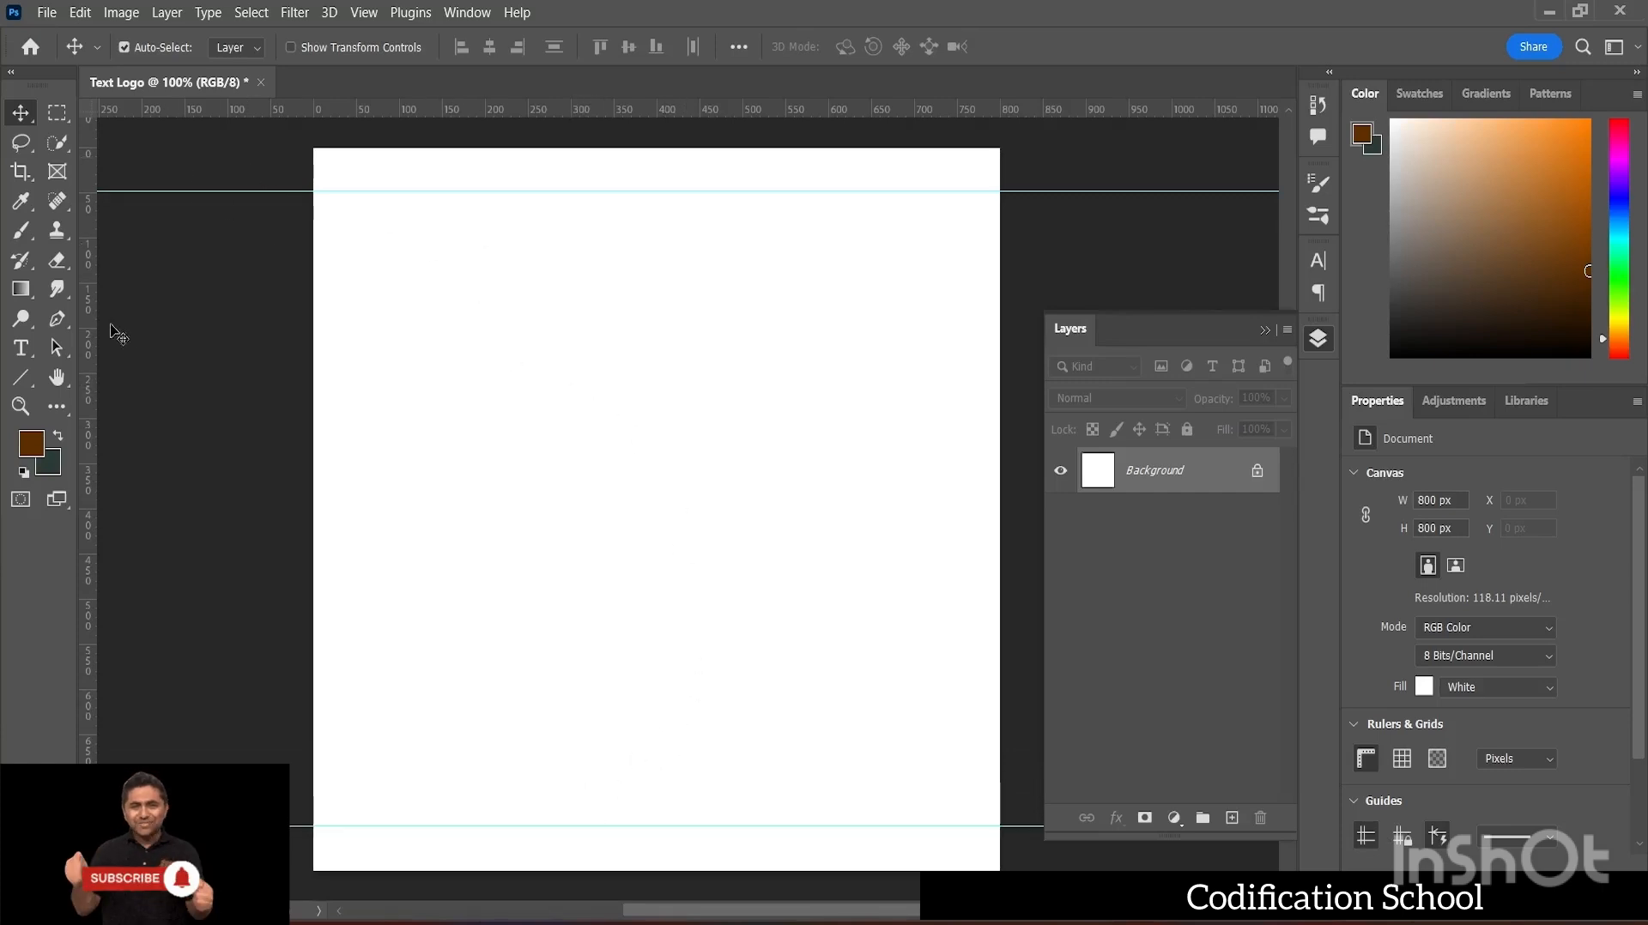
drag(85, 281, 958, 328)
drag(85, 332, 356, 343)
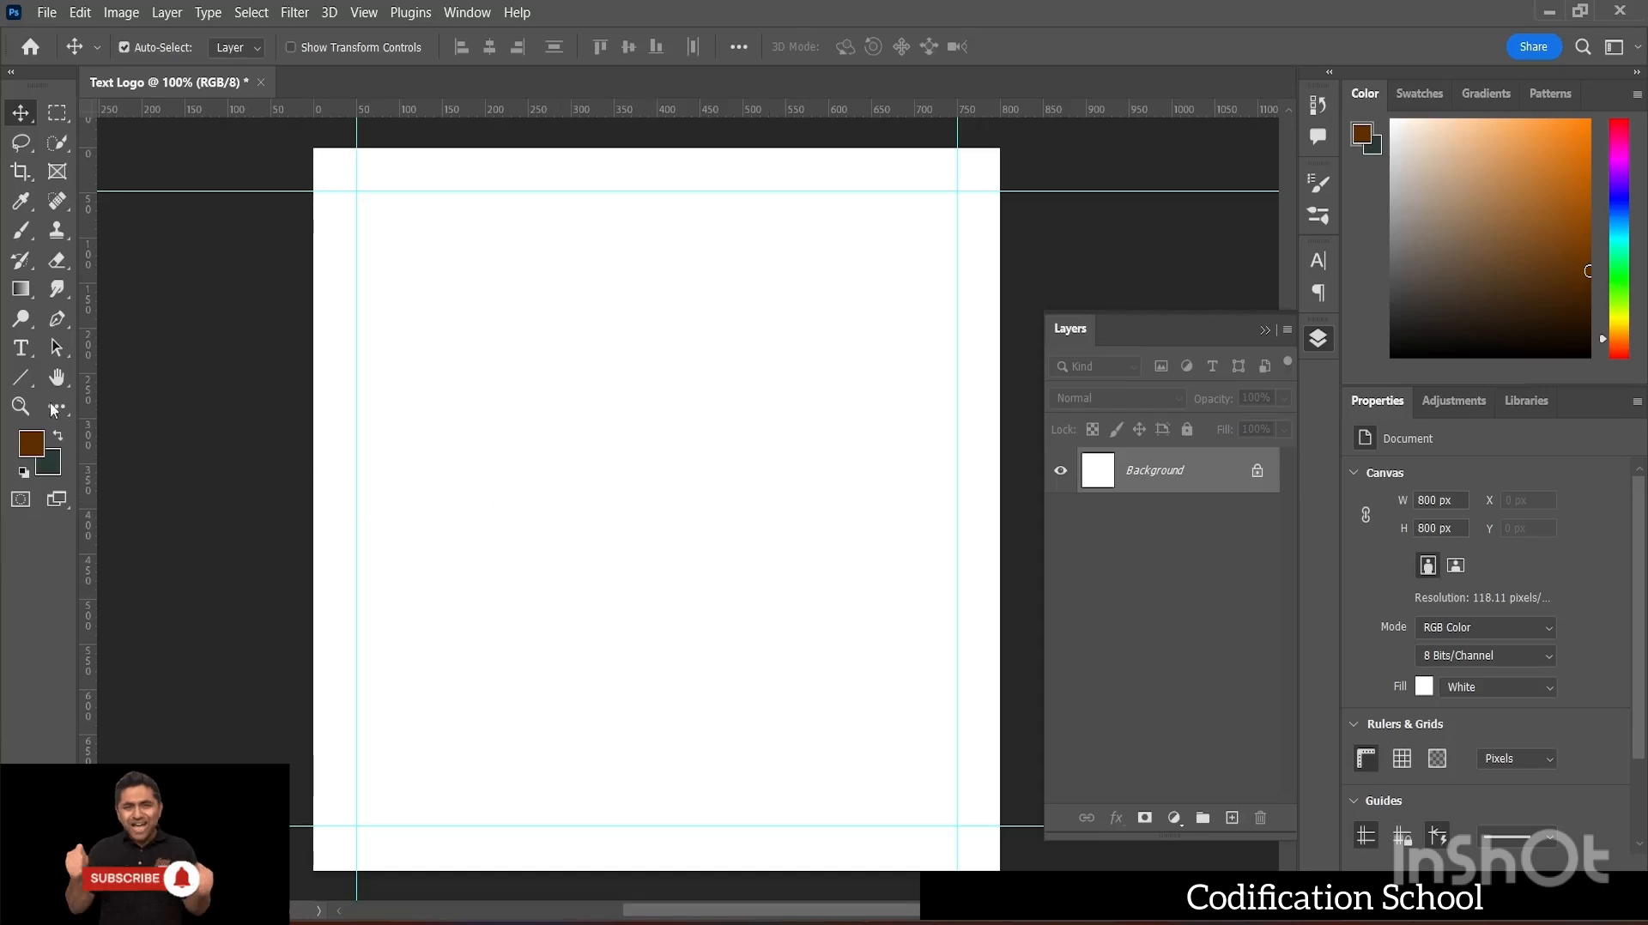
- Add a horizontal text layer with the letter "A" in the upper-left part of the canvas, within the guides
click(22, 349)
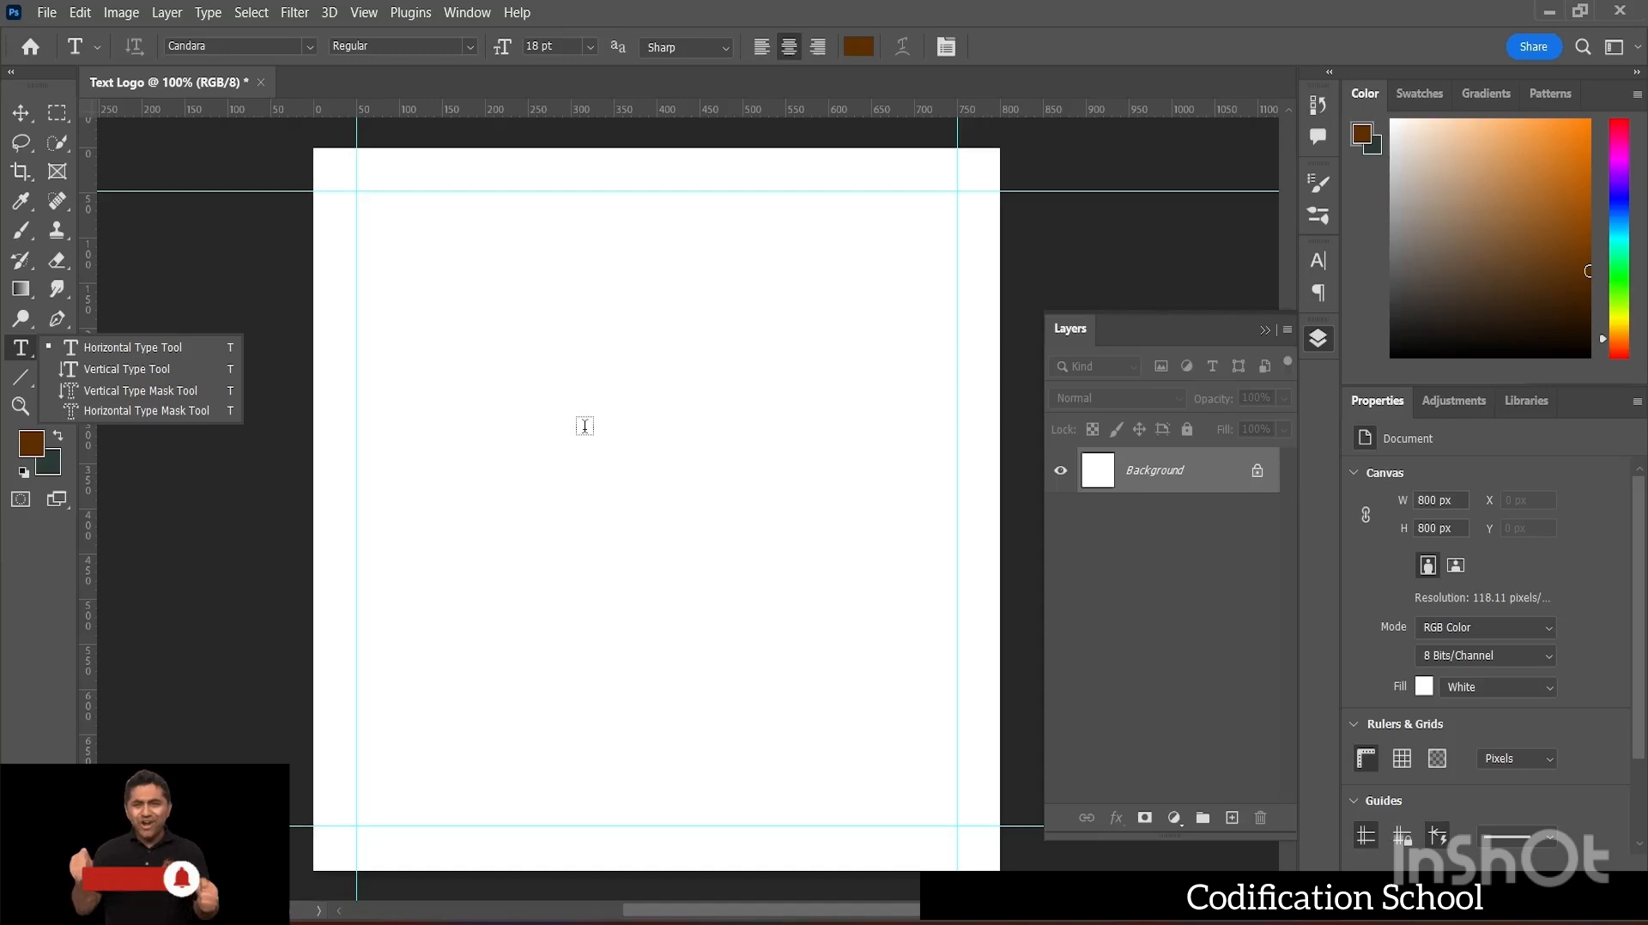
click(525, 386)
click(525, 387)
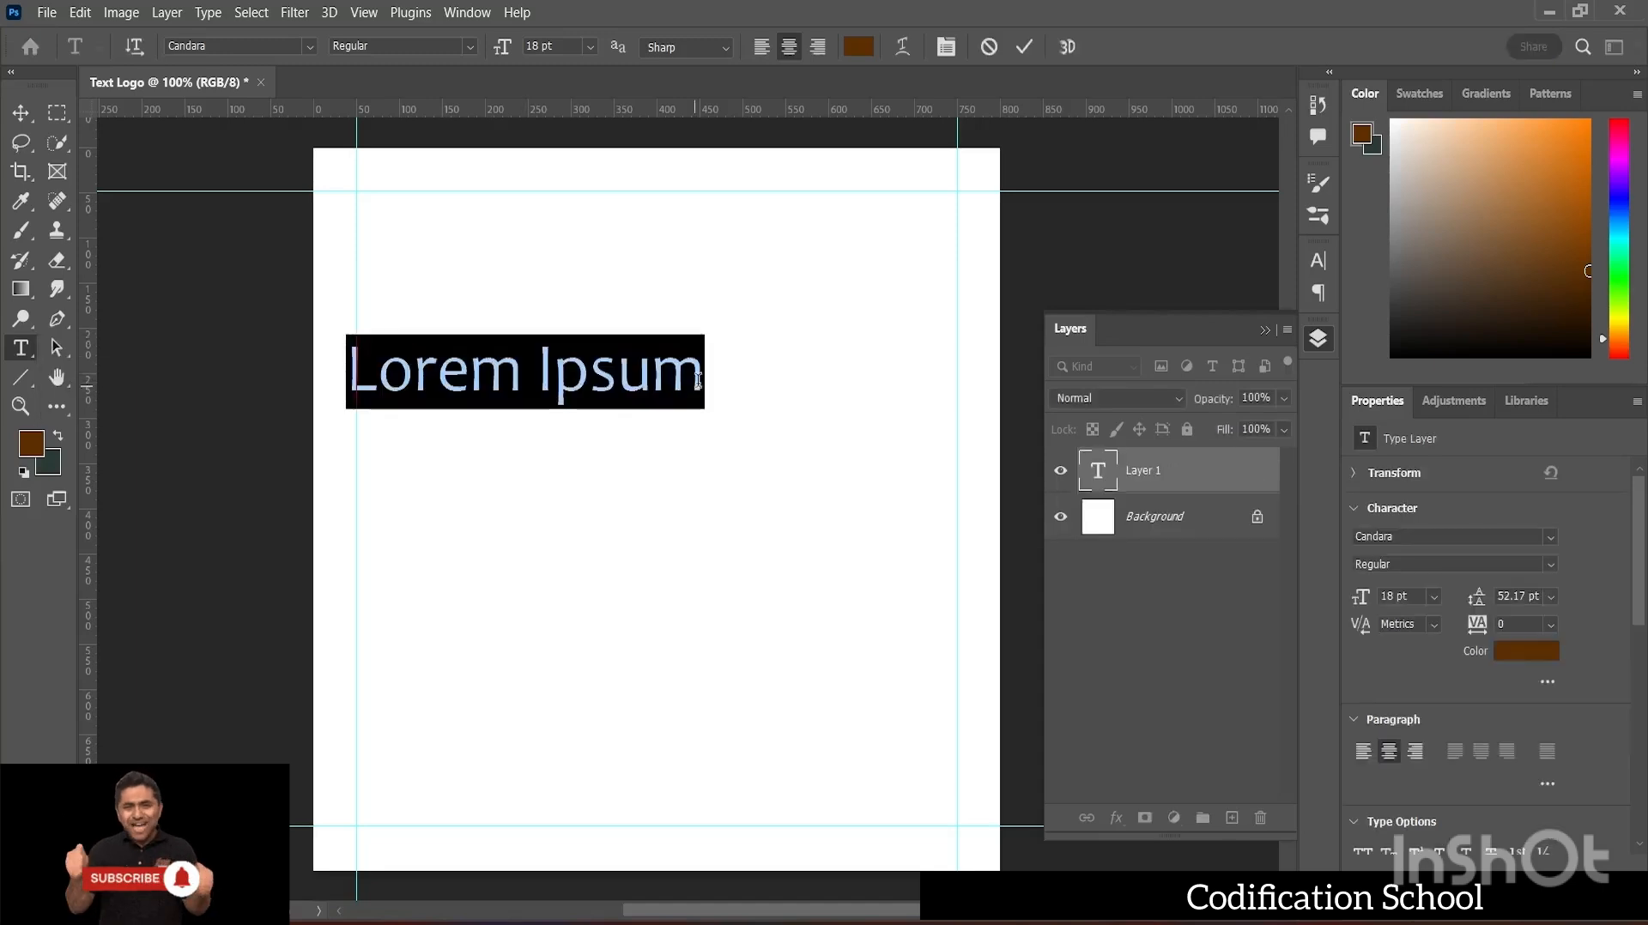
key(BackSpace)
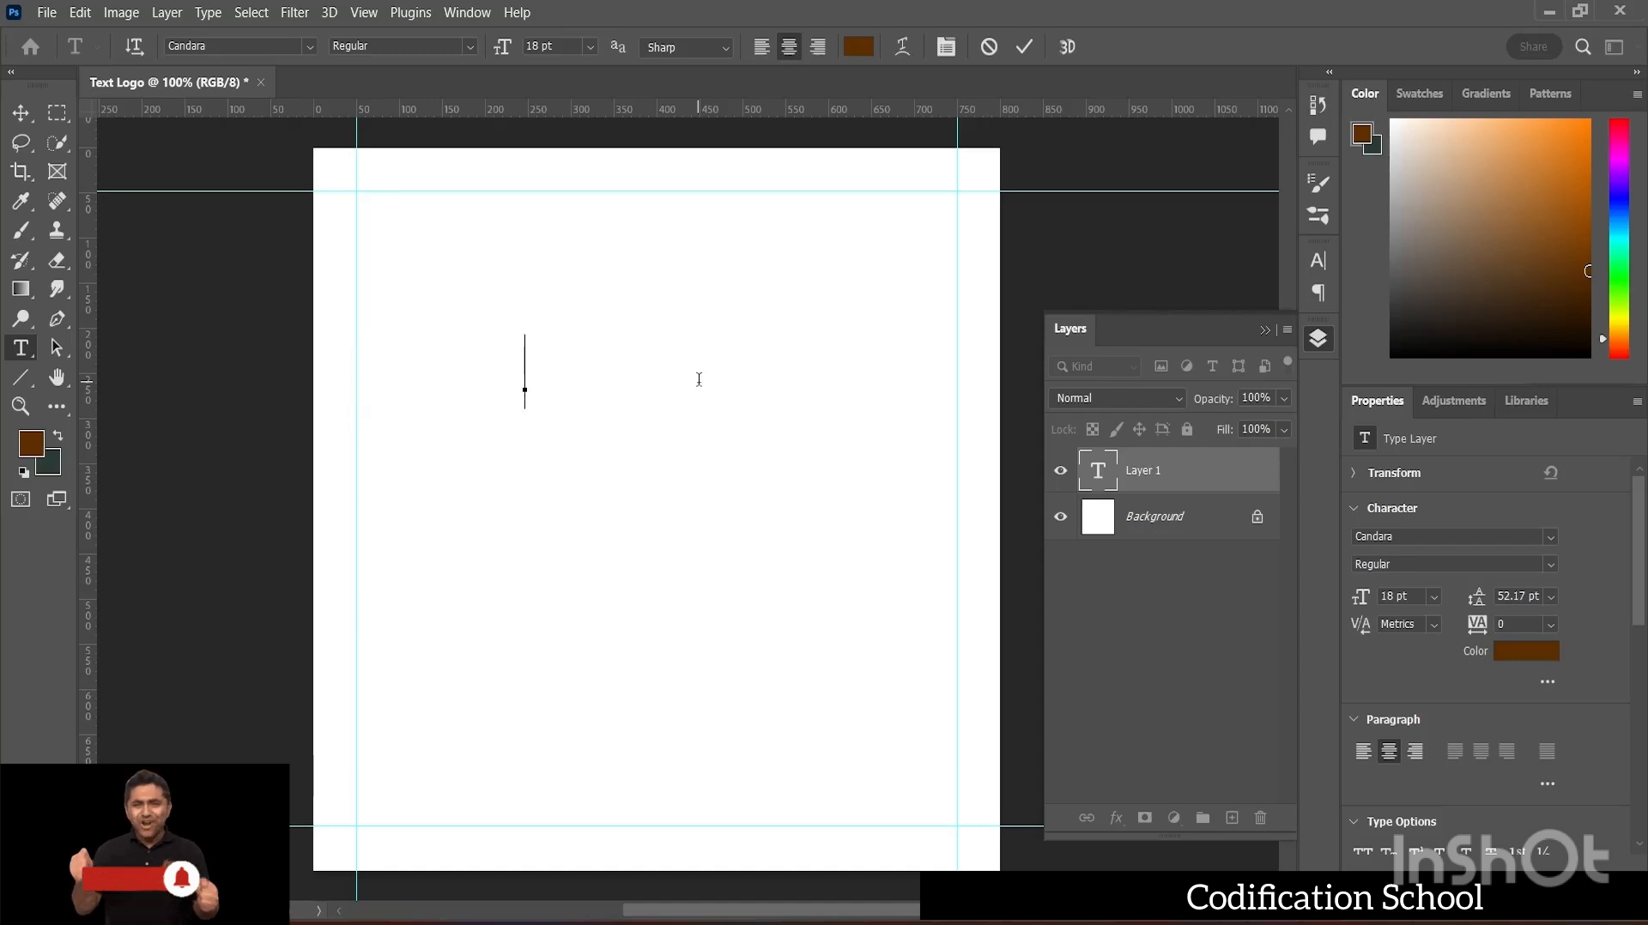
text(A)
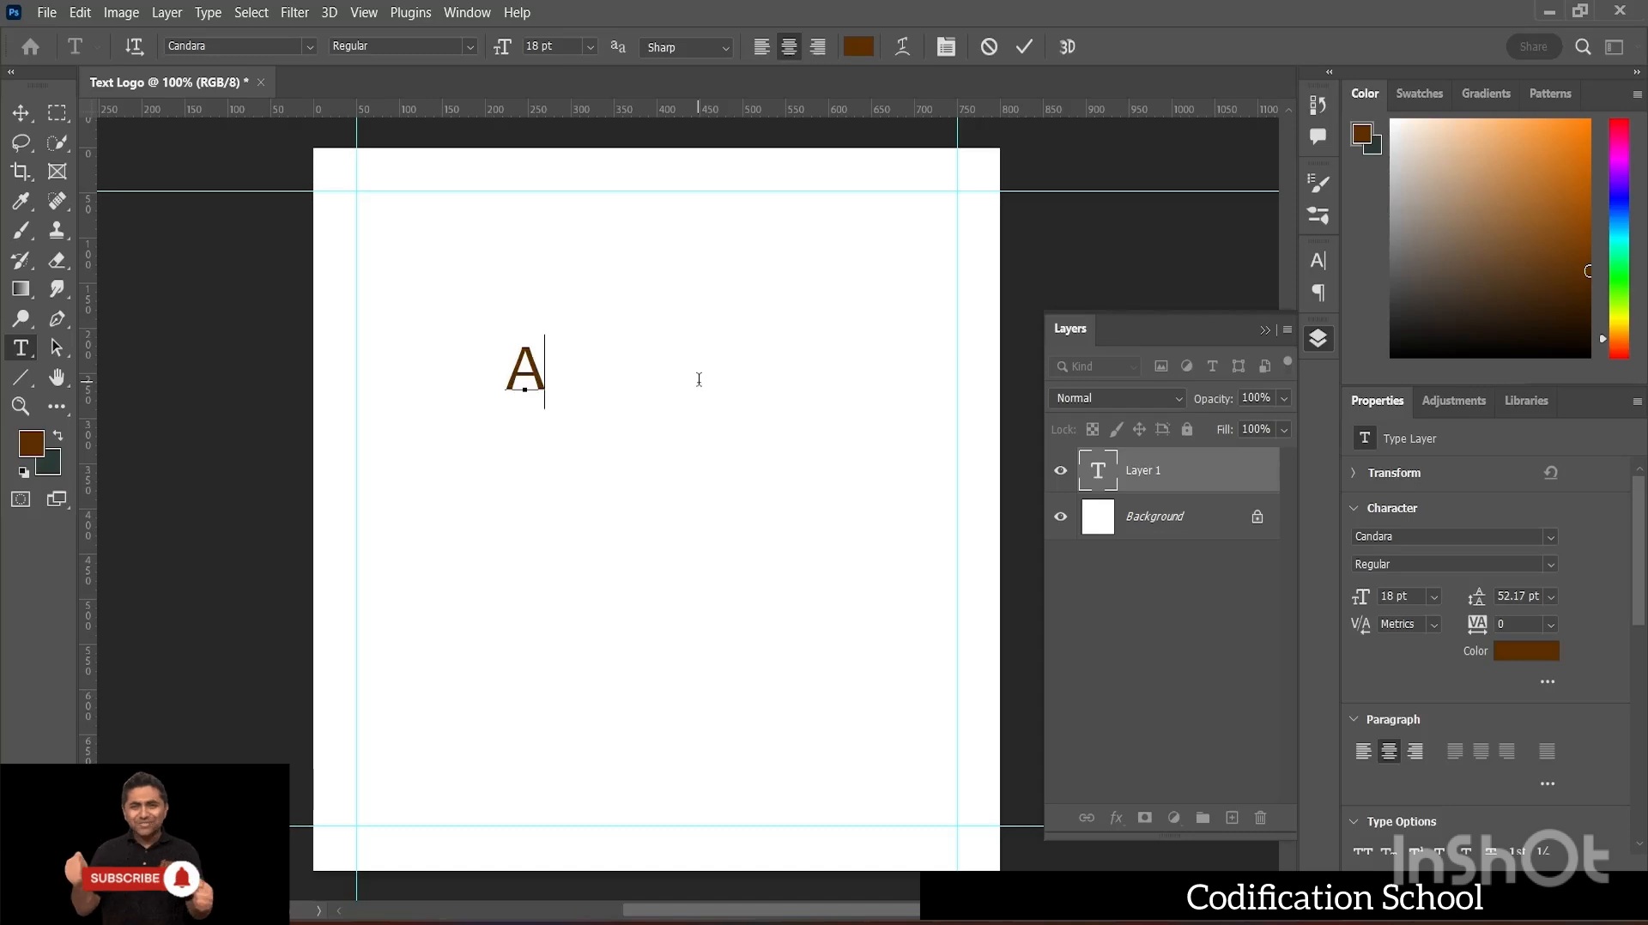
click(27, 116)
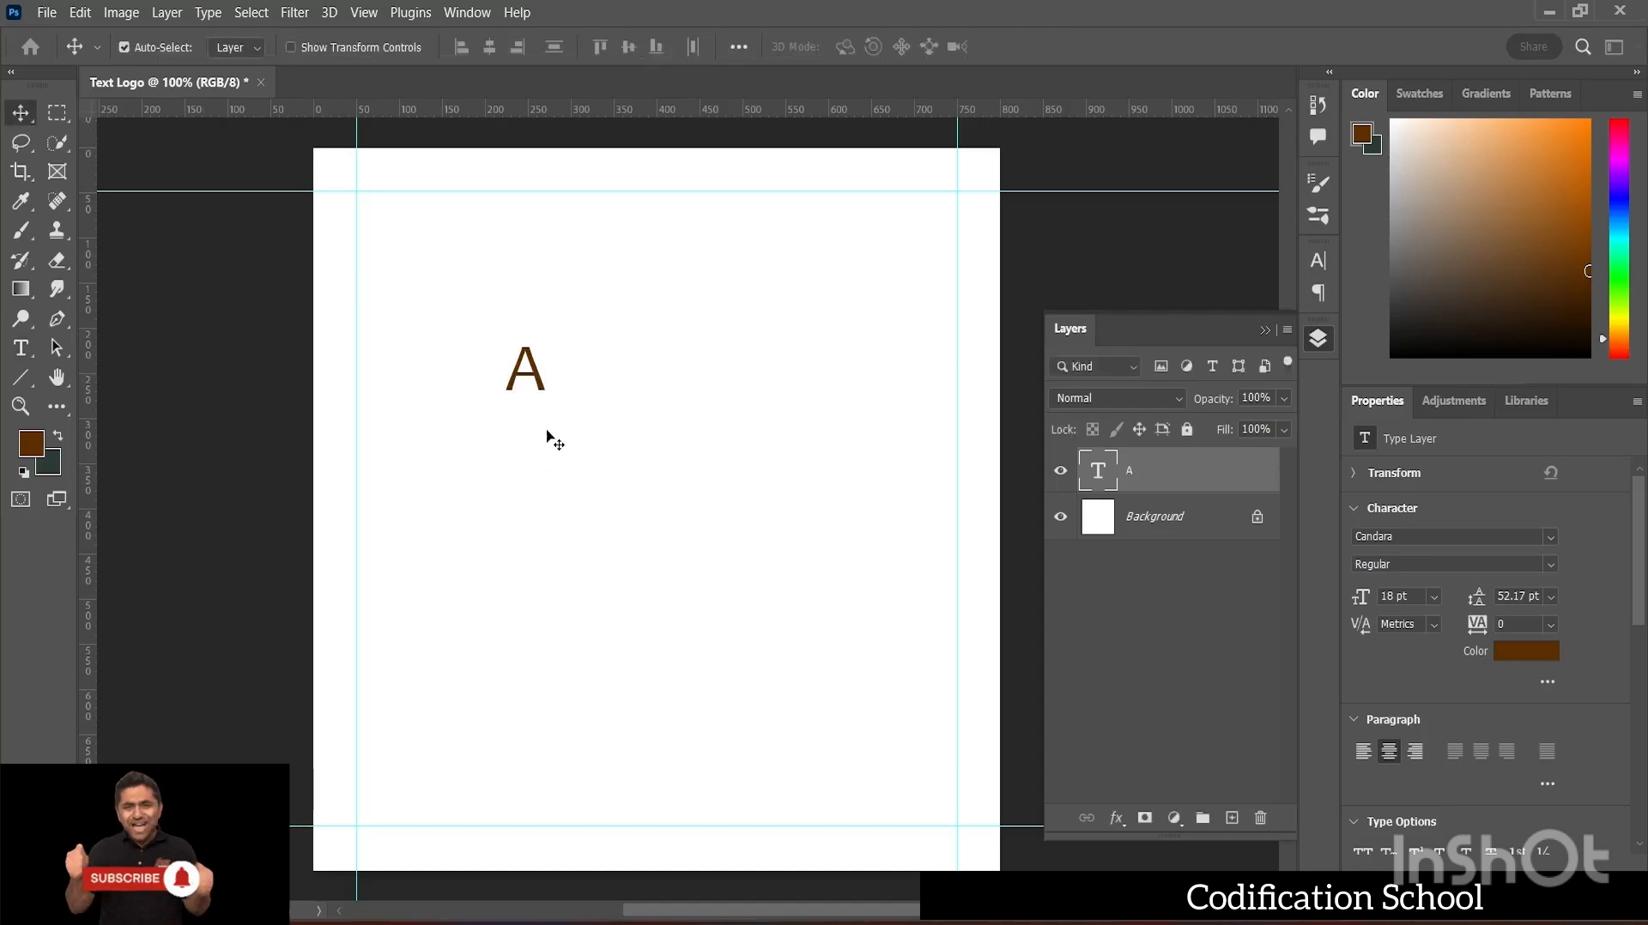
- Add a separate horizontal text layer with the letter "B" just below and to the right of the A
click(1224, 625)
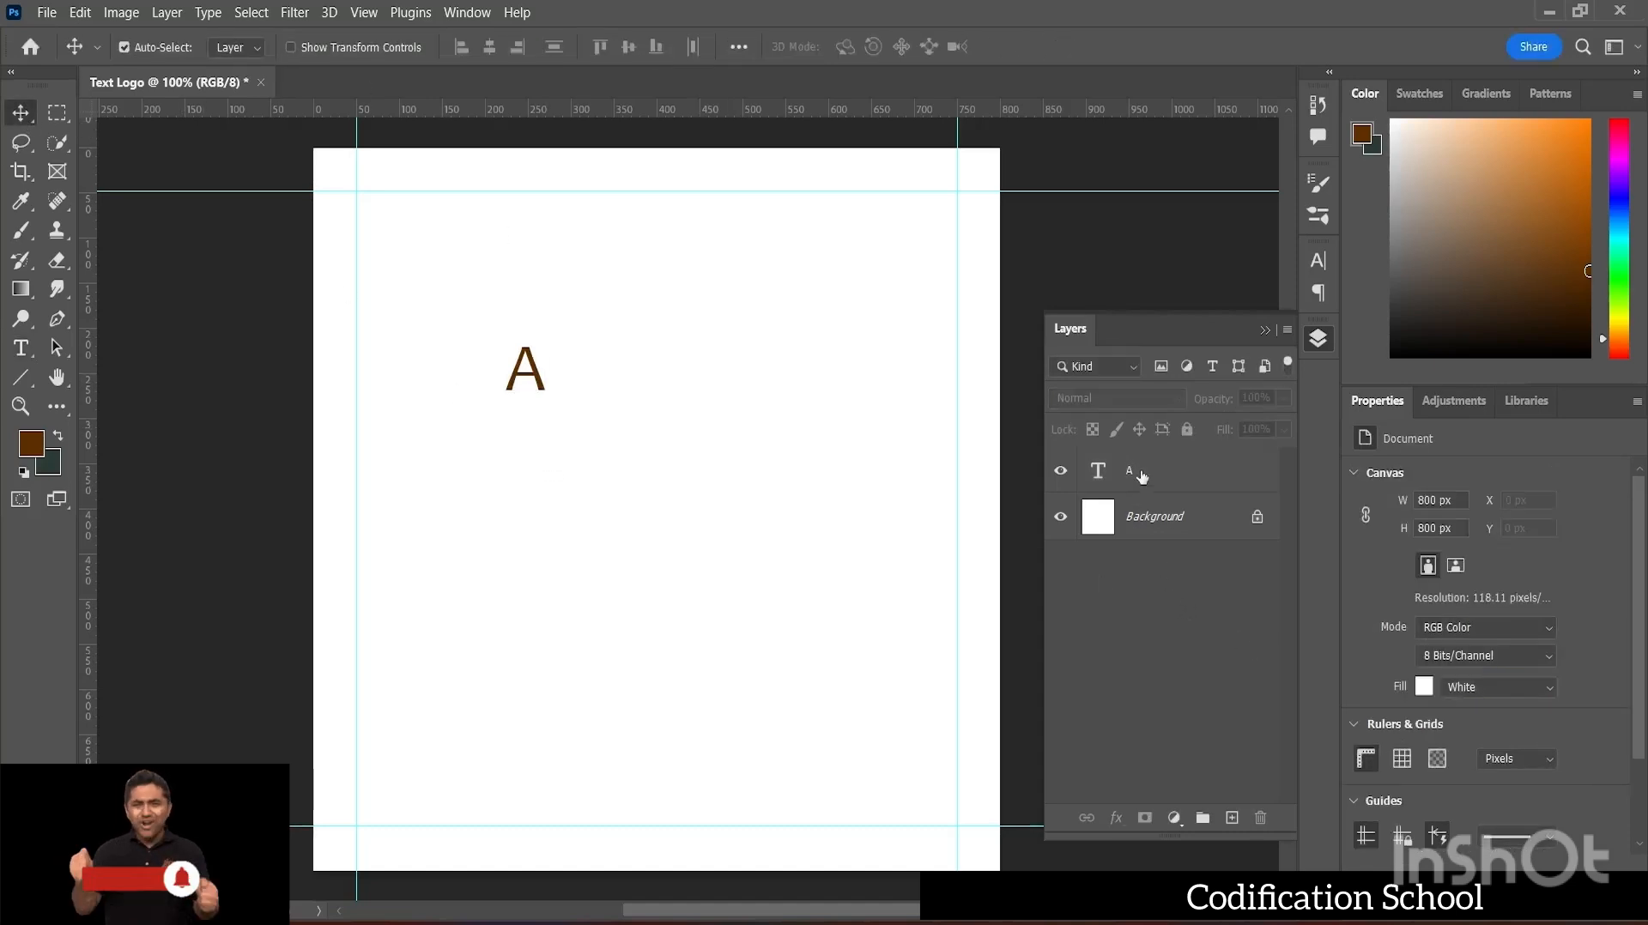
click(21, 347)
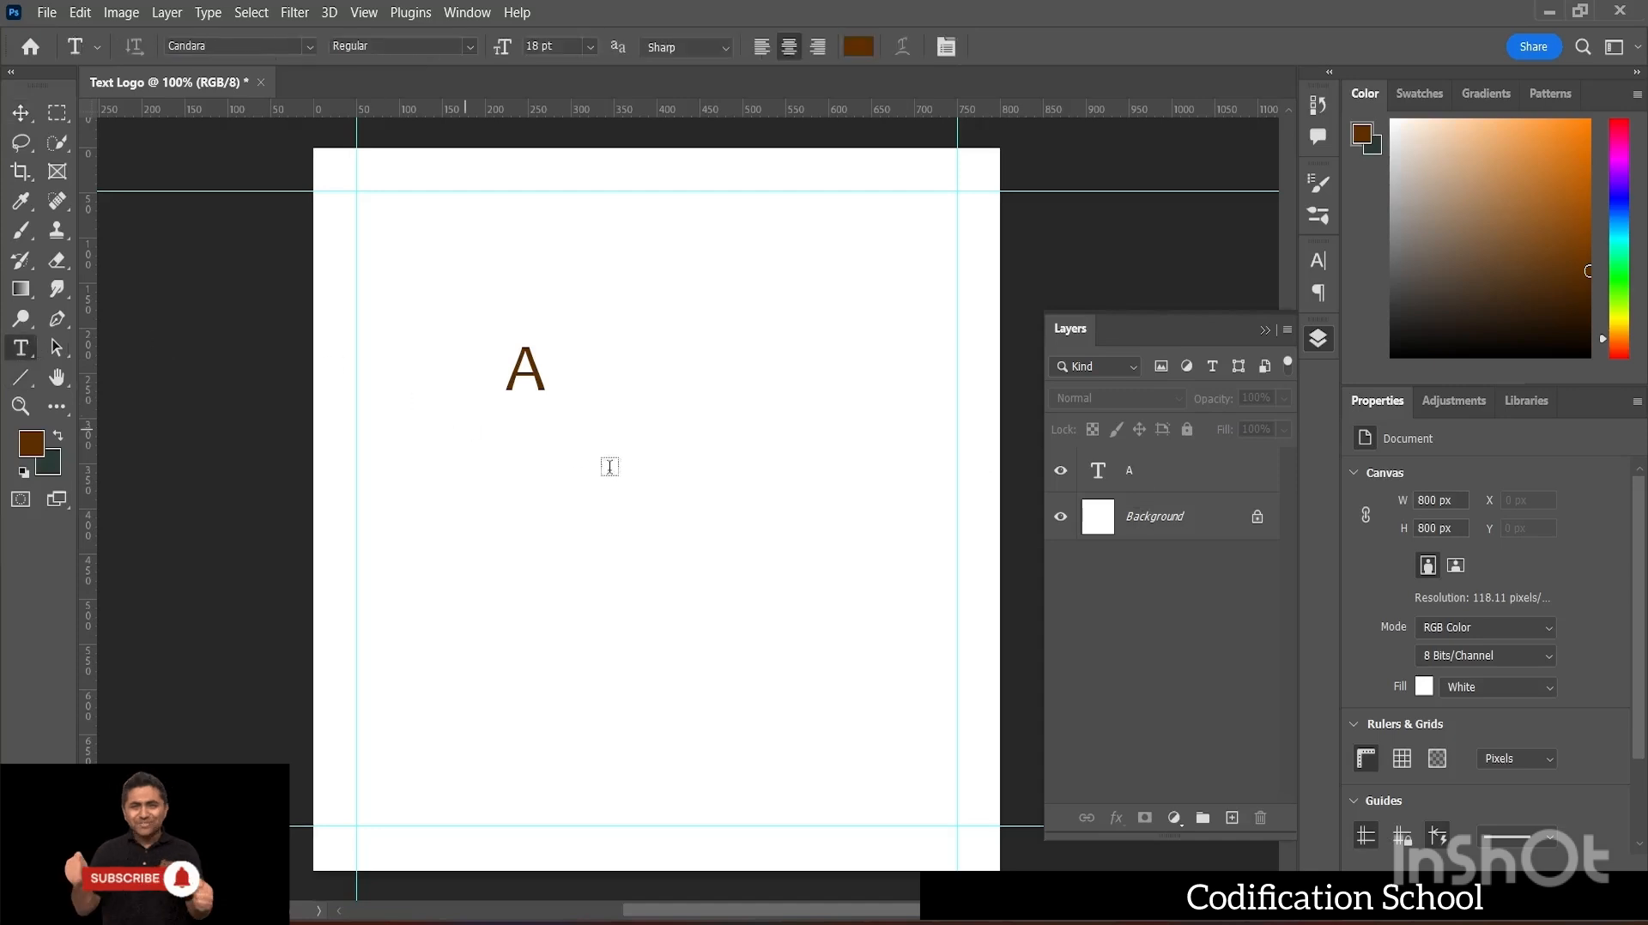
click(585, 449)
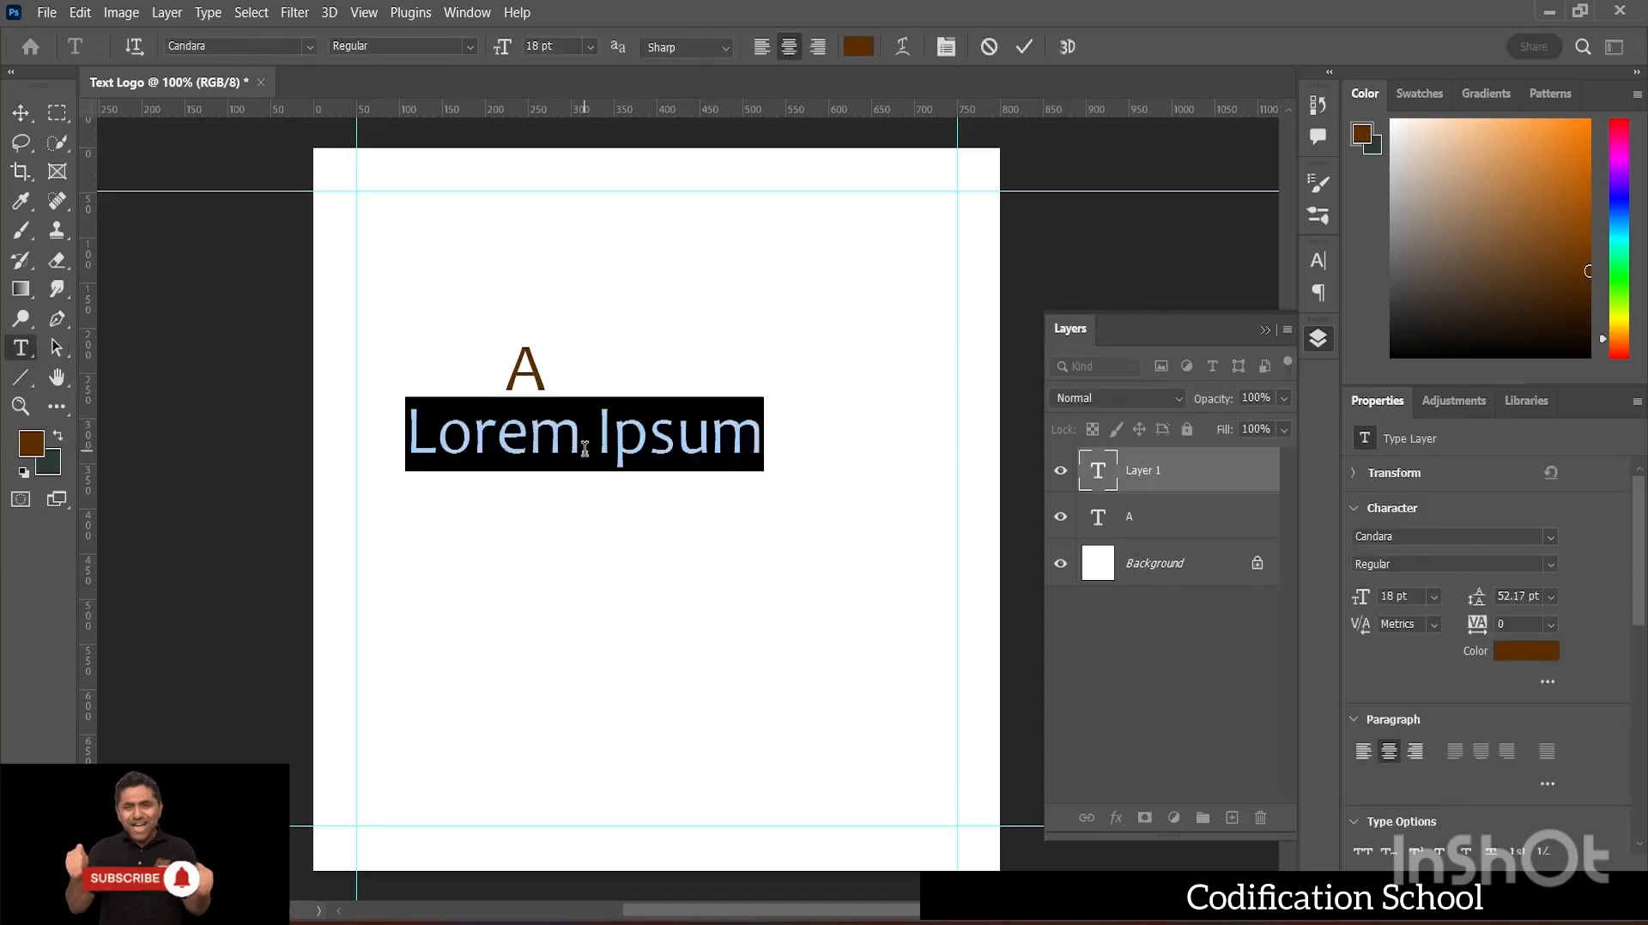
key(BackSpace)
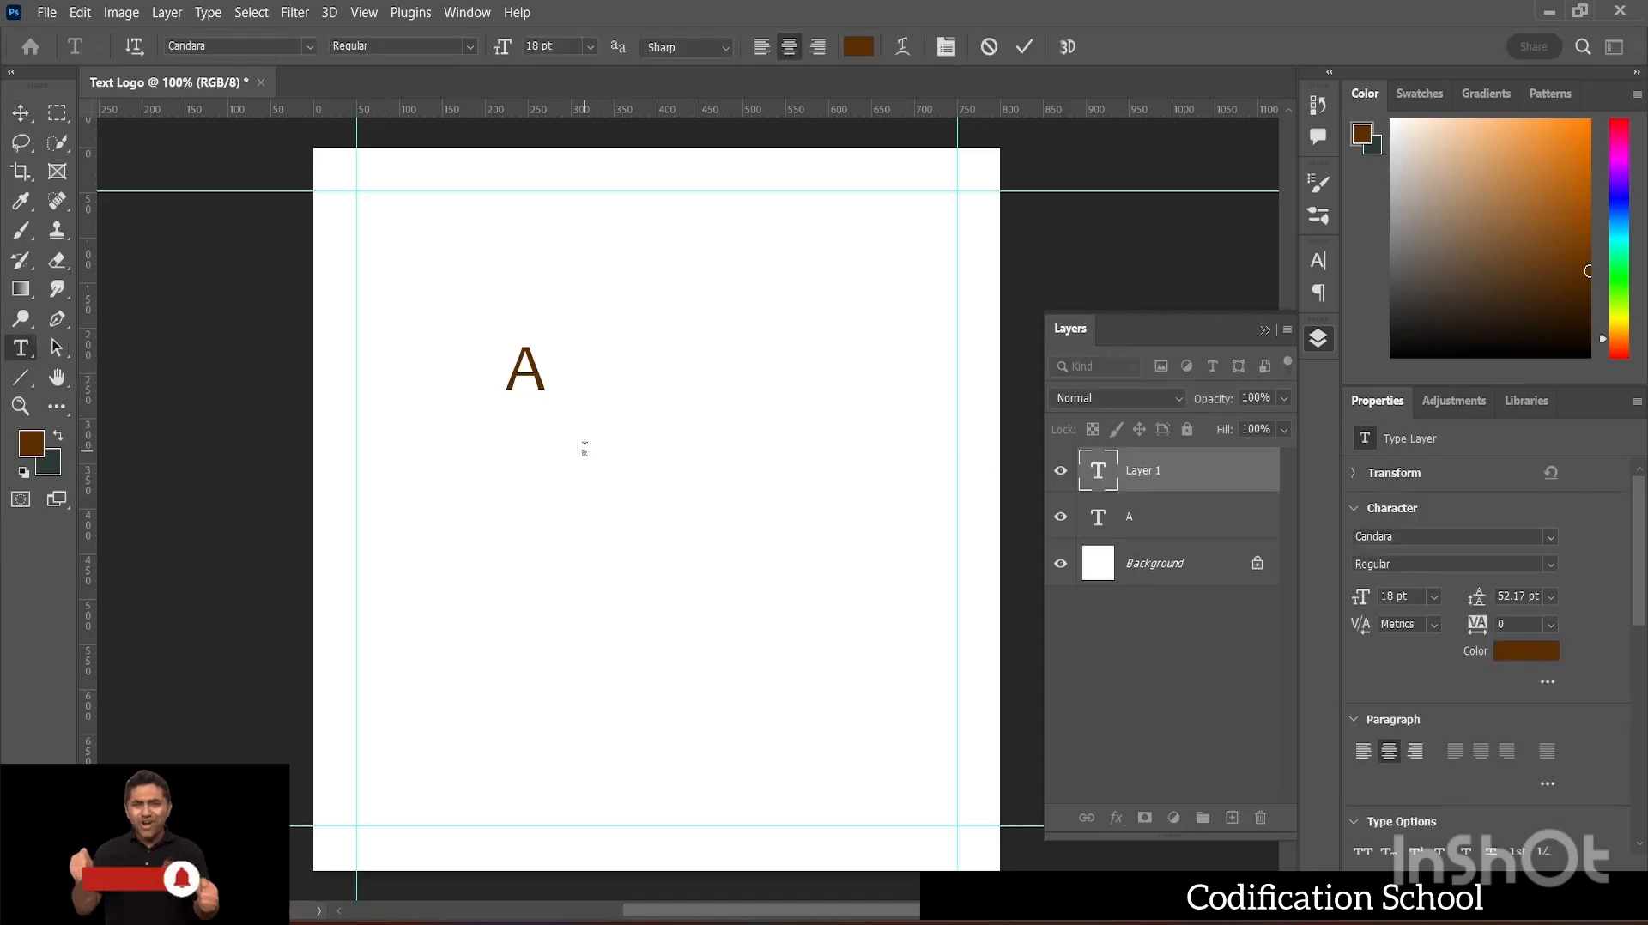
text(B)
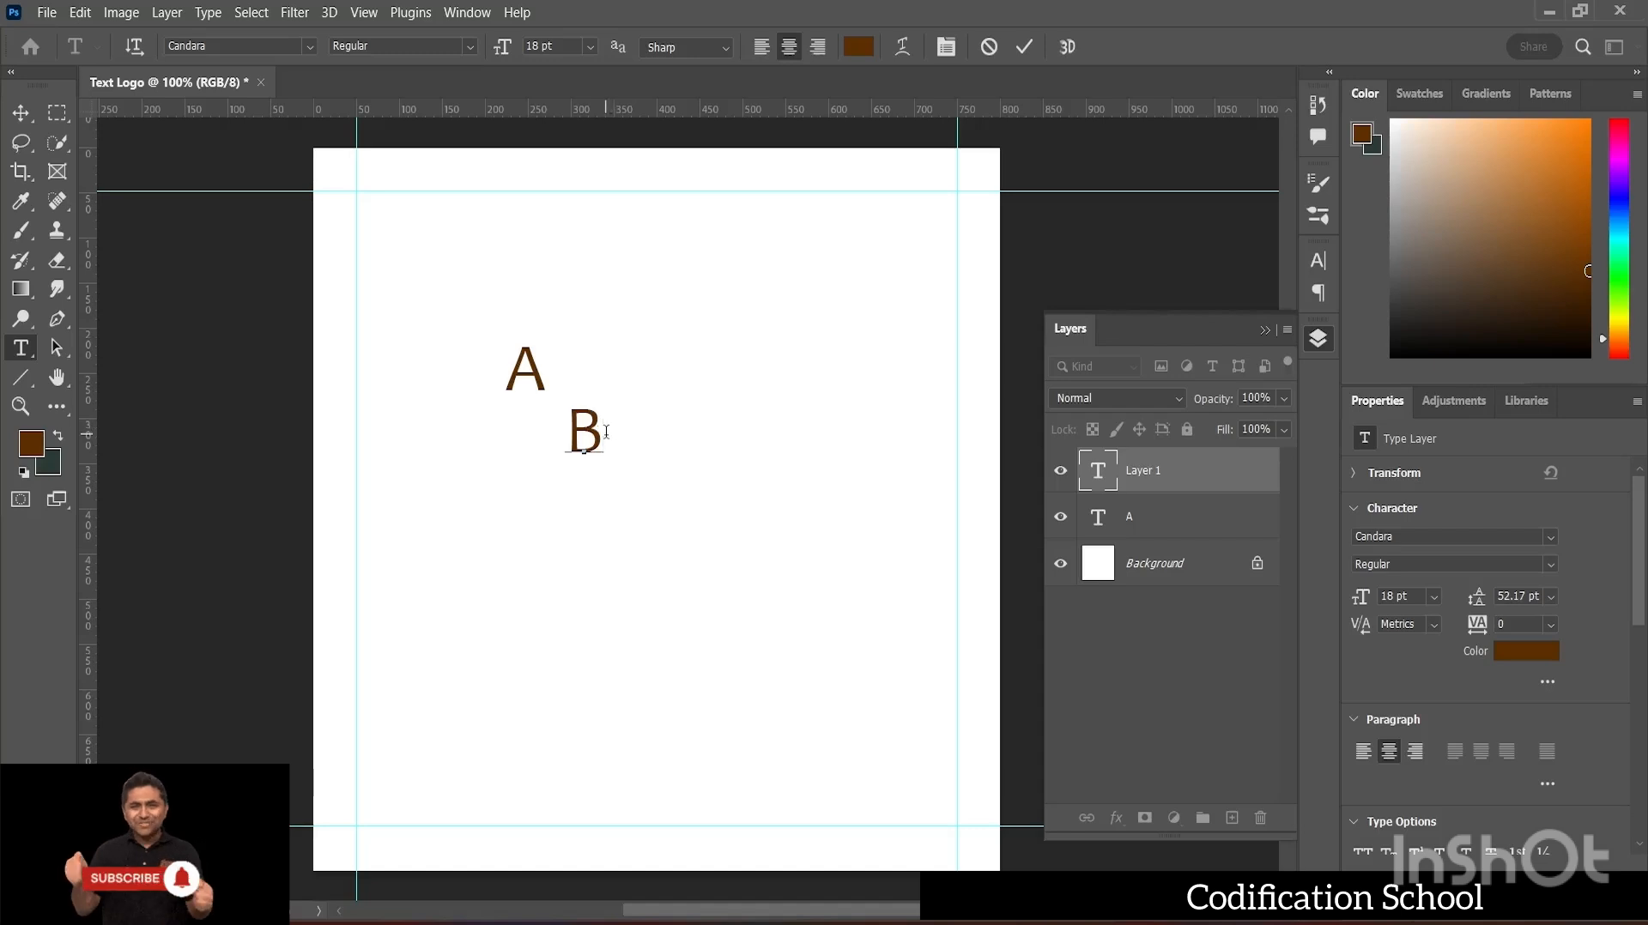
- Move the B and the A to the canvas centre, side by side so they read "AB"
click(22, 112)
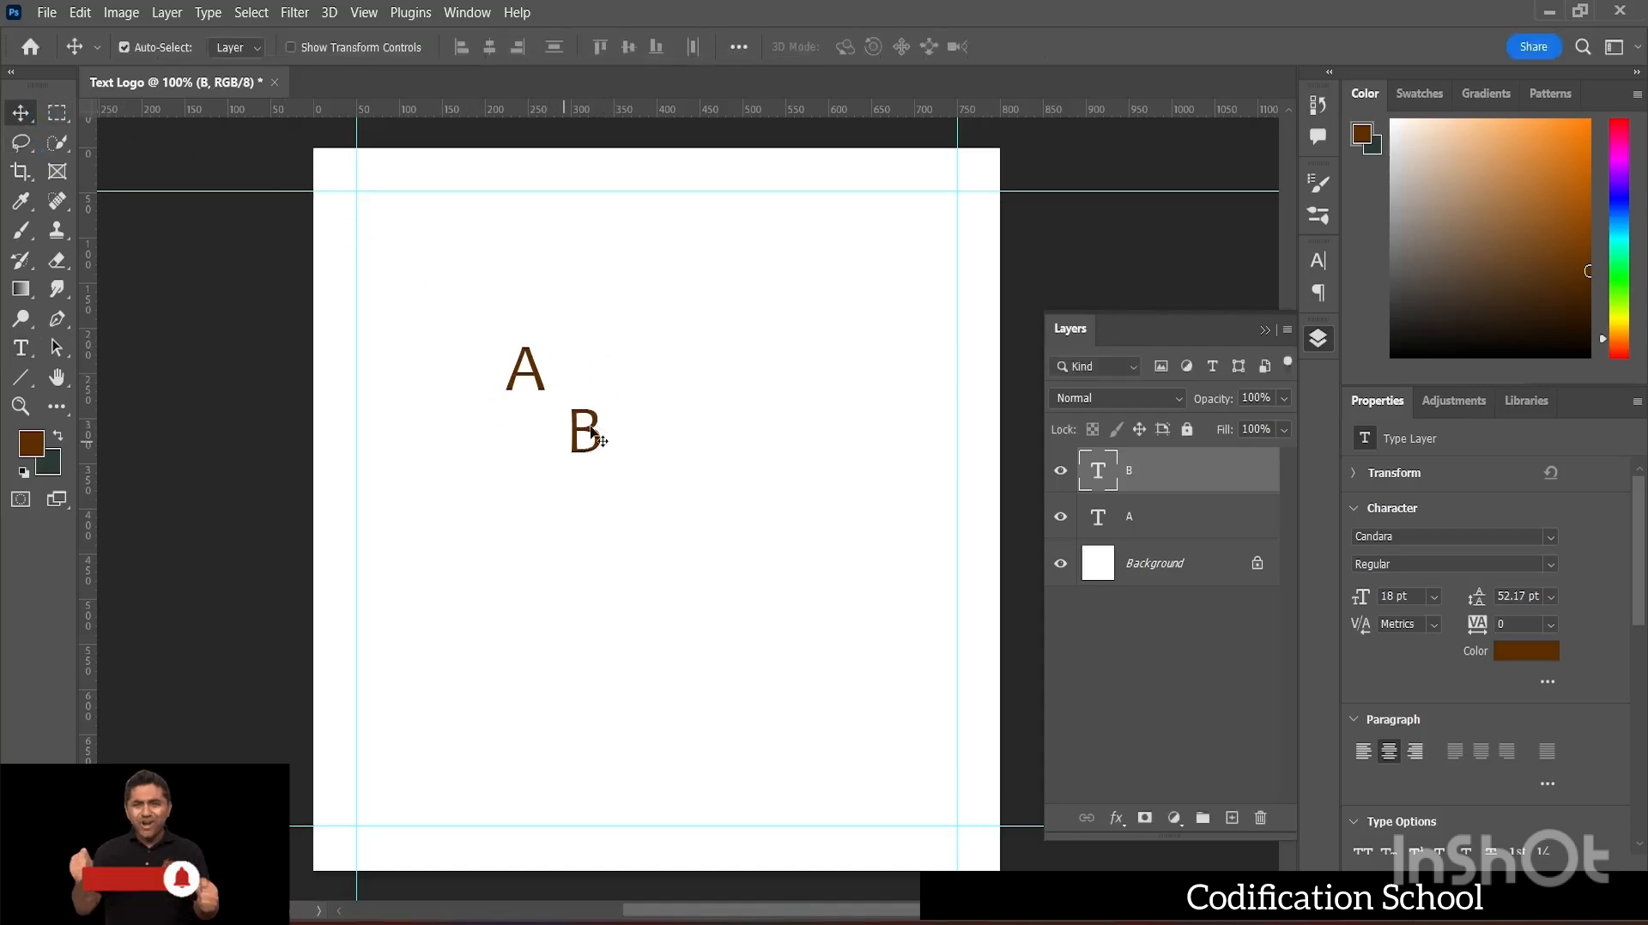
drag(579, 445, 672, 509)
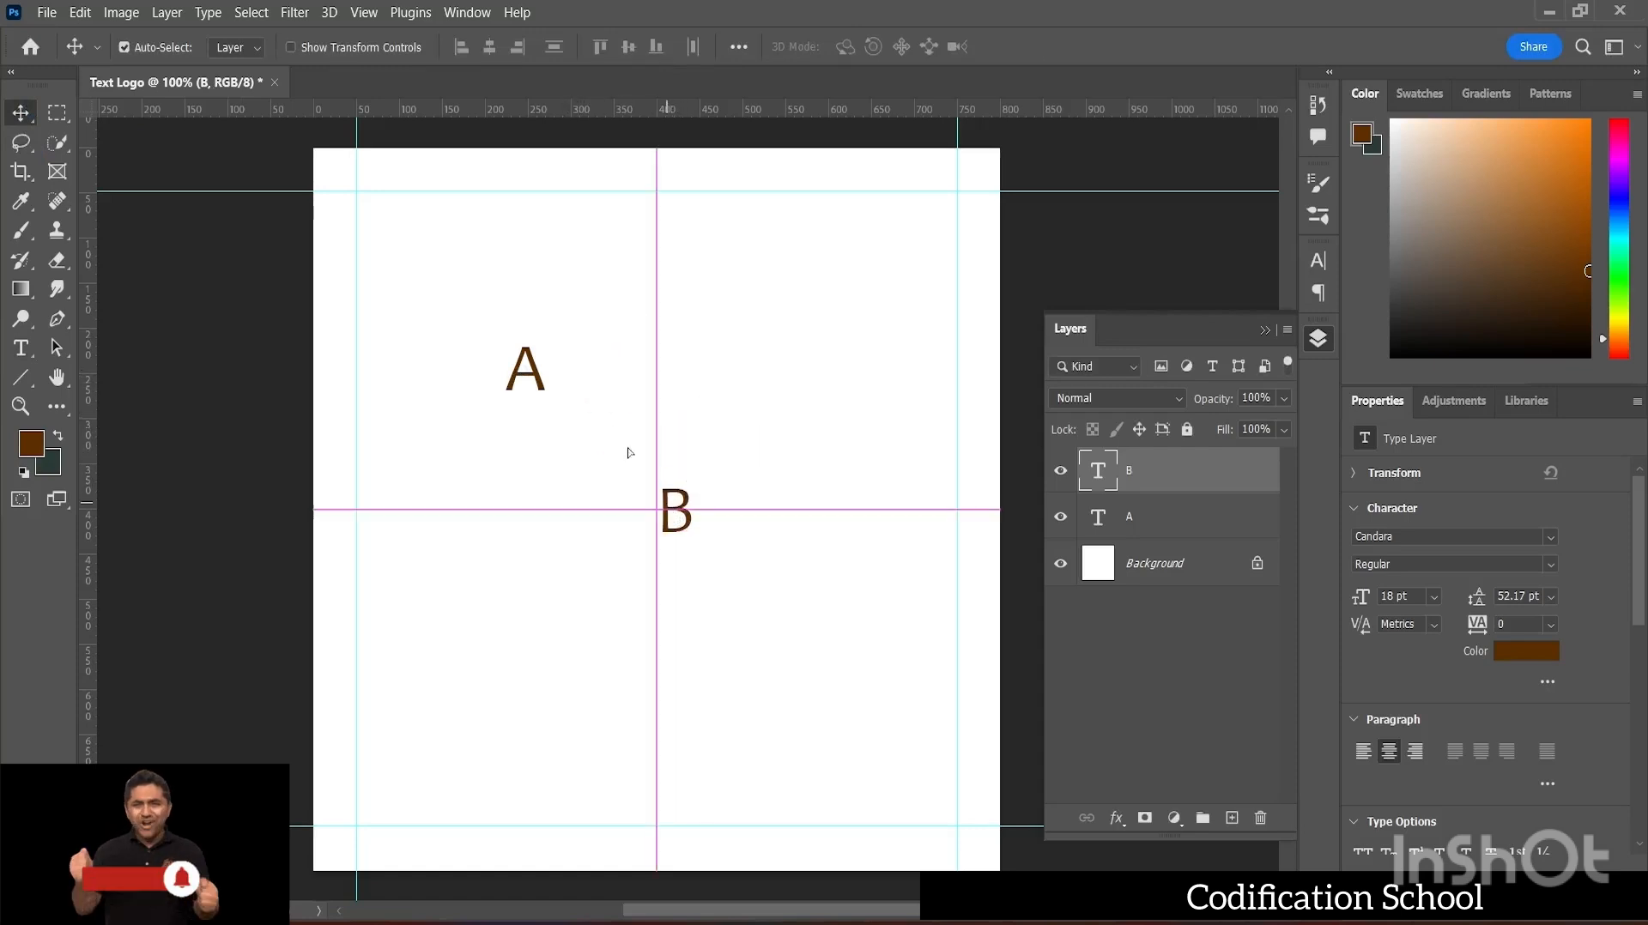
drag(531, 394, 634, 515)
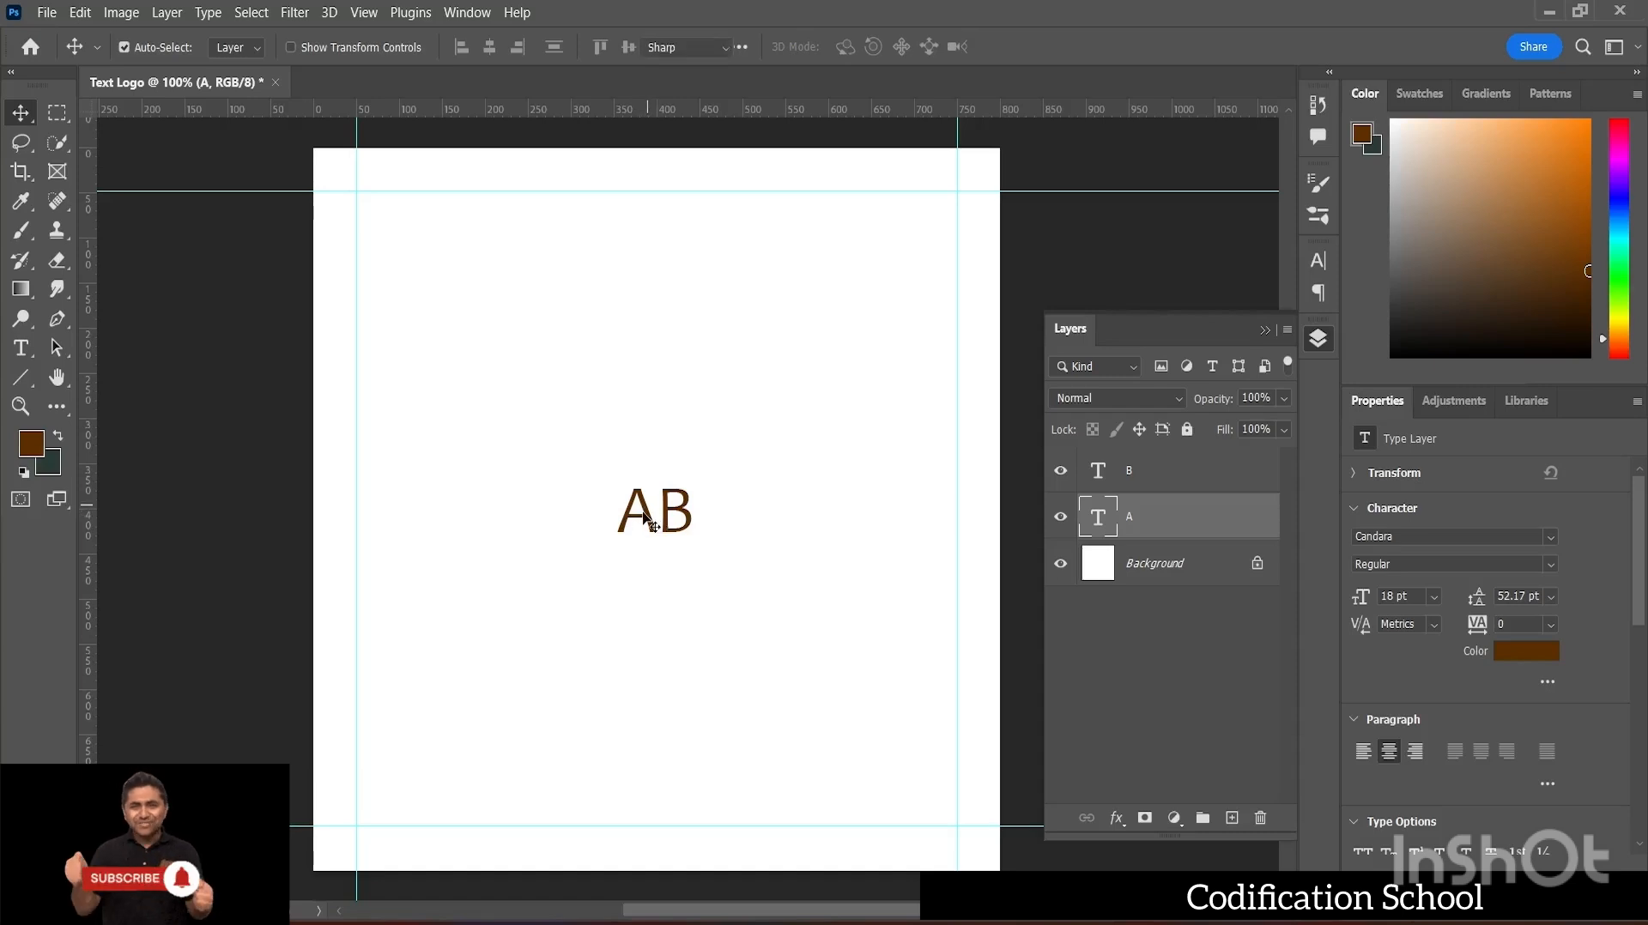
- Change the font of the letter A to Copperplate Gothic Bold
double_click(644, 511)
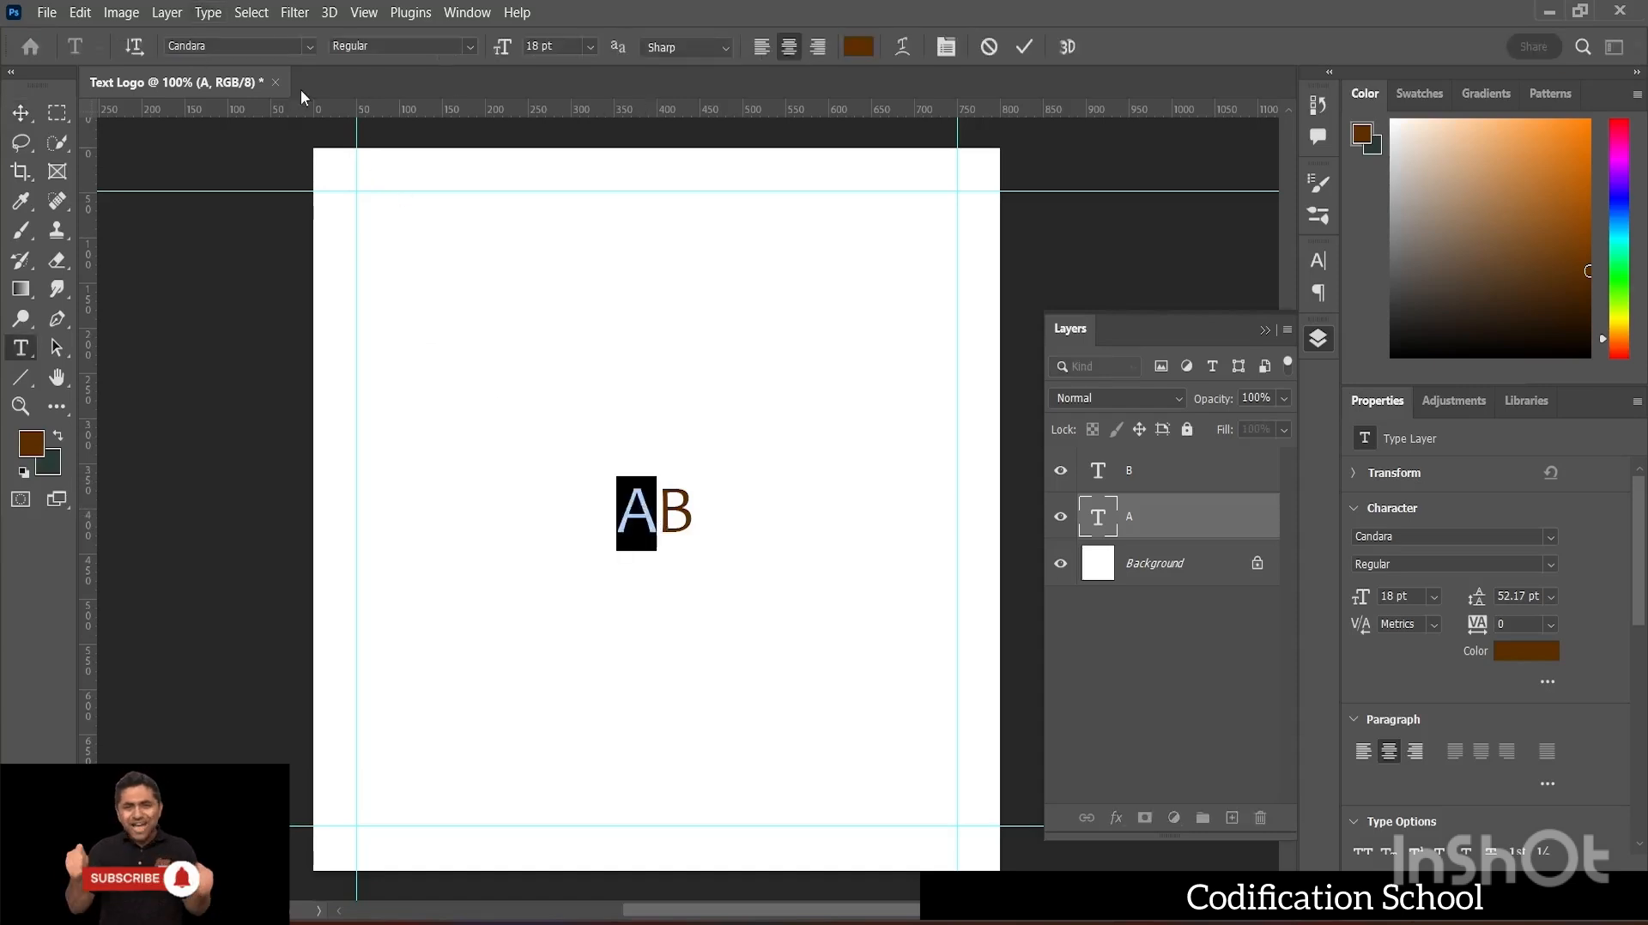
scroll(1471, 488, down, 1)
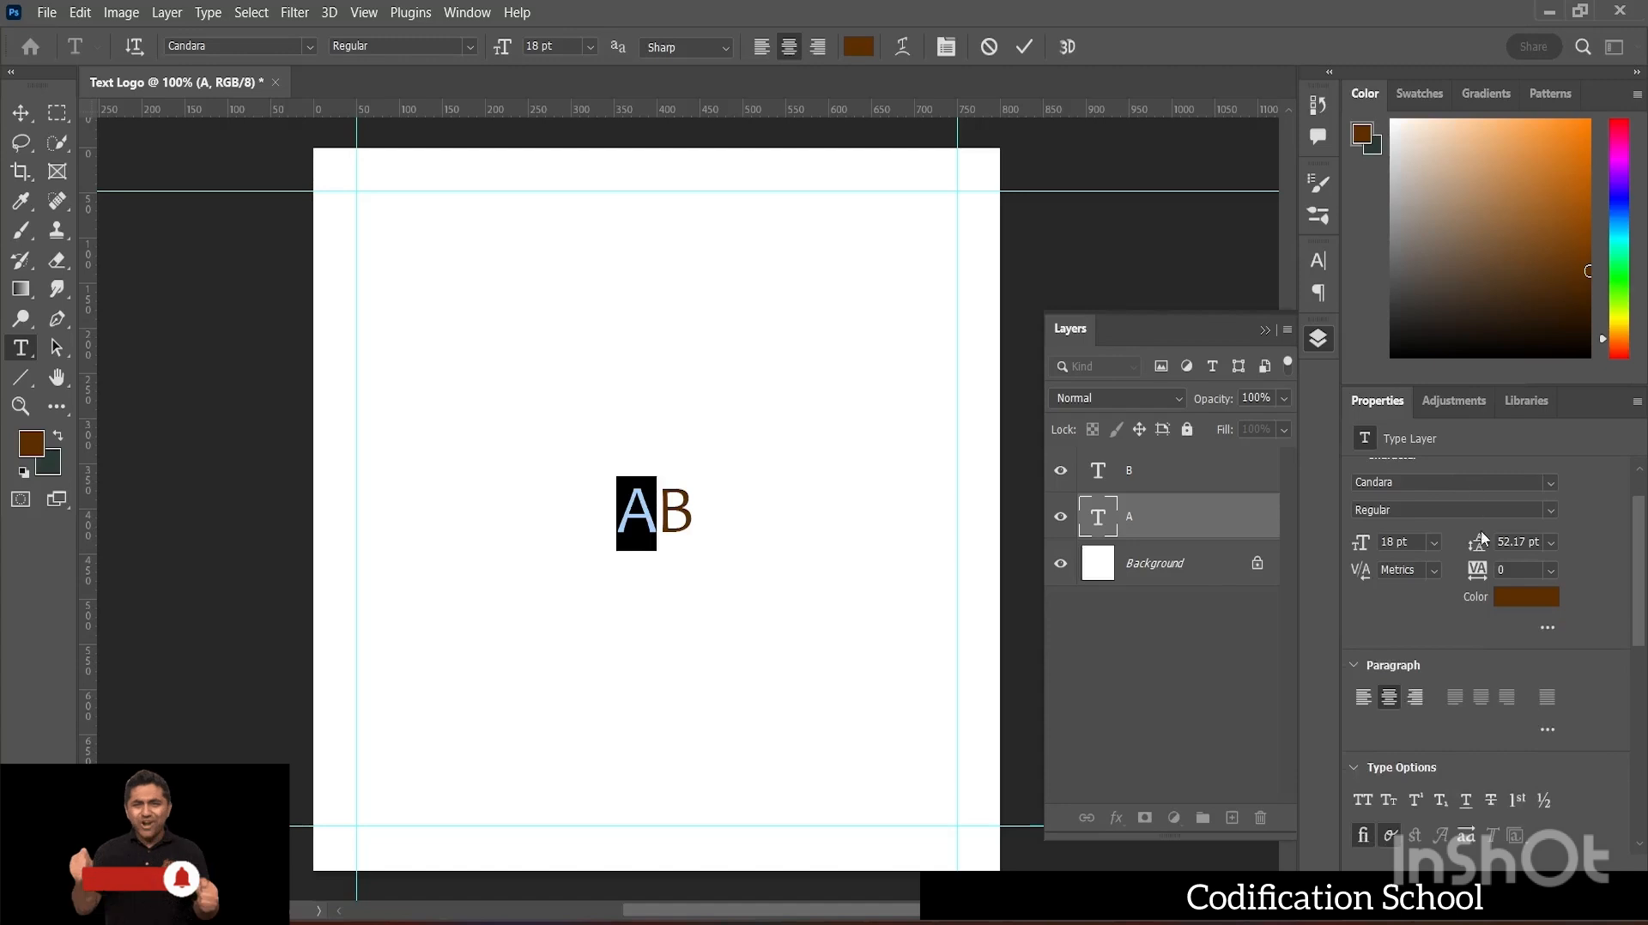
click(1553, 482)
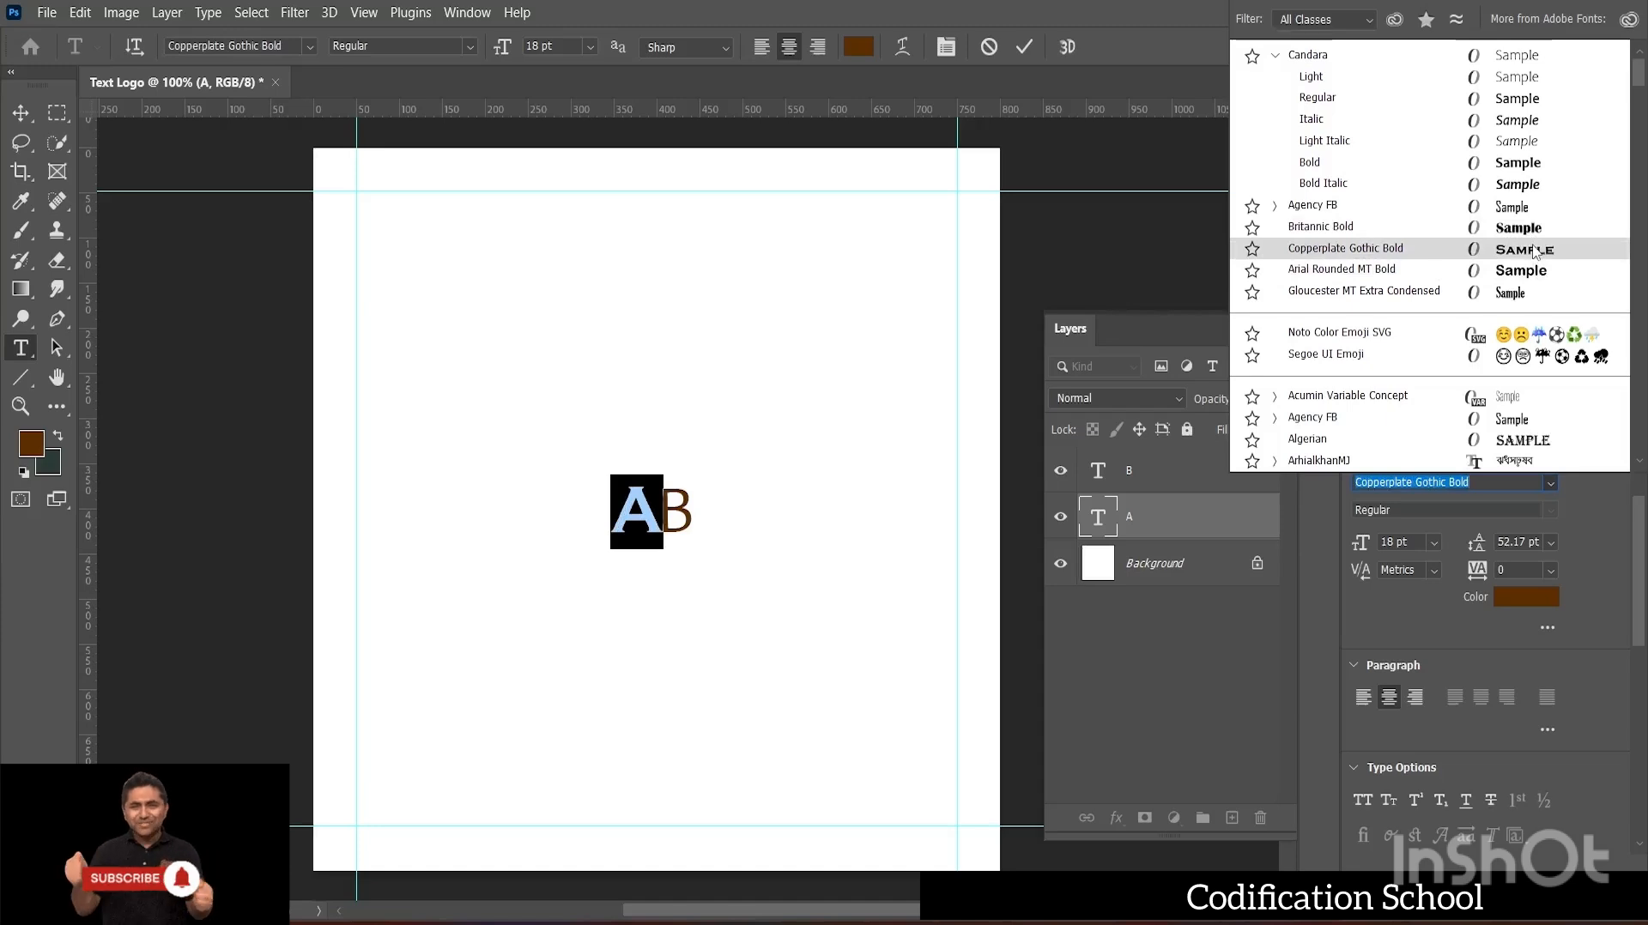
click(1534, 252)
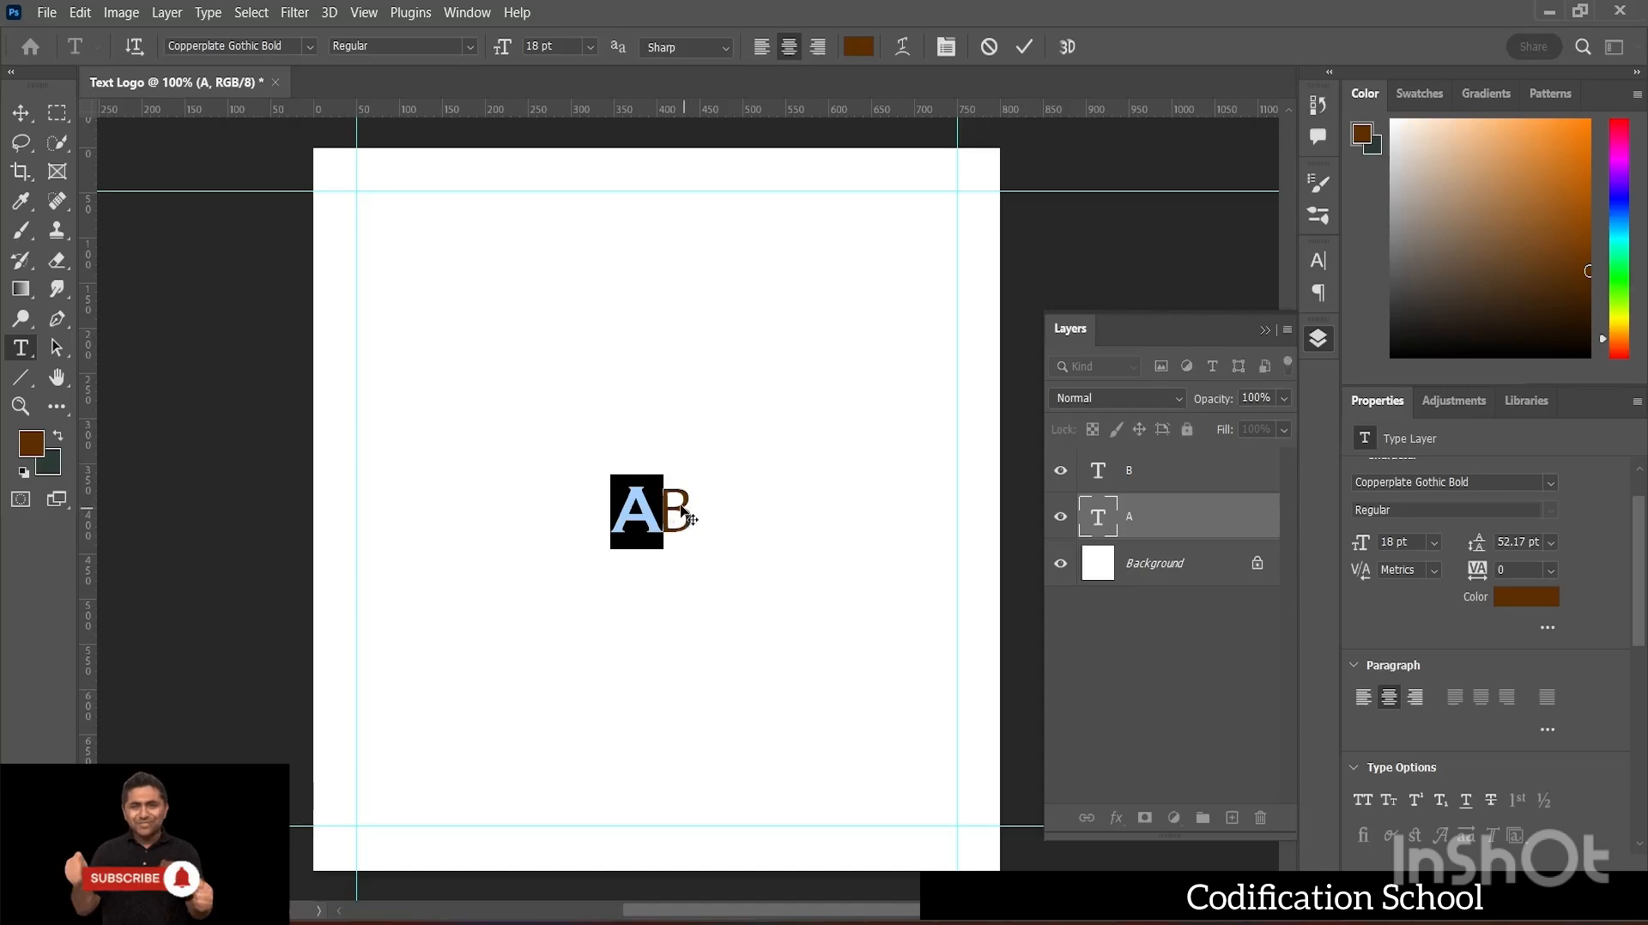
click(1024, 47)
key(v)
- Change the font of the letter B to Copperplate Gothic Bold to match the A
click(688, 520)
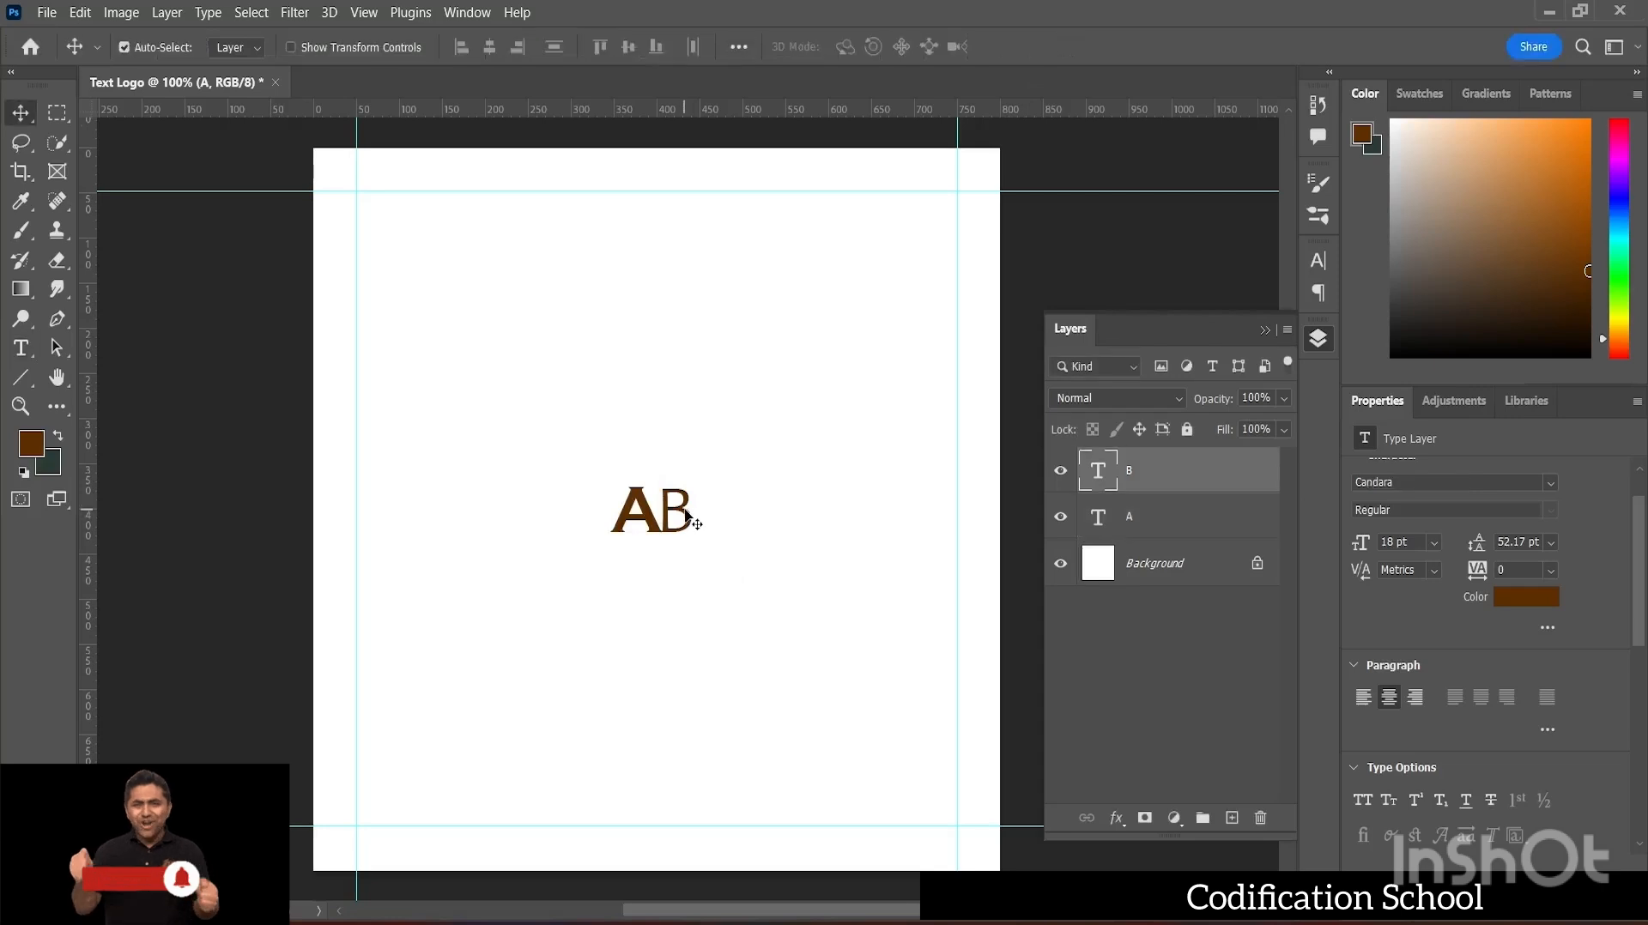
double_click(676, 507)
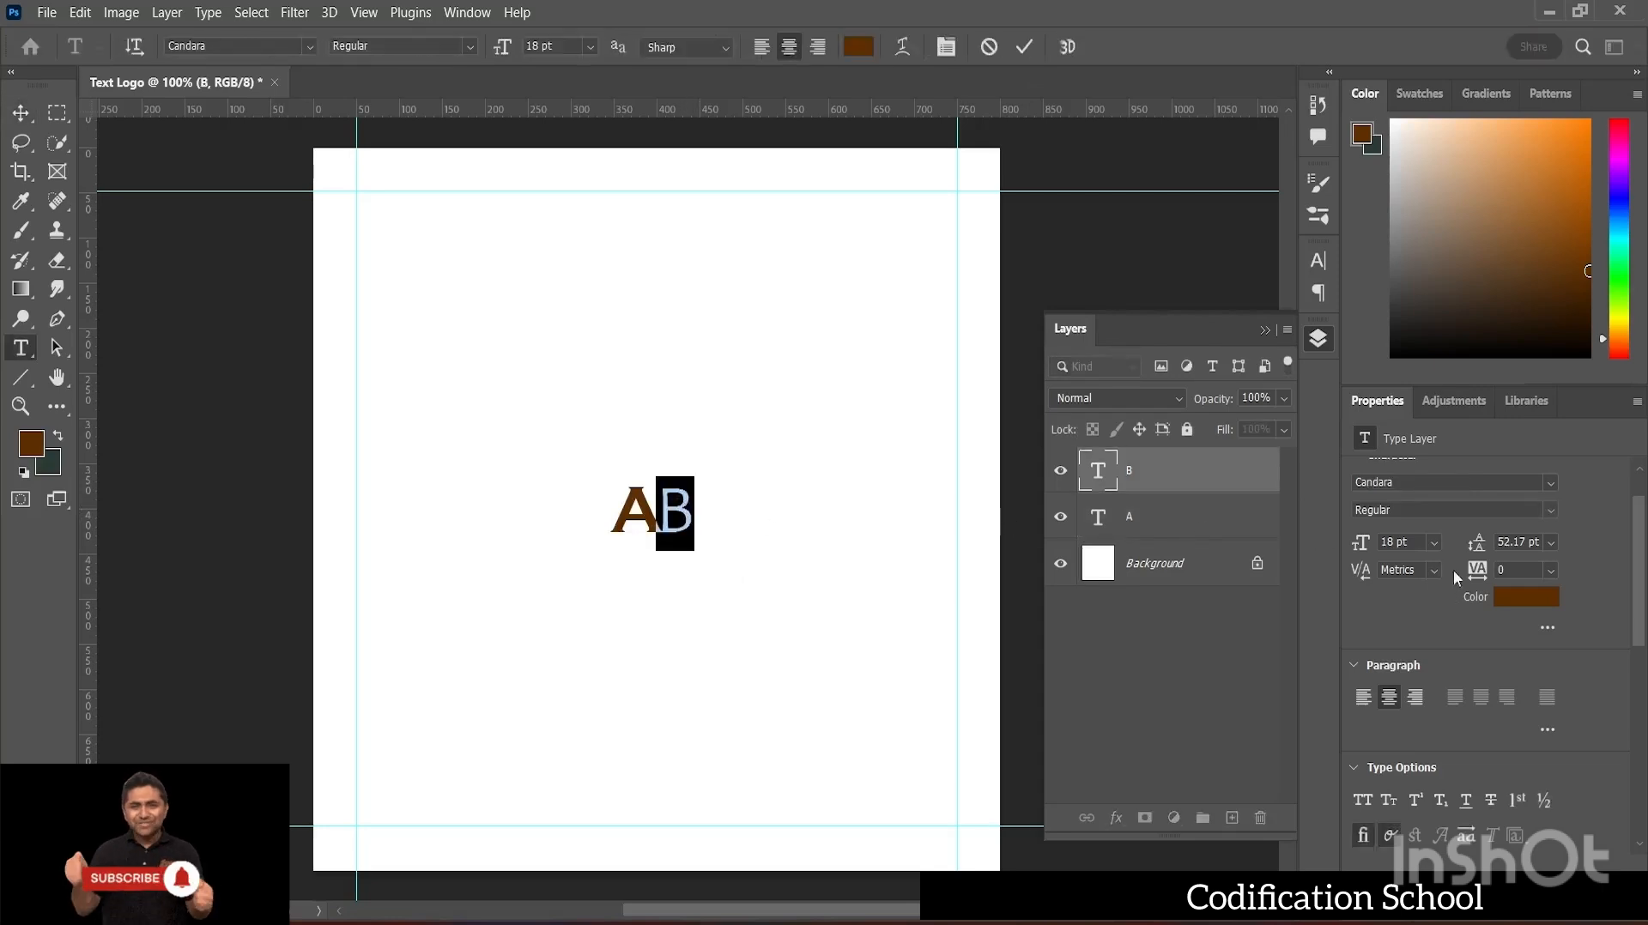
click(1552, 483)
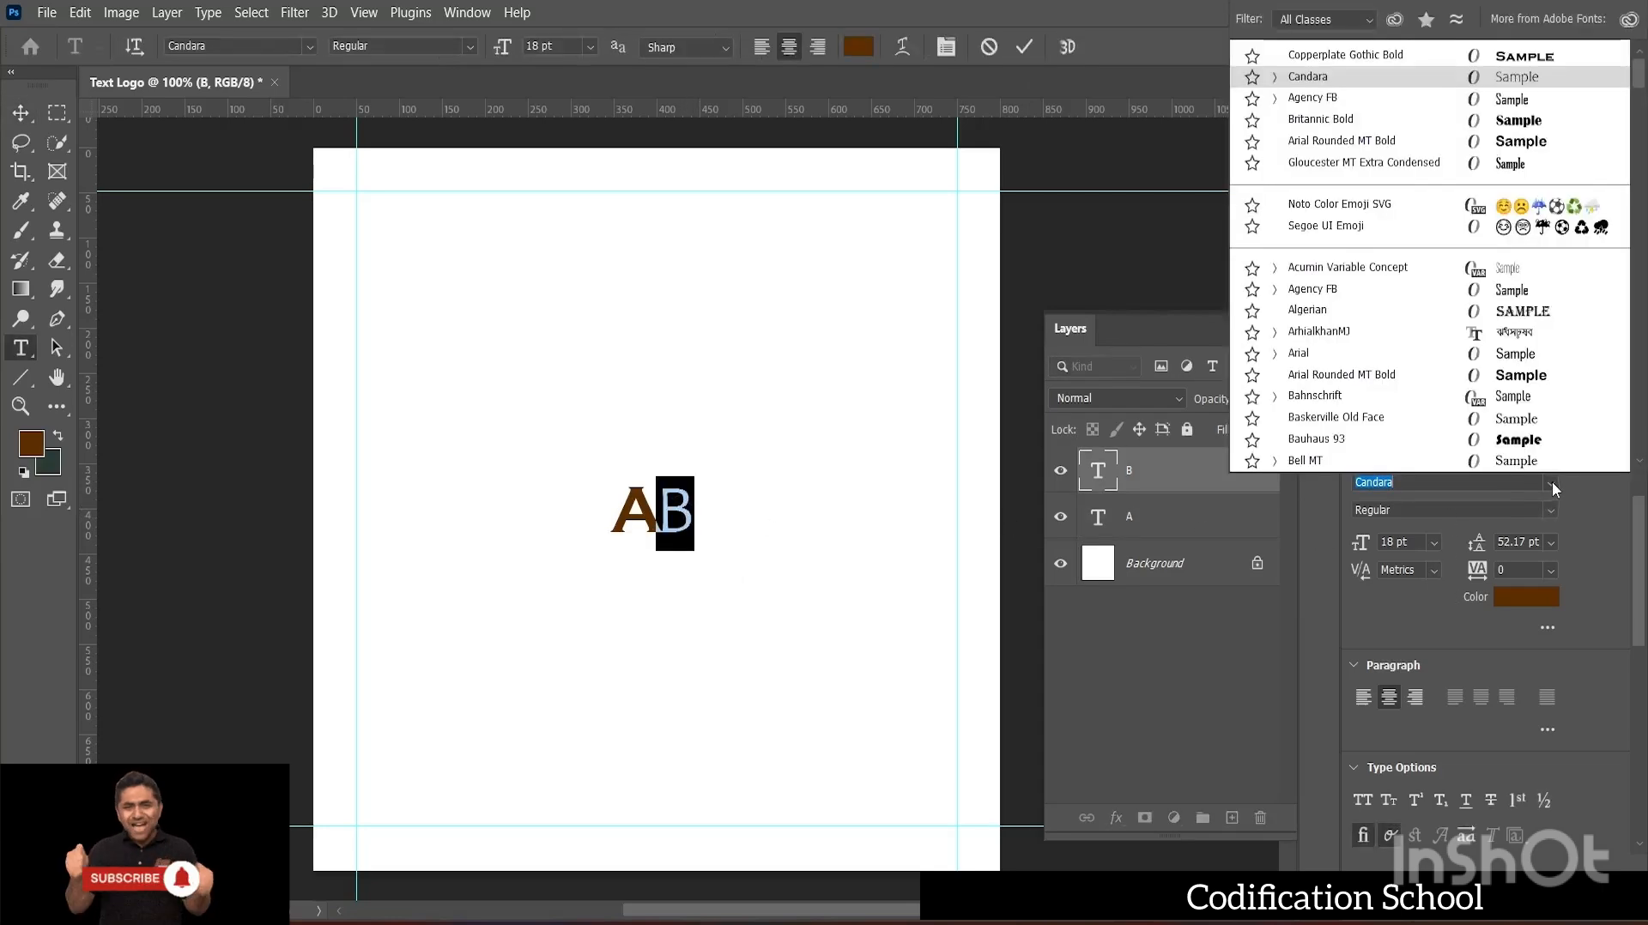
click(1521, 57)
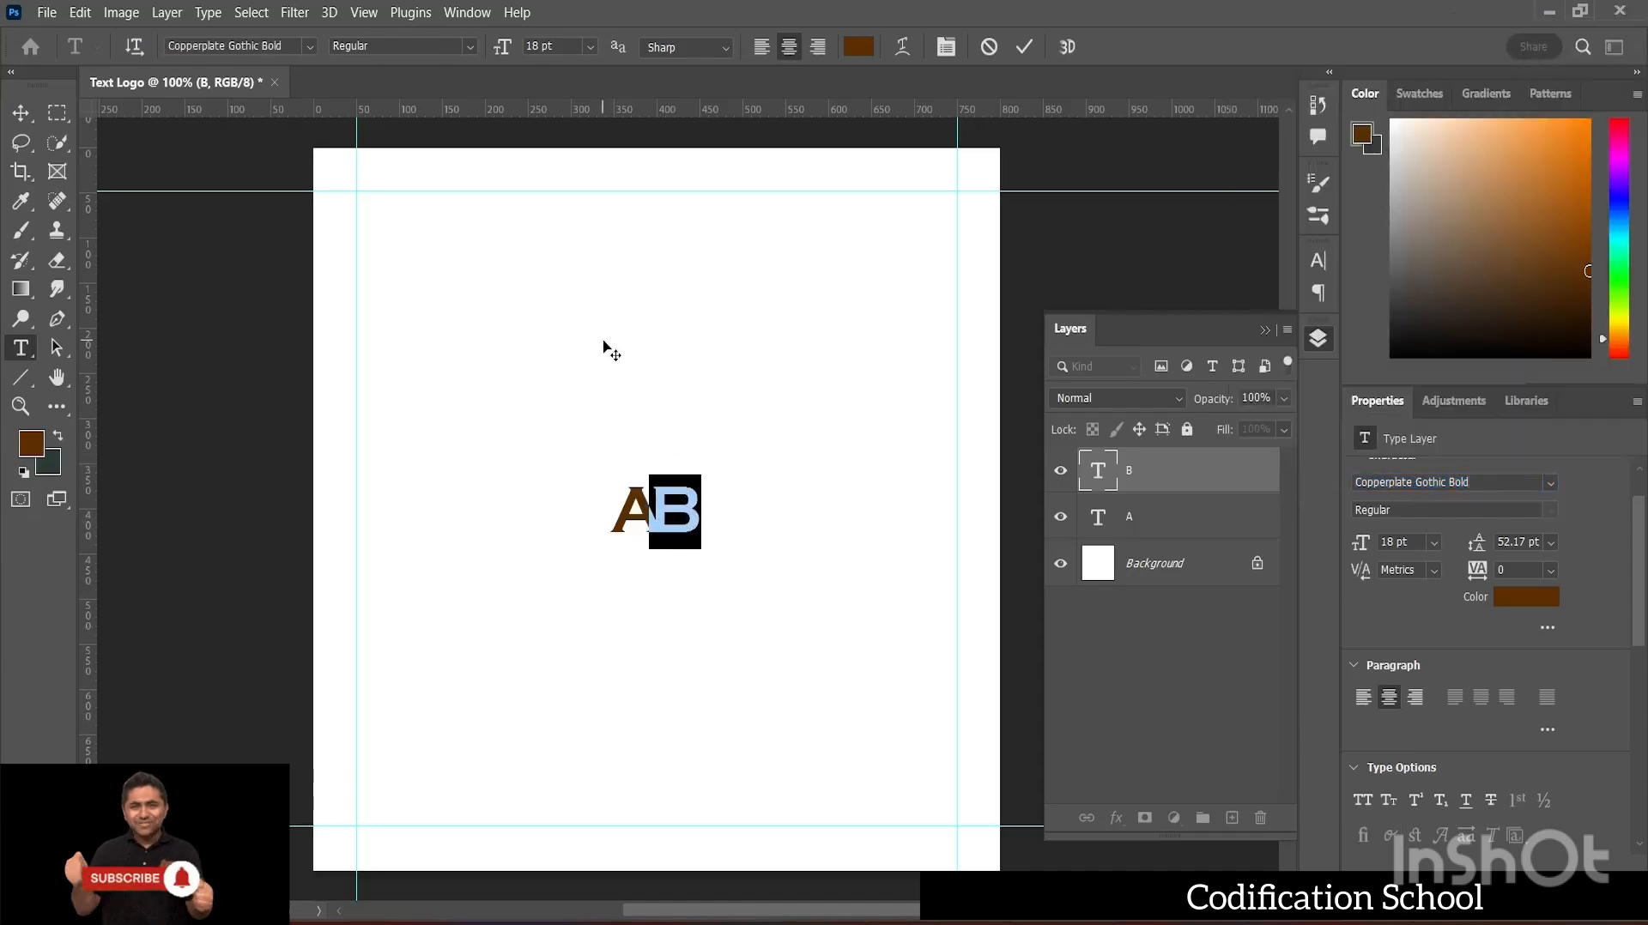
click(1028, 51)
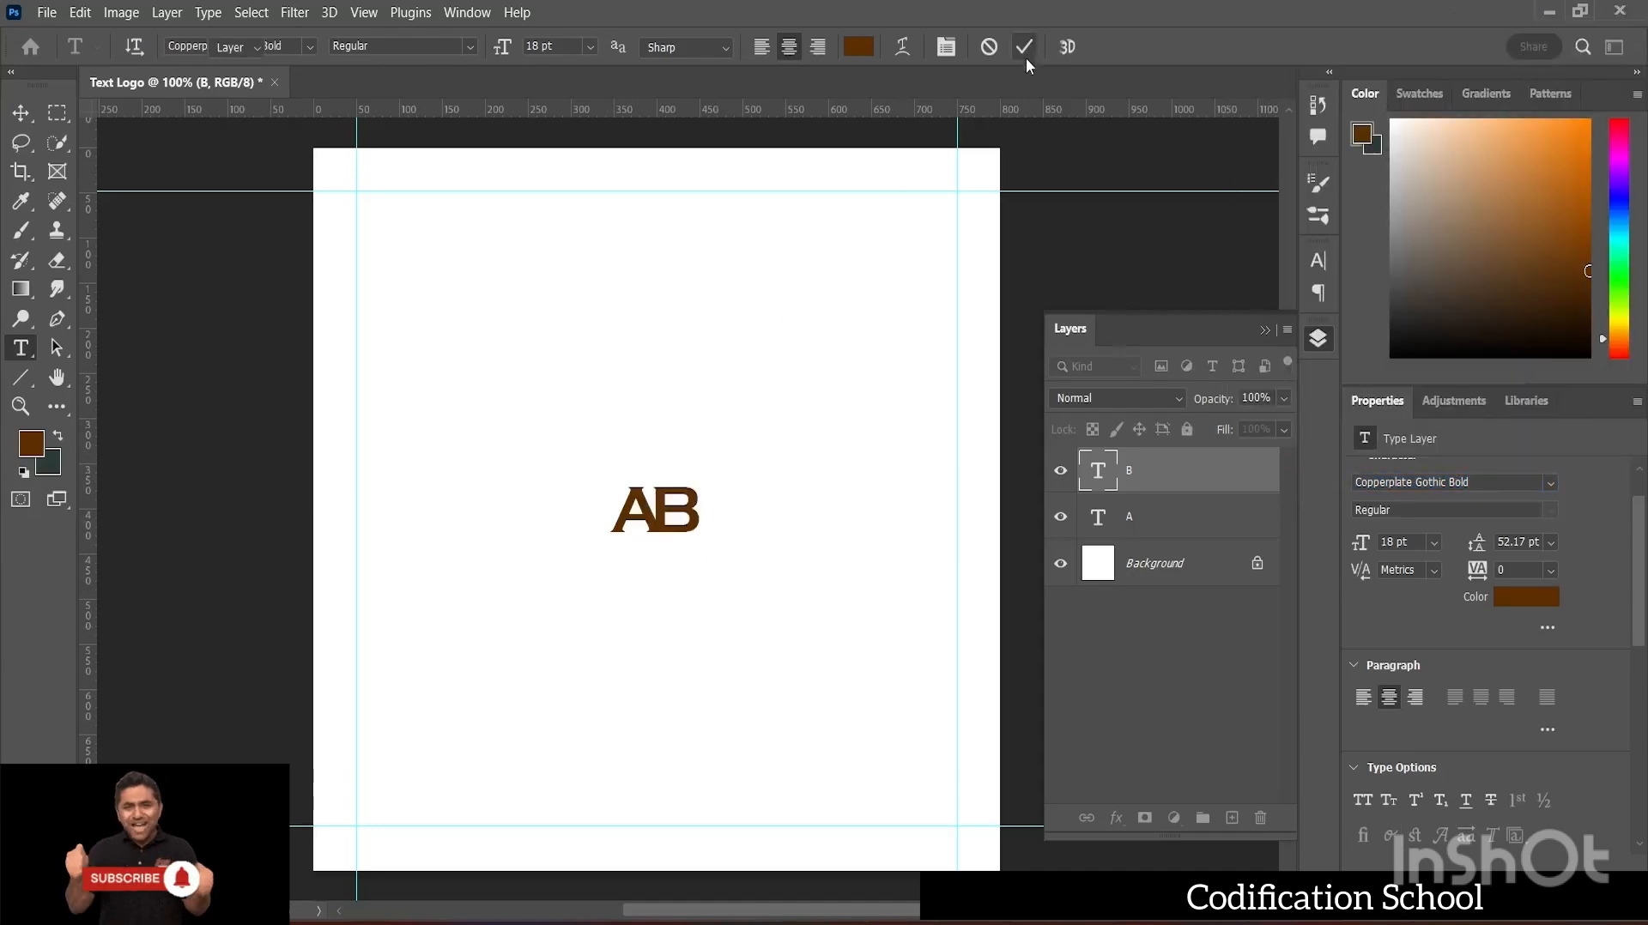
key(v)
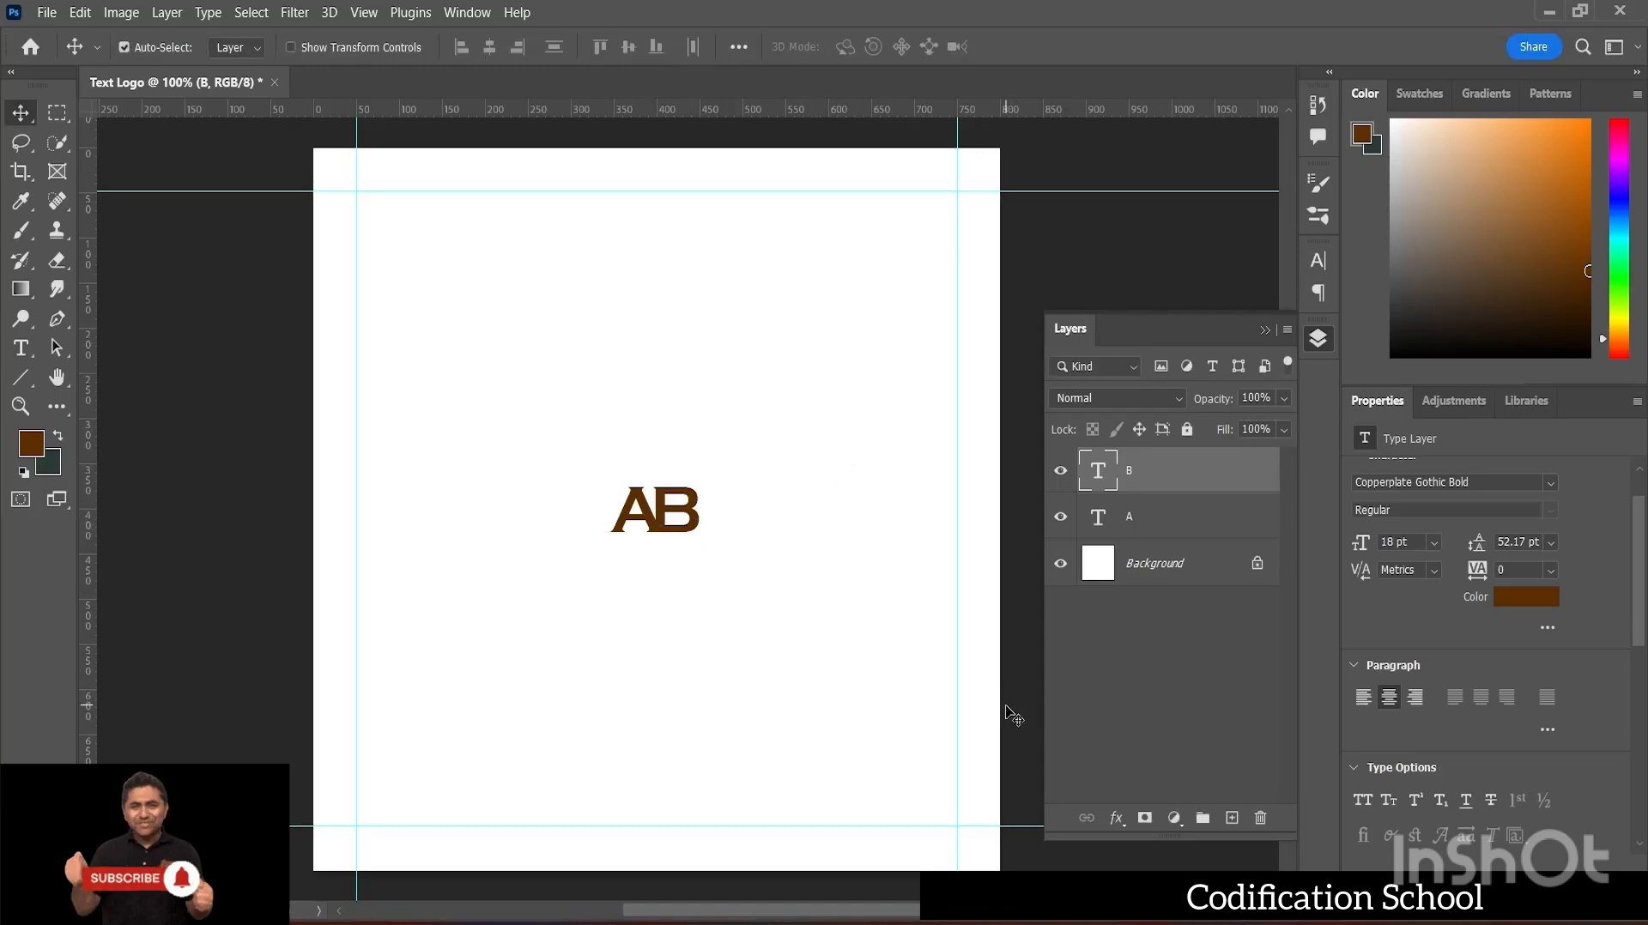
- Move the B about 5 px closer to the A so the letters join, and place the A layer above the B layer
key(ctrl+plus)
key(ctrl+plus)
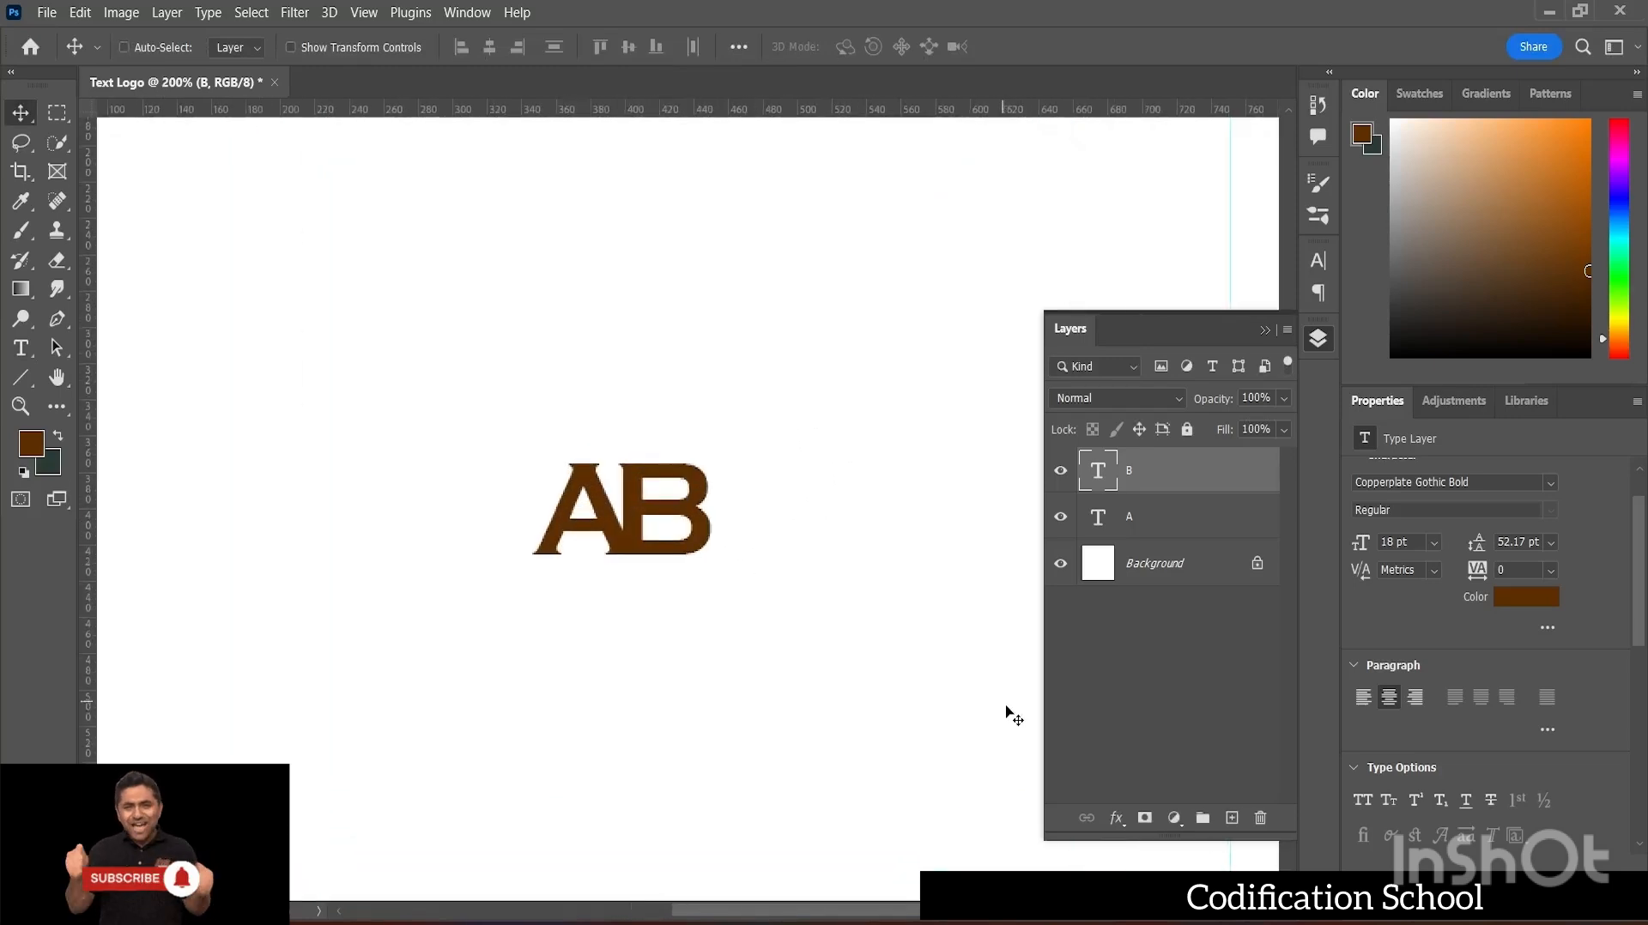
scroll(678, 468, down, 2)
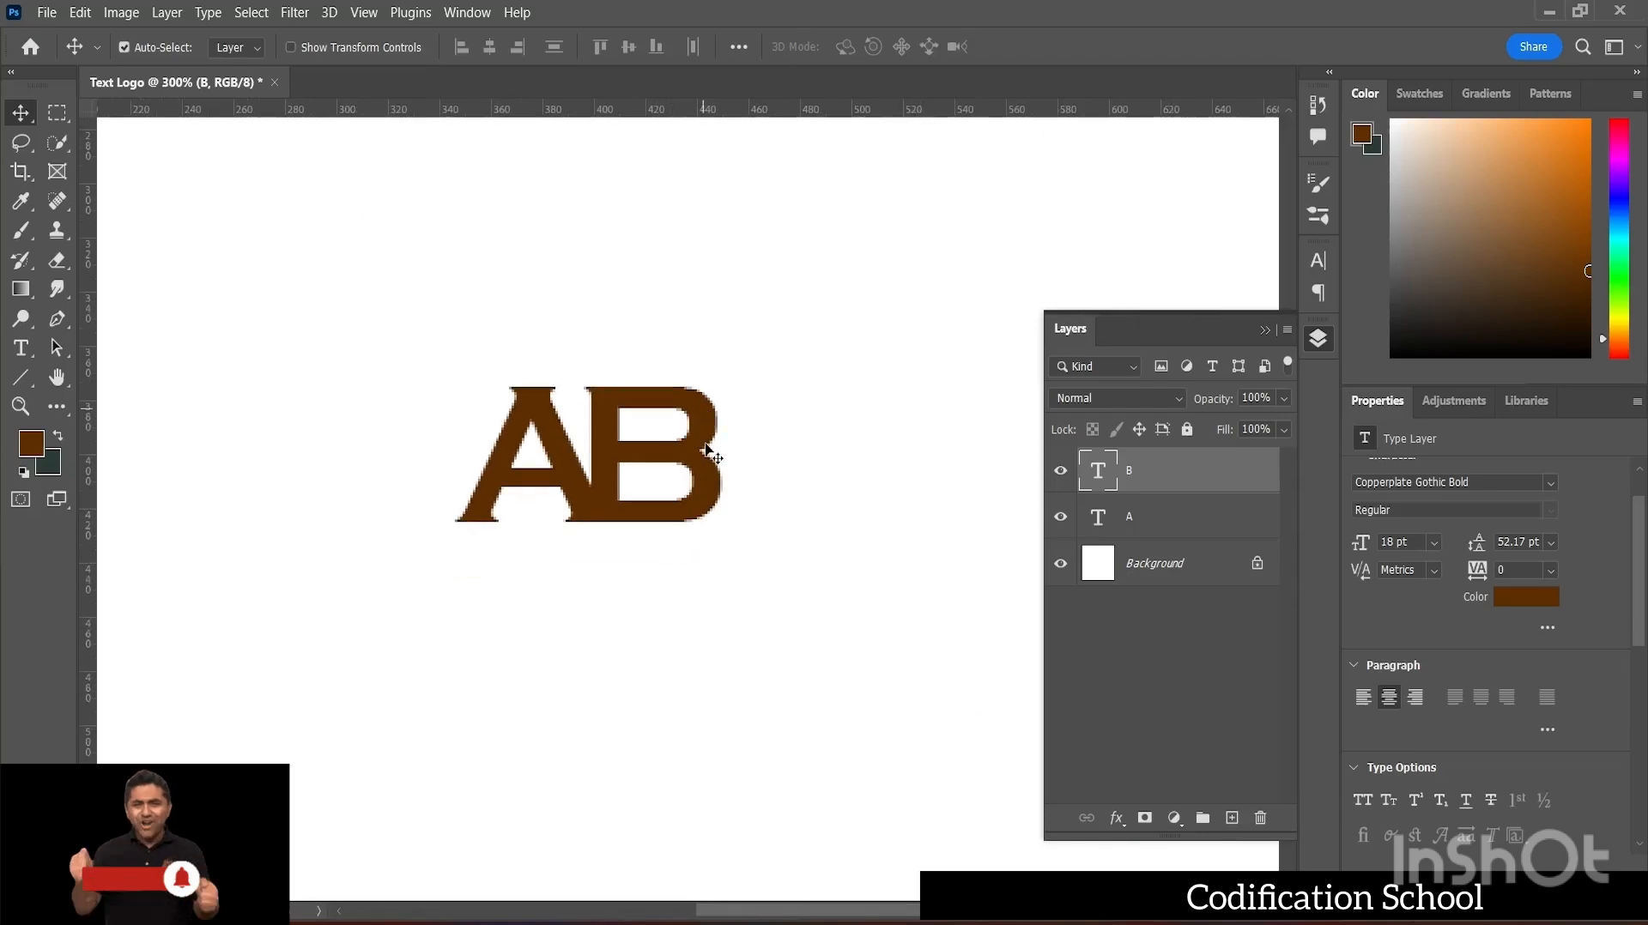
drag(665, 461, 666, 461)
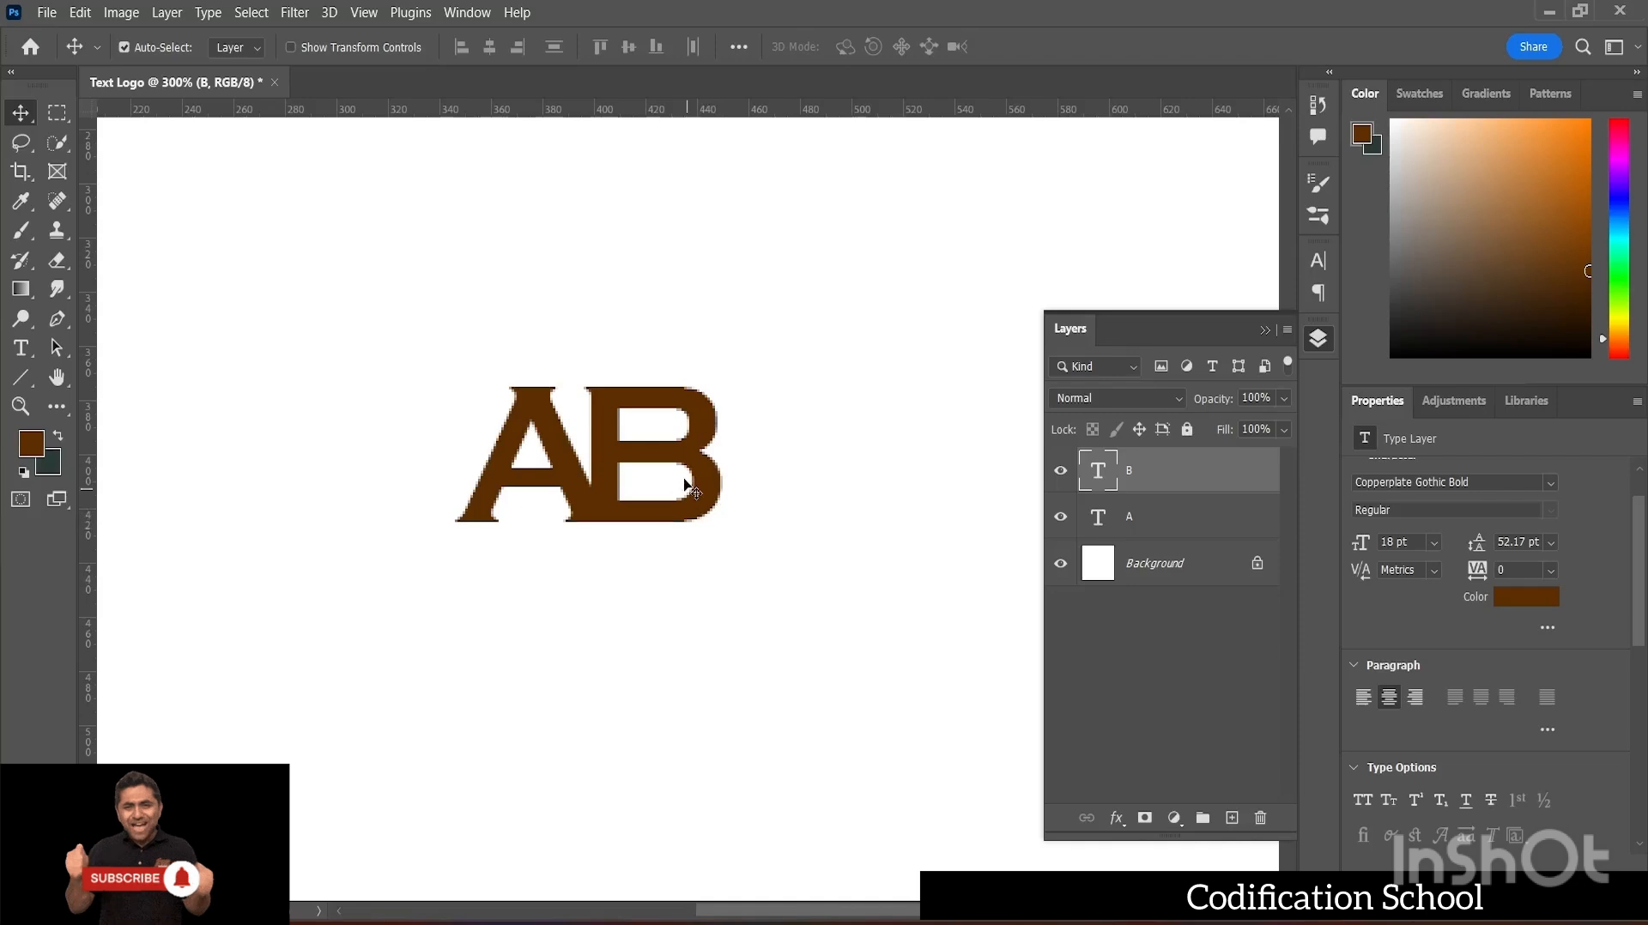
drag(684, 464, 669, 465)
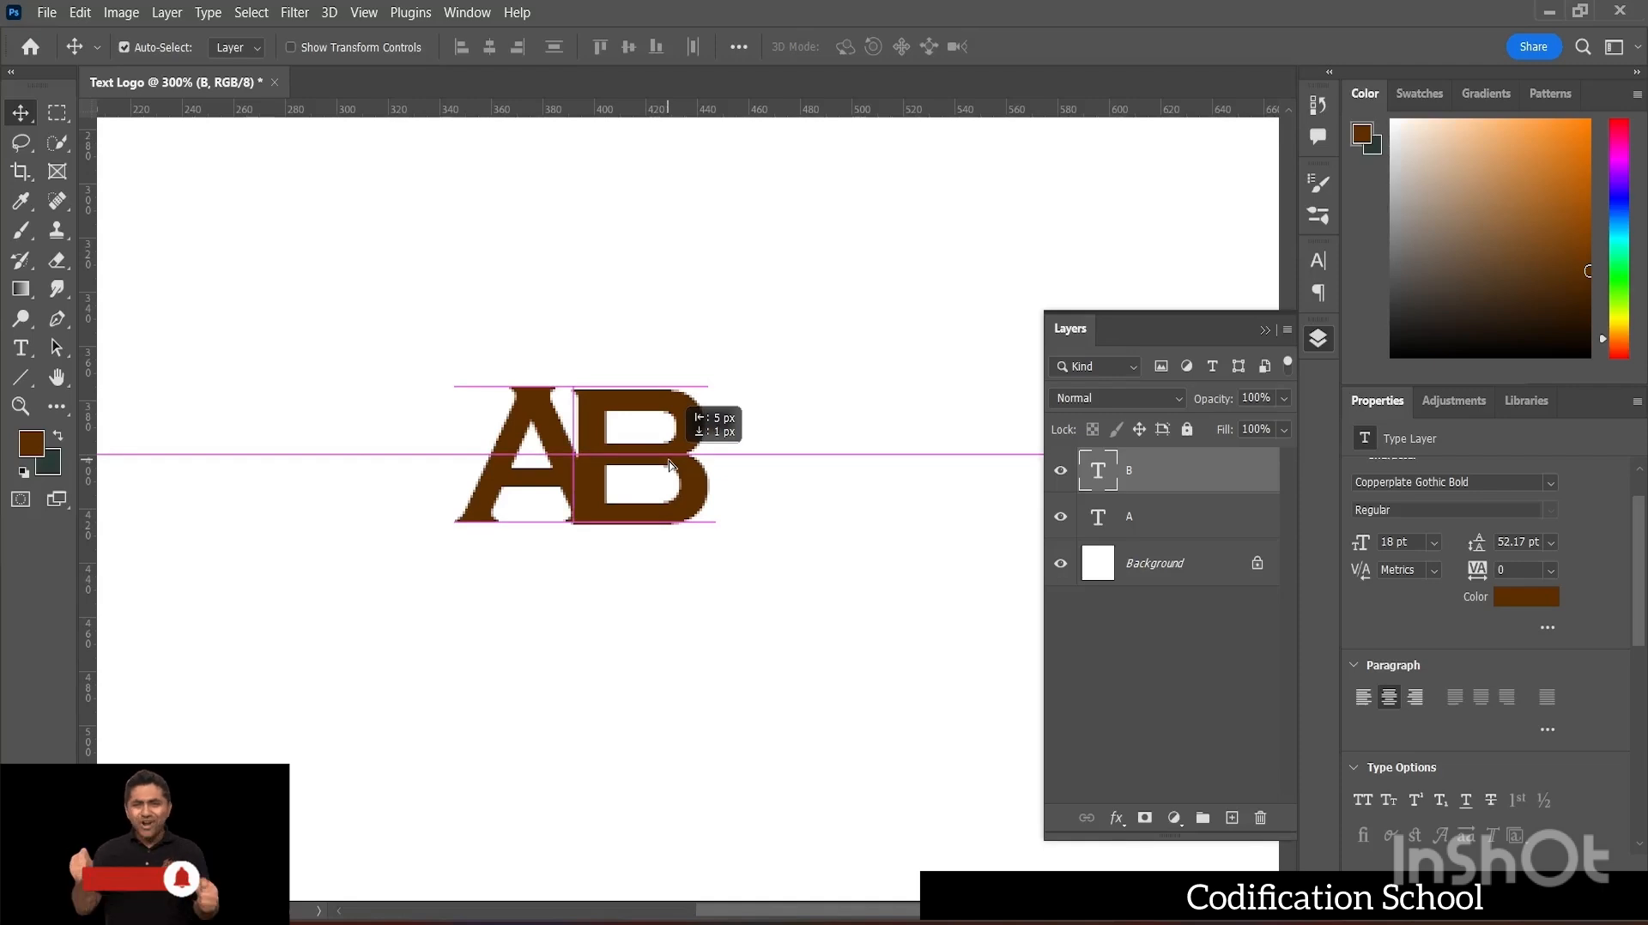
drag(669, 464, 669, 465)
drag(1142, 521, 1144, 451)
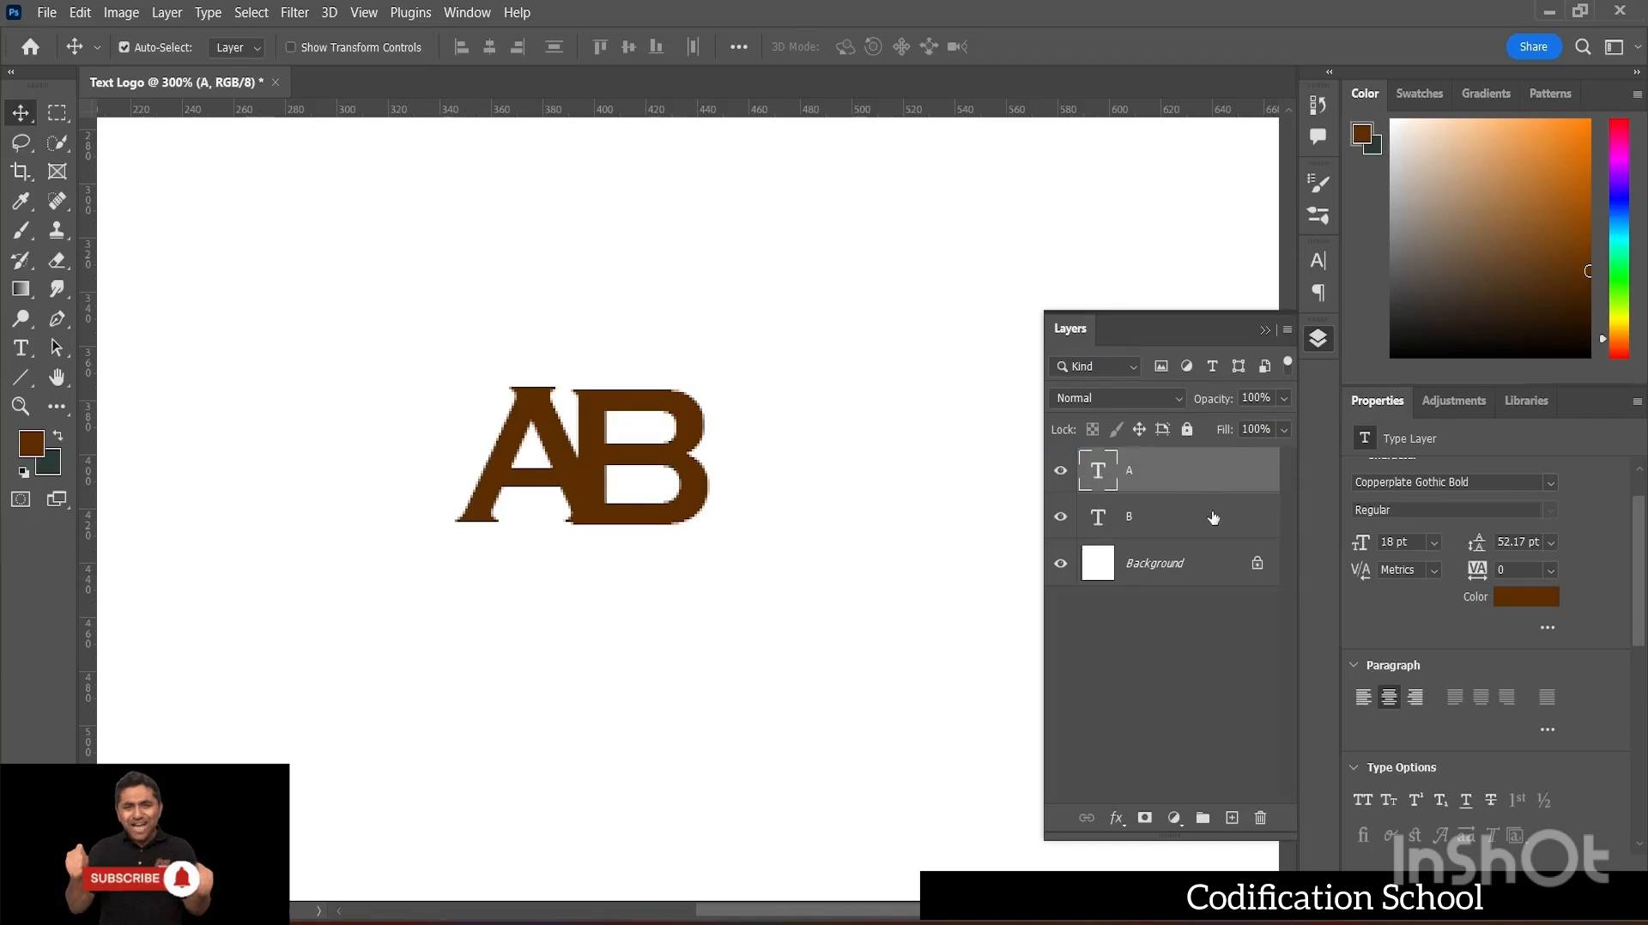
drag(649, 469, 651, 478)
- Scale the A and B layers up together, proportionally, to about 297%
drag(432, 333, 714, 540)
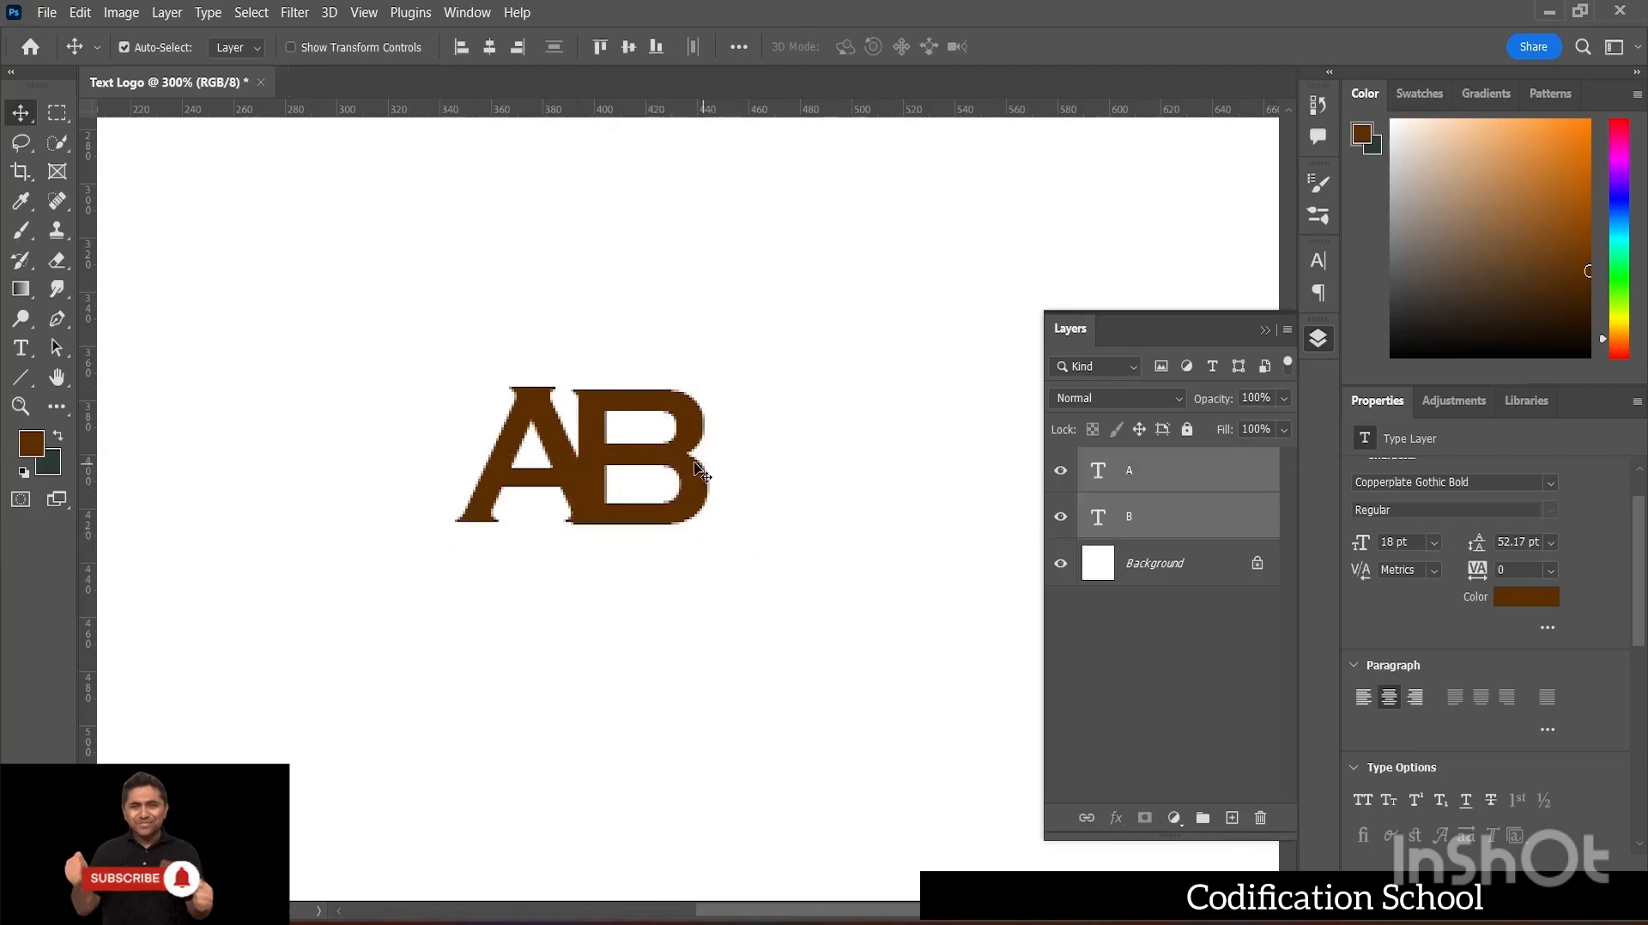
key(ctrl)
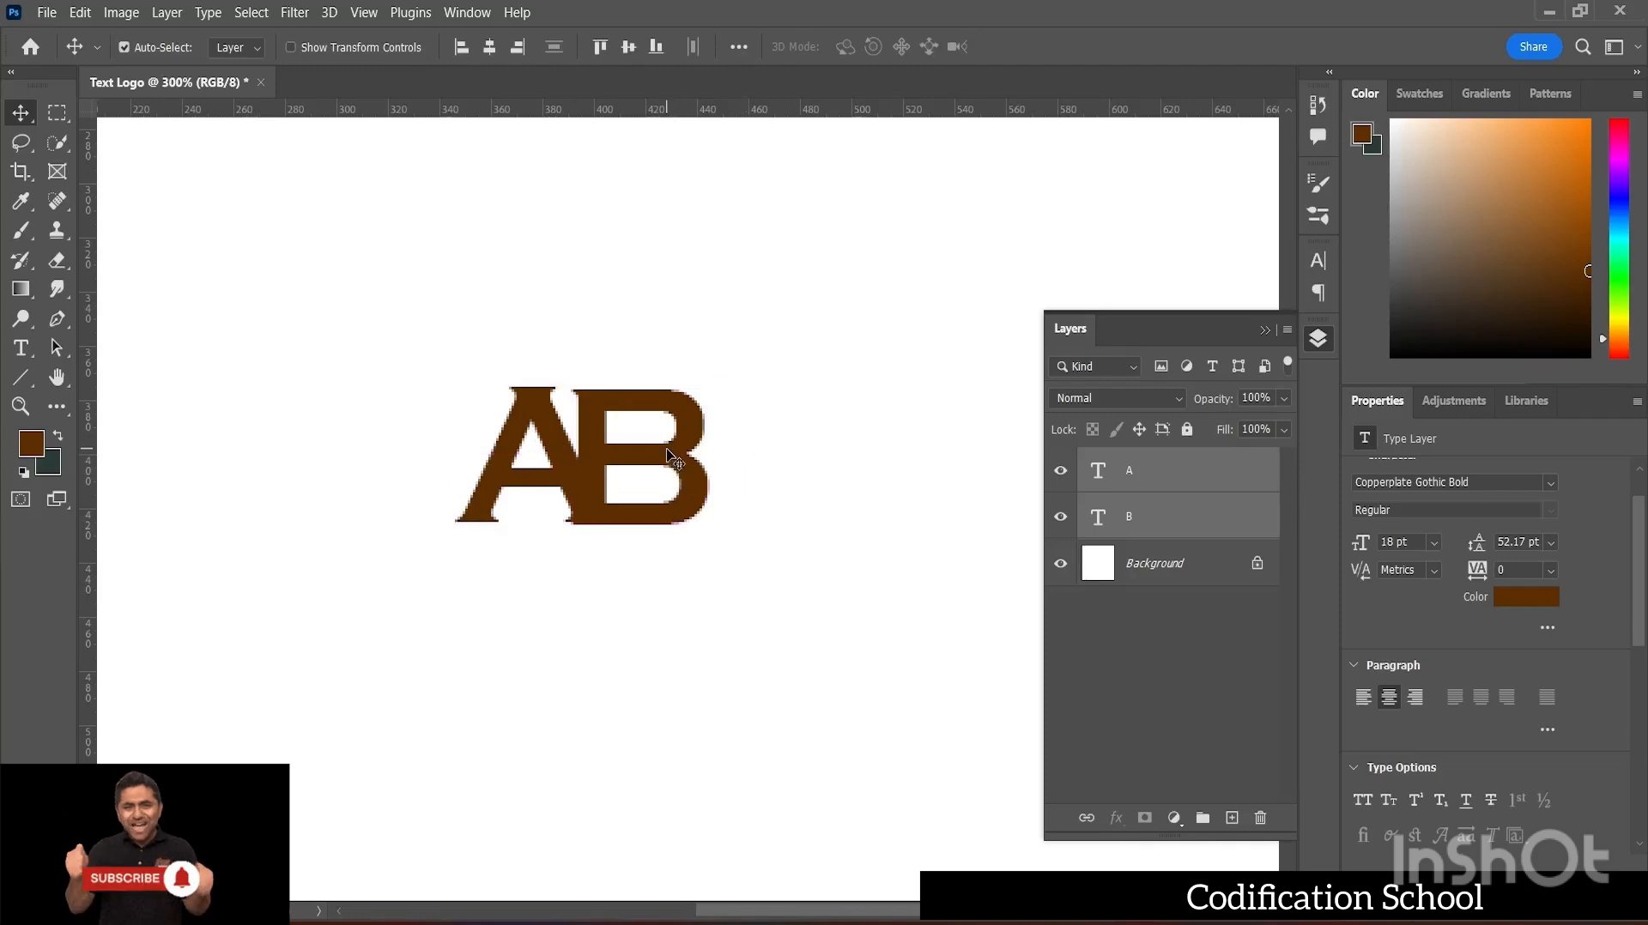
drag(446, 333, 719, 542)
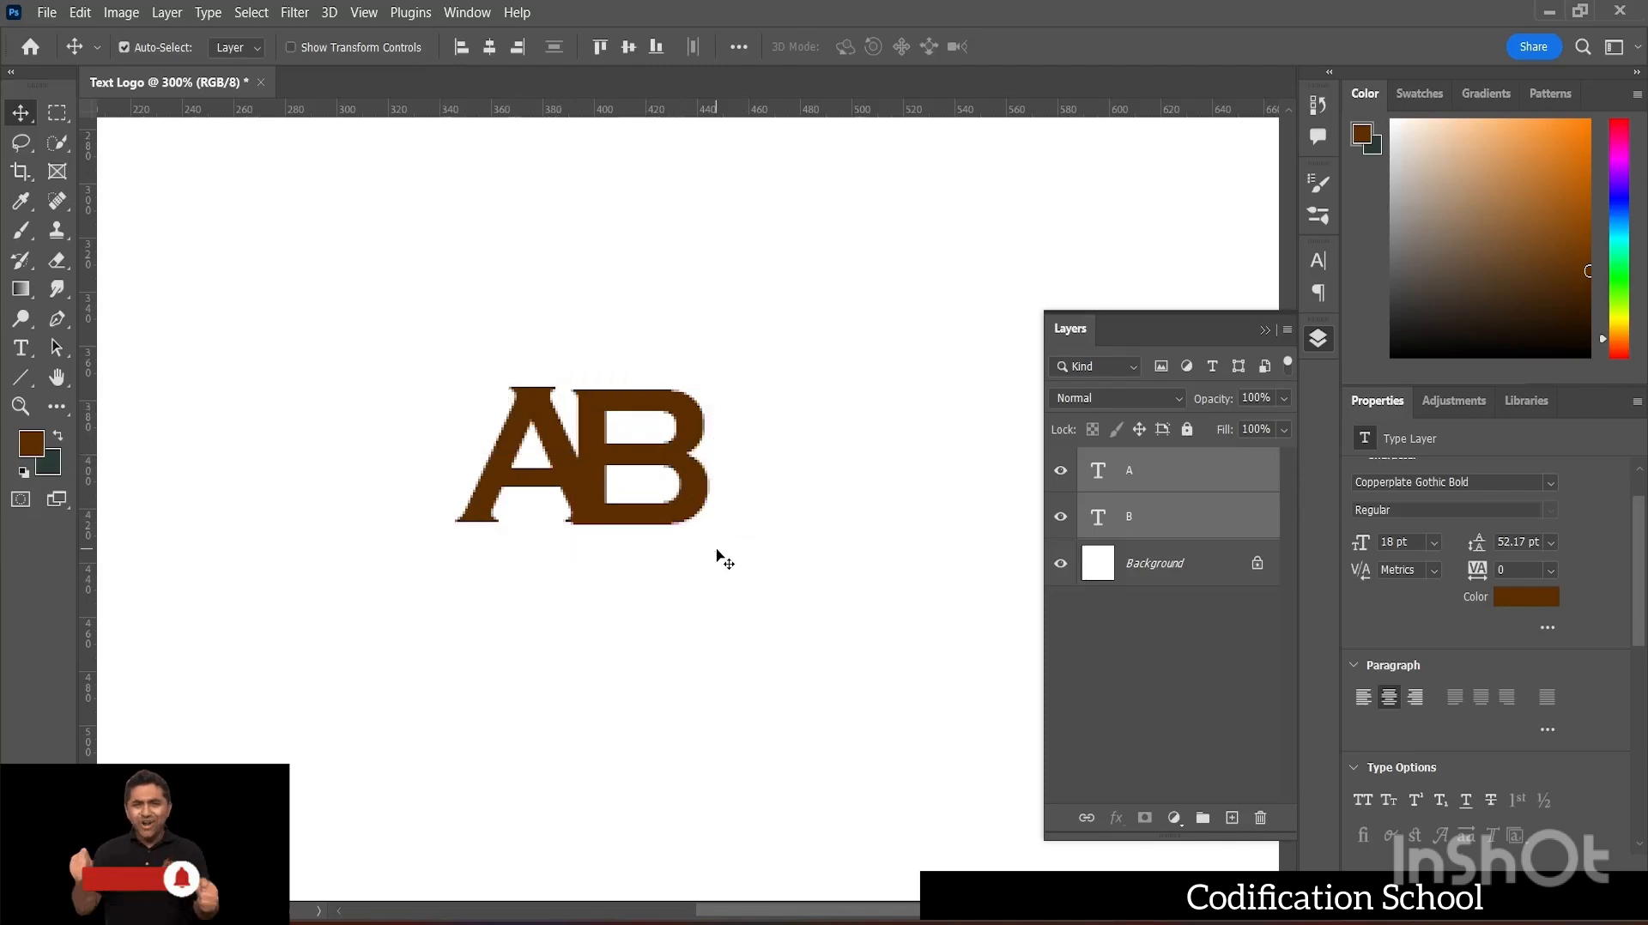
key(ctrl)
key(ctrl+t)
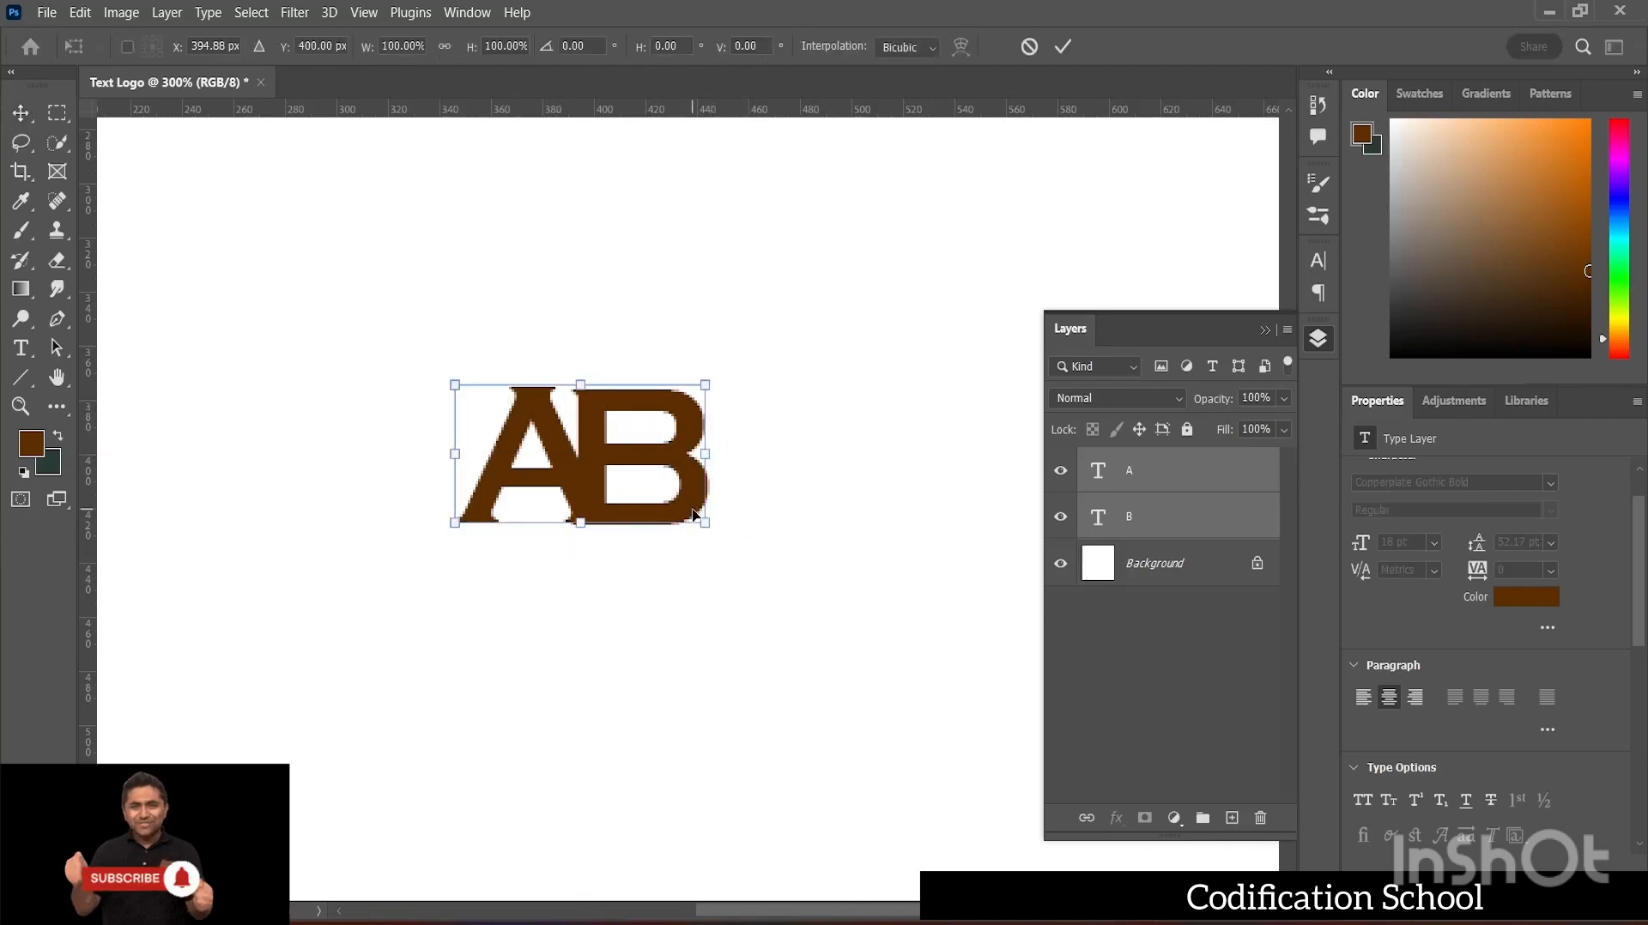
drag(706, 523, 1229, 890)
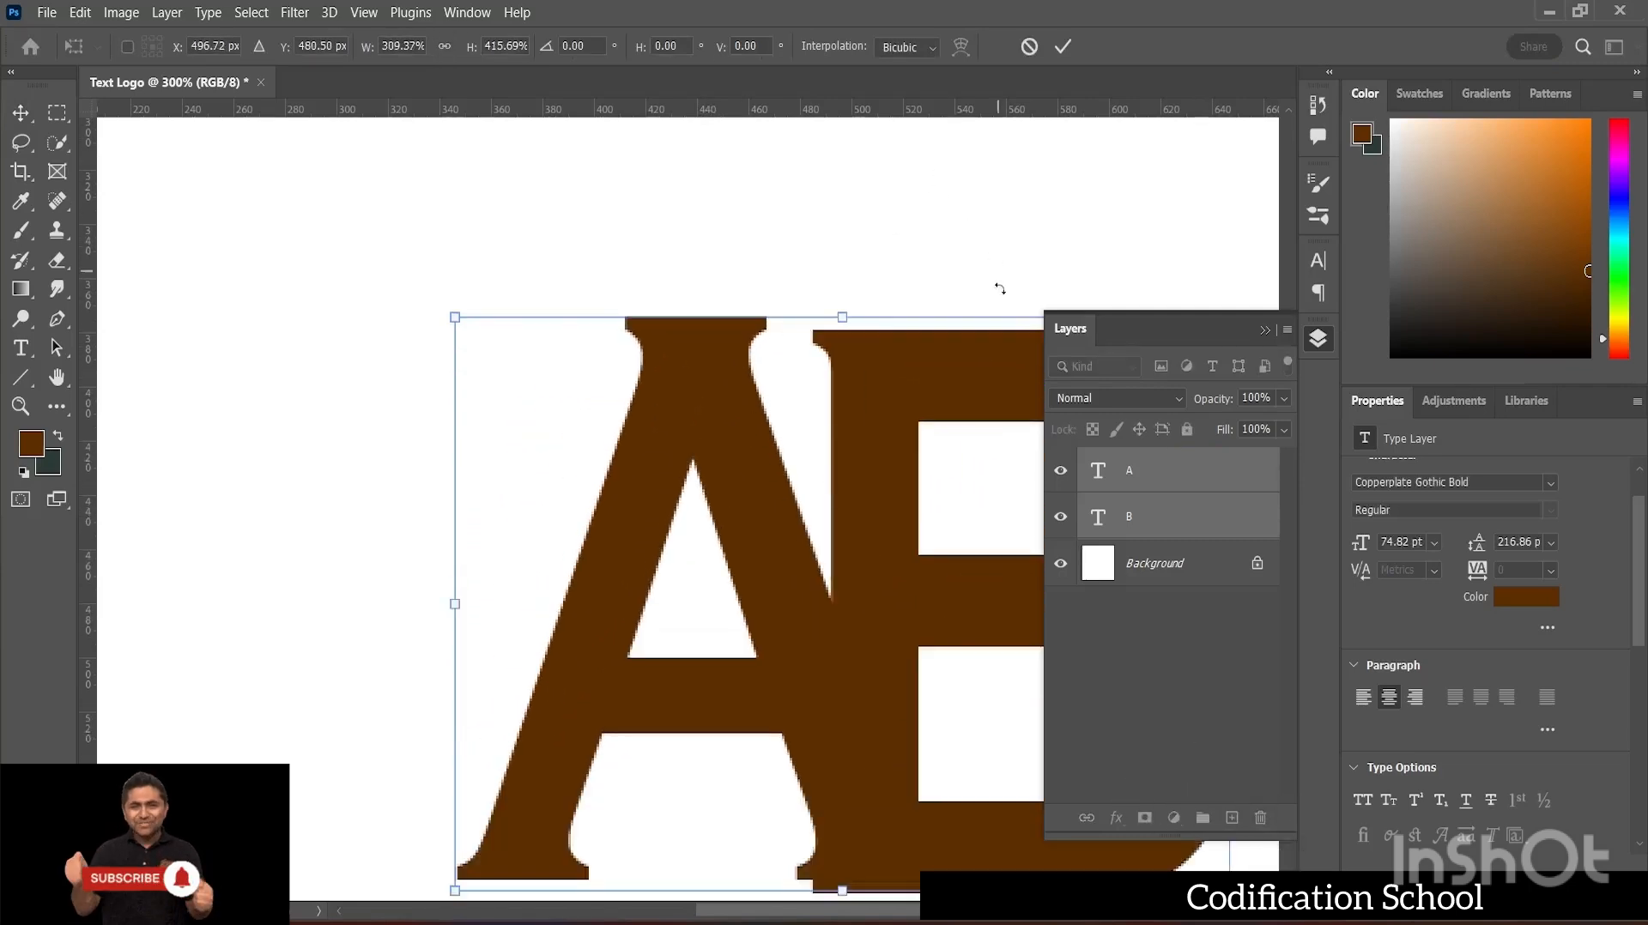
key(ctrl+z)
drag(706, 462, 1181, 768)
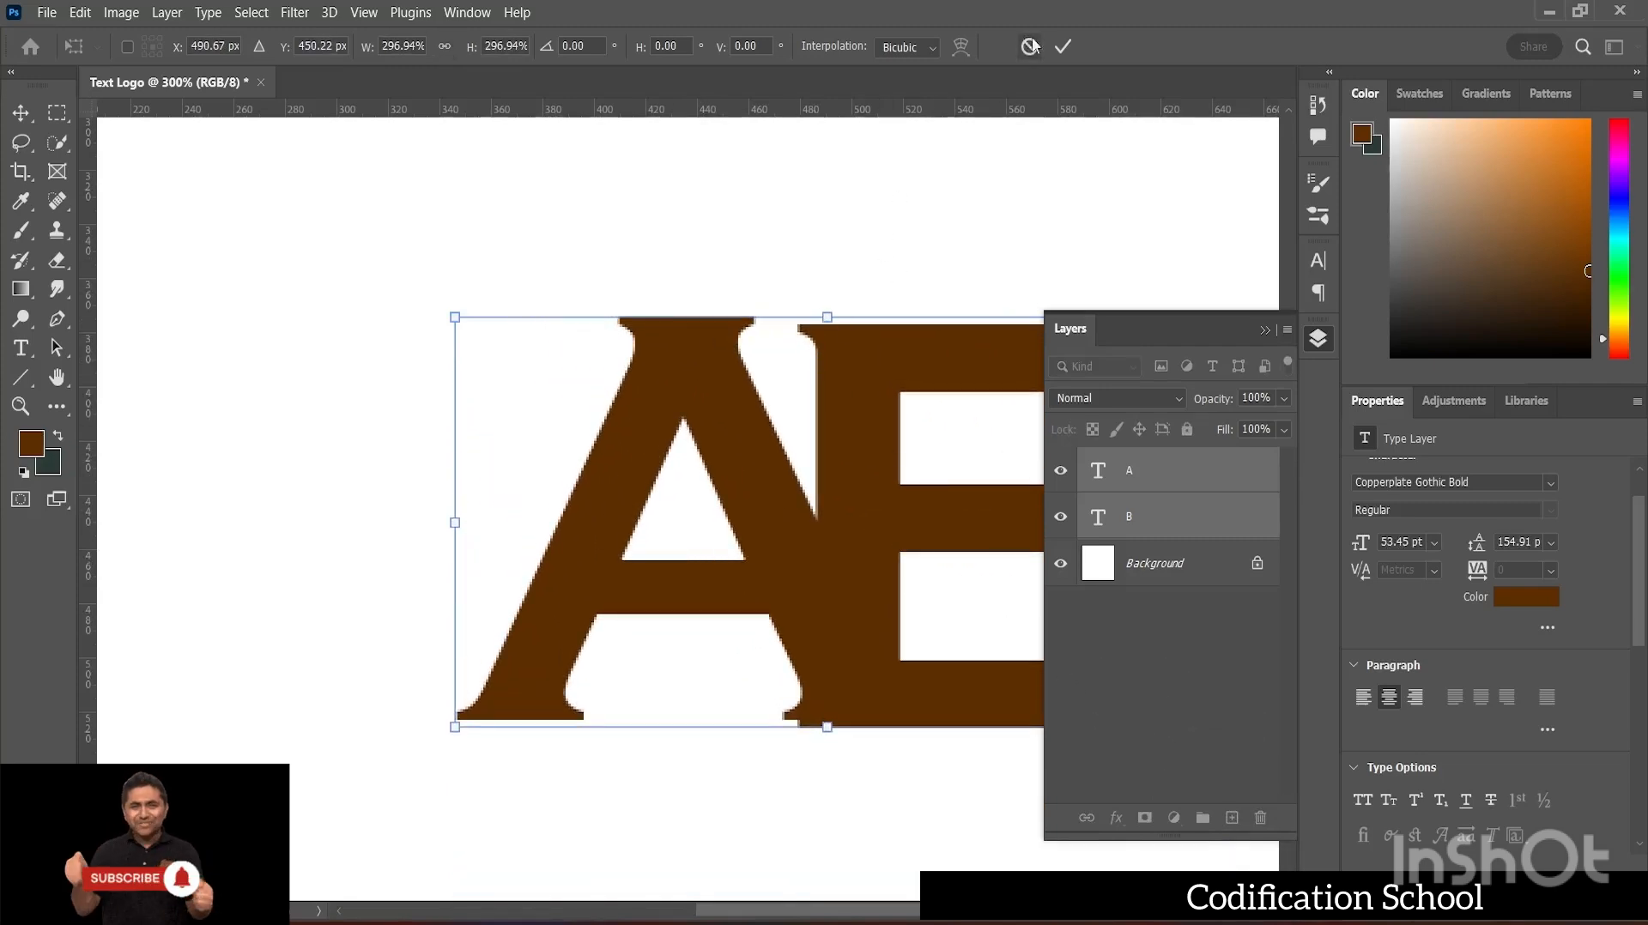
click(1062, 47)
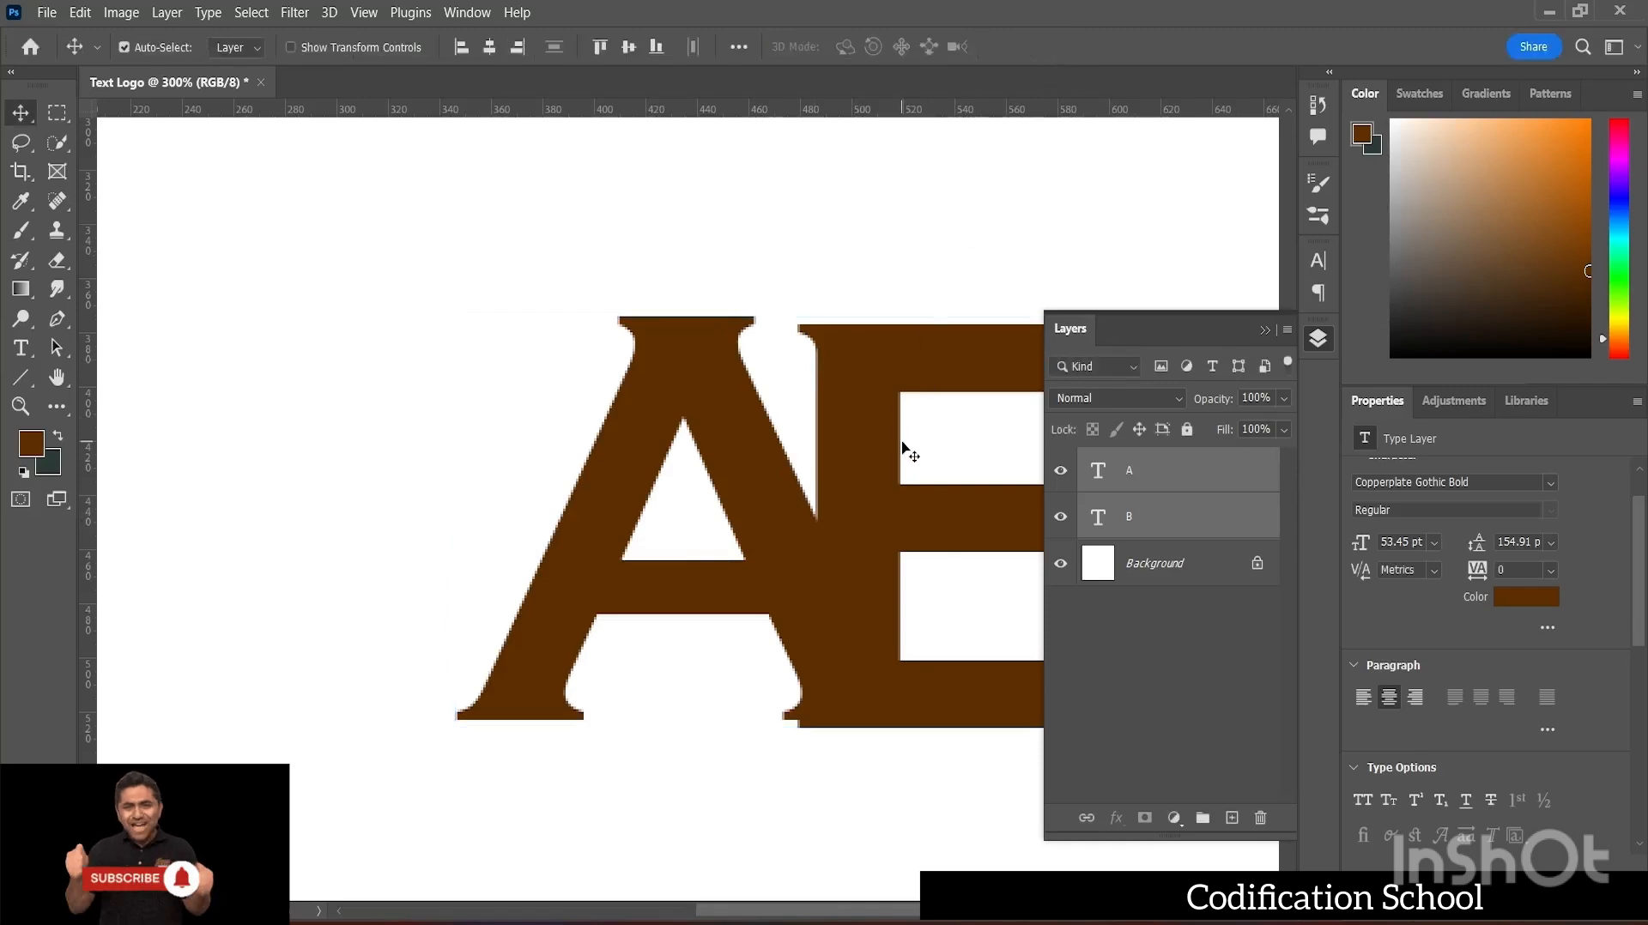
- Move the enlarged A and B together back to the middle of the canvas, slightly above its centre
drag(879, 456, 731, 407)
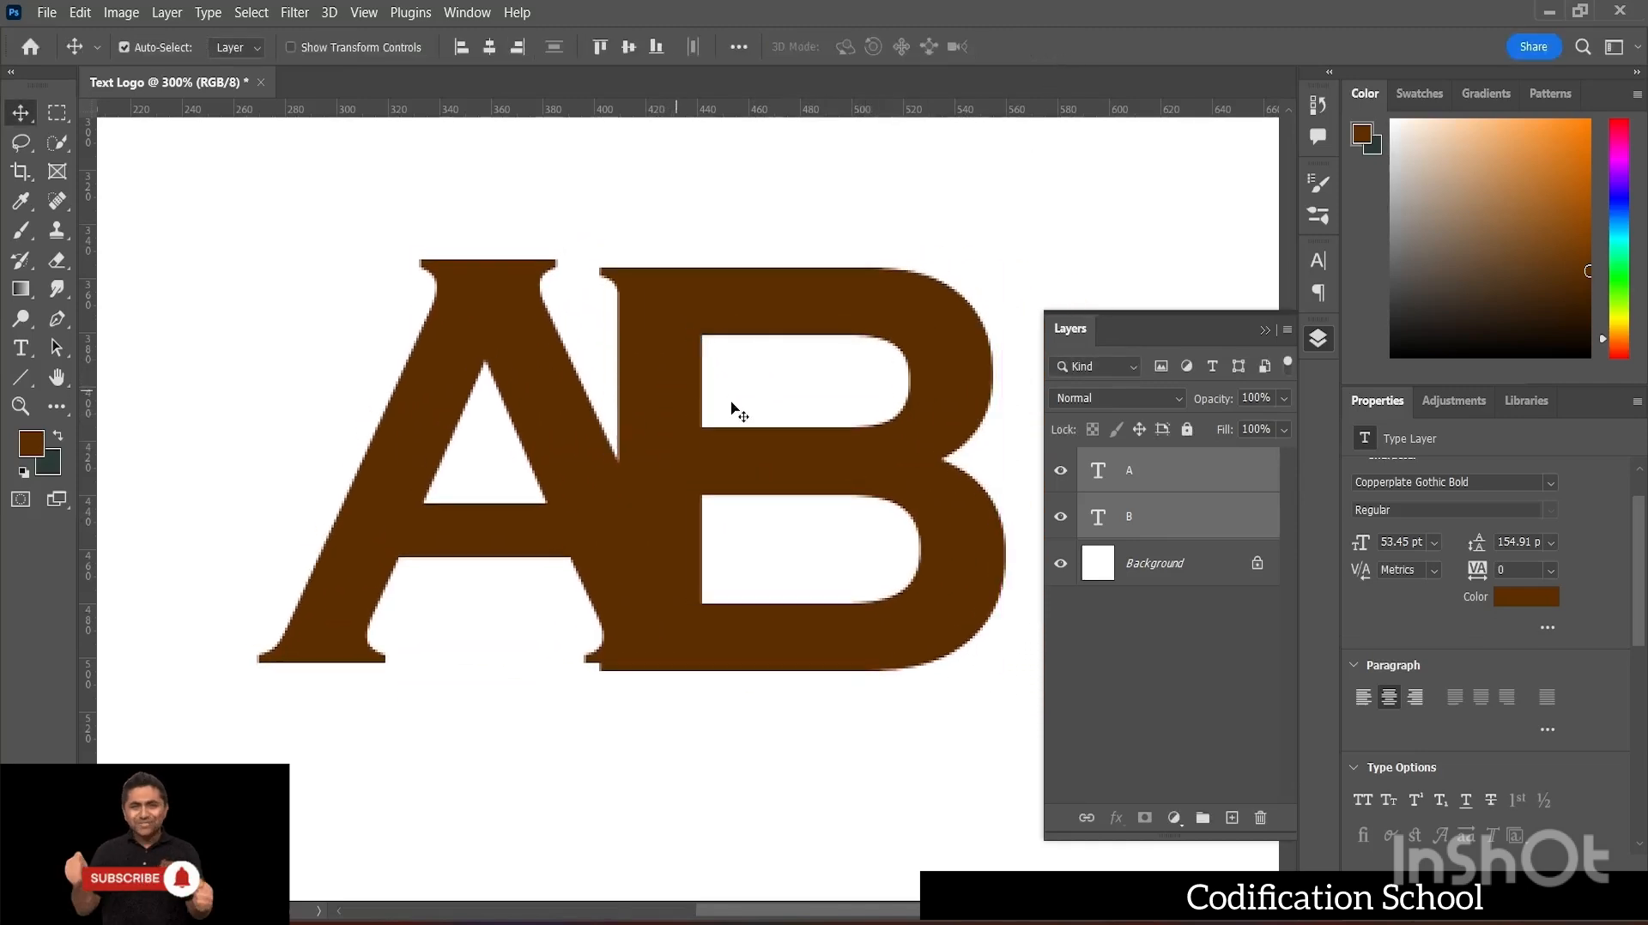
alt+scroll(731, 407, down, 1)
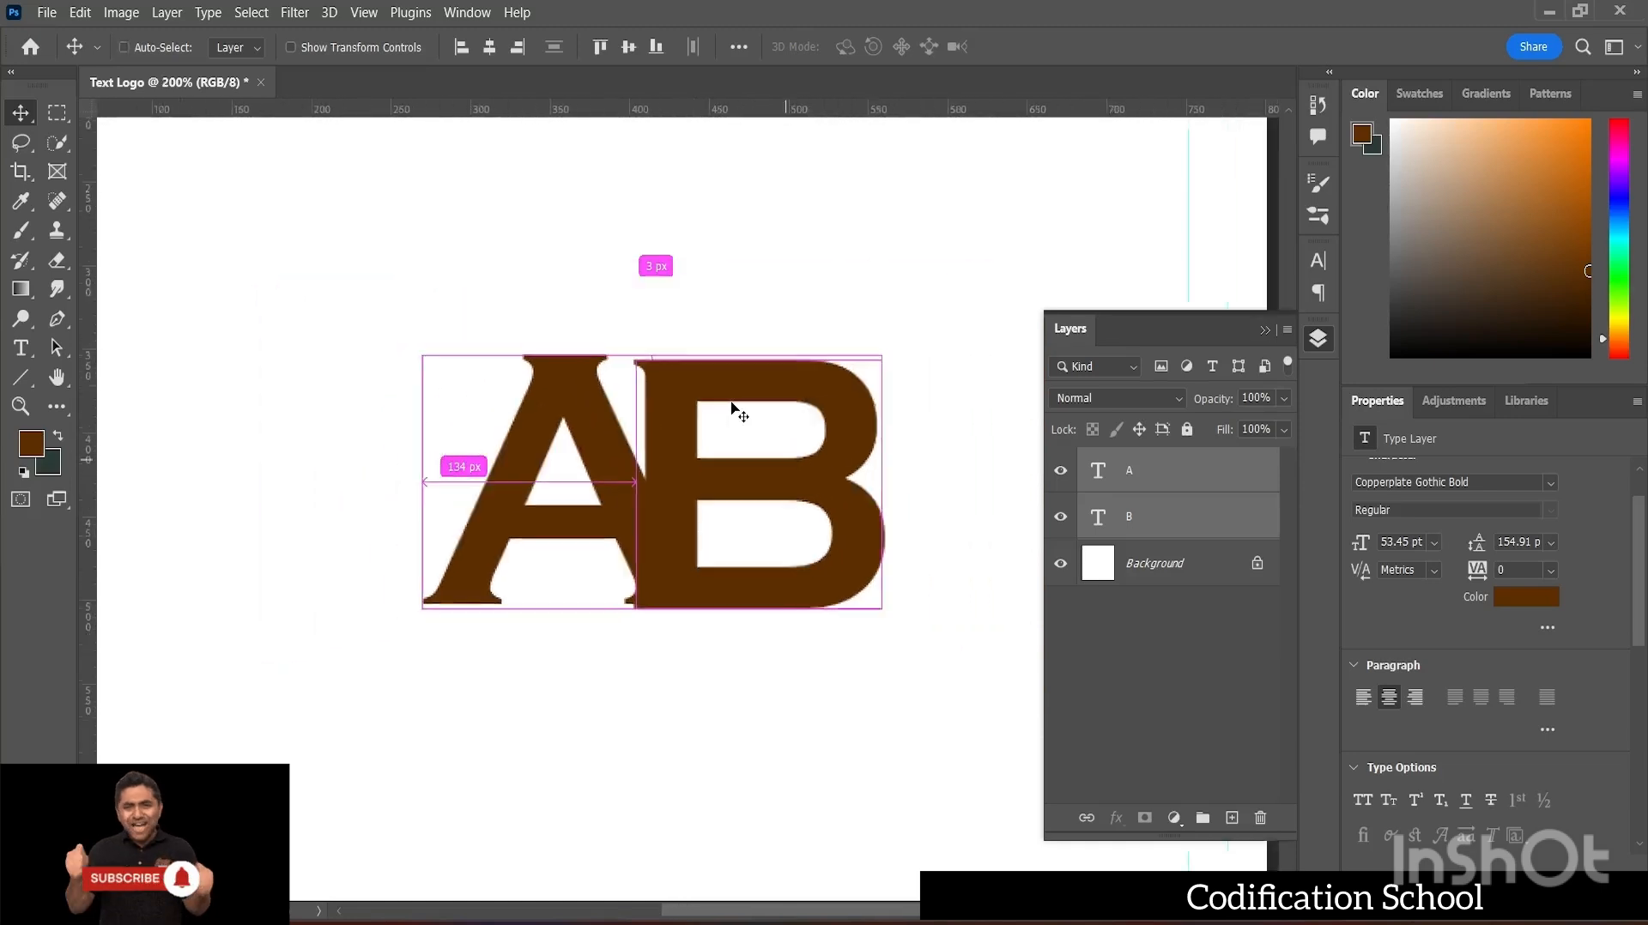
alt+scroll(731, 407, down, 1)
drag(681, 479, 656, 415)
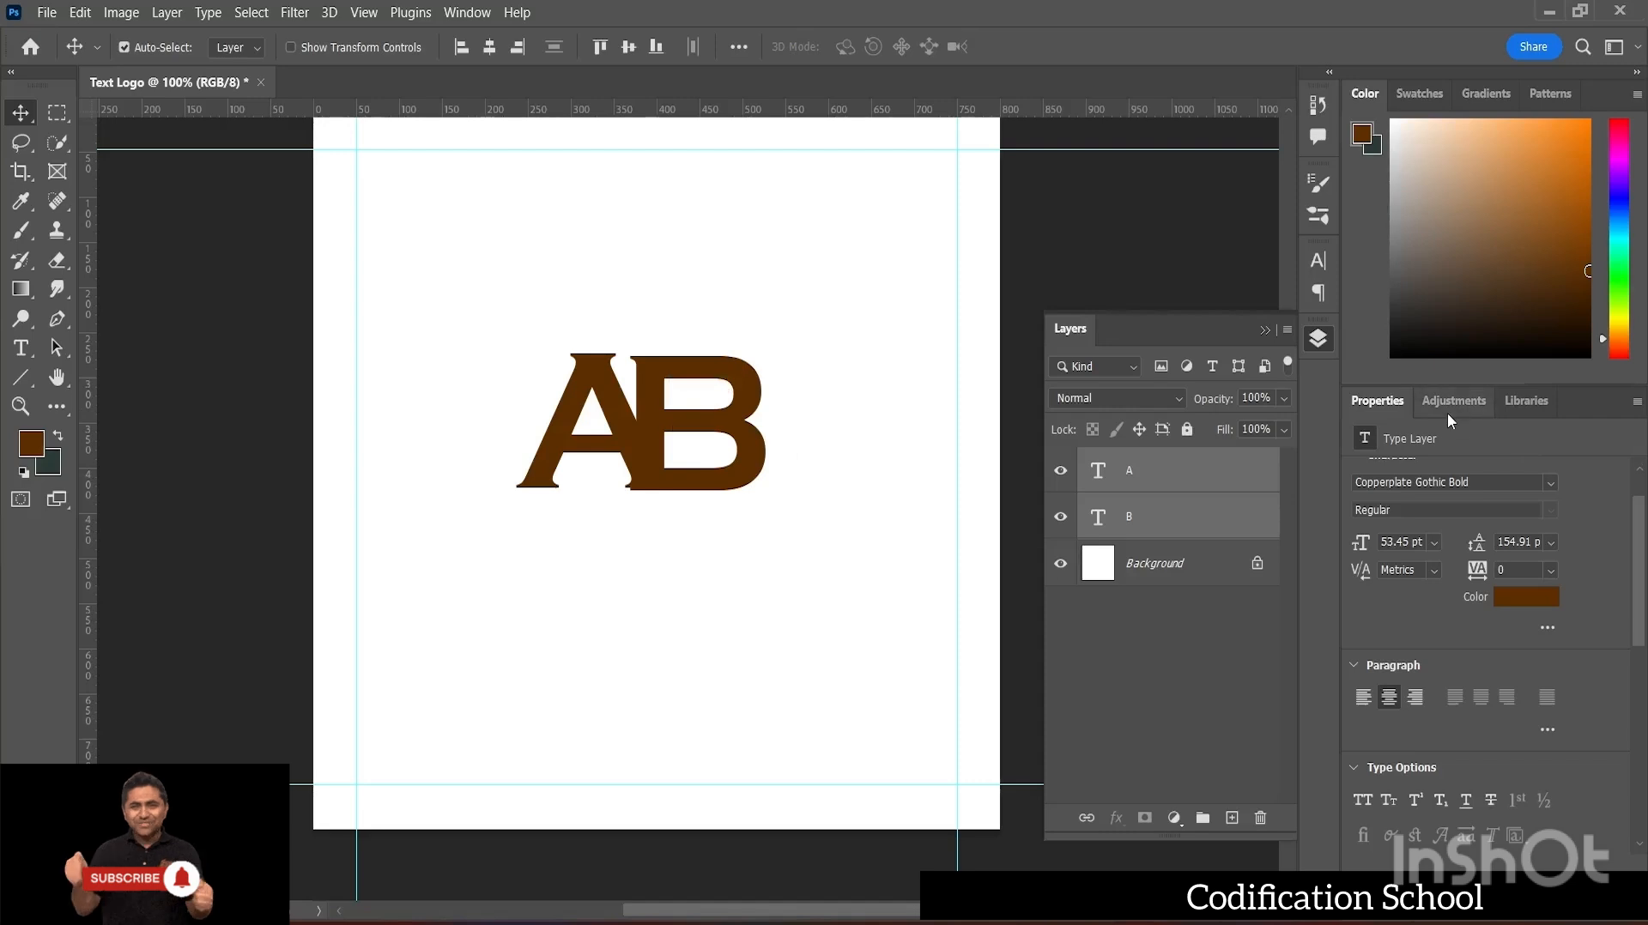
click(1451, 409)
click(1521, 403)
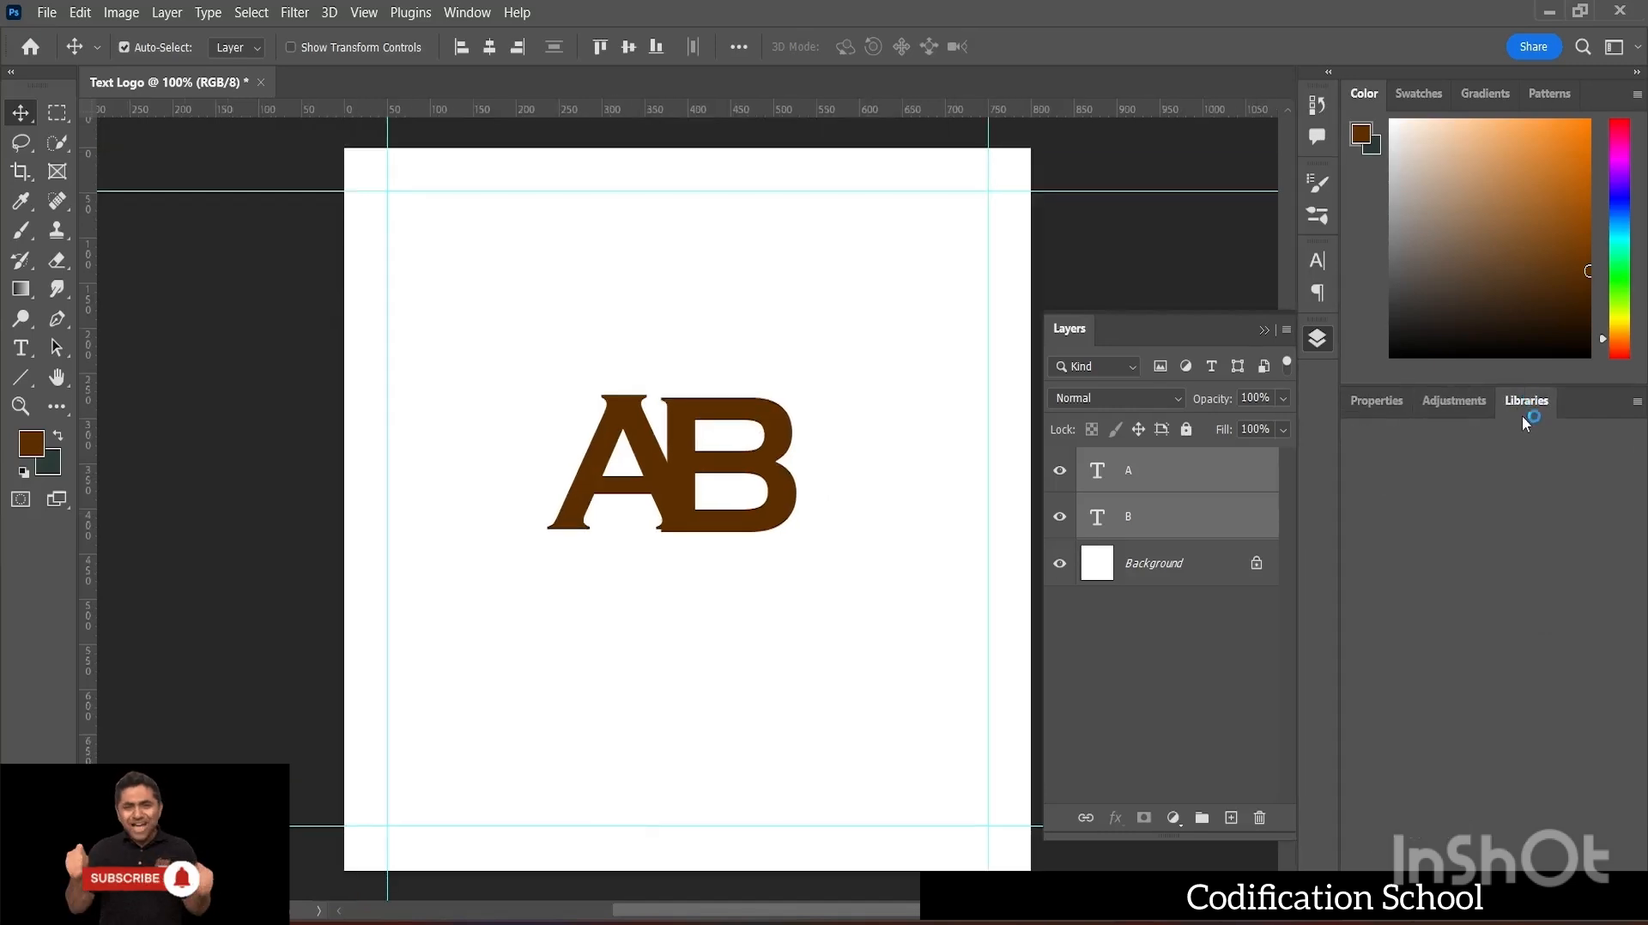
click(1383, 400)
scroll(1487, 708, down, 5)
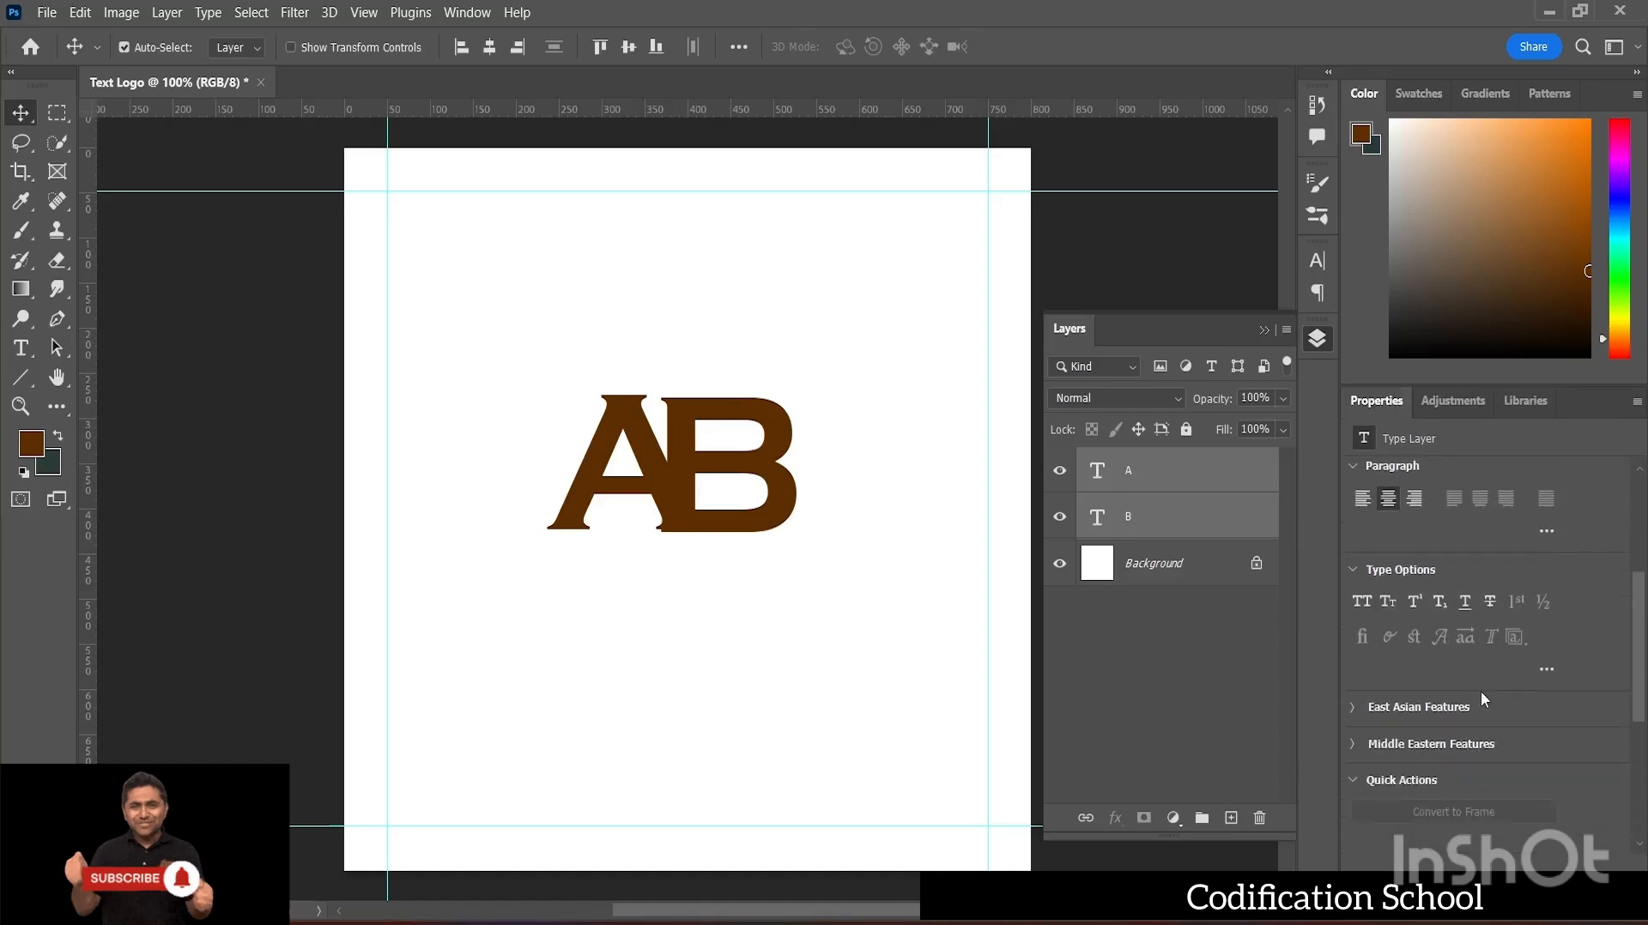
scroll(1484, 699, down, 2)
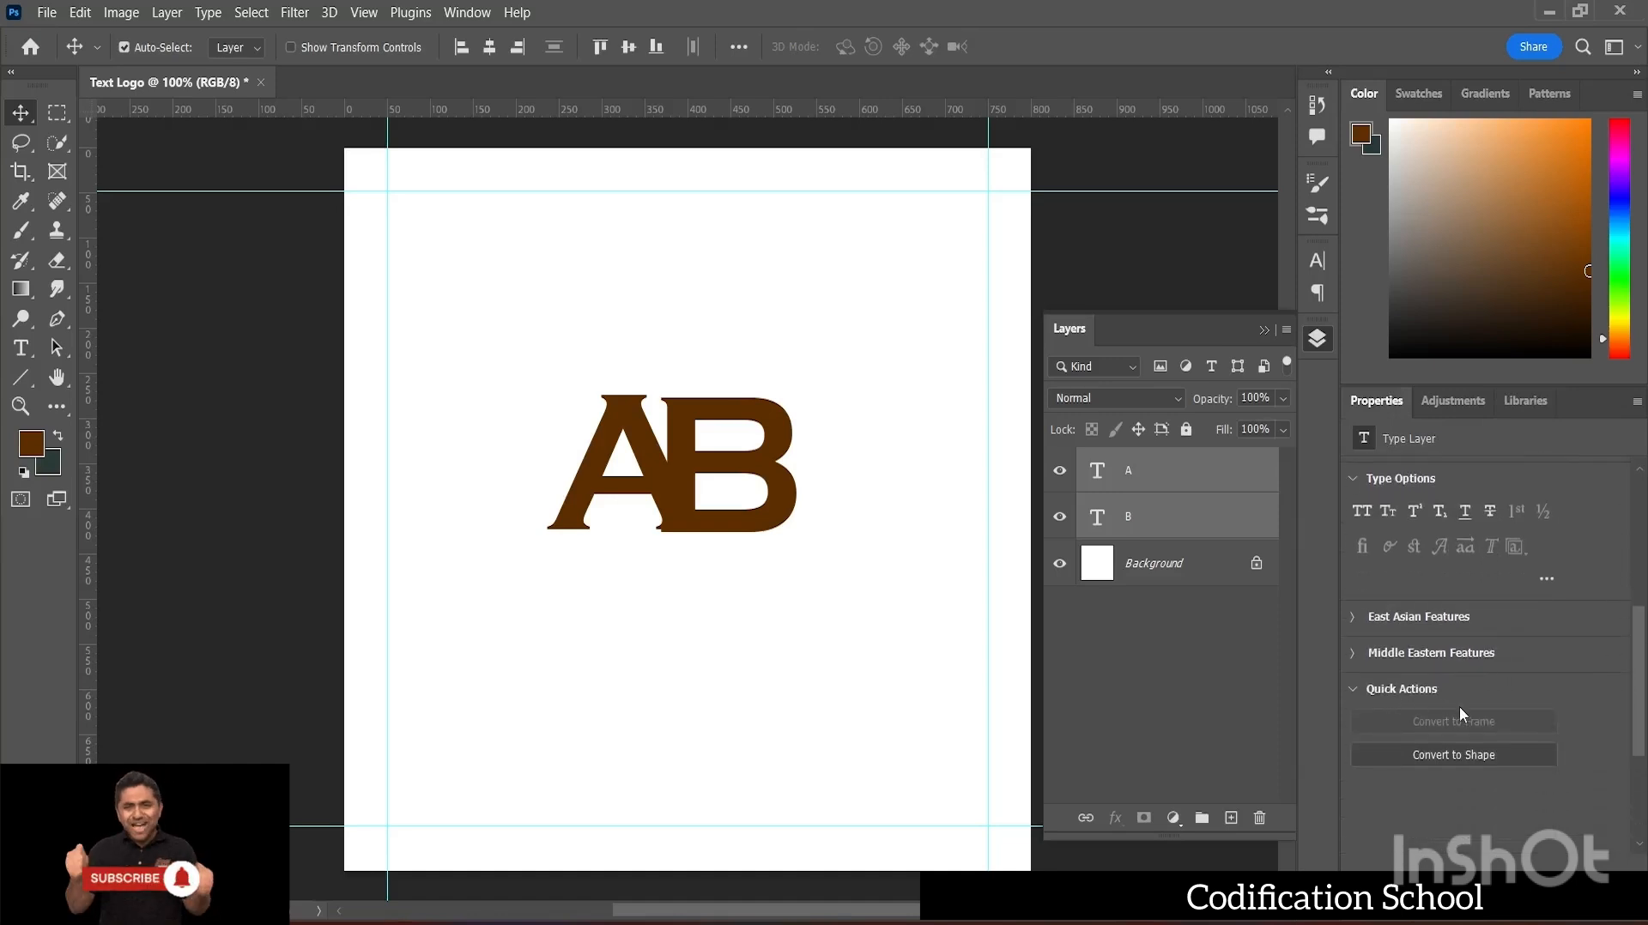
scroll(1462, 682, up, 3)
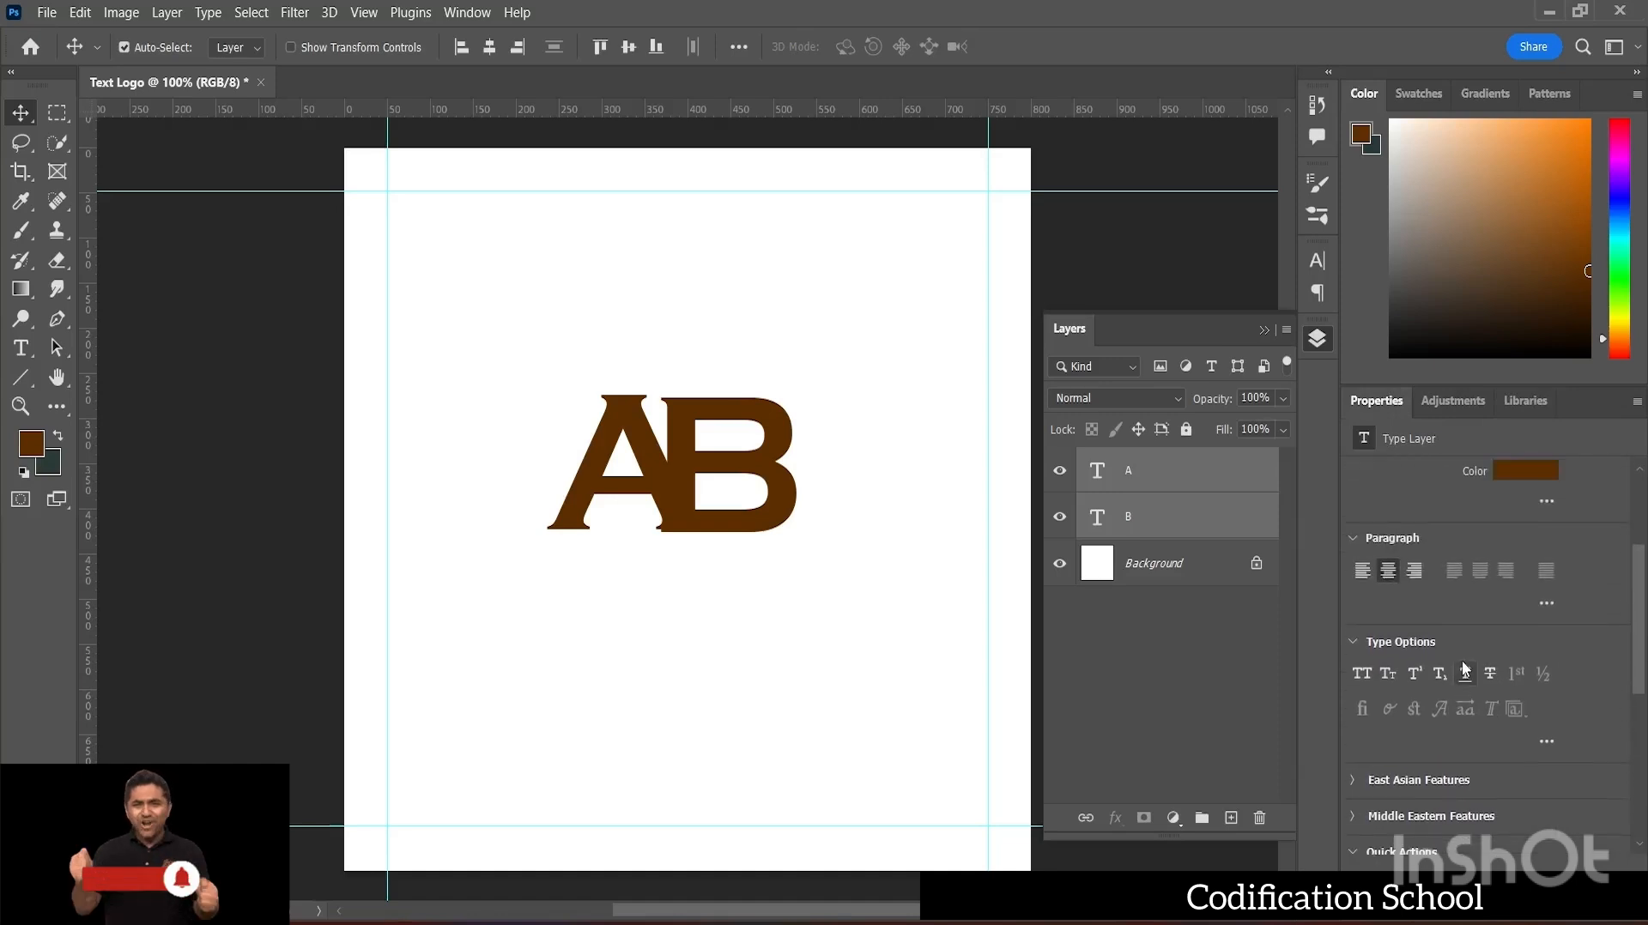
click(1547, 598)
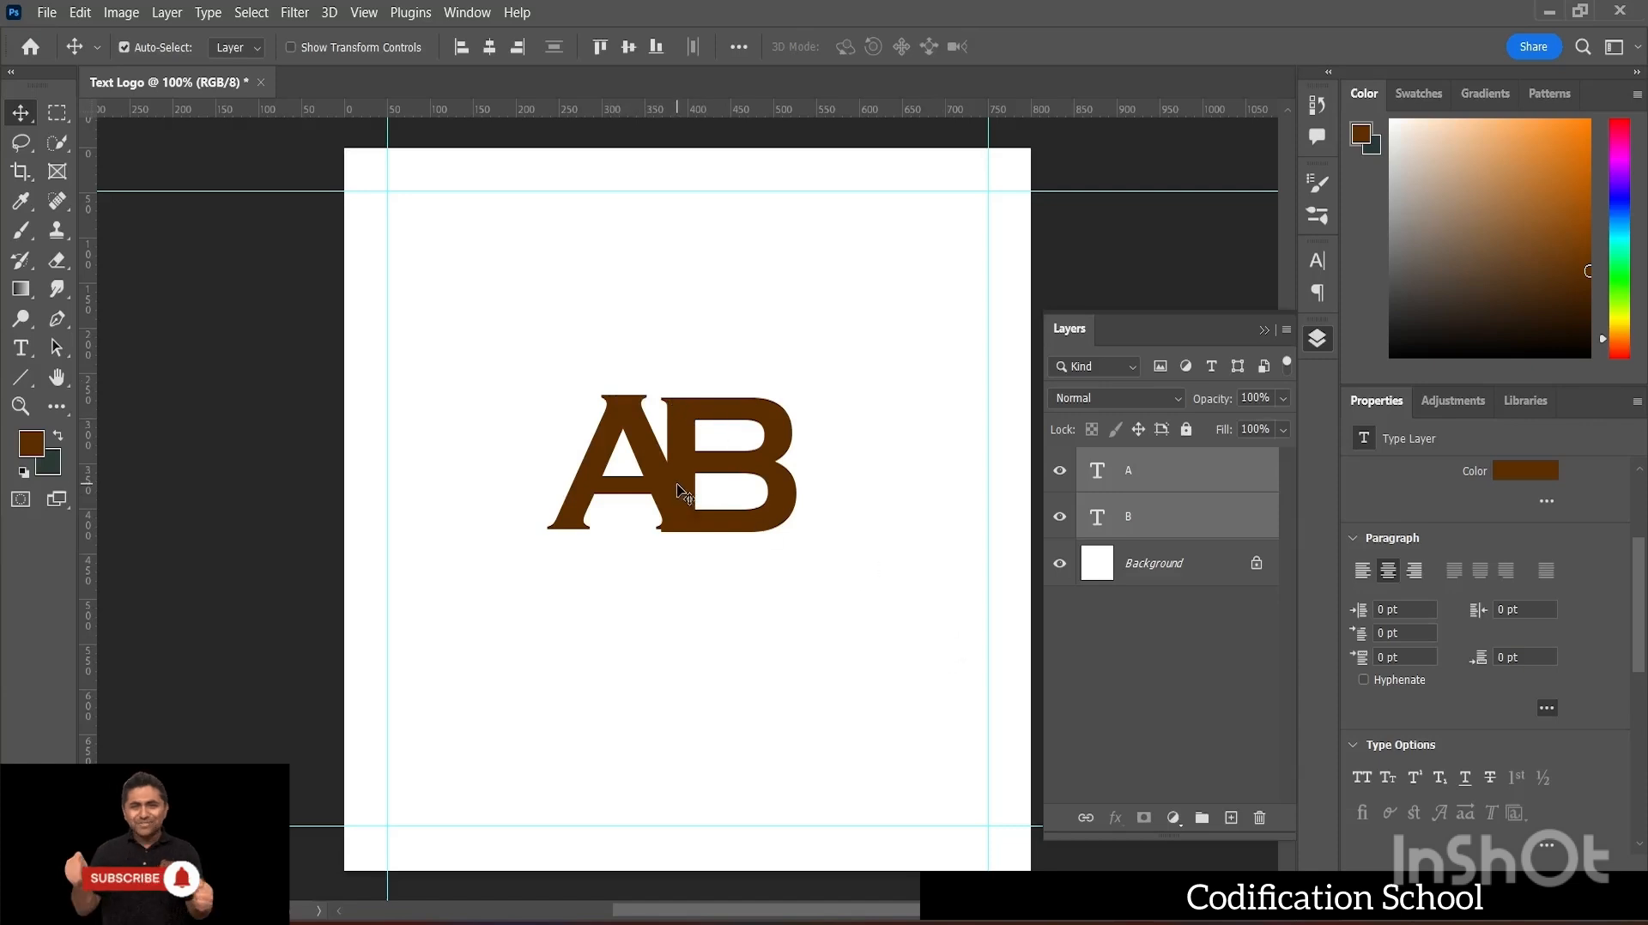
- Select only the B and free-transform it to about X 452.6 px, Y 357 px, level with the A
click(699, 512)
click(794, 366)
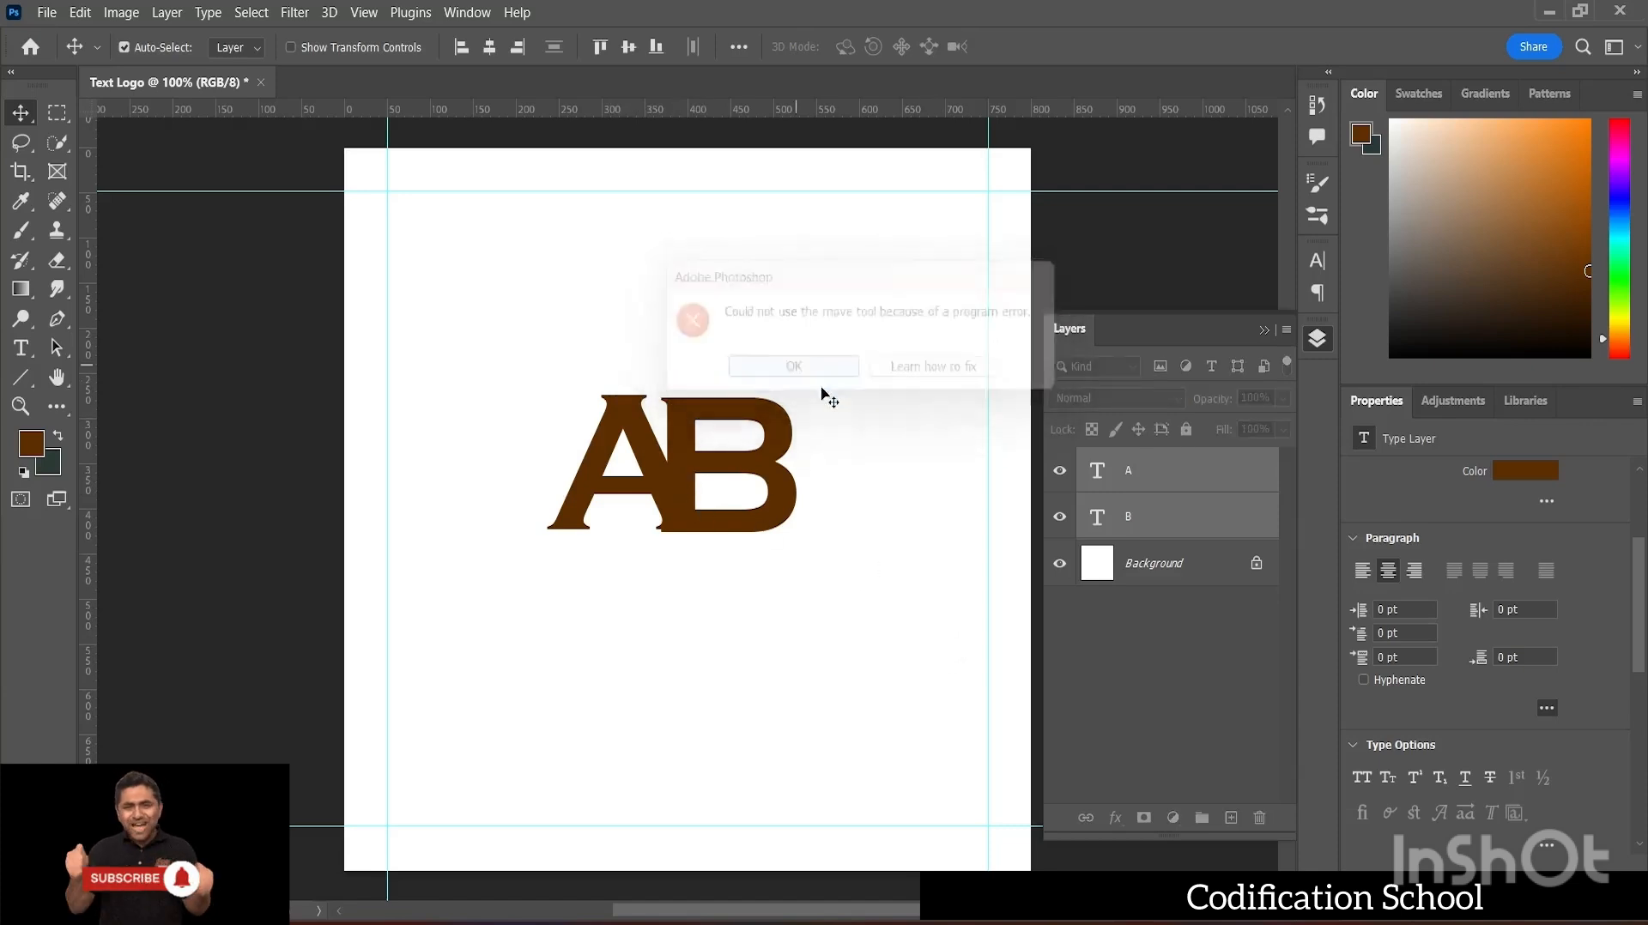
click(1191, 659)
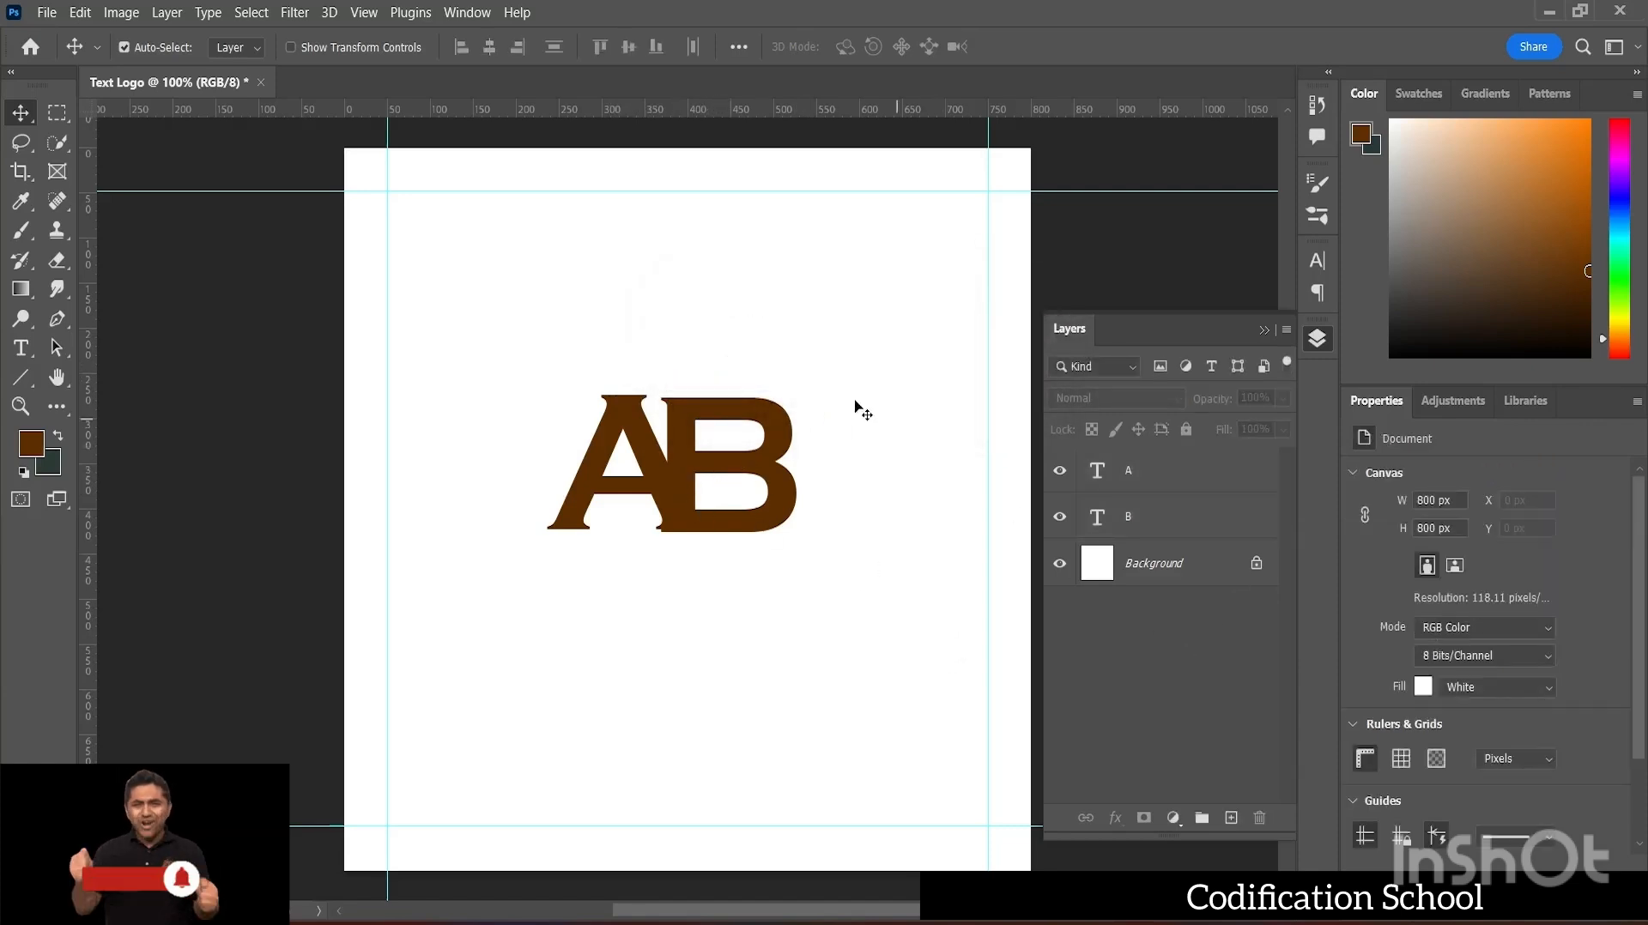
click(796, 509)
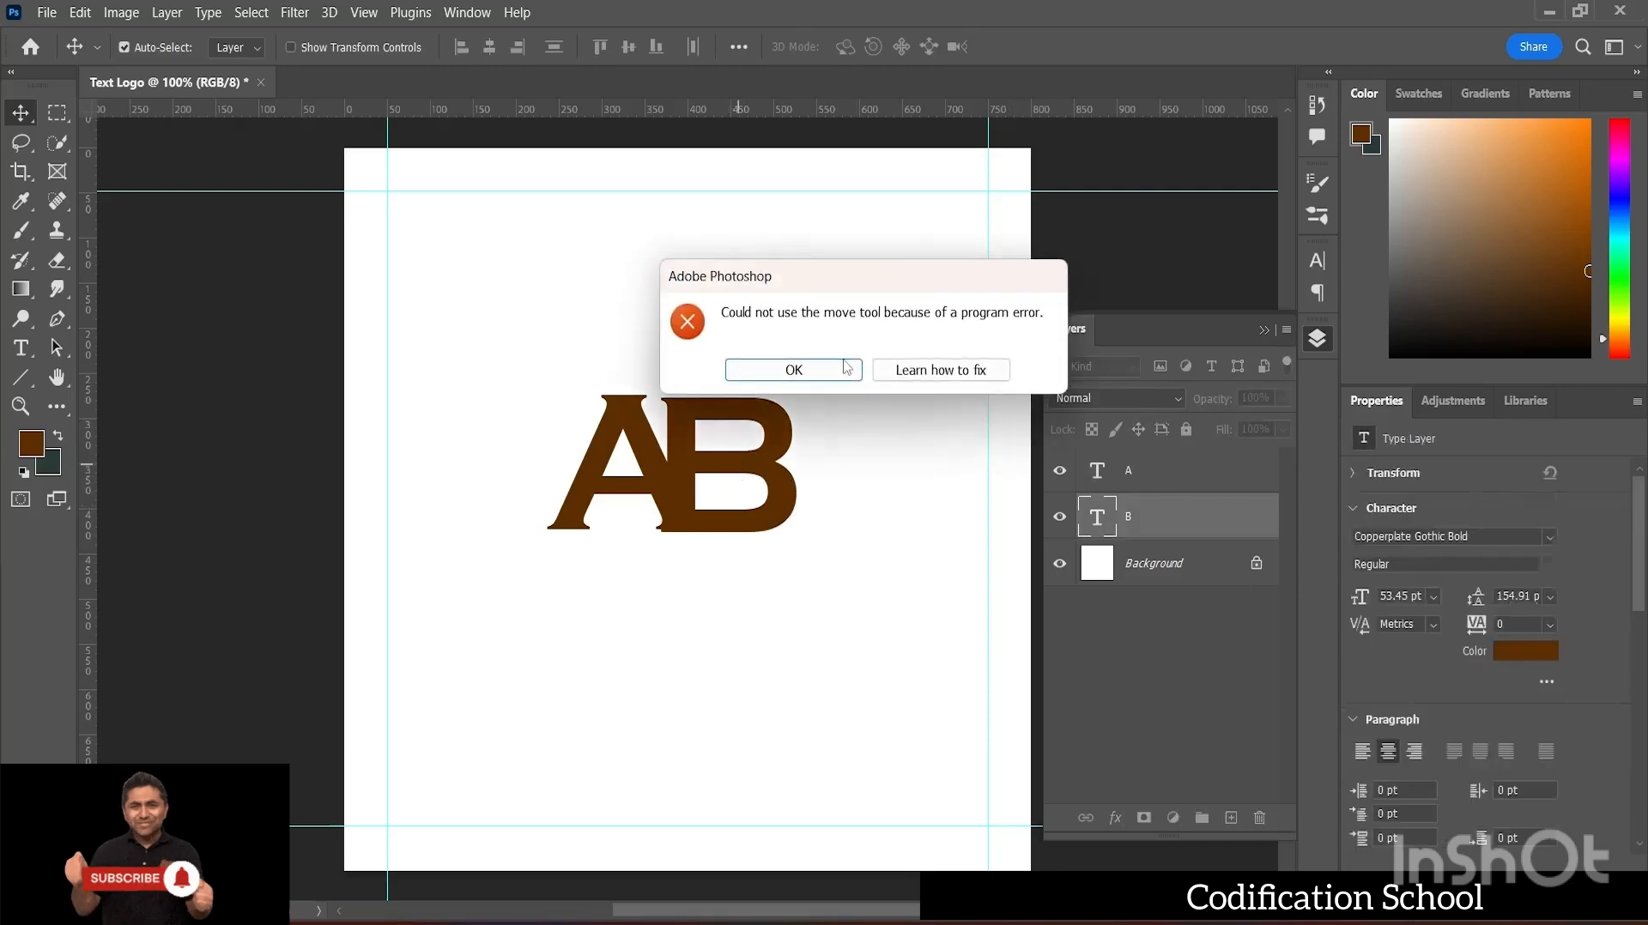
click(791, 468)
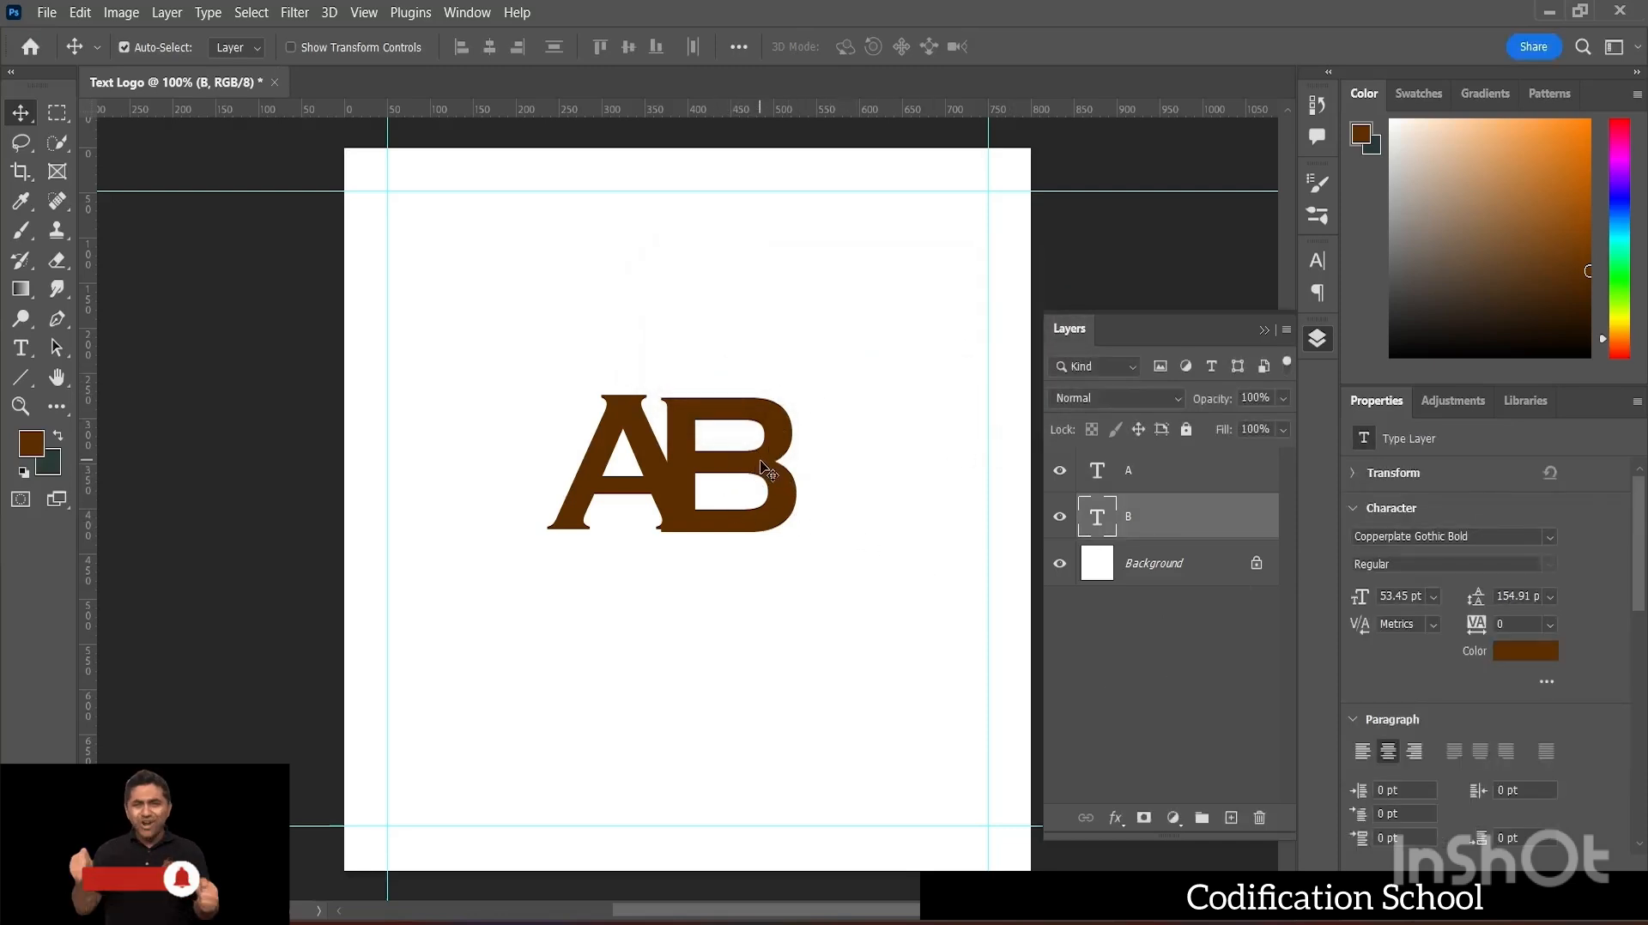
key(ctrl+t)
mouse_move(767, 470)
mouse_down()
mouse_move(820, 473)
mouse_move(766, 467)
mouse_up()
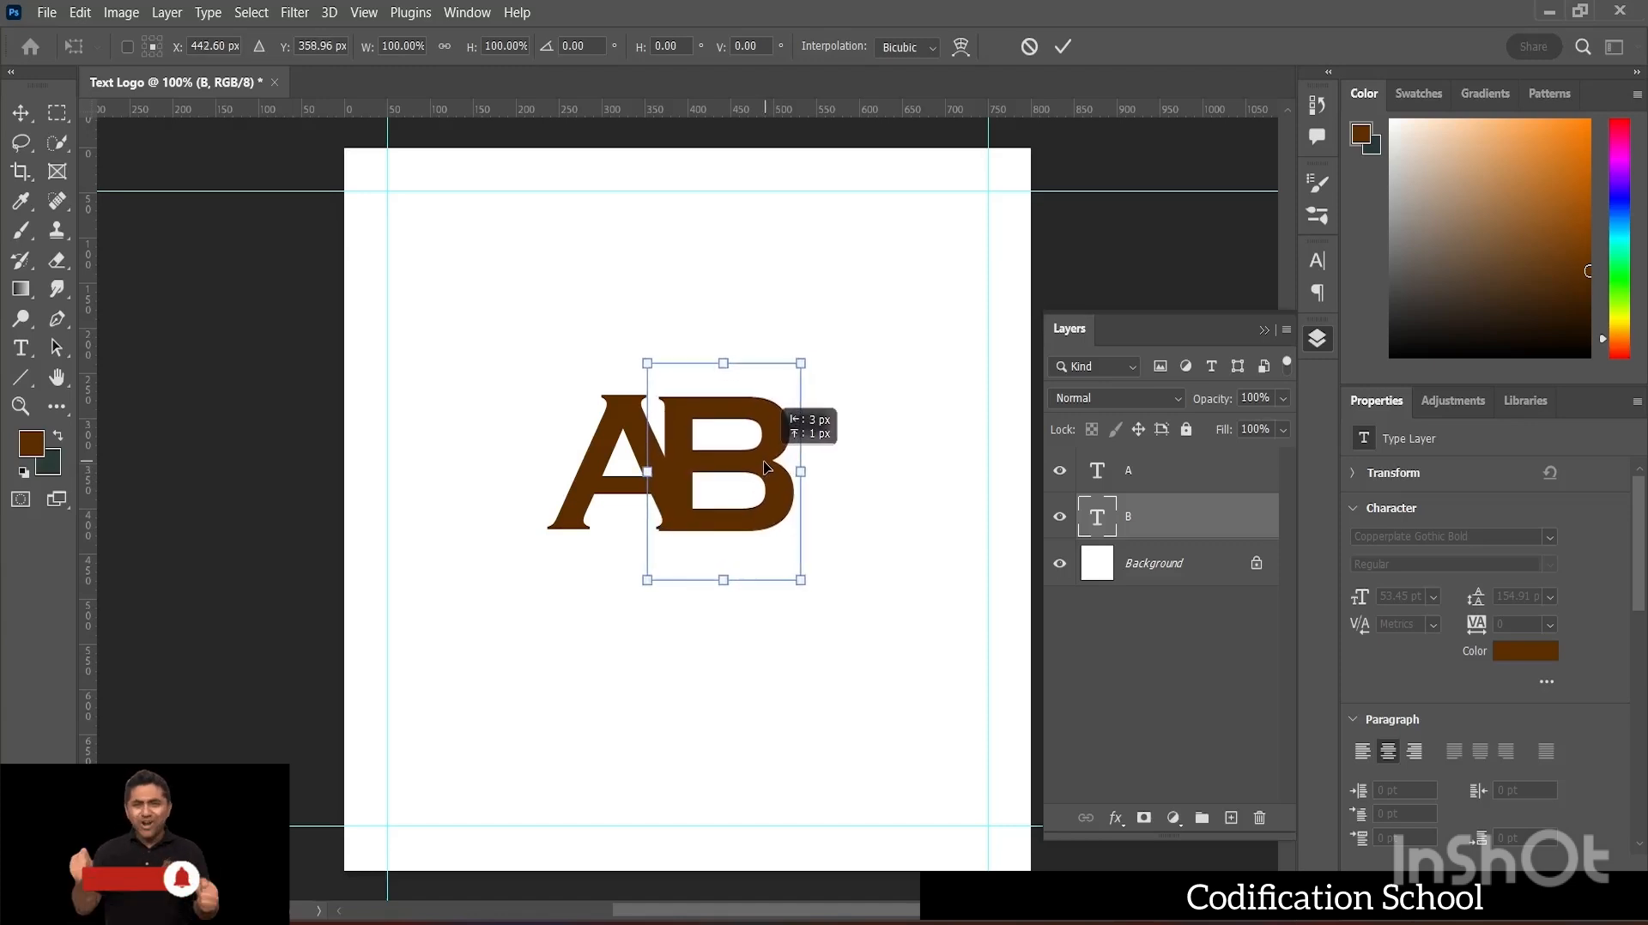
key(Up)
key(Up)
key(Up)
key(Up)
key(Up)
key(Up)
key(Up)
key(Up)
key(Up)
key(Up)
key(Up)
key(Down)
key(Down)
key(Down)
key(Down)
key(Down)
key(Down)
key(Down)
key(Down)
key(Down)
key(Down)
key(Right)
key(Right)
key(Right)
key(Right)
key(Right)
key(Right)
key(Right)
key(Right)
key(Right)
key(Right)
key(Down)
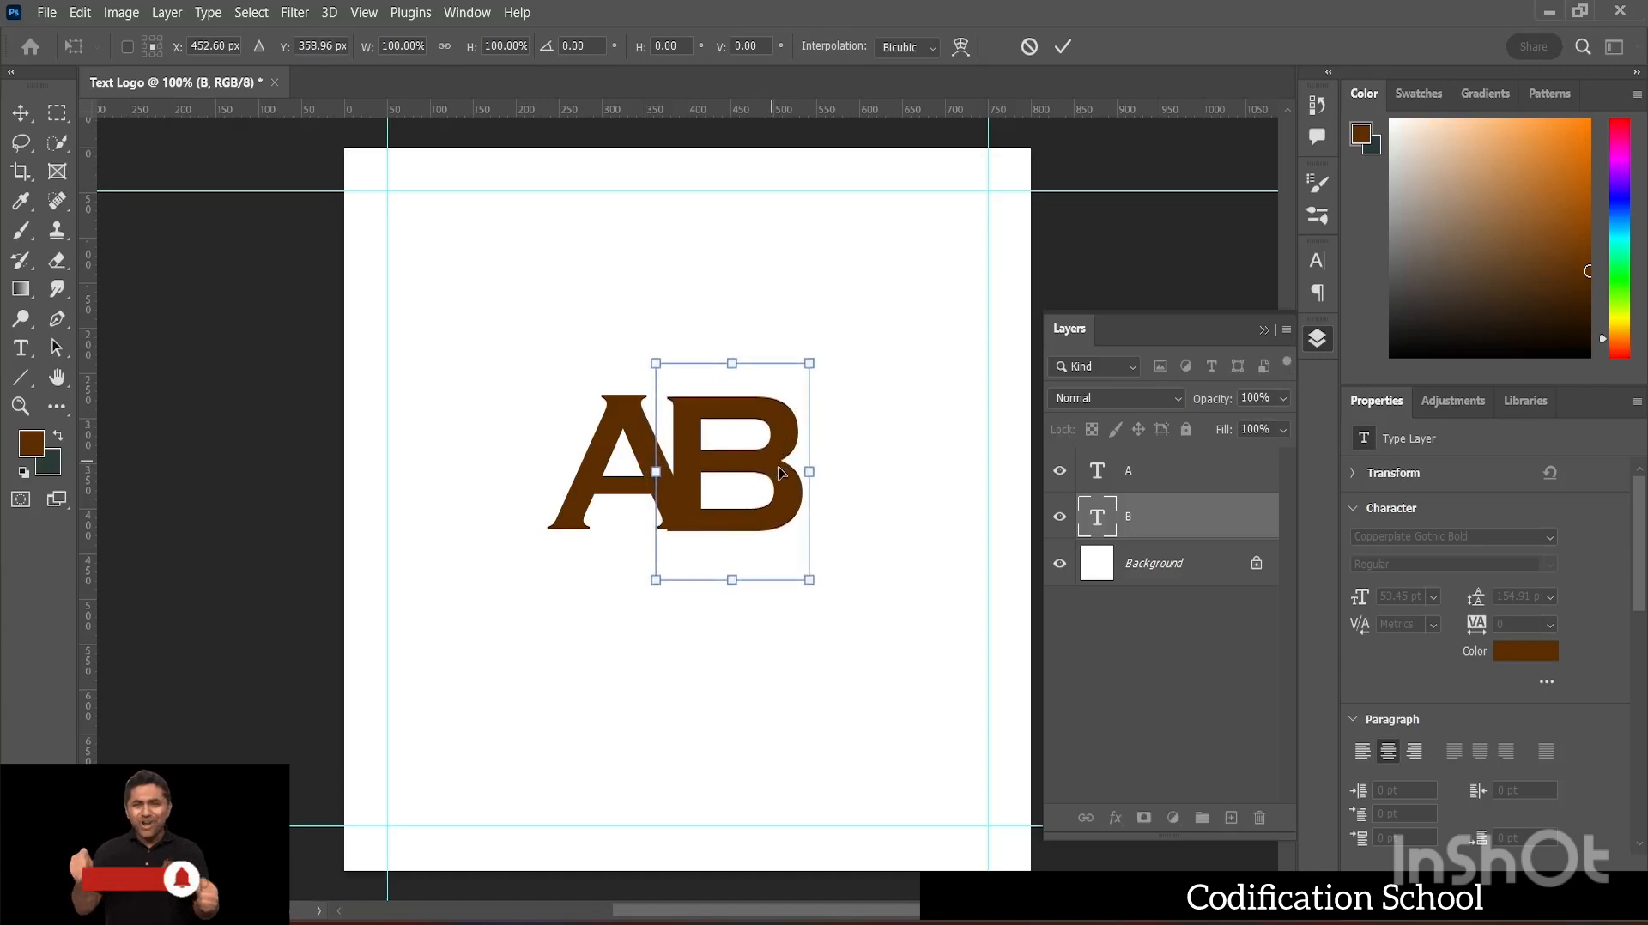
key(Up)
key(Up)
key(Up)
key(Up)
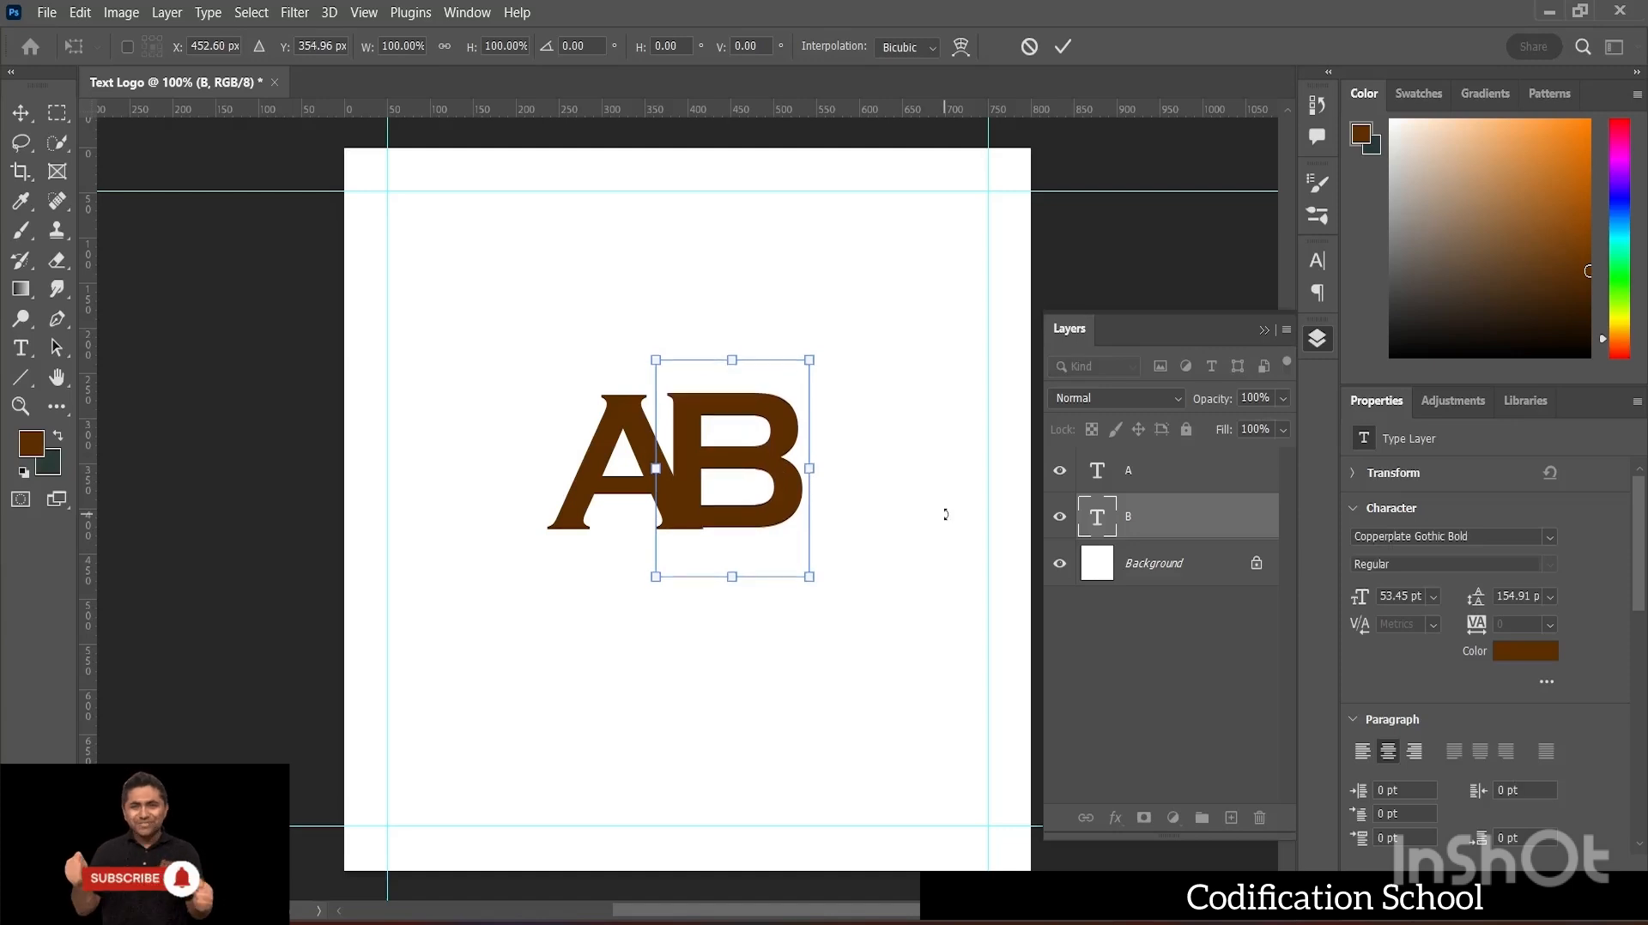
key(Down)
key(Down)
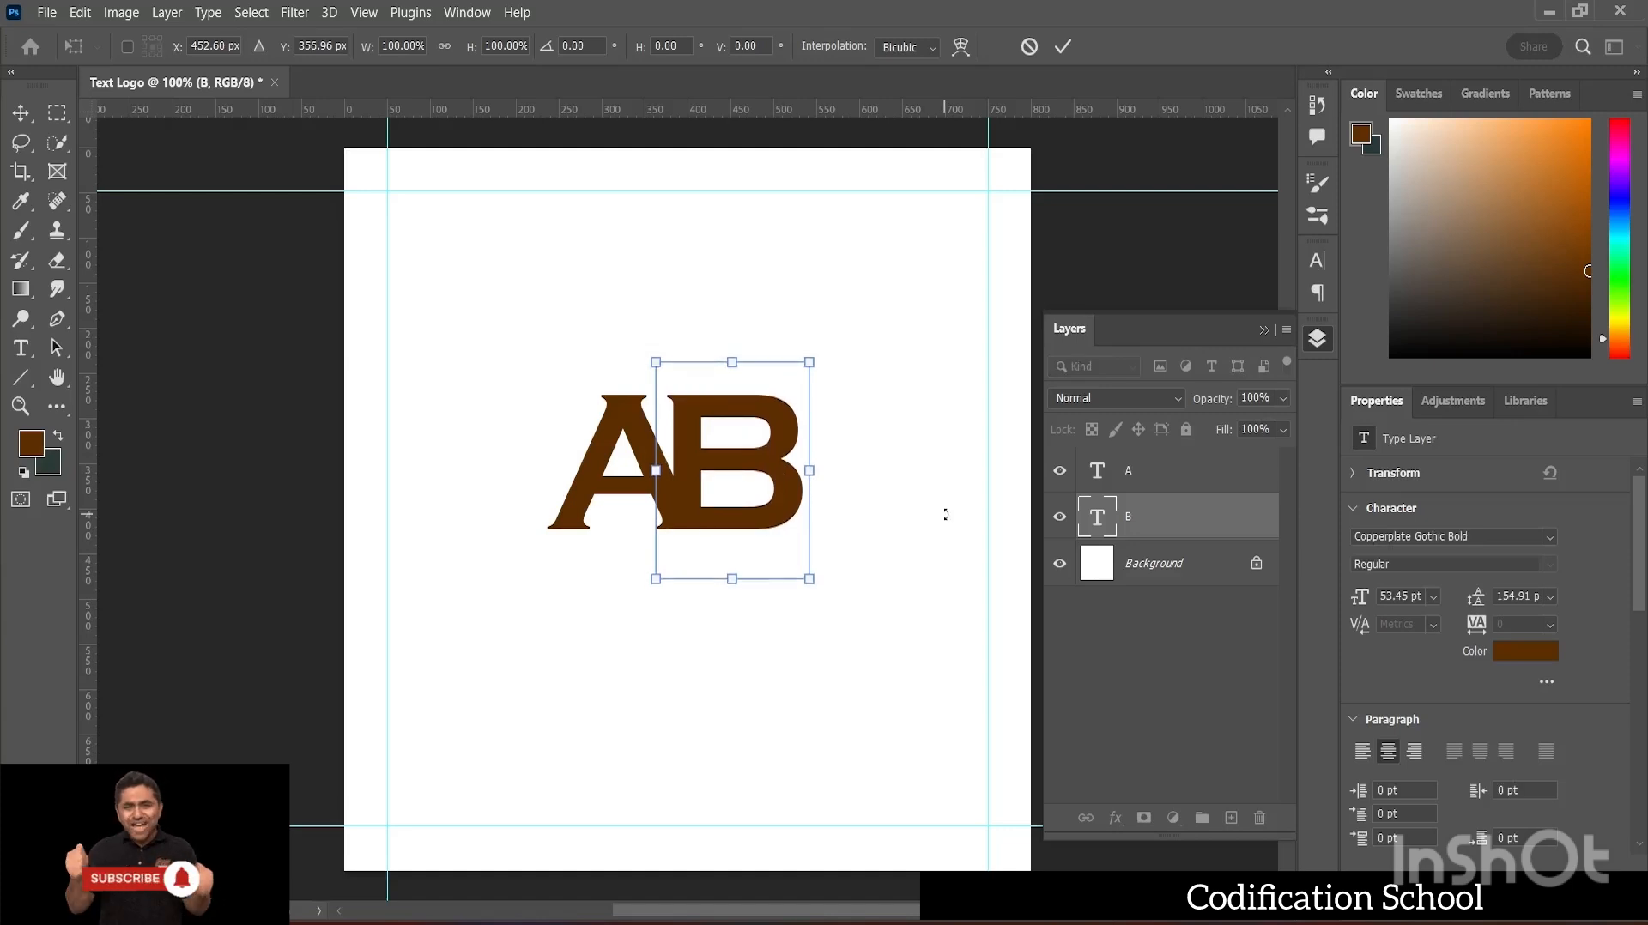
click(1063, 46)
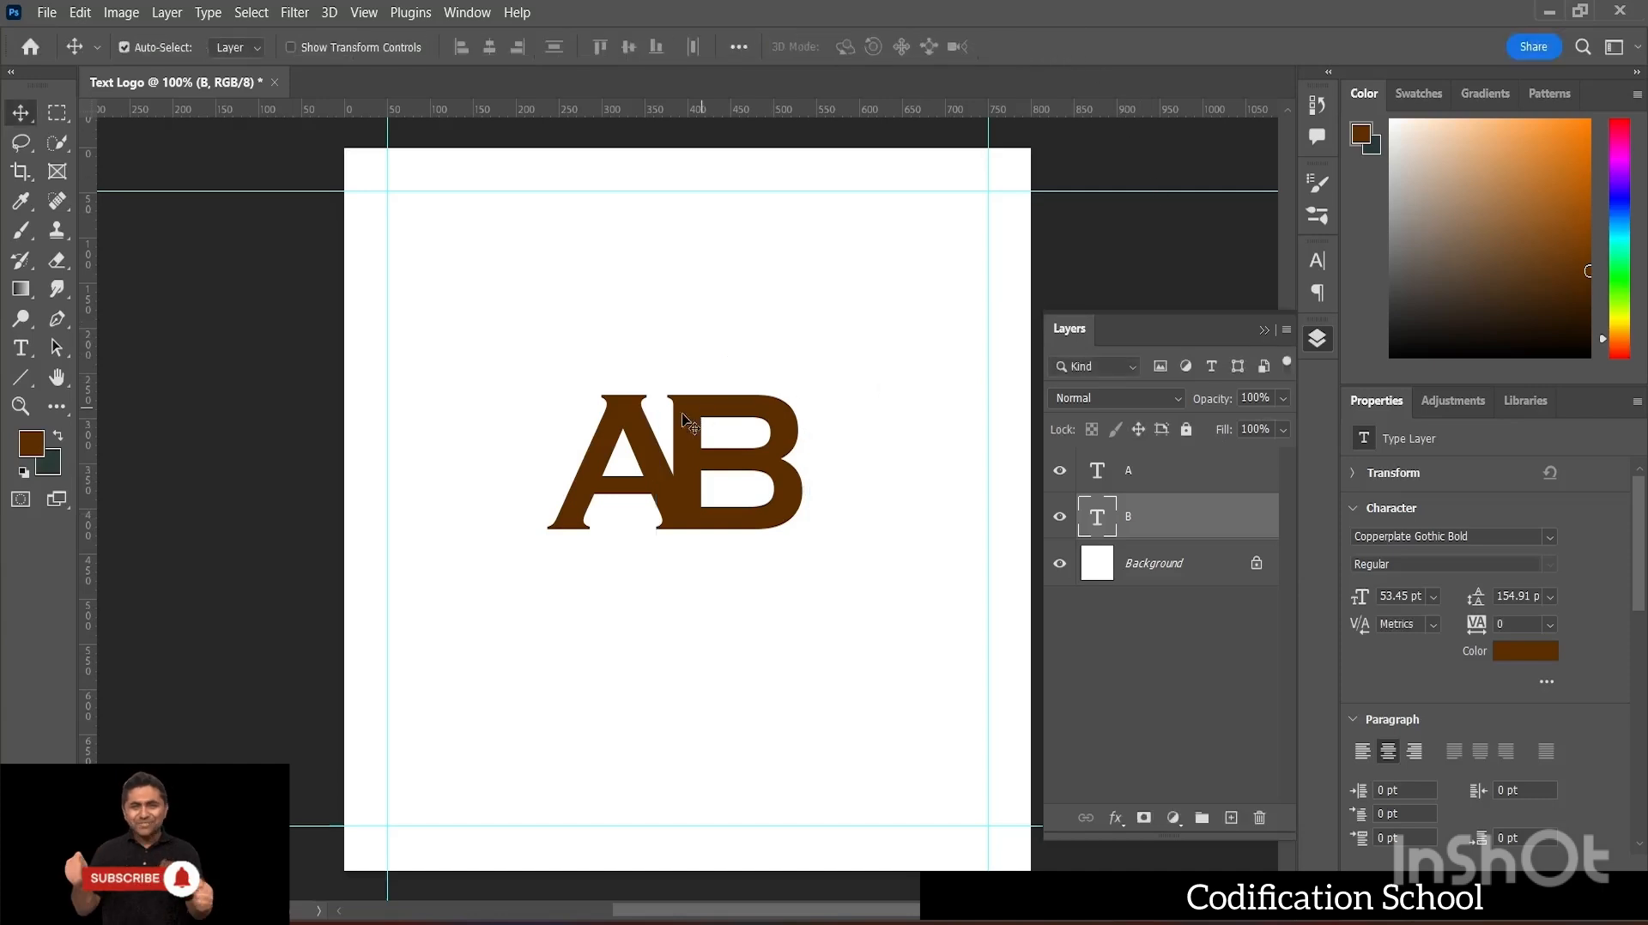
- Select only the A and free-transform it closer to the B, to about X 343.1 px, Y 357 px
click(621, 453)
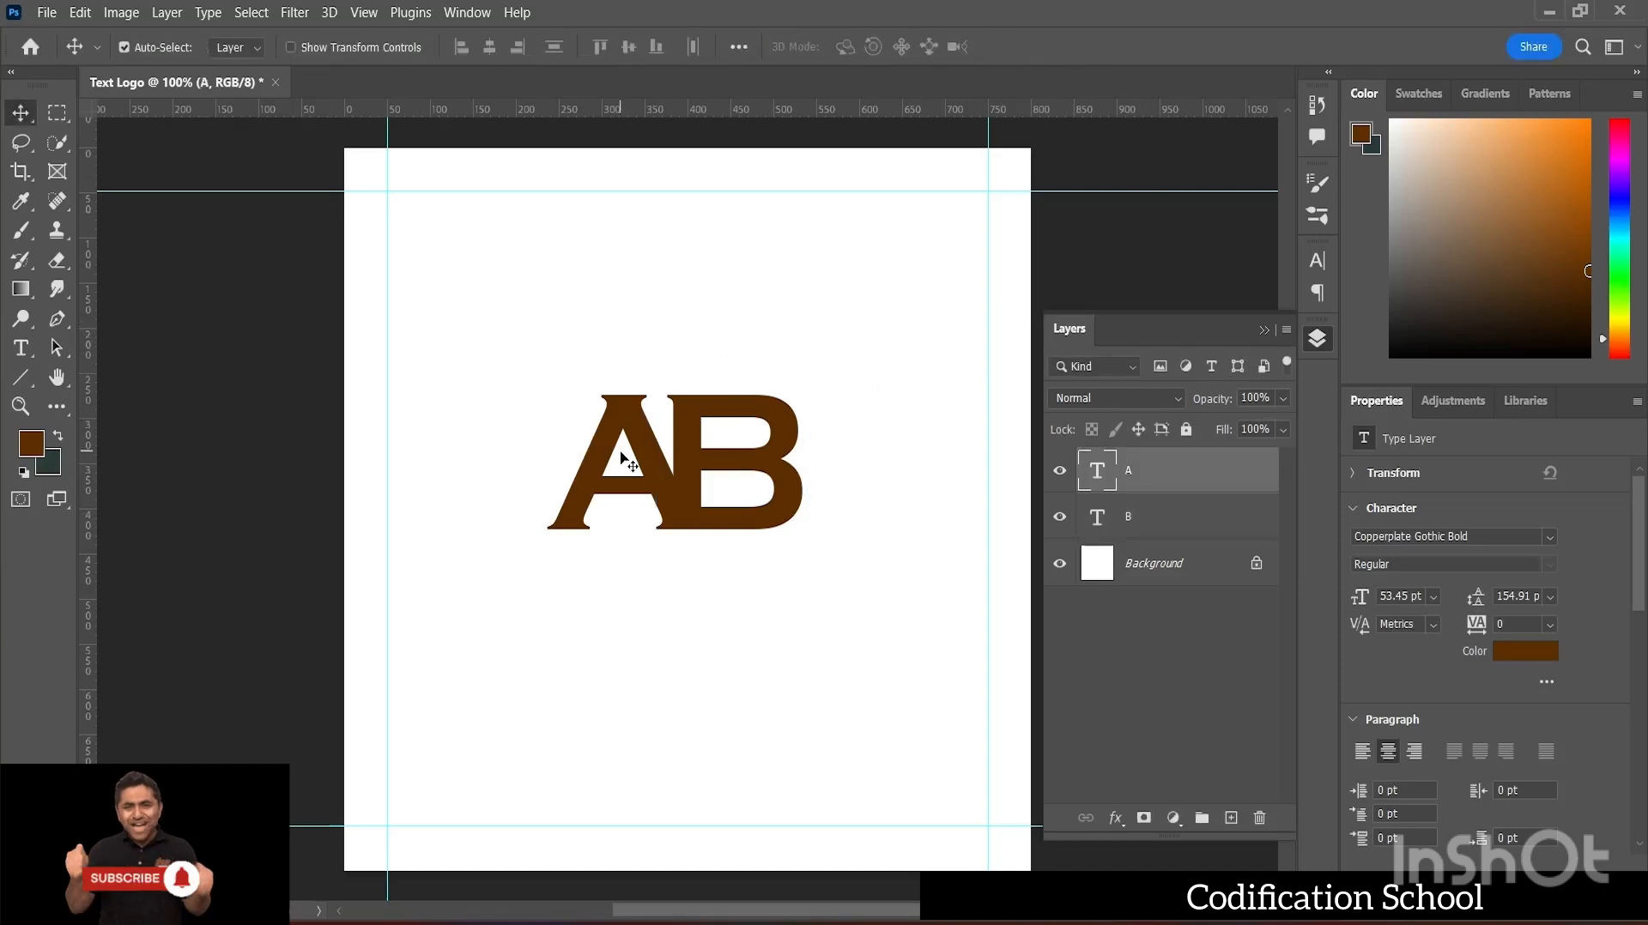
key(ctrl+t)
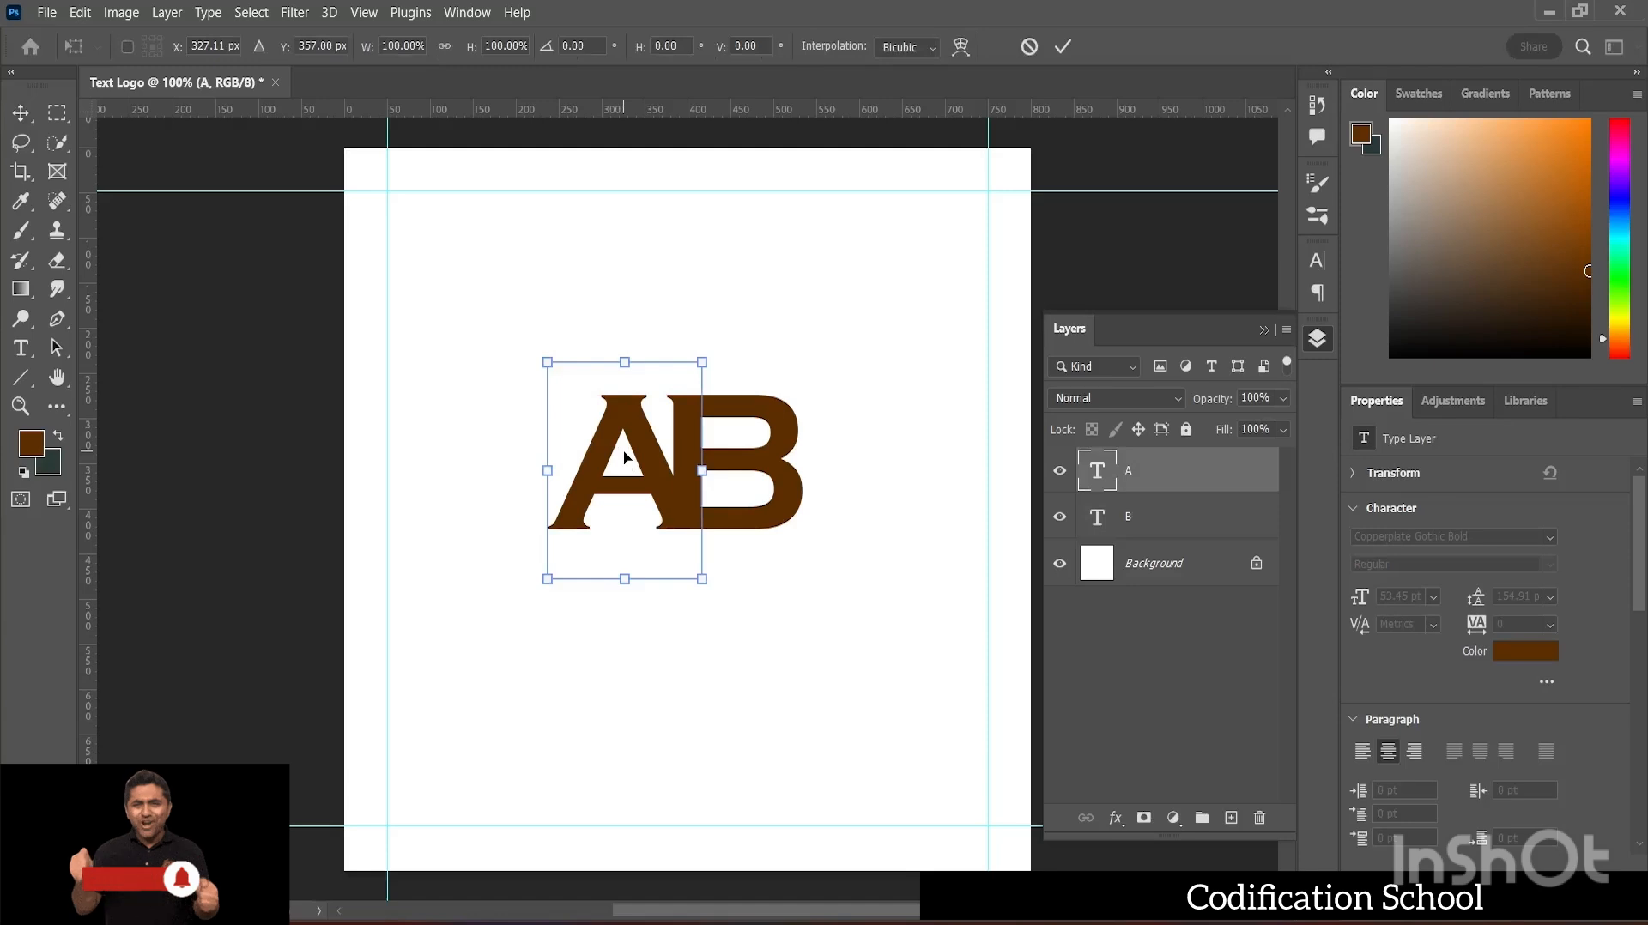
key(Right)
key(Right)
key(Right)
key(Right)
key(Right)
key(Right)
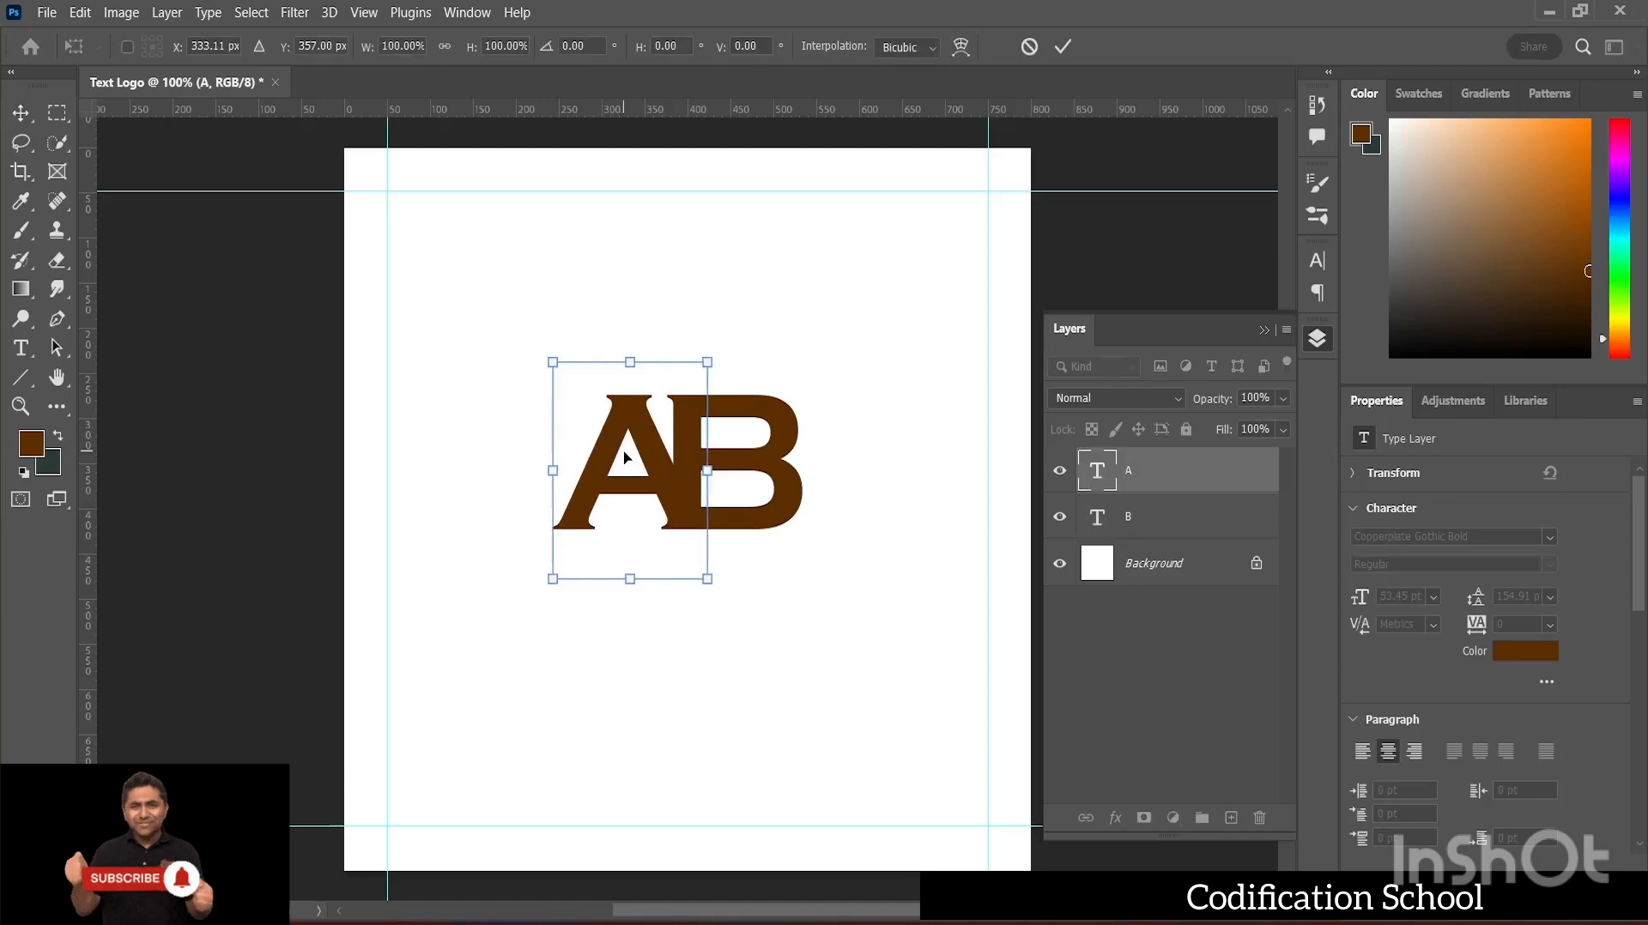
key(Right)
key(Right)
key(Right)
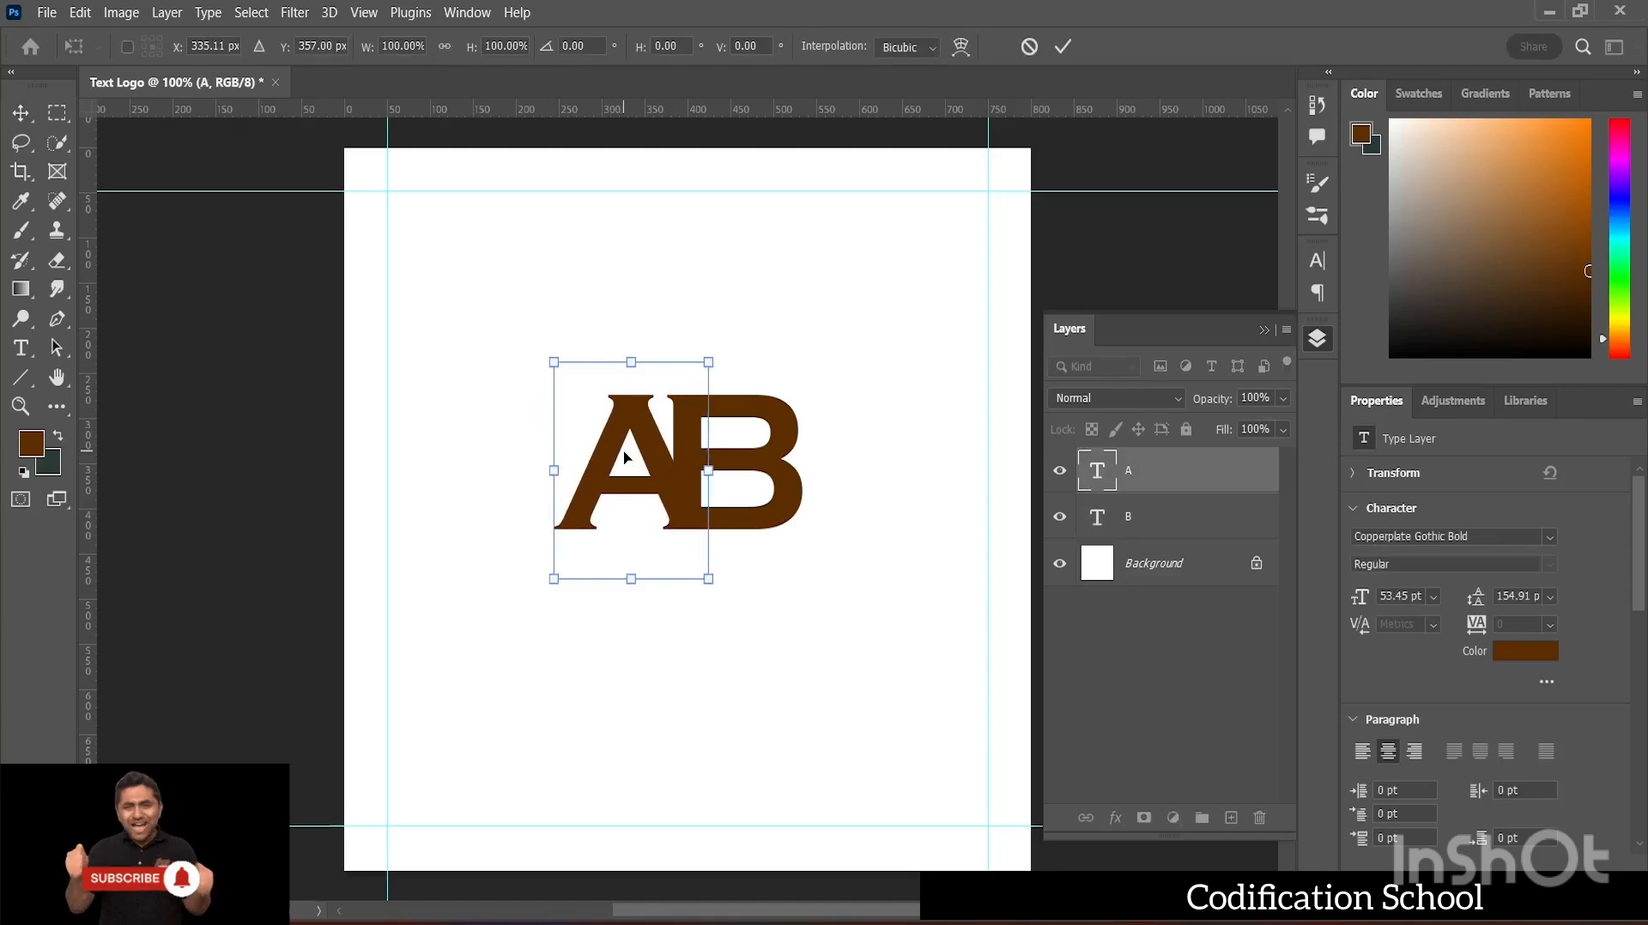
key(Right)
key(Right)
key(Right)
key(Right)
key(Right)
key(Right)
key(Right)
key(Right)
key(Right)
key(Right)
key(Right)
key(Right)
key(Right)
key(Right)
key(Right)
key(Right)
key(Right)
key(Right)
key(Right)
key(Right)
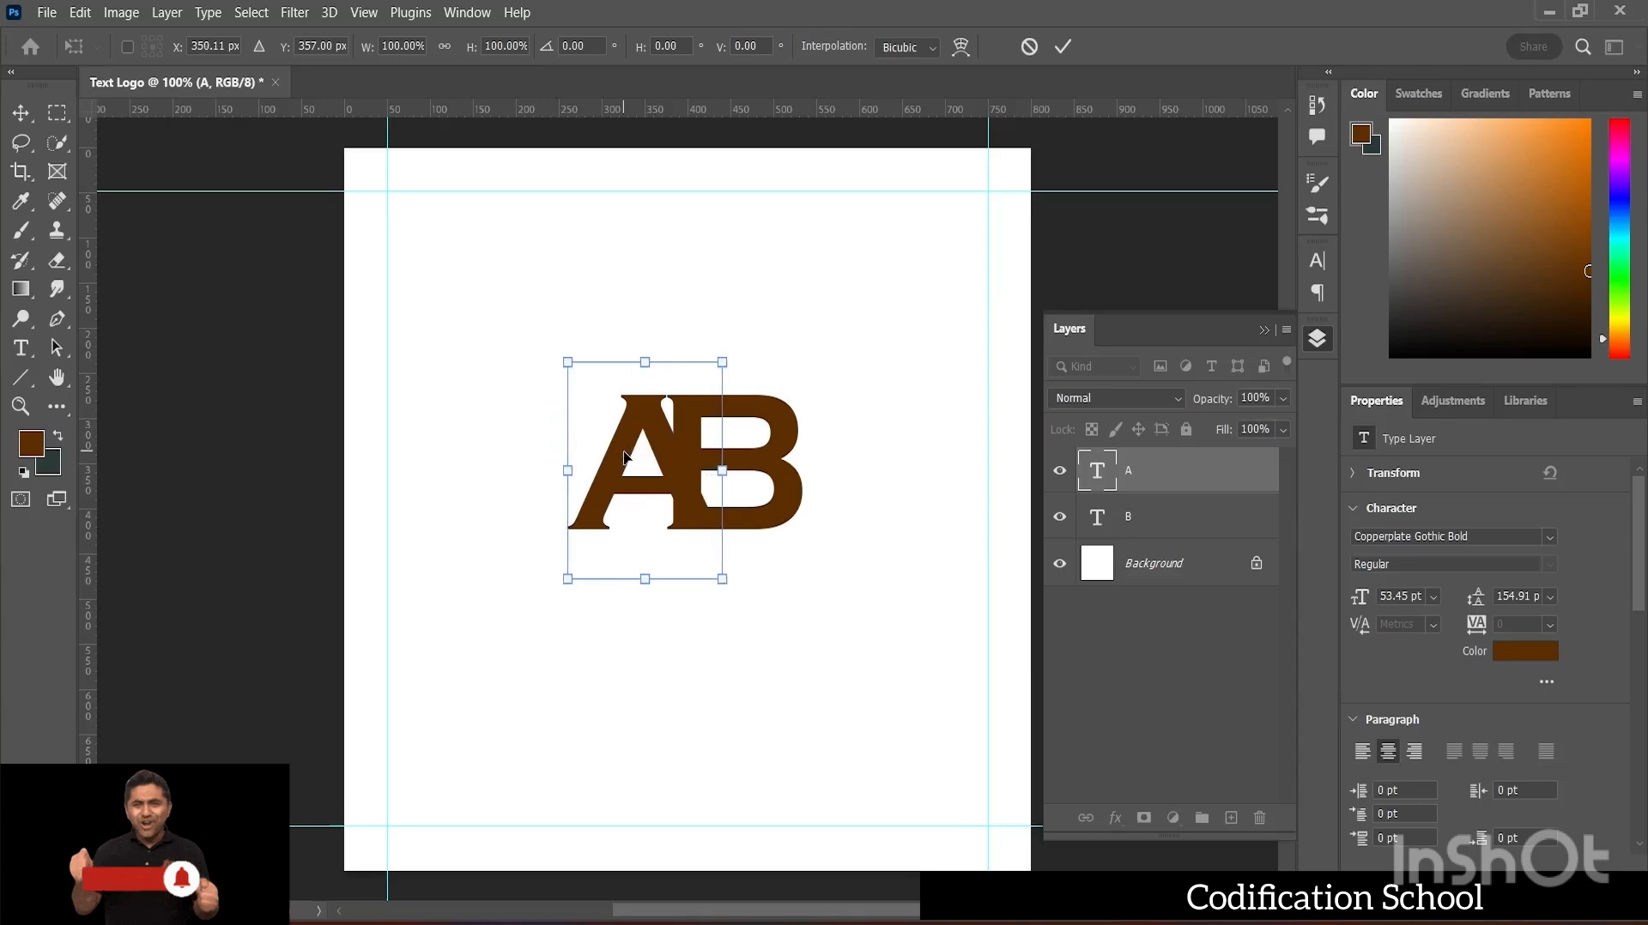
key(Left)
key(Left)
key(Left)
key(Left)
key(Left)
key(Left)
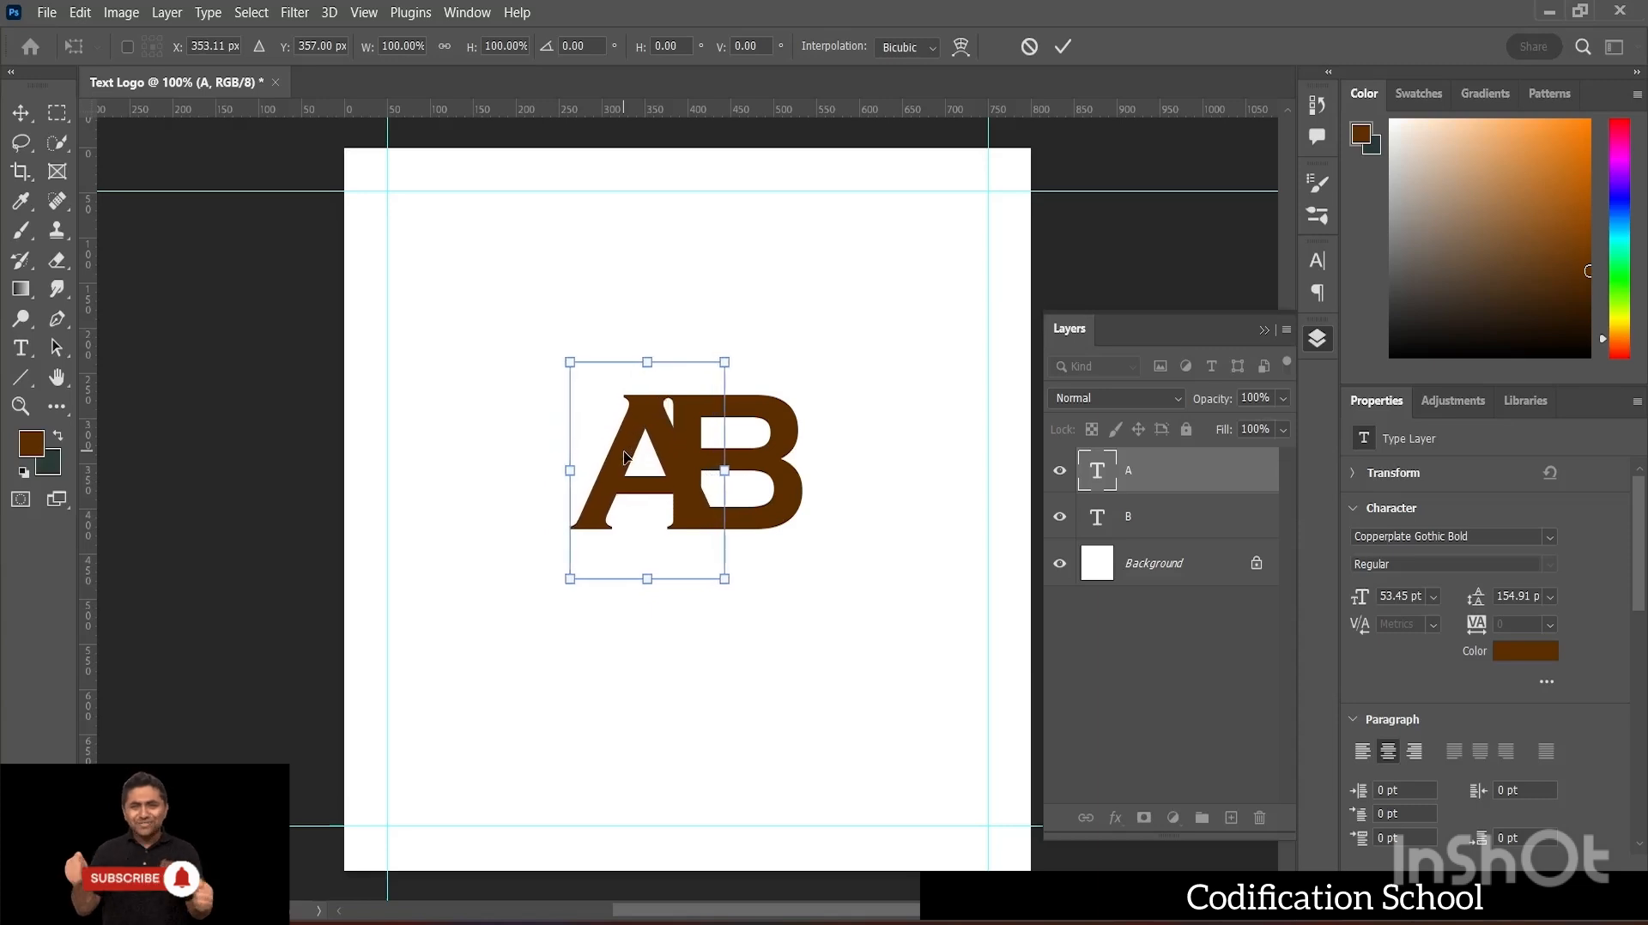
key(Left)
key(Left)
key(Left)
key(Left)
key(Left)
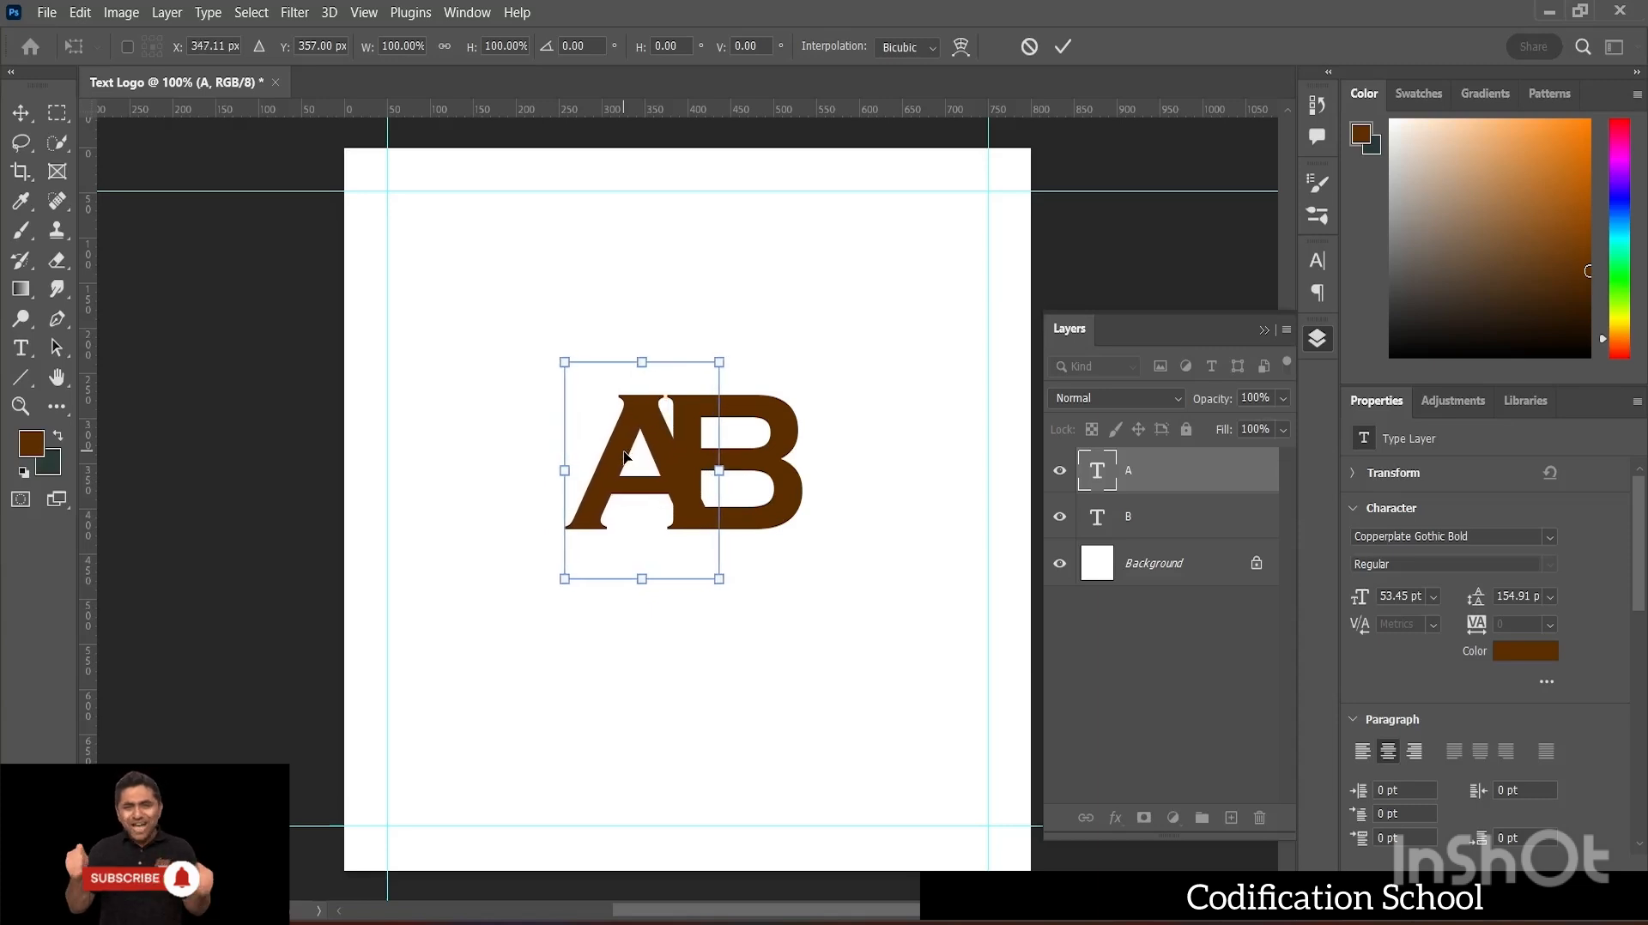
key(Left)
key(Left)
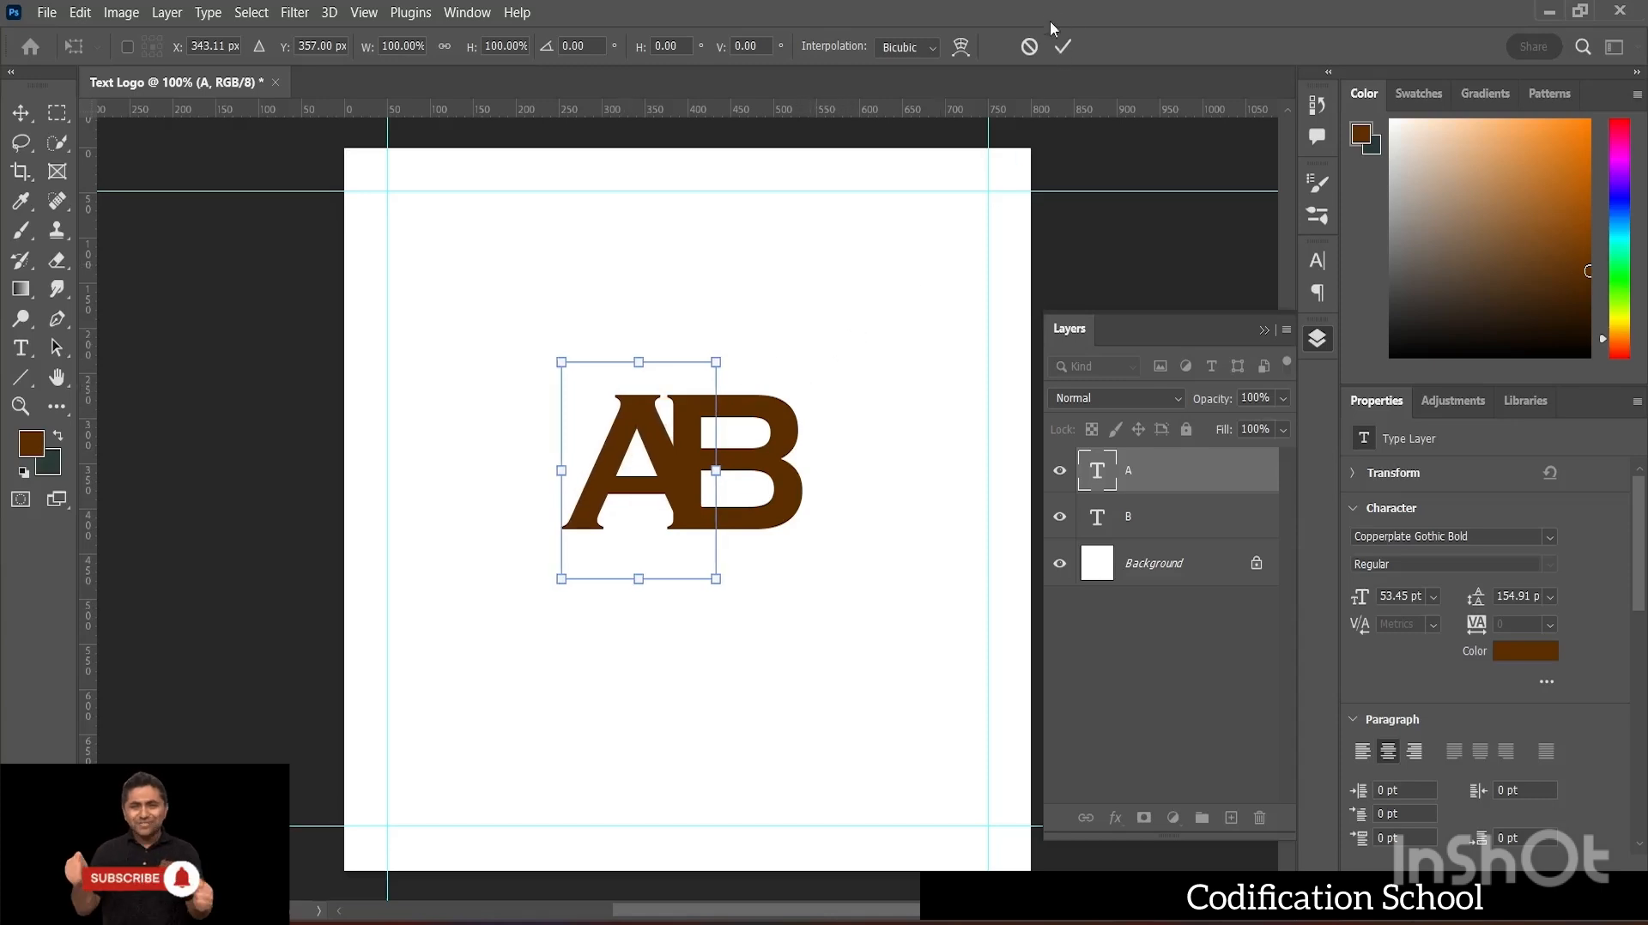
click(1068, 43)
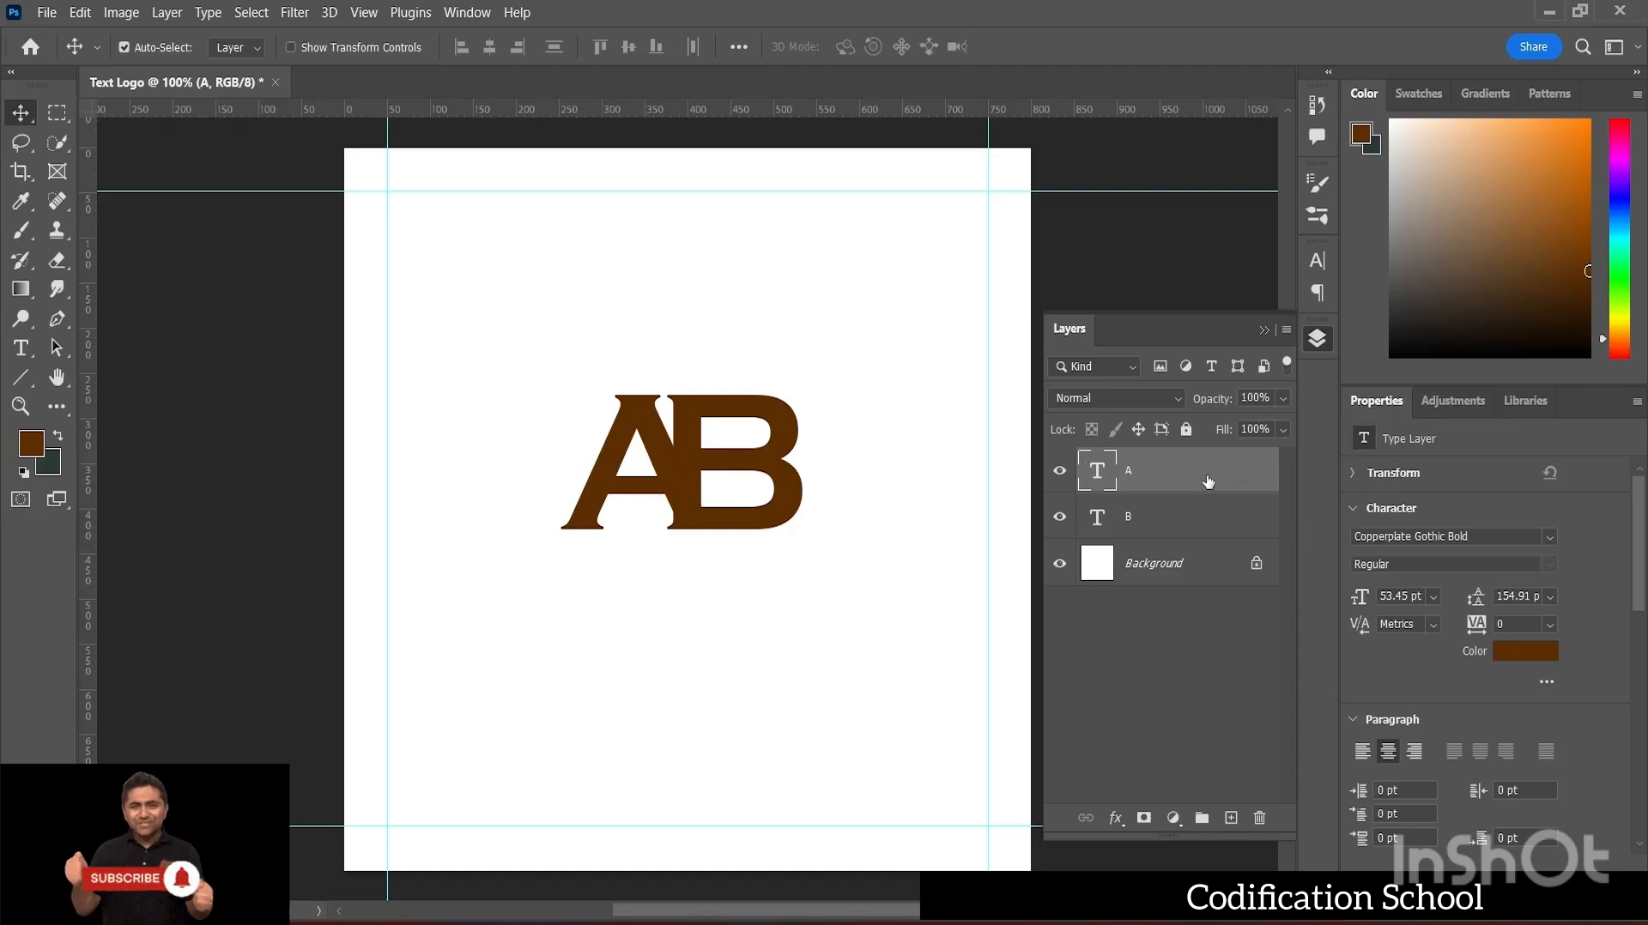
click(246, 14)
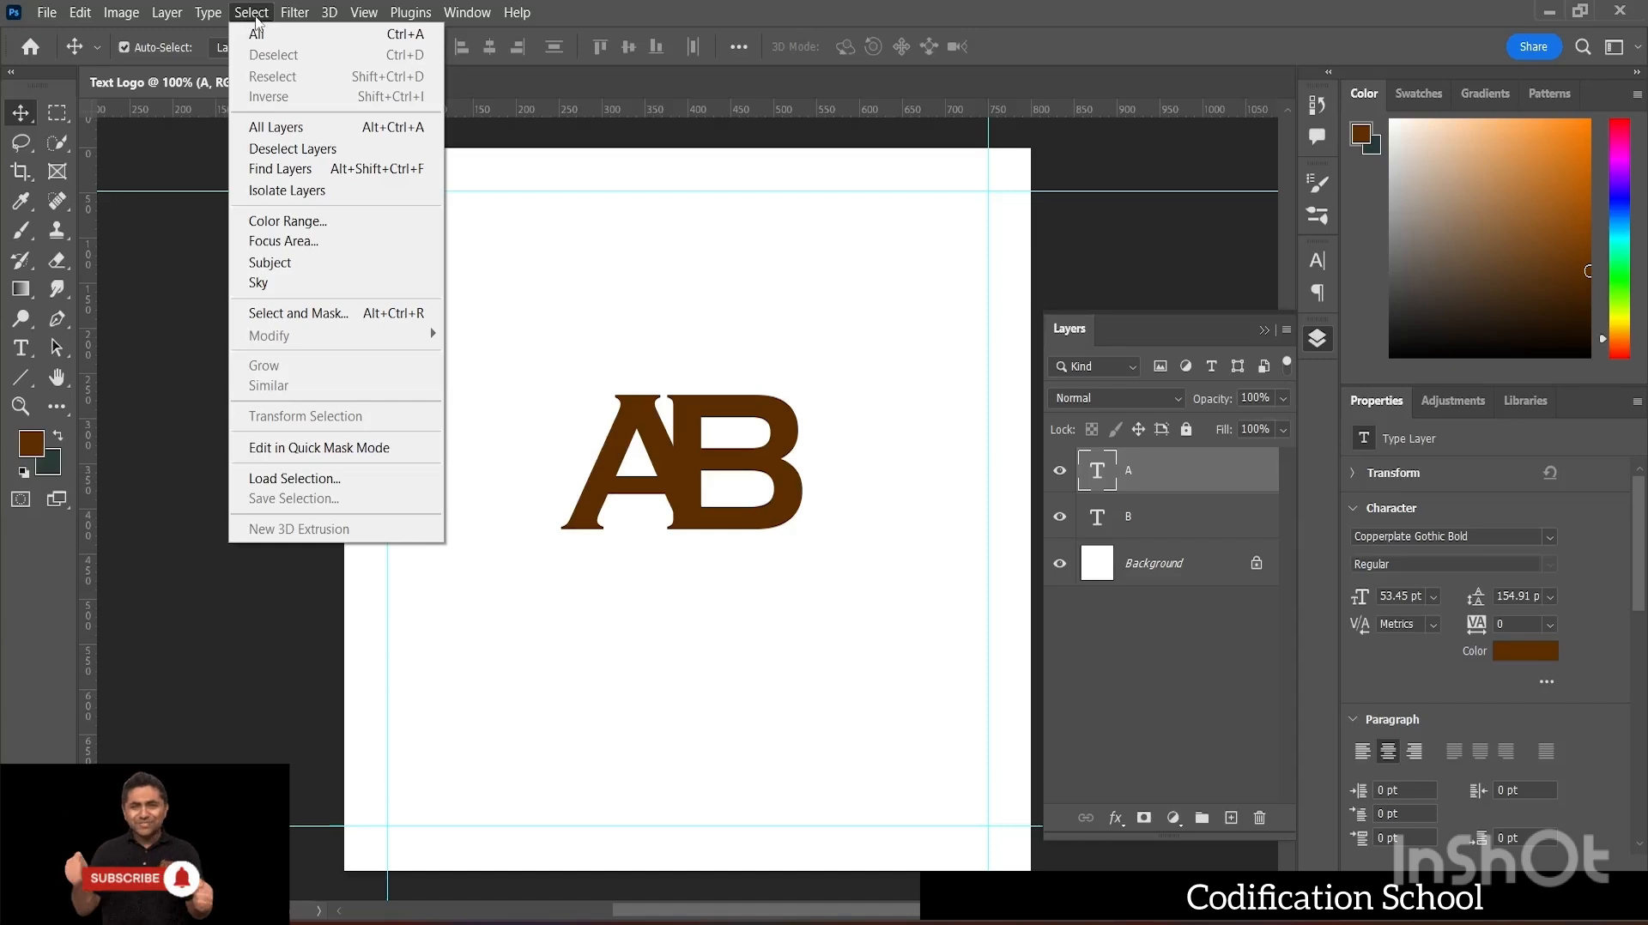
click(257, 35)
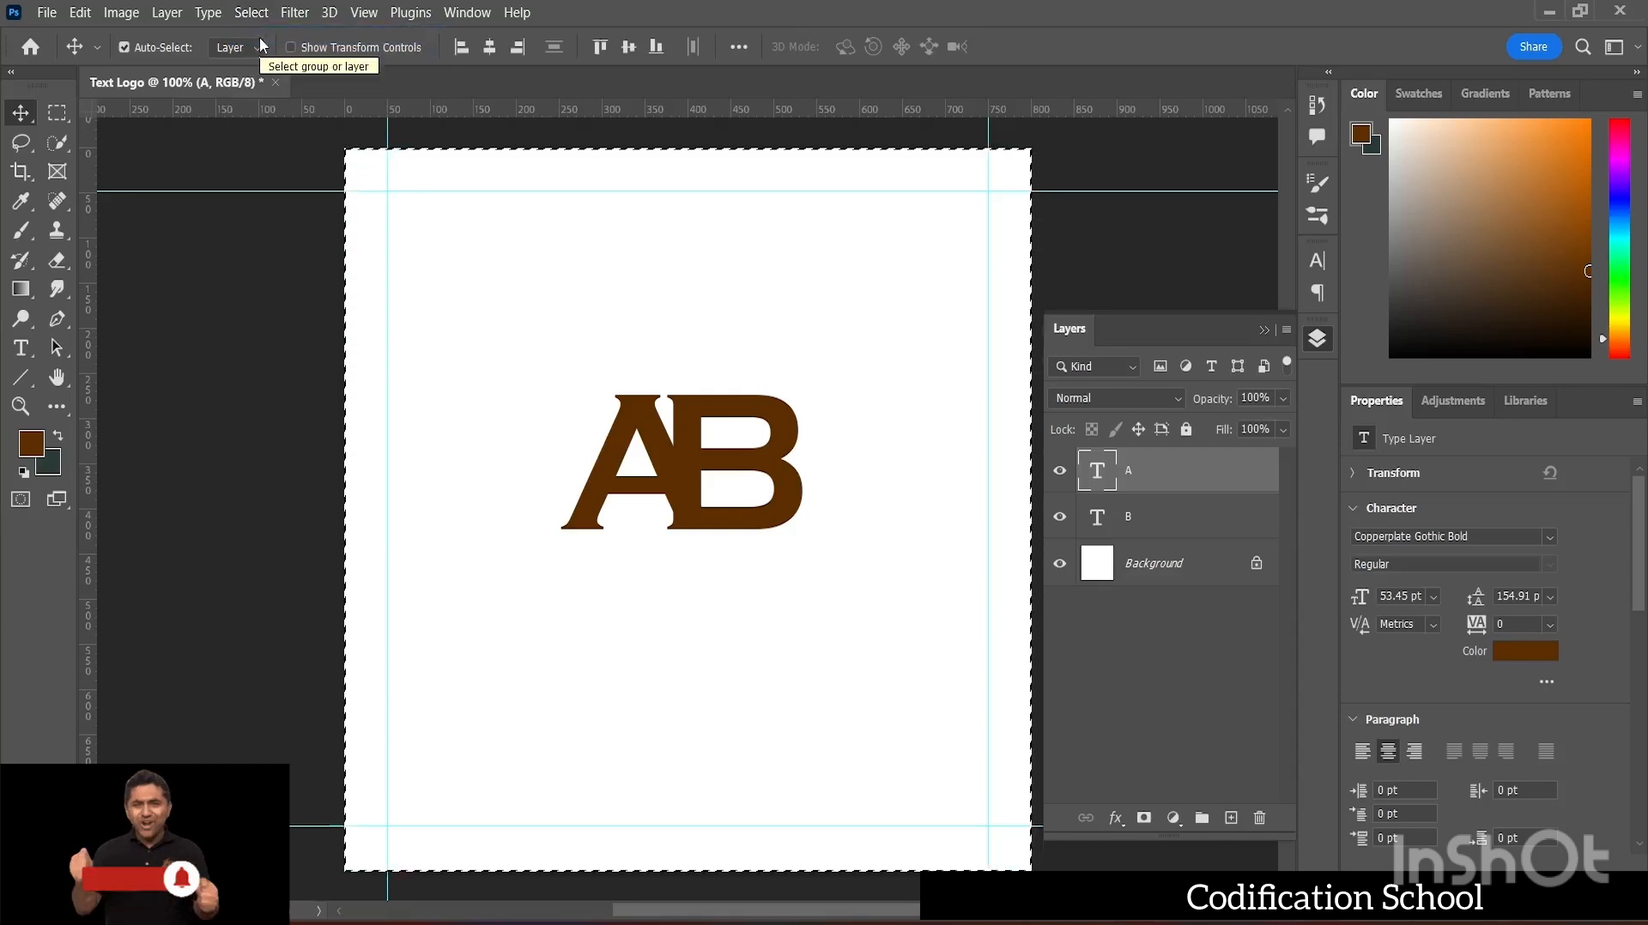
key(ctrl+d)
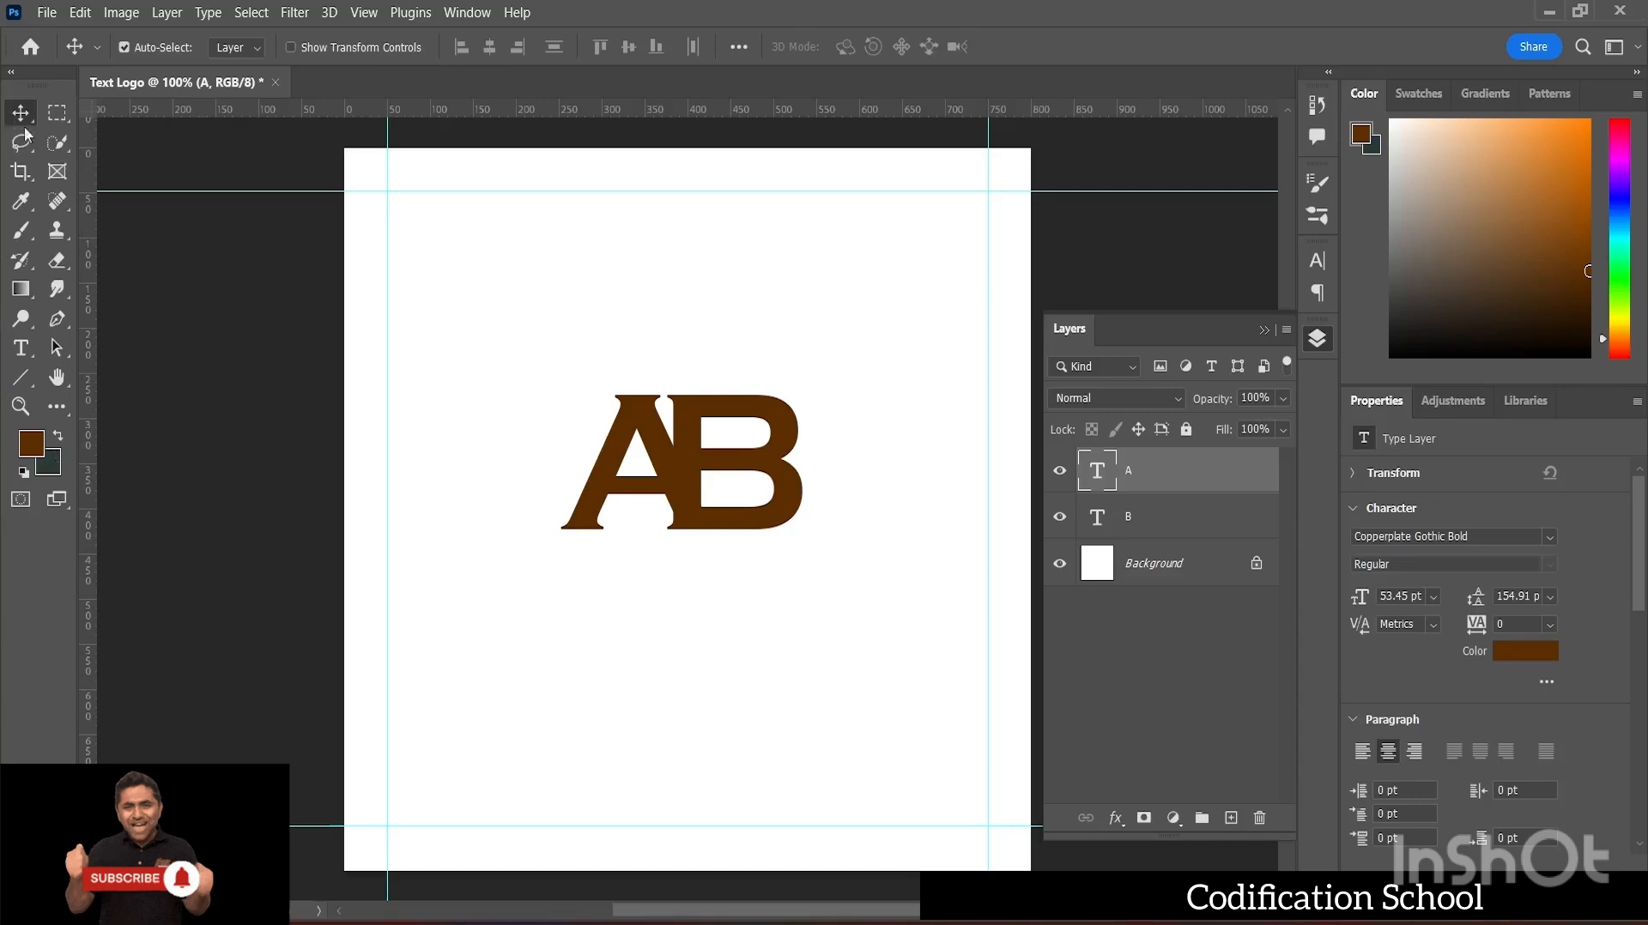
- Select the whole letter A on its layer with the Quick Selection tool
click(57, 146)
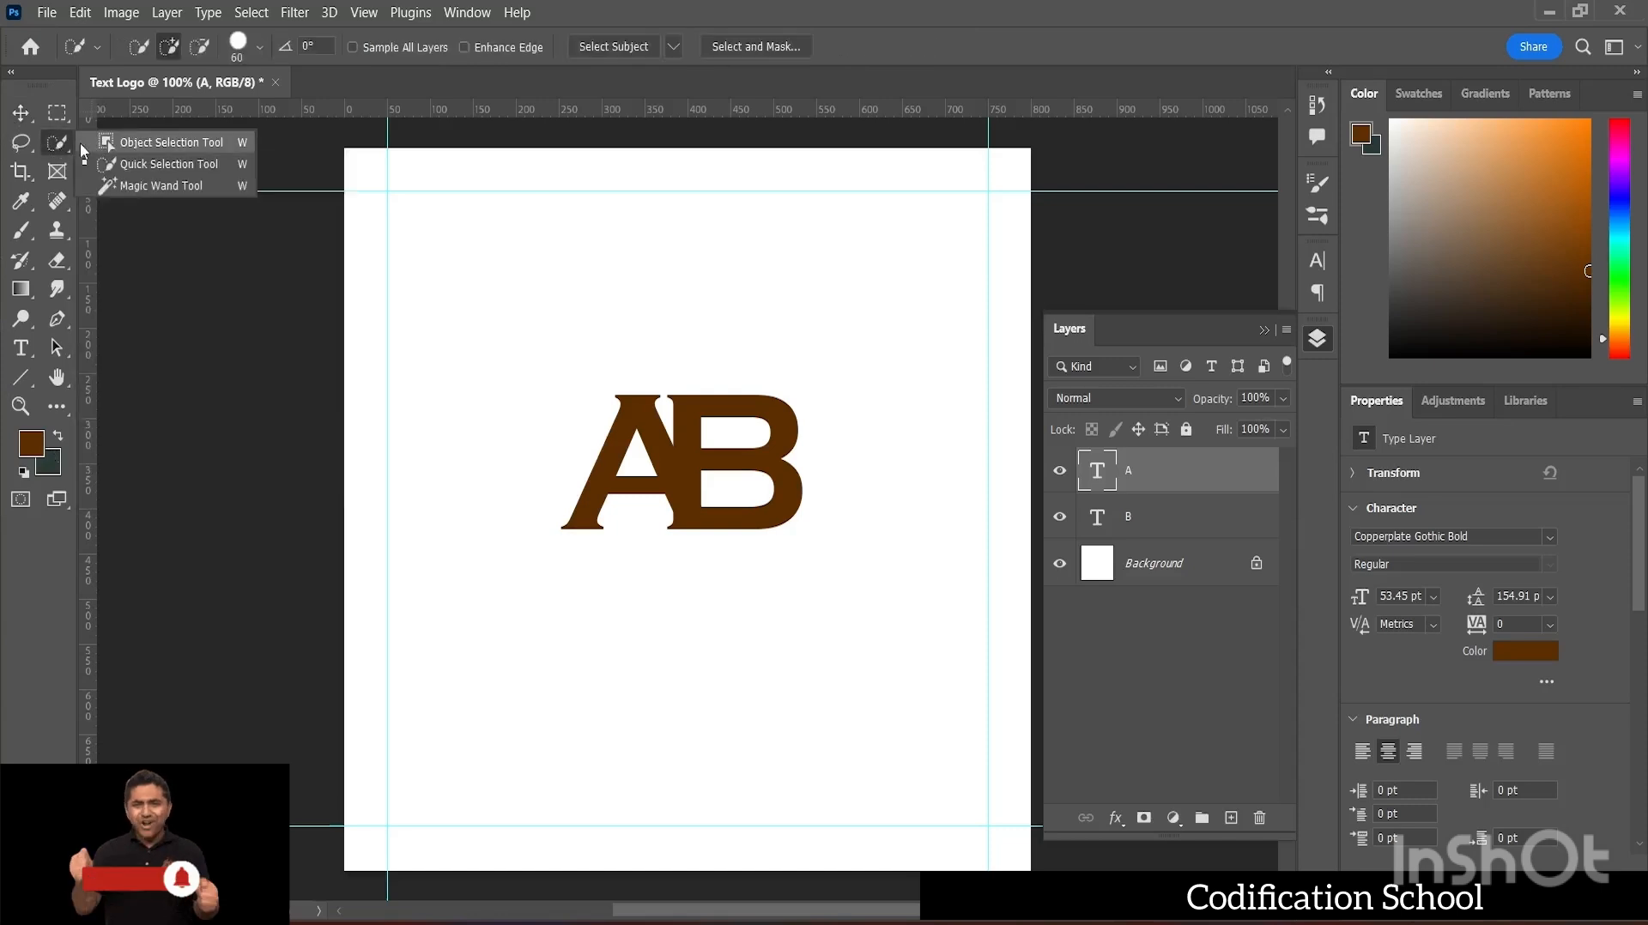
click(138, 164)
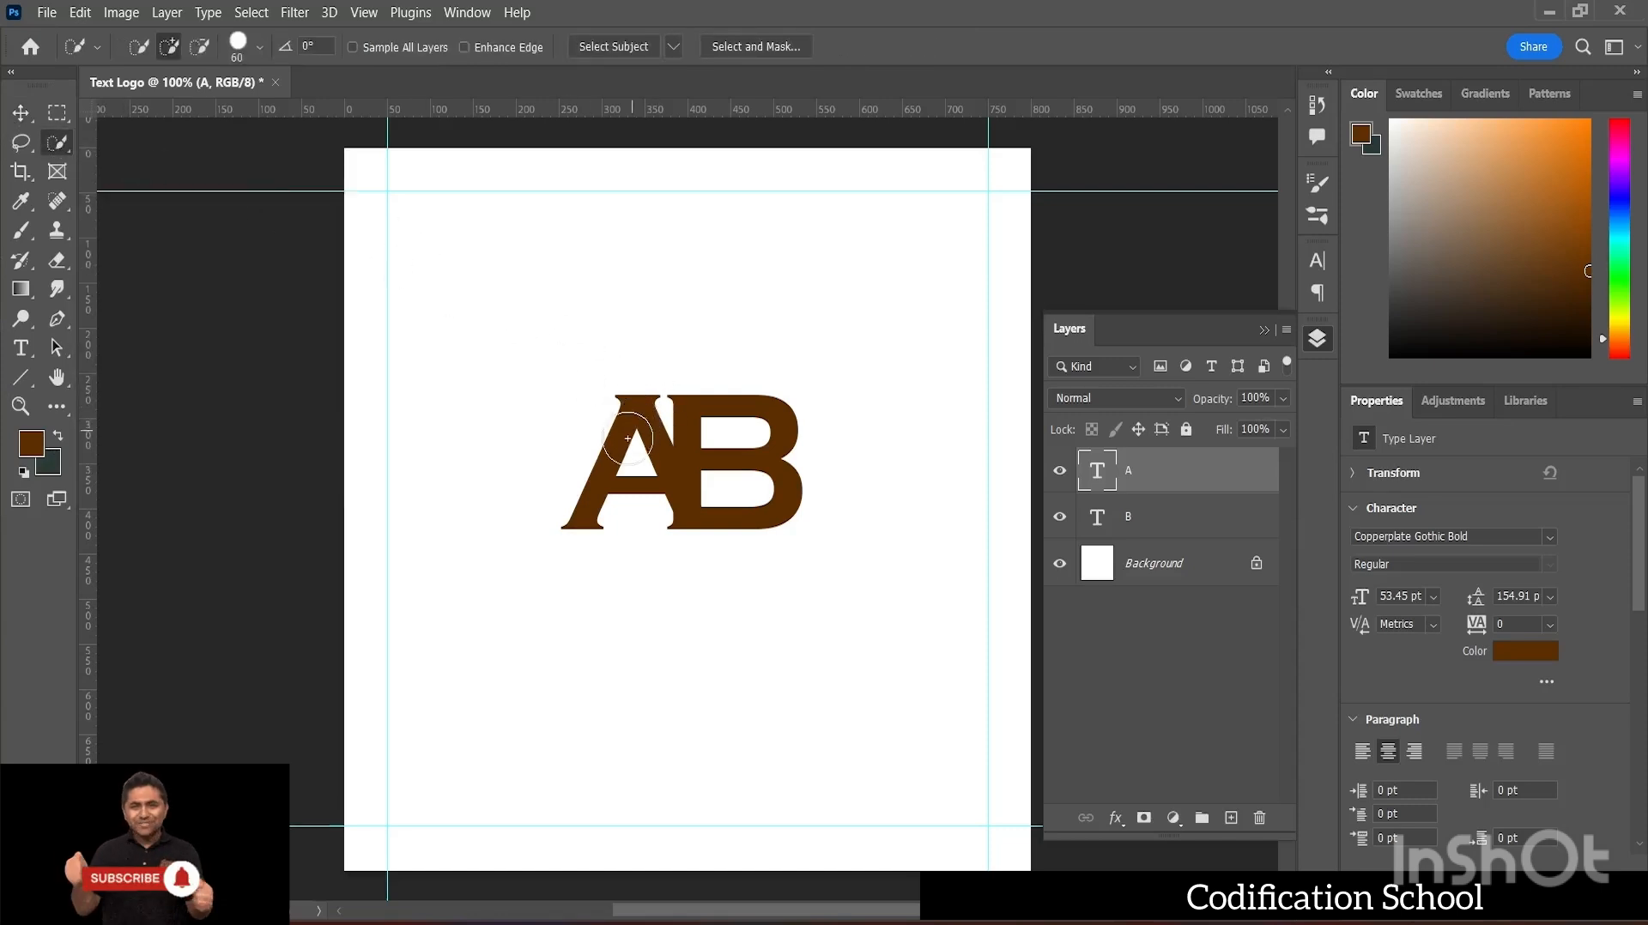
drag(614, 444, 611, 463)
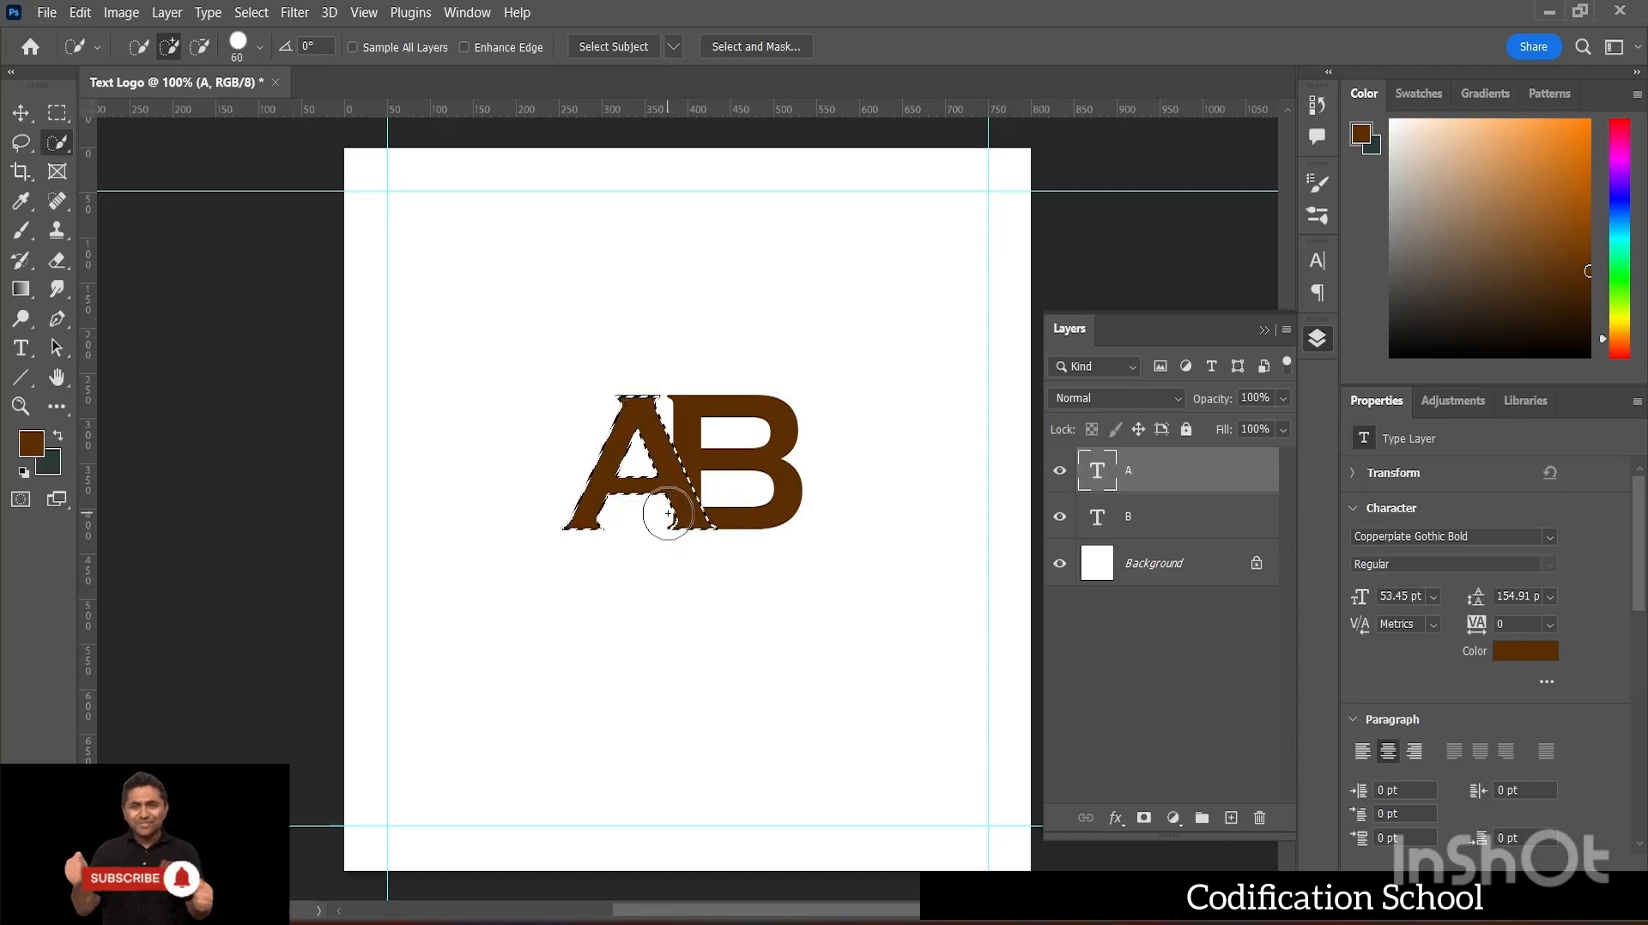
- Try expanding the selection around the A by 50 pixels, with the effect applied at canvas bounds
click(251, 11)
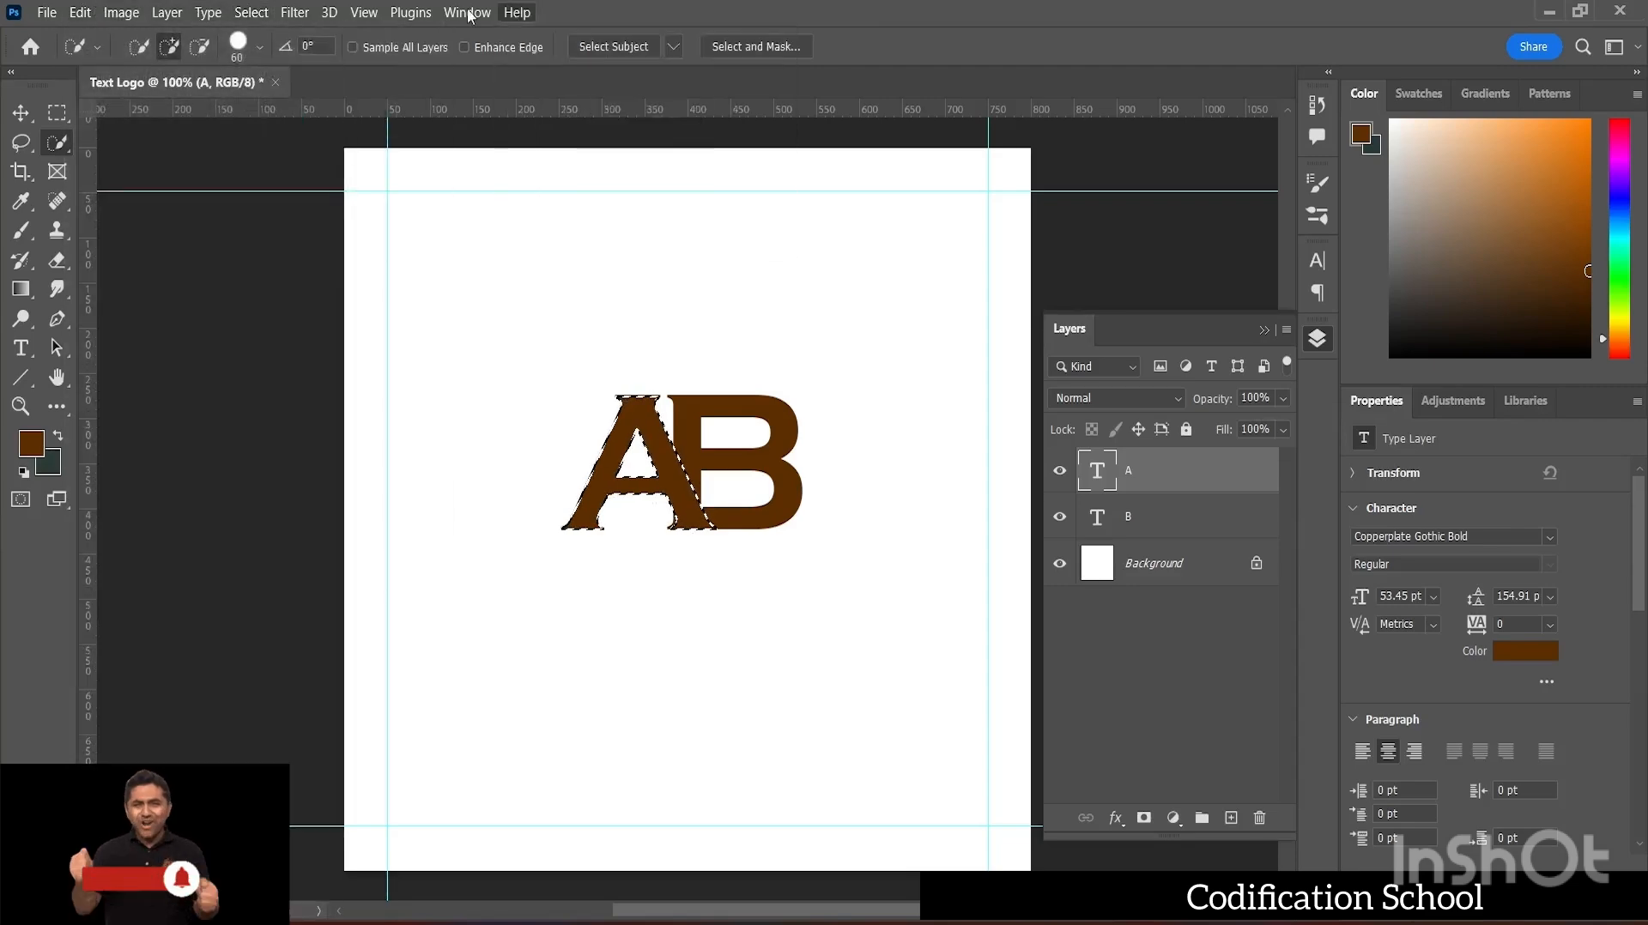
click(256, 13)
click(255, 13)
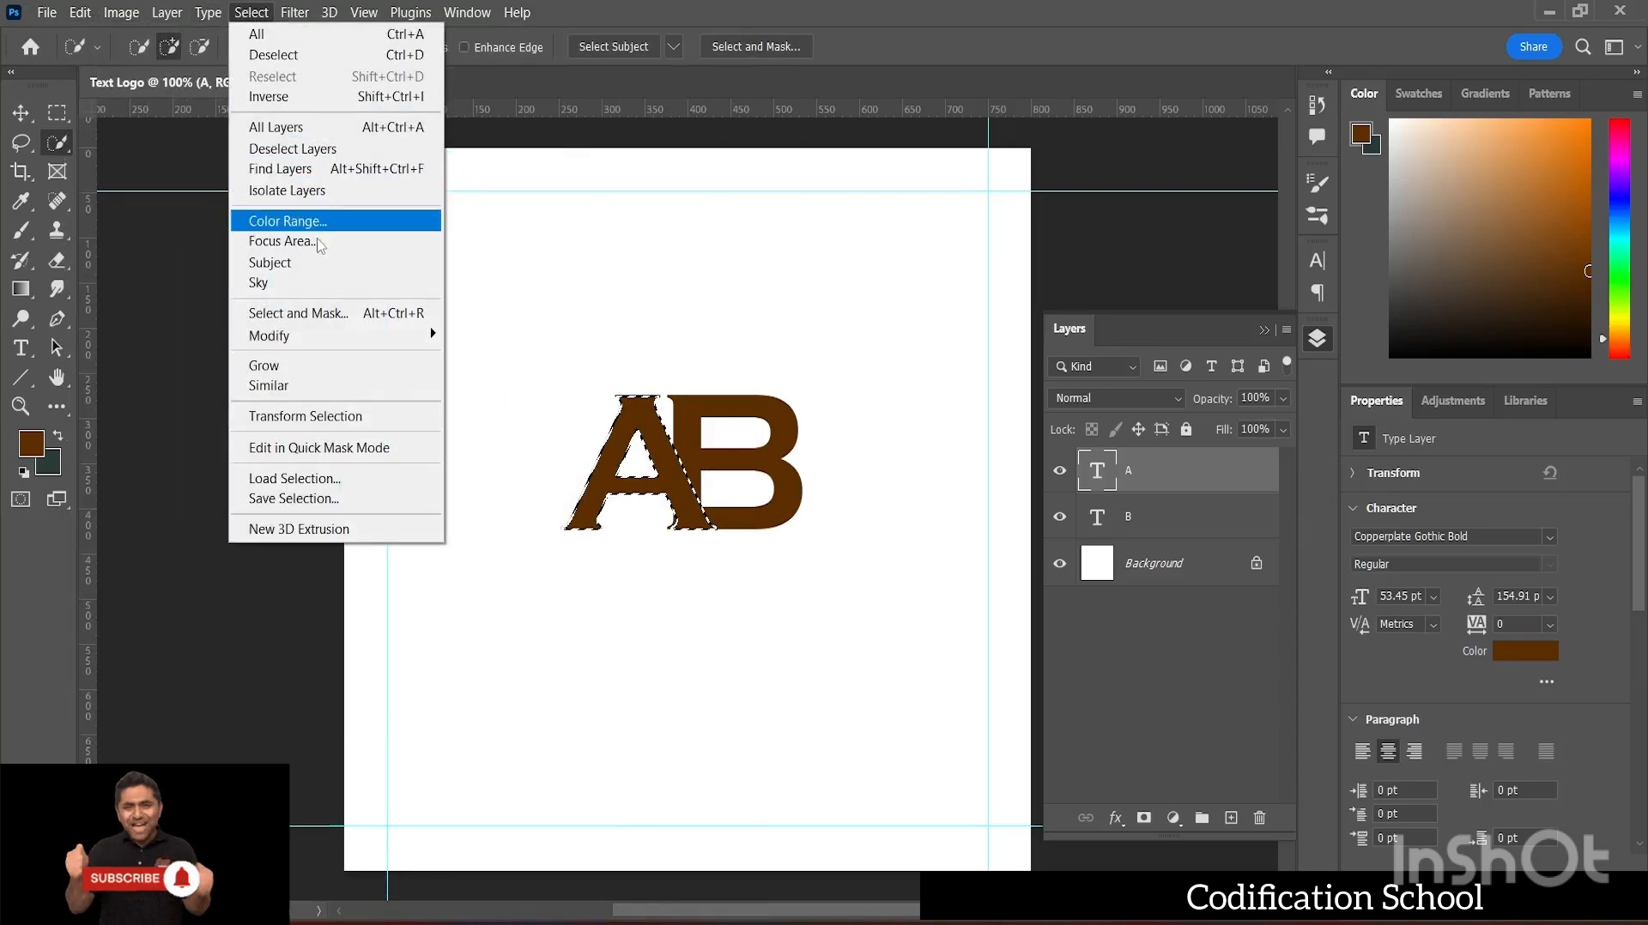
mouse_move(327, 340)
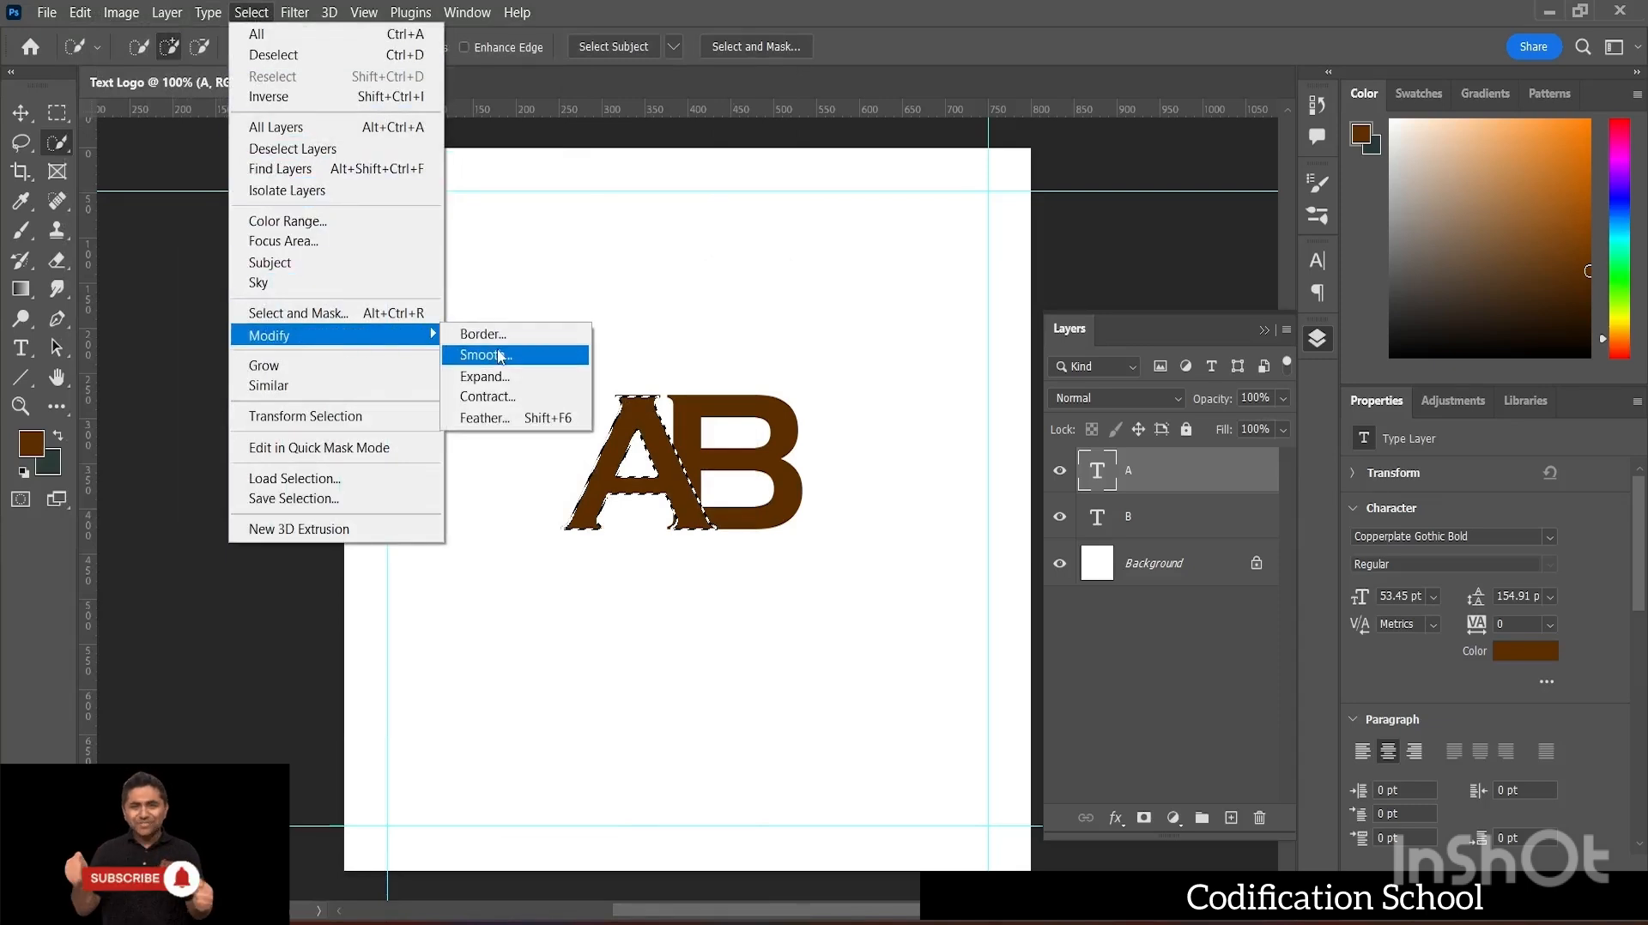
click(485, 376)
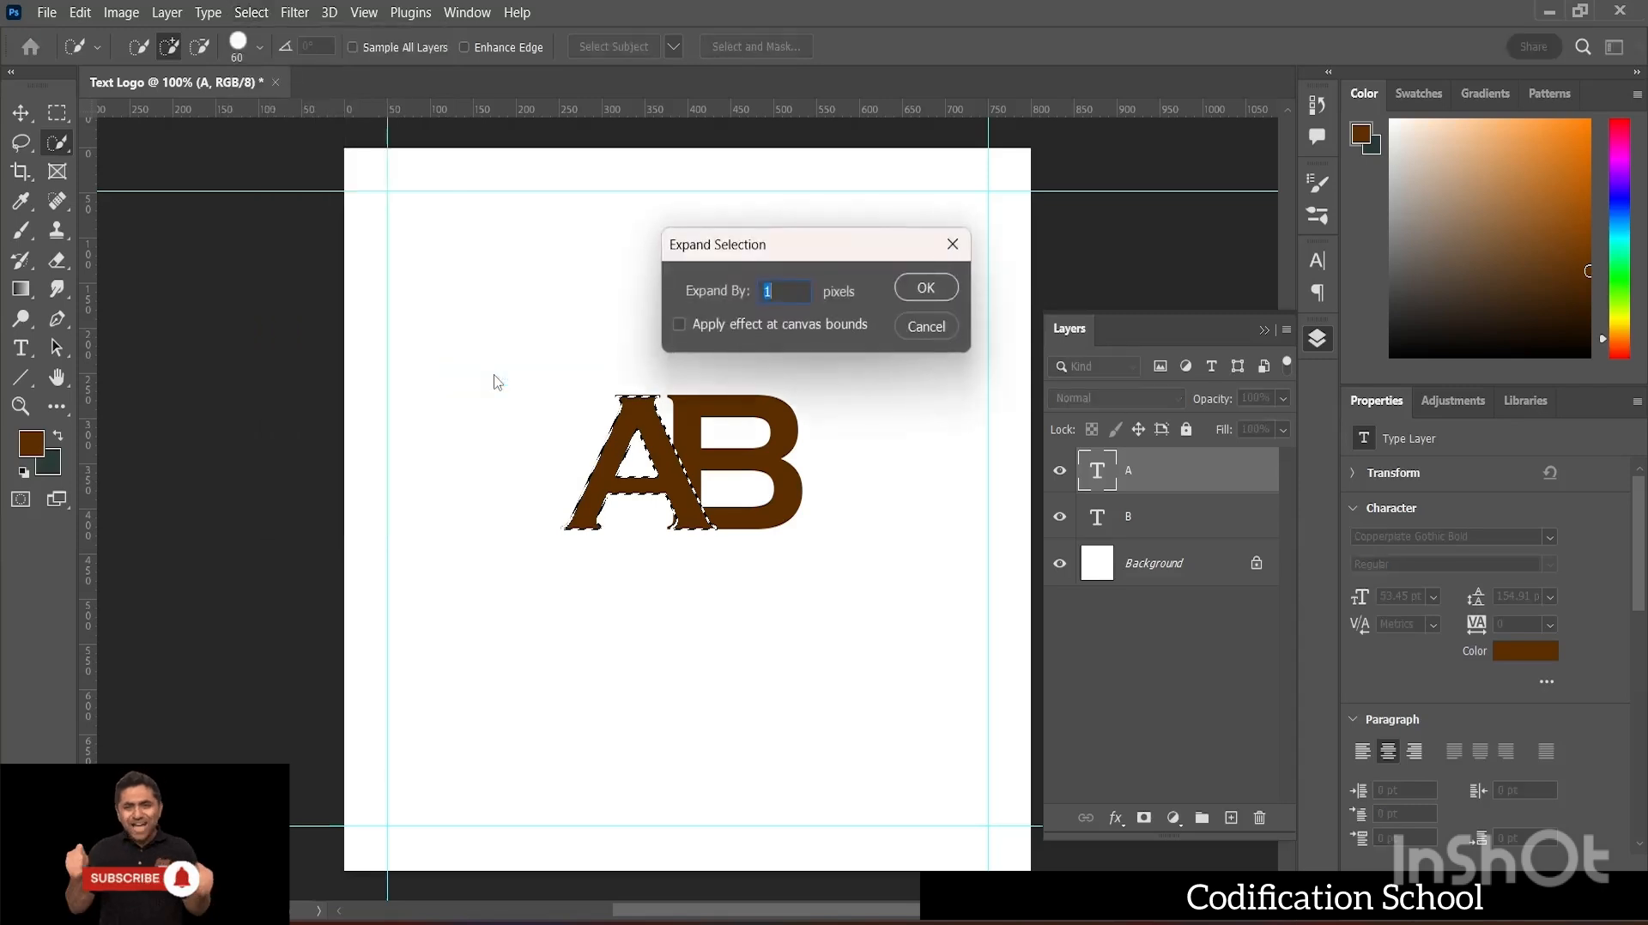
drag(809, 250, 1077, 215)
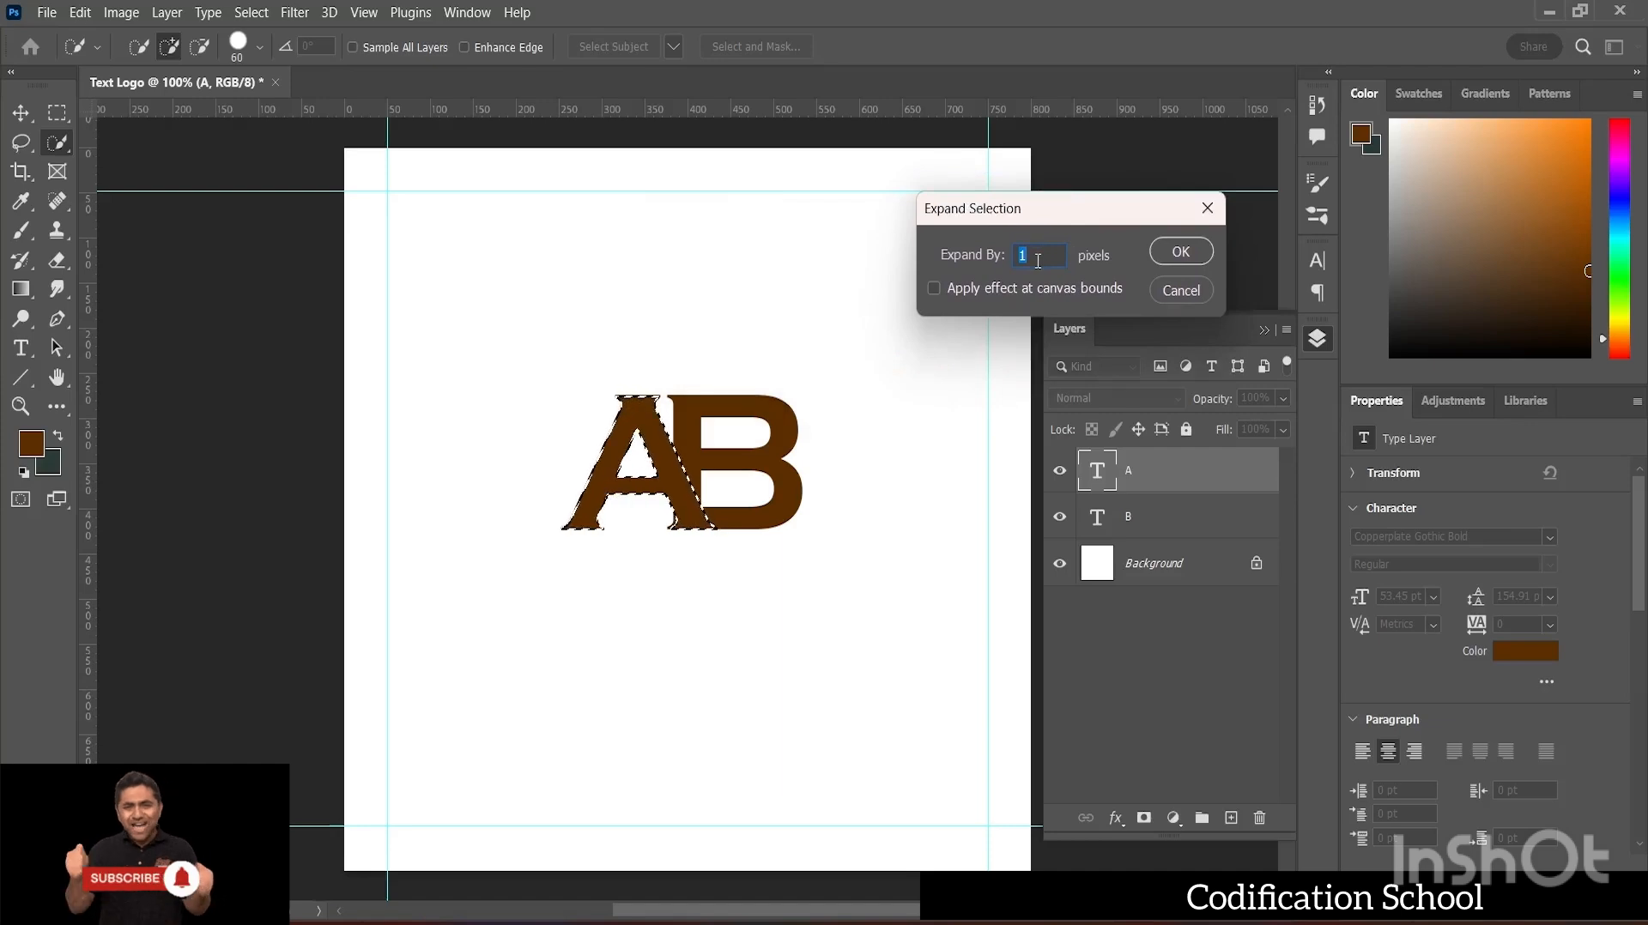
key(BackSpace)
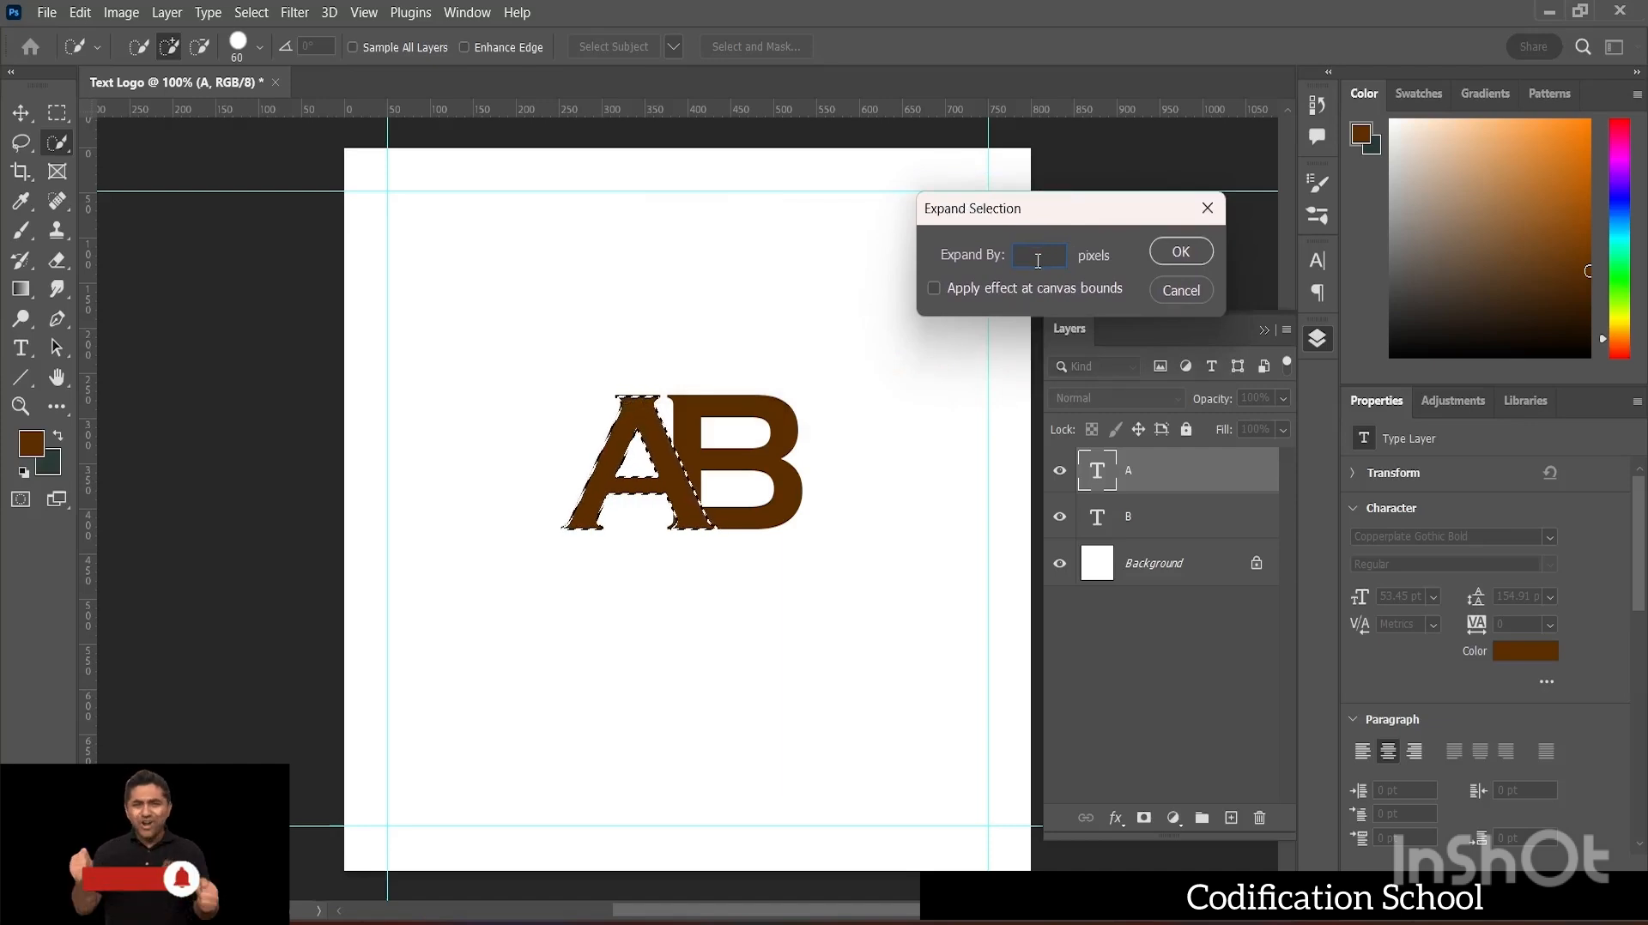
text(1)
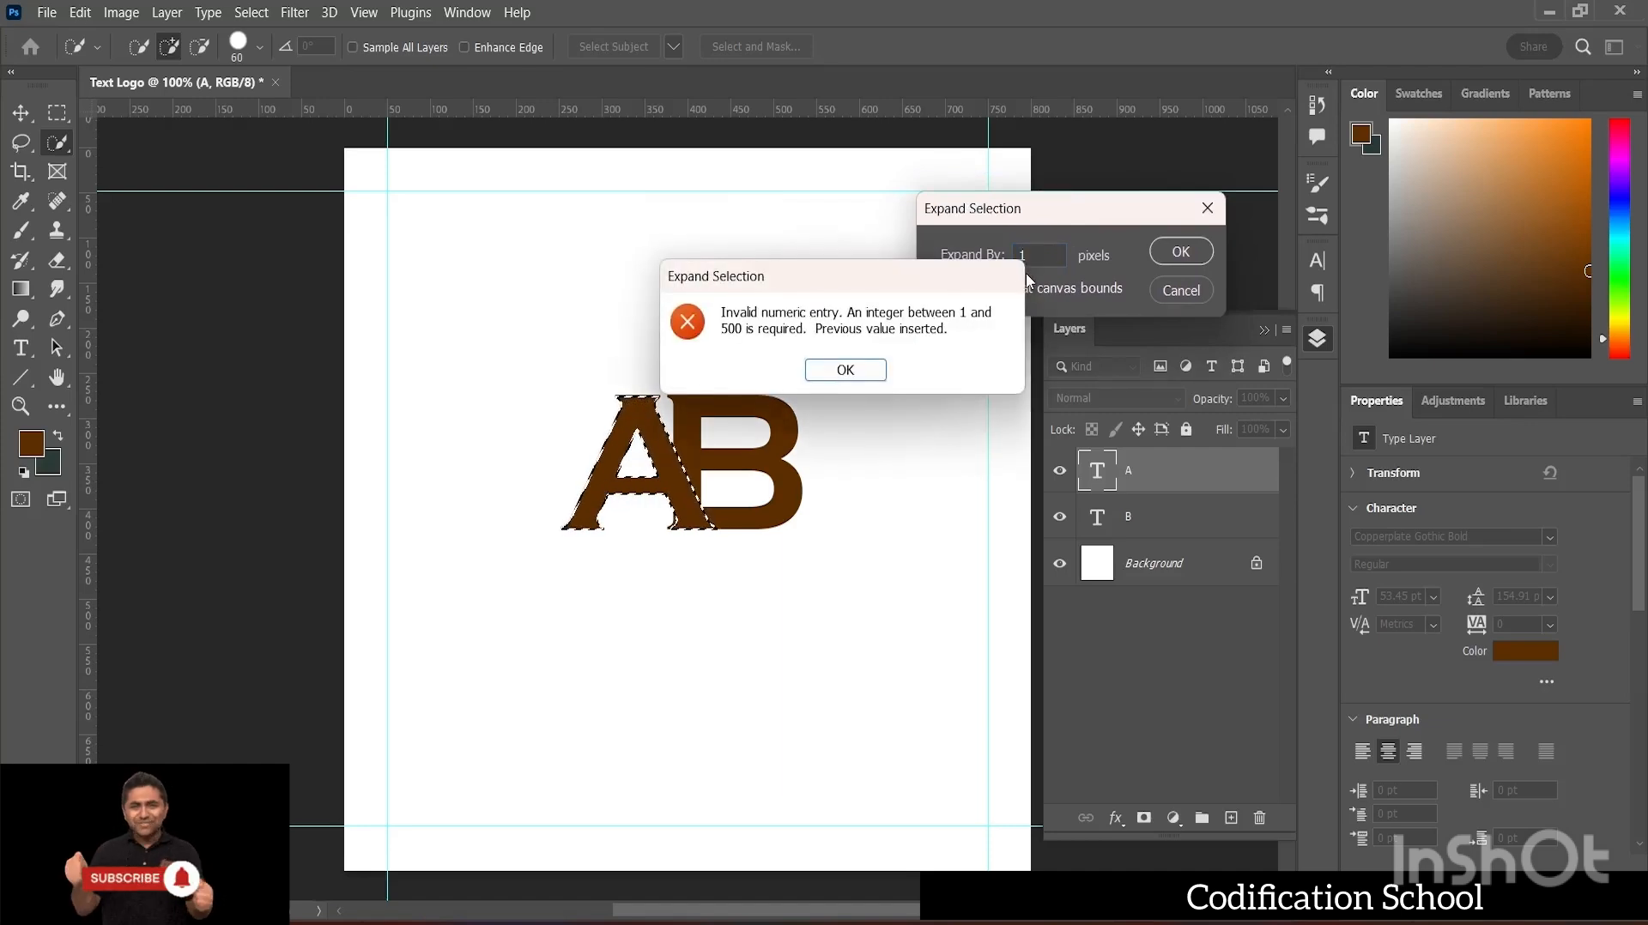
click(862, 369)
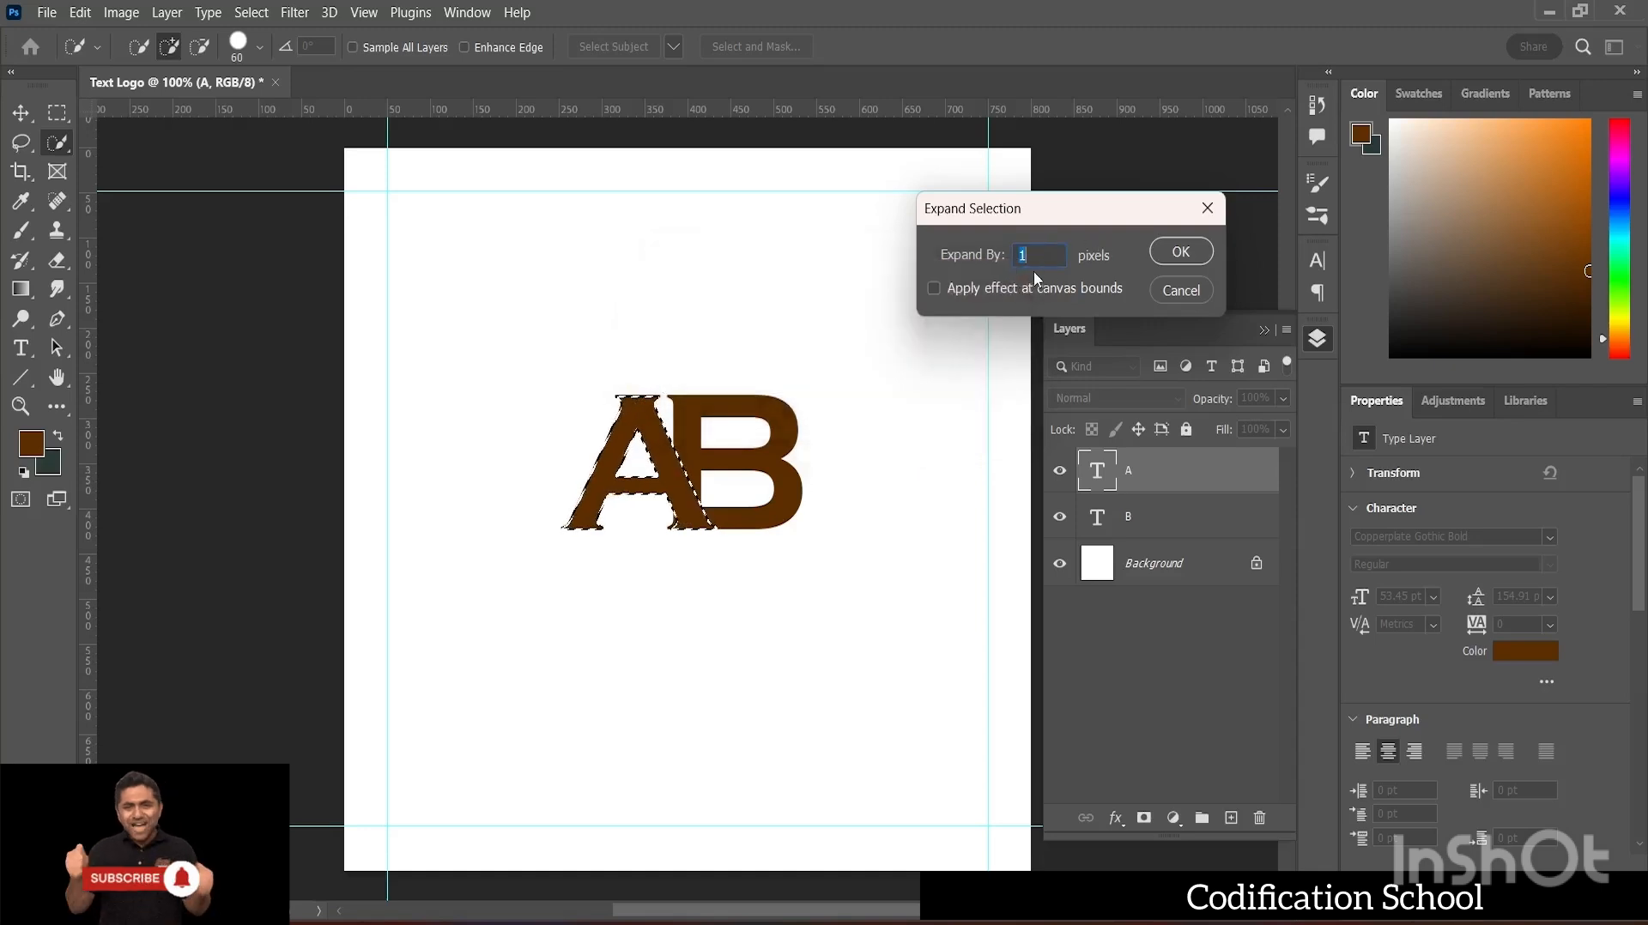
text(2)
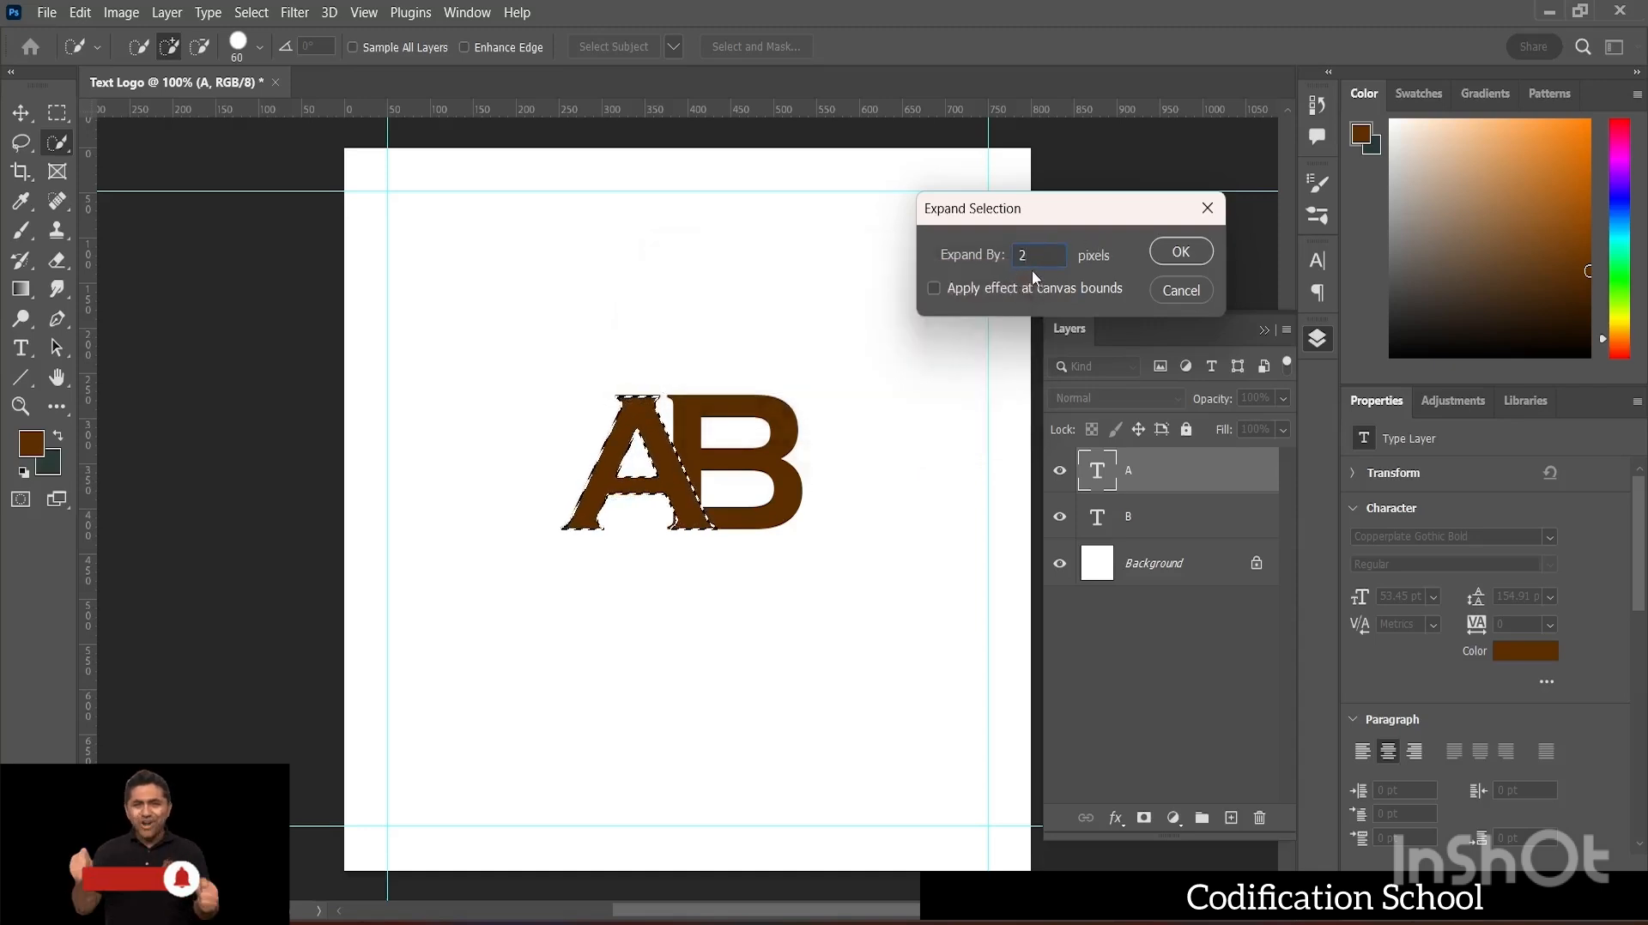
text(5)
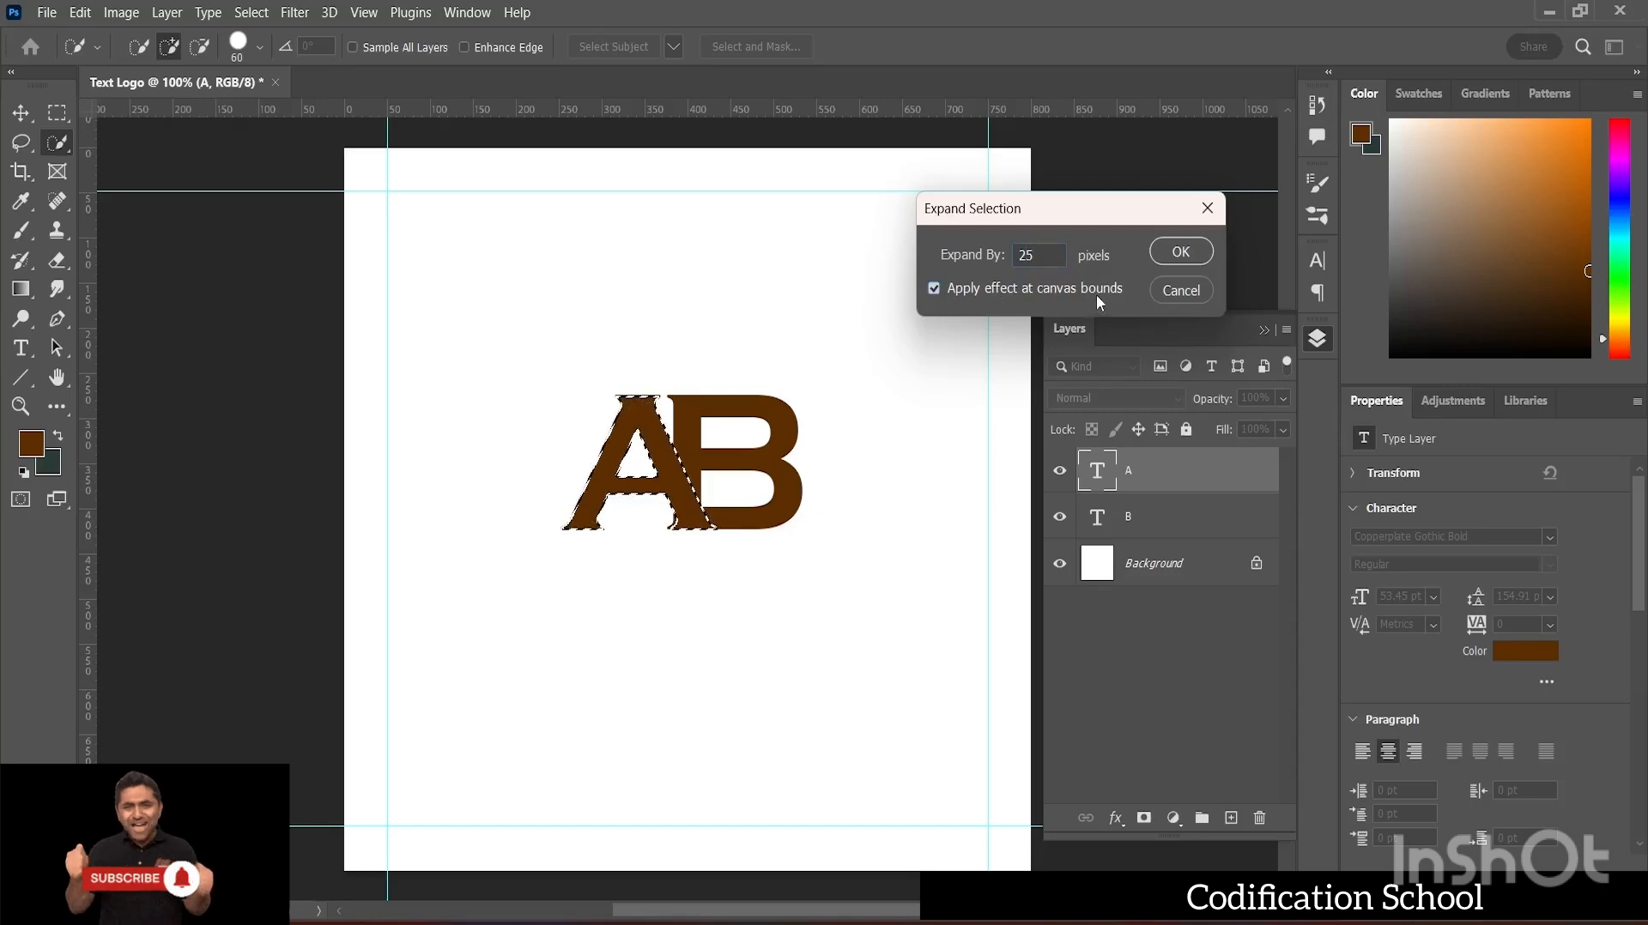
click(933, 292)
click(1164, 261)
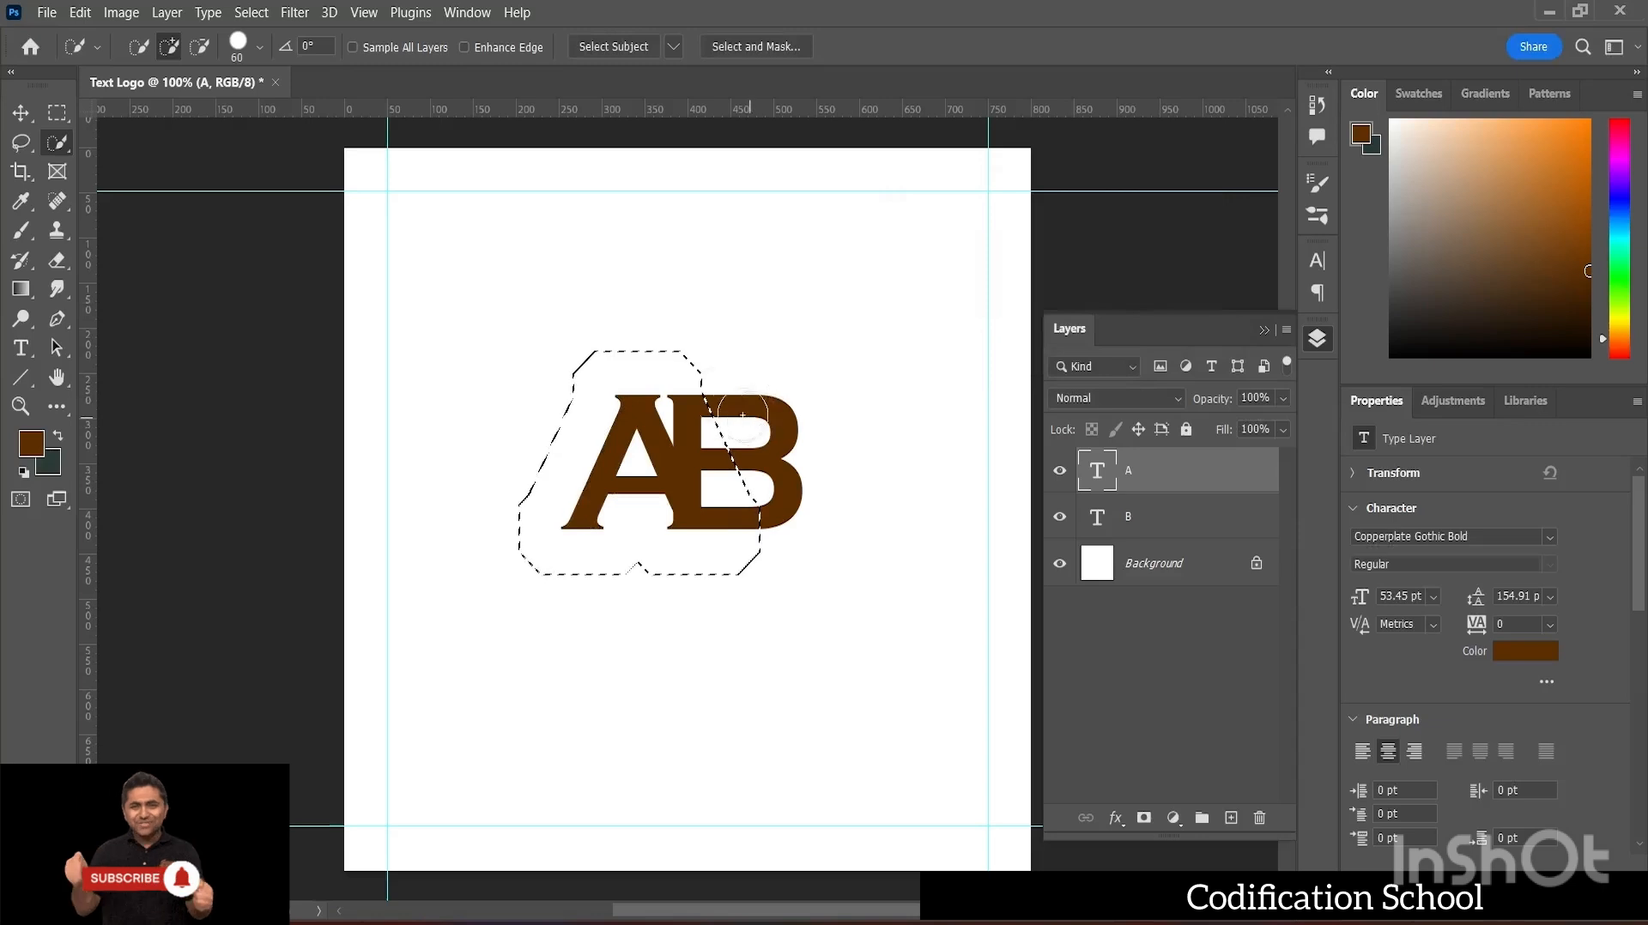
- Try expanding the A's selection by a further 20 pixels, and undo both expansions
click(252, 12)
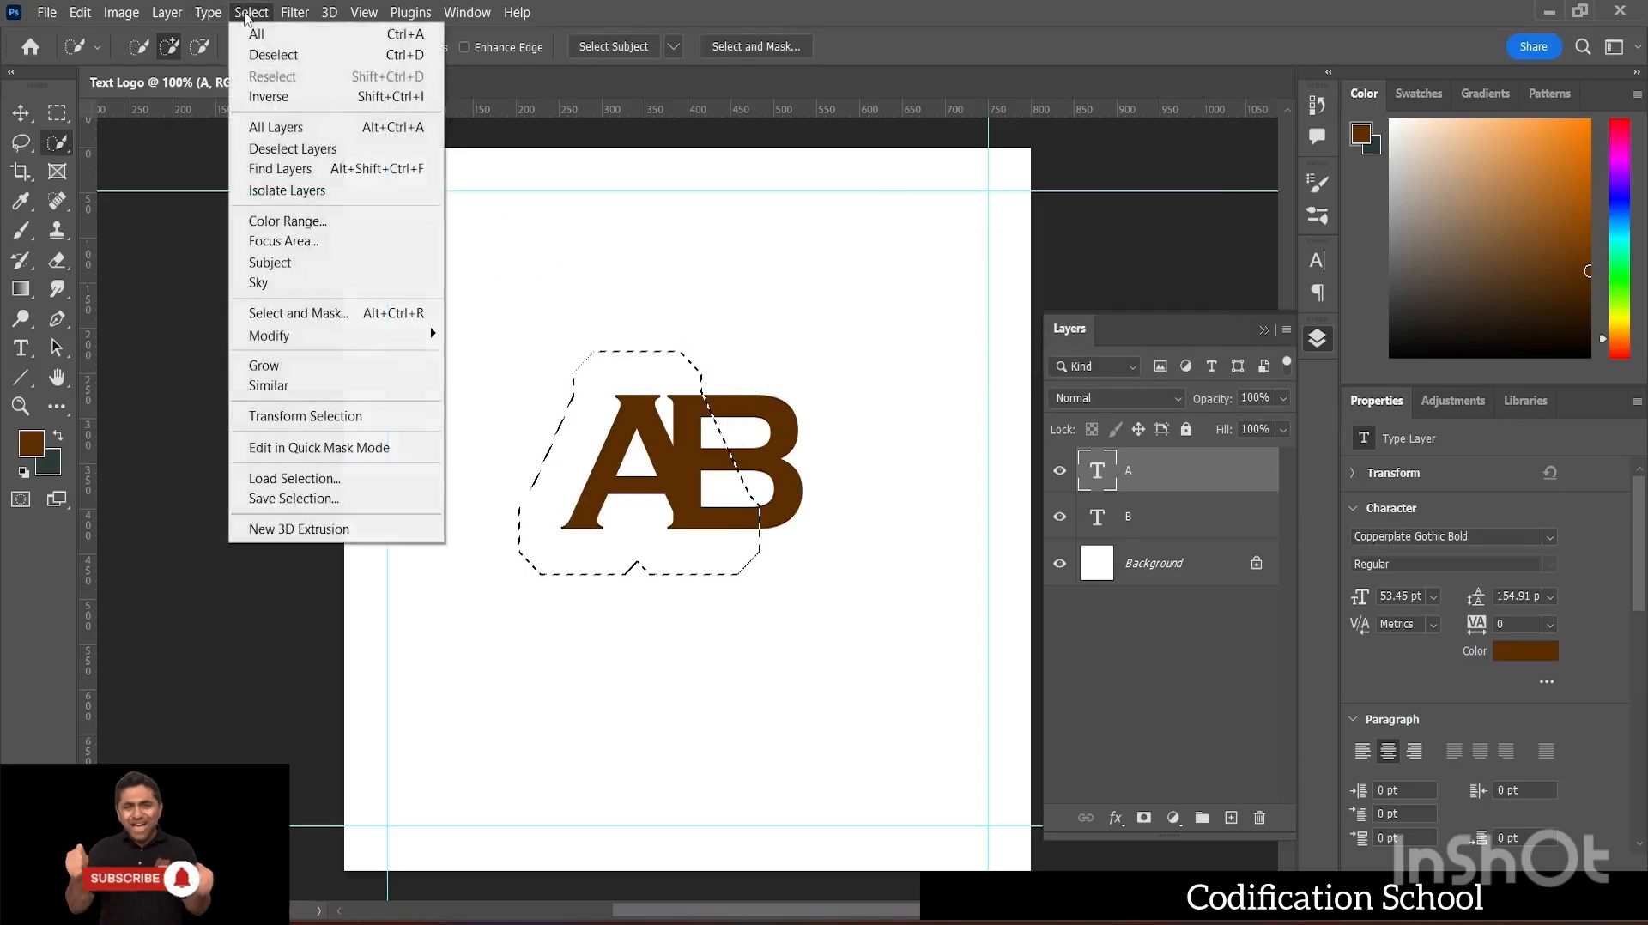
mouse_move(309, 336)
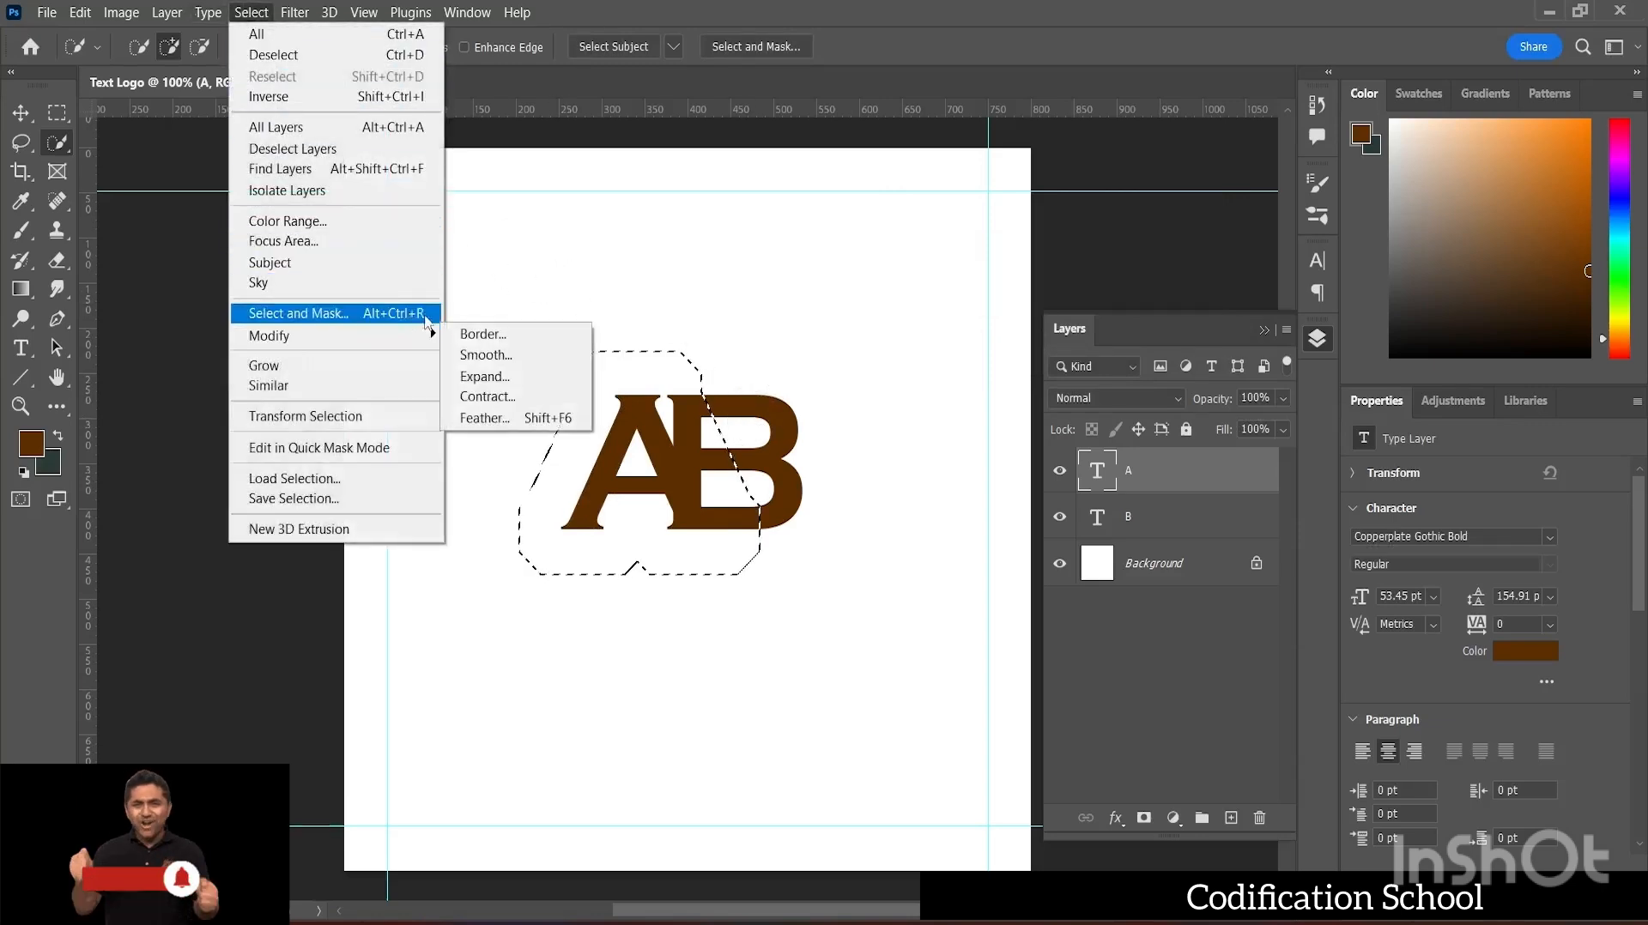
click(491, 379)
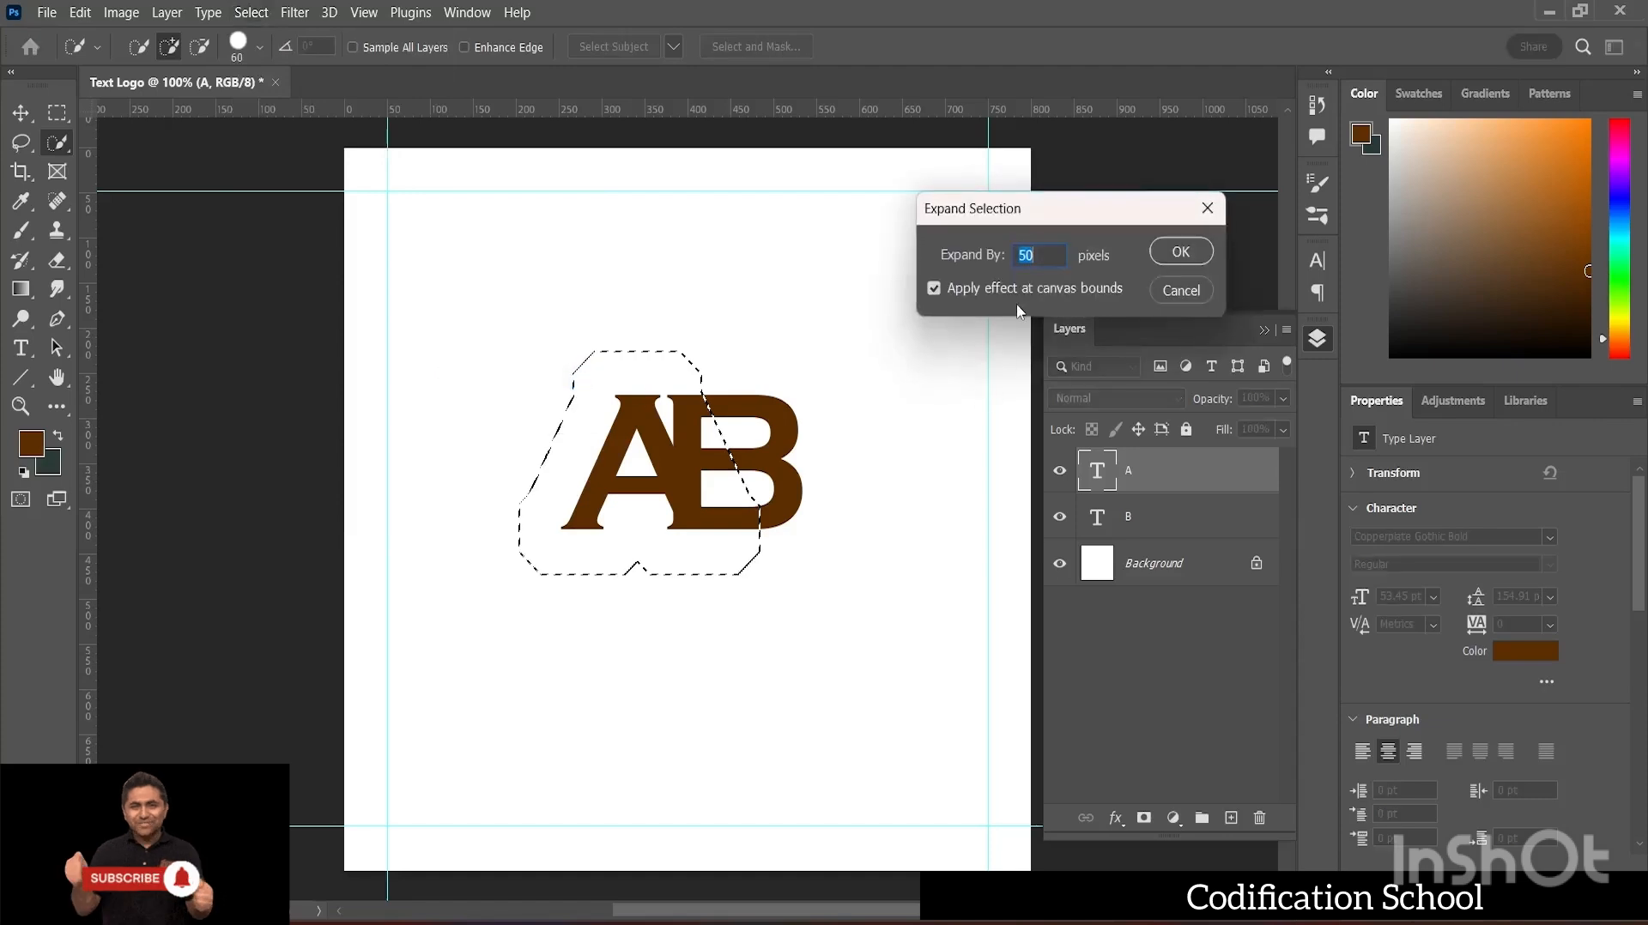
text(20)
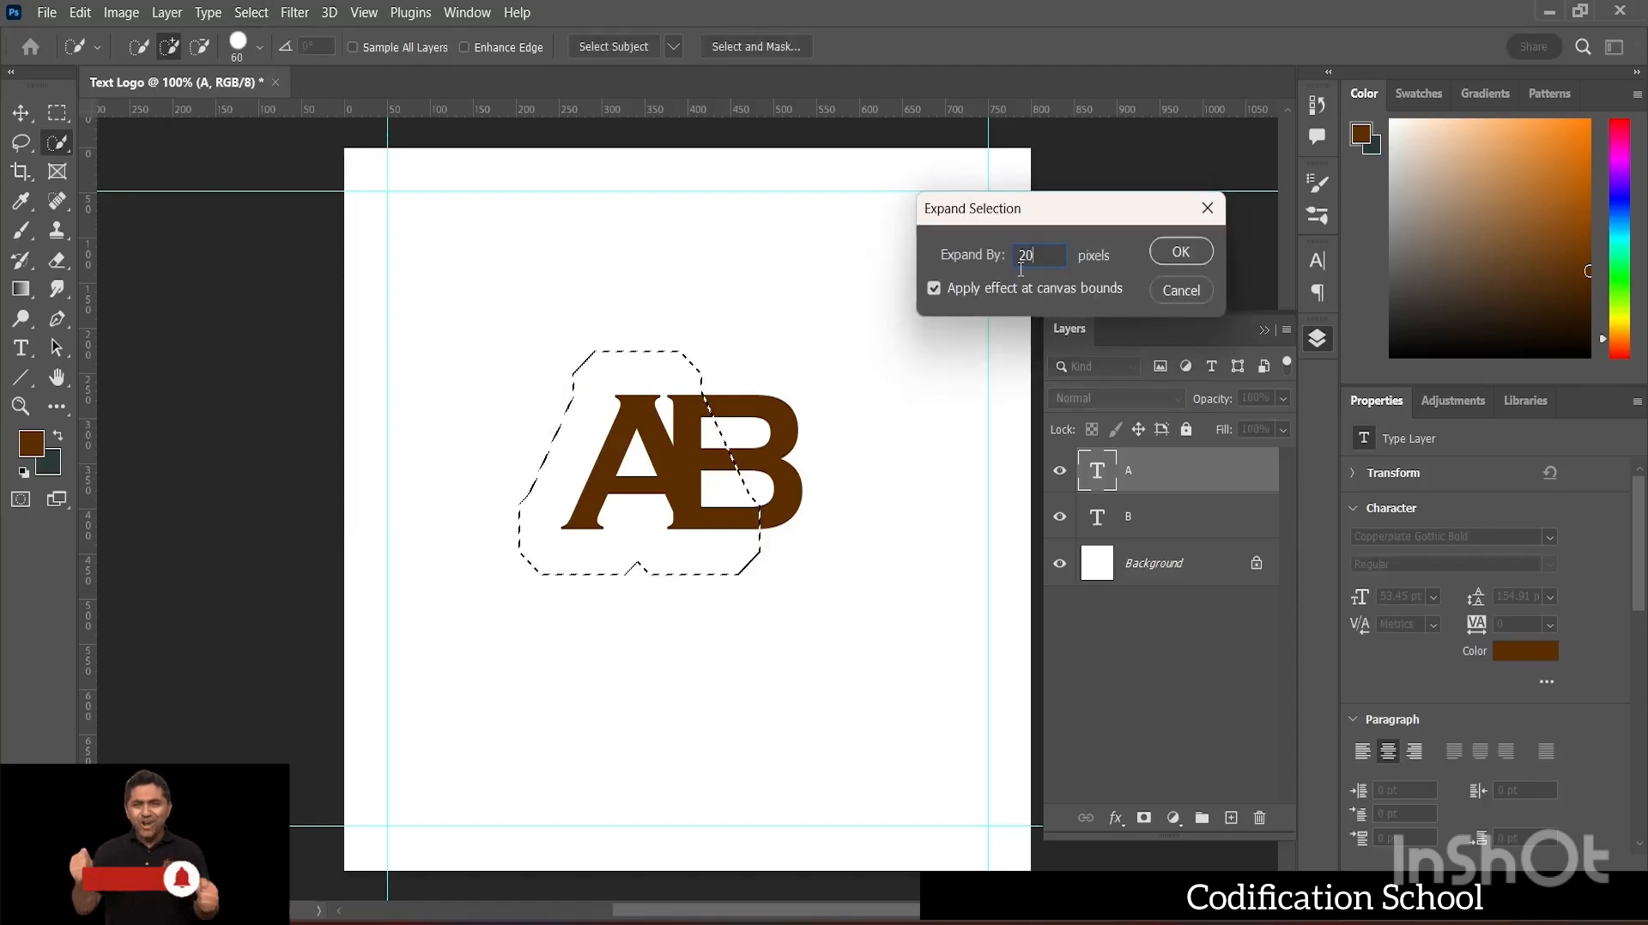
key(Return)
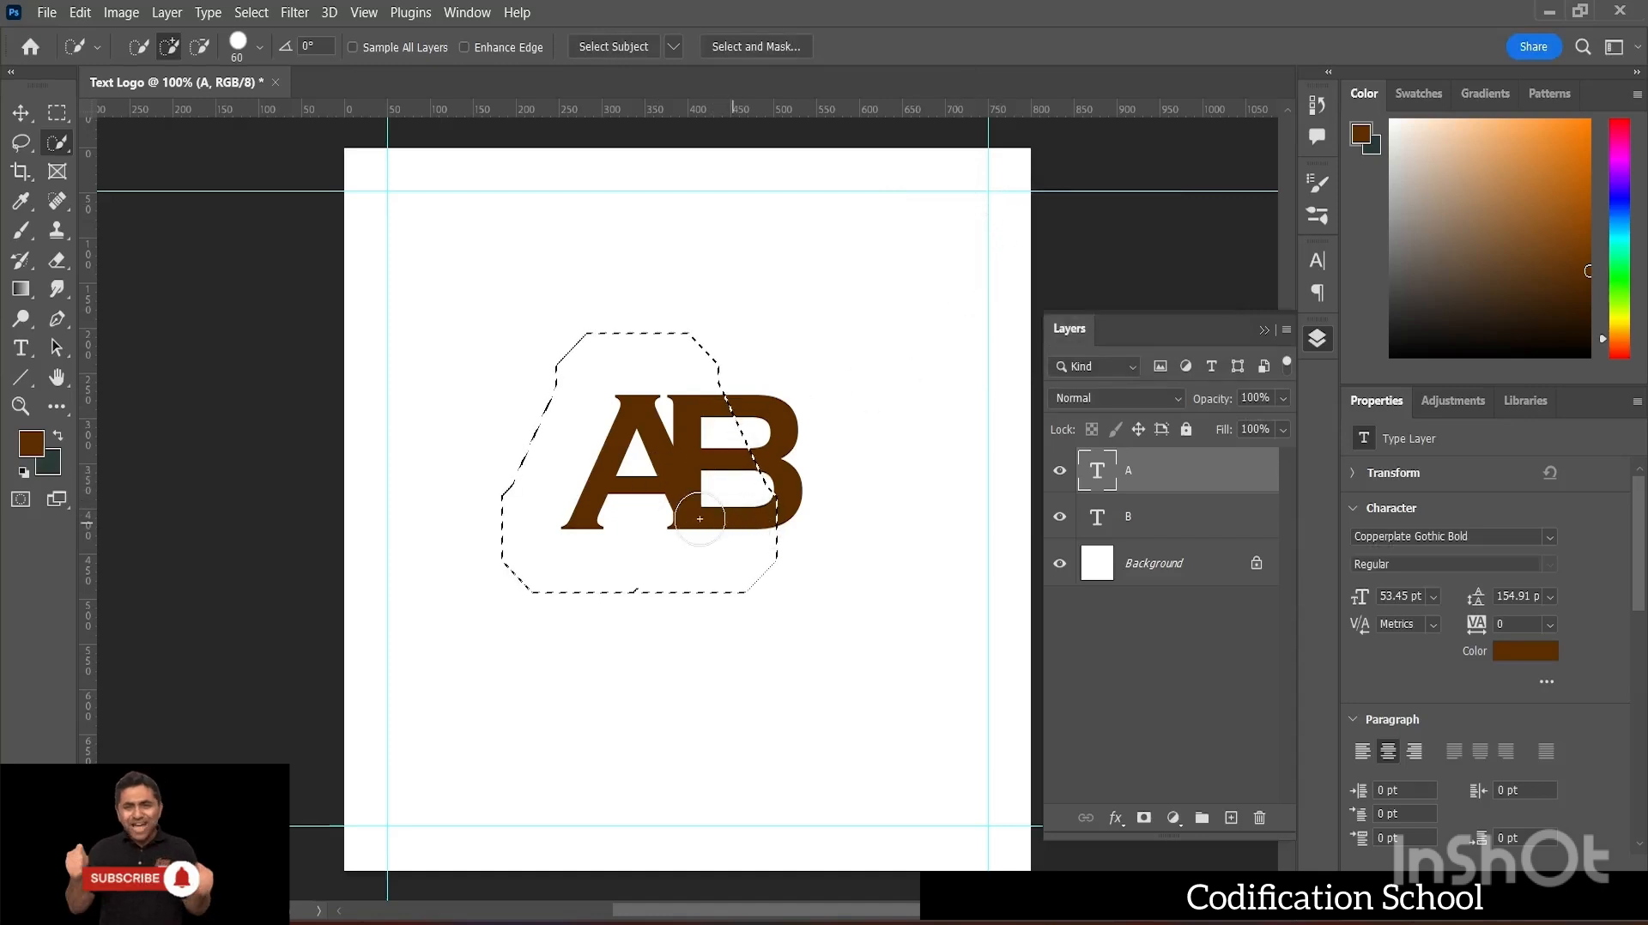
click(266, 11)
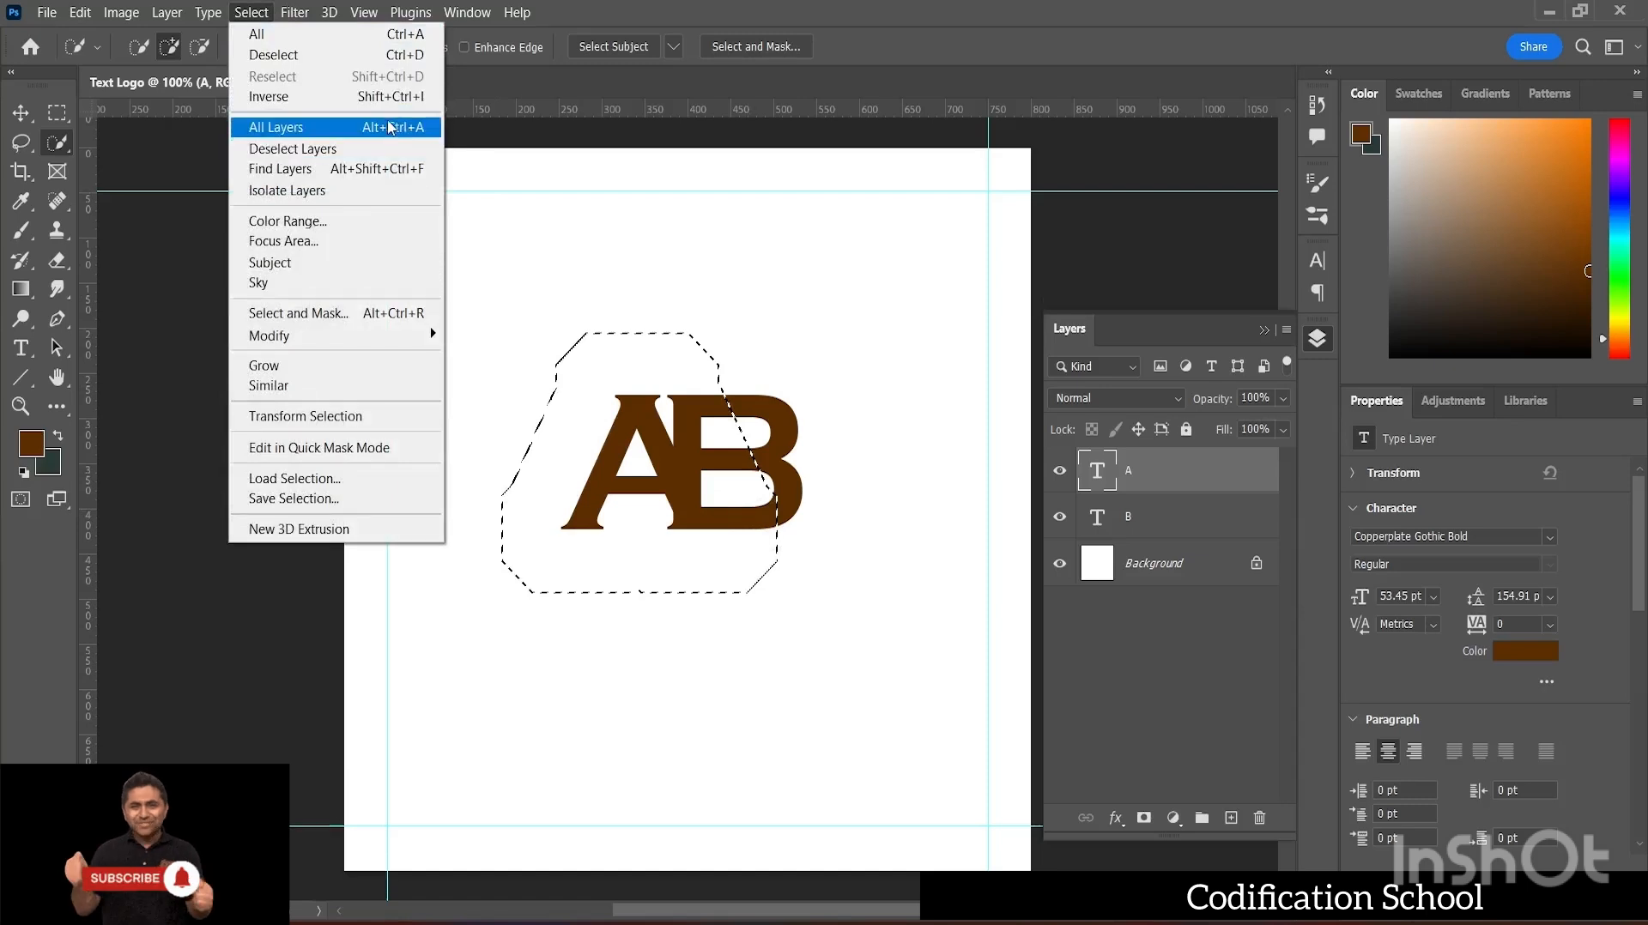
click(577, 114)
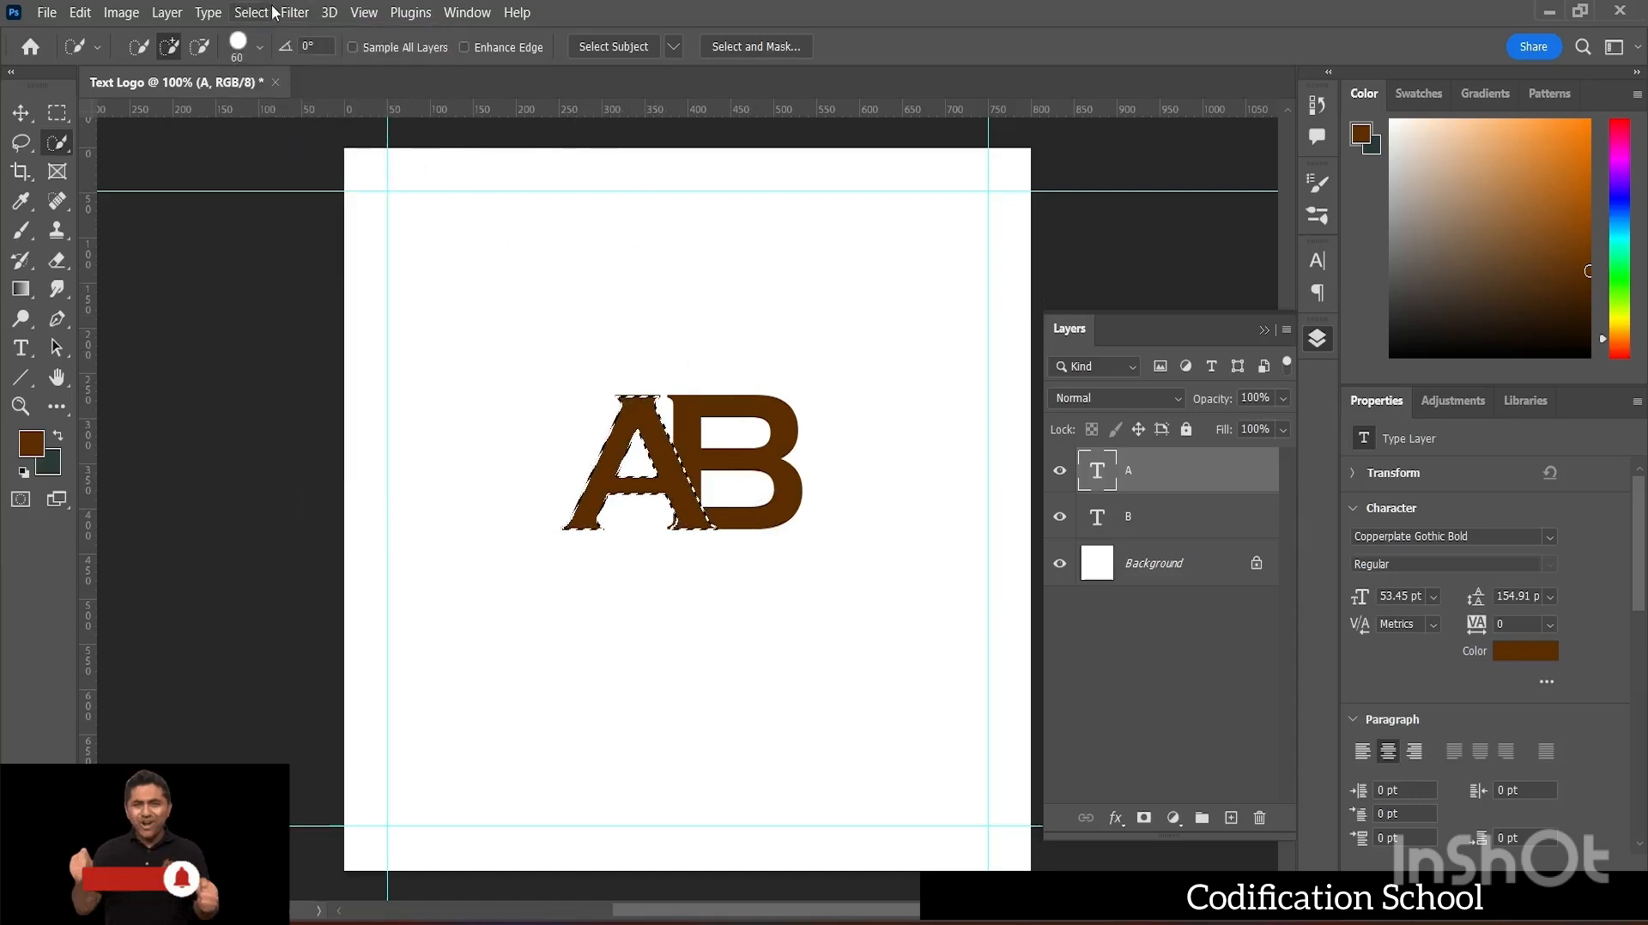
- Expand the selection around the A by 15 pixels, with the effect applied at canvas bounds
click(247, 12)
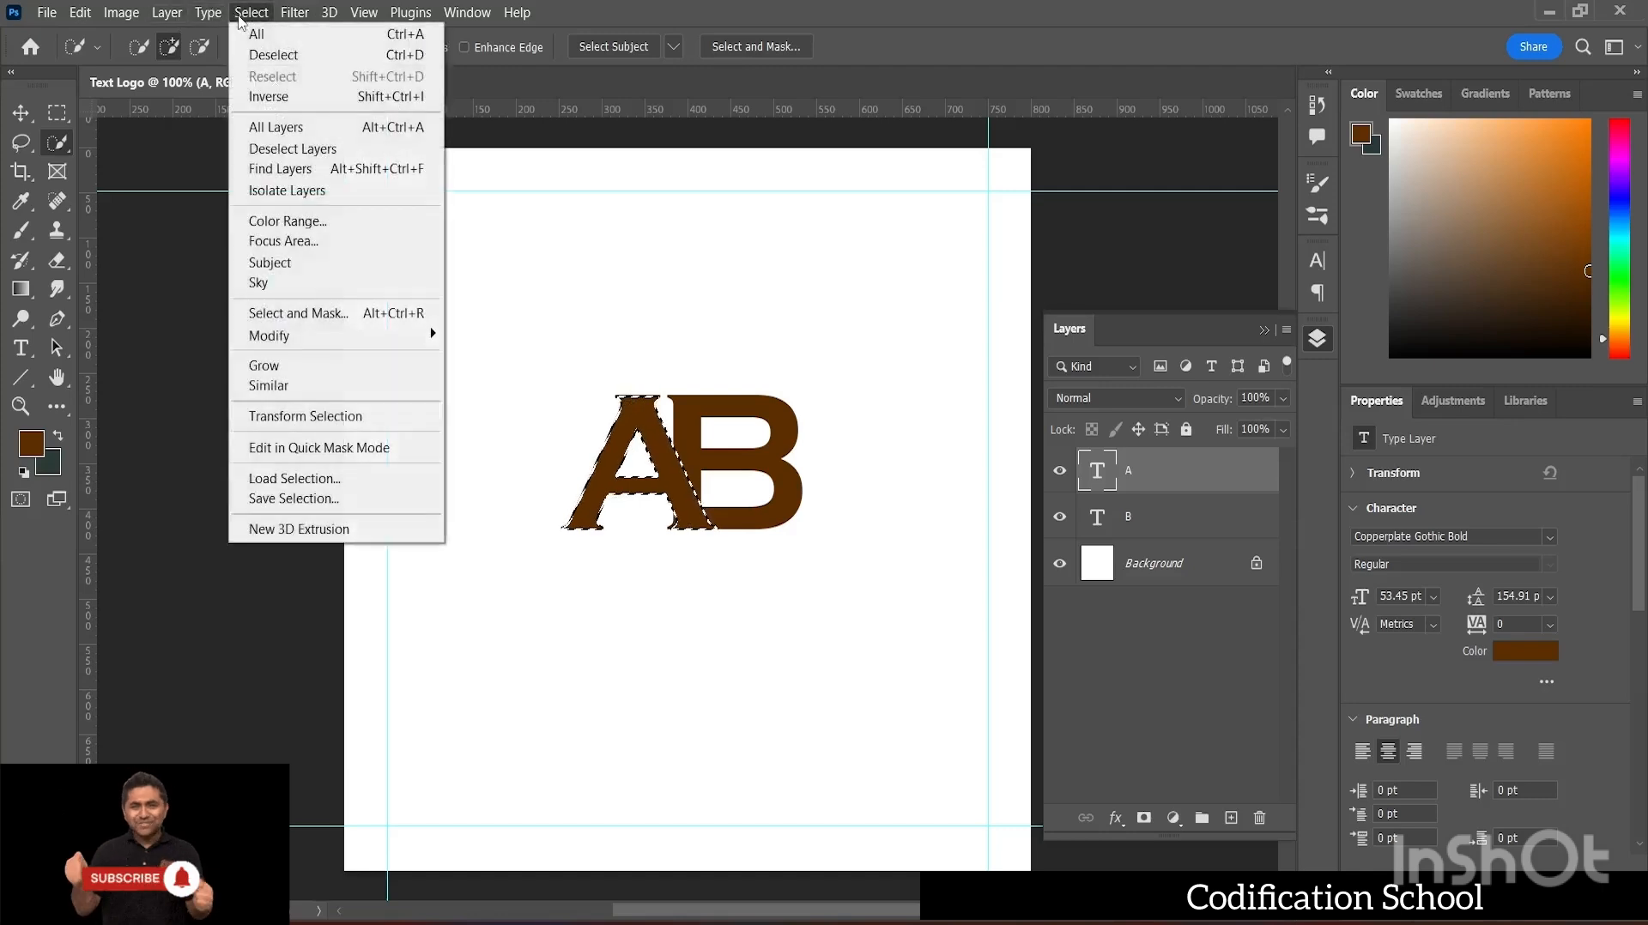
mouse_move(300, 341)
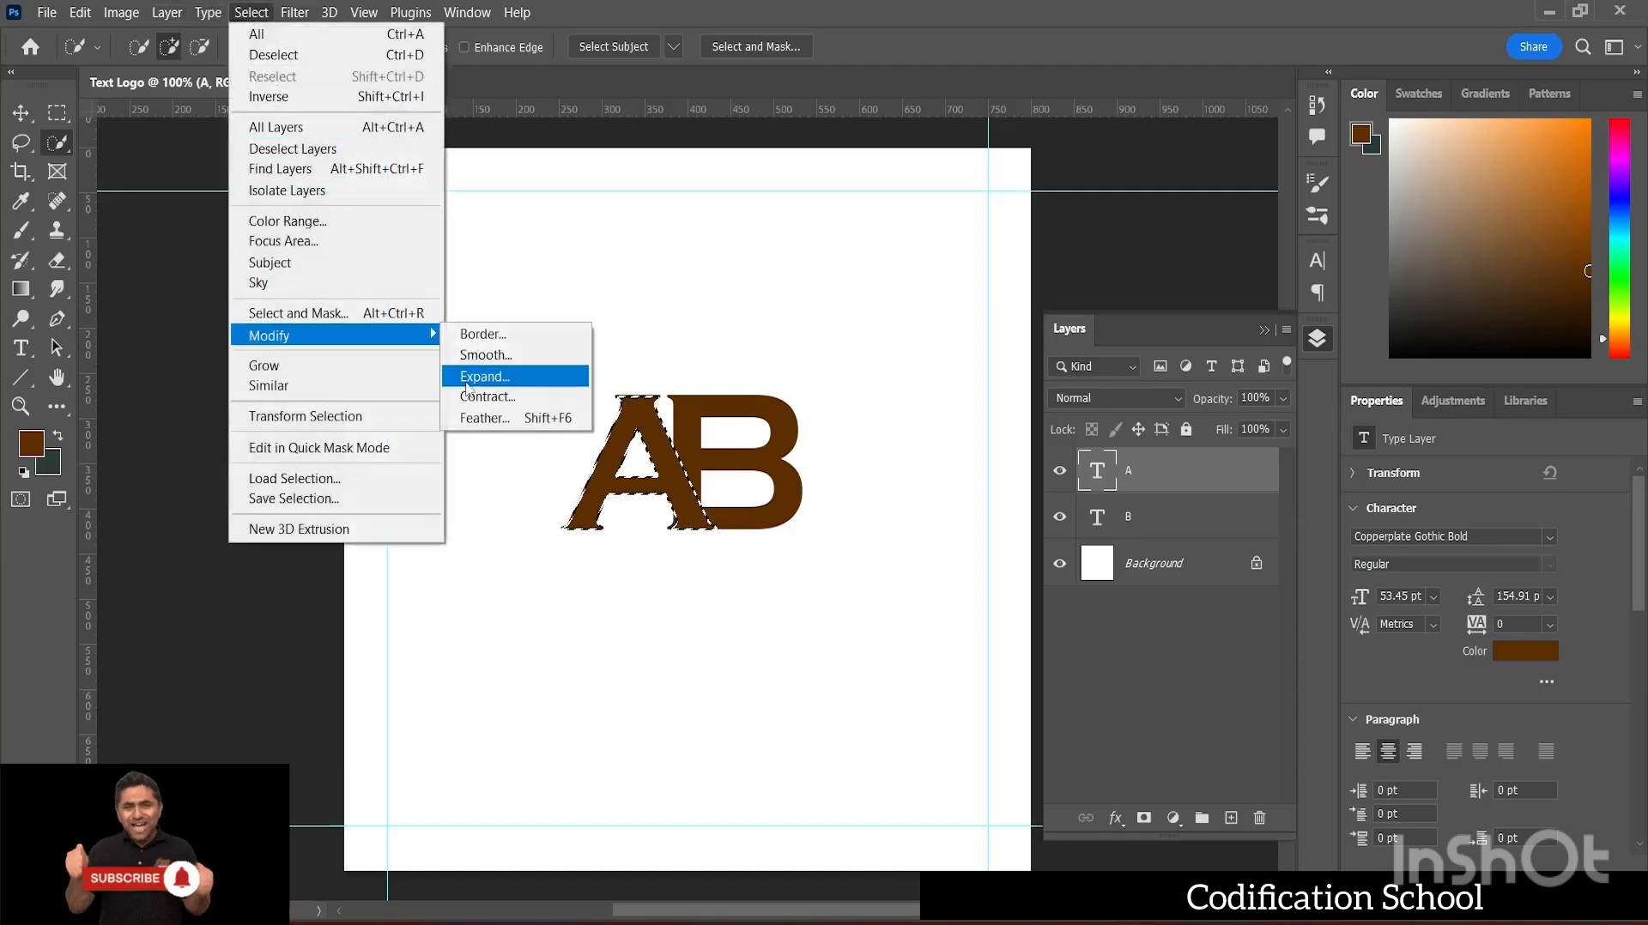
click(482, 376)
click(1037, 250)
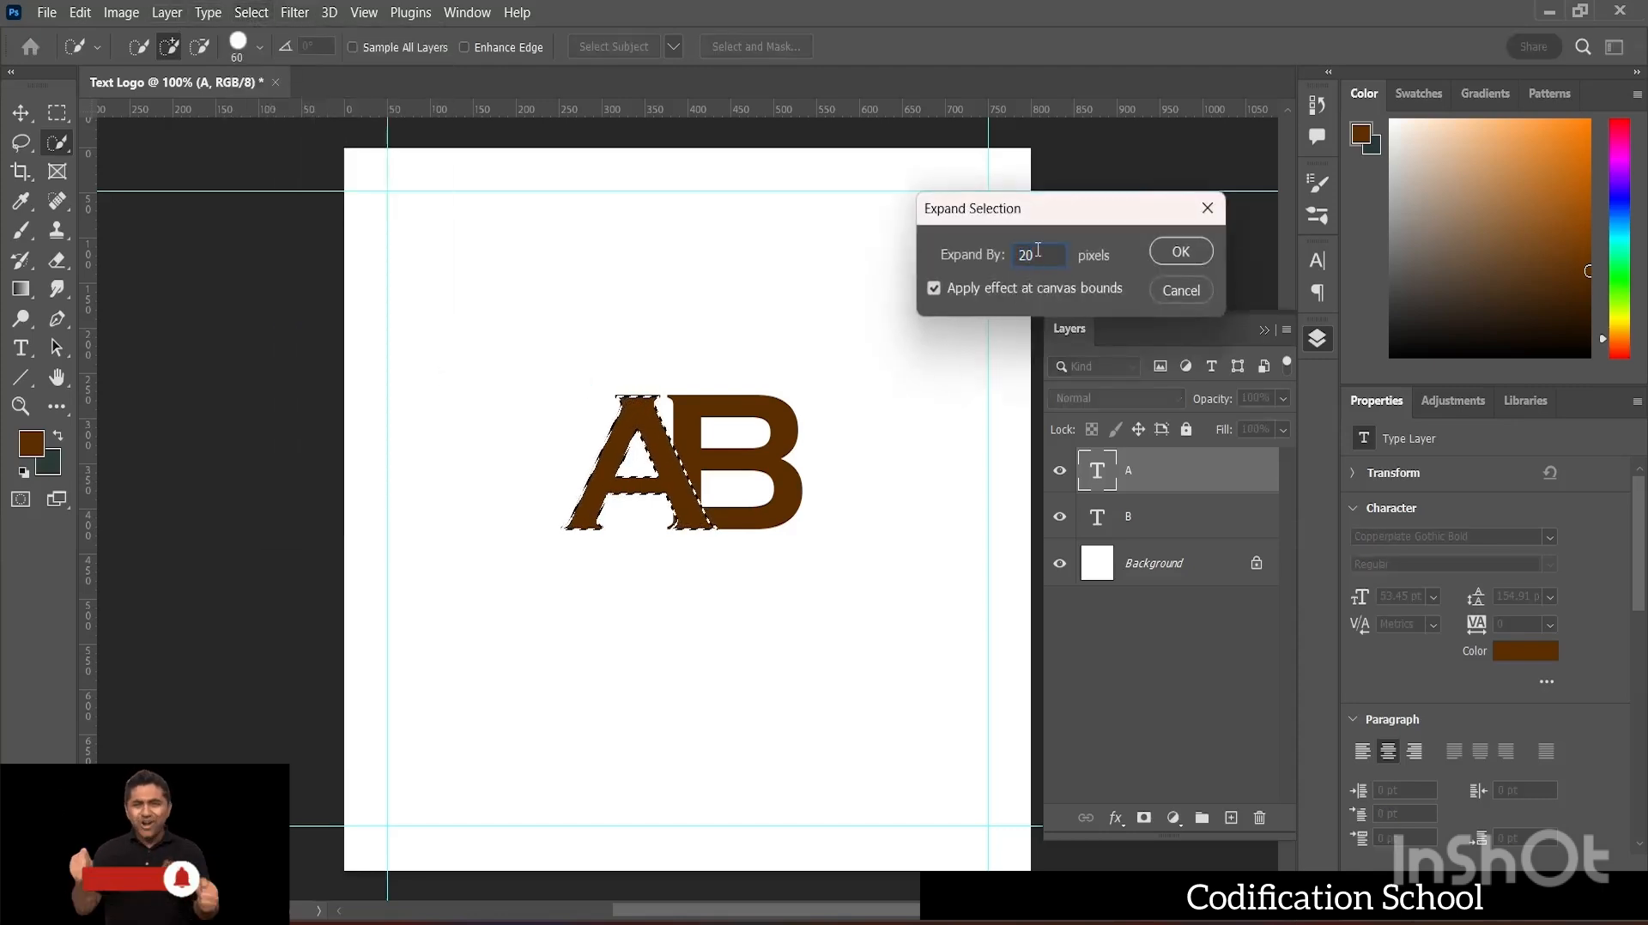
key(BackSpace)
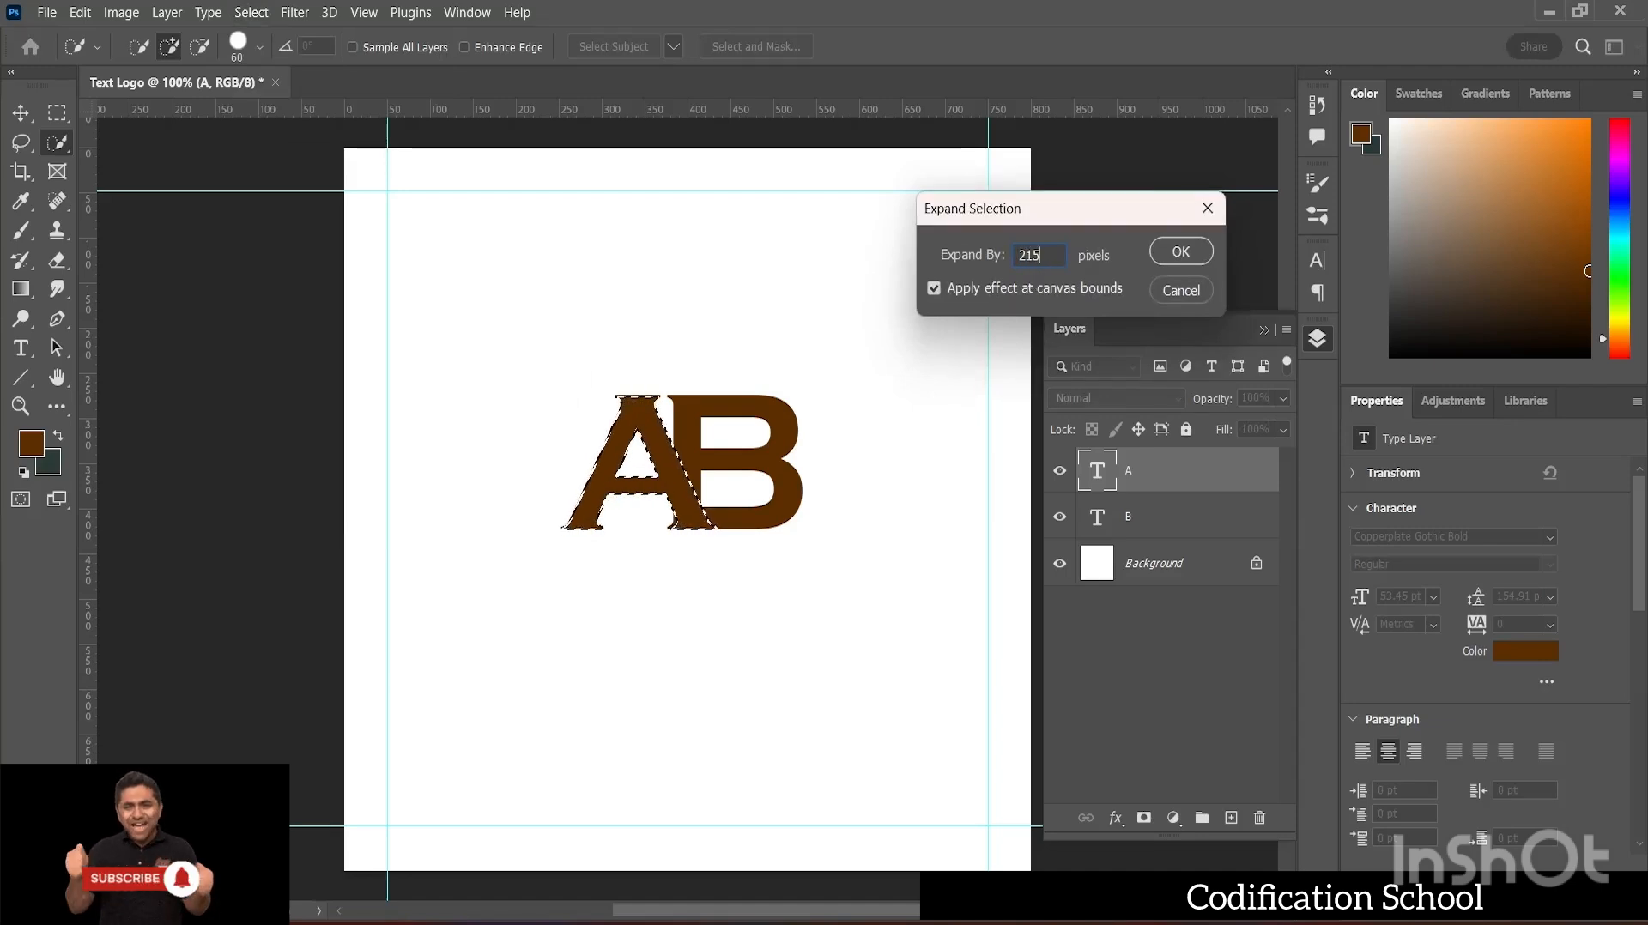
text(15)
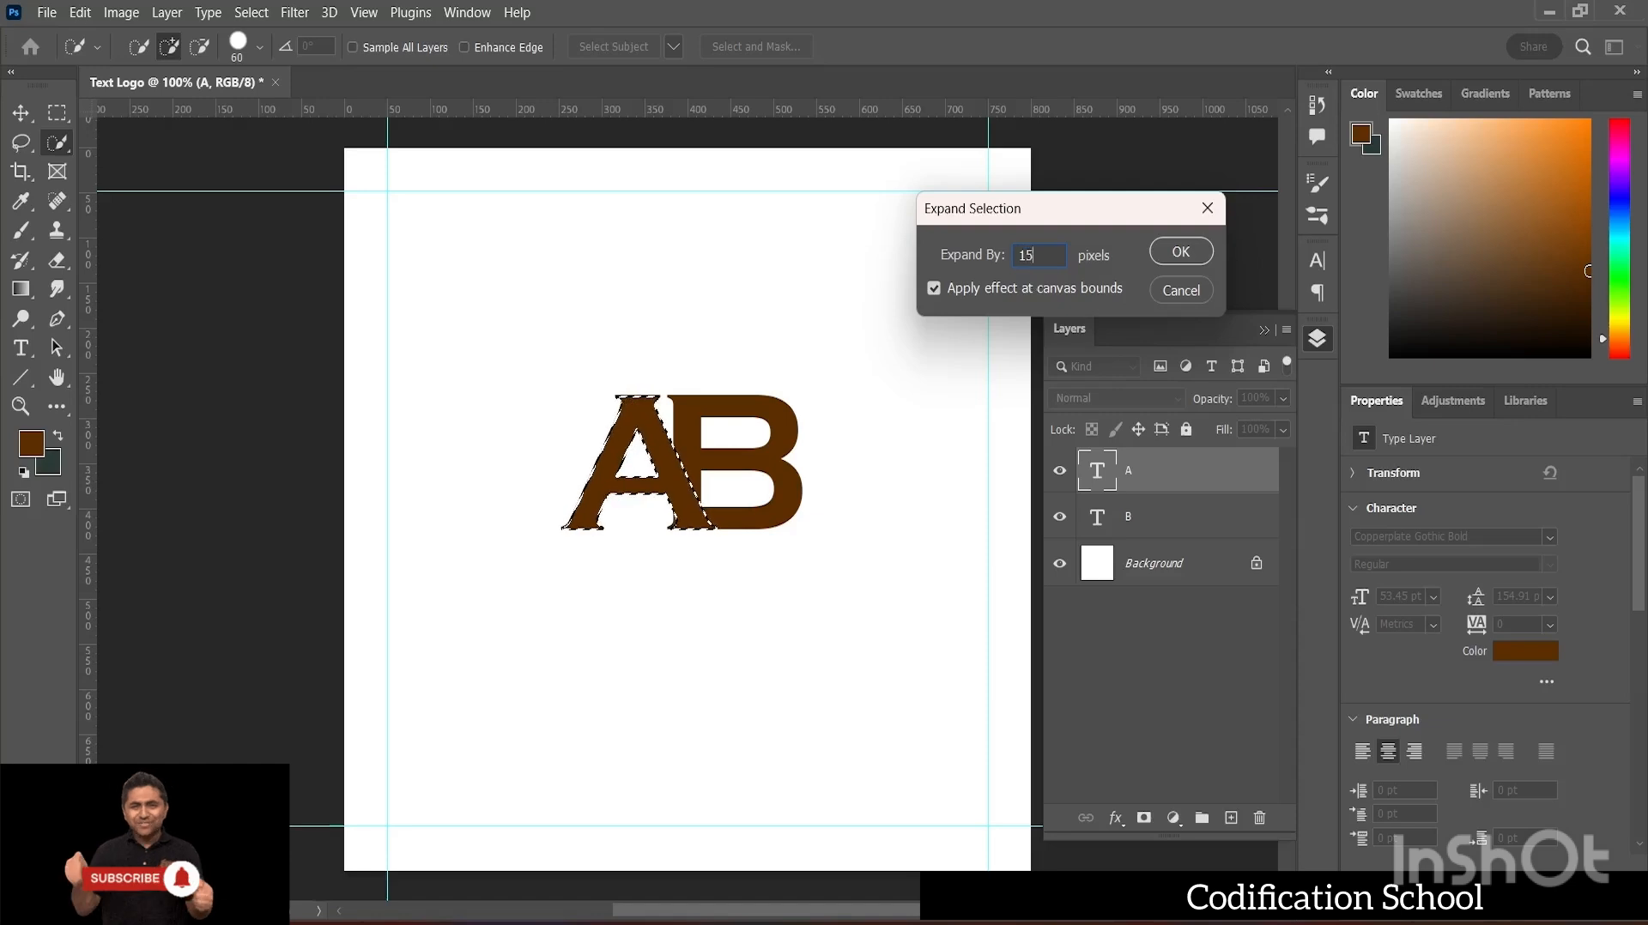
click(1183, 249)
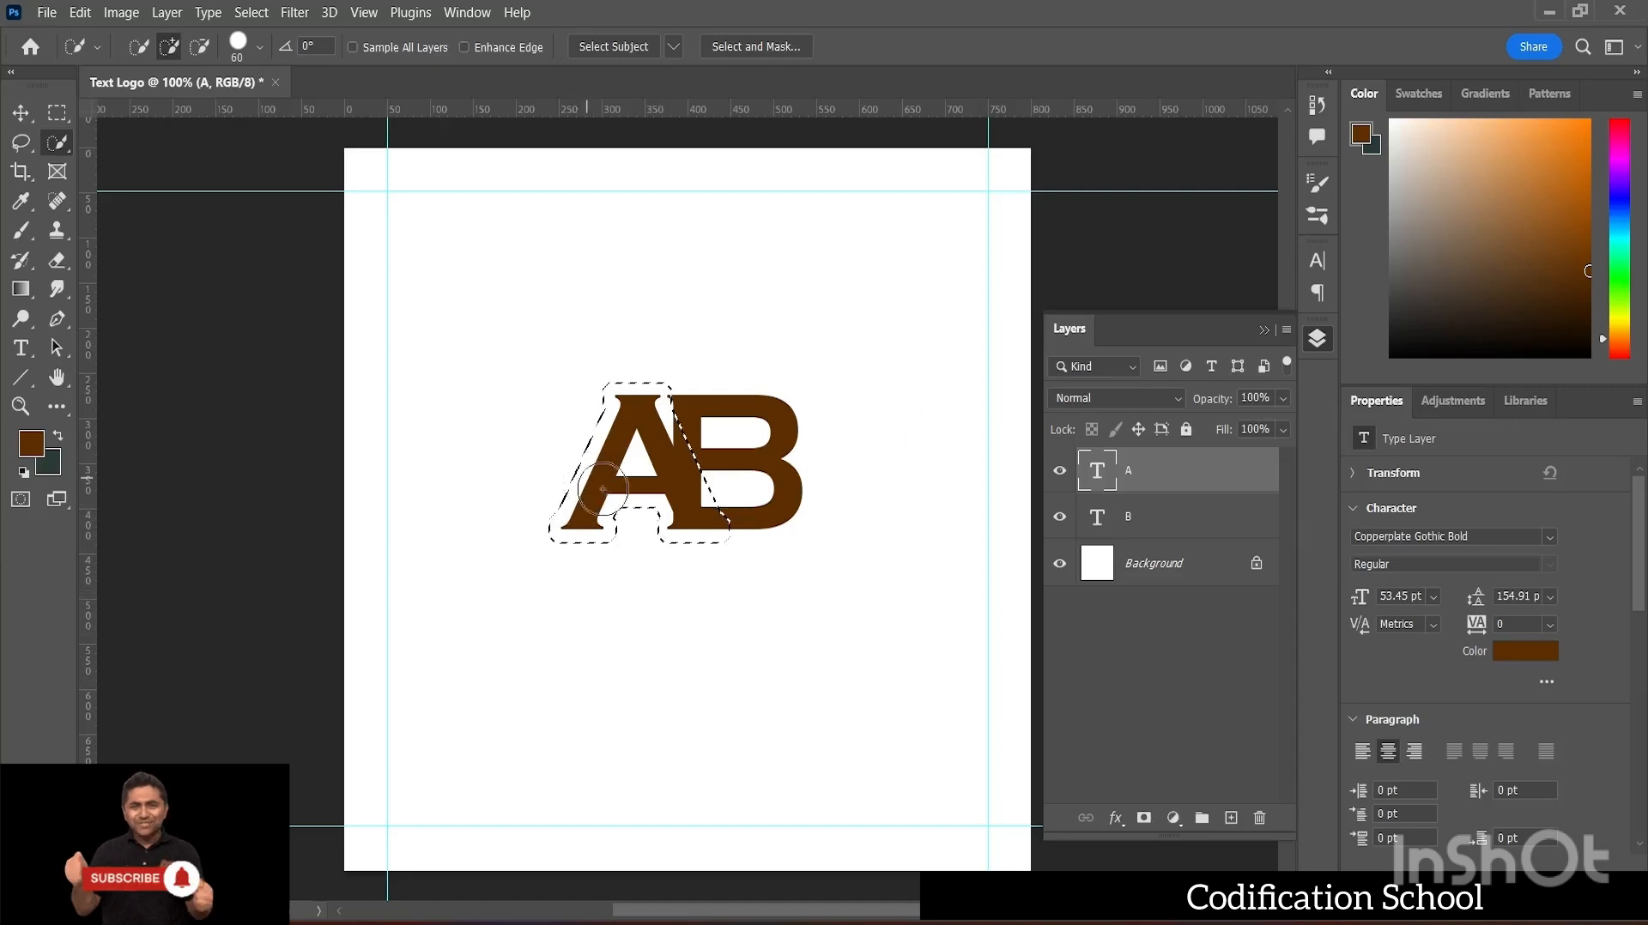
- Try to delete the selected area from the B type layer
click(1161, 521)
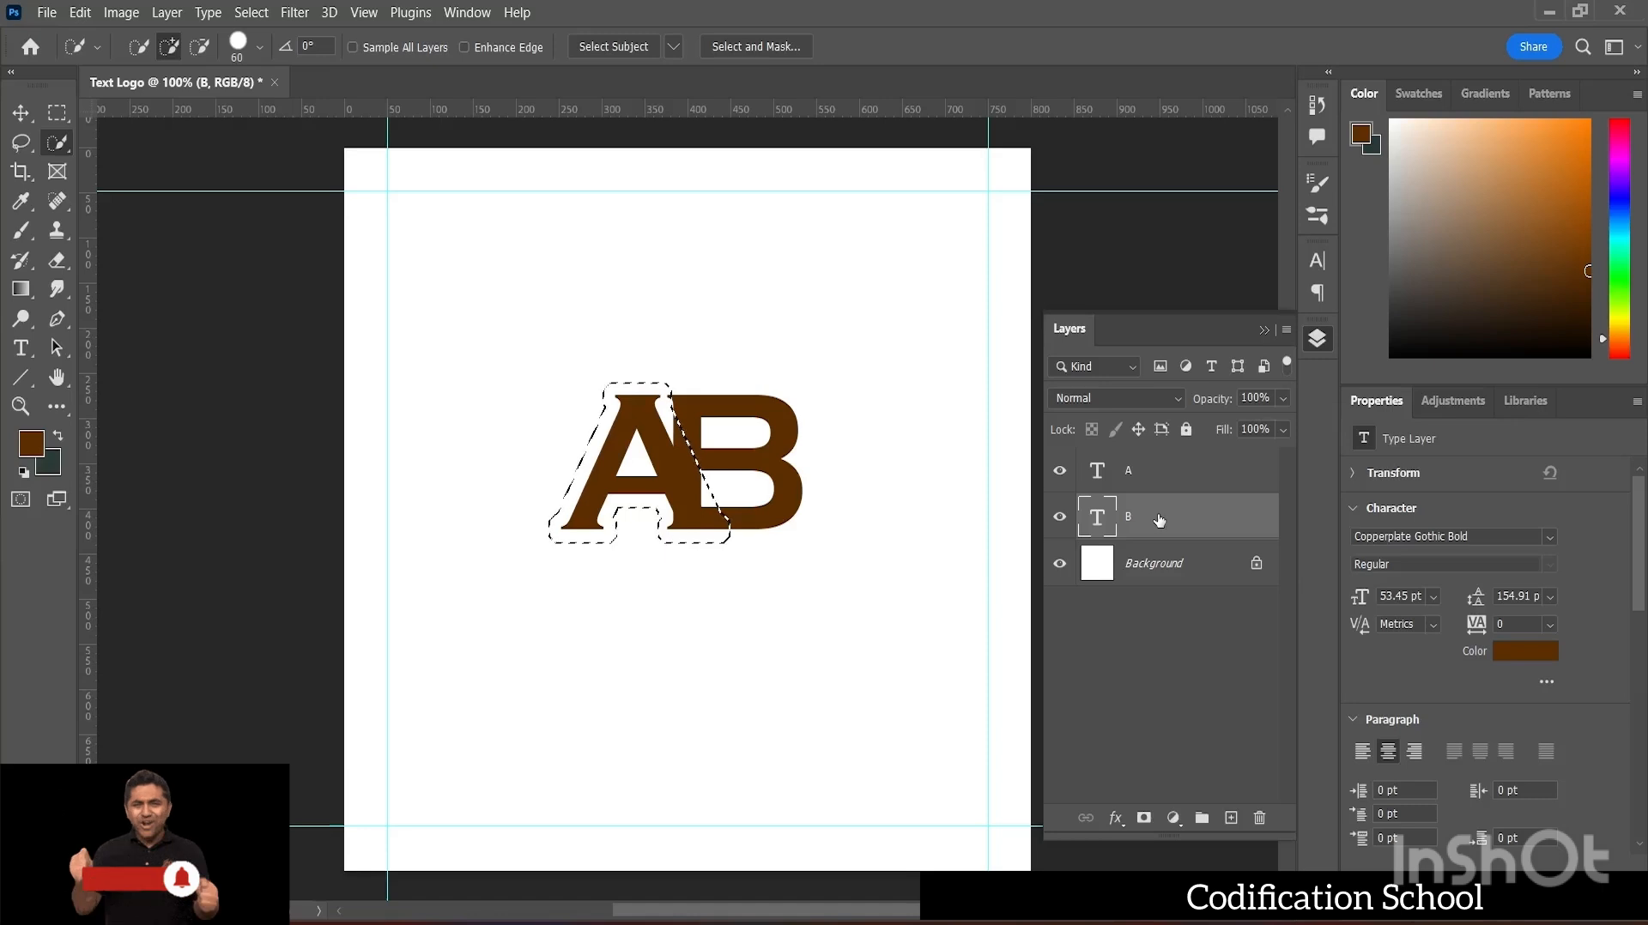
key(Delete)
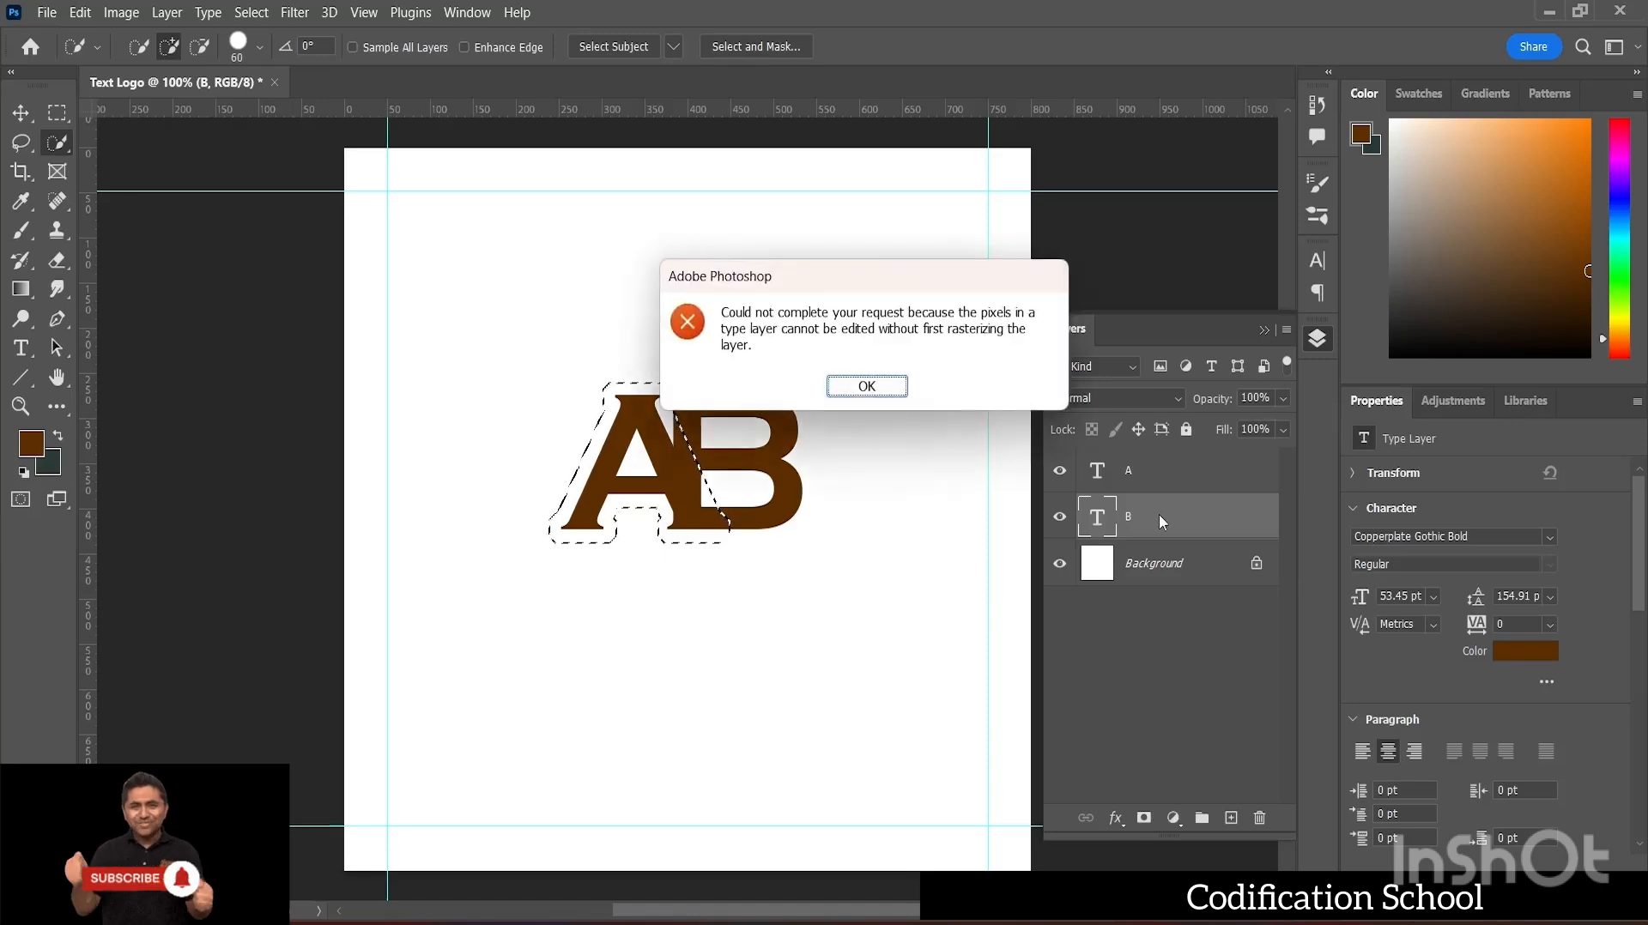
click(886, 391)
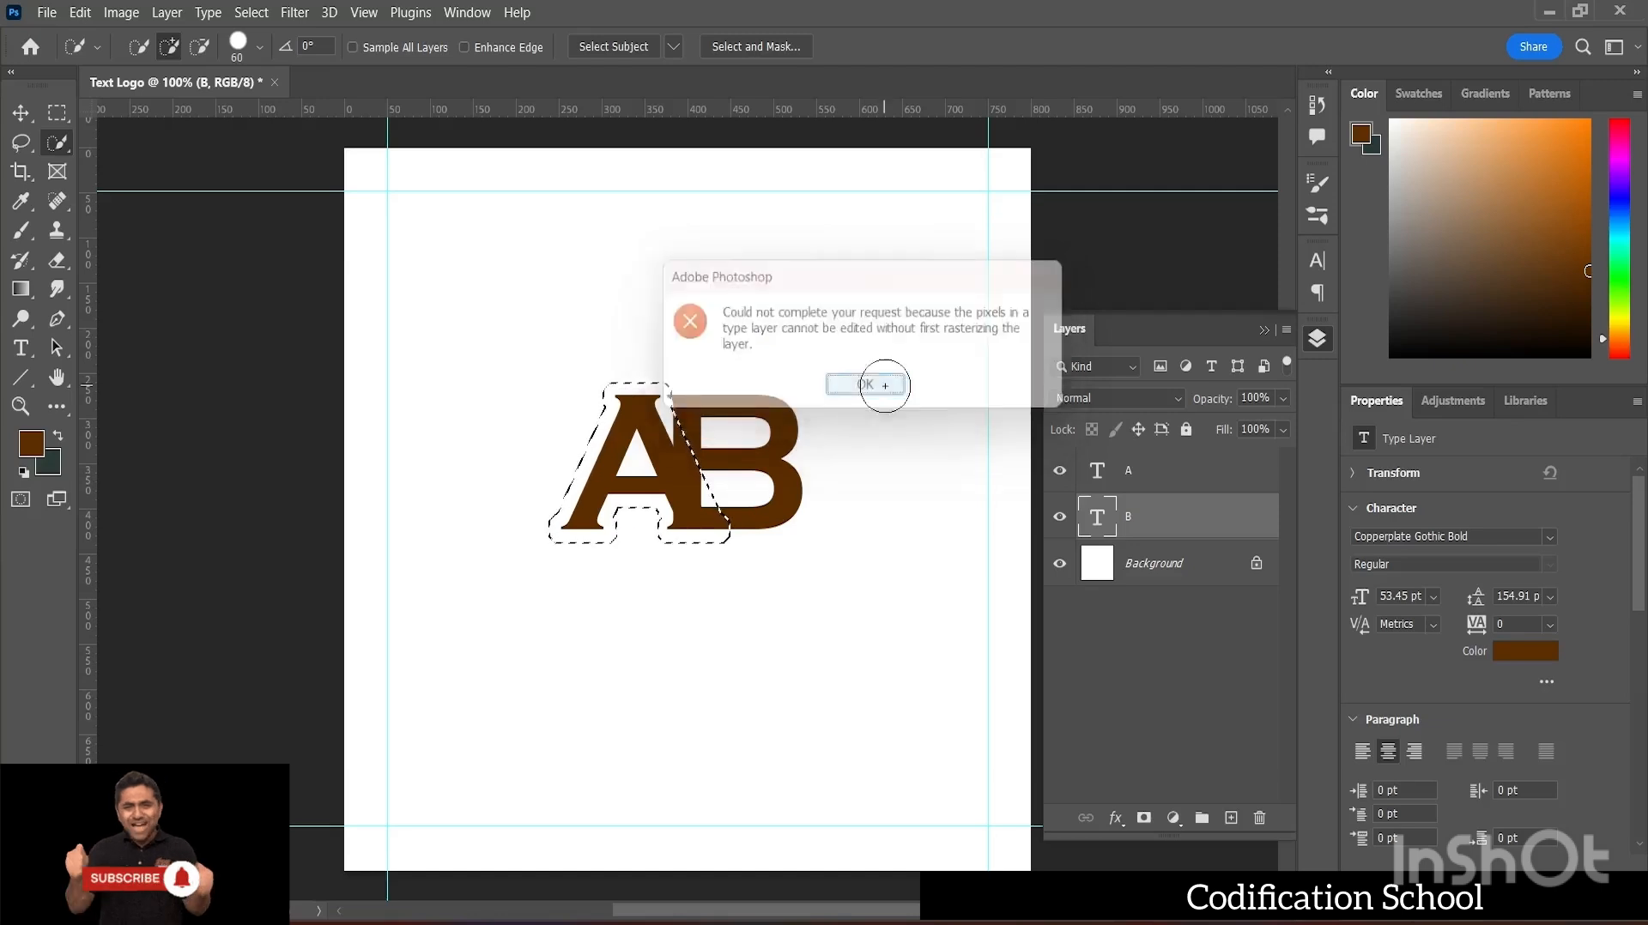
- Rasterize the A and B type layers, then delete the selected area from the B and deselect
click(1146, 479)
right_click(1146, 480)
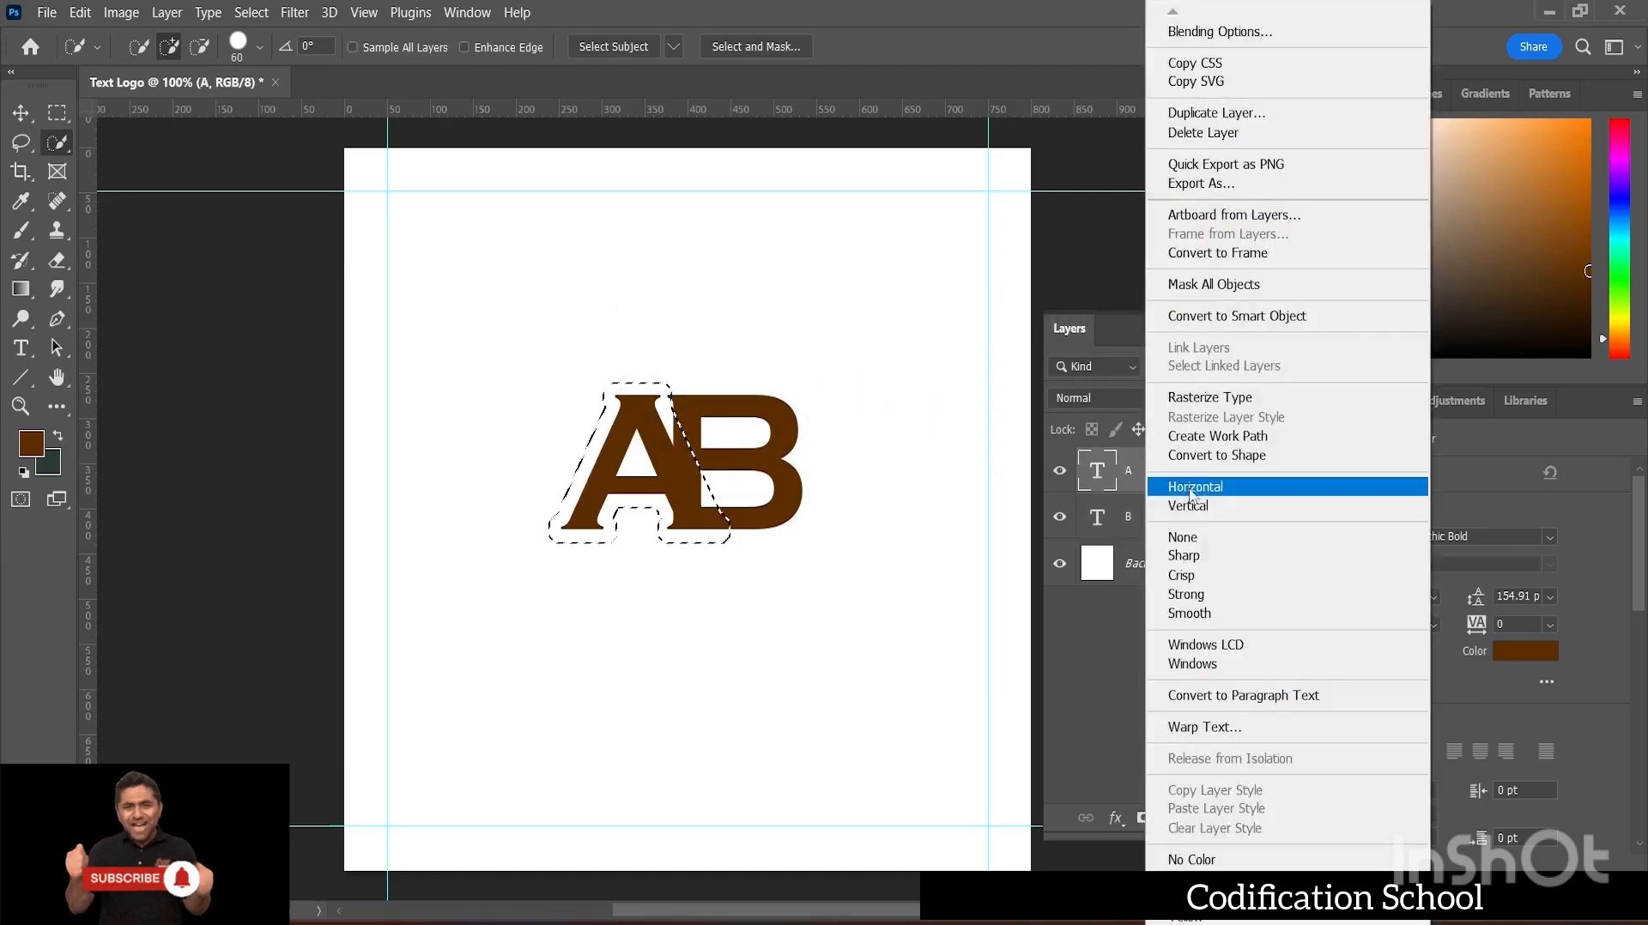
click(1229, 399)
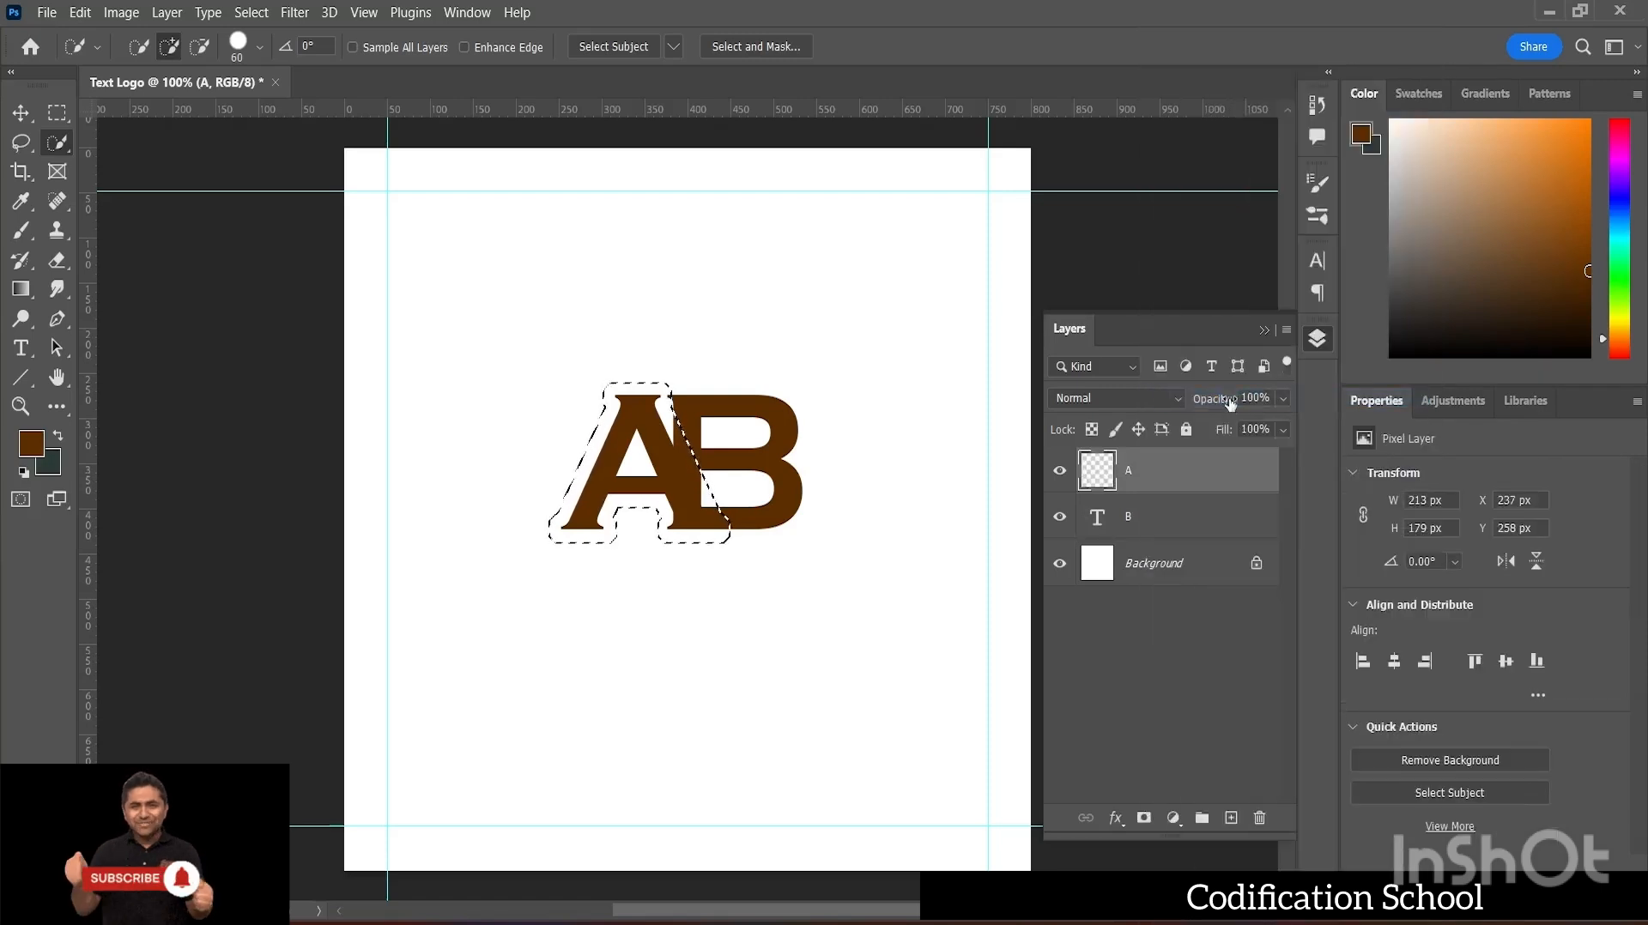
right_click(1130, 519)
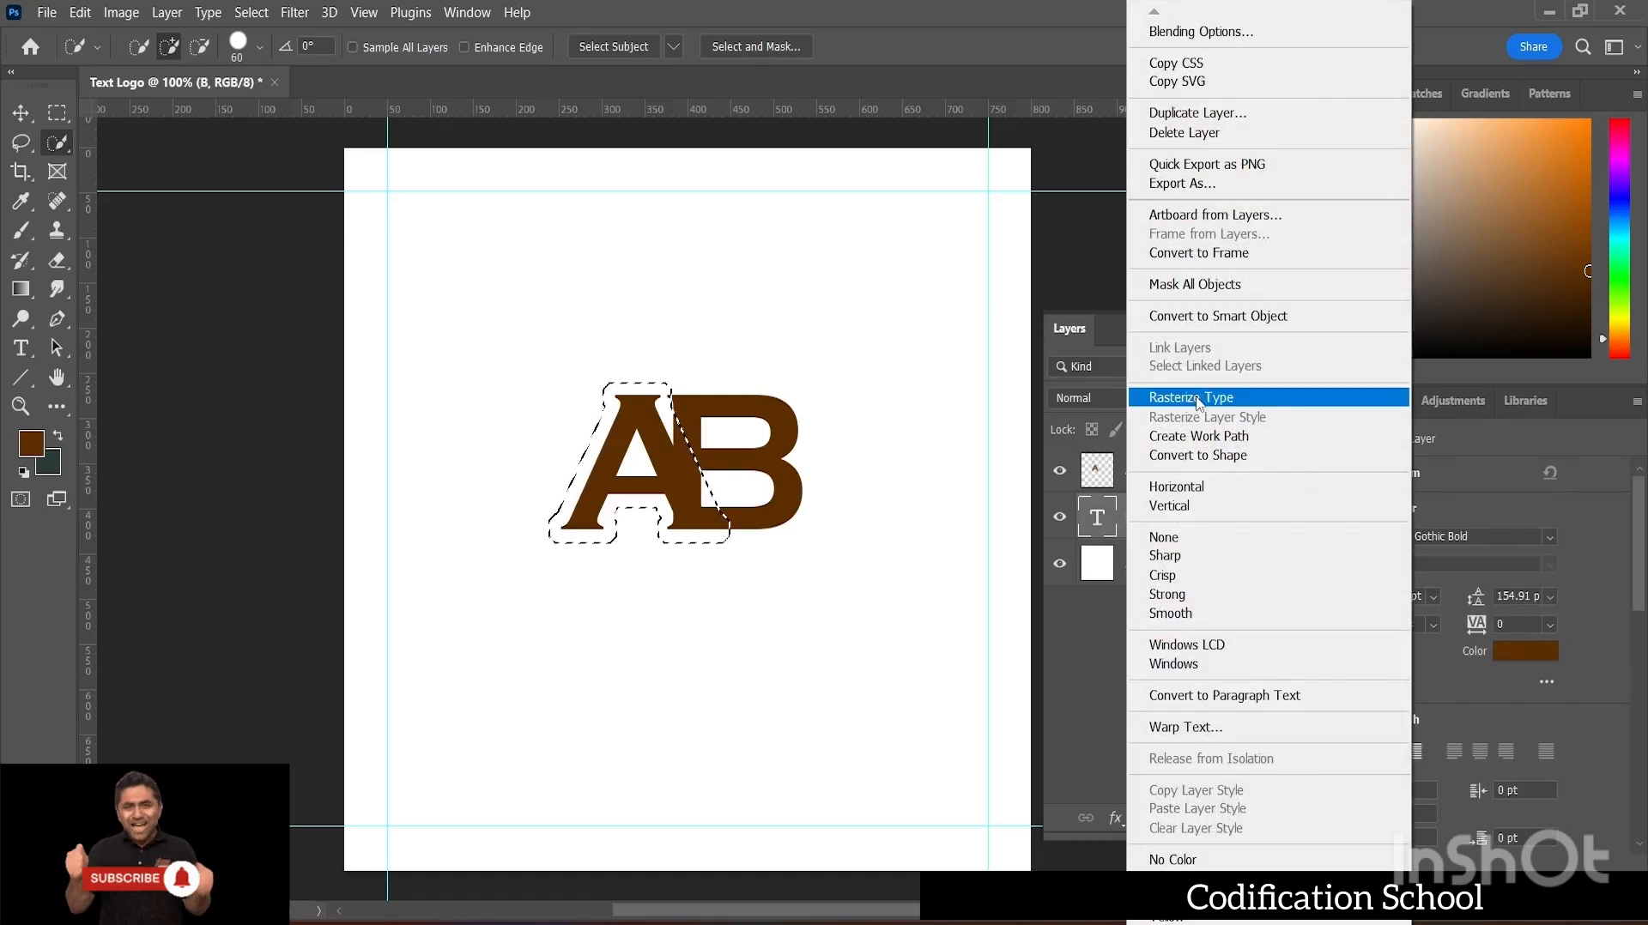
click(1199, 401)
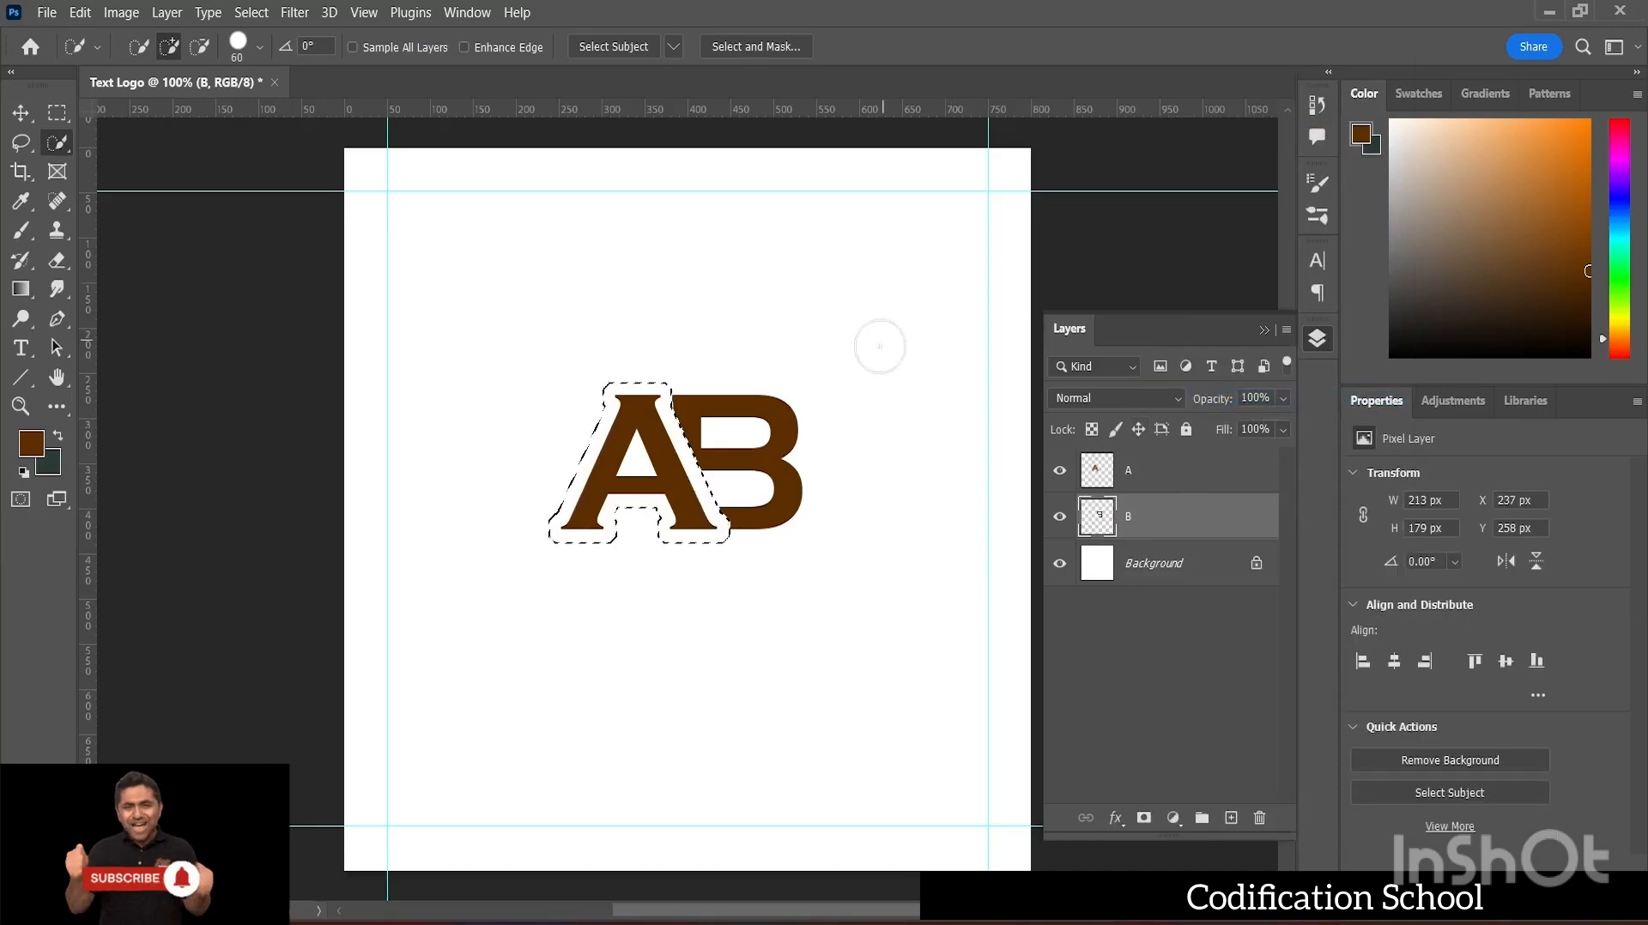
key(ctrl+d)
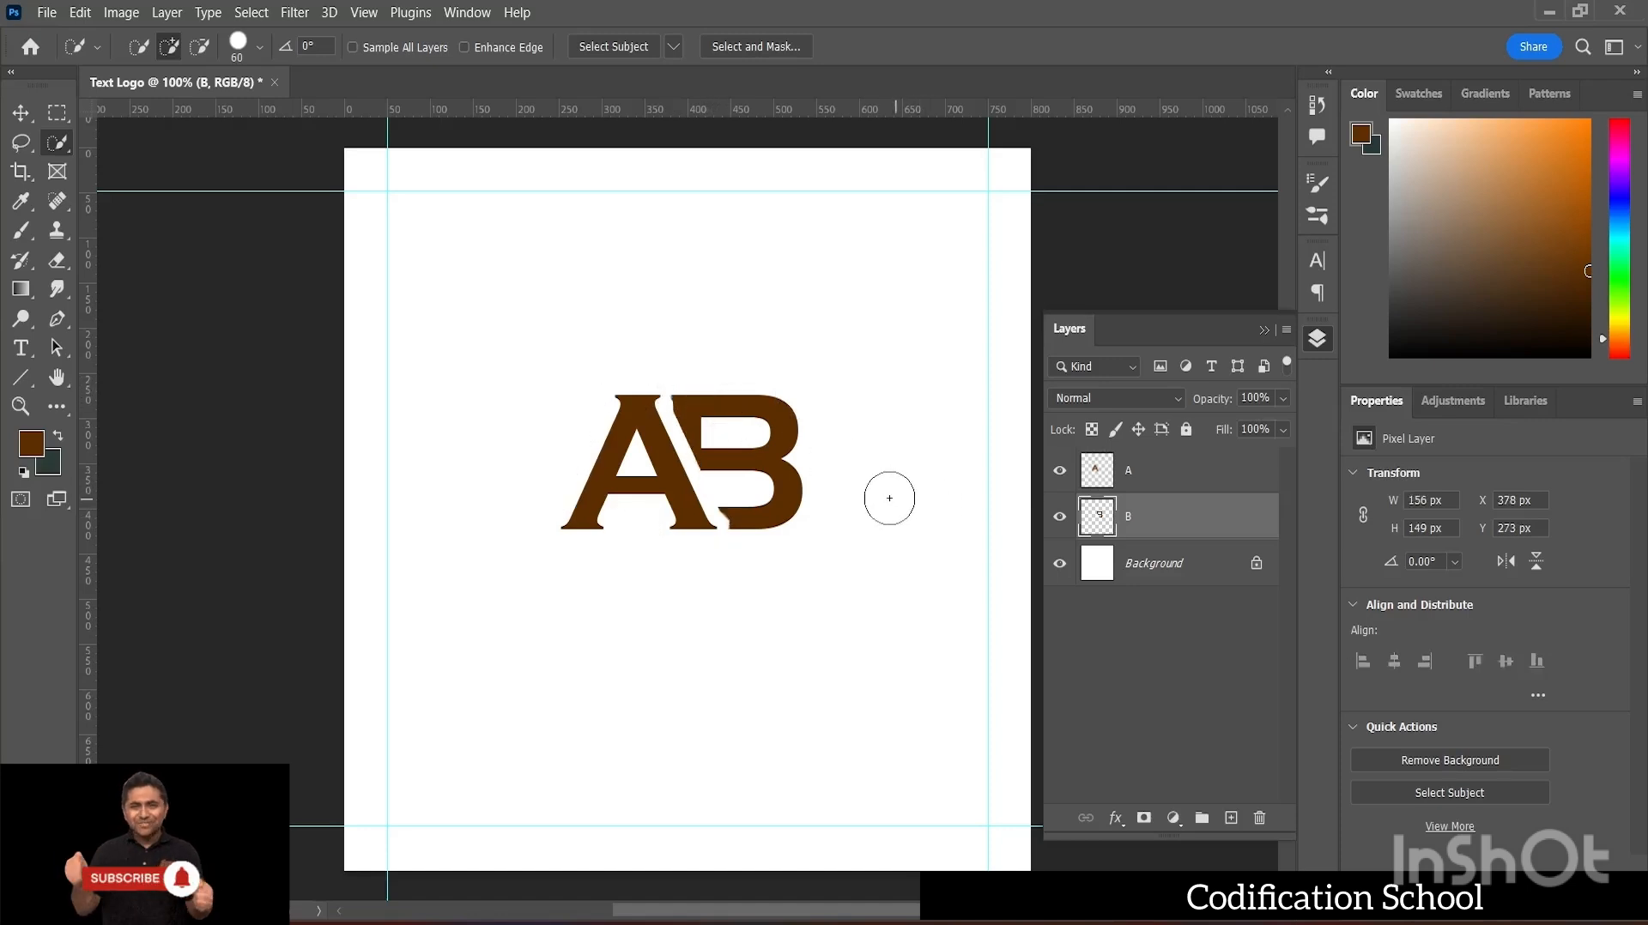
- Move the A slightly closer to the B, to X 261 px and Y 273 px
click(21, 112)
click(661, 456)
mouse_move(662, 459)
mouse_down()
mouse_move(713, 457)
mouse_move(649, 456)
mouse_move(669, 456)
mouse_up()
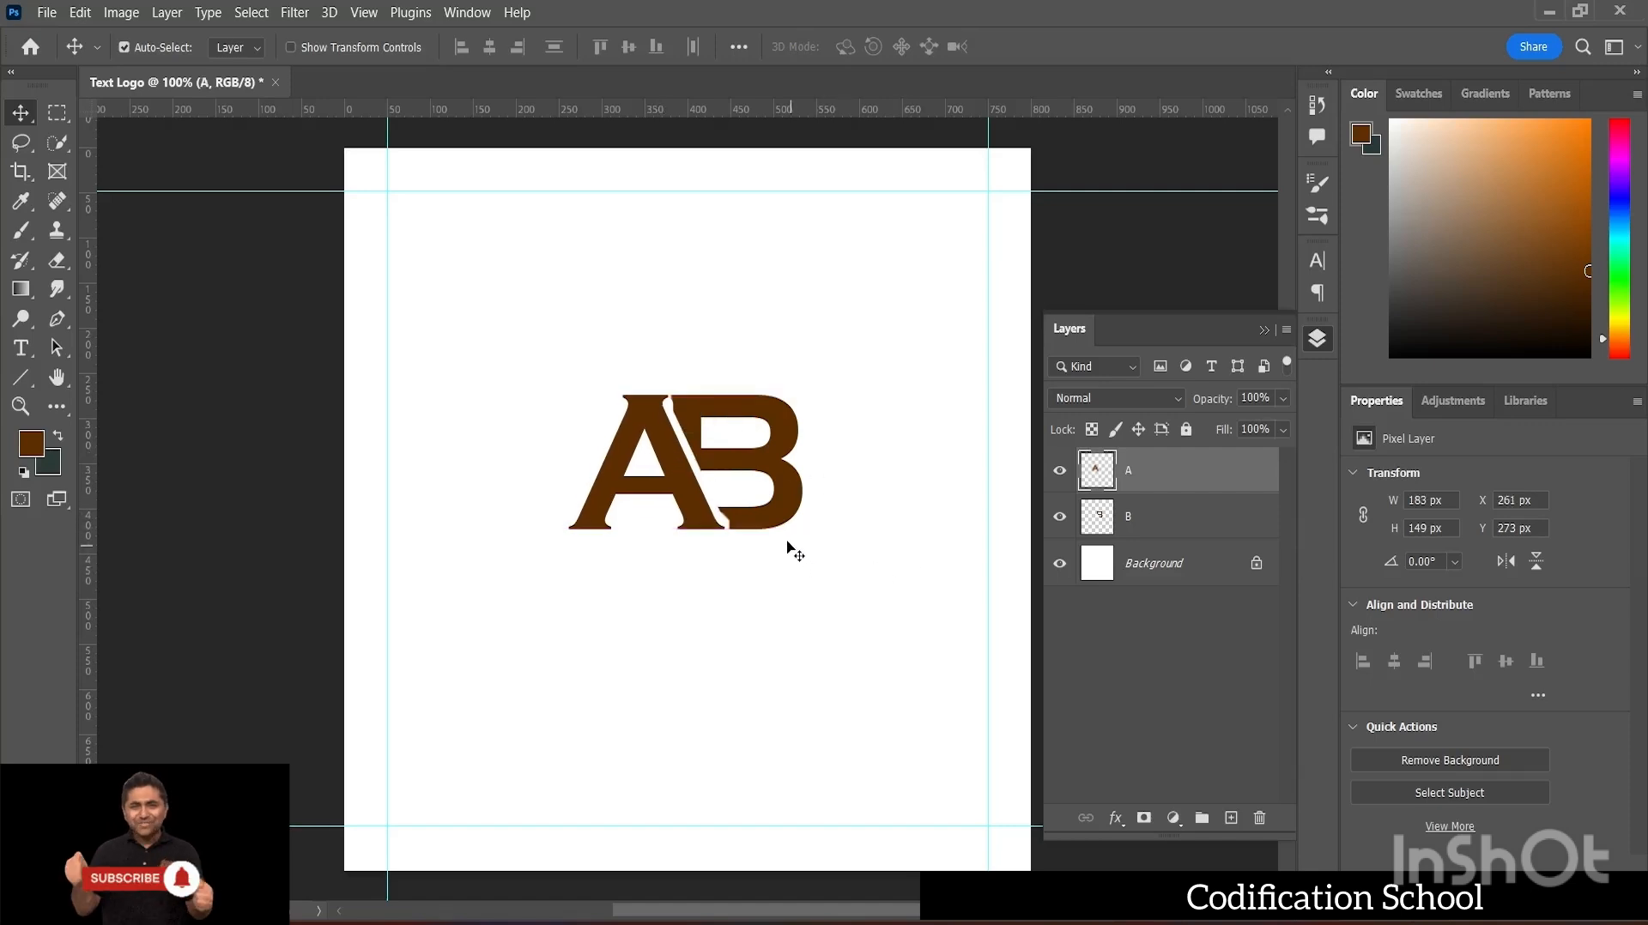
scroll(824, 450, down, 3)
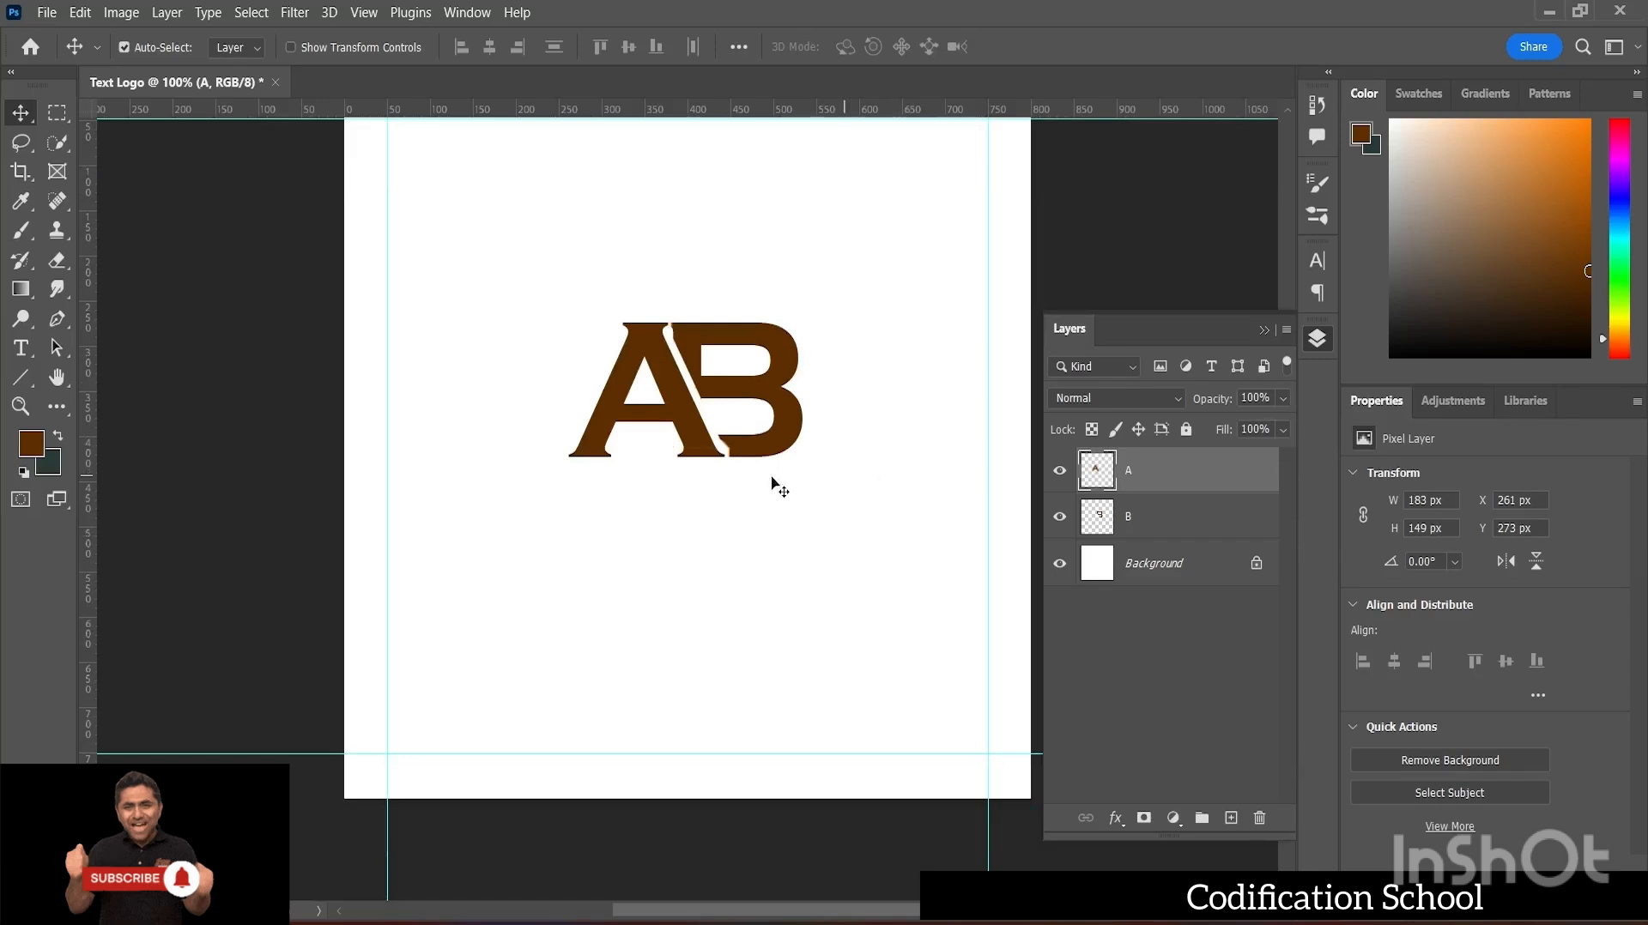
drag(669, 405, 674, 407)
ctrl+click(905, 468)
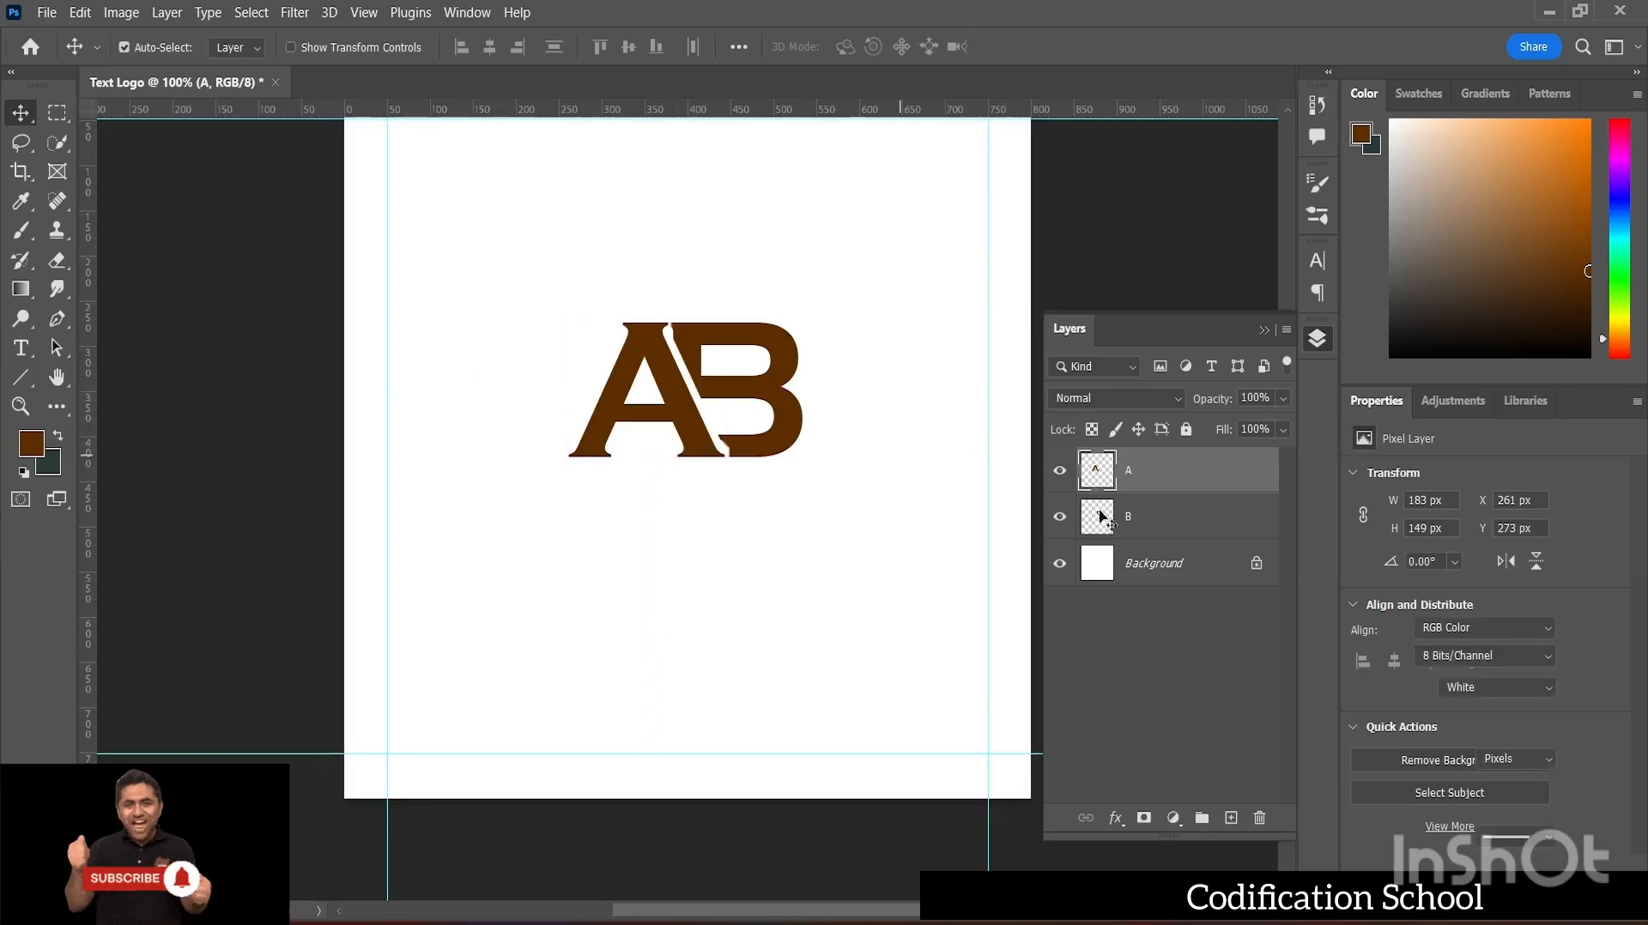
- Delete a rectangular strip about 10 x 37 px from the B's lower bar, beside the A's right foot
click(1155, 531)
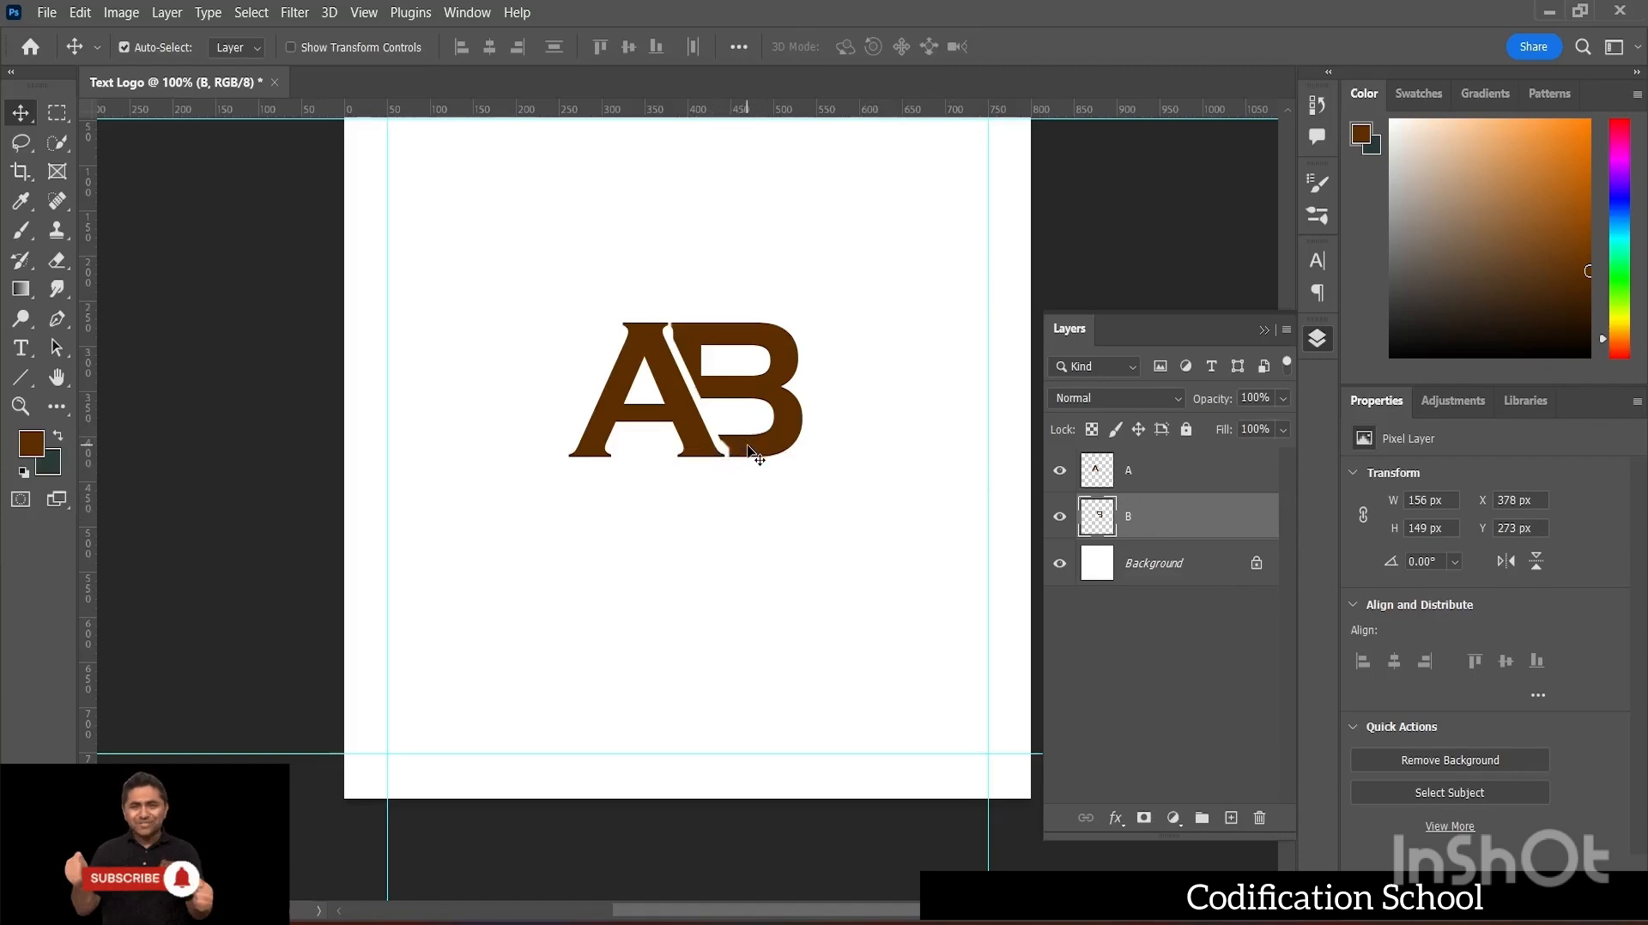
scroll(699, 534, up, 1)
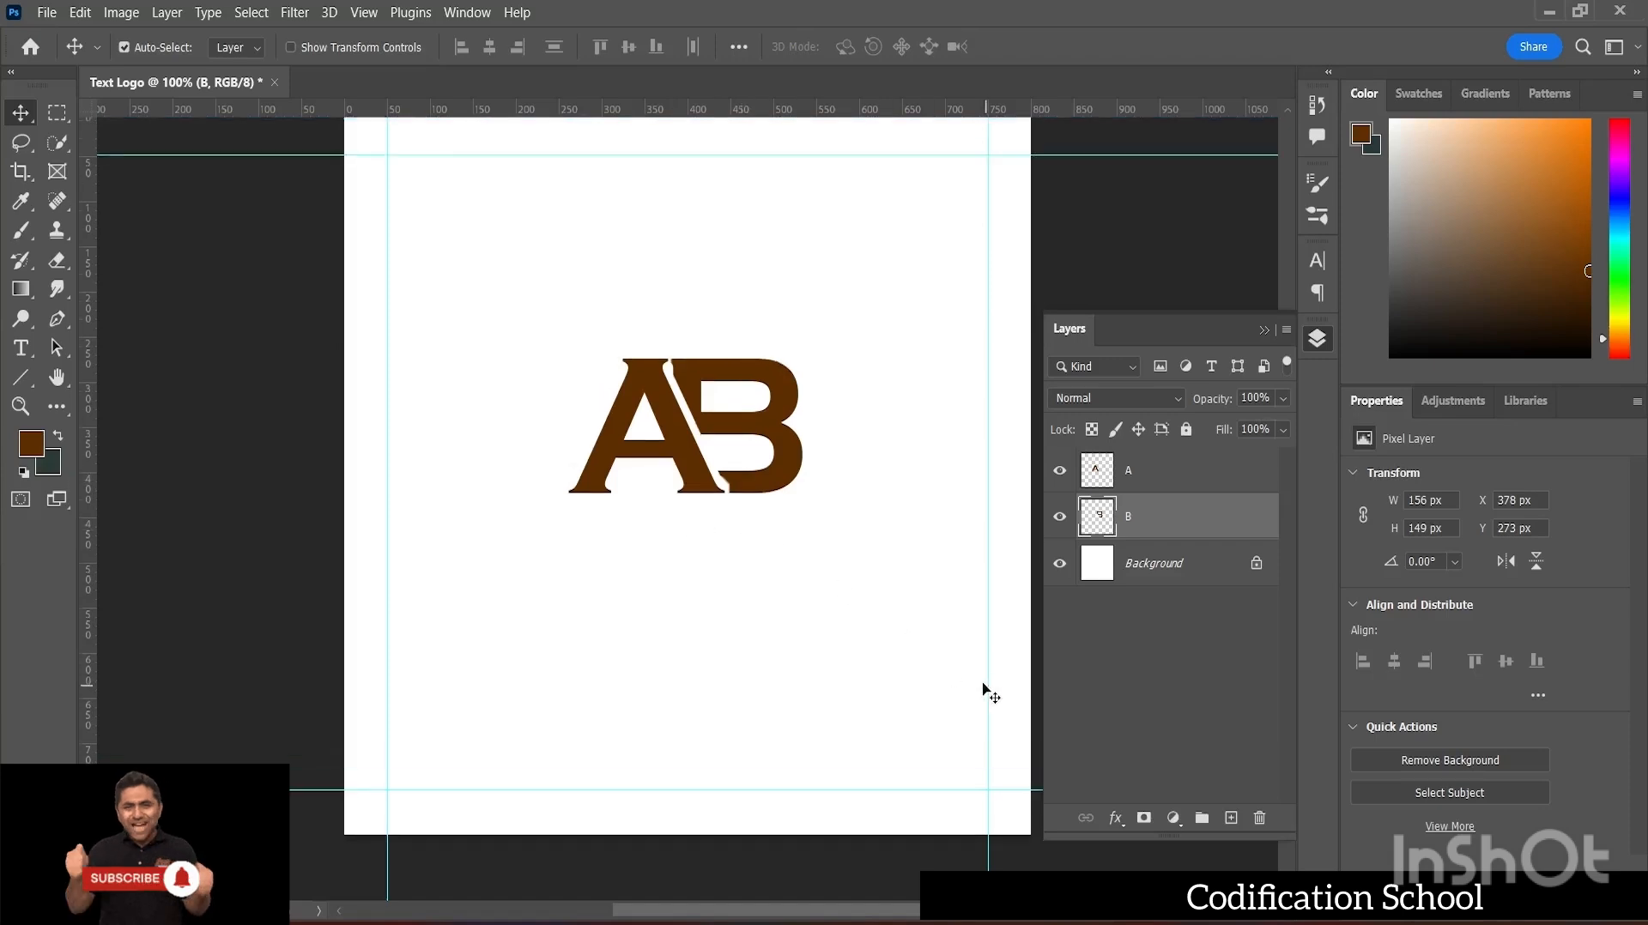
key(ctrl)
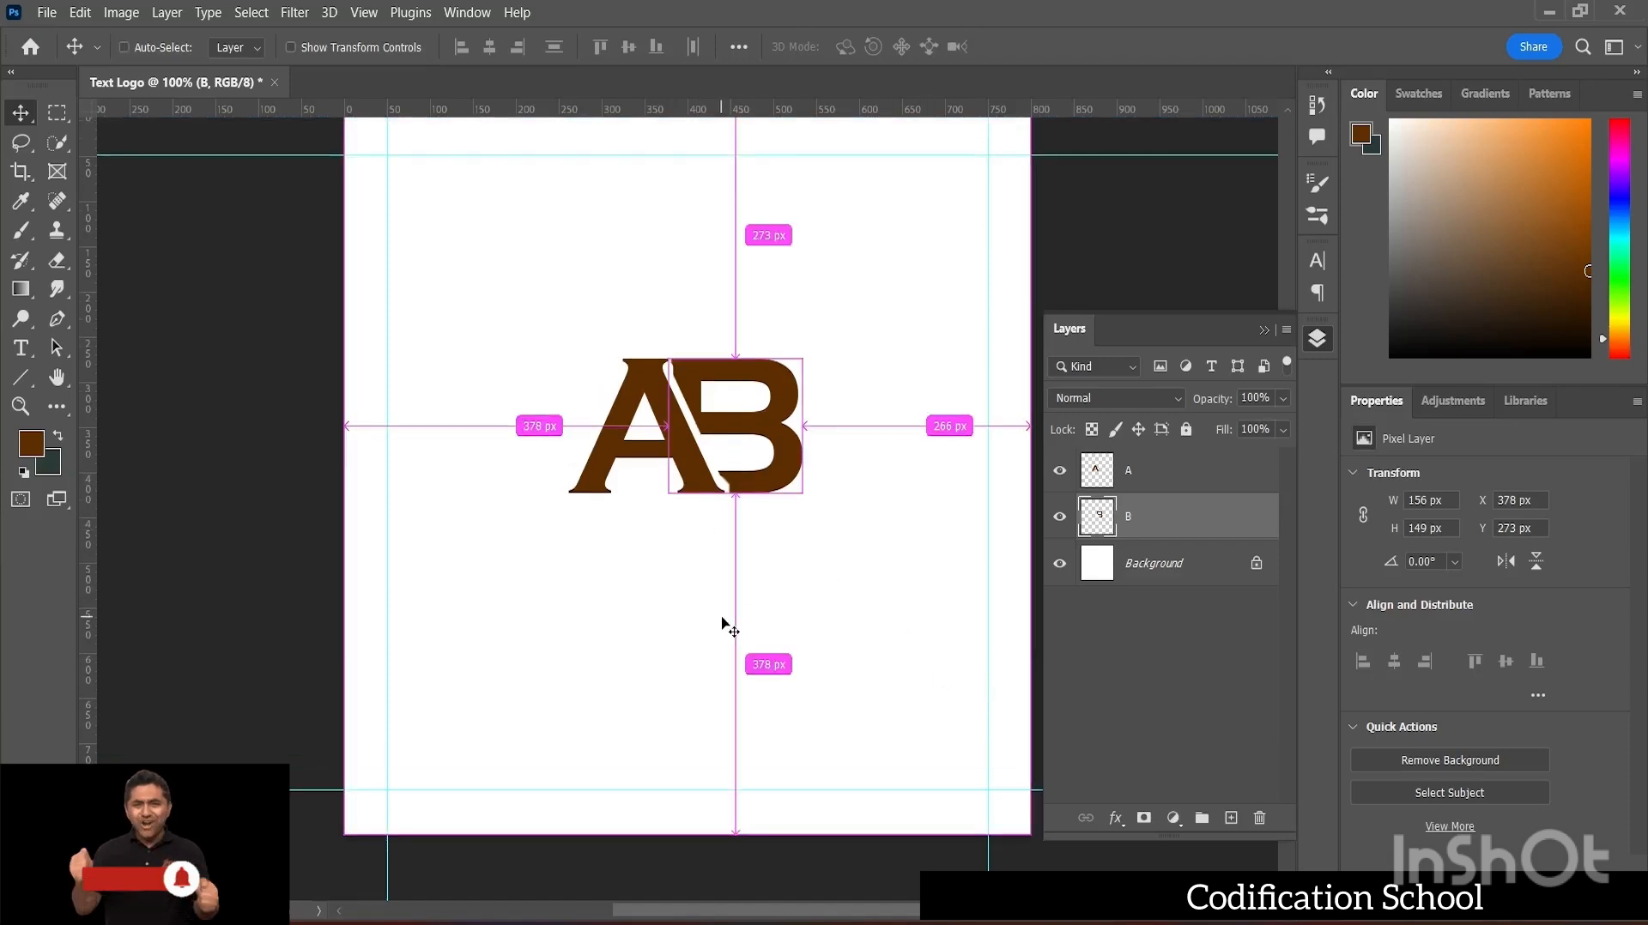
scroll(722, 619, up, 2)
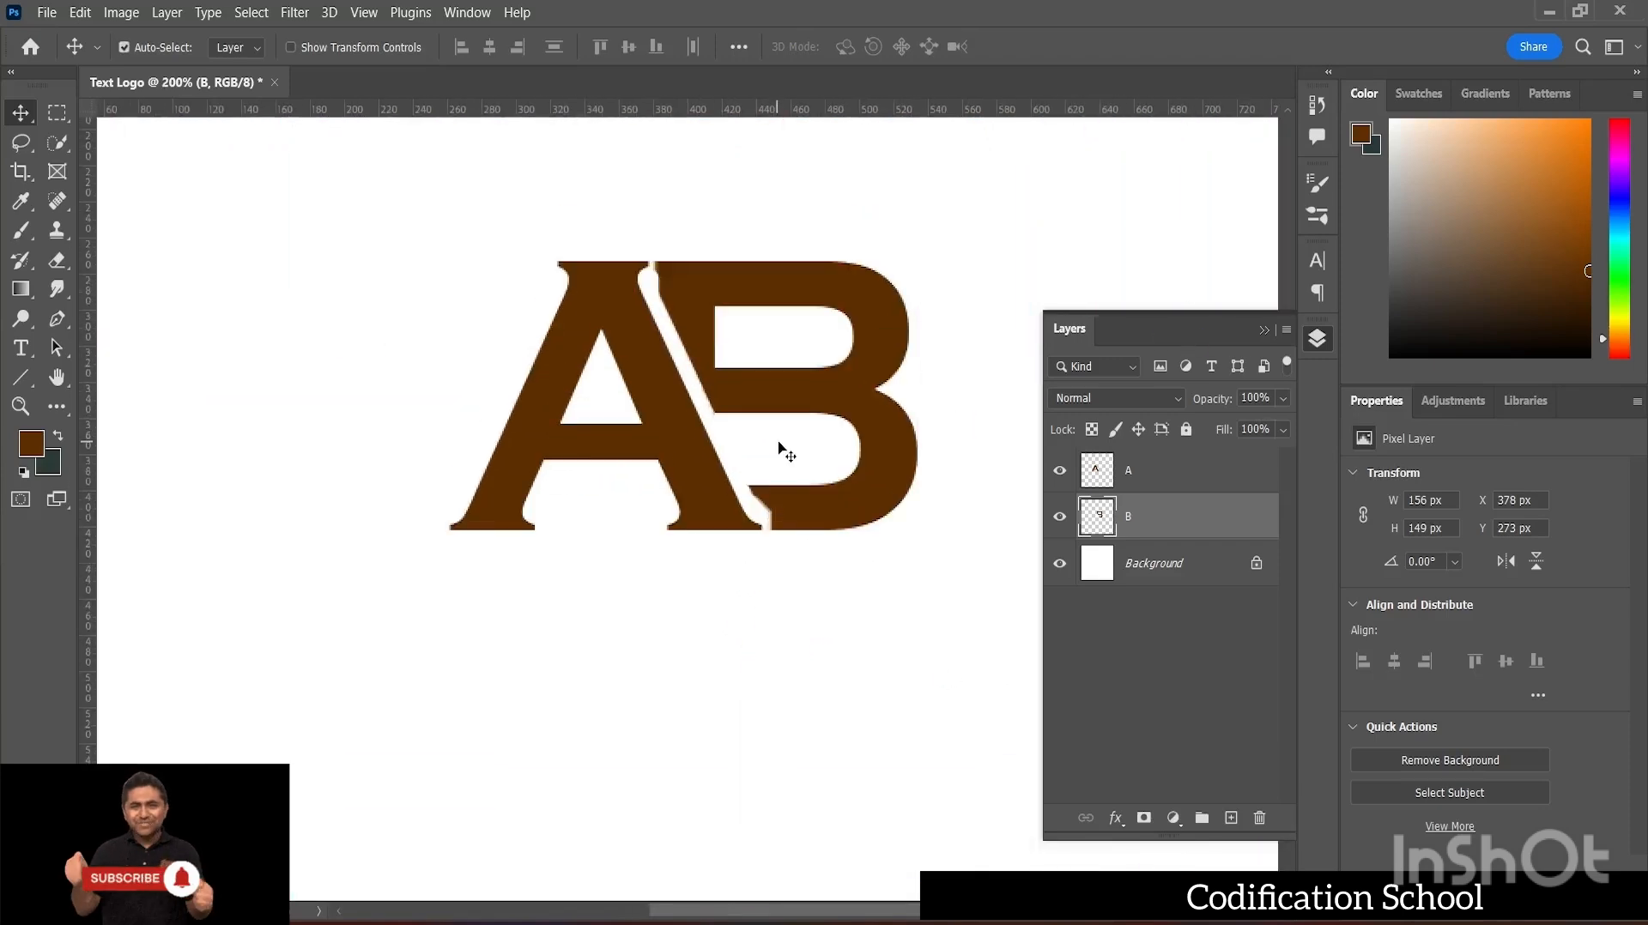
scroll(783, 450, up, 1)
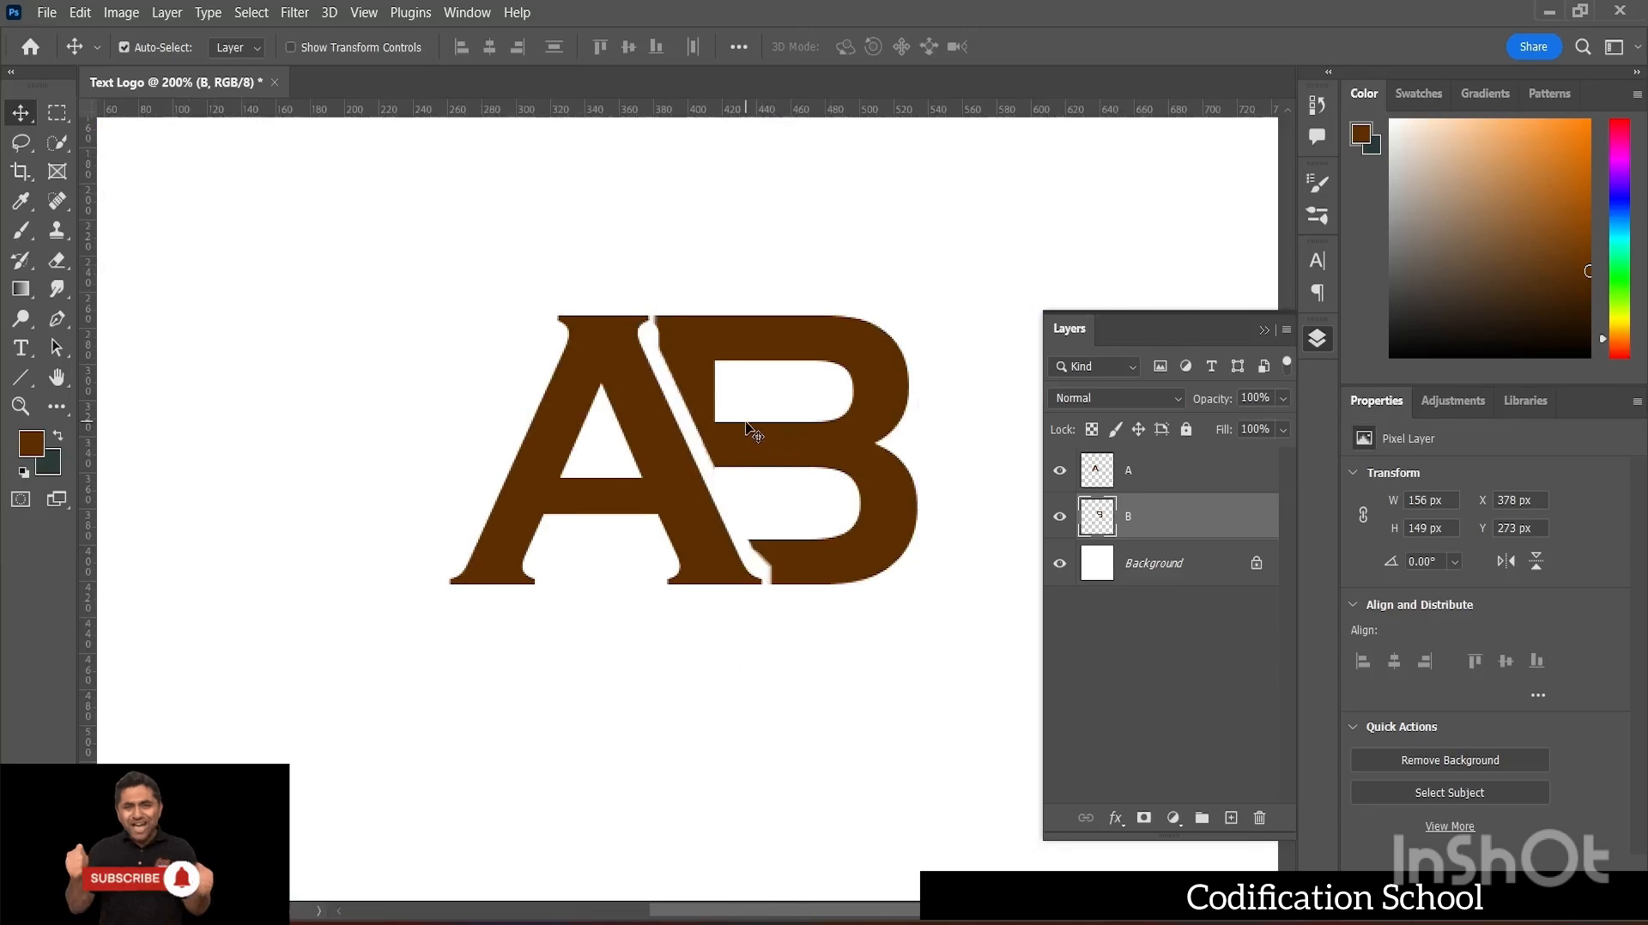
click(58, 114)
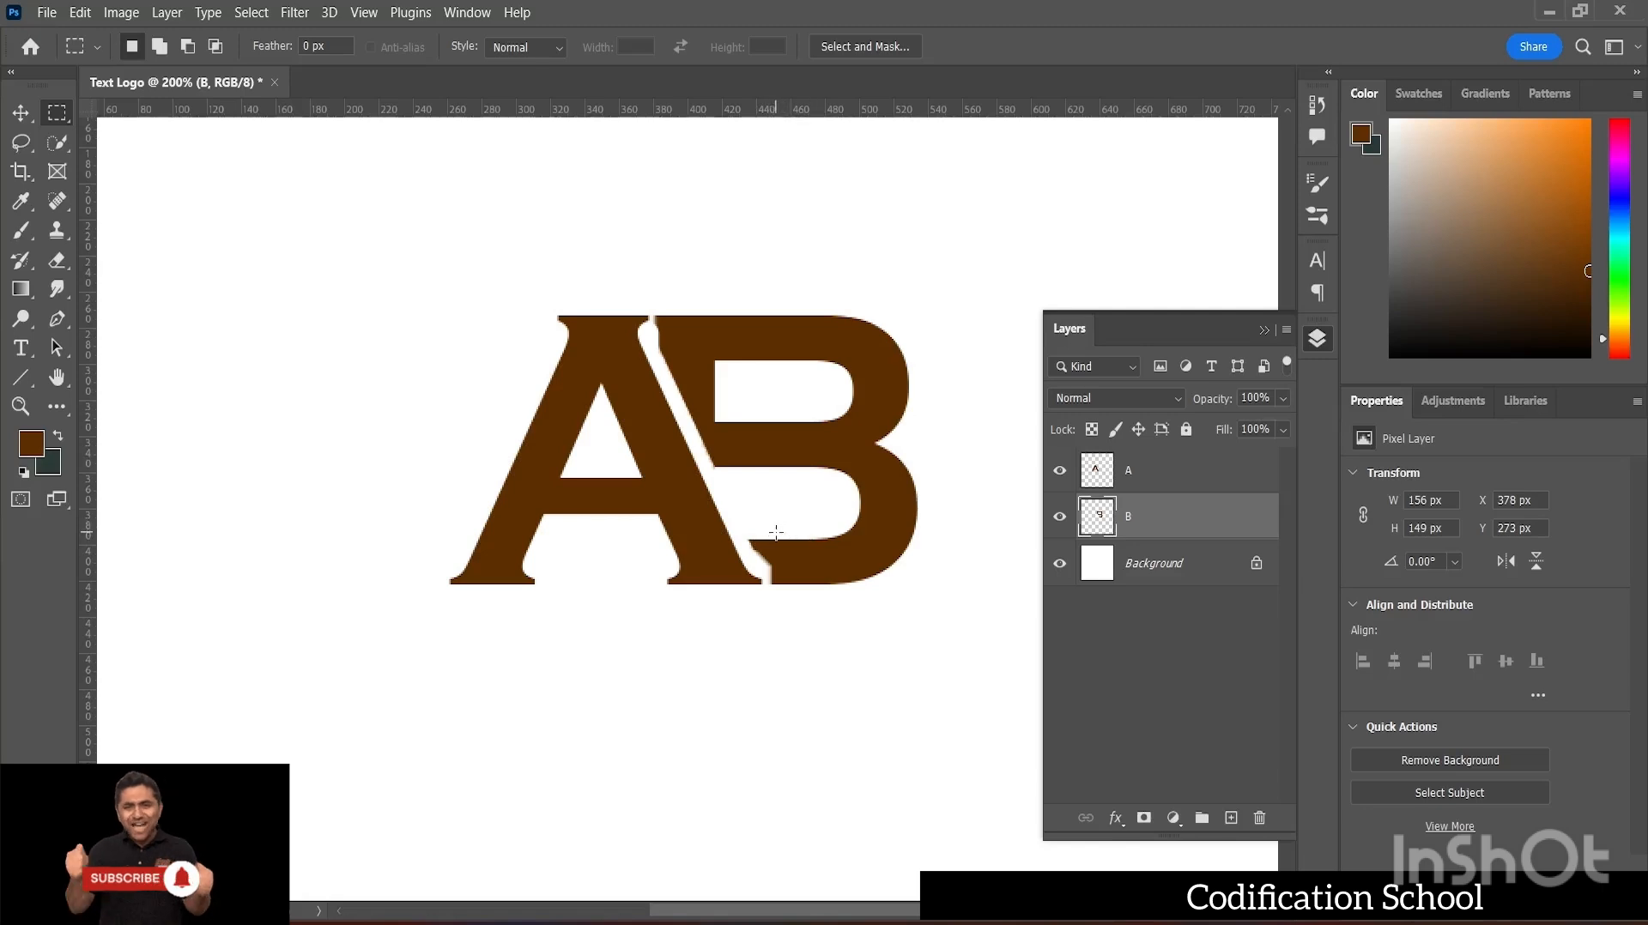
drag(776, 532, 791, 596)
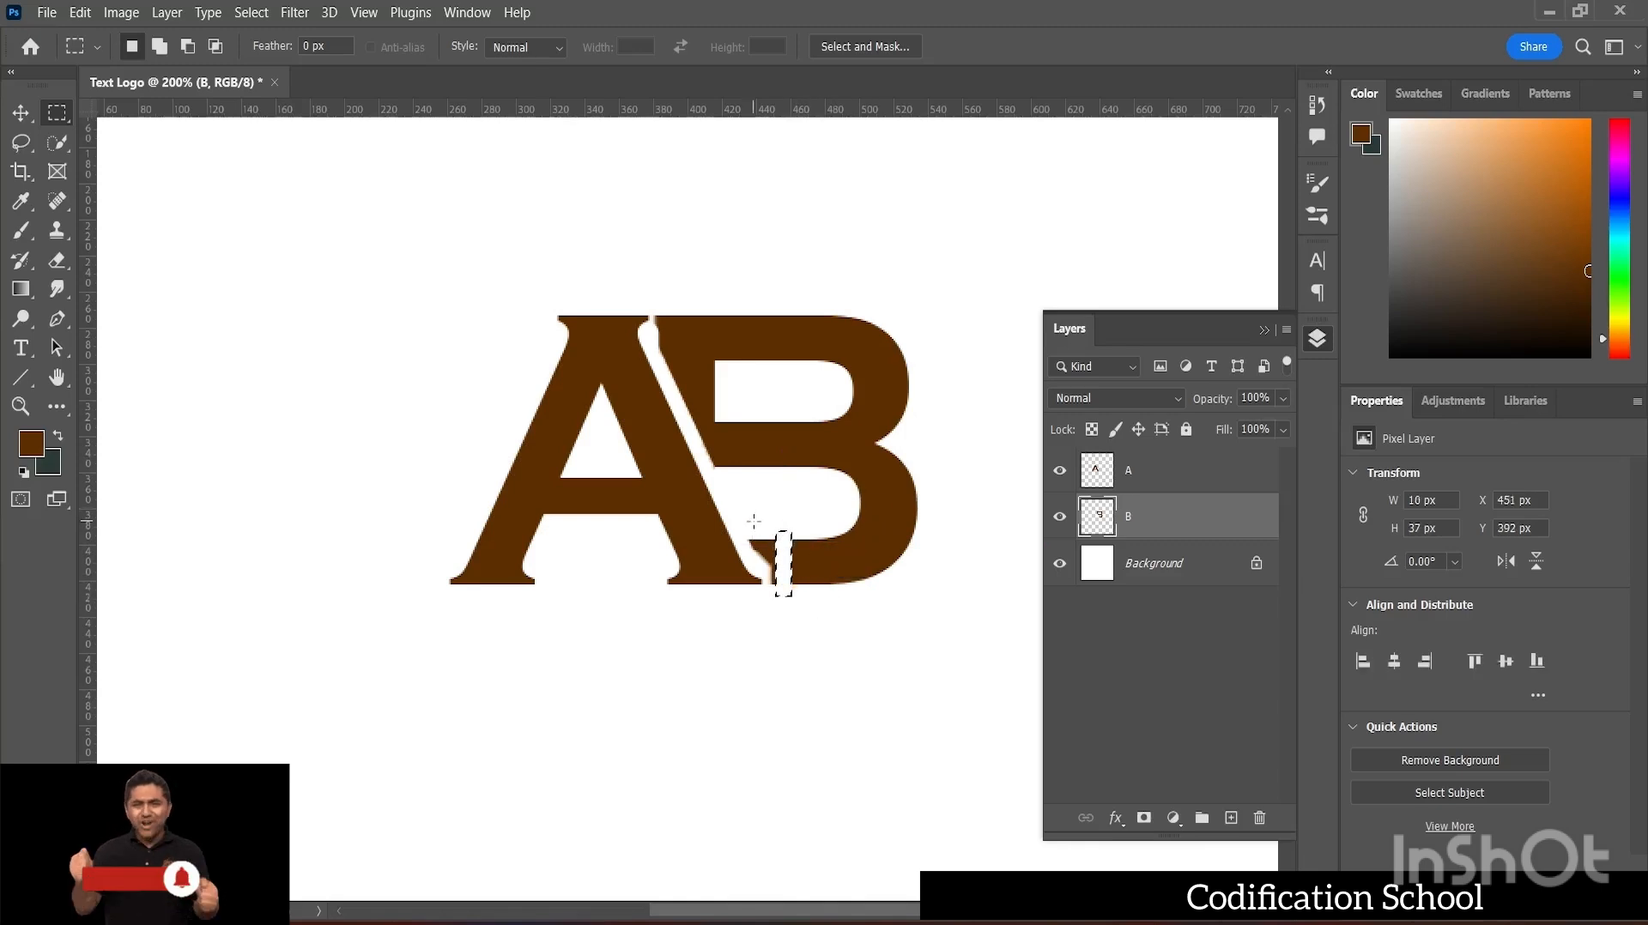
key(Delete)
key(ctrl+d)
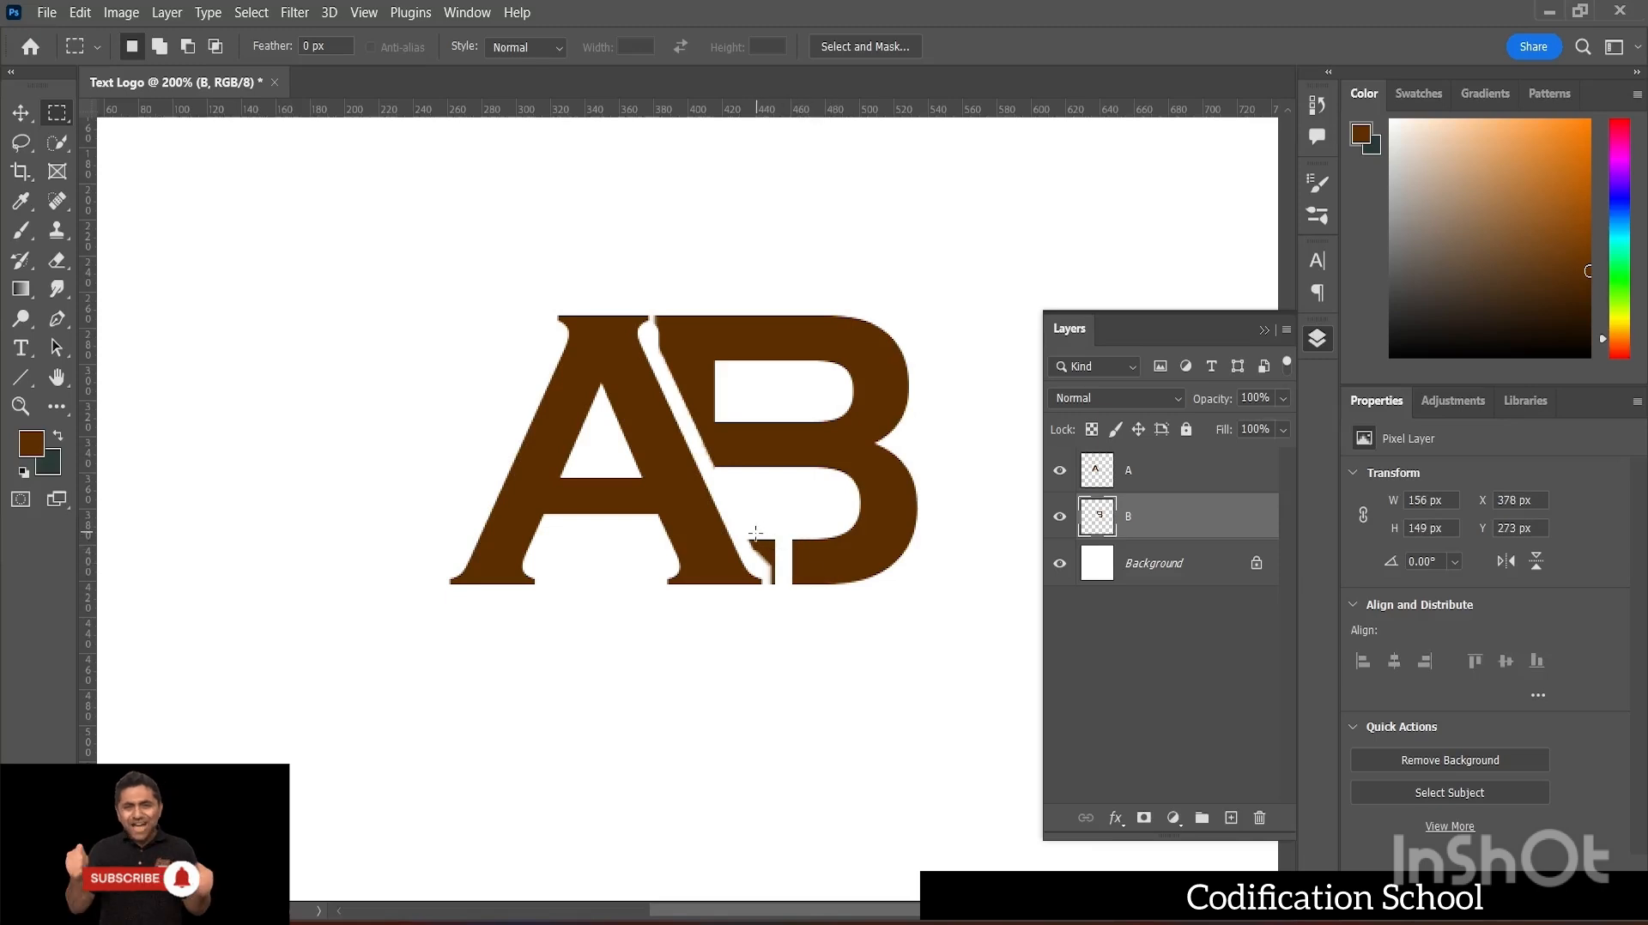
- Delete the leftover fragments of the B's lower bar beside the A's right foot using small rectangular selections, and deselect
drag(762, 549, 779, 555)
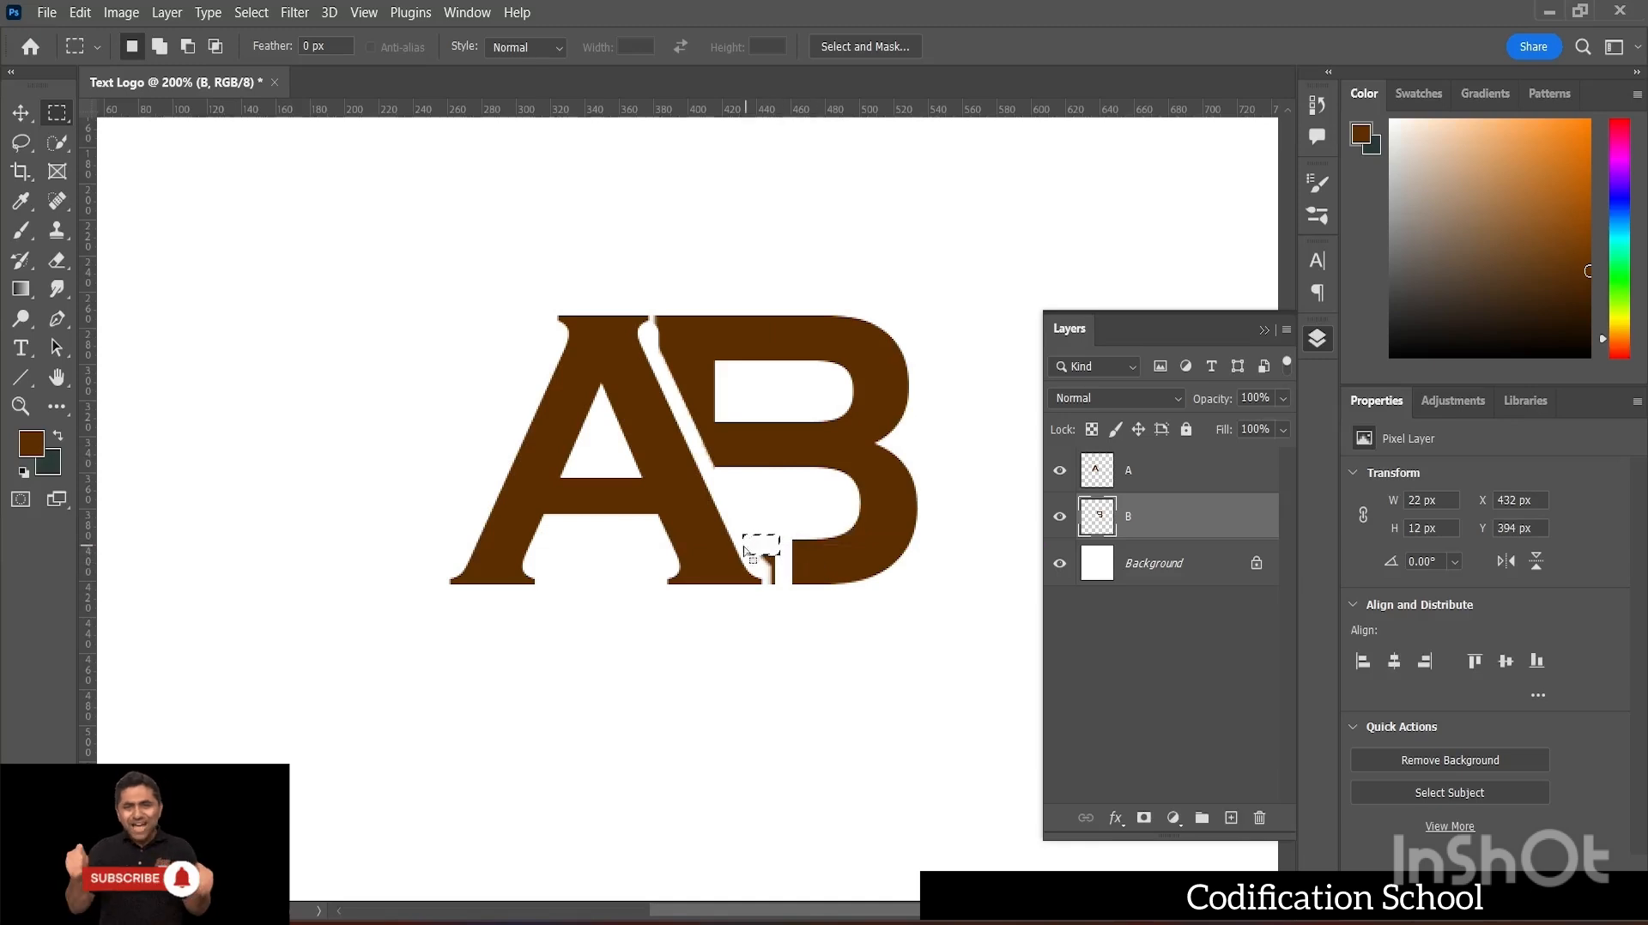
key(ctrl+d)
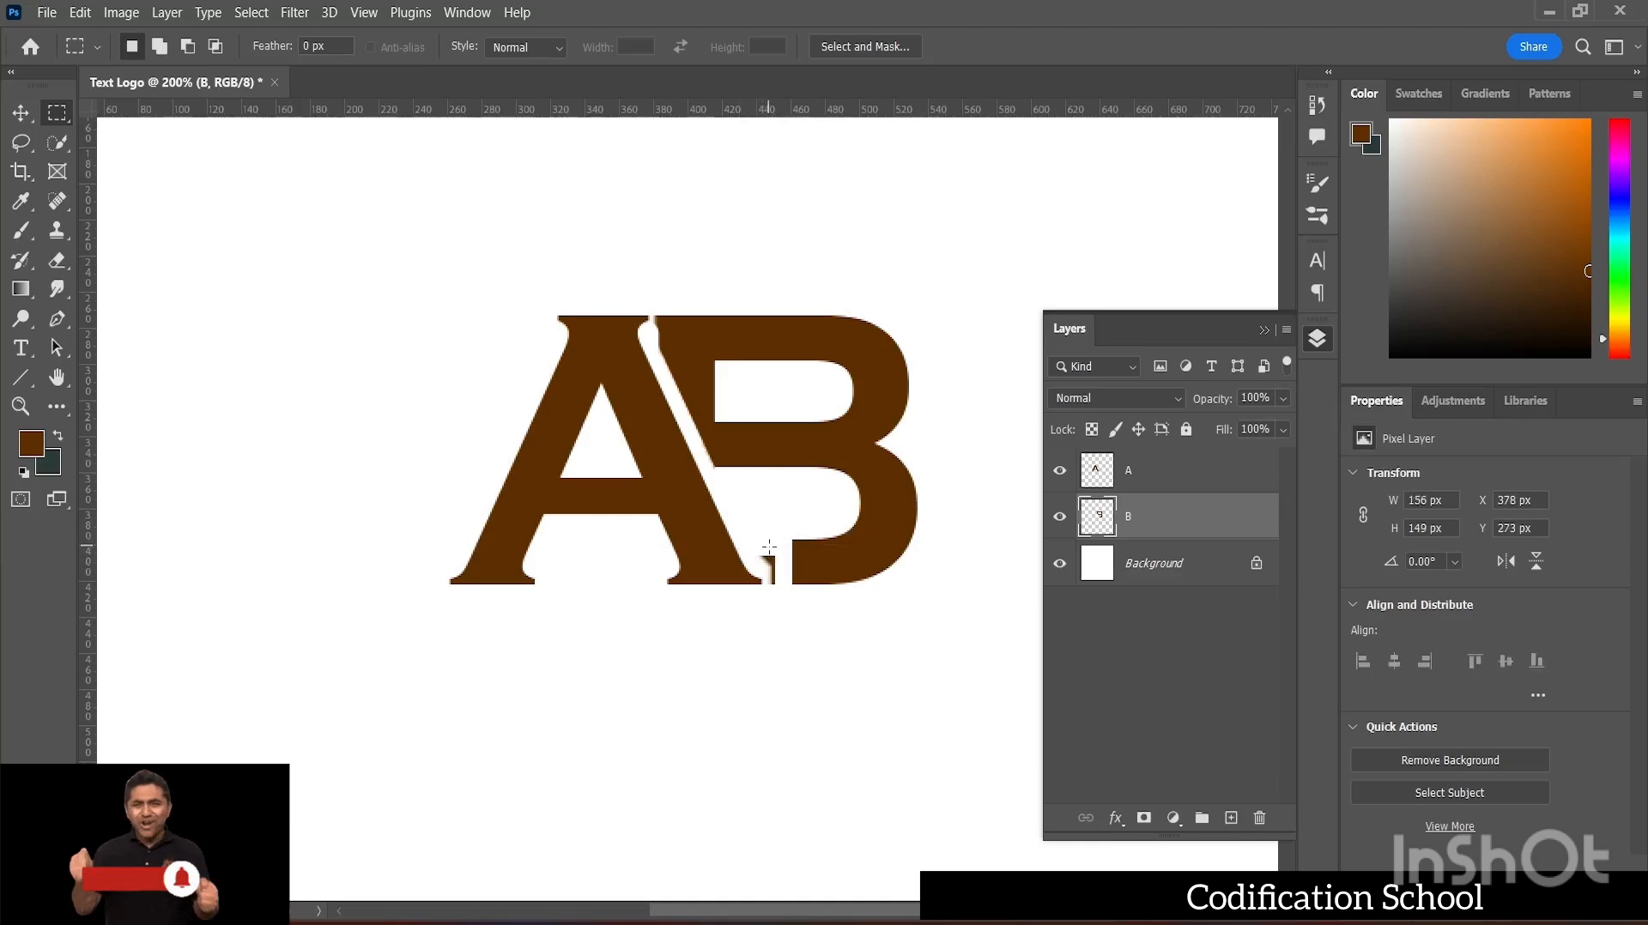
drag(763, 549, 782, 588)
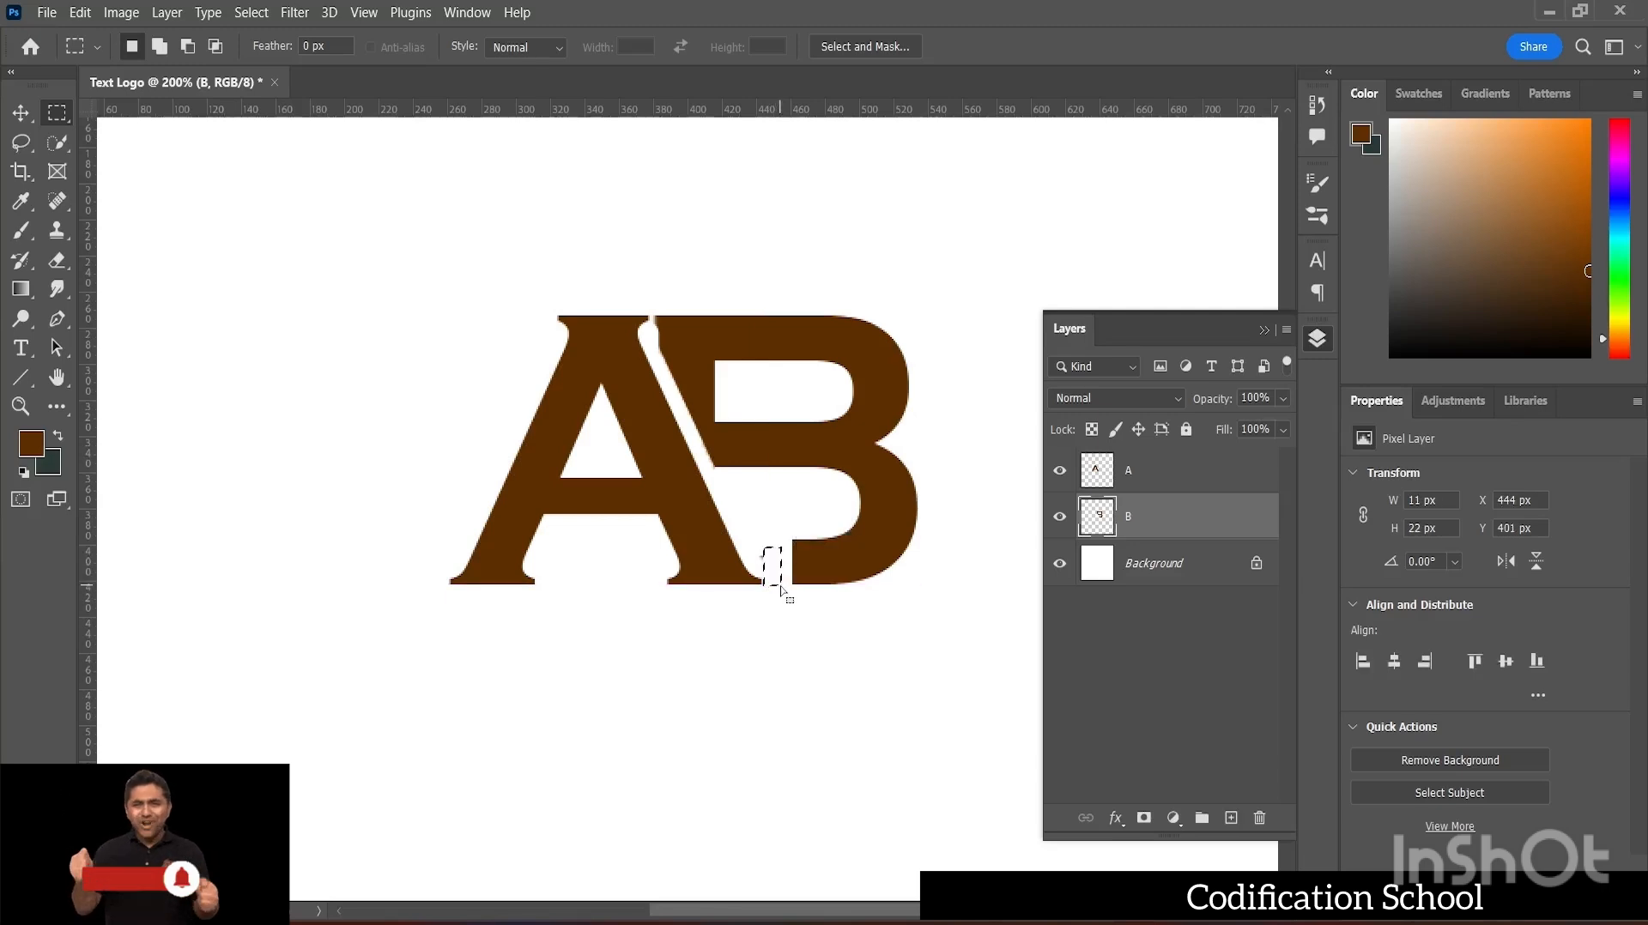
drag(755, 547, 770, 568)
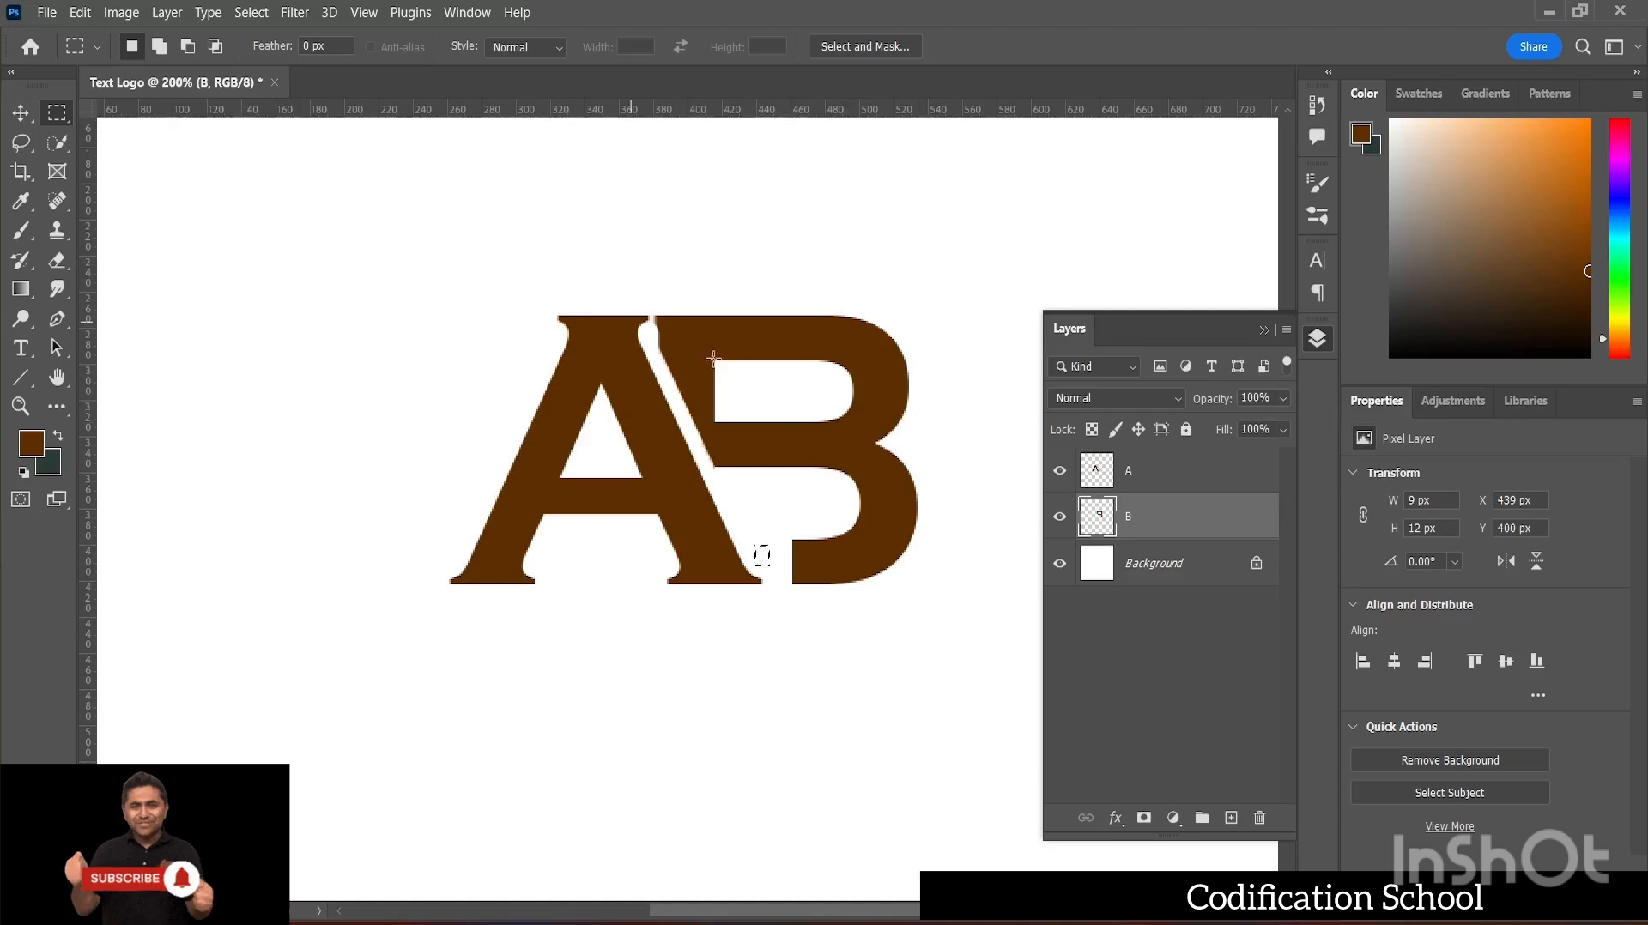
click(804, 452)
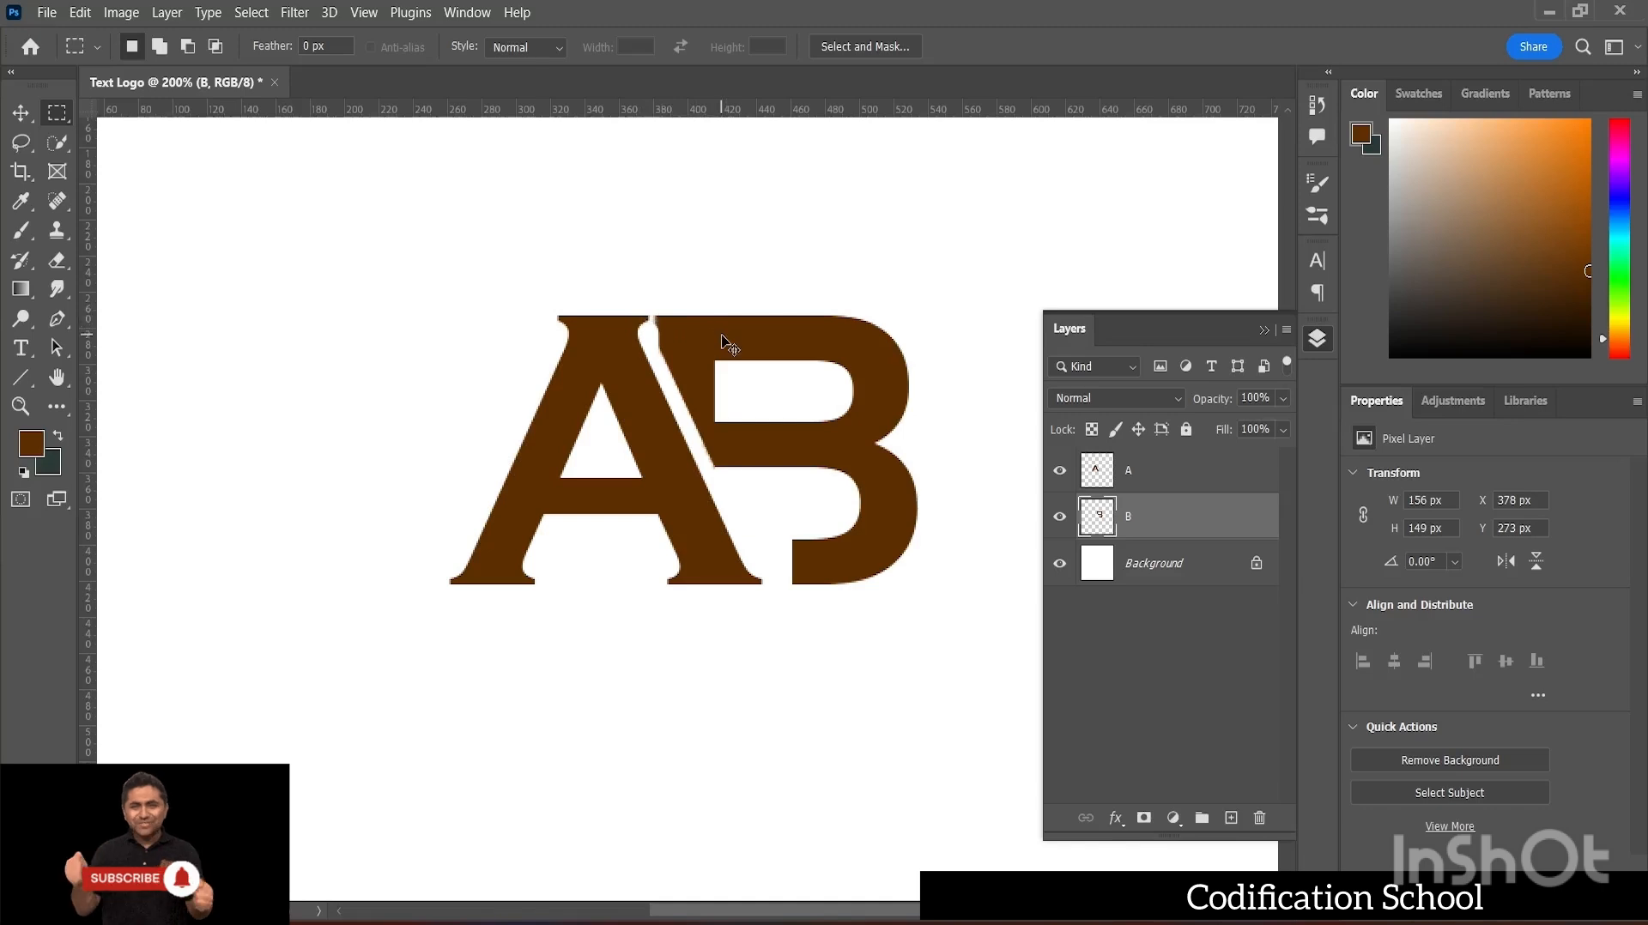
- Delete a rectangular strip about 8 x 31 px from the B's upper-left edge to straighten it, and deselect
scroll(725, 348, up, 5)
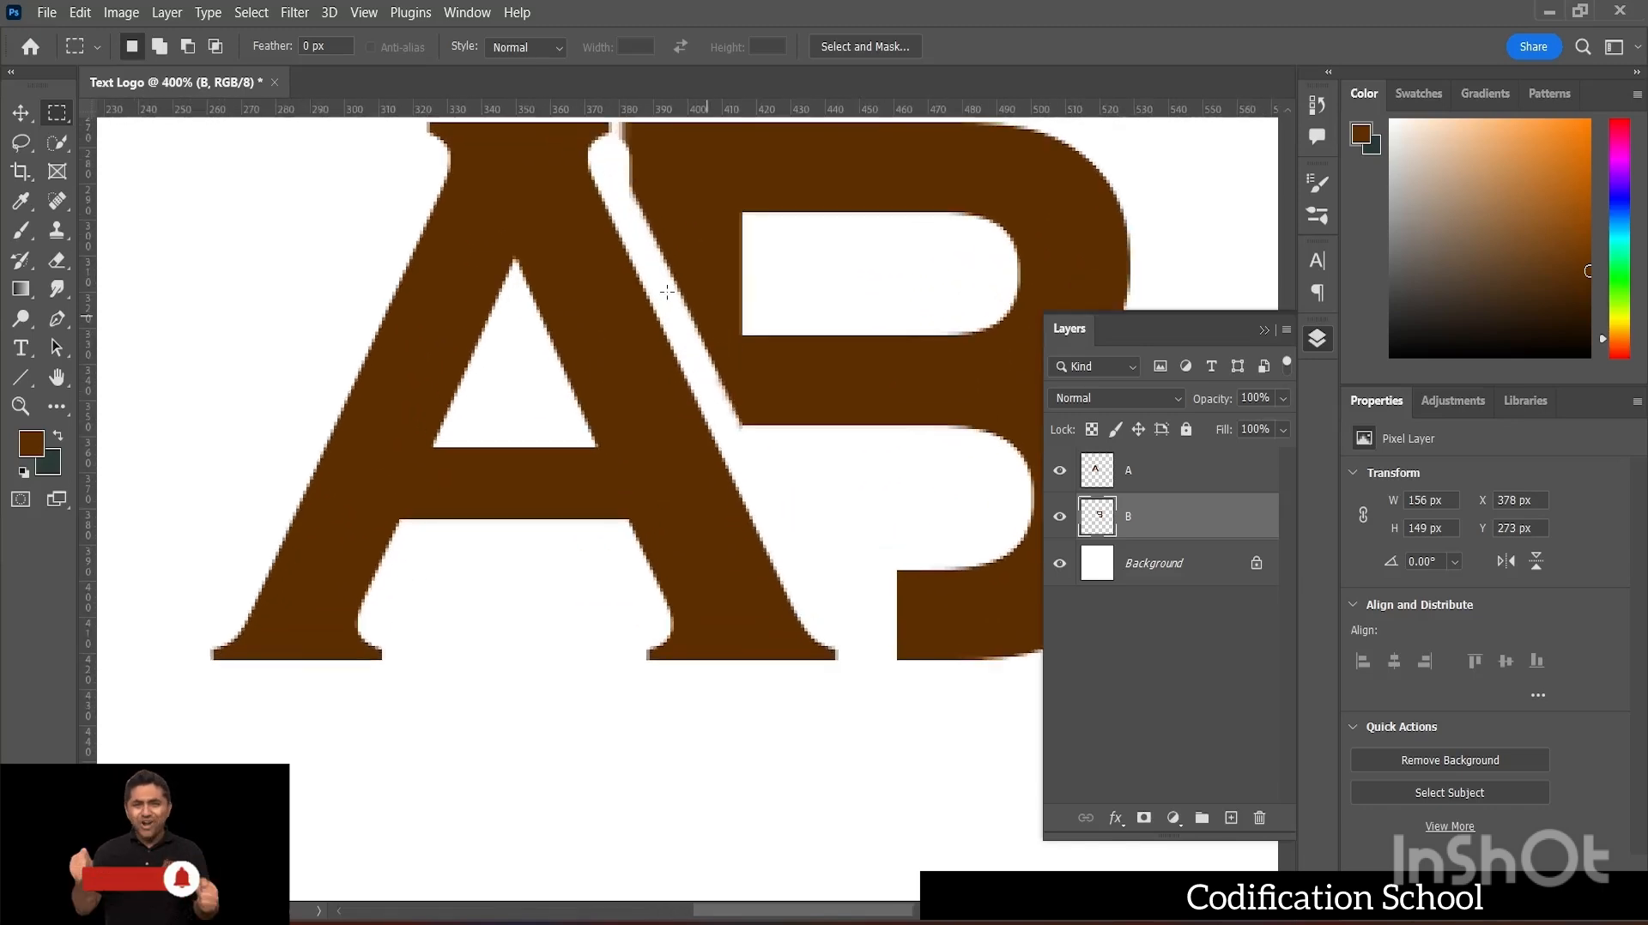
scroll(684, 298, up, 3)
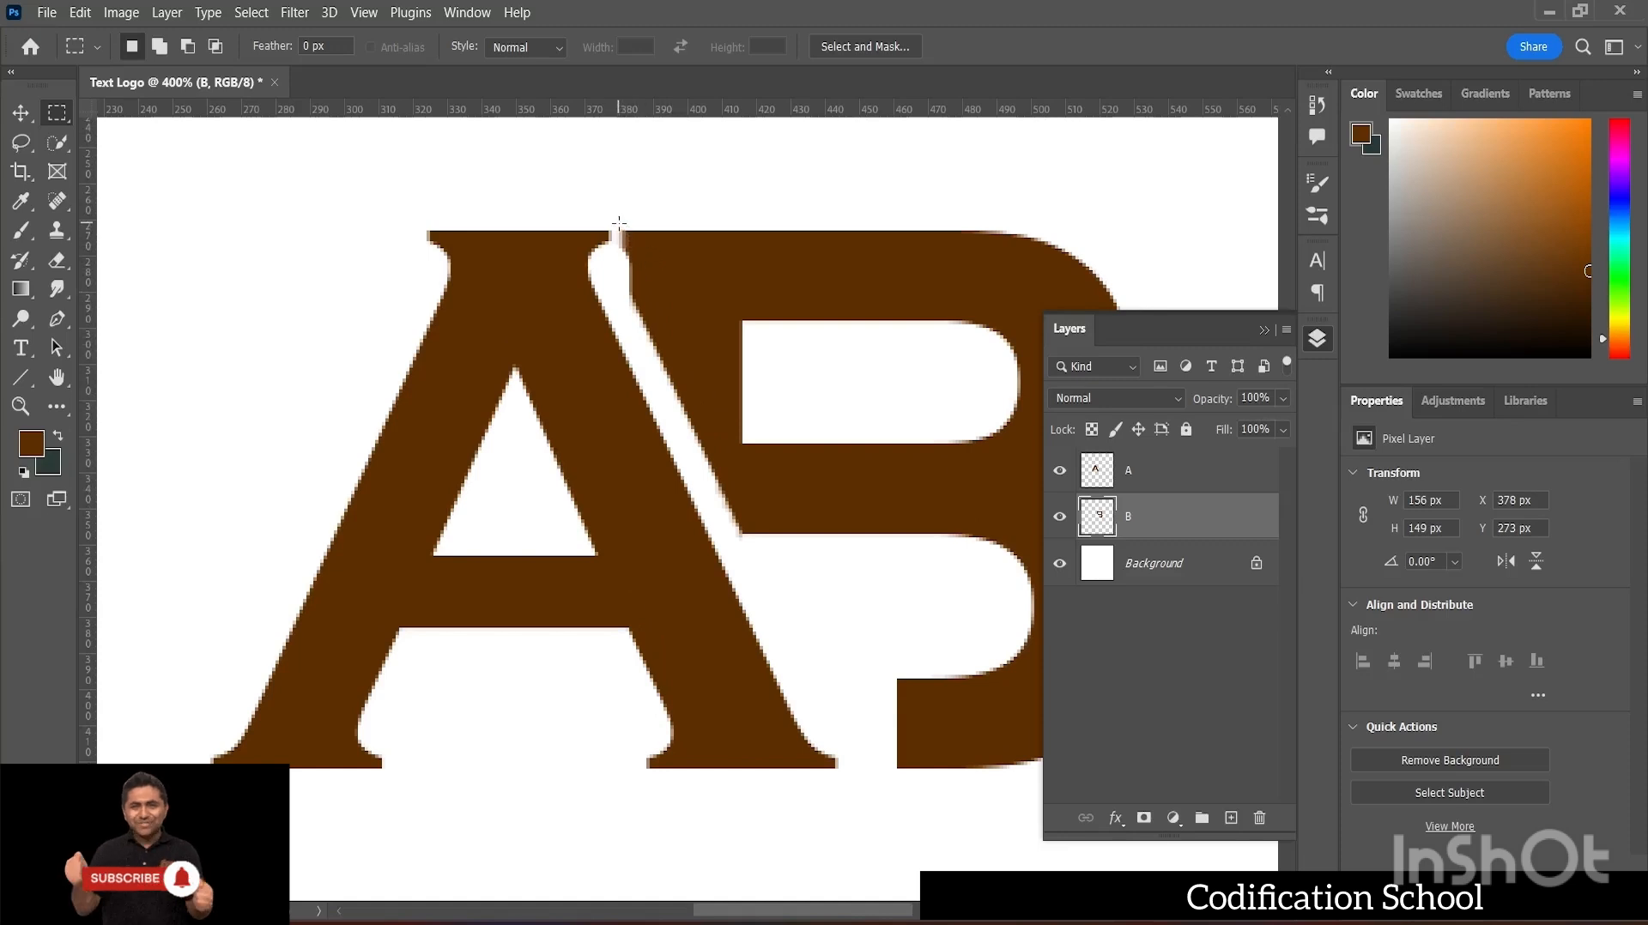
drag(621, 213, 643, 318)
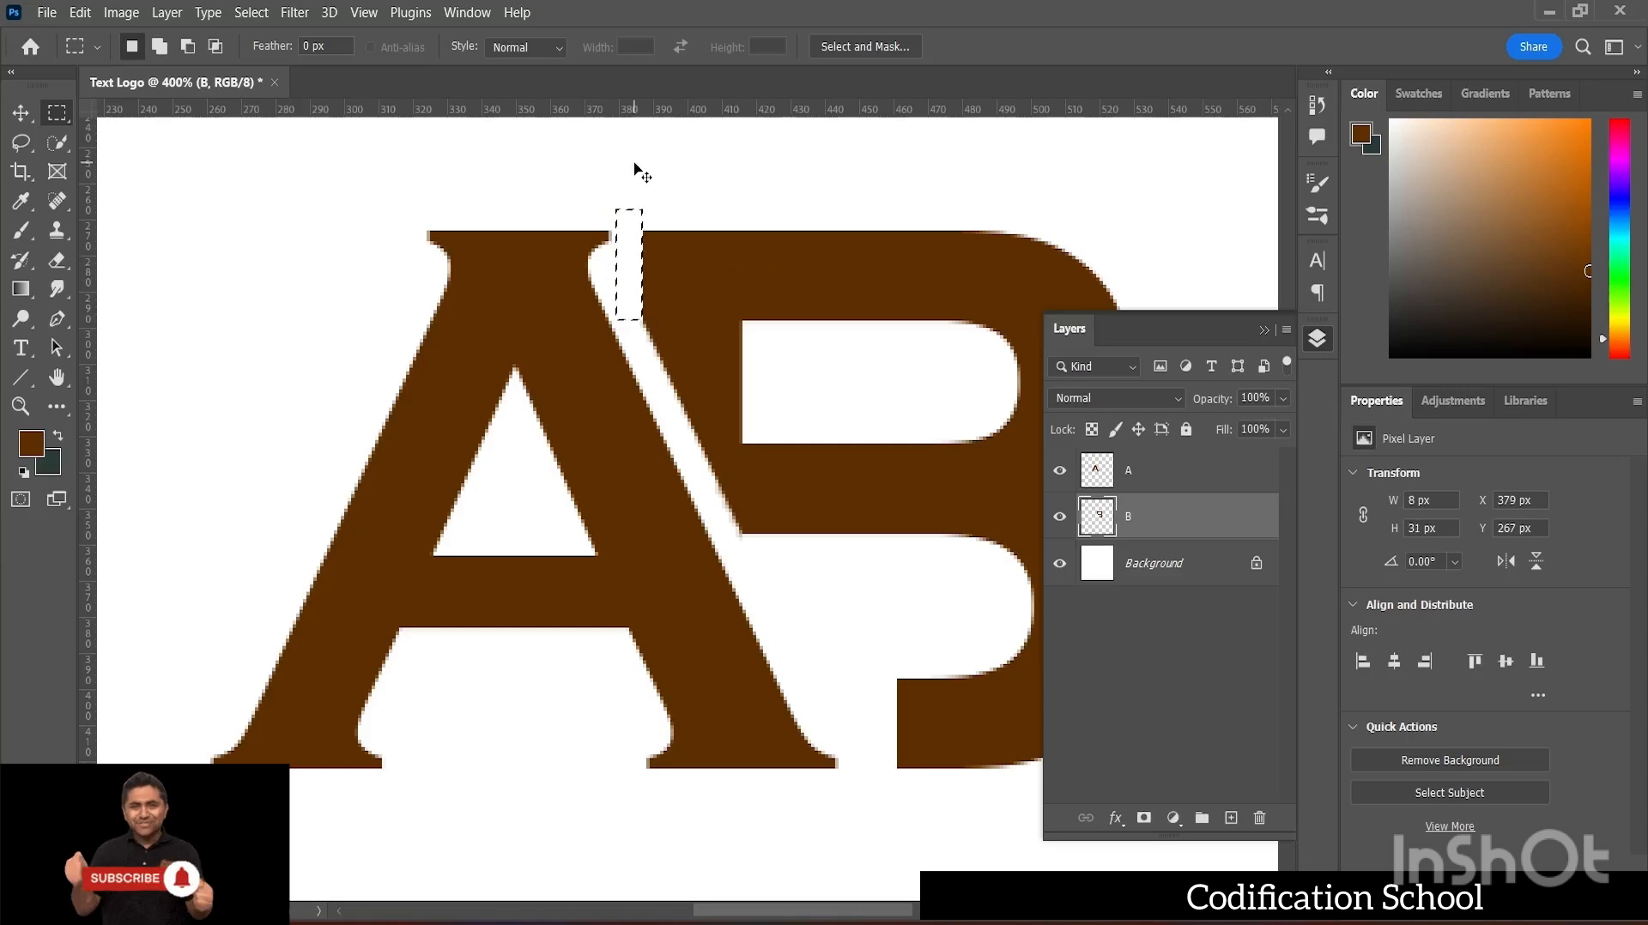
key(ctrl+d)
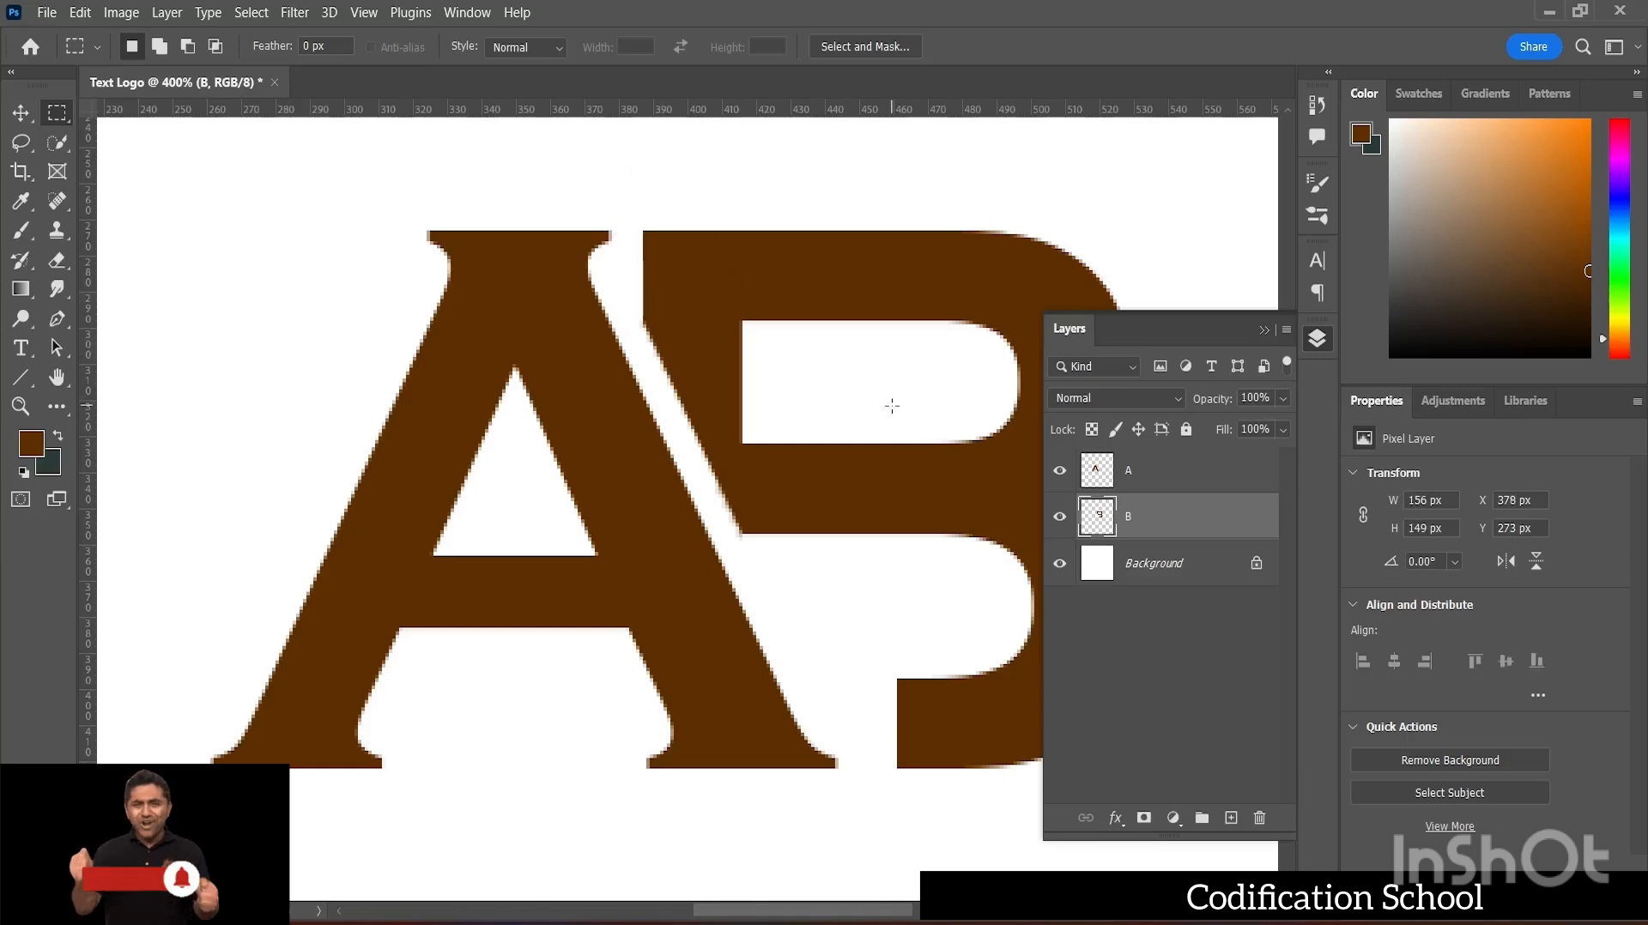
key(ctrl+minus)
key(ctrl+minus)
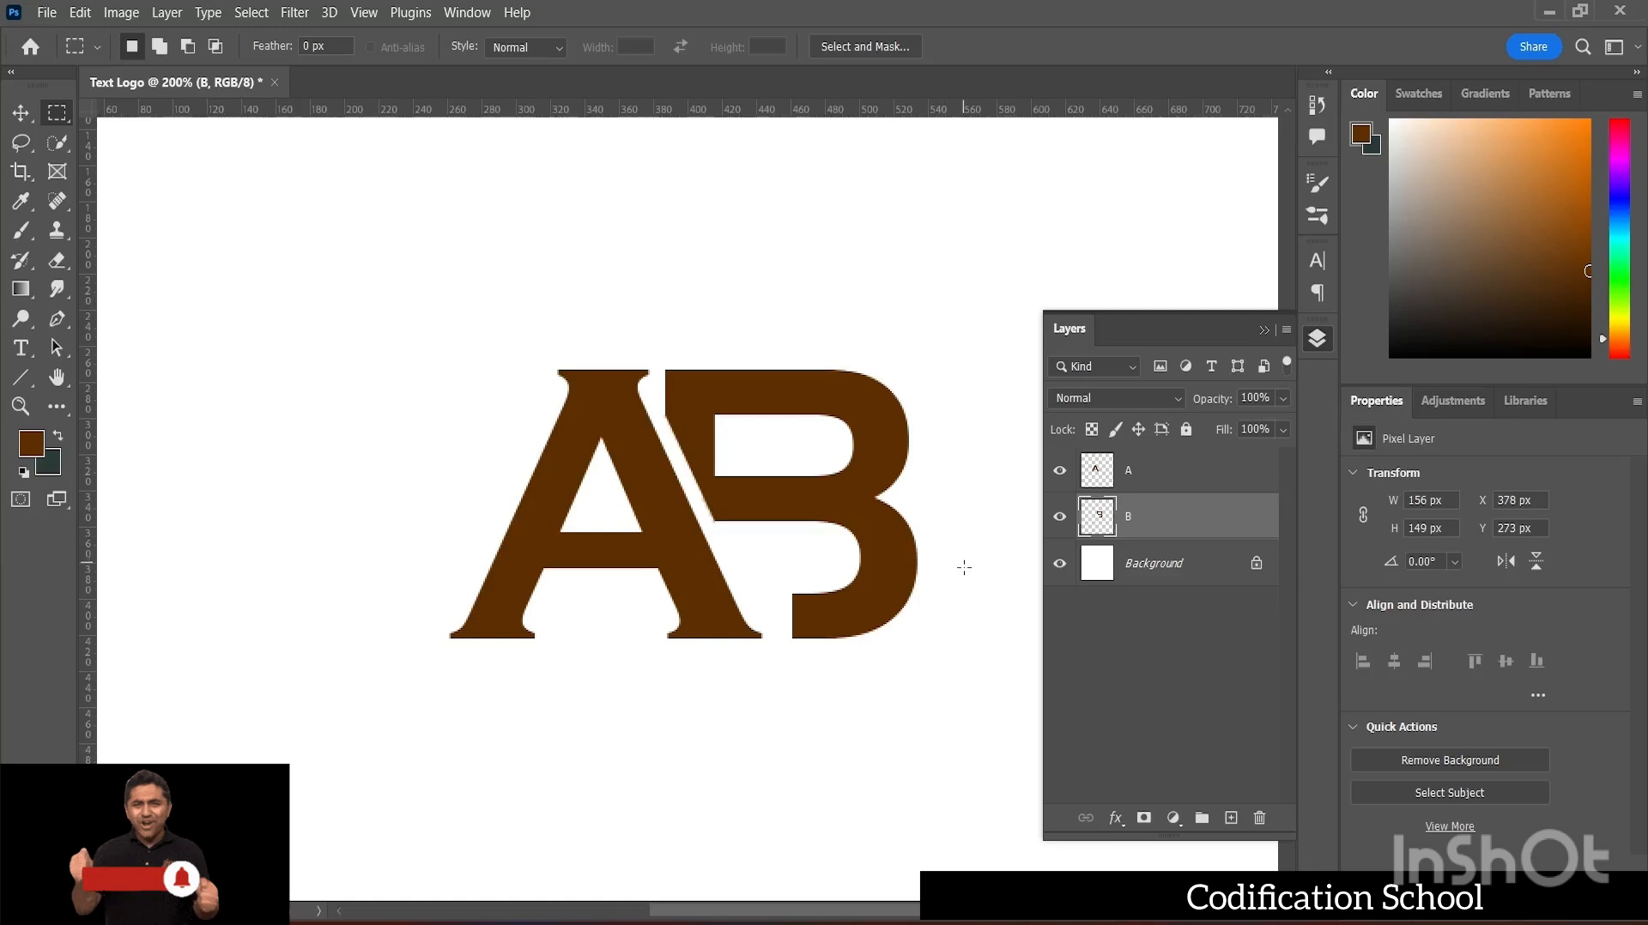
drag(895, 356, 916, 565)
drag(911, 435, 920, 336)
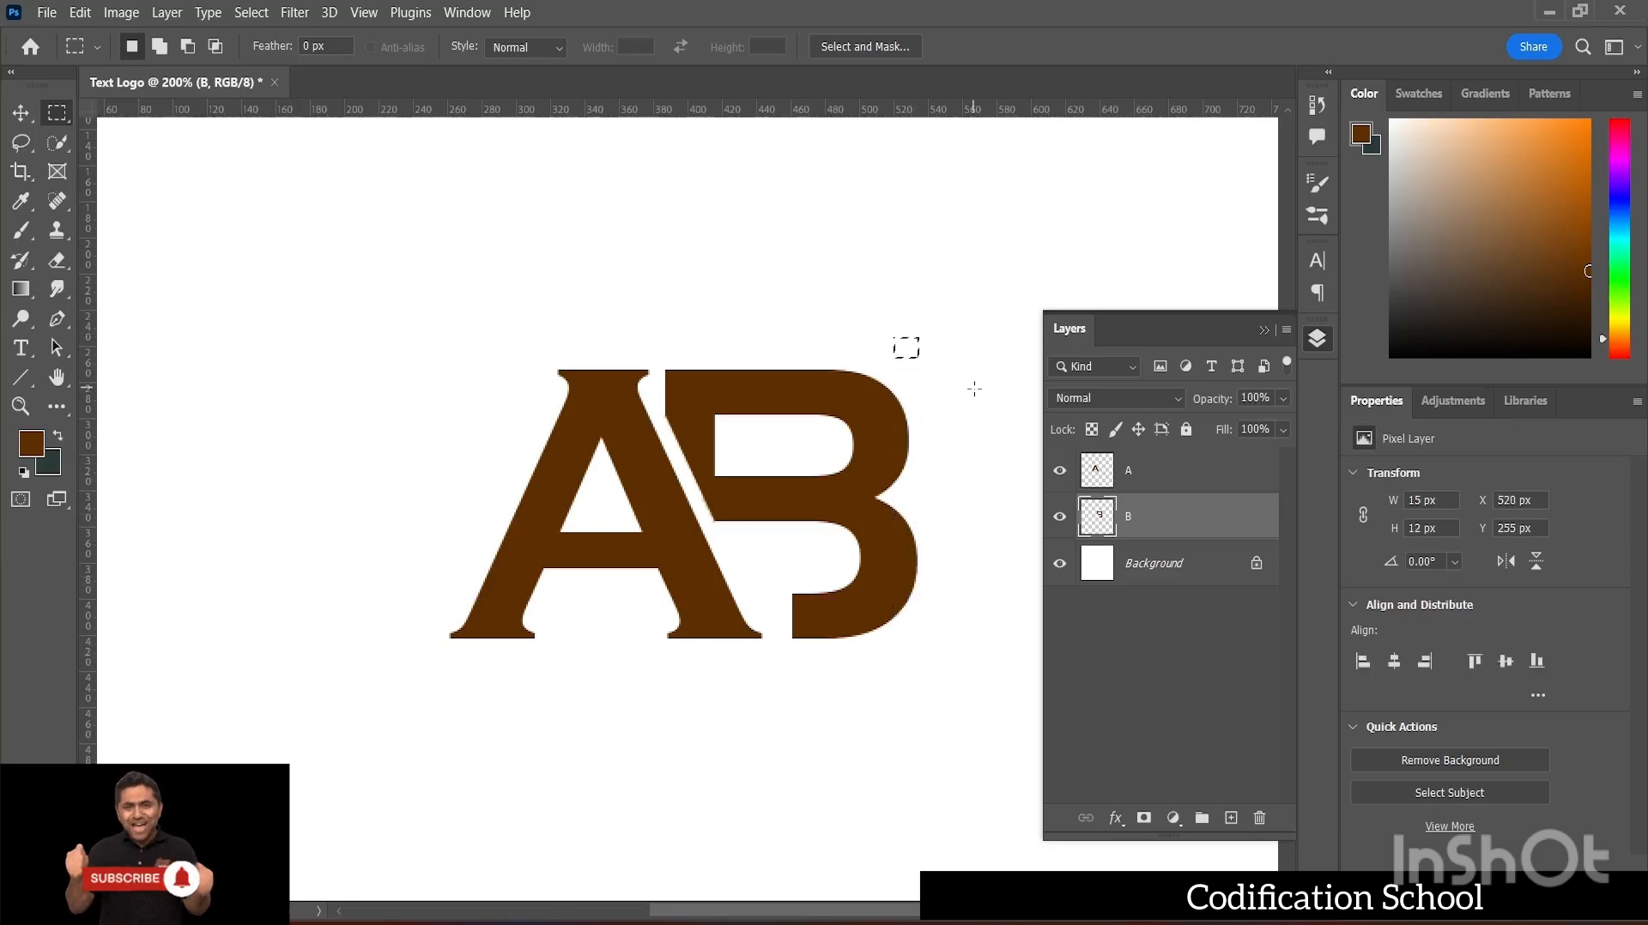
click(986, 419)
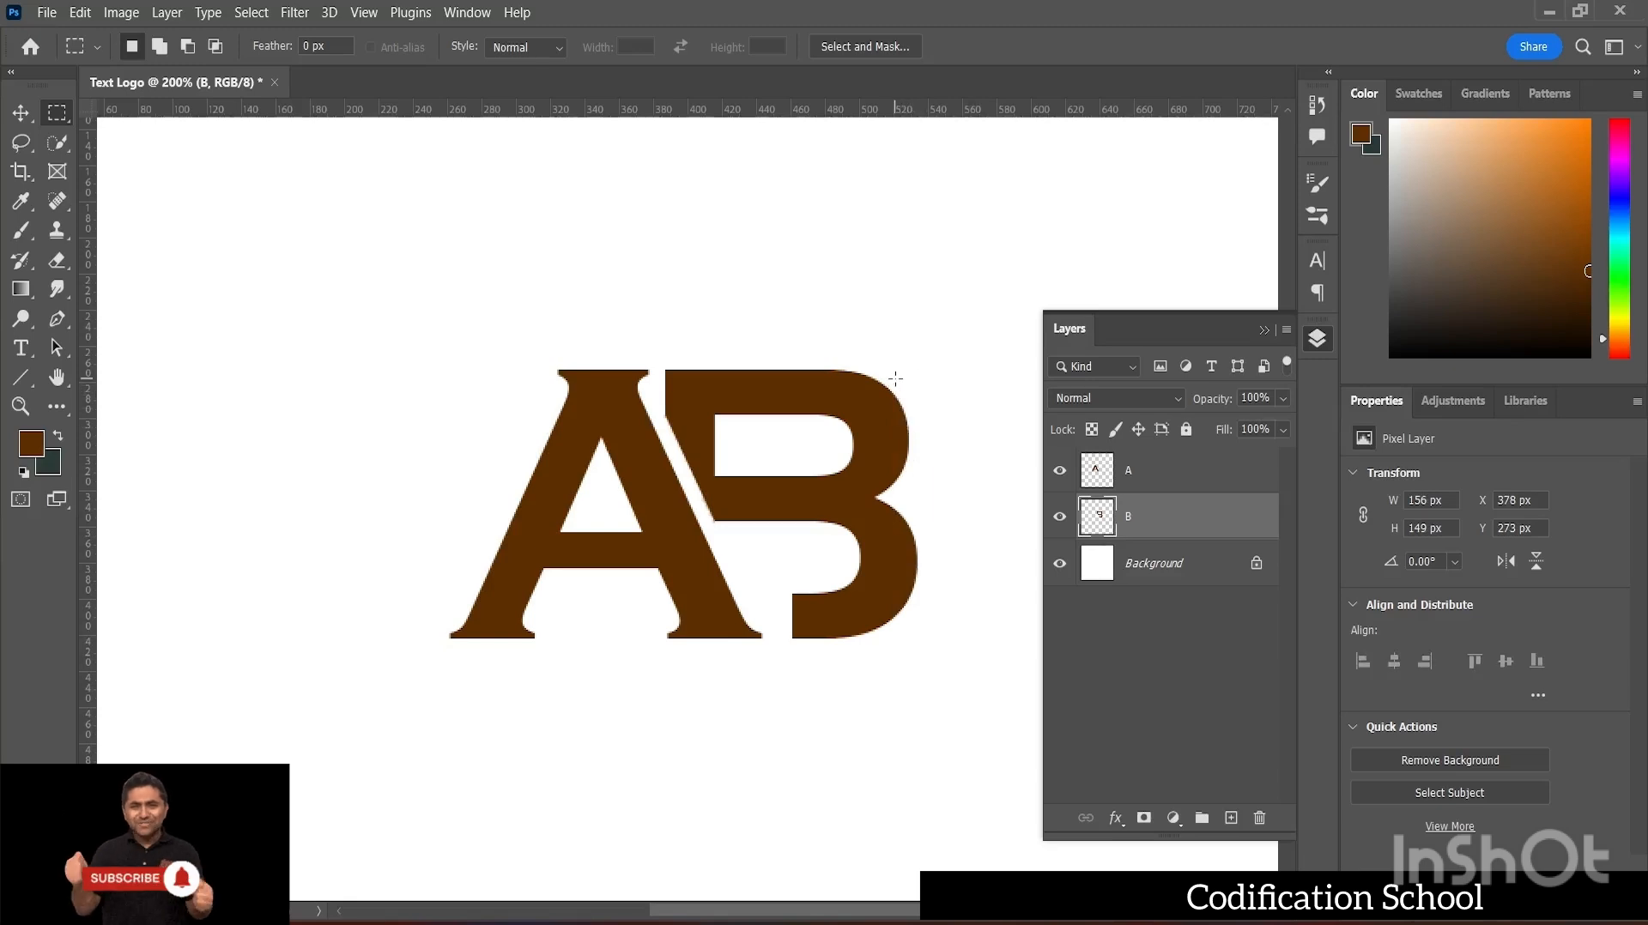
- Delete a rectangular strip about 18 x 160 px along the B's right edge to flatten both bowls, and deselect
drag(907, 432, 924, 664)
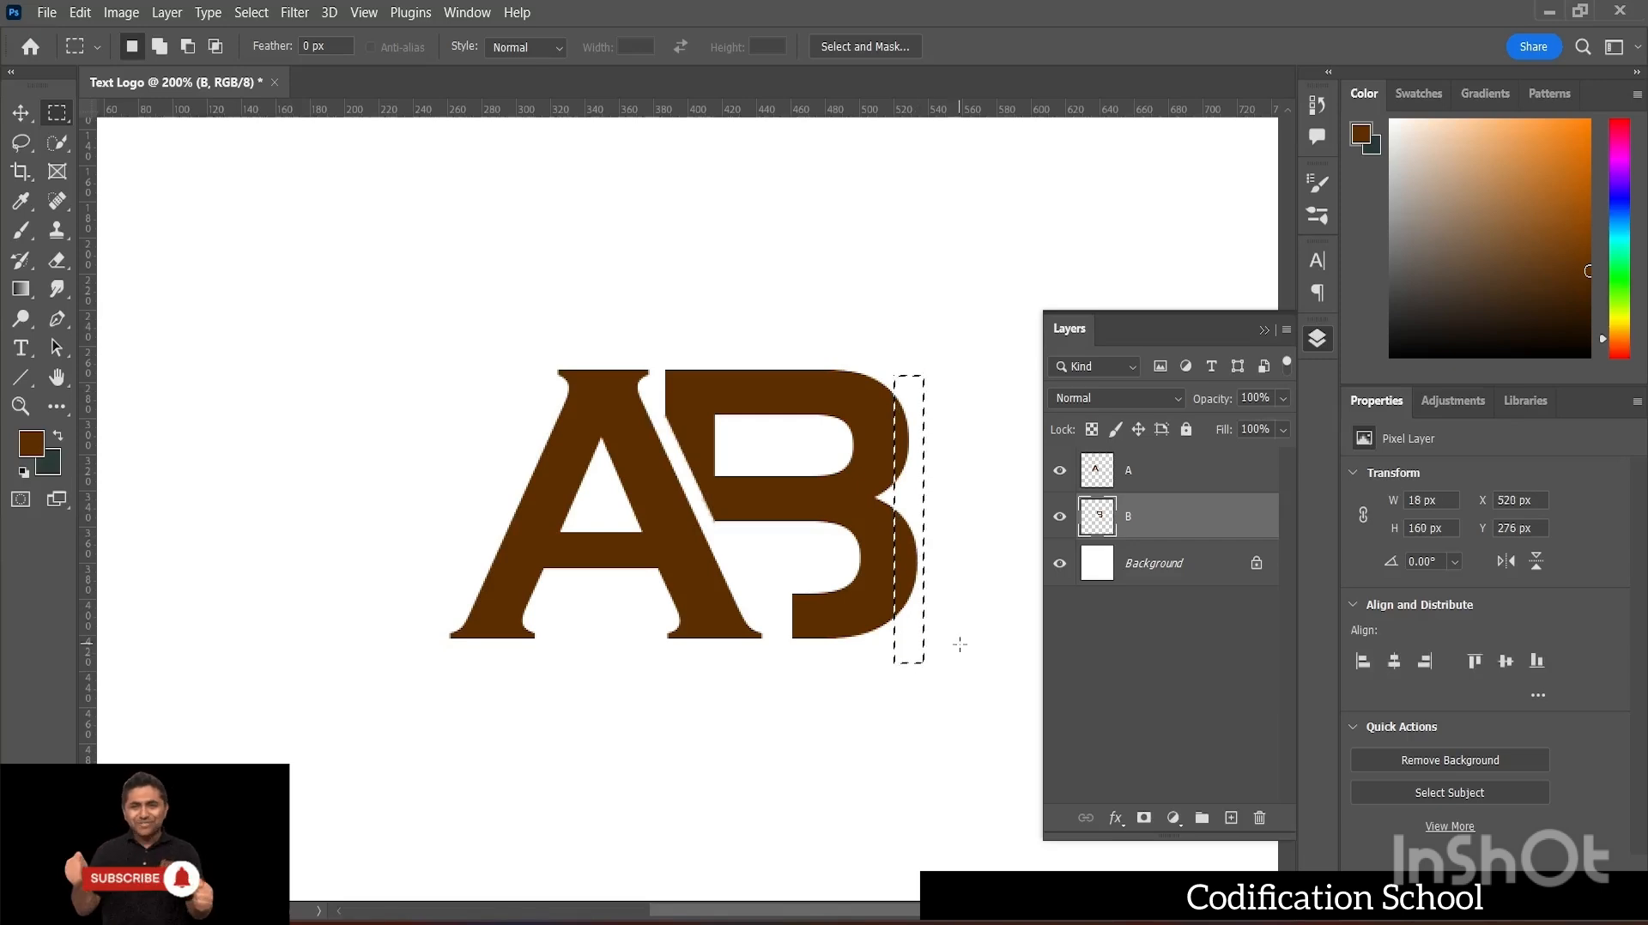
key(Delete)
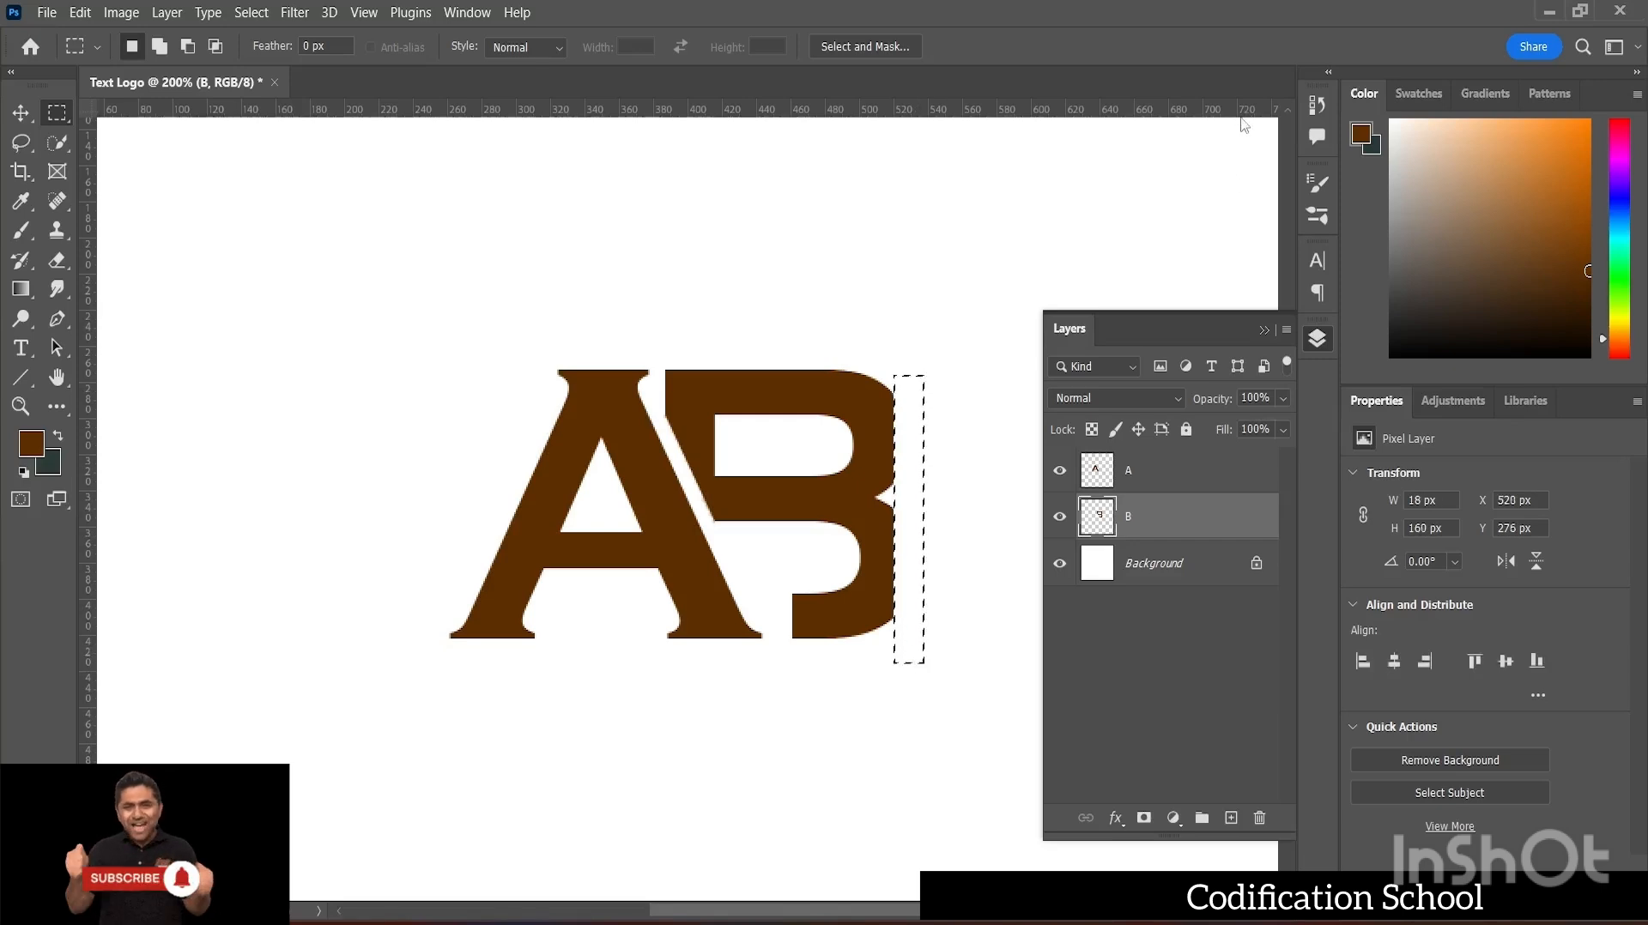
key(ctrl+d)
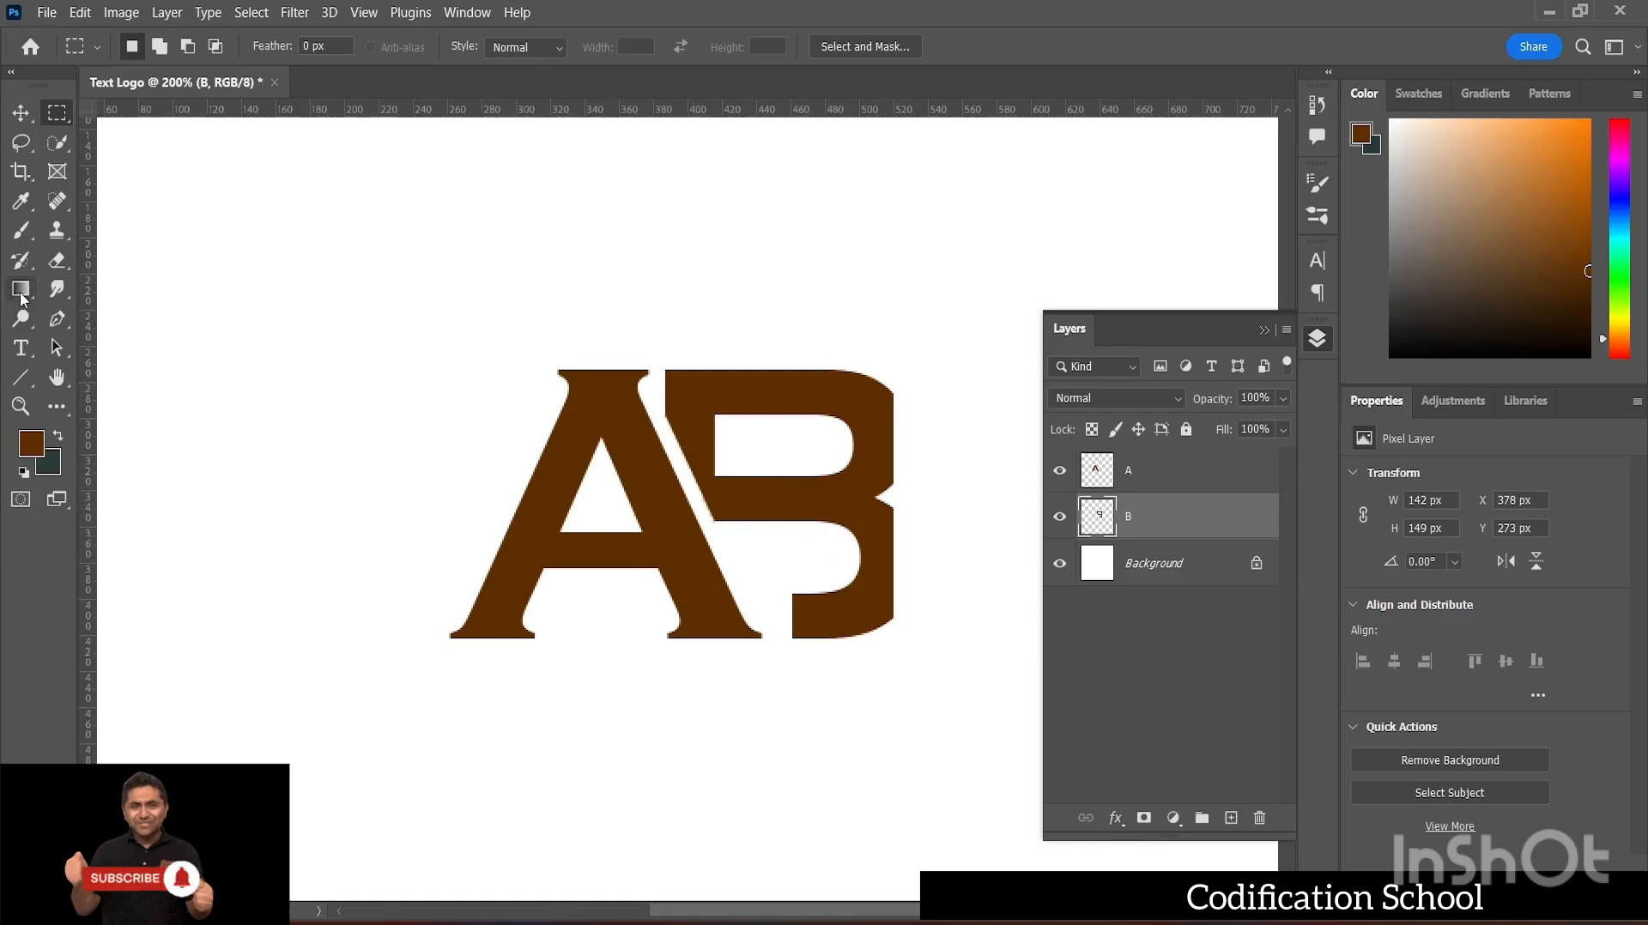
- Draw a brown ellipse about 59 x 19 px and place it inside the B's upper counter, at about X 424.5 px, Y 304.5 px
click(22, 382)
right_click(20, 377)
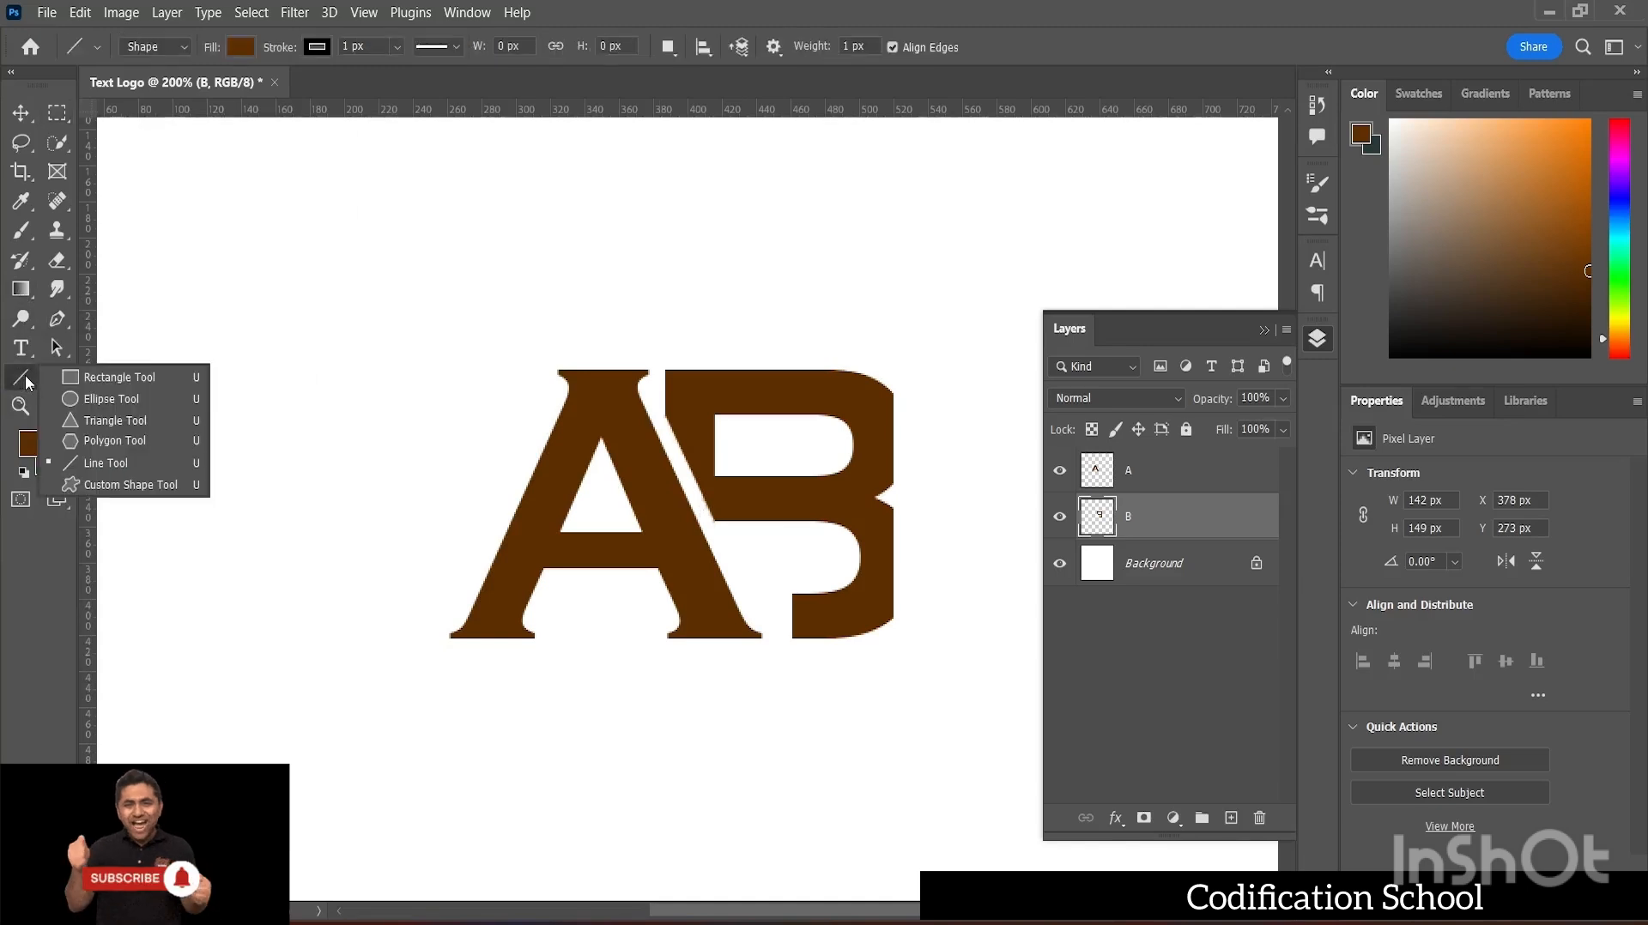
click(100, 401)
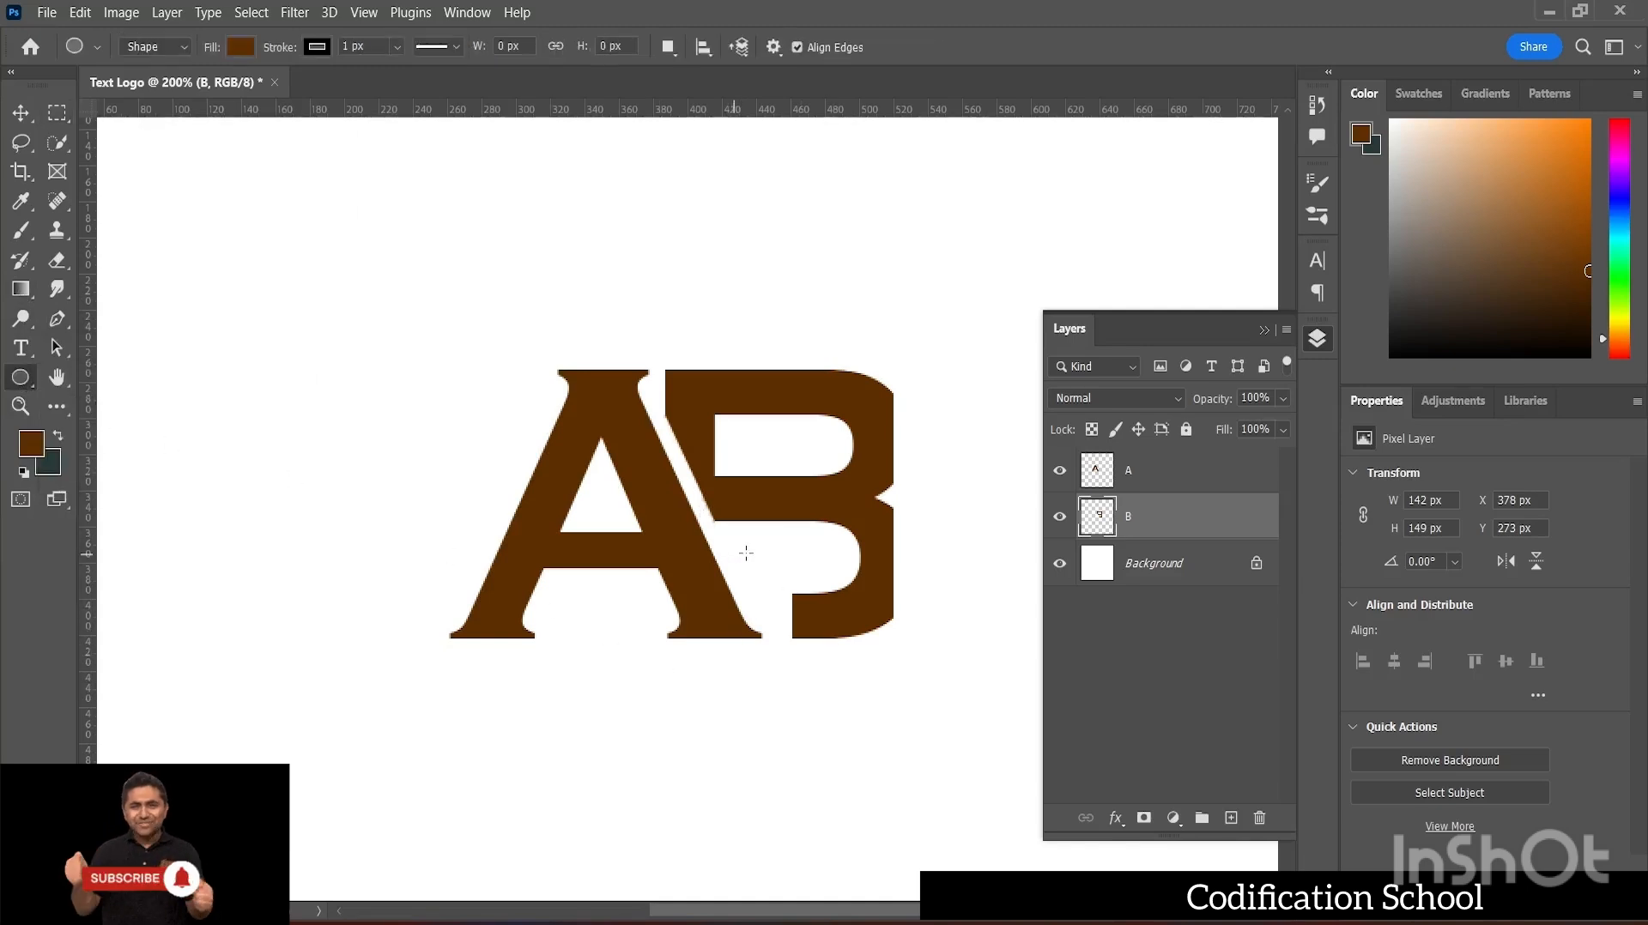
drag(744, 541, 844, 572)
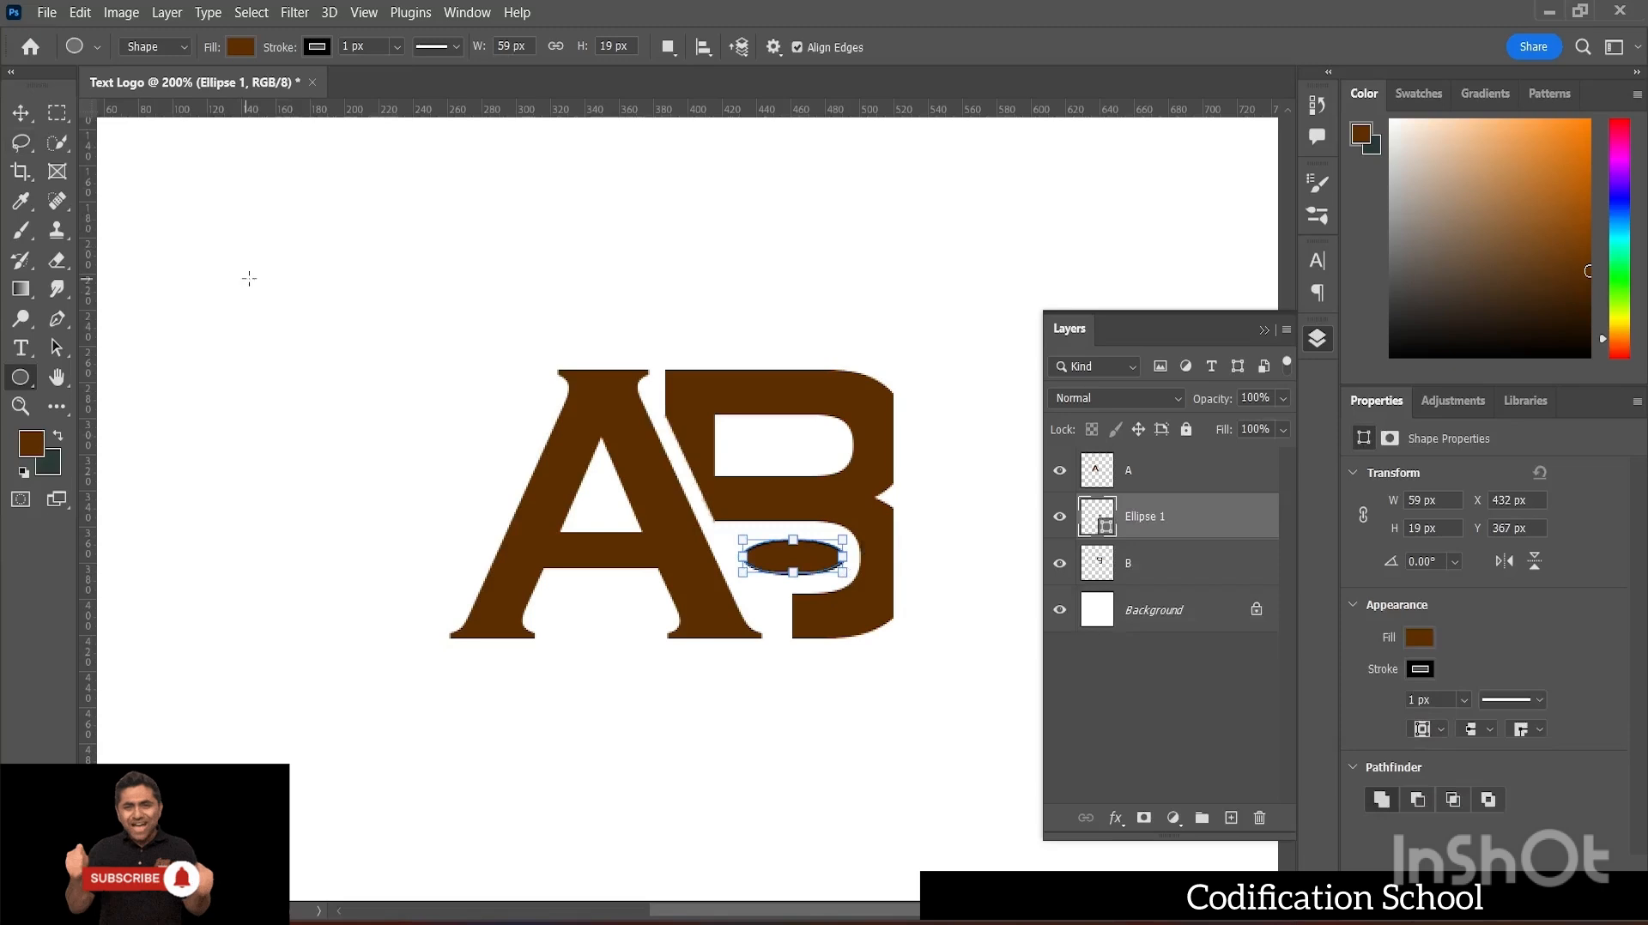
click(21, 113)
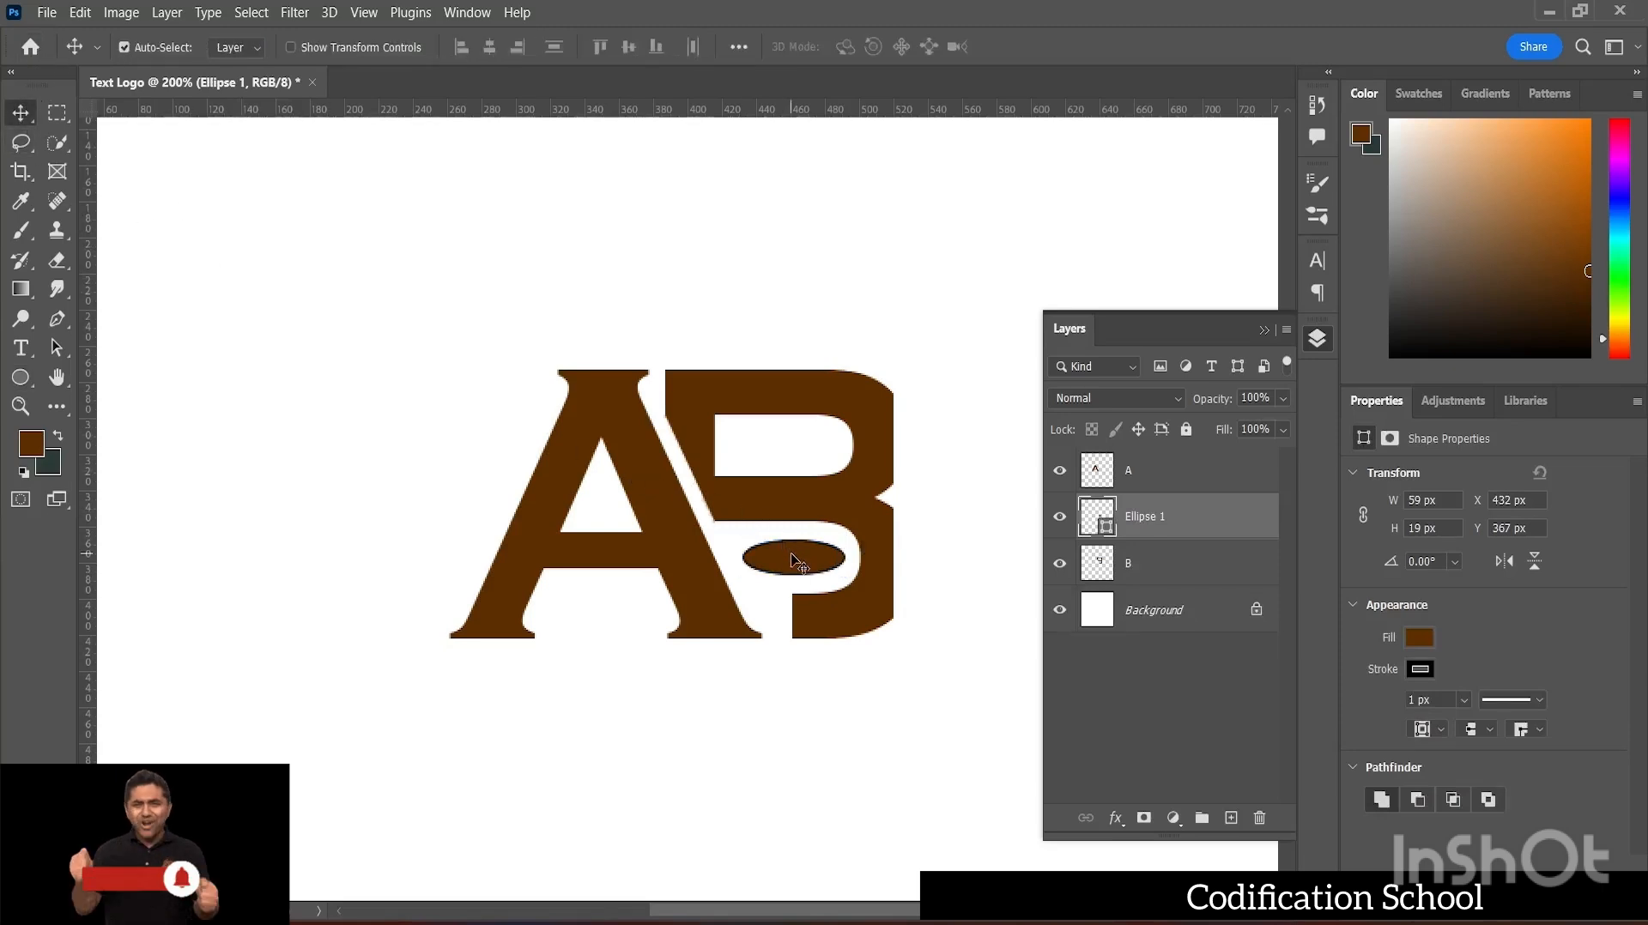
drag(792, 560, 793, 456)
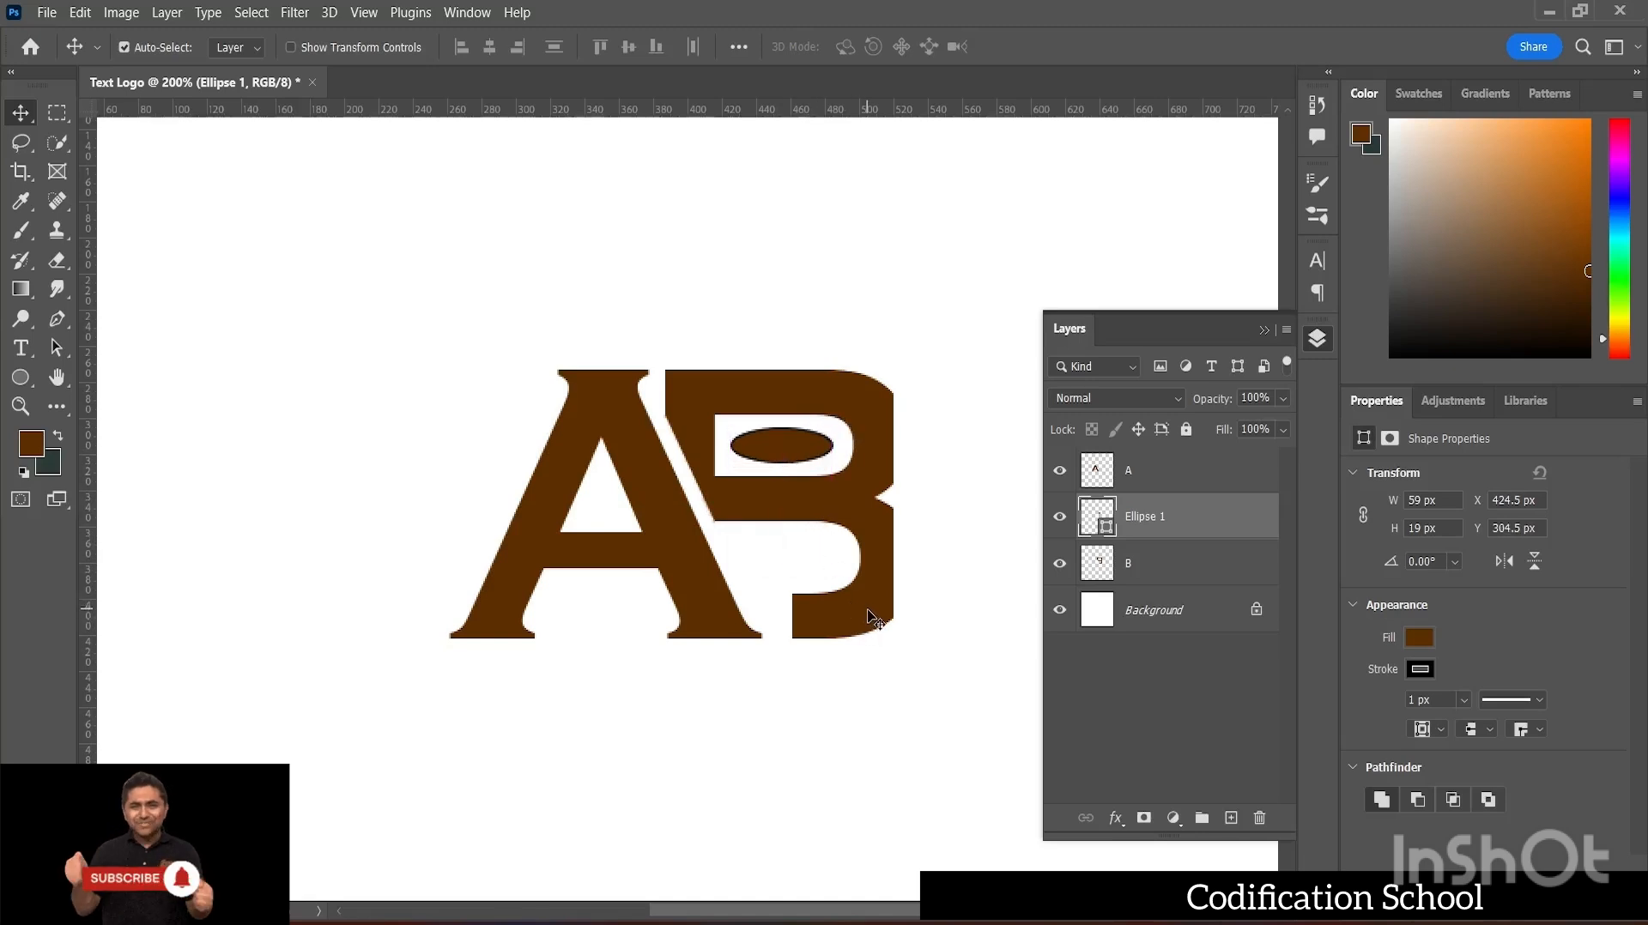
- Draw a brown circle about 25 px in diameter in the B's lower opening and place it at about X 466.5 px, Y 362.5 px
click(20, 378)
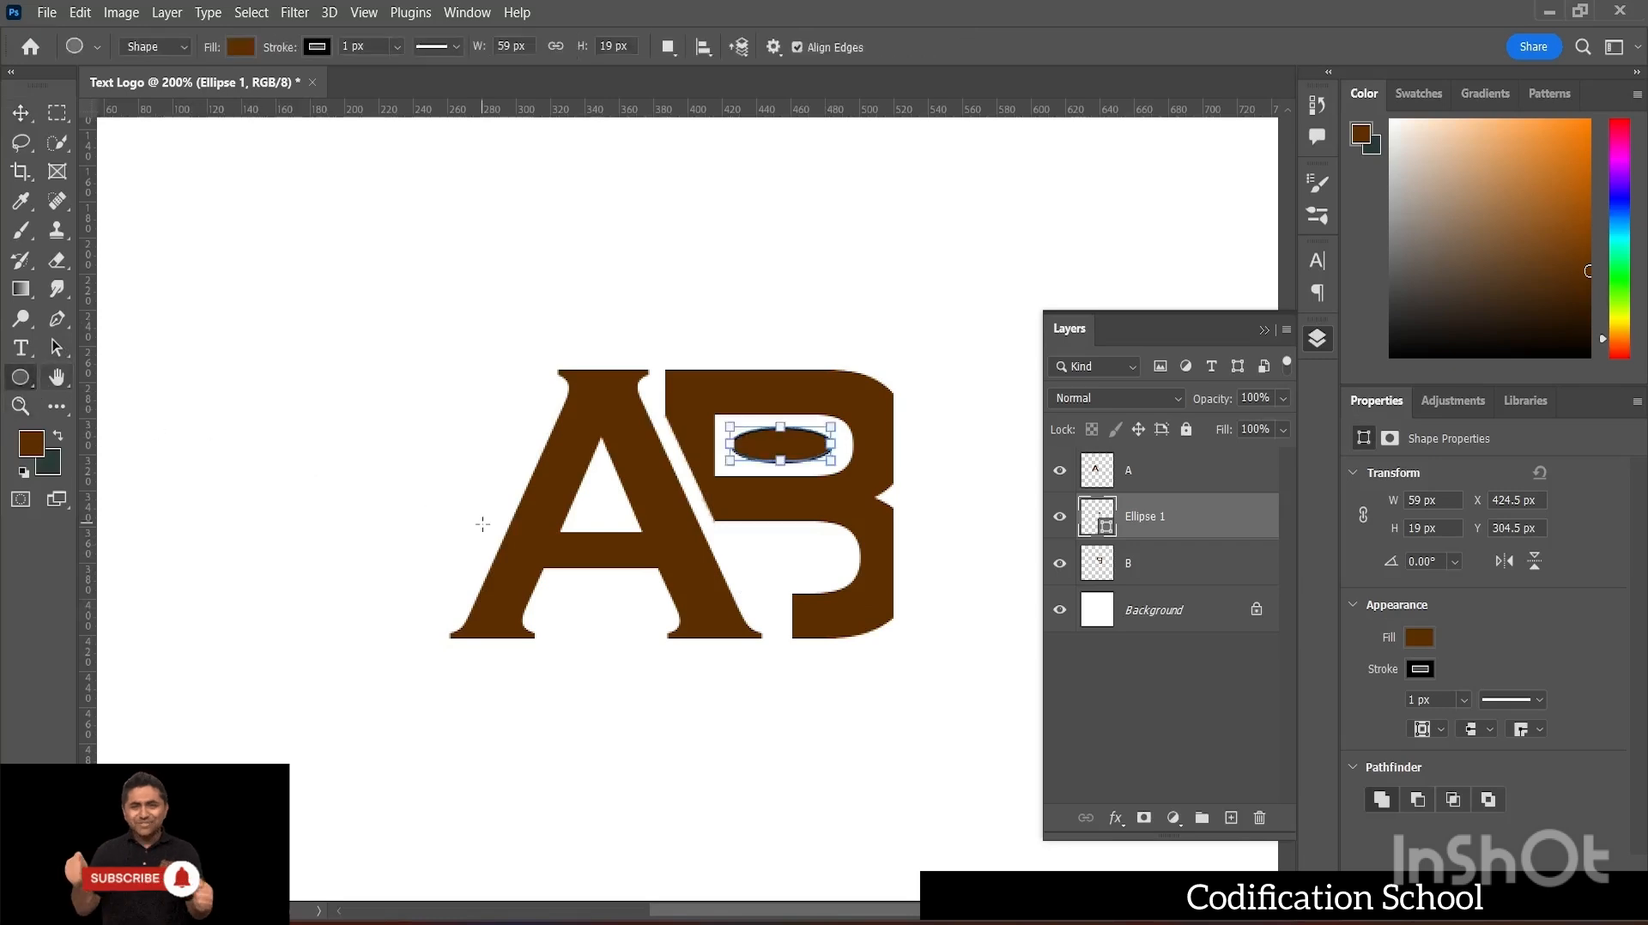
click(1208, 703)
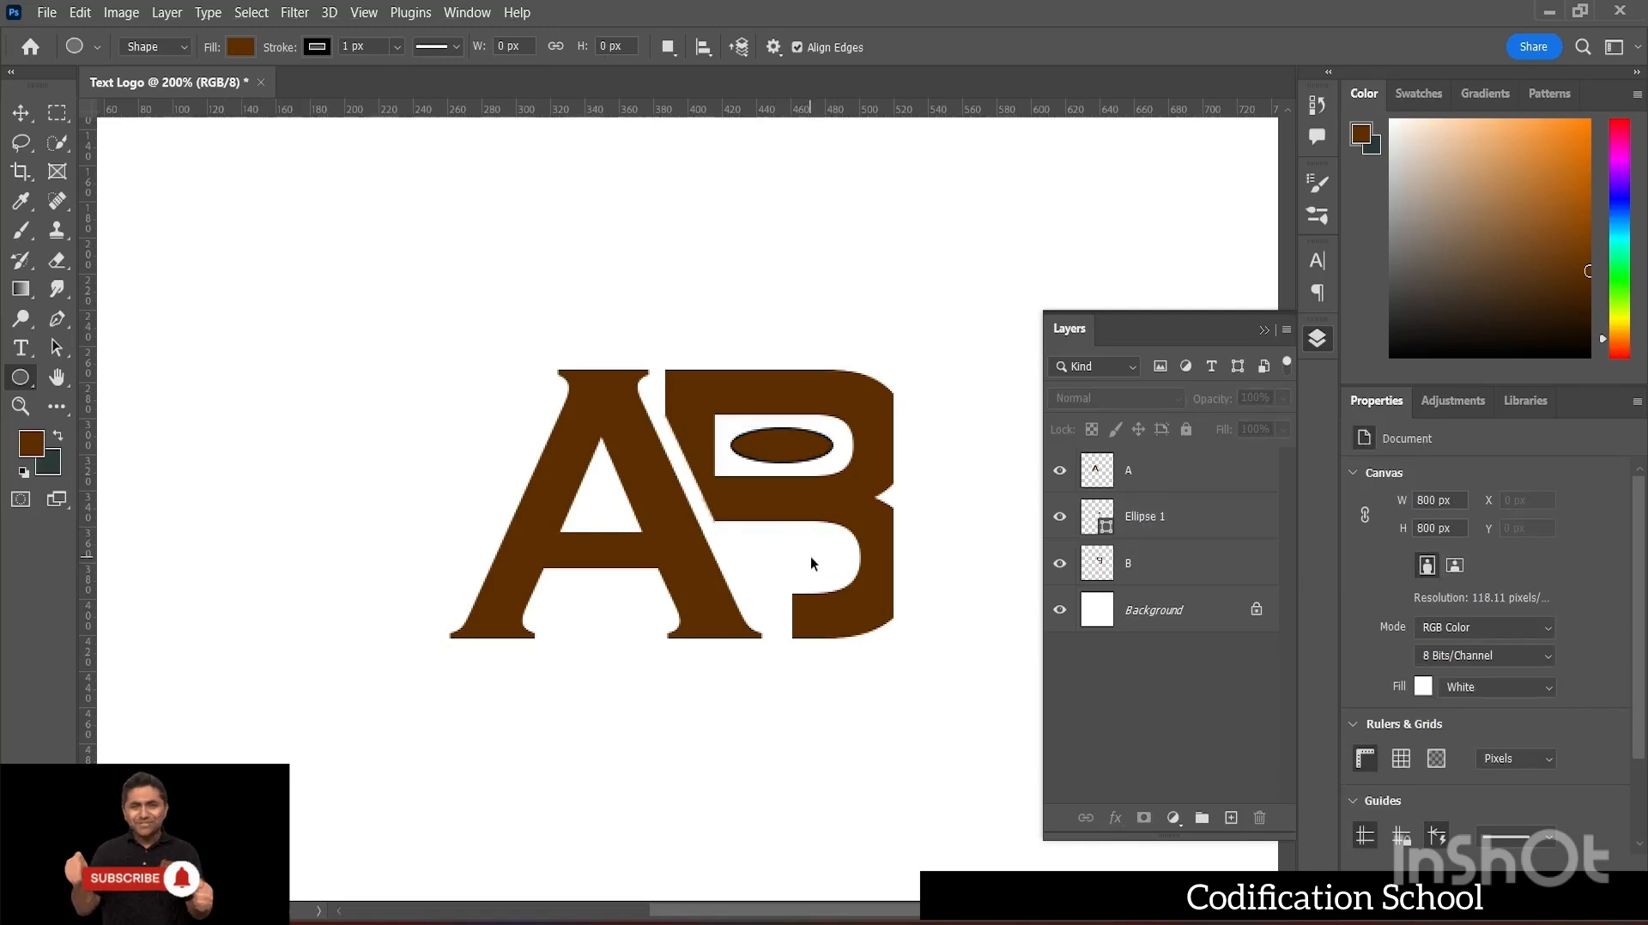
drag(804, 544, 858, 589)
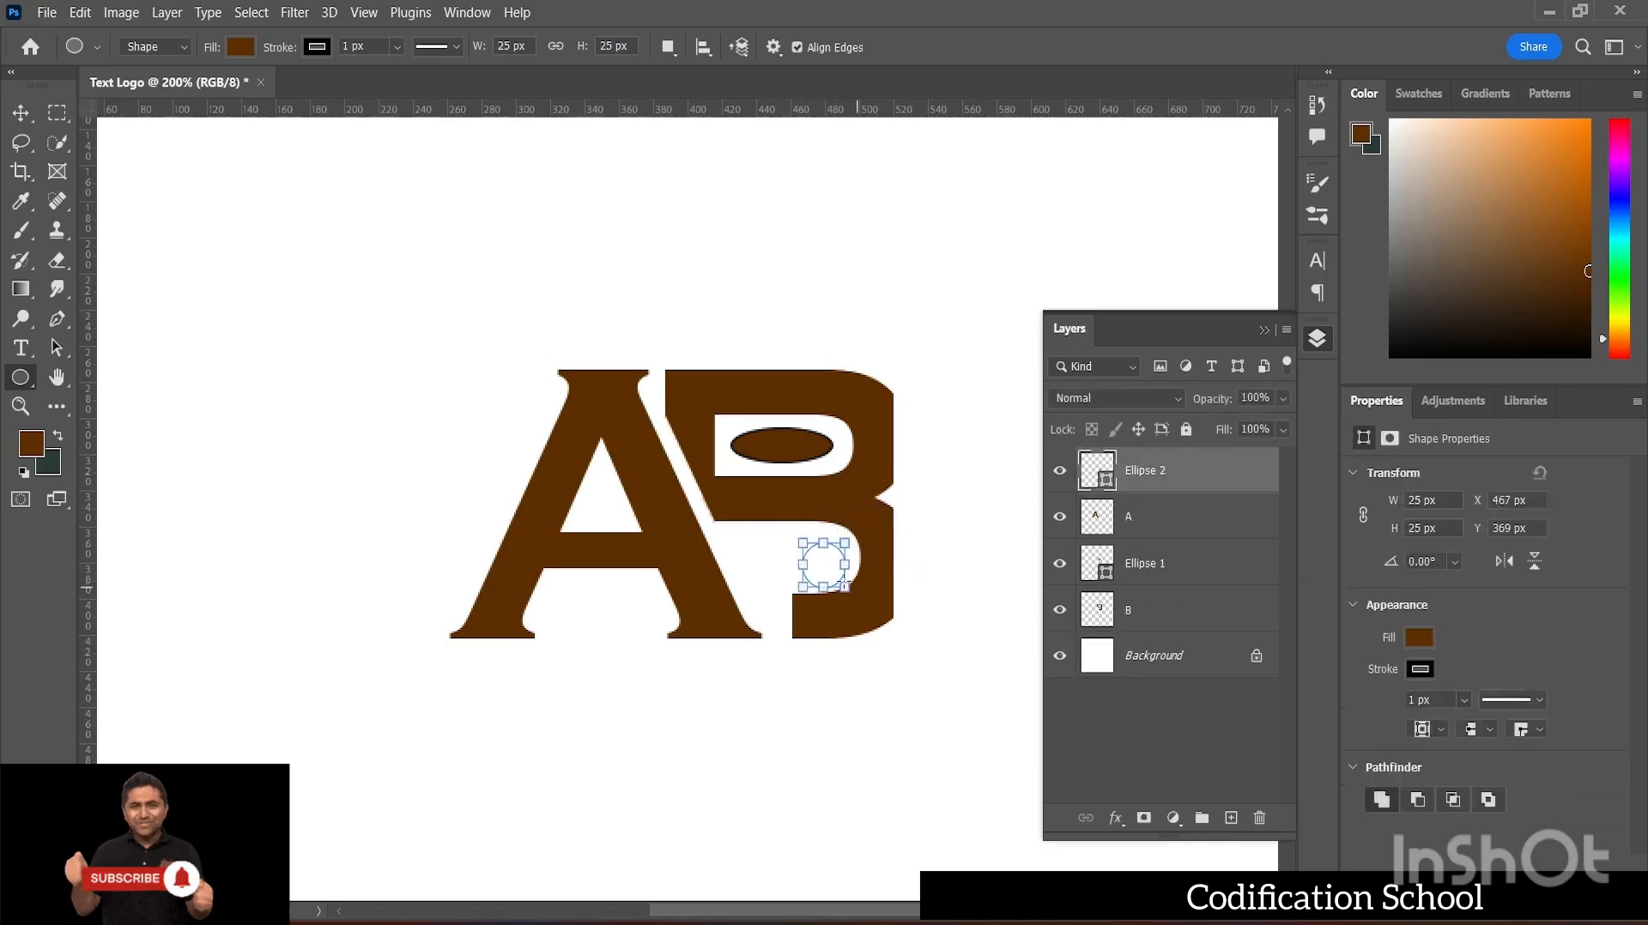
click(21, 112)
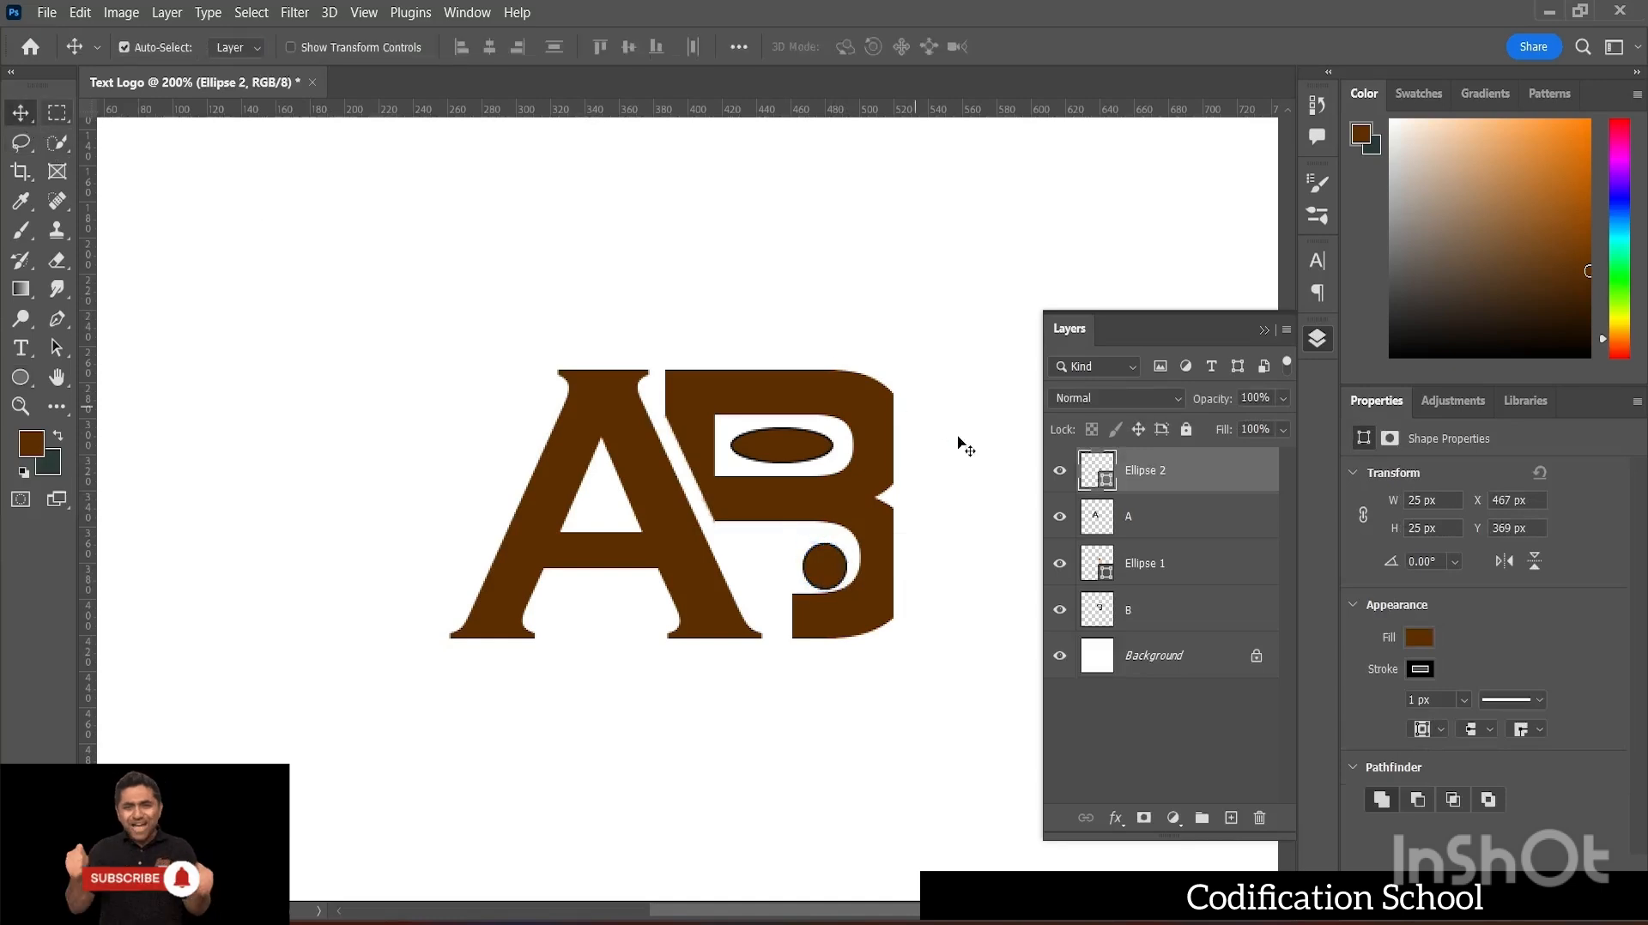
mouse_move(831, 570)
mouse_down()
mouse_move(830, 551)
mouse_move(811, 558)
mouse_move(826, 559)
mouse_up()
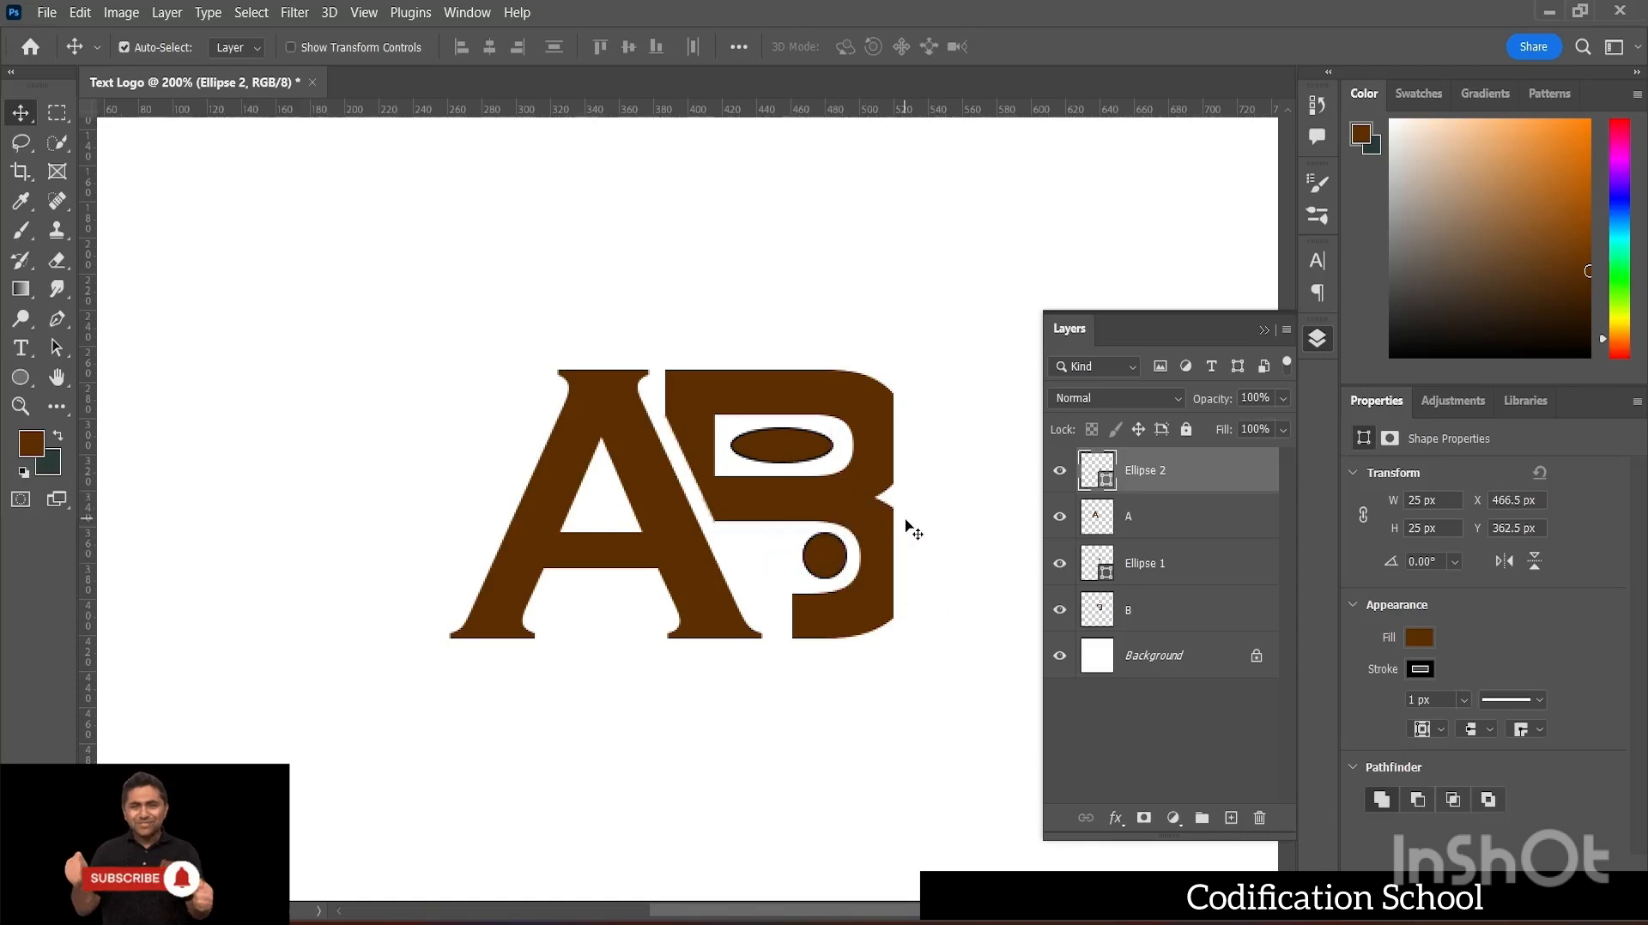
- Set the stroke width of both the ellipse and the circle inside the B to 0 px
click(796, 452)
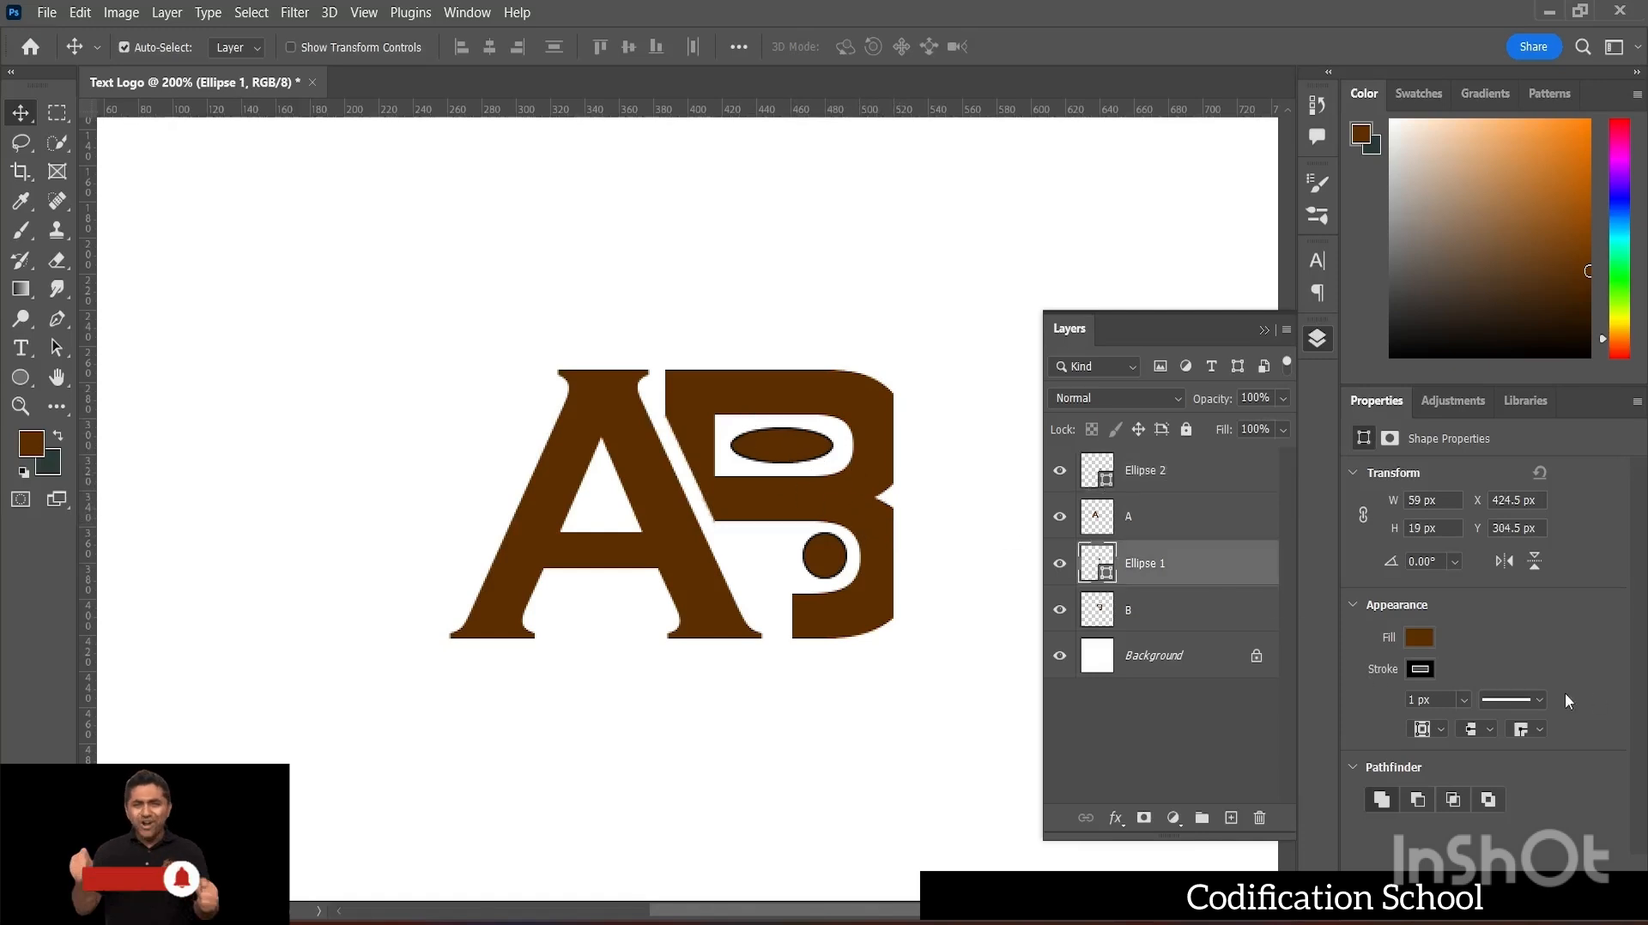
click(1464, 701)
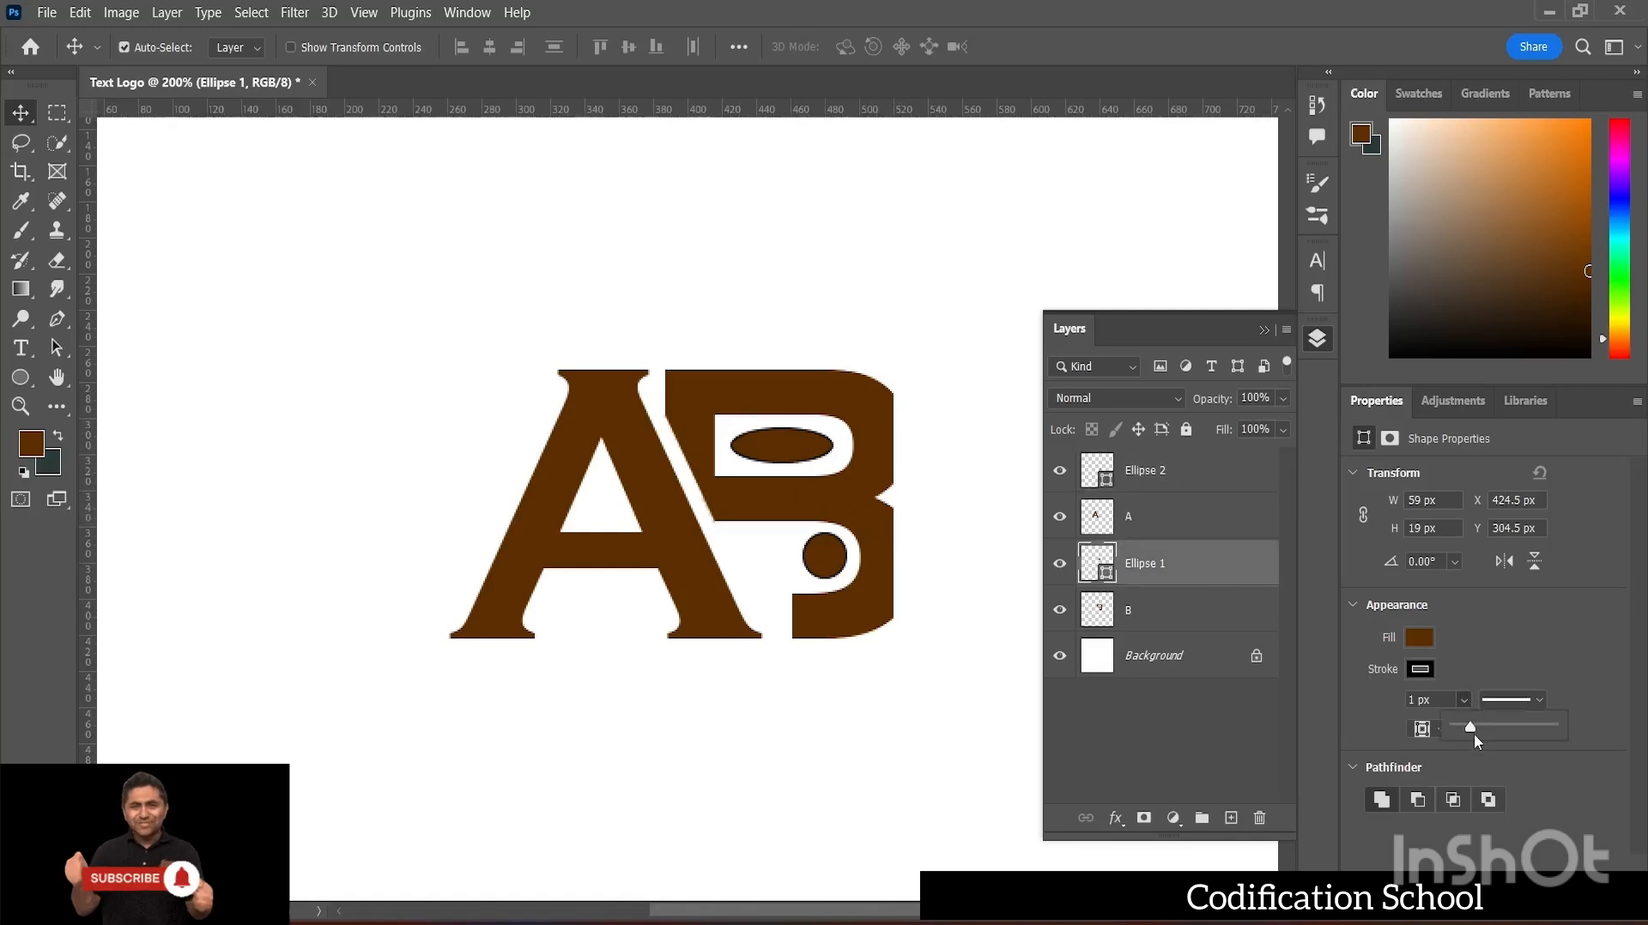
drag(1474, 735, 1453, 728)
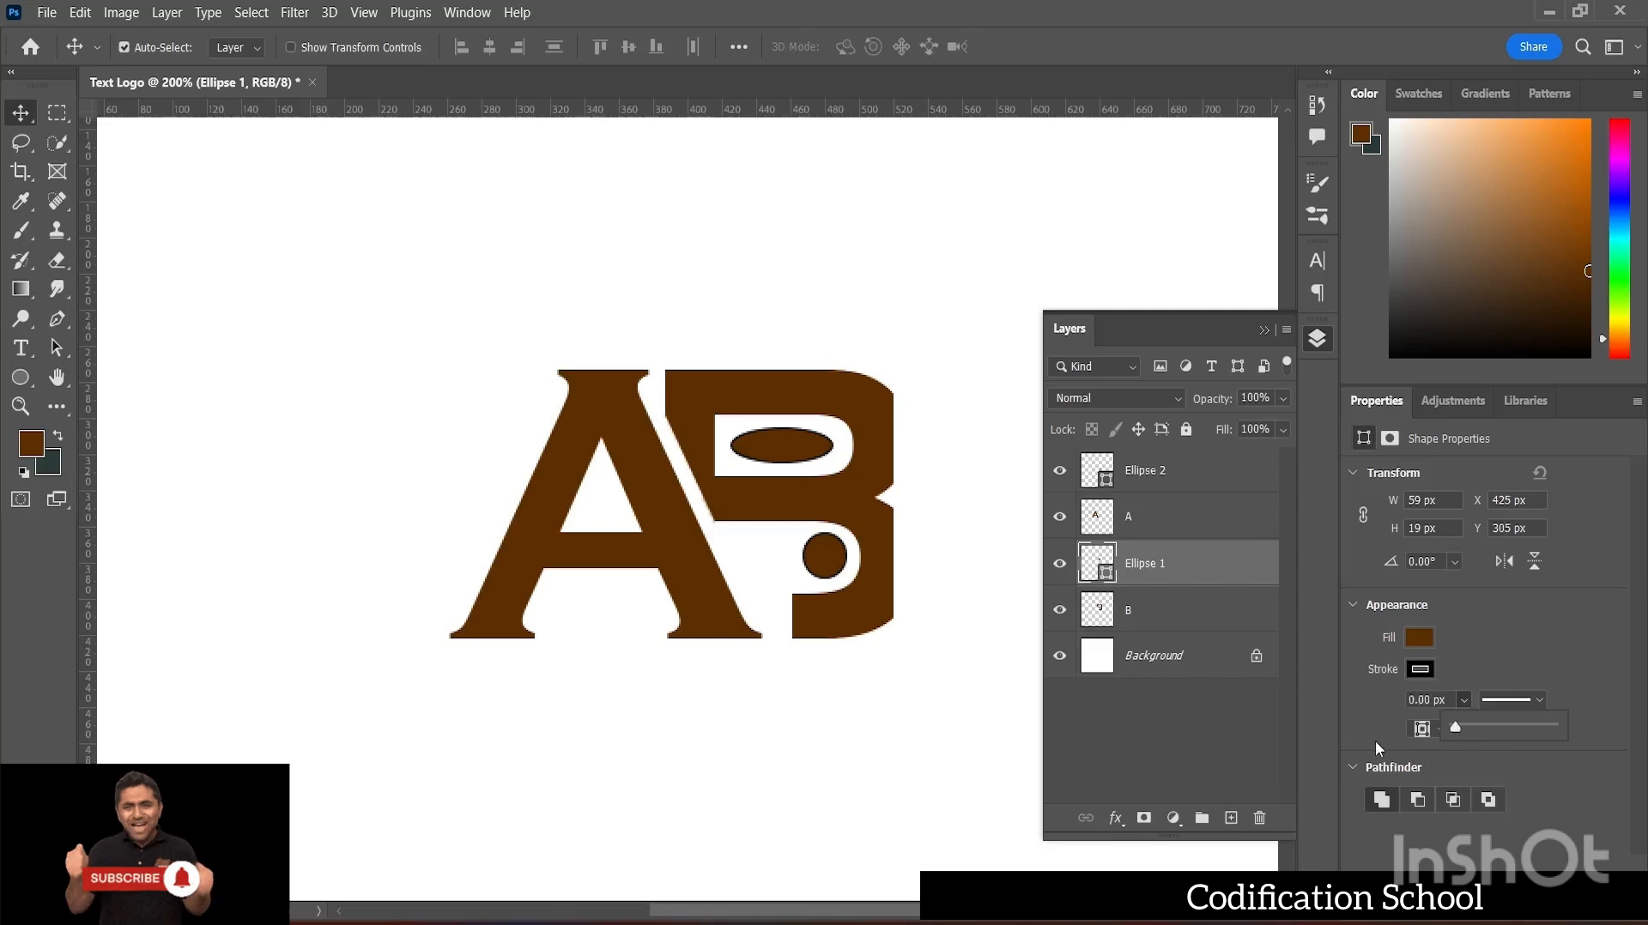
click(832, 563)
click(1465, 702)
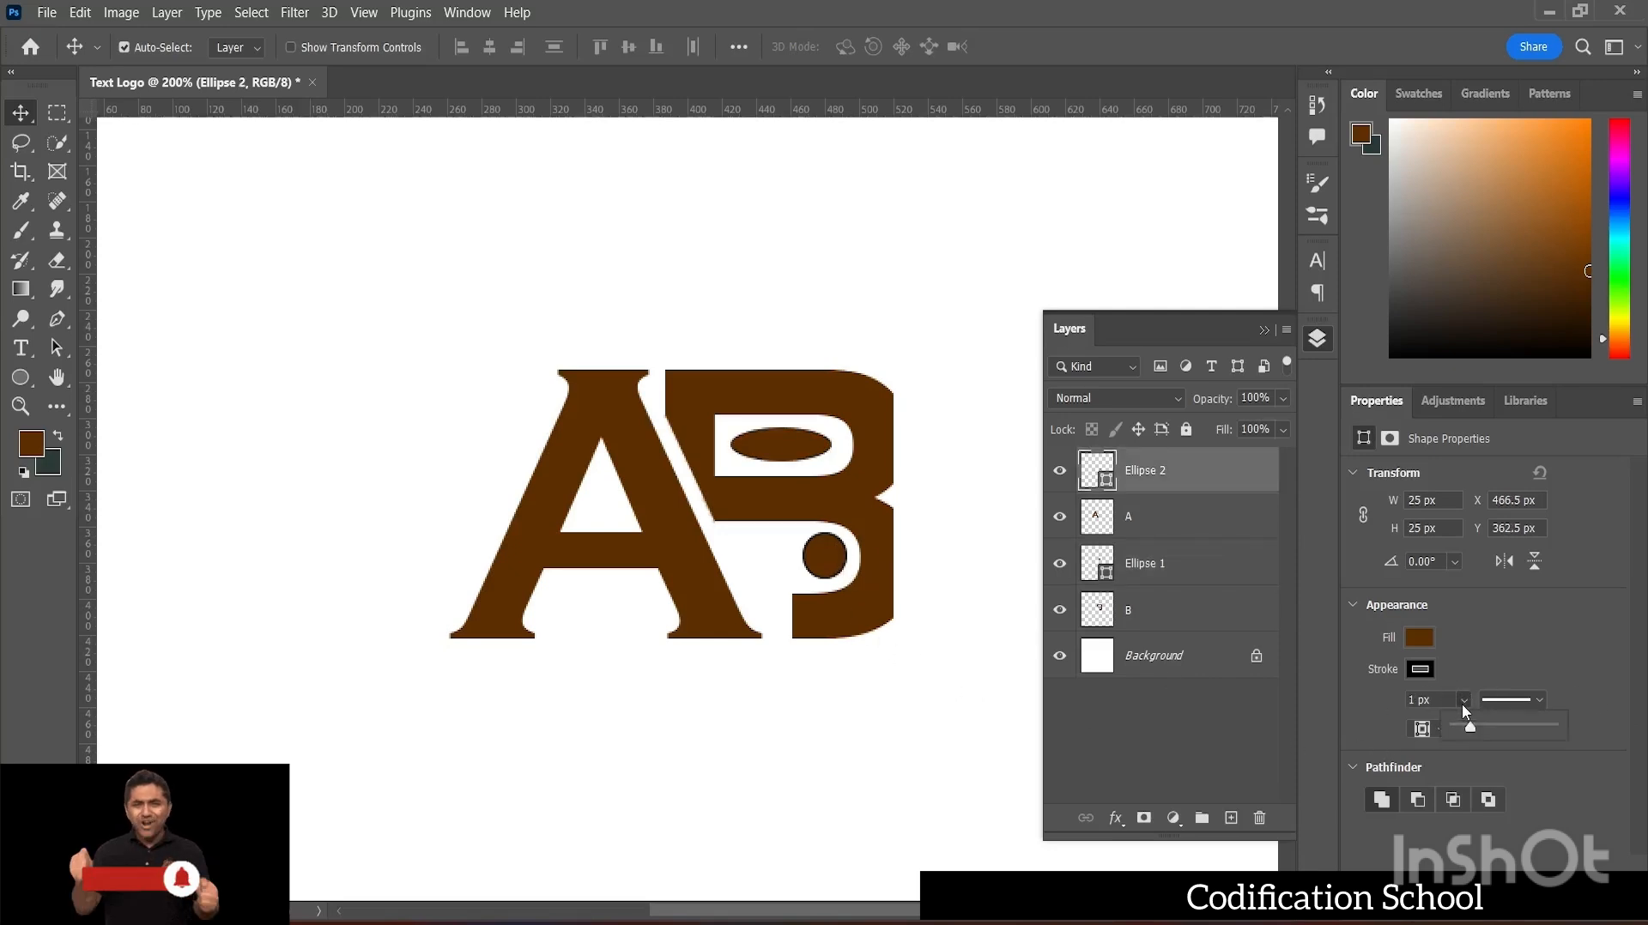
drag(1428, 737, 1291, 756)
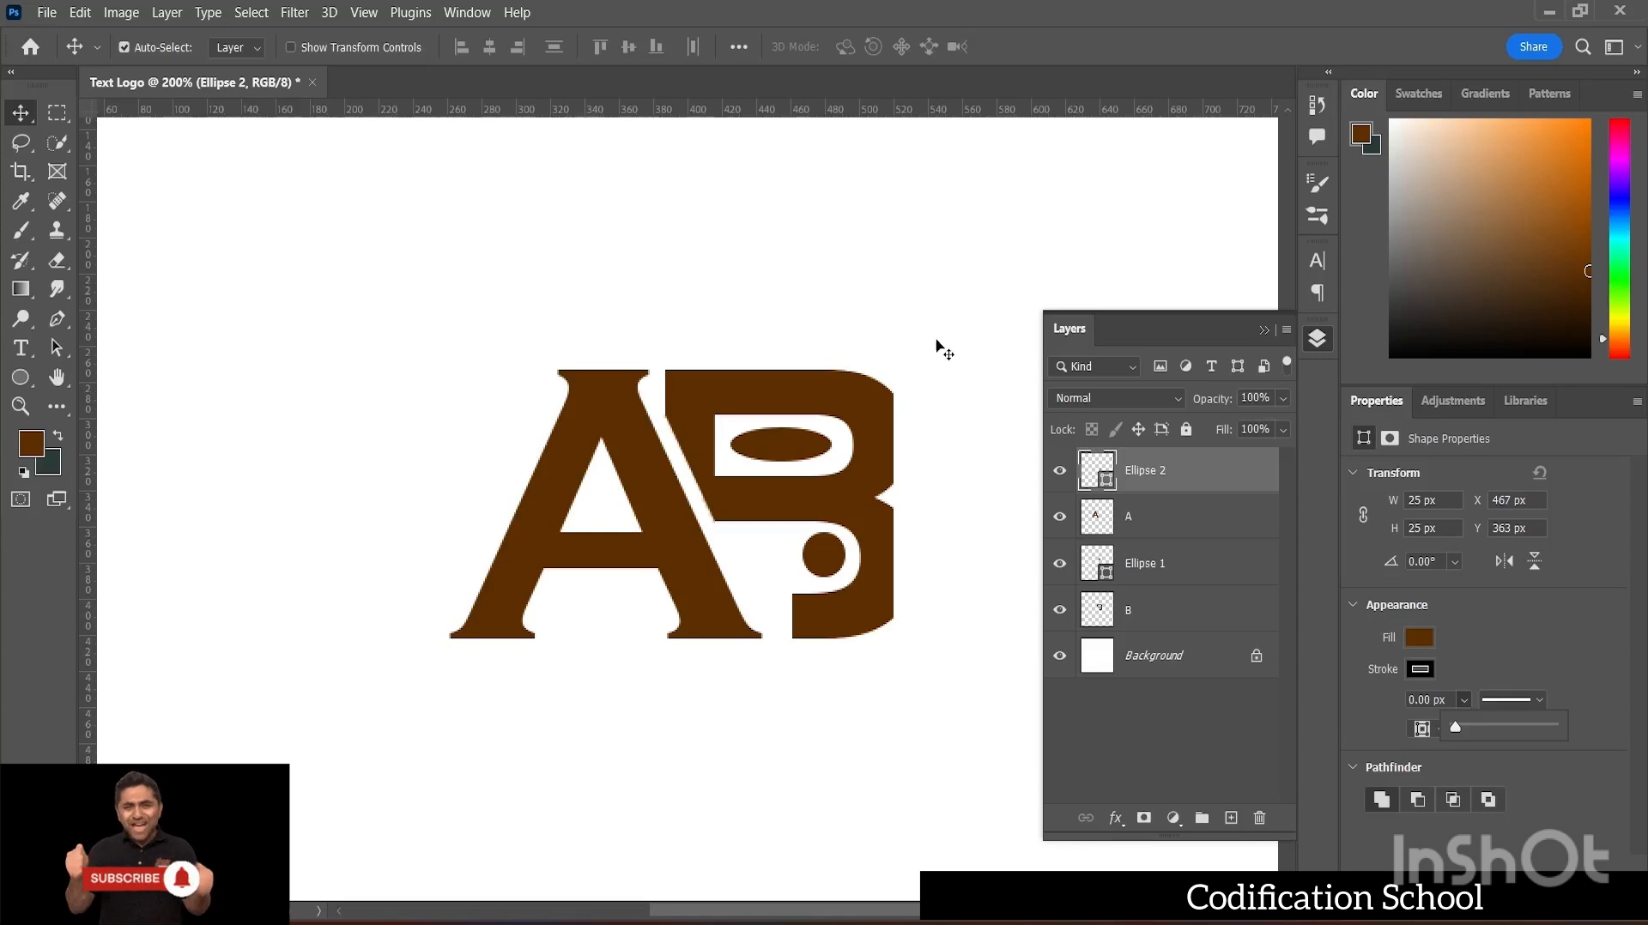
scroll(929, 348, down, 1)
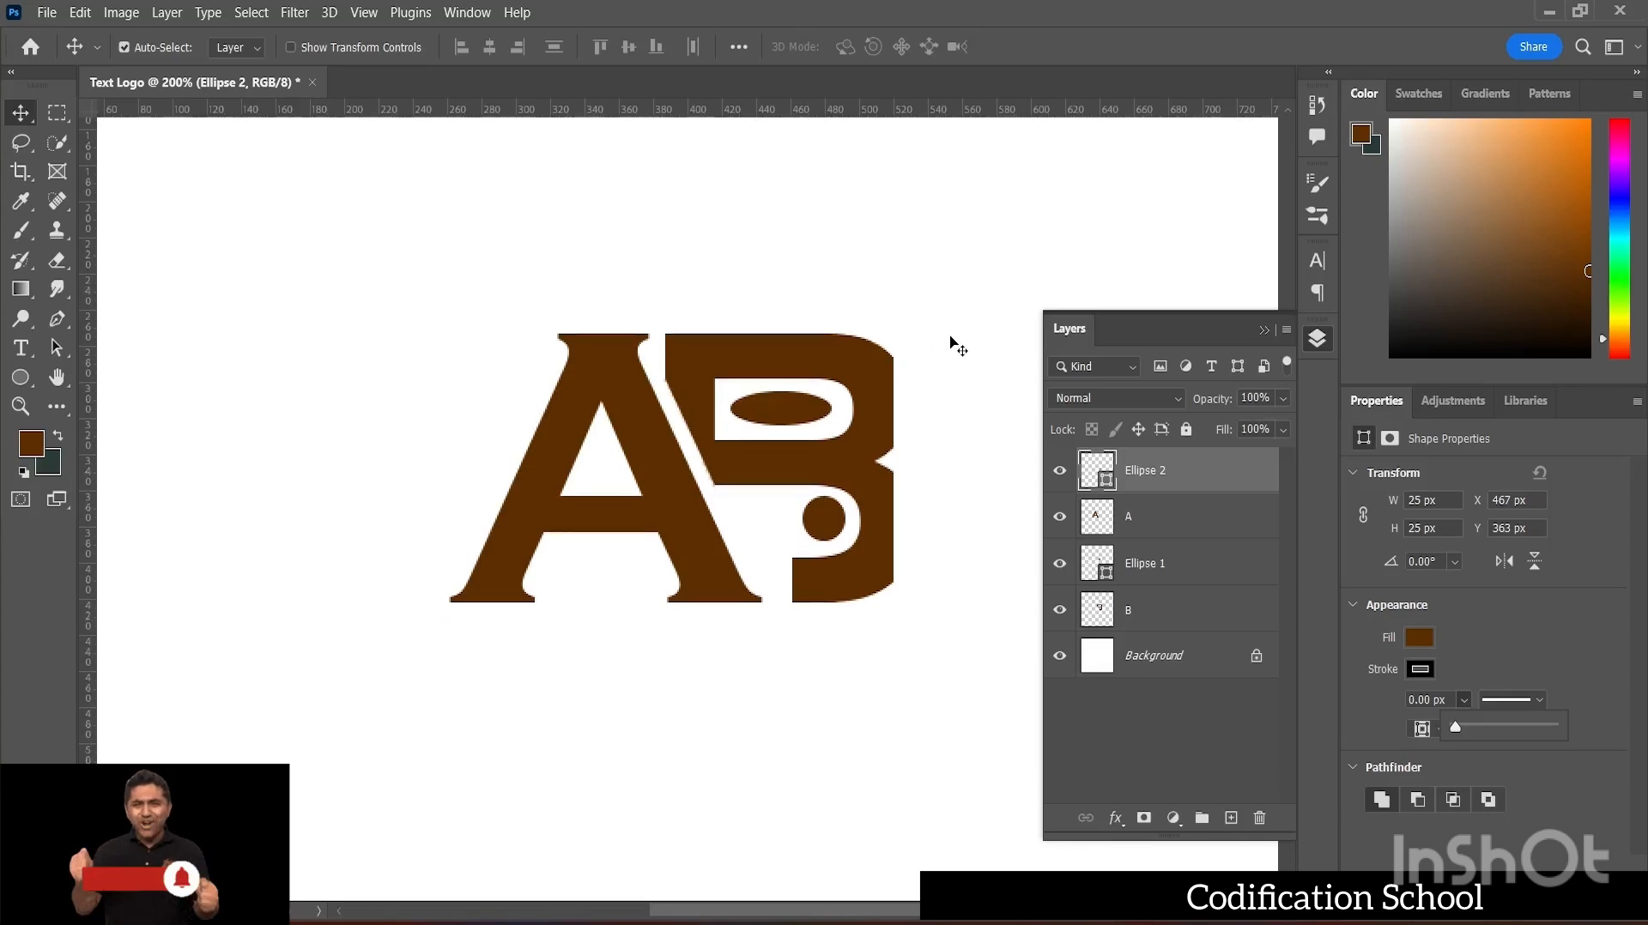
scroll(953, 342, up, 1)
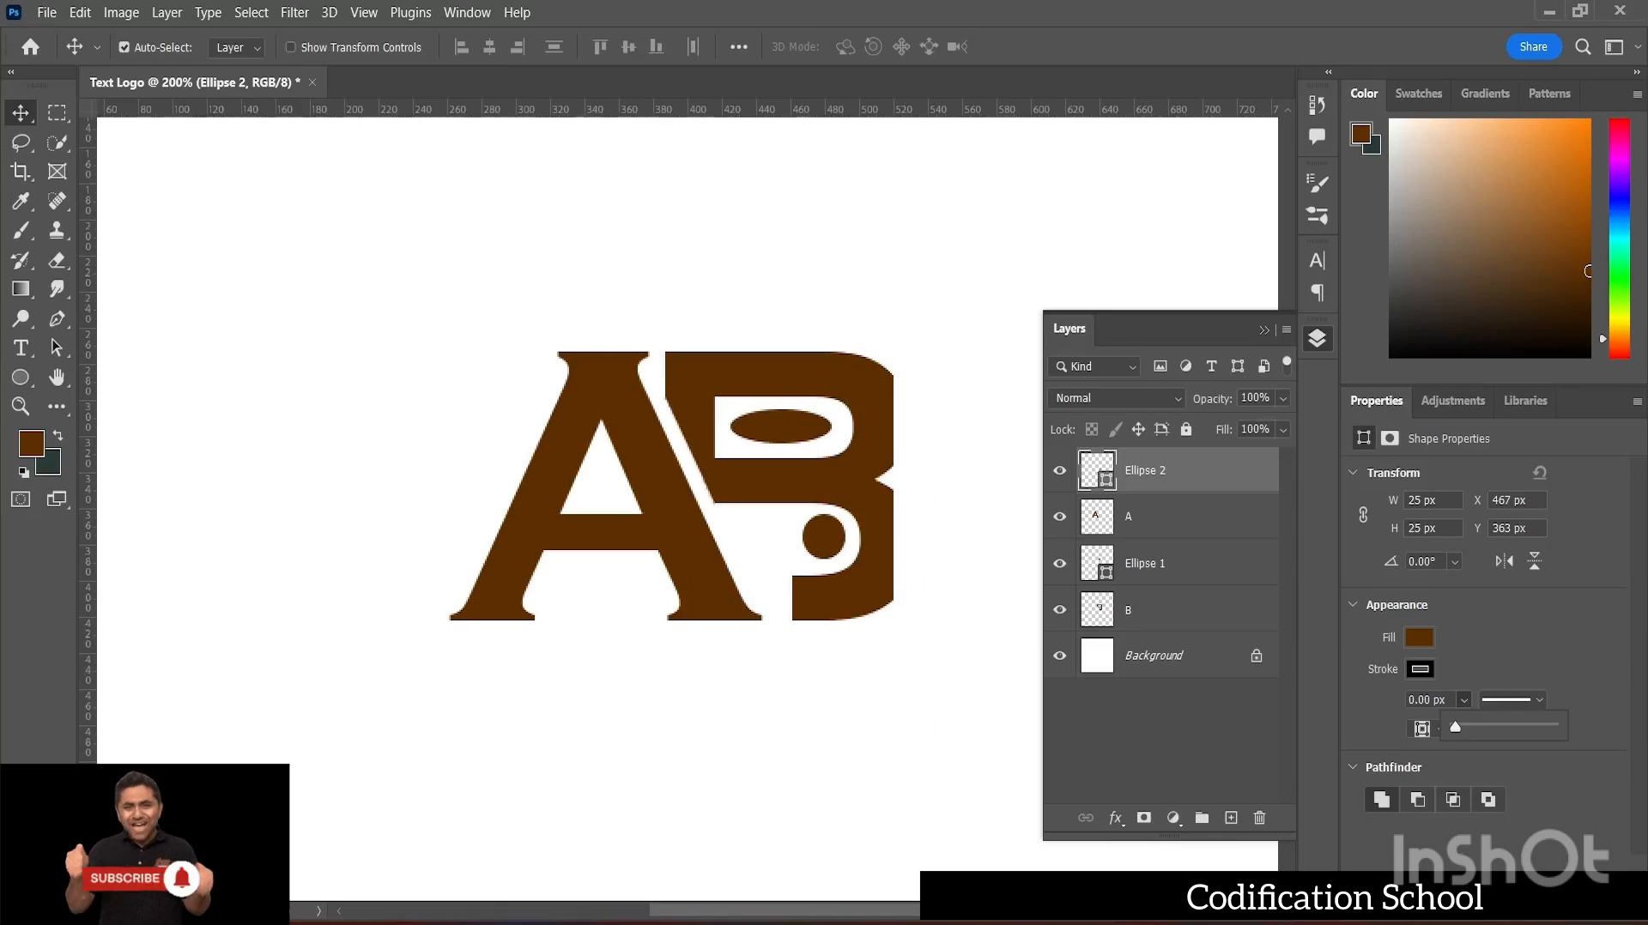
- Switch to Google Chrome, look up "colour hunt" and open the Color Hunt palette site from the browsing history
key(super)
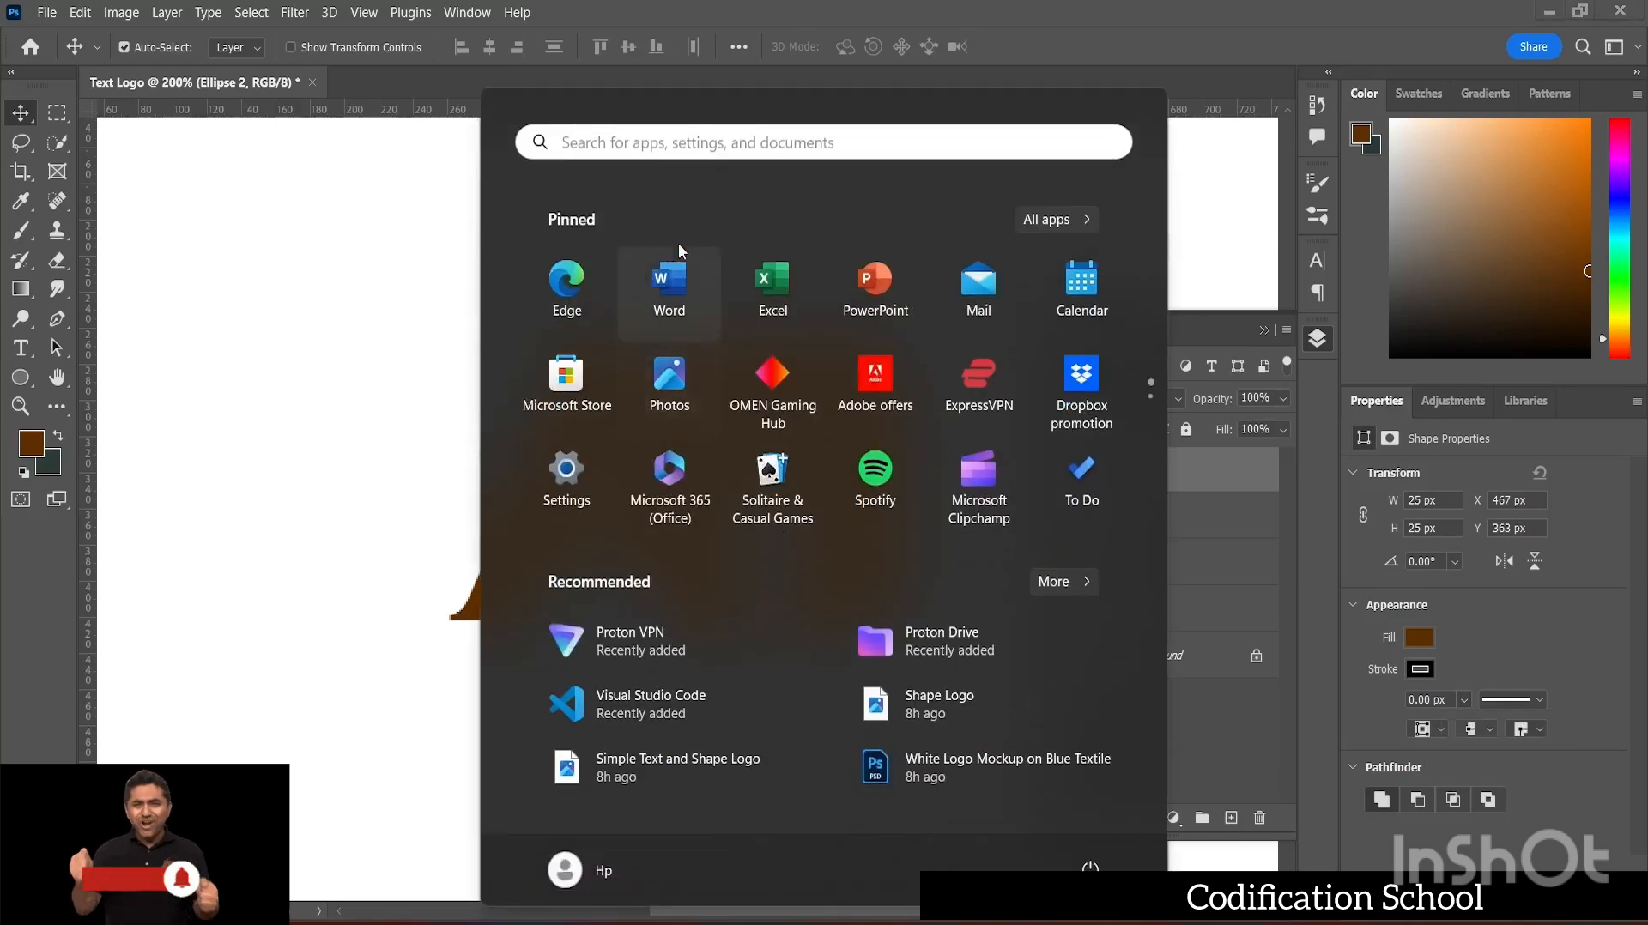
click(697, 146)
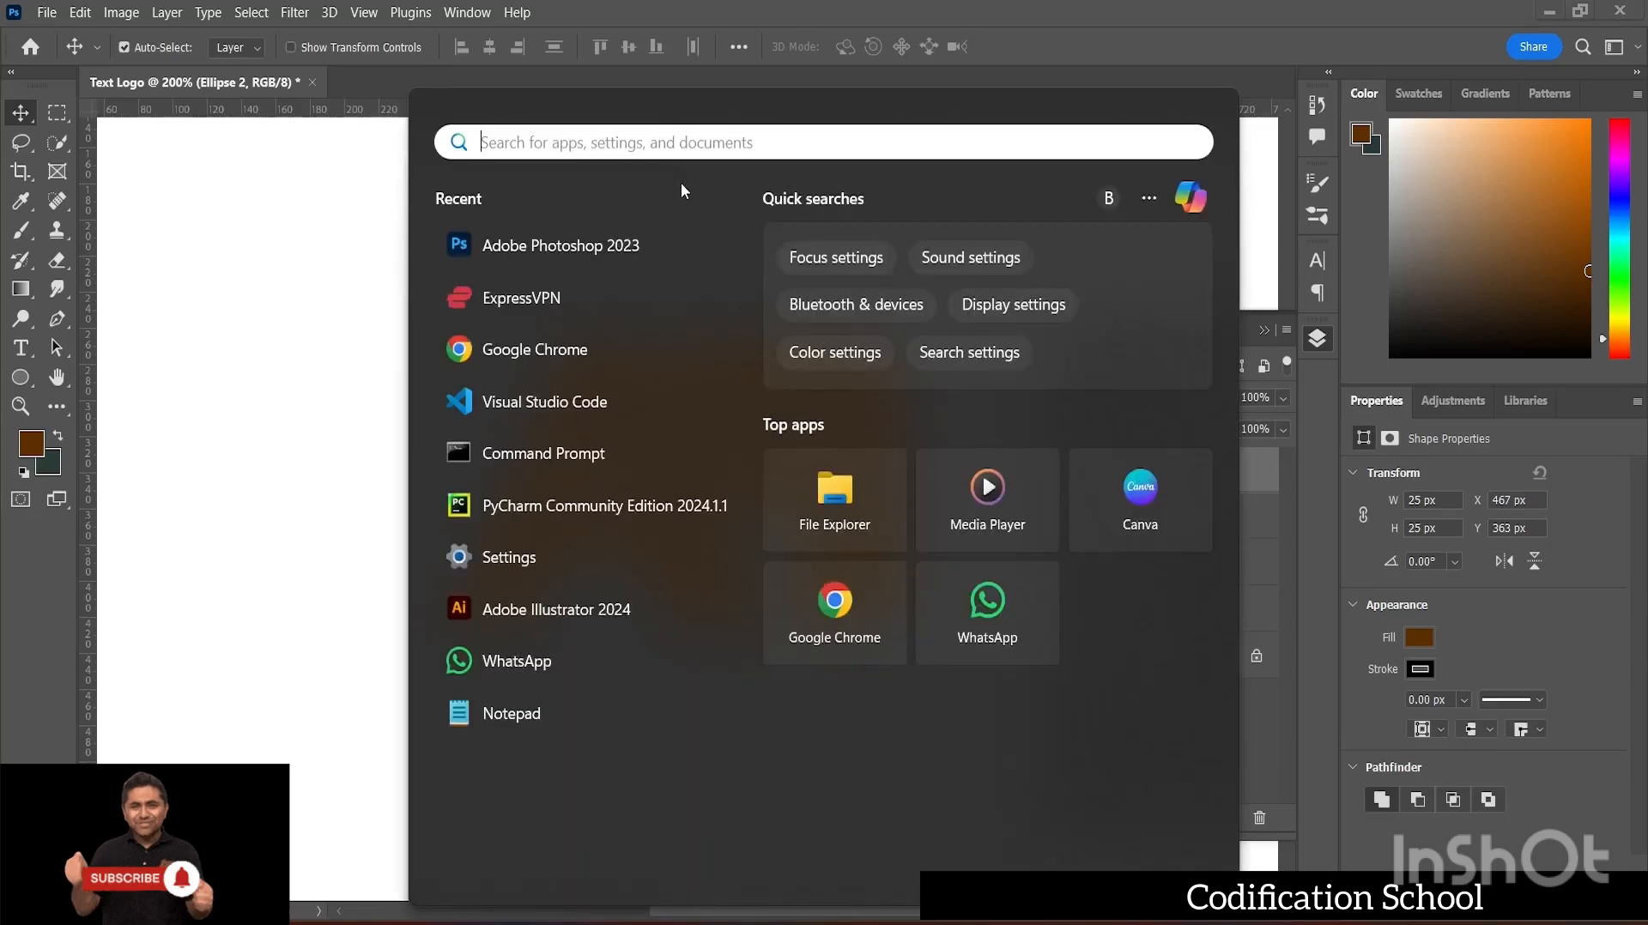
click(561, 355)
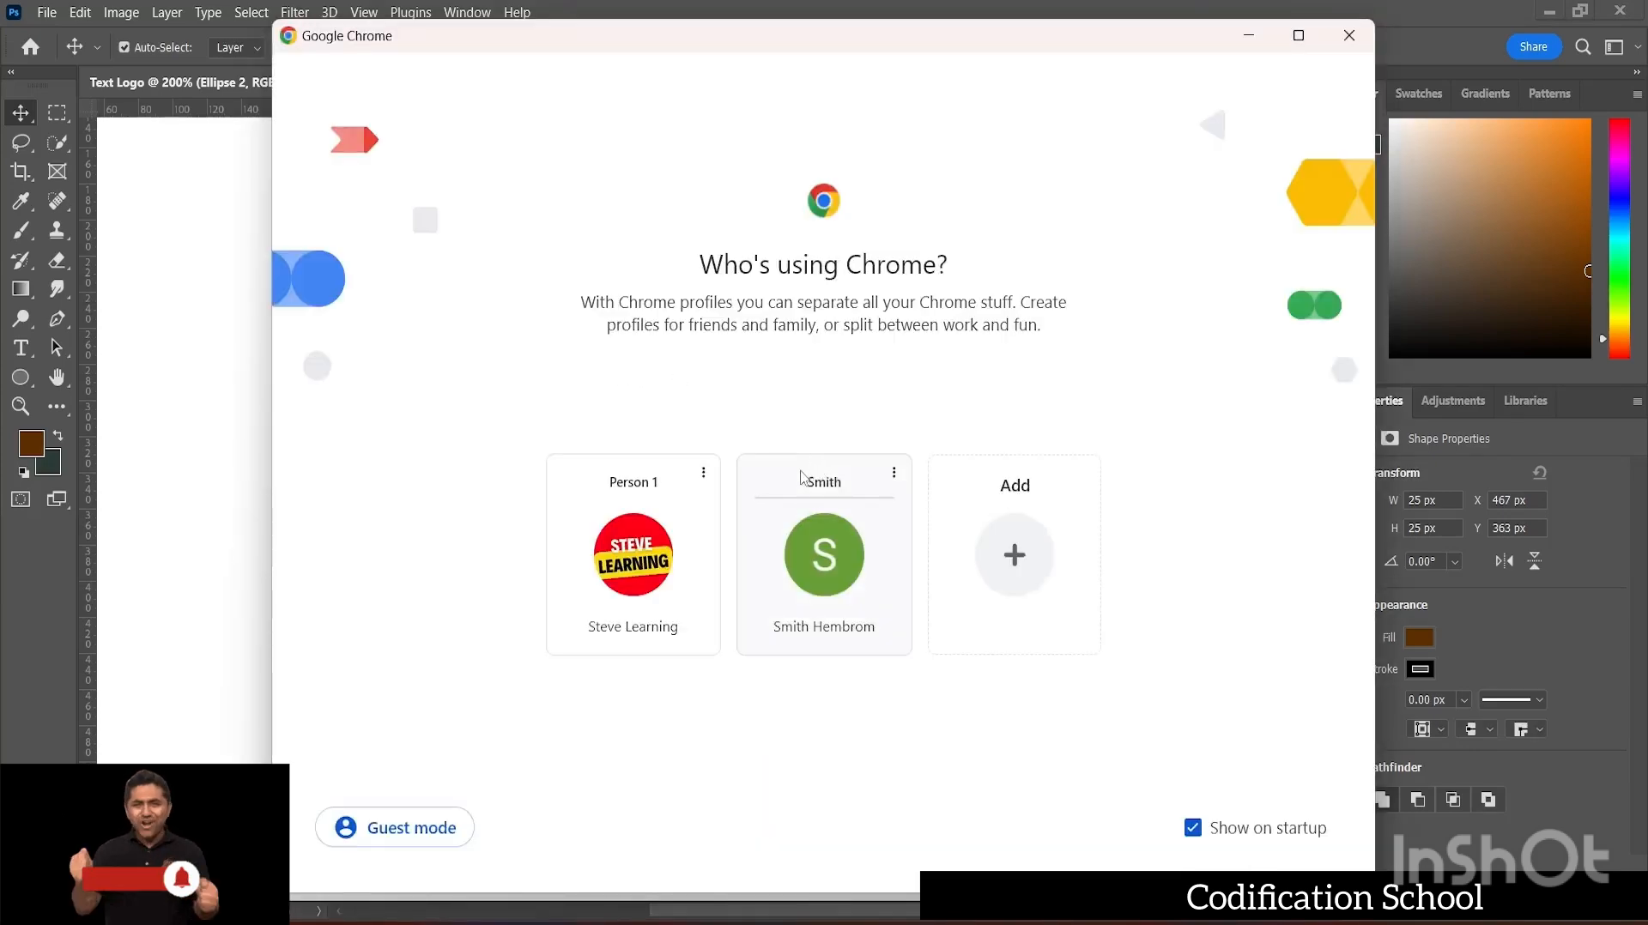
click(831, 540)
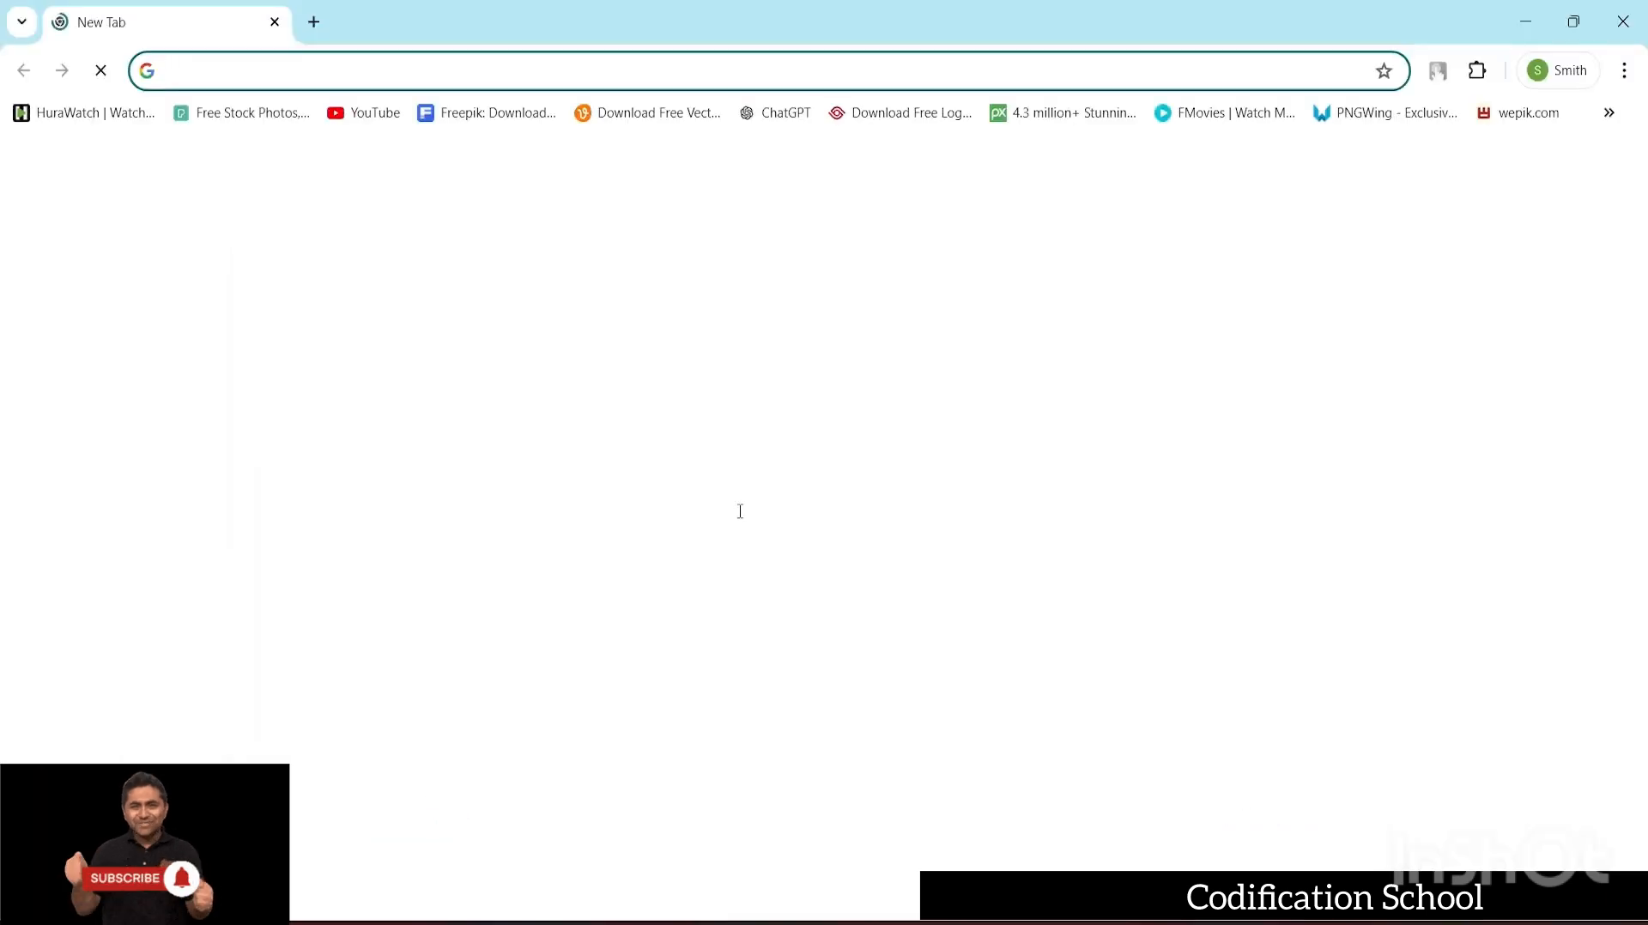
click(663, 495)
text(colour)
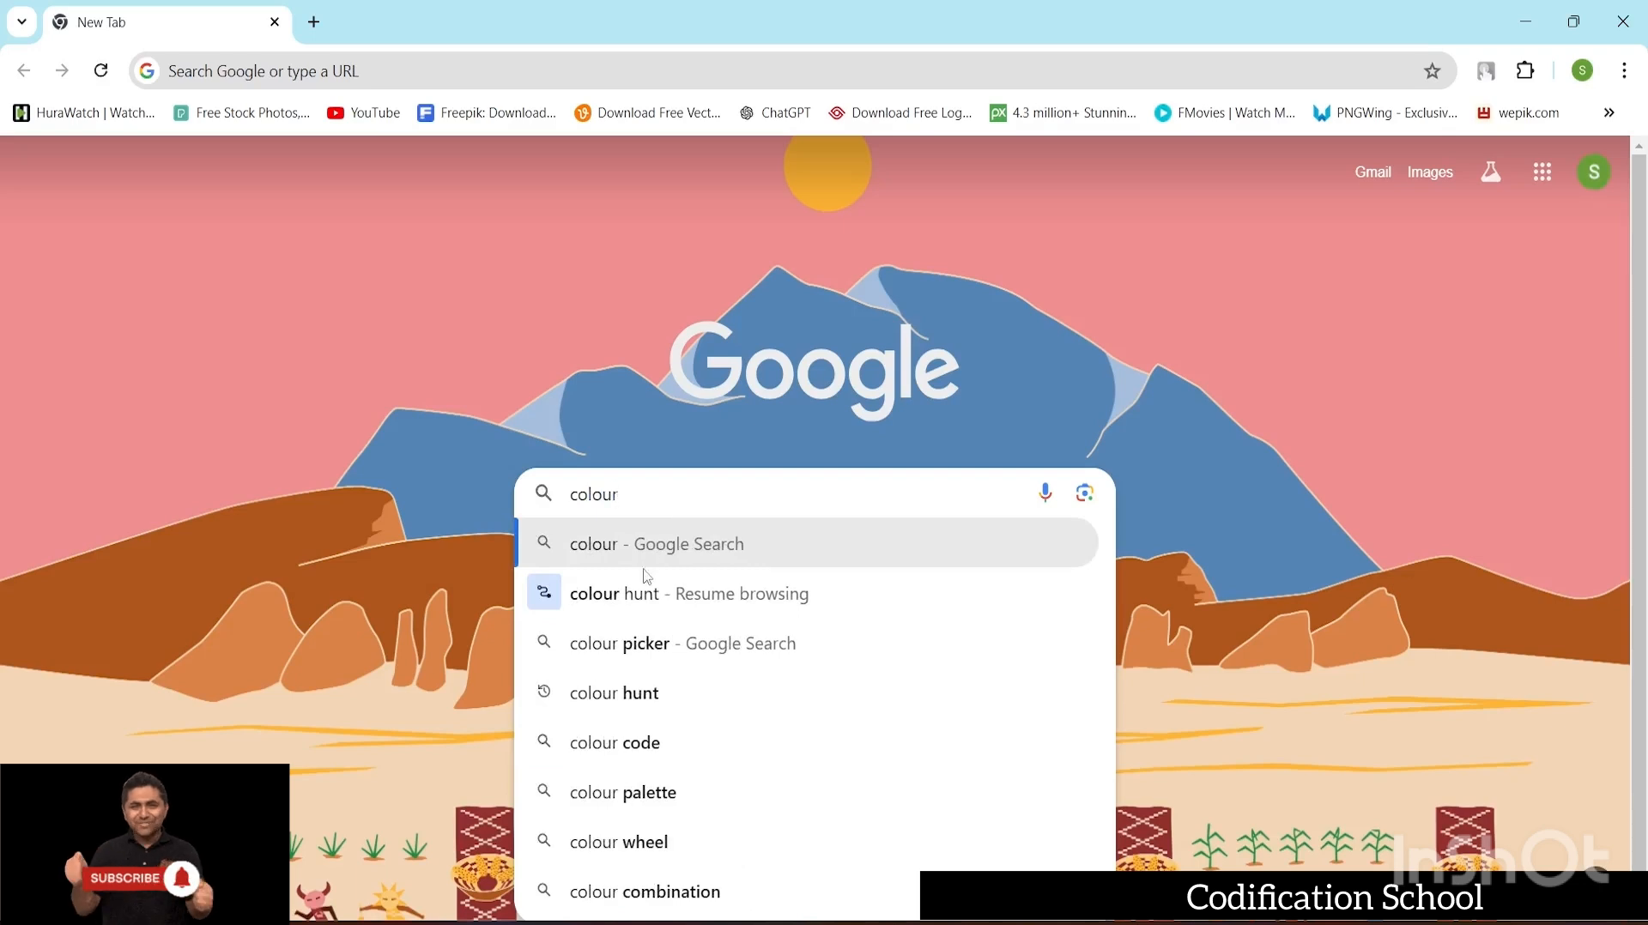
click(638, 600)
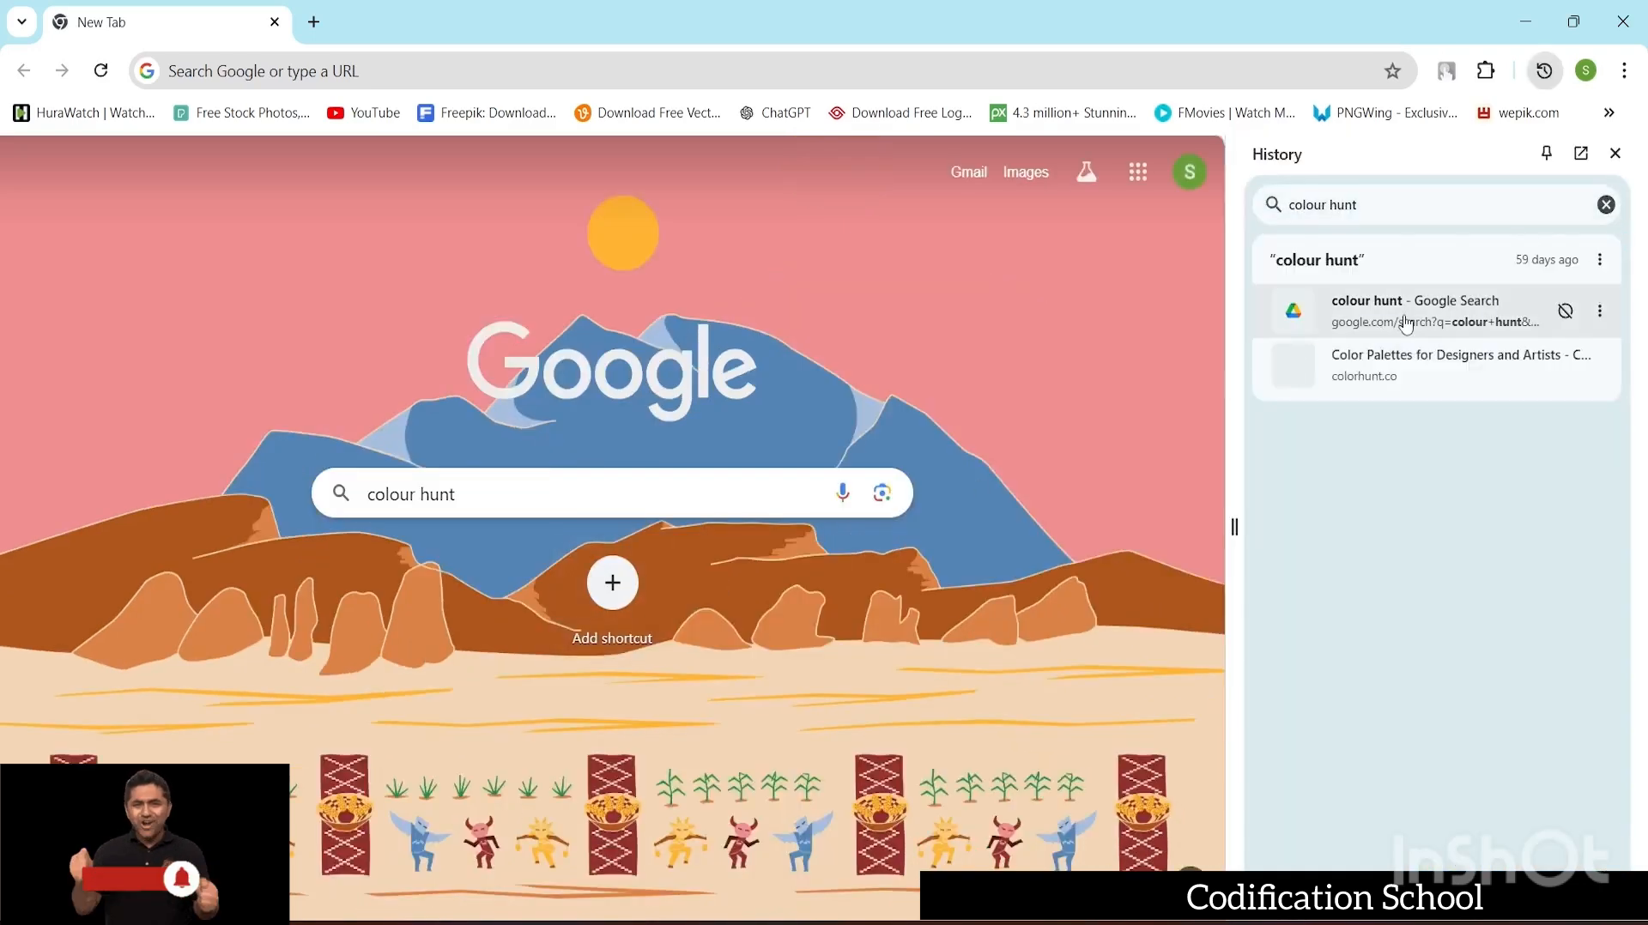
click(1403, 365)
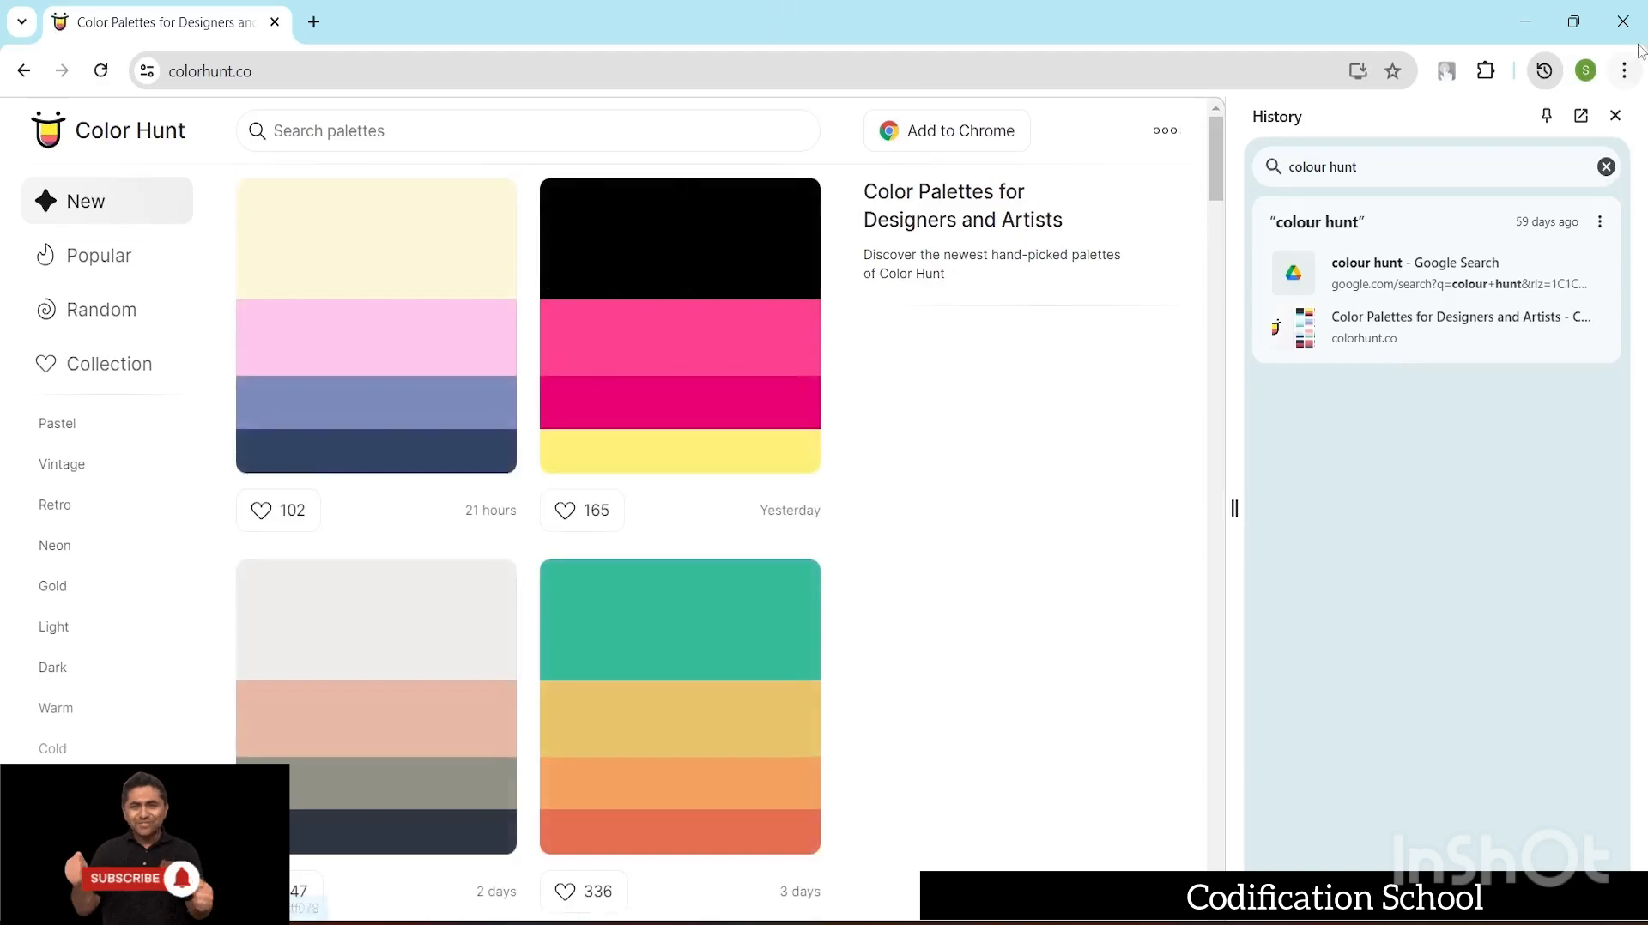
- Browse the newest Color Hunt palettes and download the image of the palette #E88D67, #F3F7EC, #006989, #005C78
click(1572, 23)
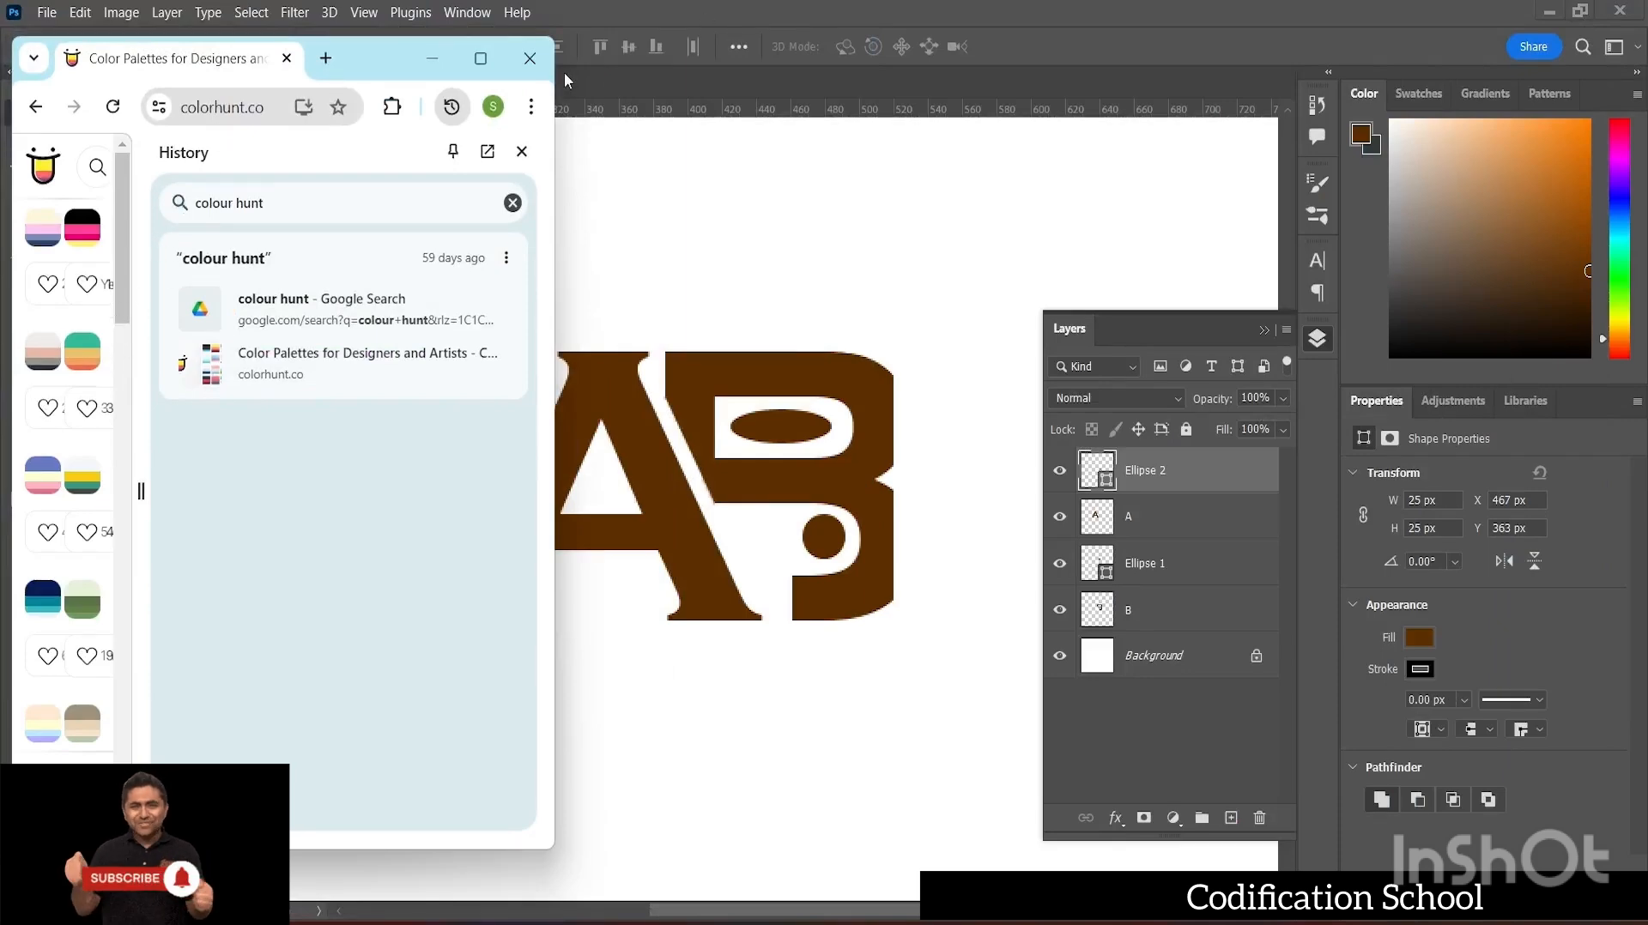
click(481, 58)
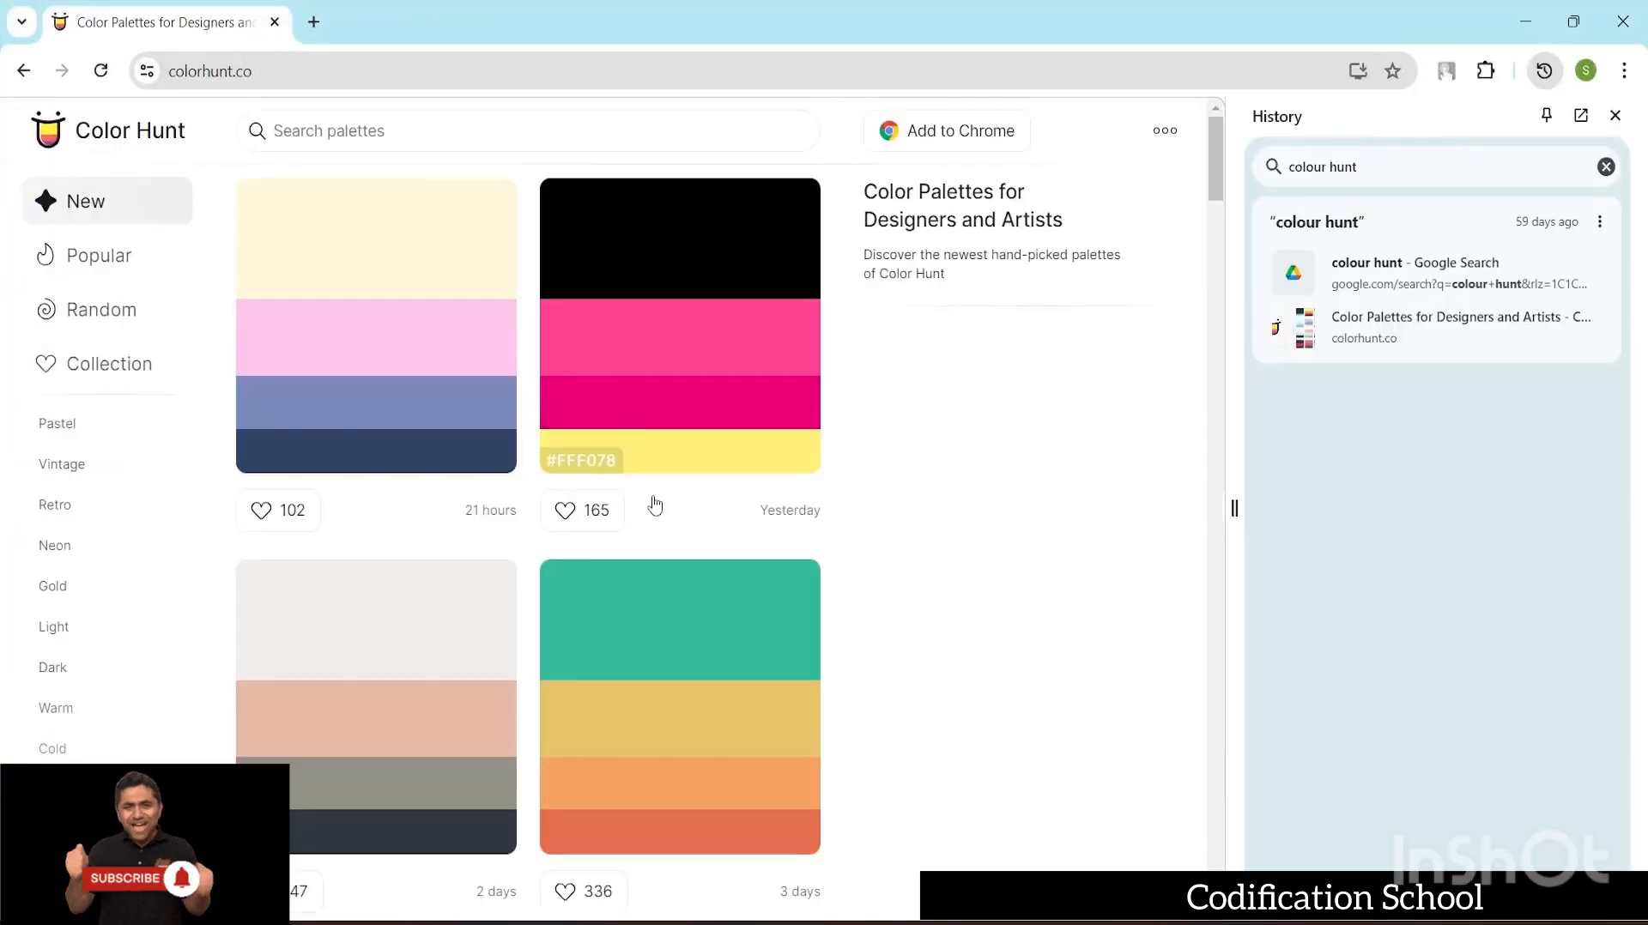
scroll(761, 475, down, 3)
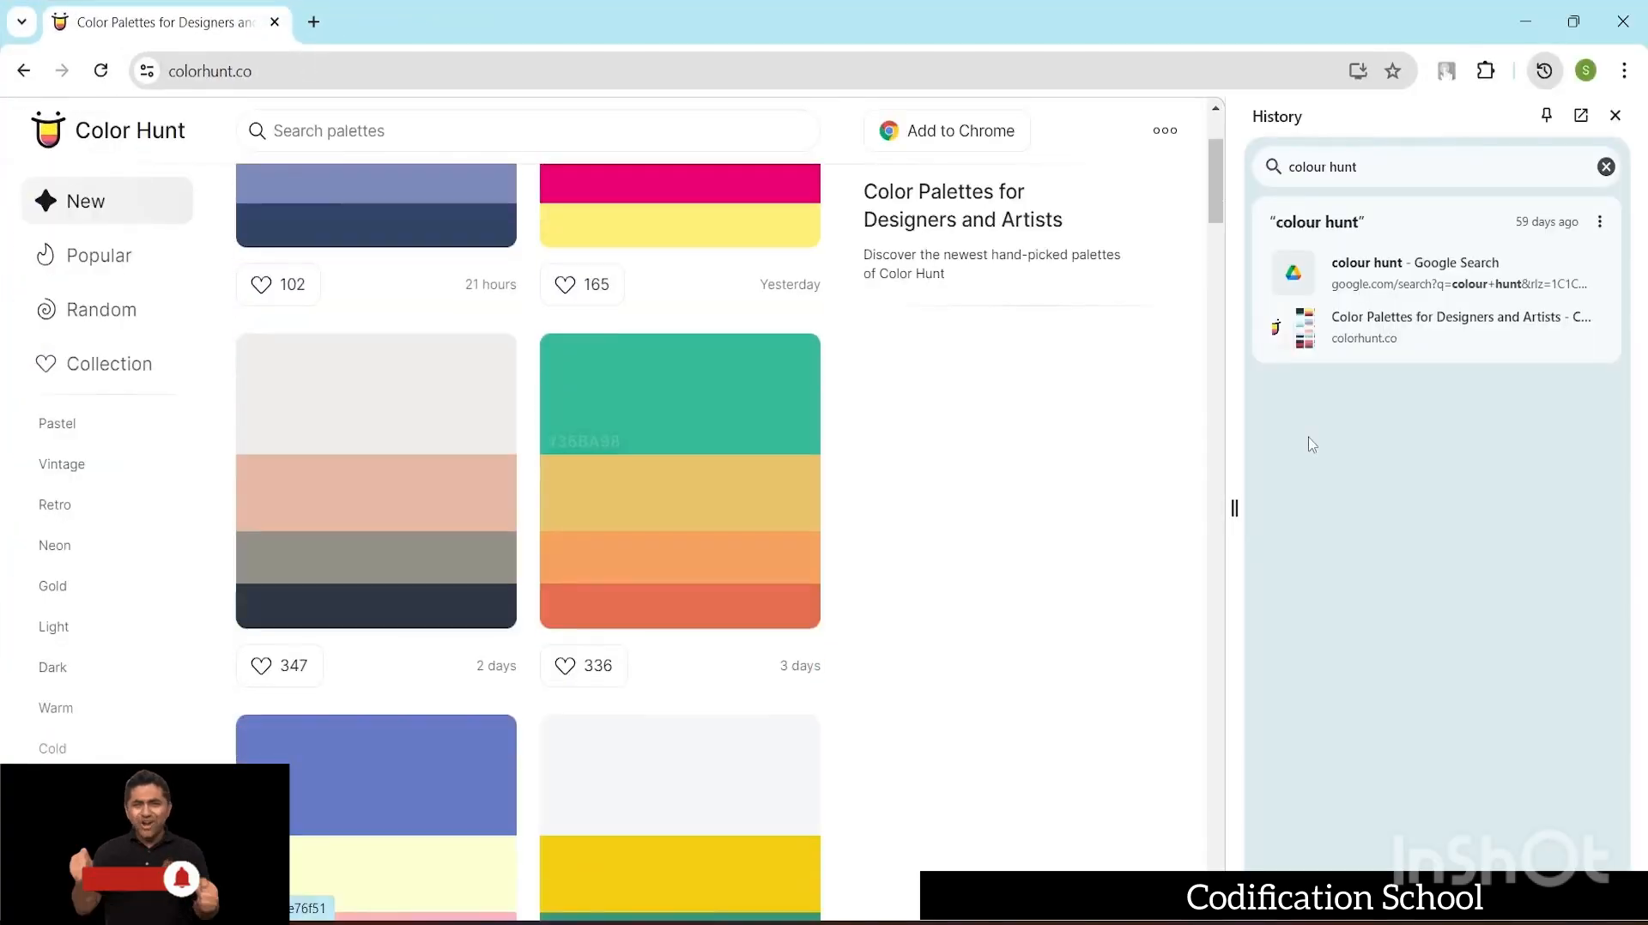
click(1617, 120)
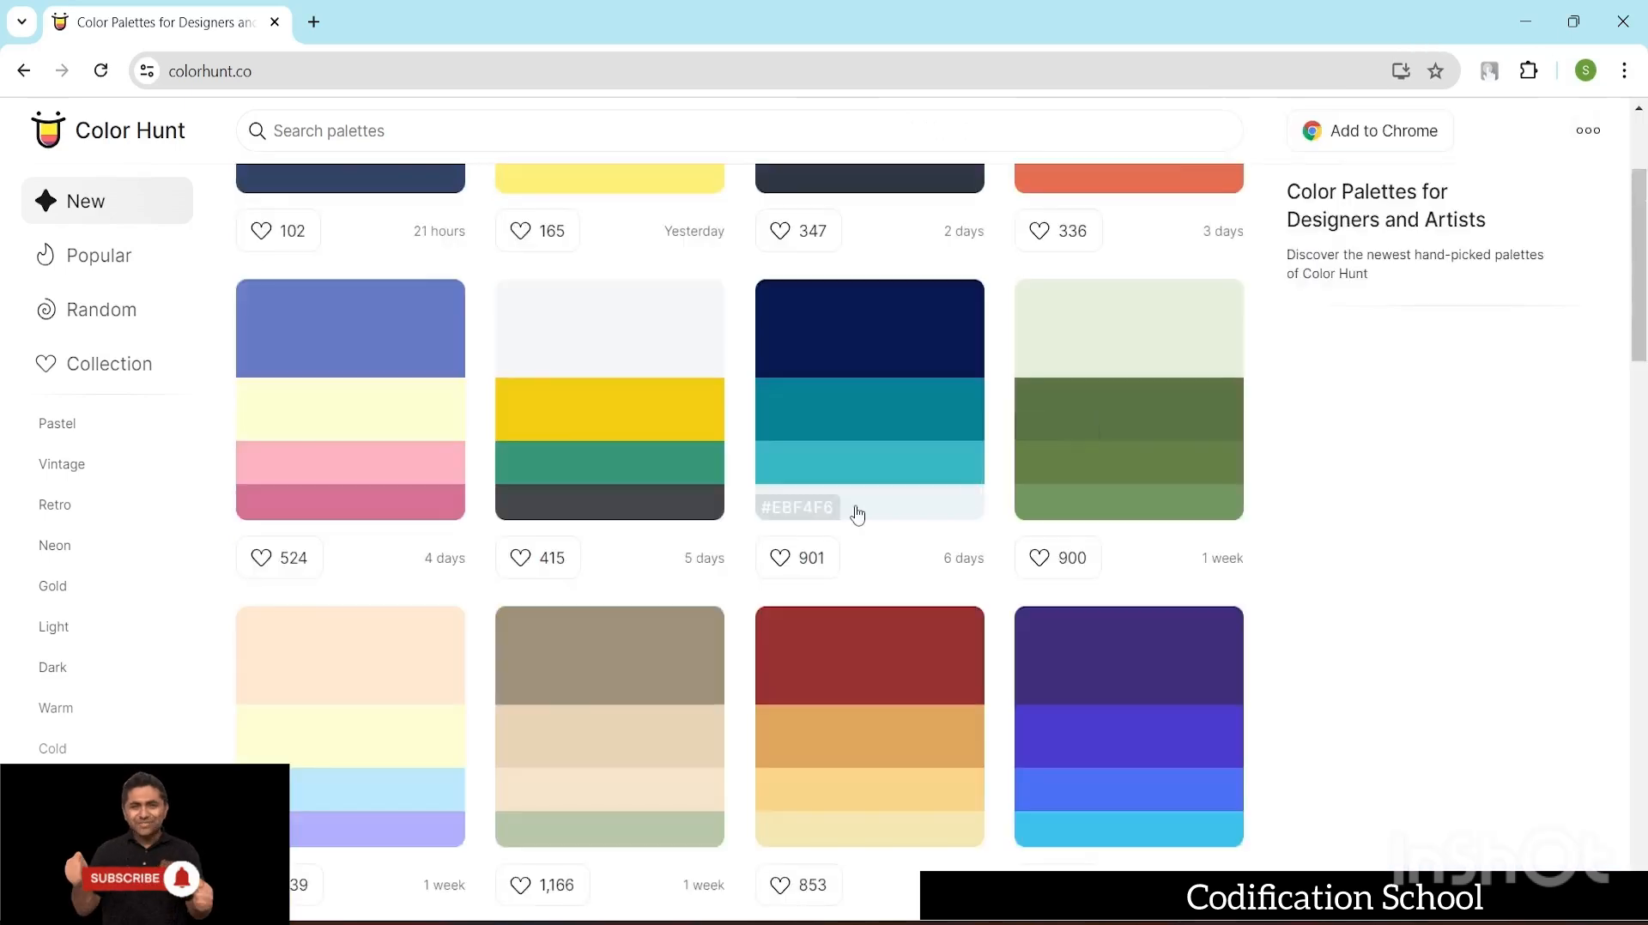
scroll(856, 514, up, 3)
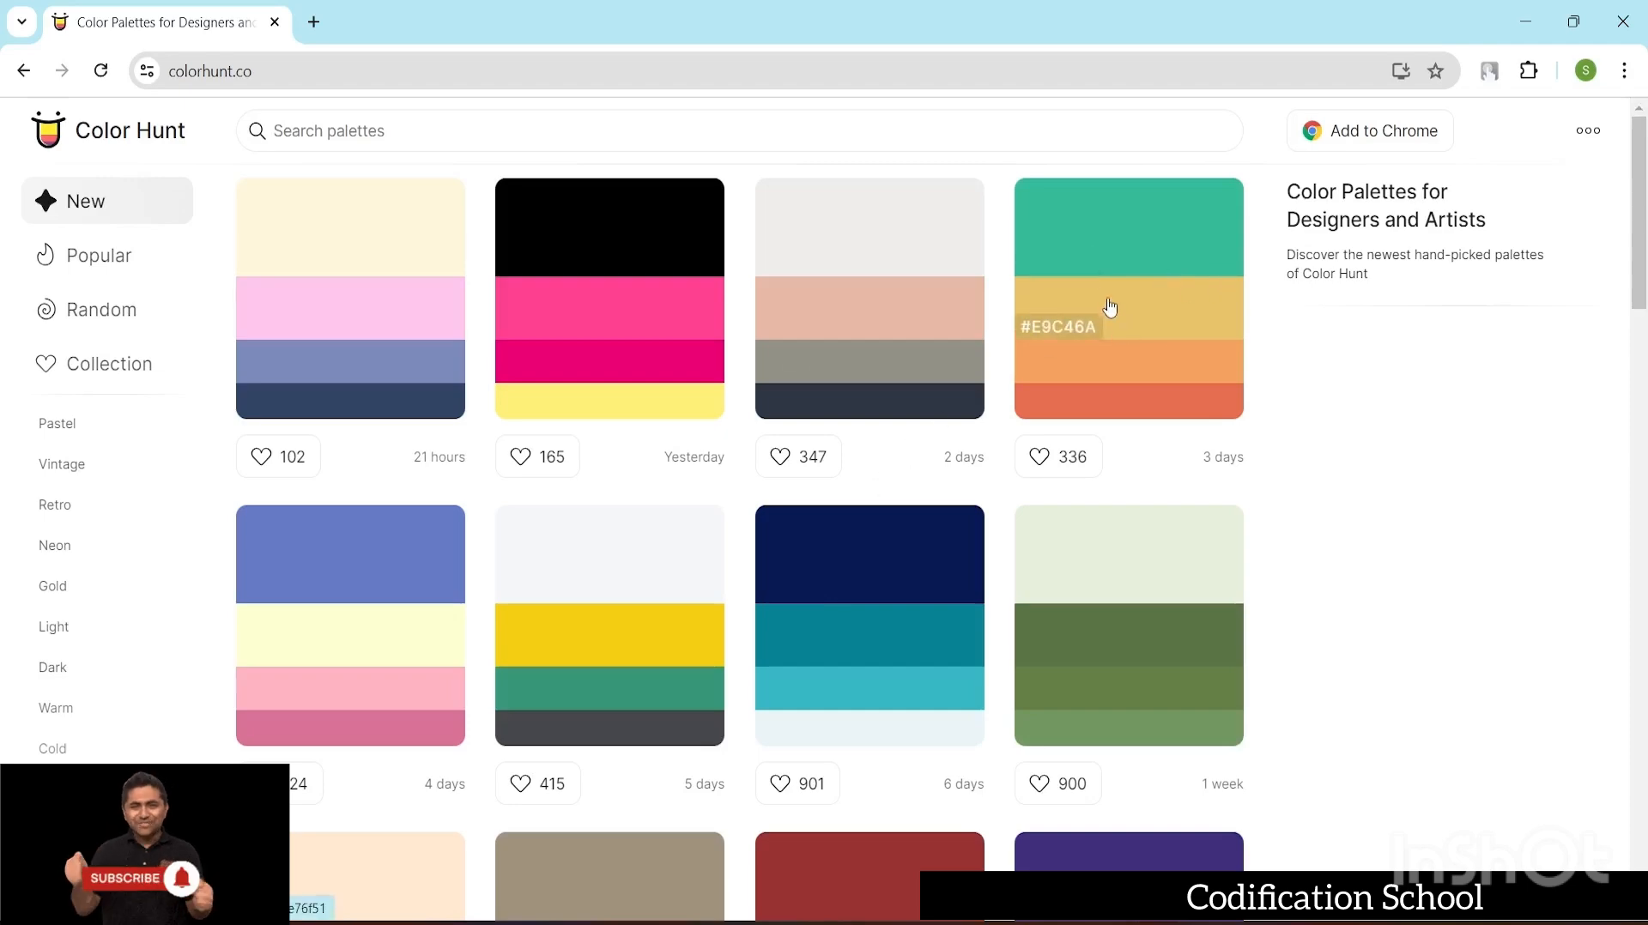
scroll(644, 485, down, 15)
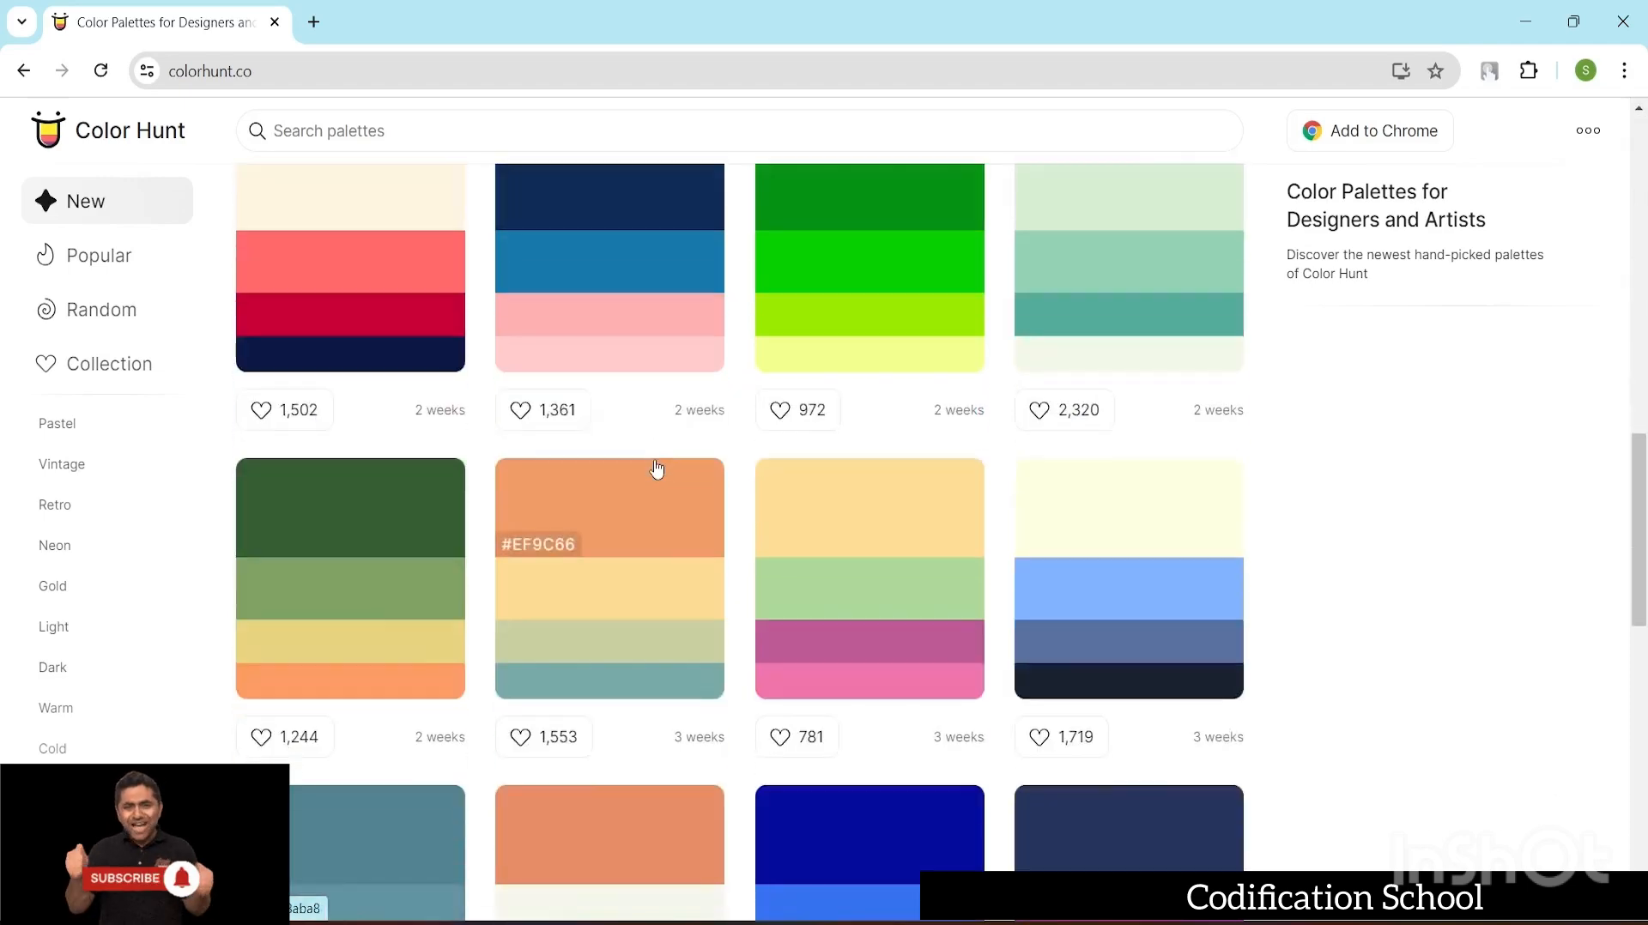
scroll(657, 469, down, 3)
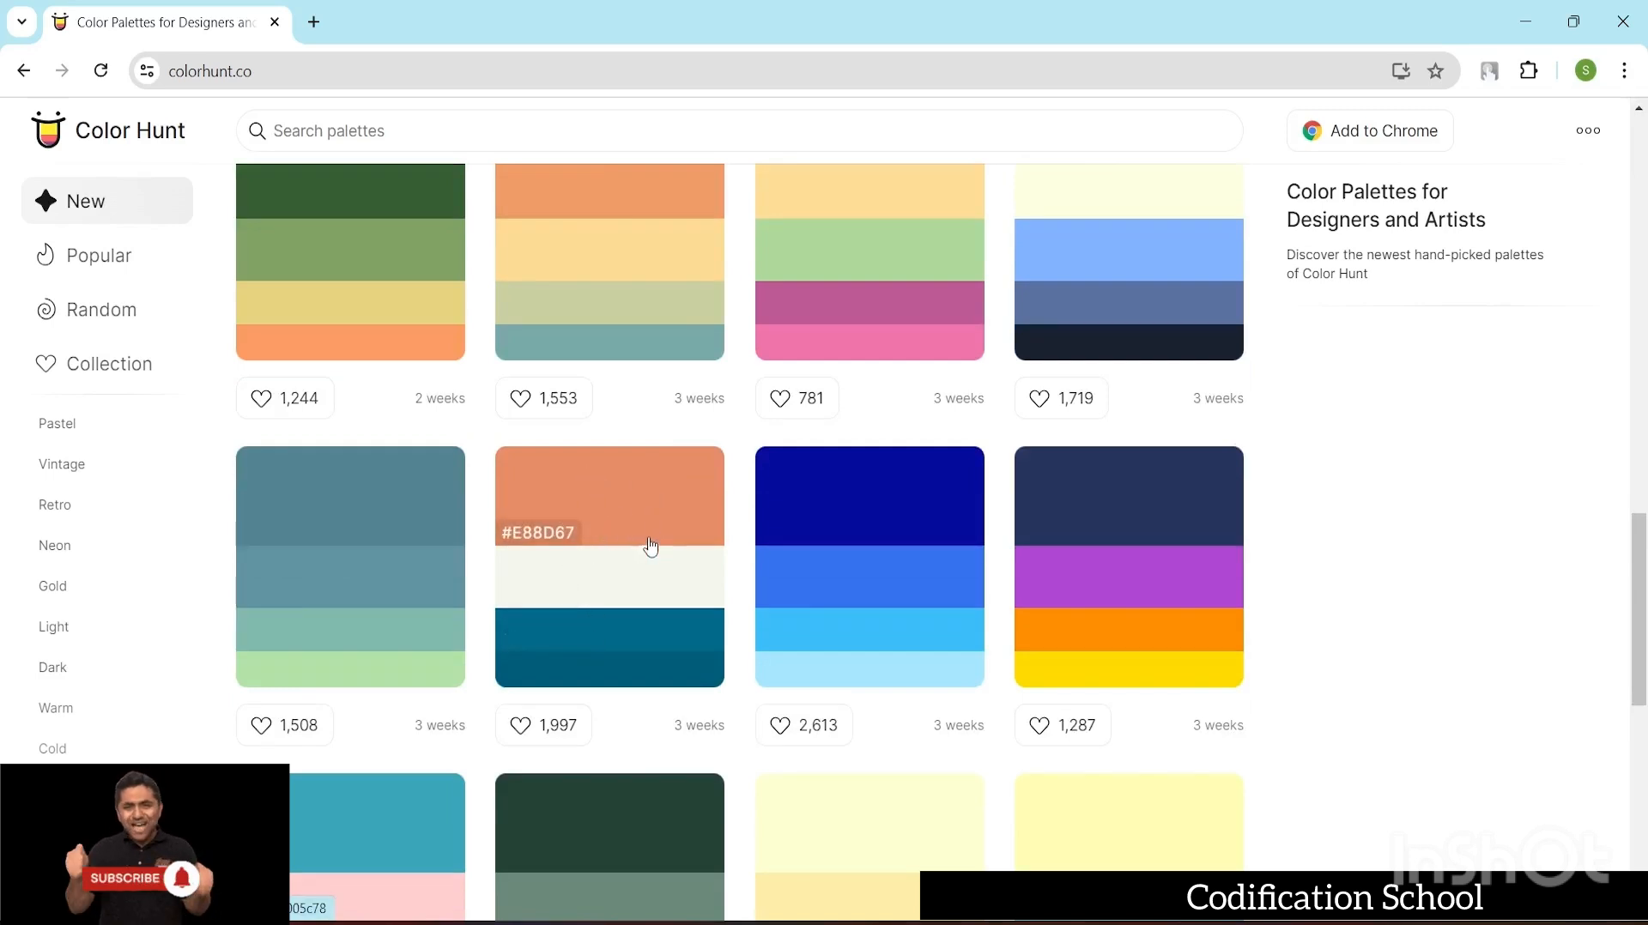
click(641, 606)
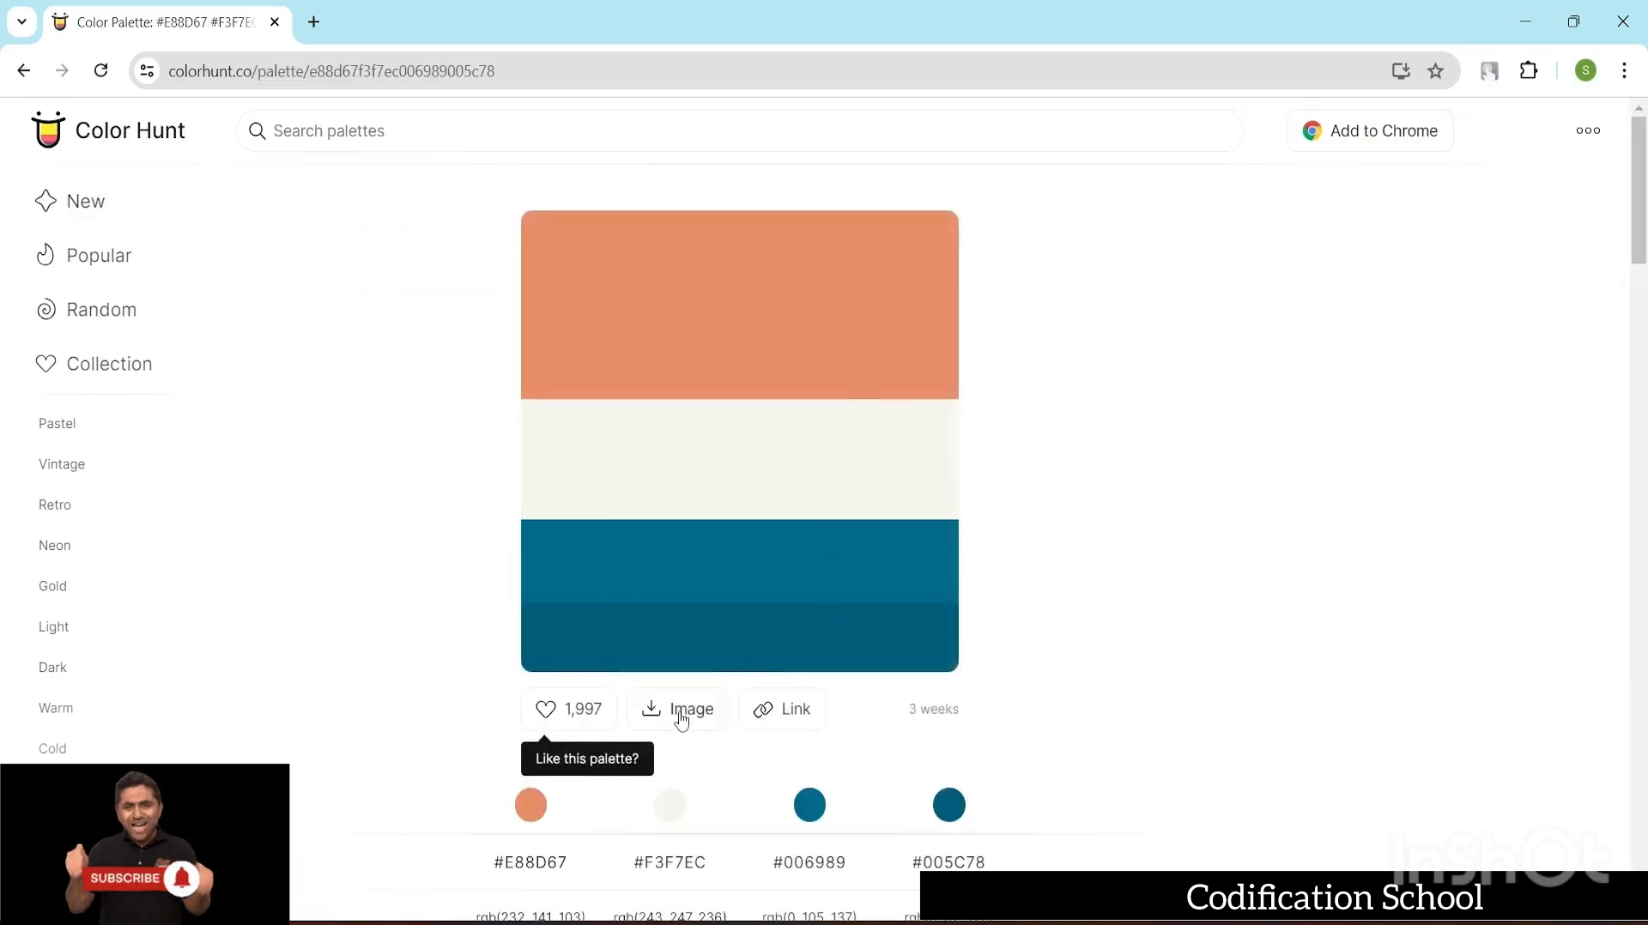
click(678, 719)
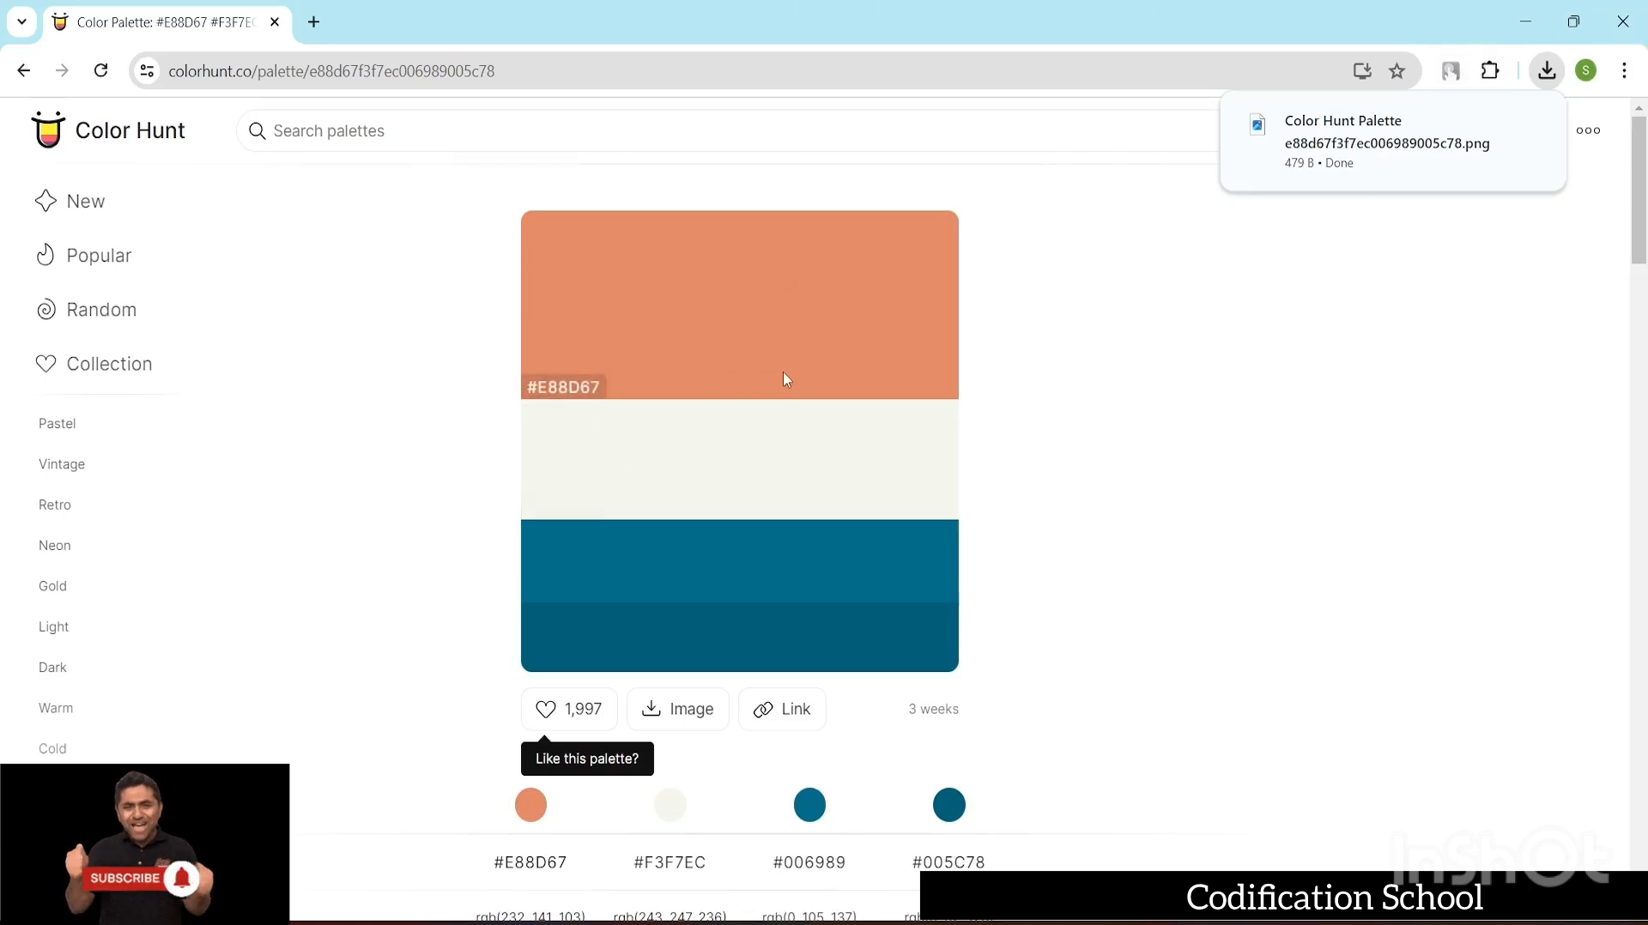
- Go back to the new tab page, search Google for "colour hunt" and open ColorHunt's popular palettes
click(23, 70)
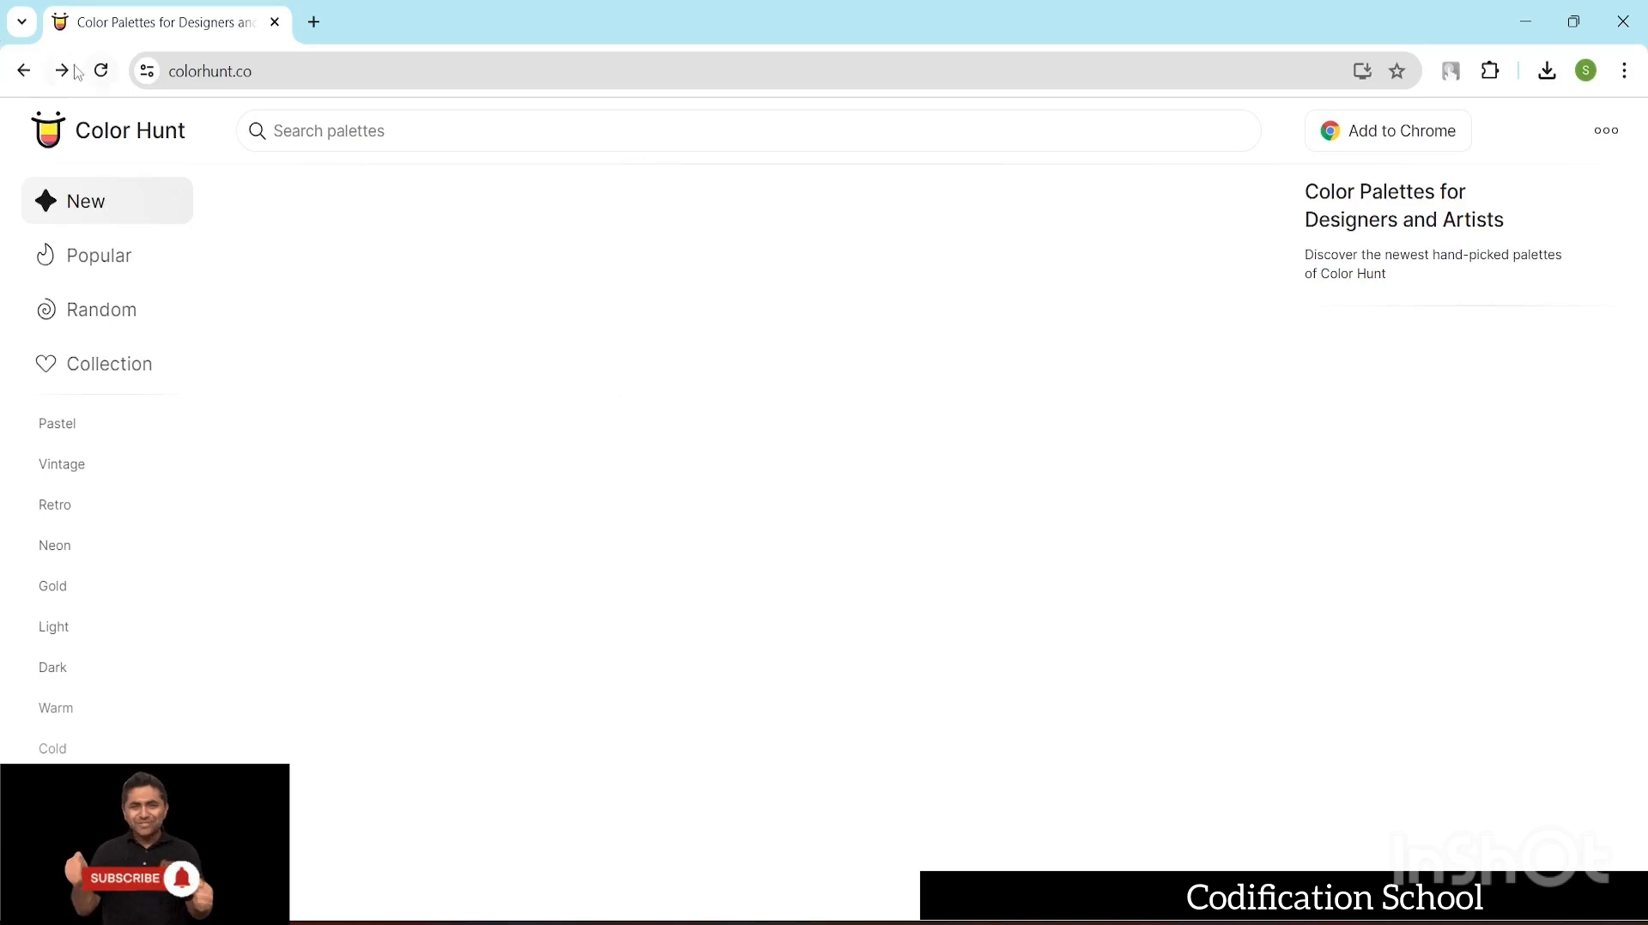
click(23, 70)
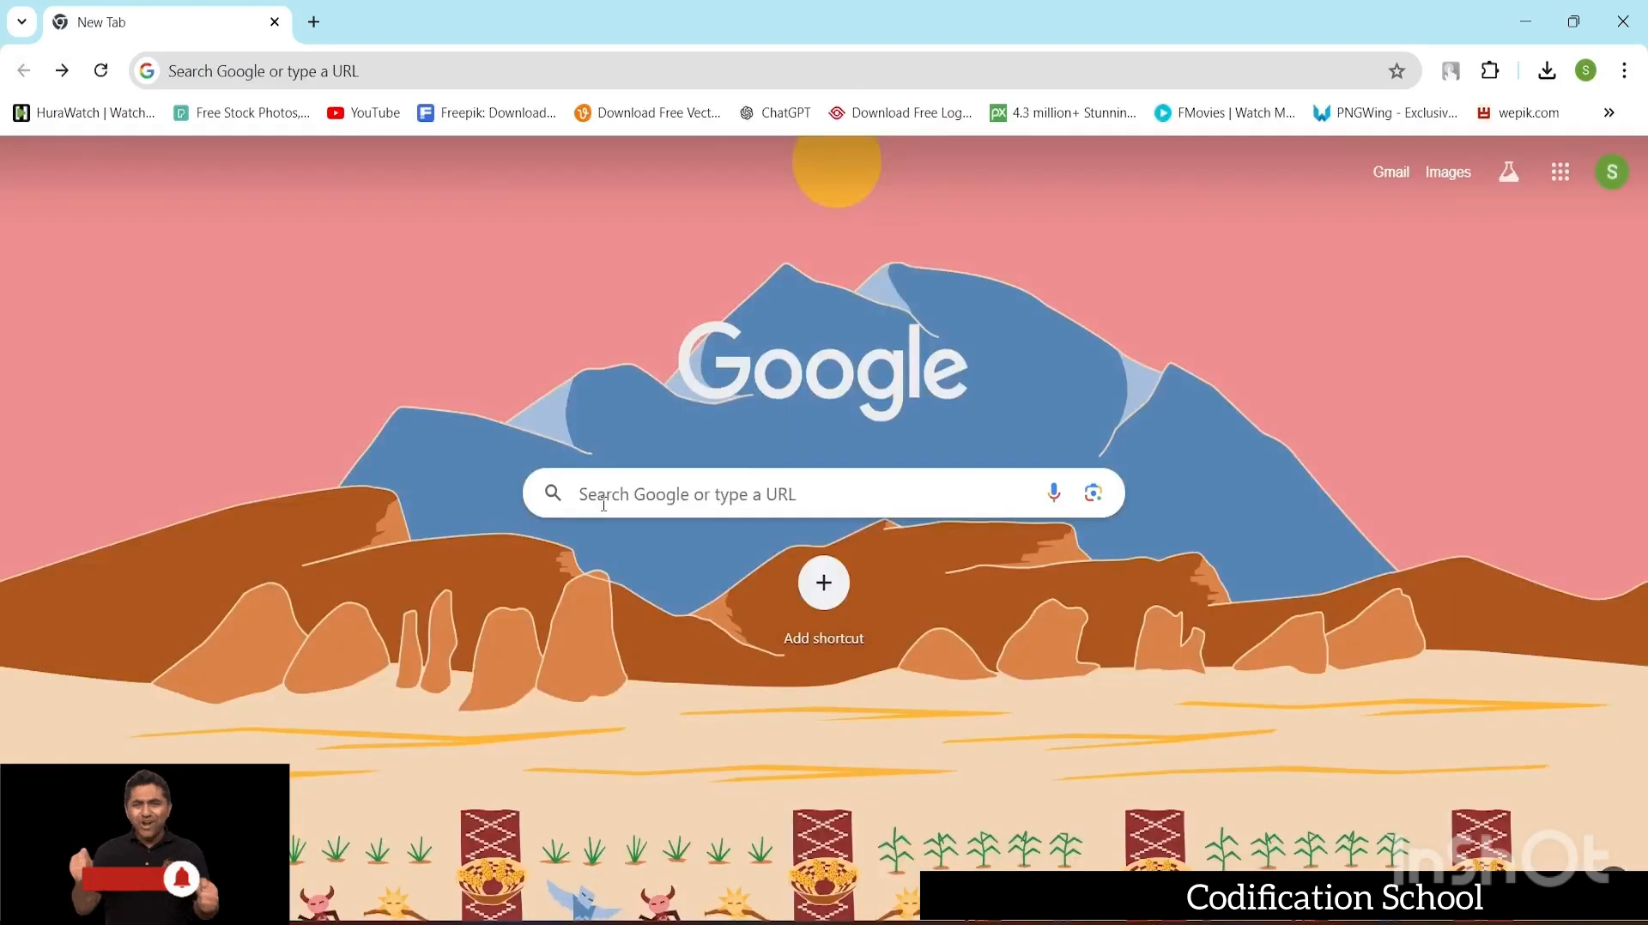
click(609, 512)
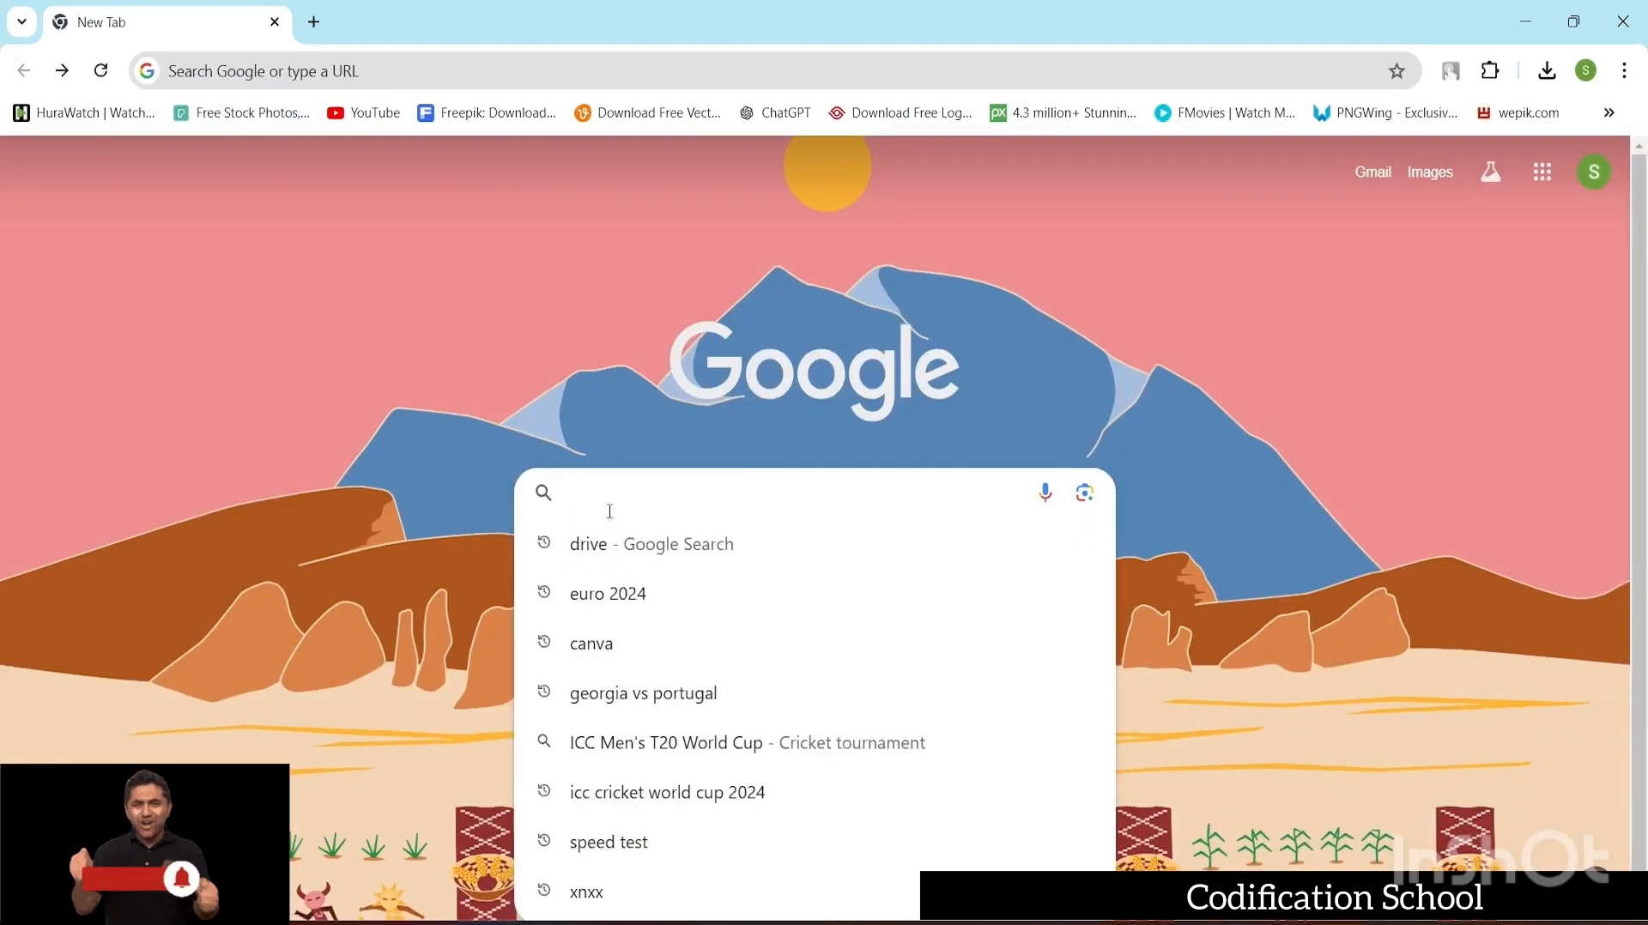
text(colou)
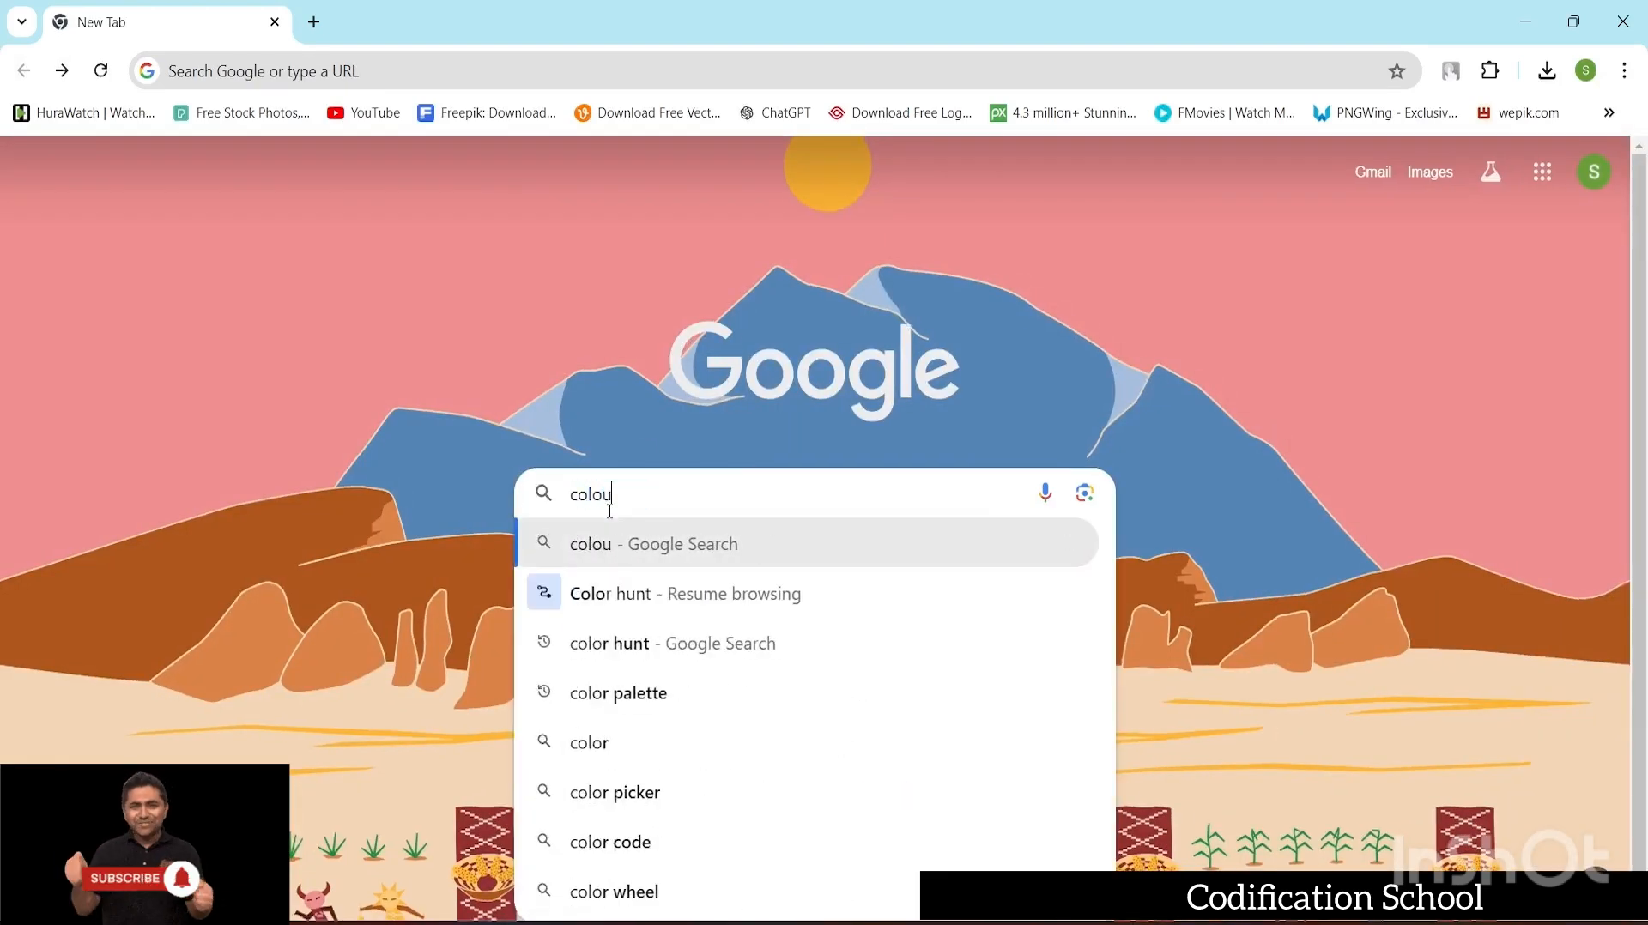
text(r hunt)
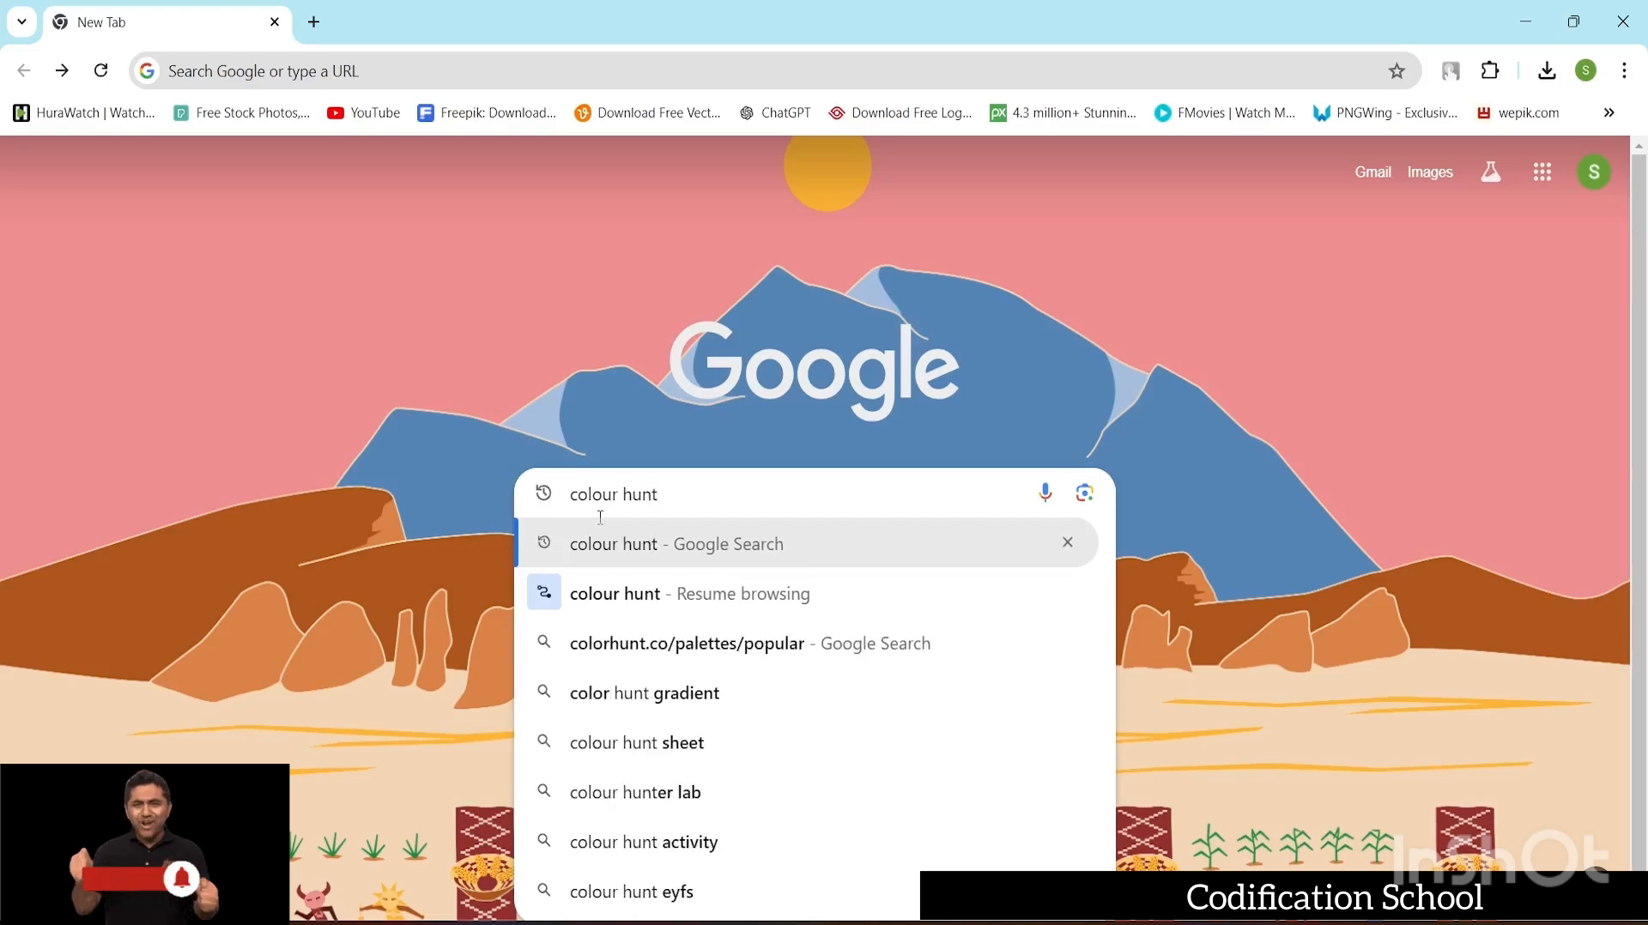
click(624, 544)
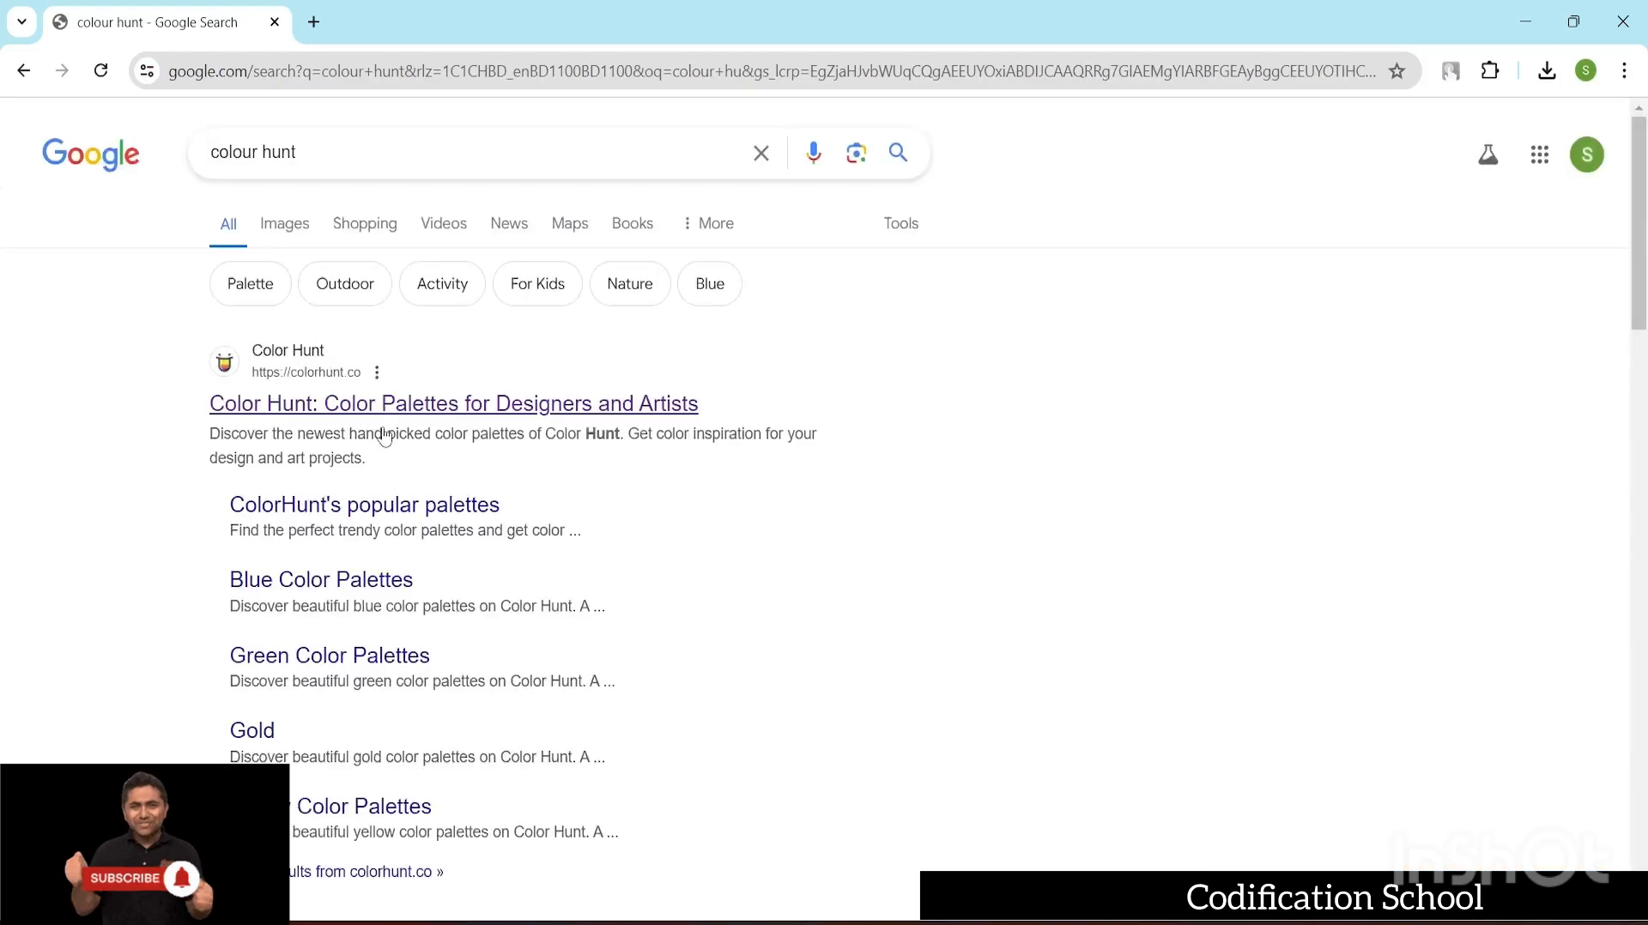
click(335, 506)
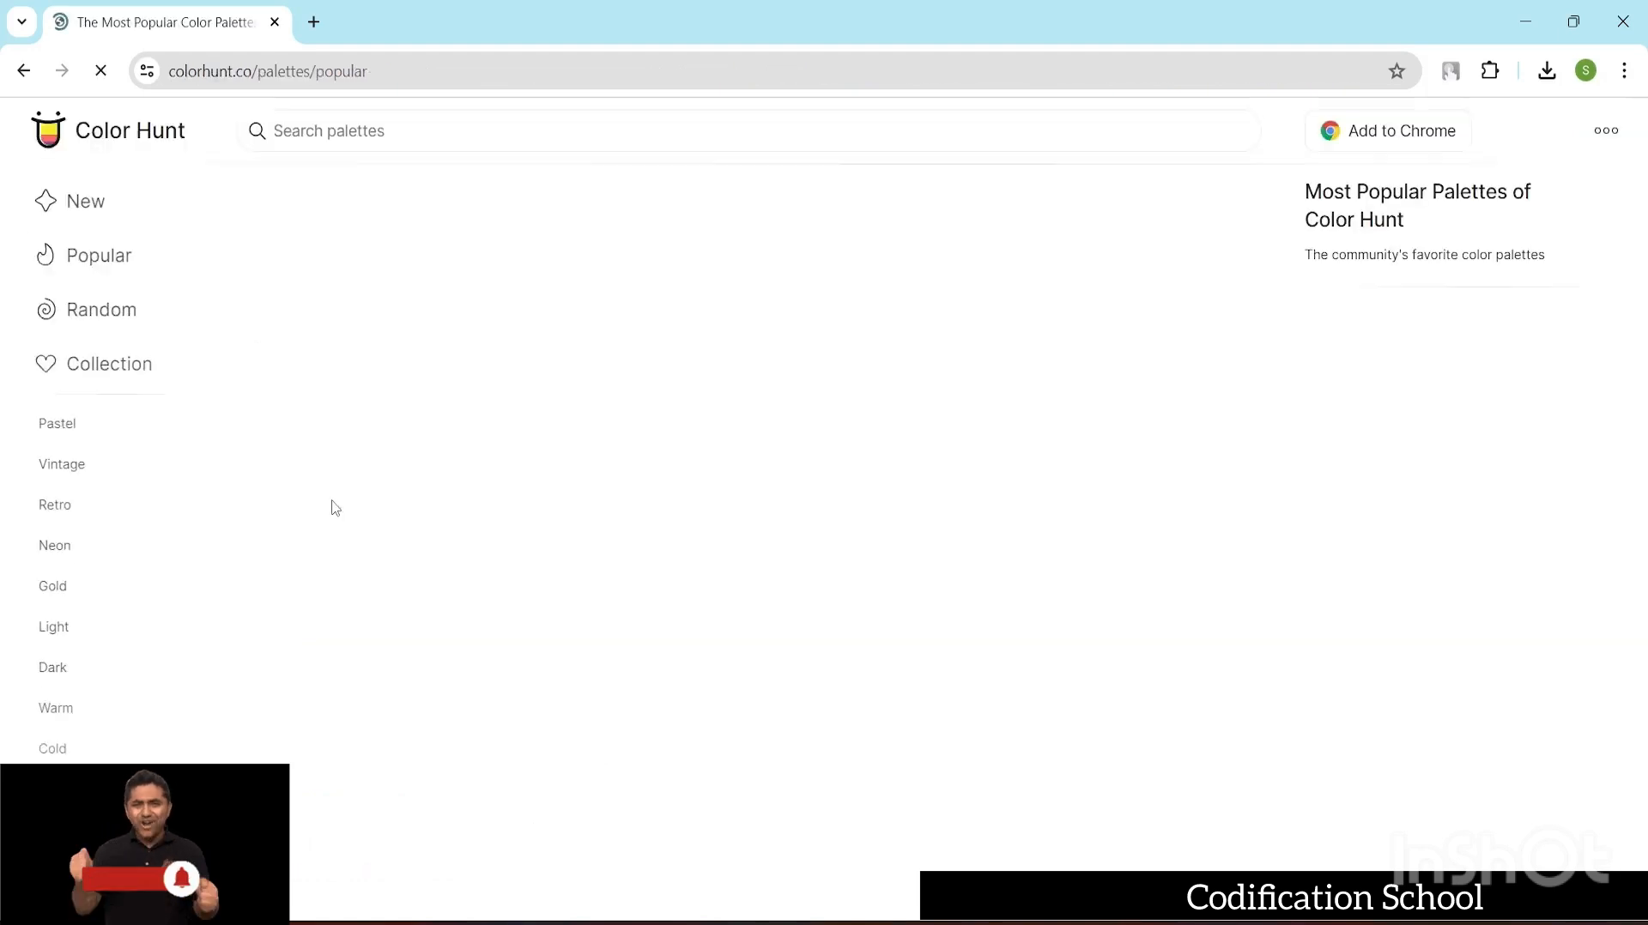
- Open the popular palette #365E32, #81A263, #E7D37F, #FD9B63 and download its image
scroll(875, 254, down, 10)
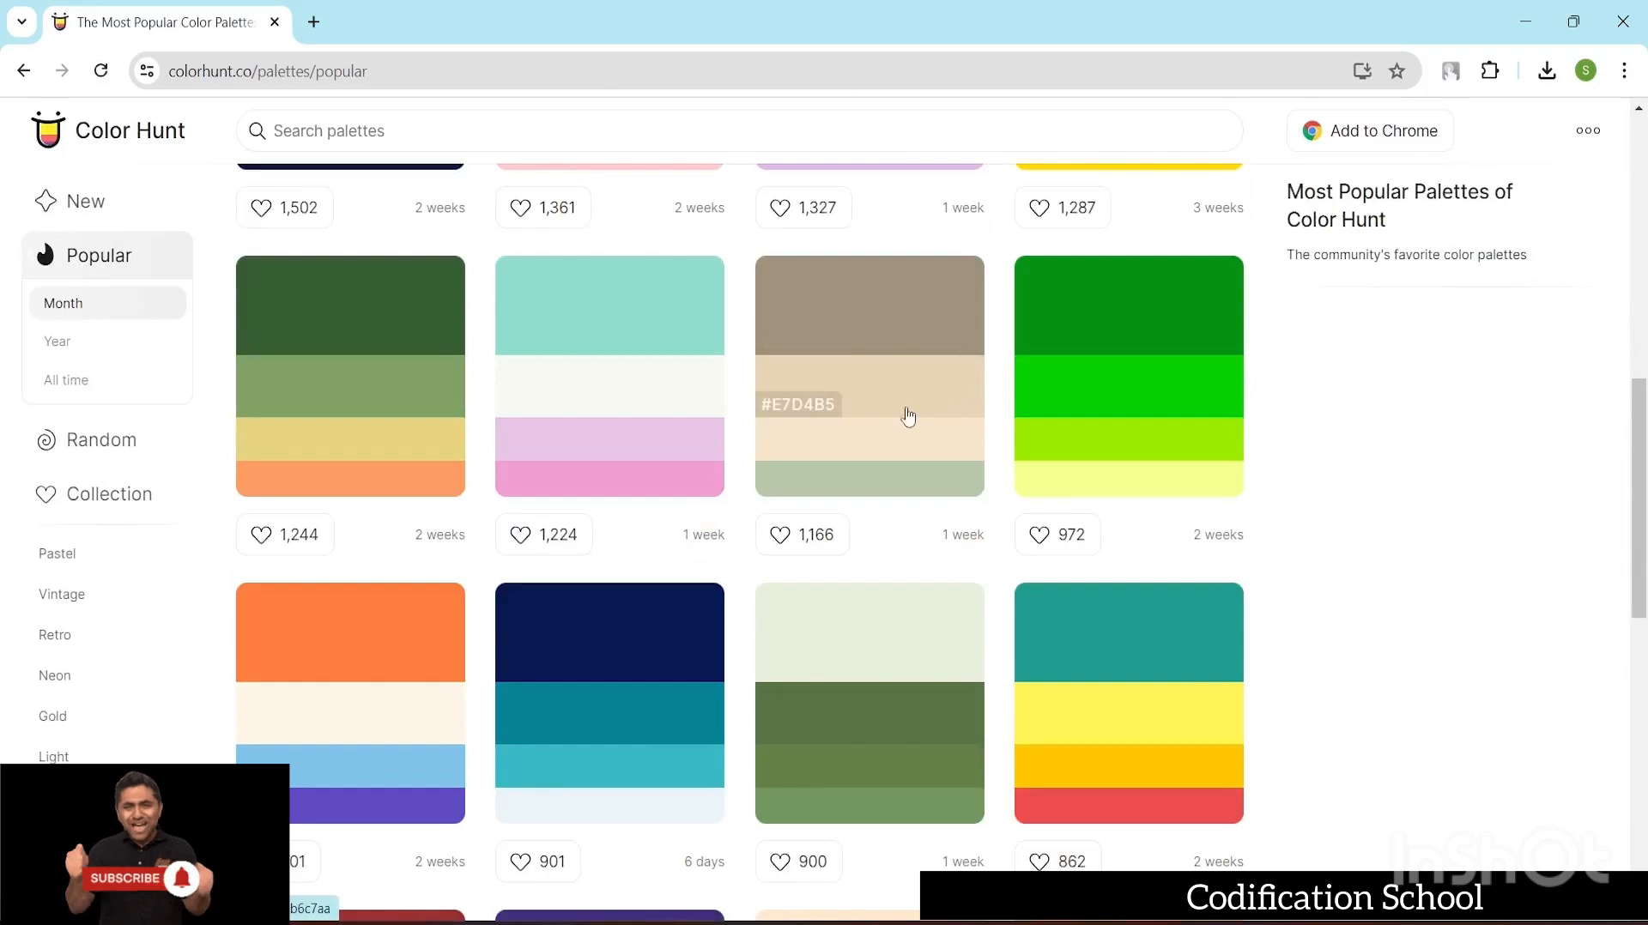
click(388, 414)
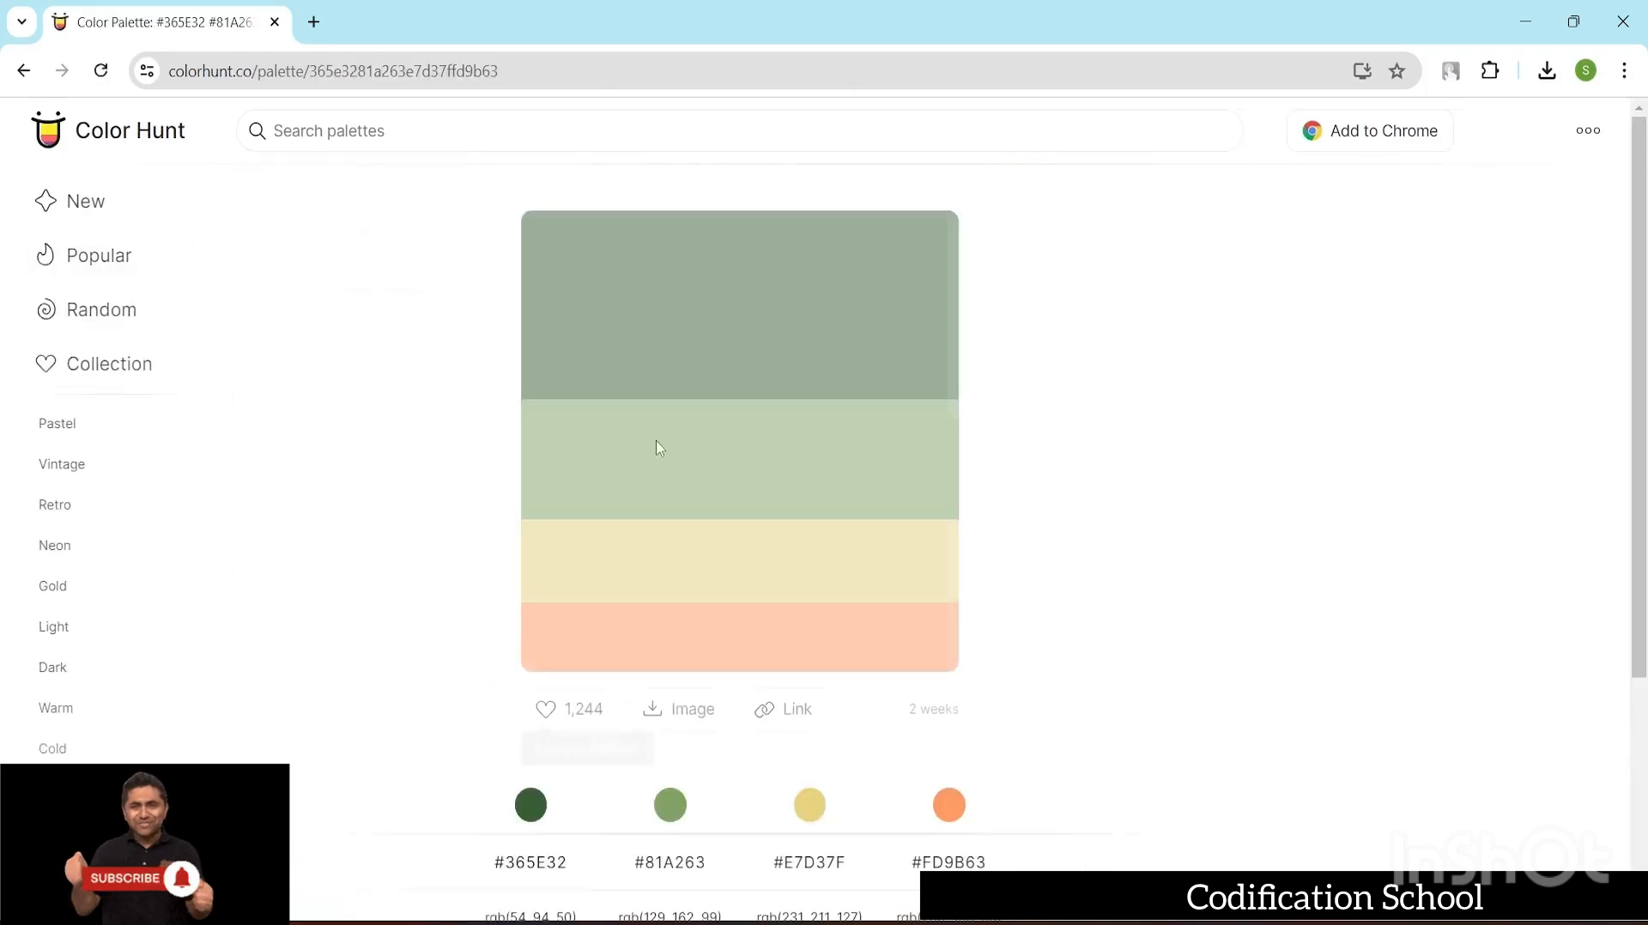
scroll(827, 562, down, 3)
click(667, 485)
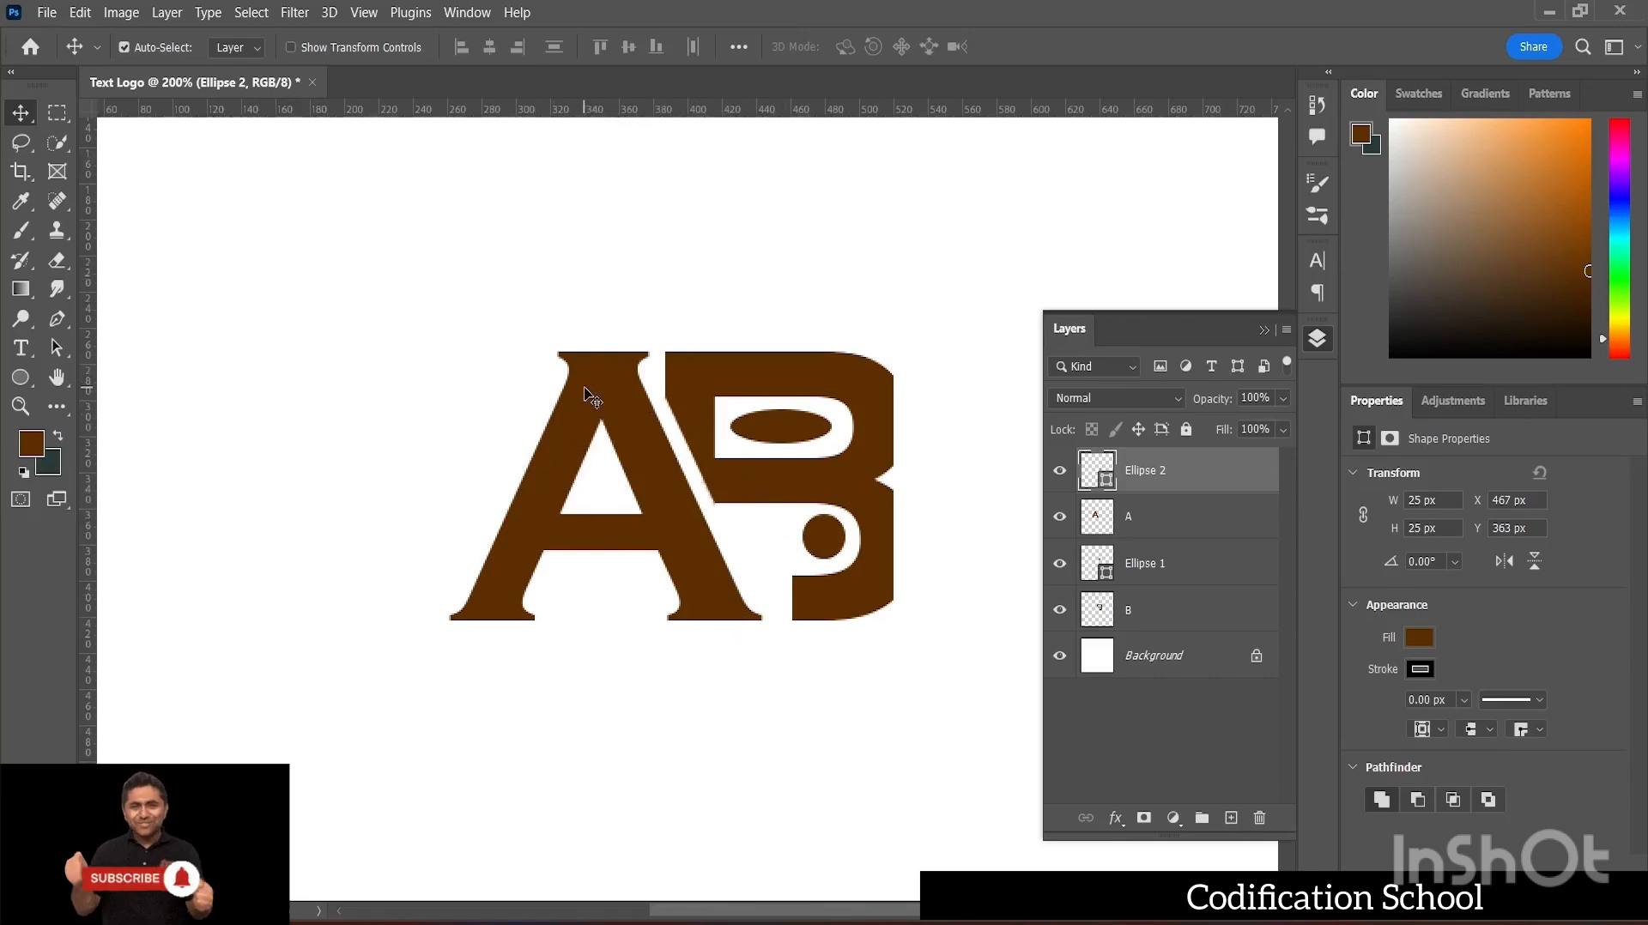
- Switch to Photoshop and place the downloaded image Color Hunt Palette e88d67f3f7ec006989005c78 as an embedded object in the Text Logo document
click(48, 14)
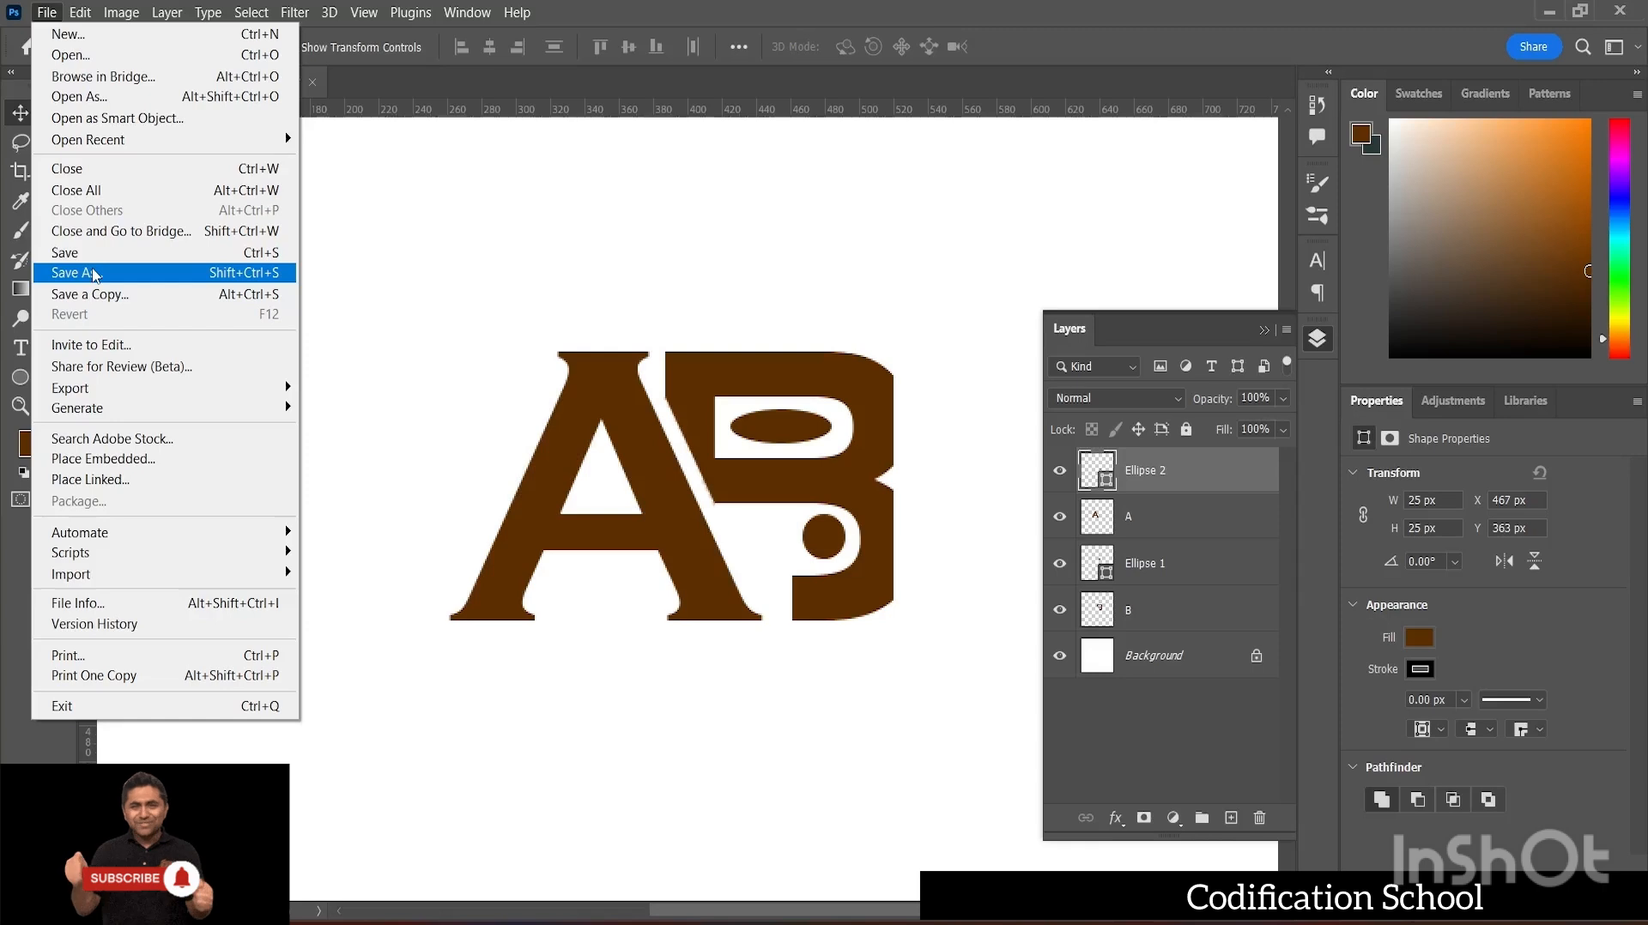
click(118, 460)
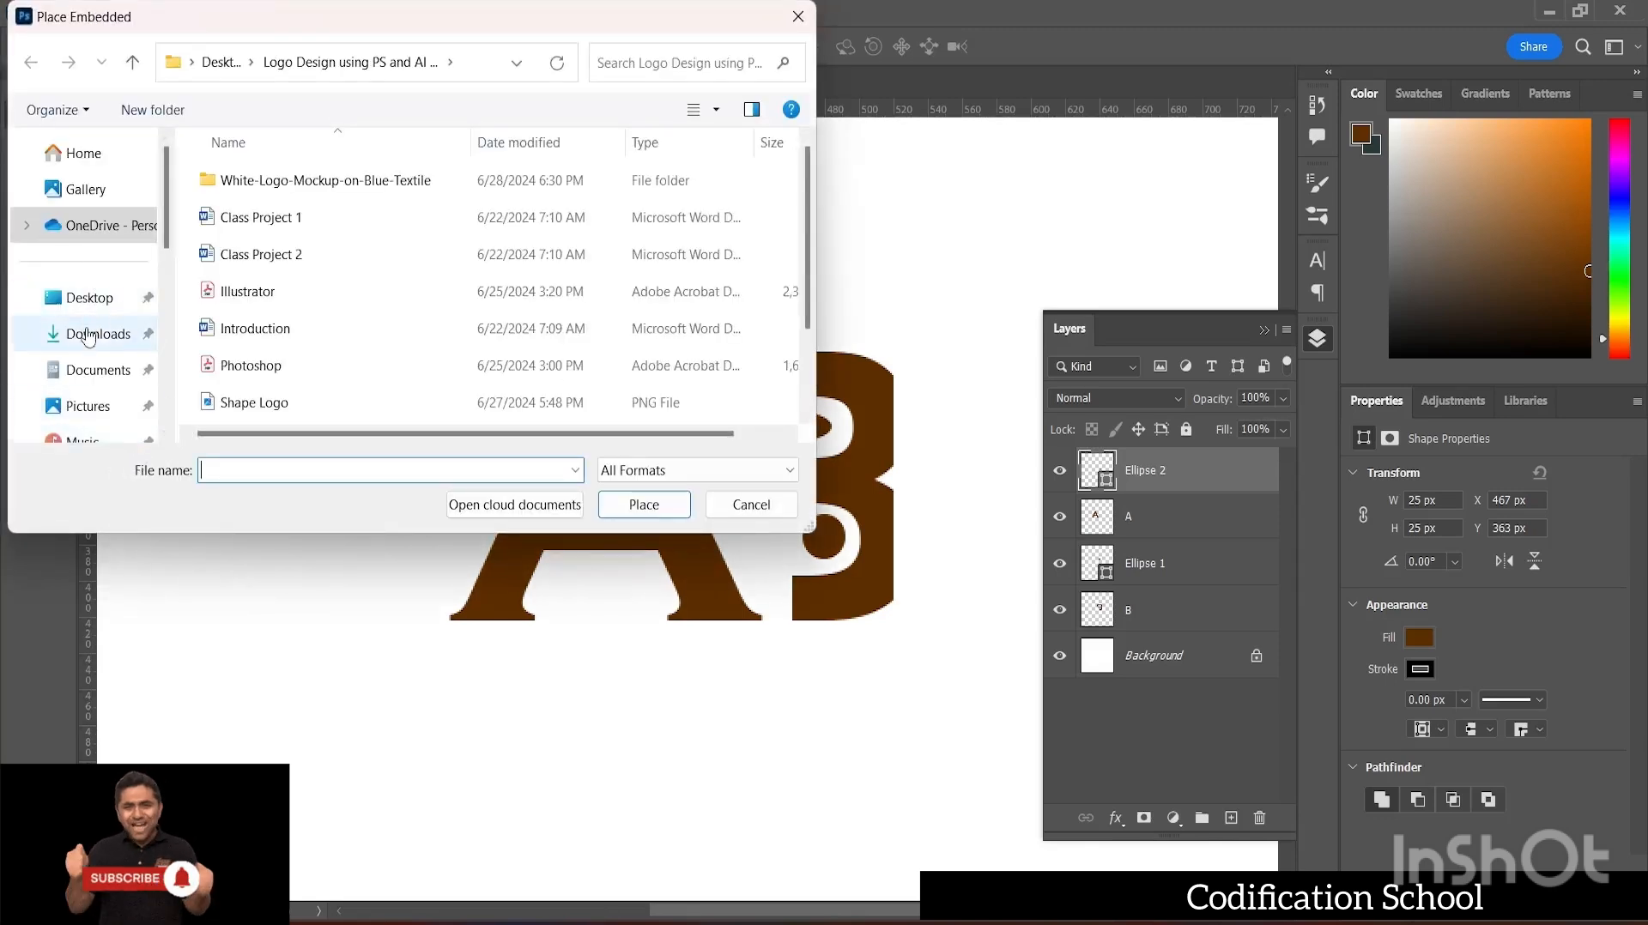
click(87, 339)
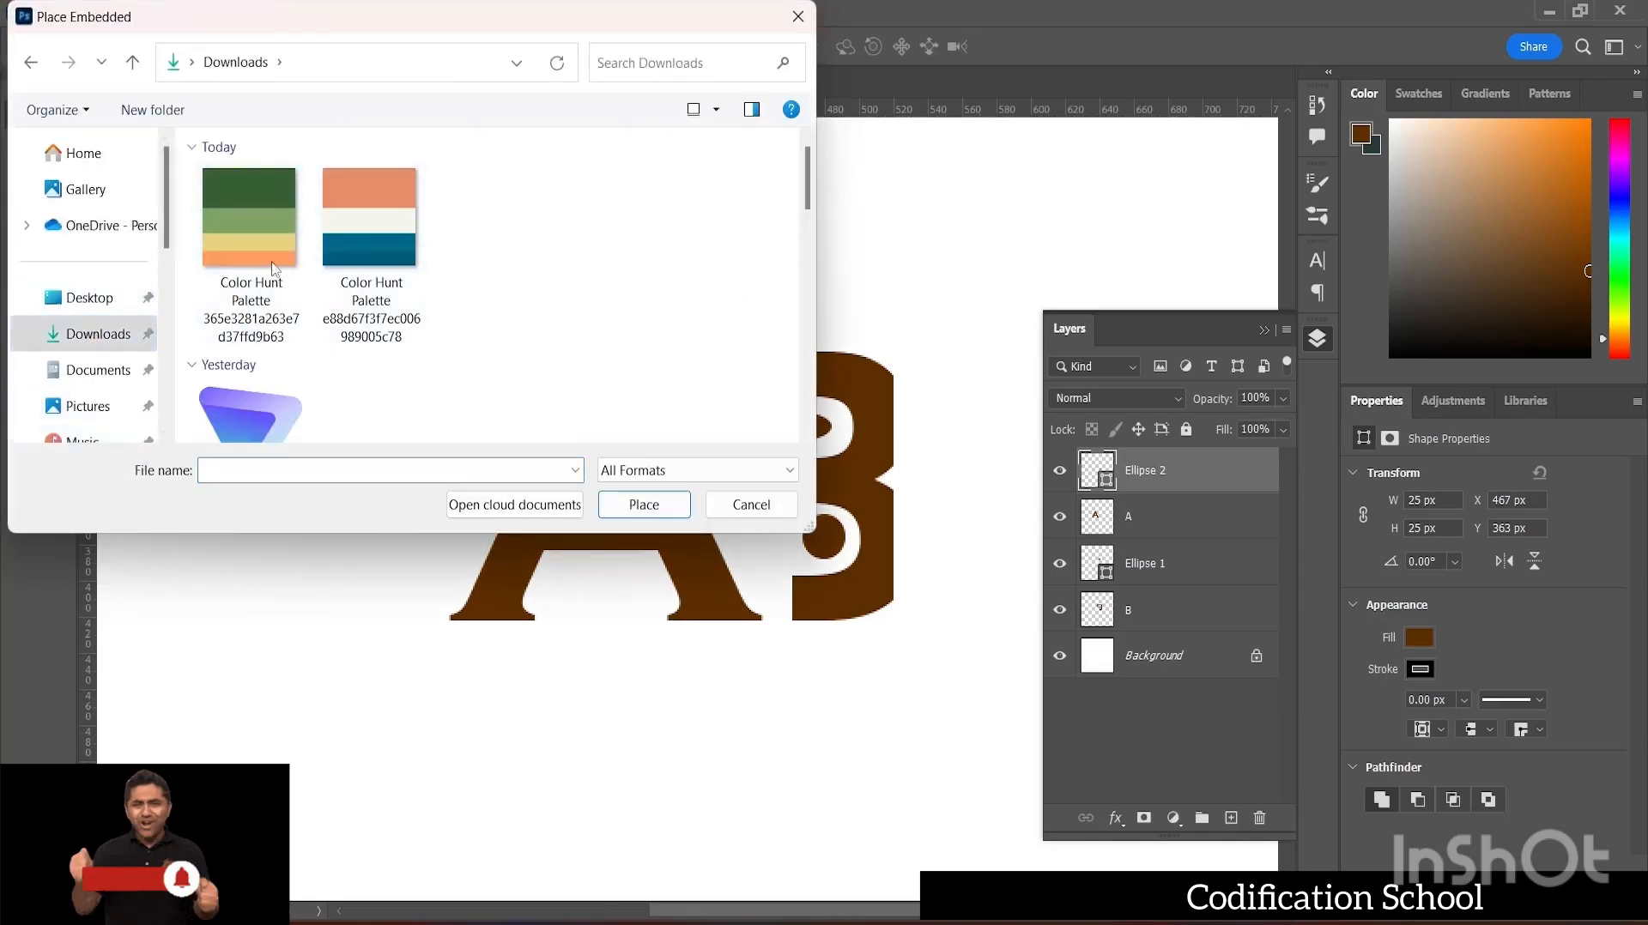
click(249, 223)
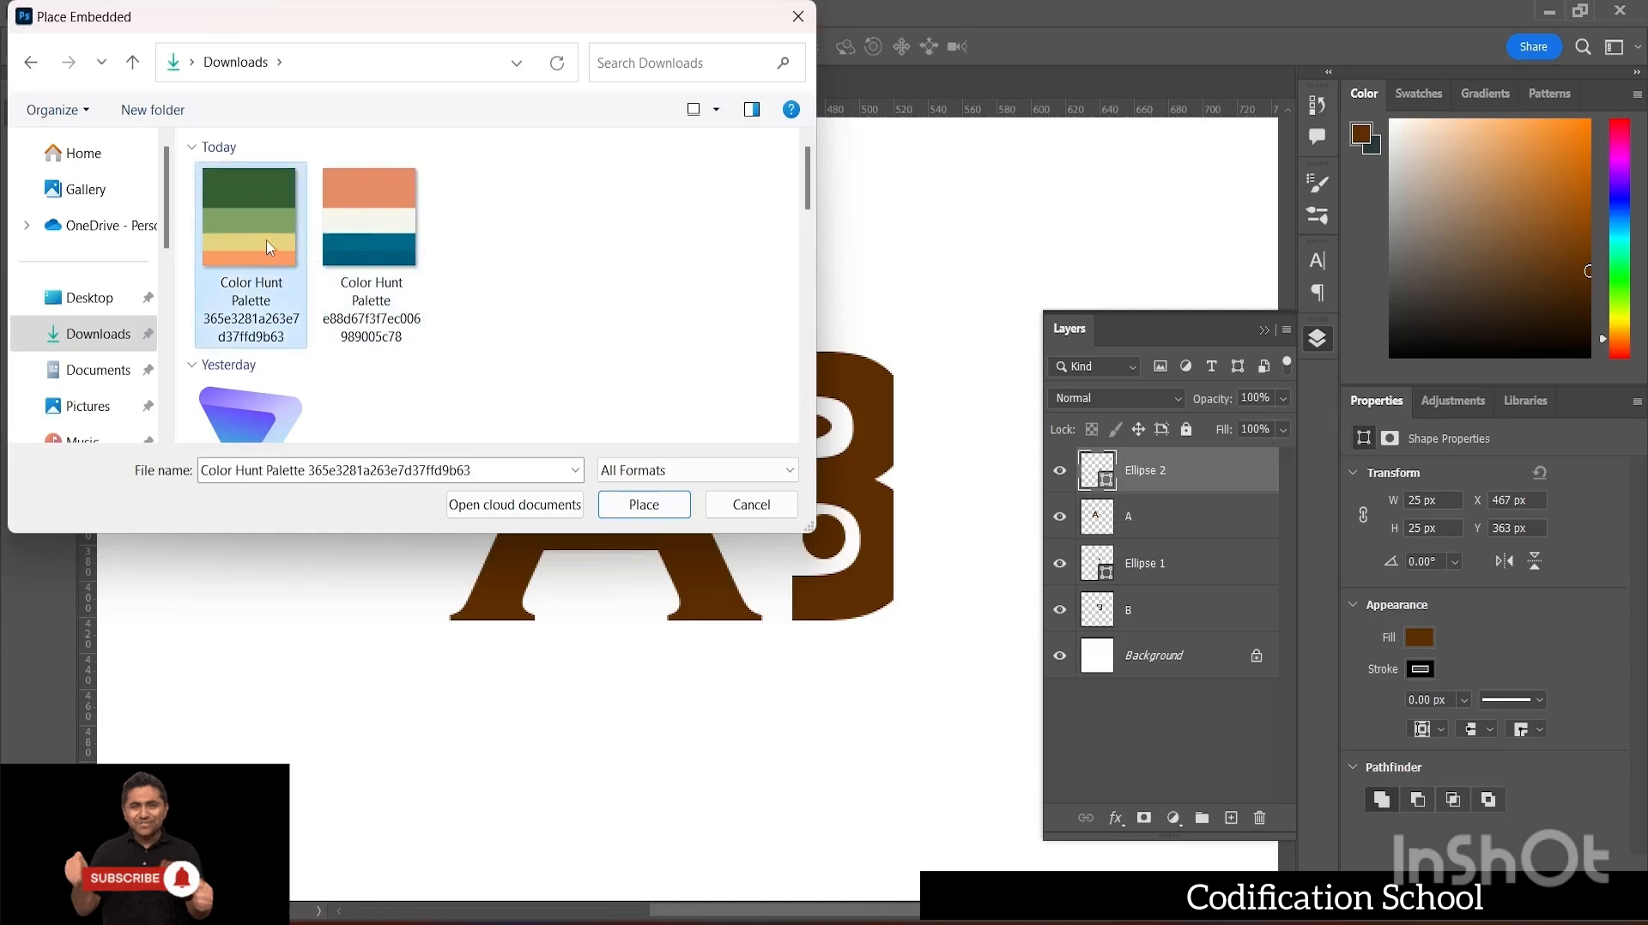
click(358, 236)
click(273, 243)
click(371, 235)
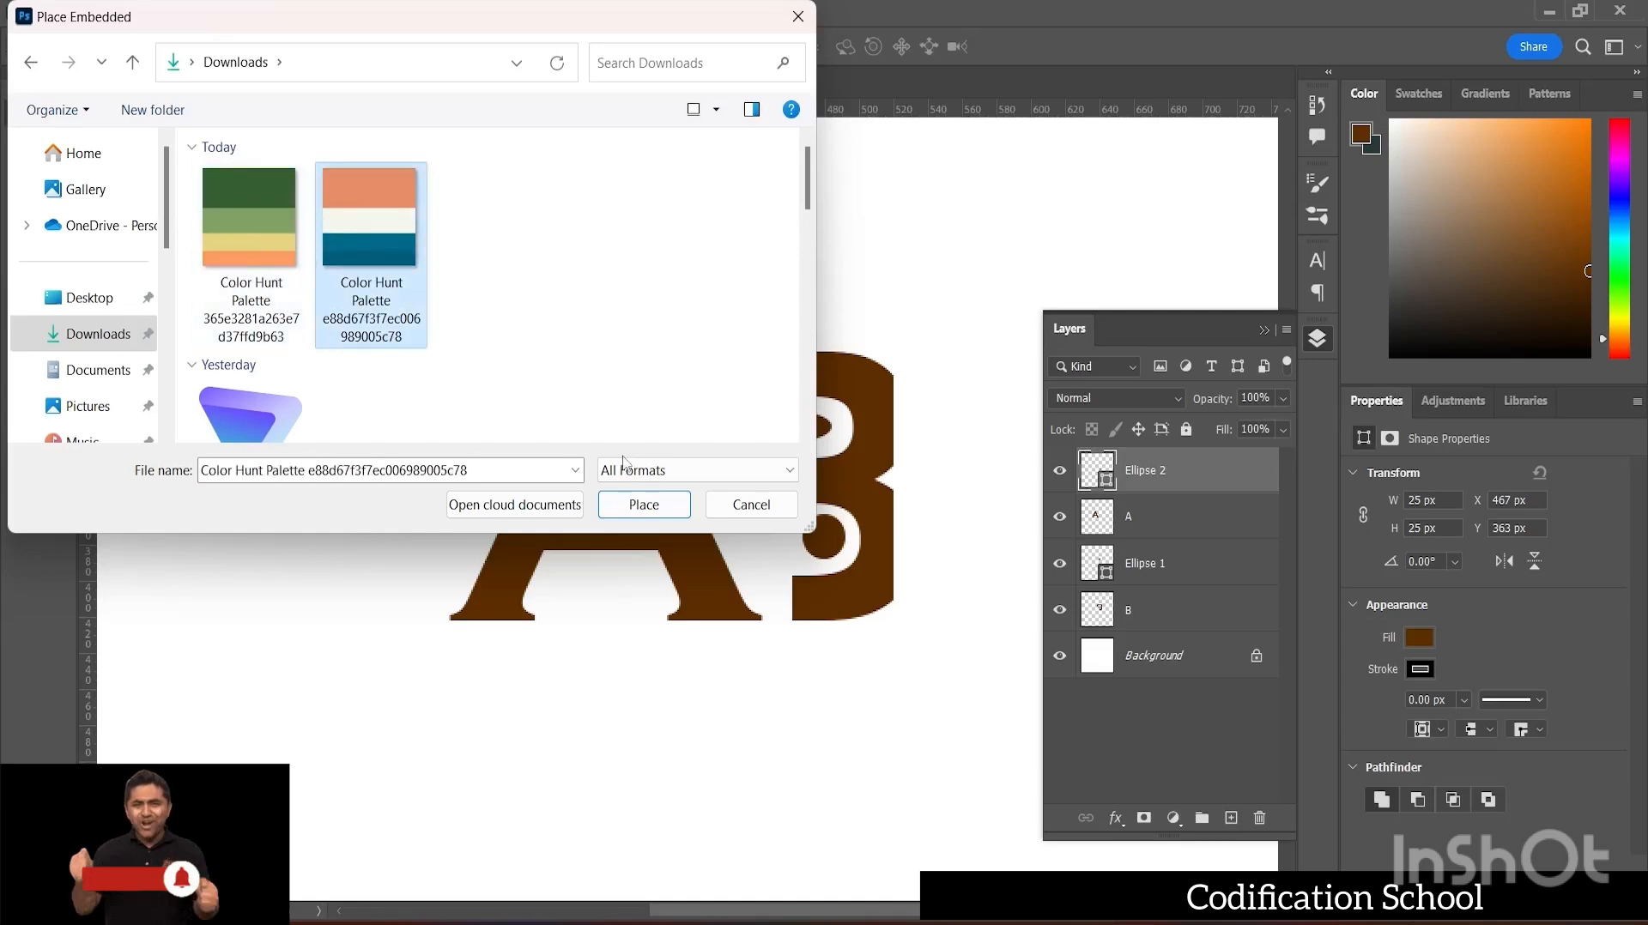
click(642, 505)
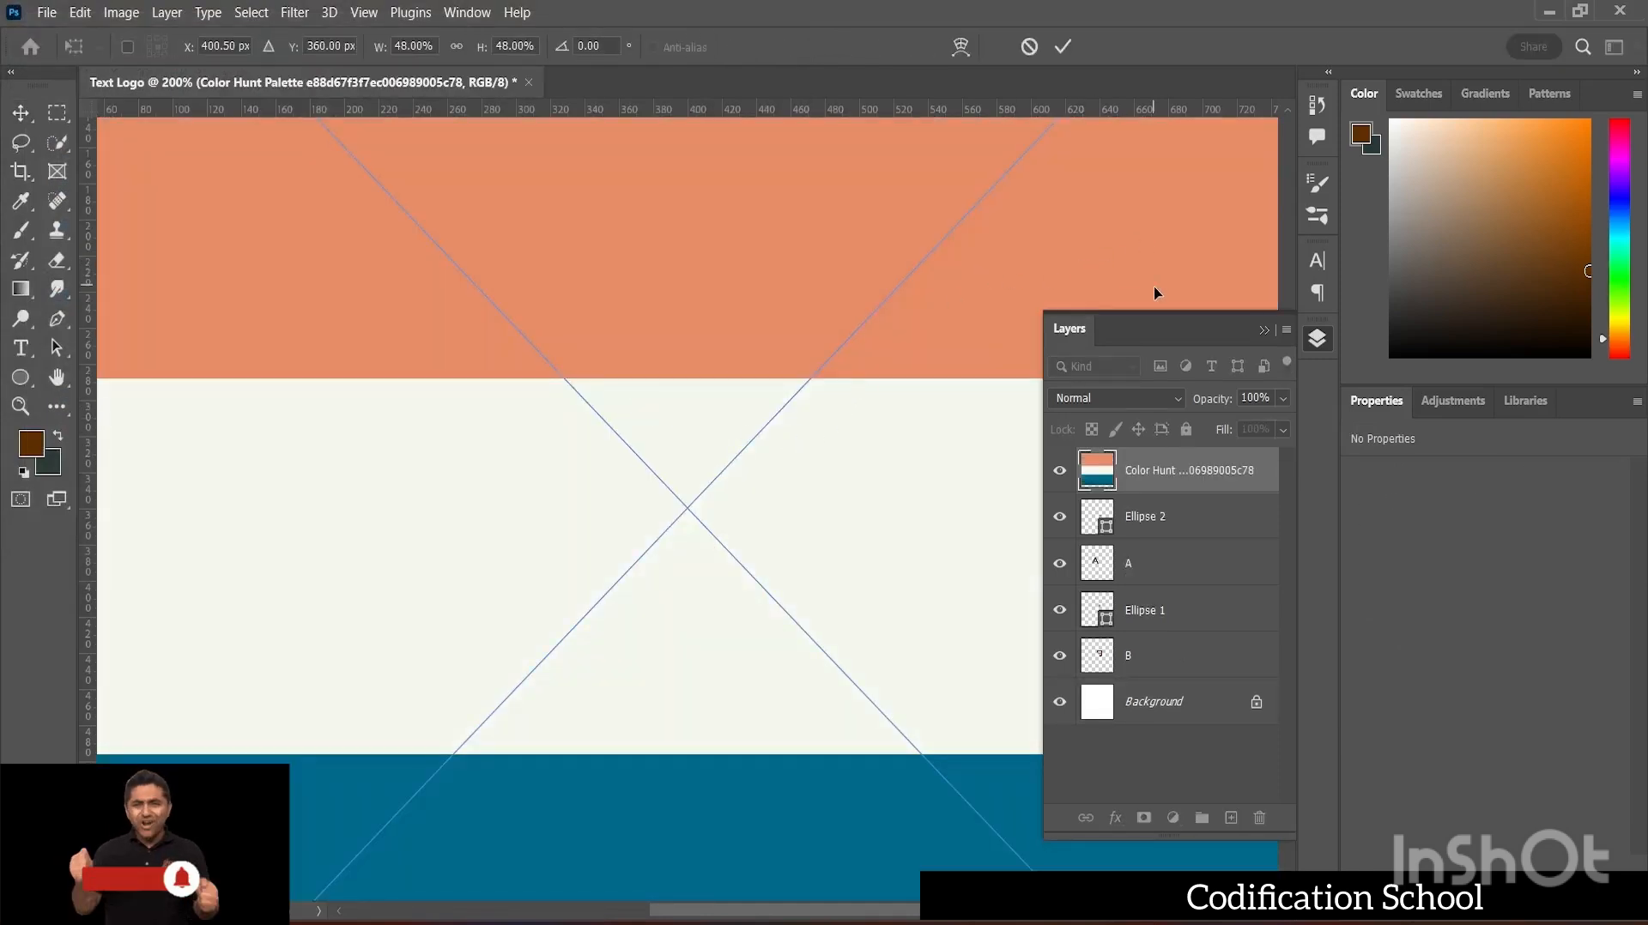
- Shrink the placed orange and blue palette to about 145 x 121 px and position it at about X 51 px, Y 48 px
key(ctrl+minus)
key(ctrl+minus)
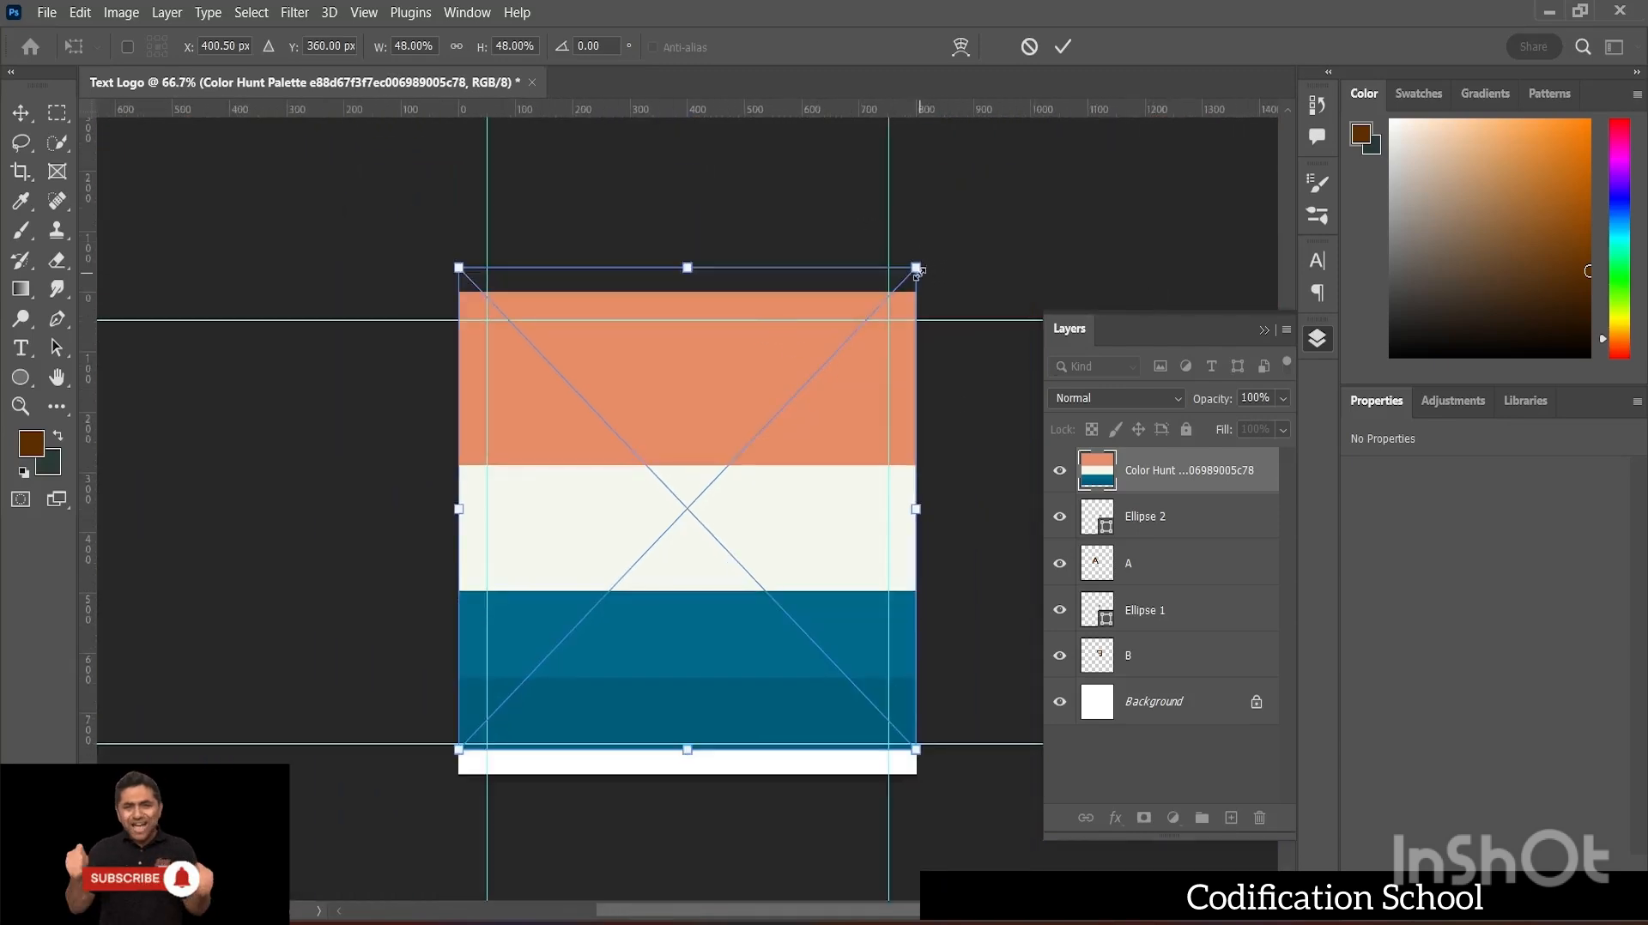
drag(916, 271, 542, 353)
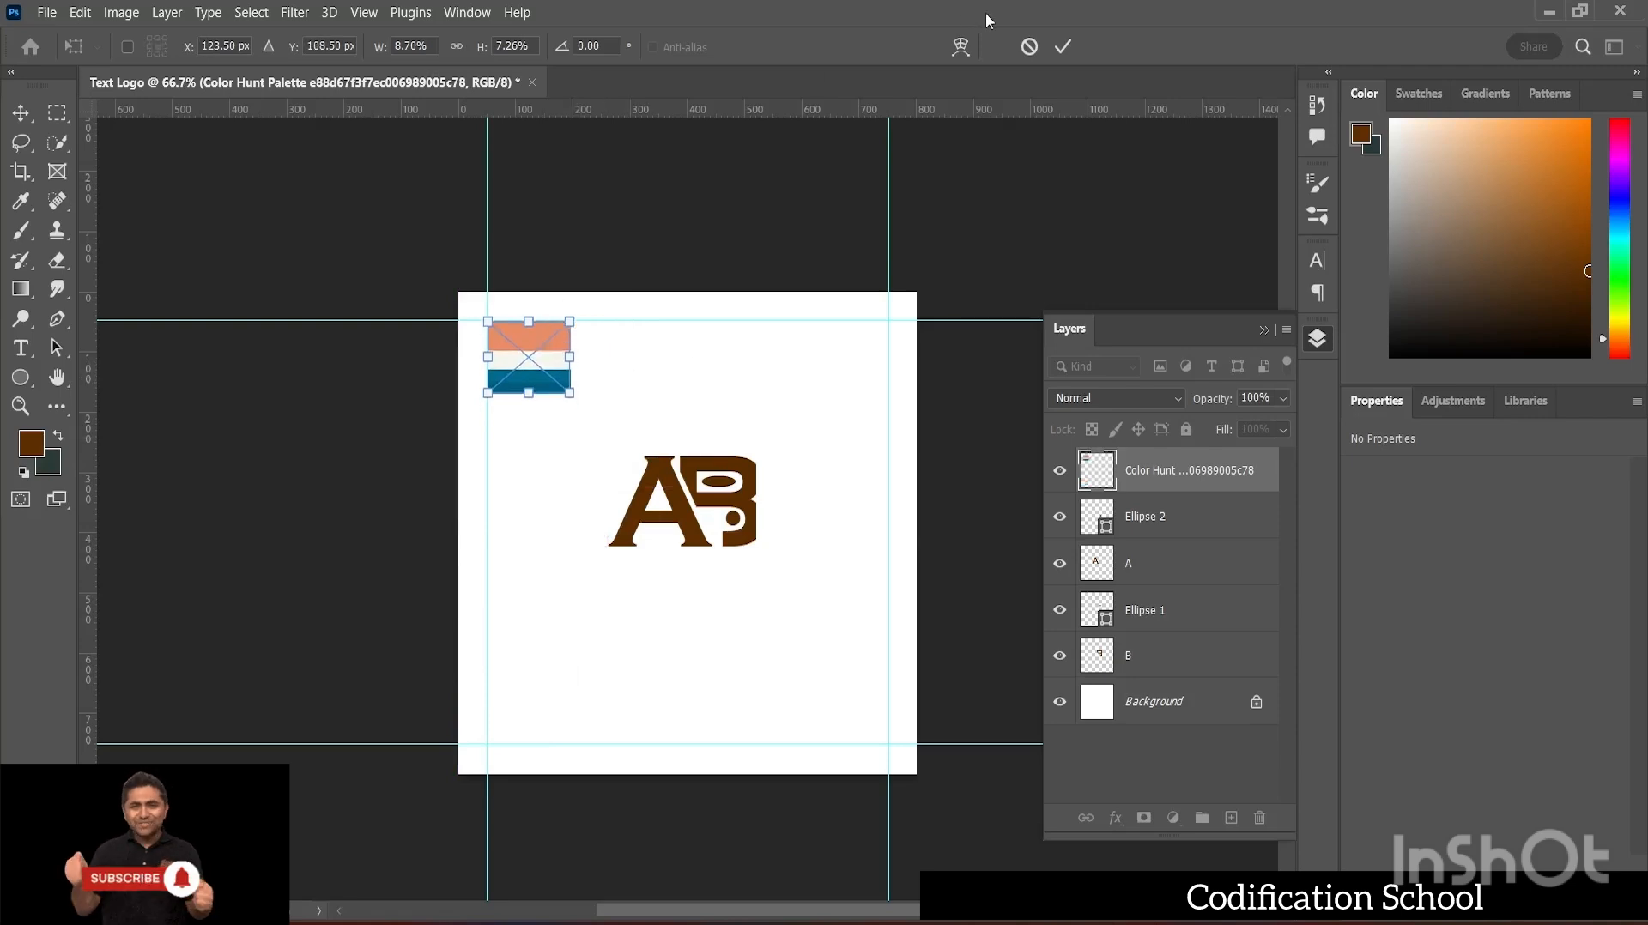
click(1062, 46)
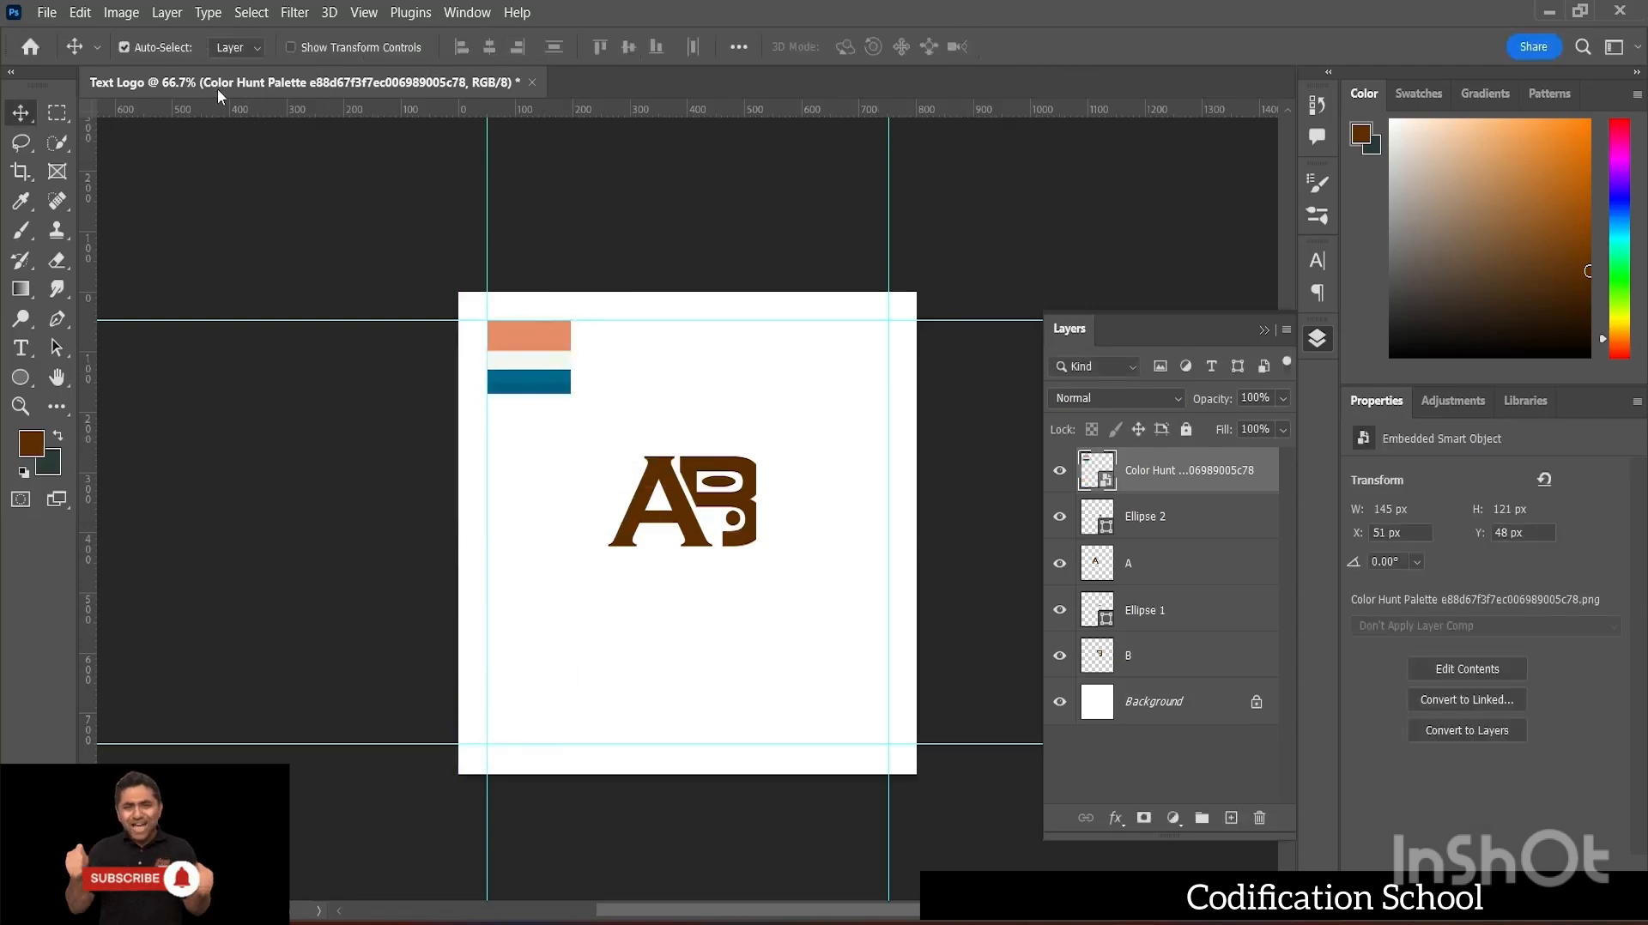
- Embed Color Hunt Palette 365e3281a263e7d37ffd9b63, scaled to about 121 x 121 px, beside the first palette at about X 200 px, Y 48 px
click(47, 13)
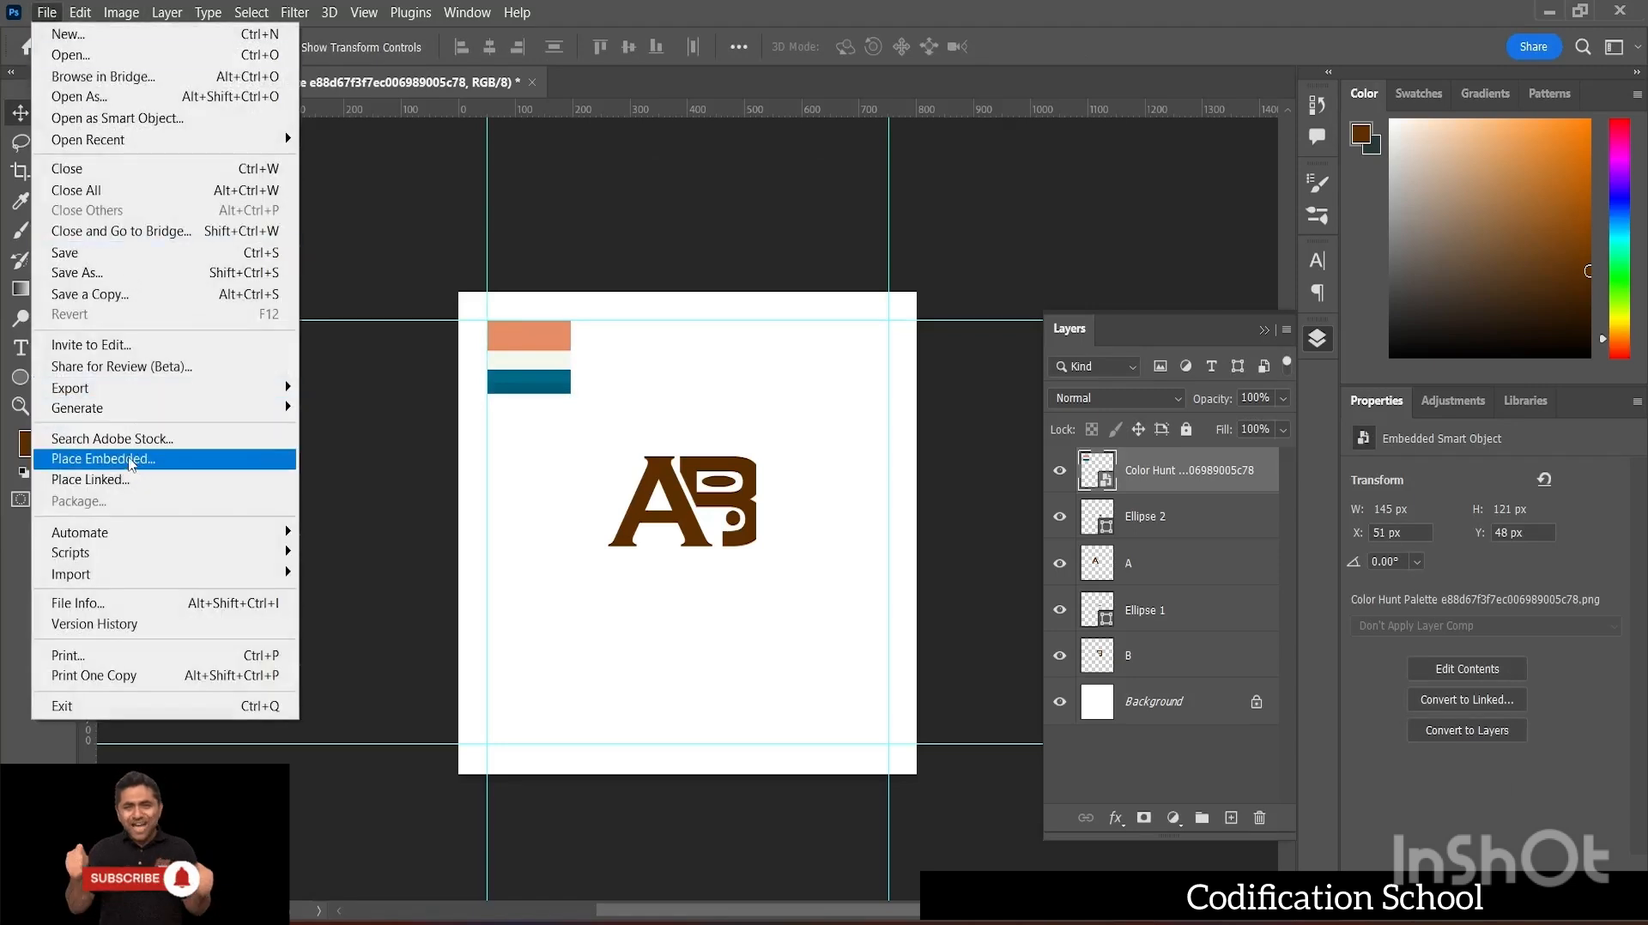
click(132, 461)
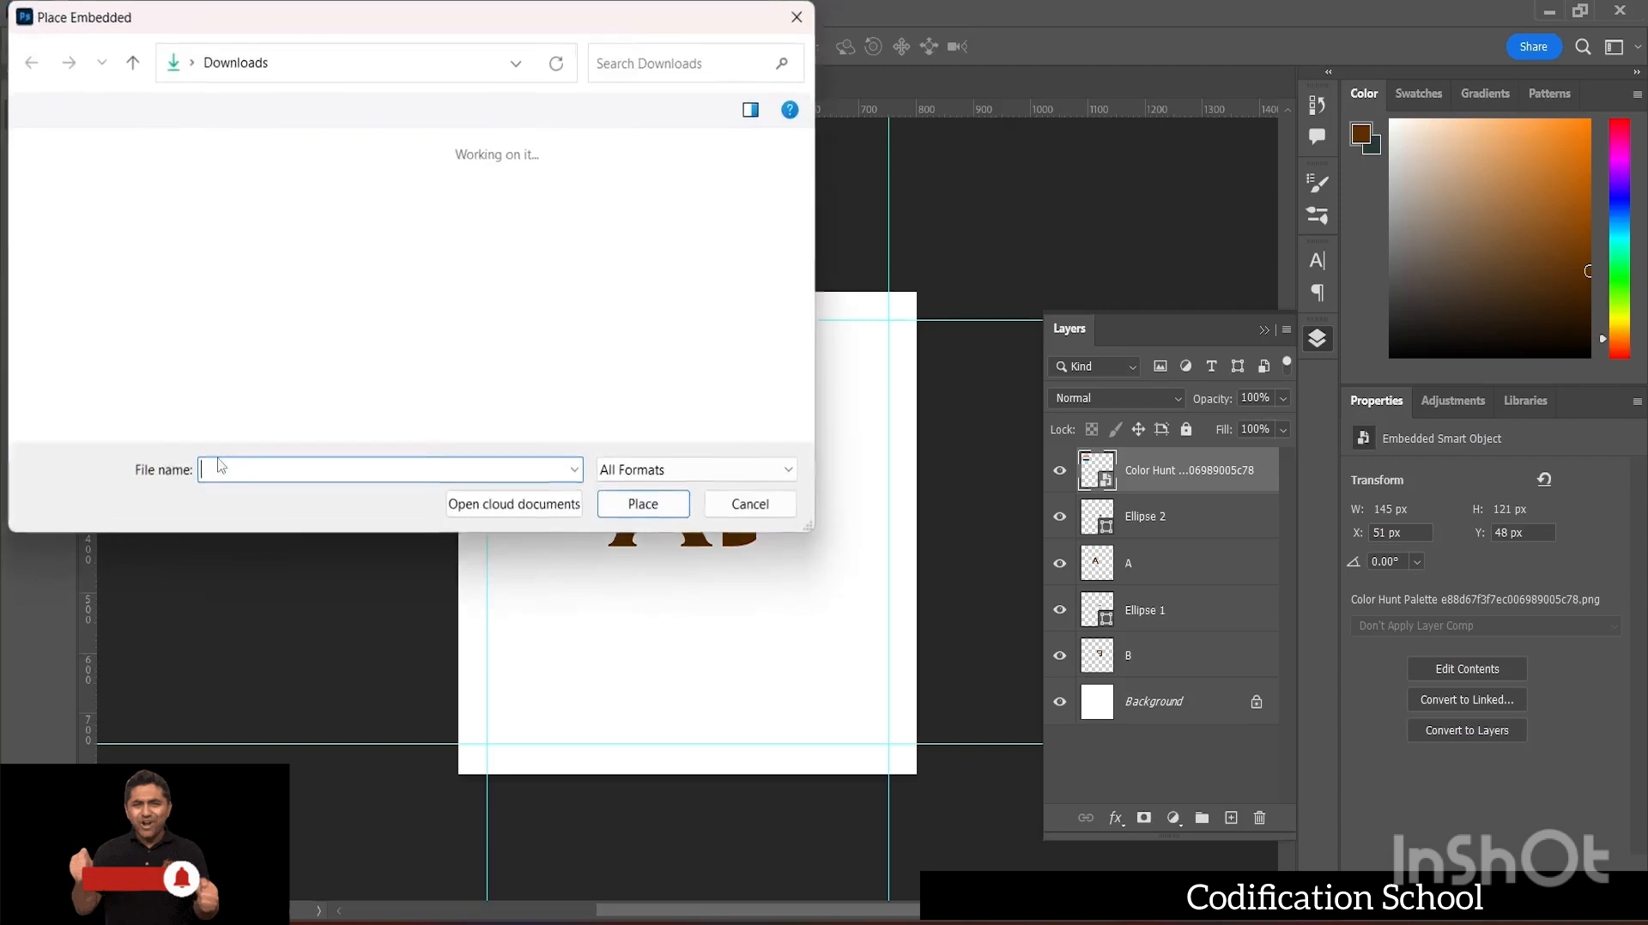
click(248, 250)
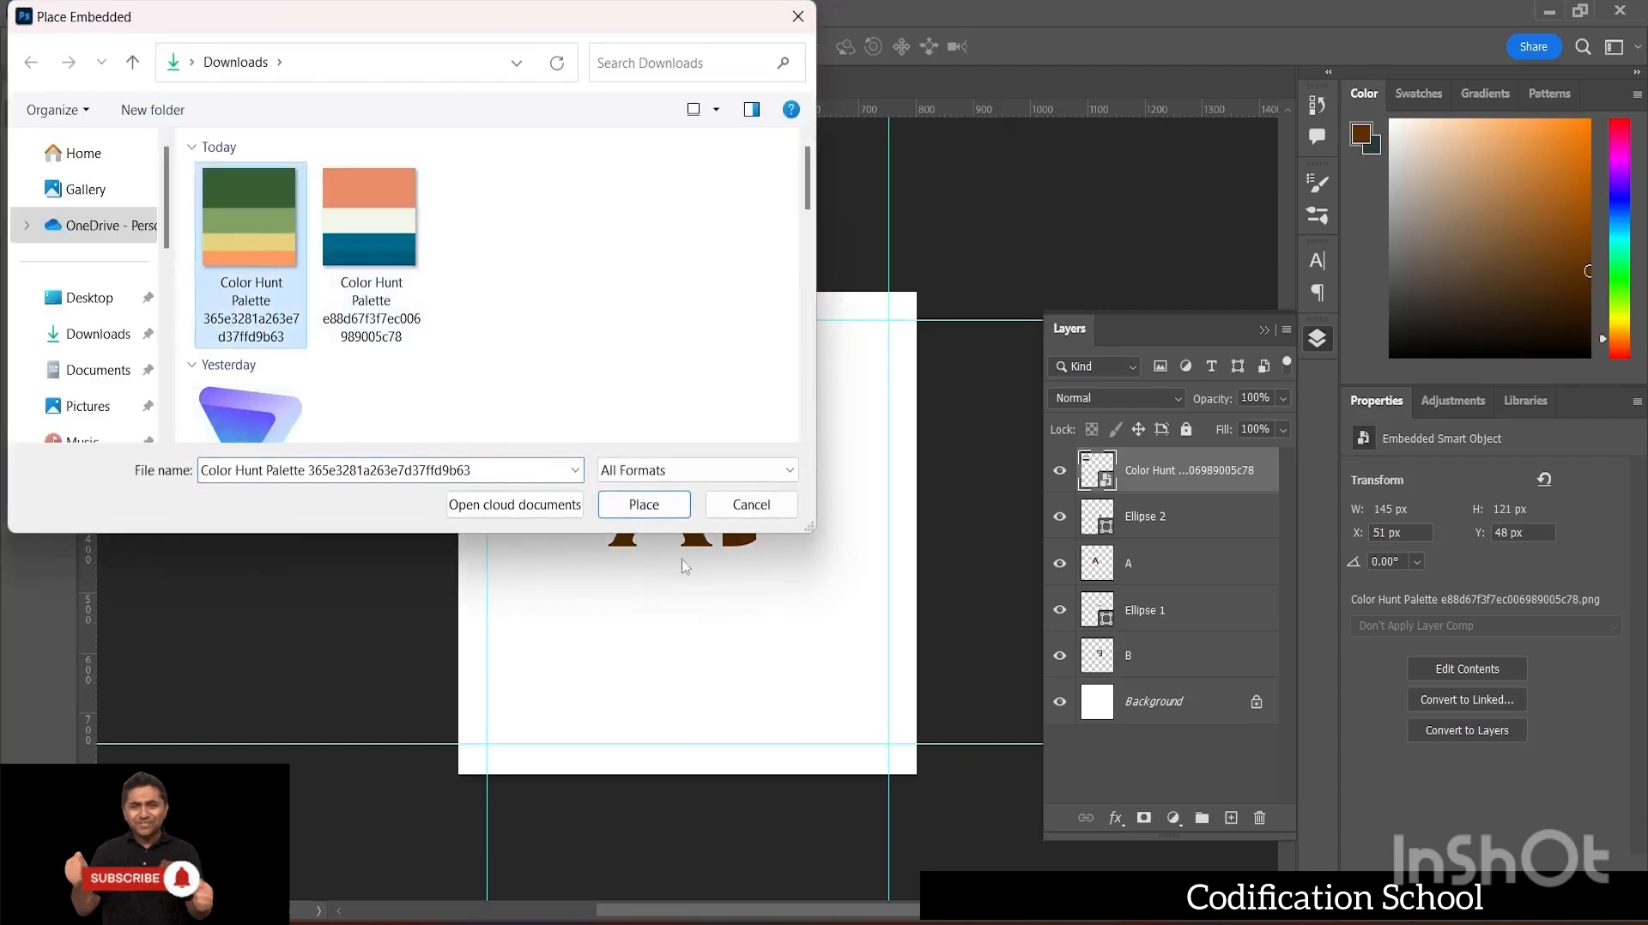
click(661, 507)
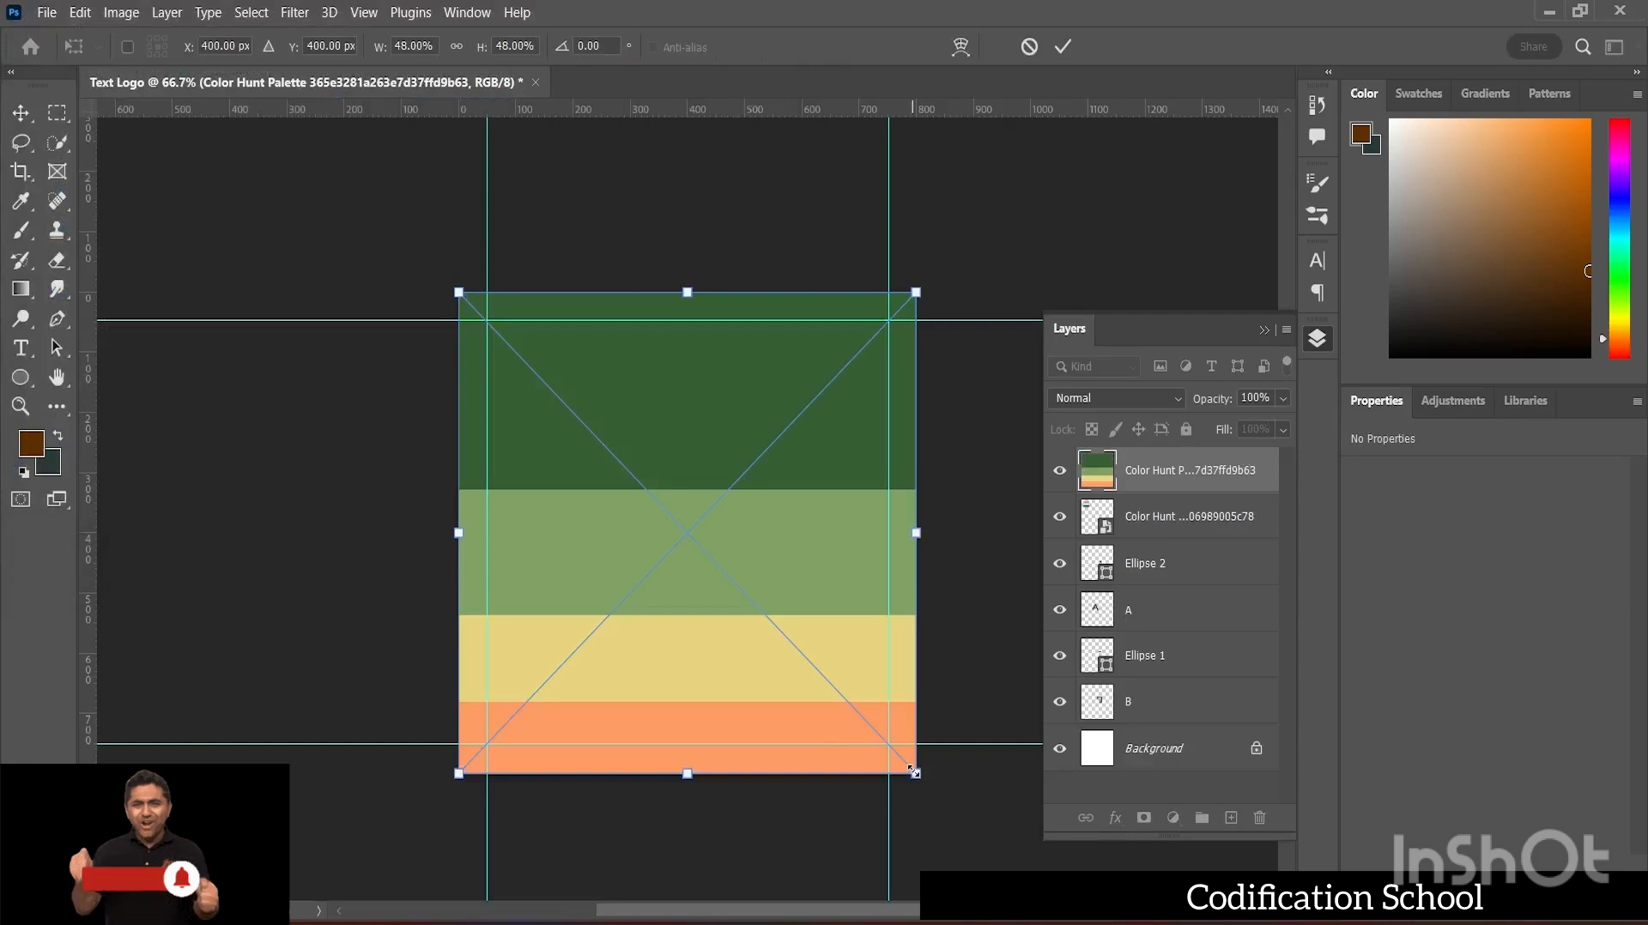
drag(913, 770, 624, 371)
click(1064, 48)
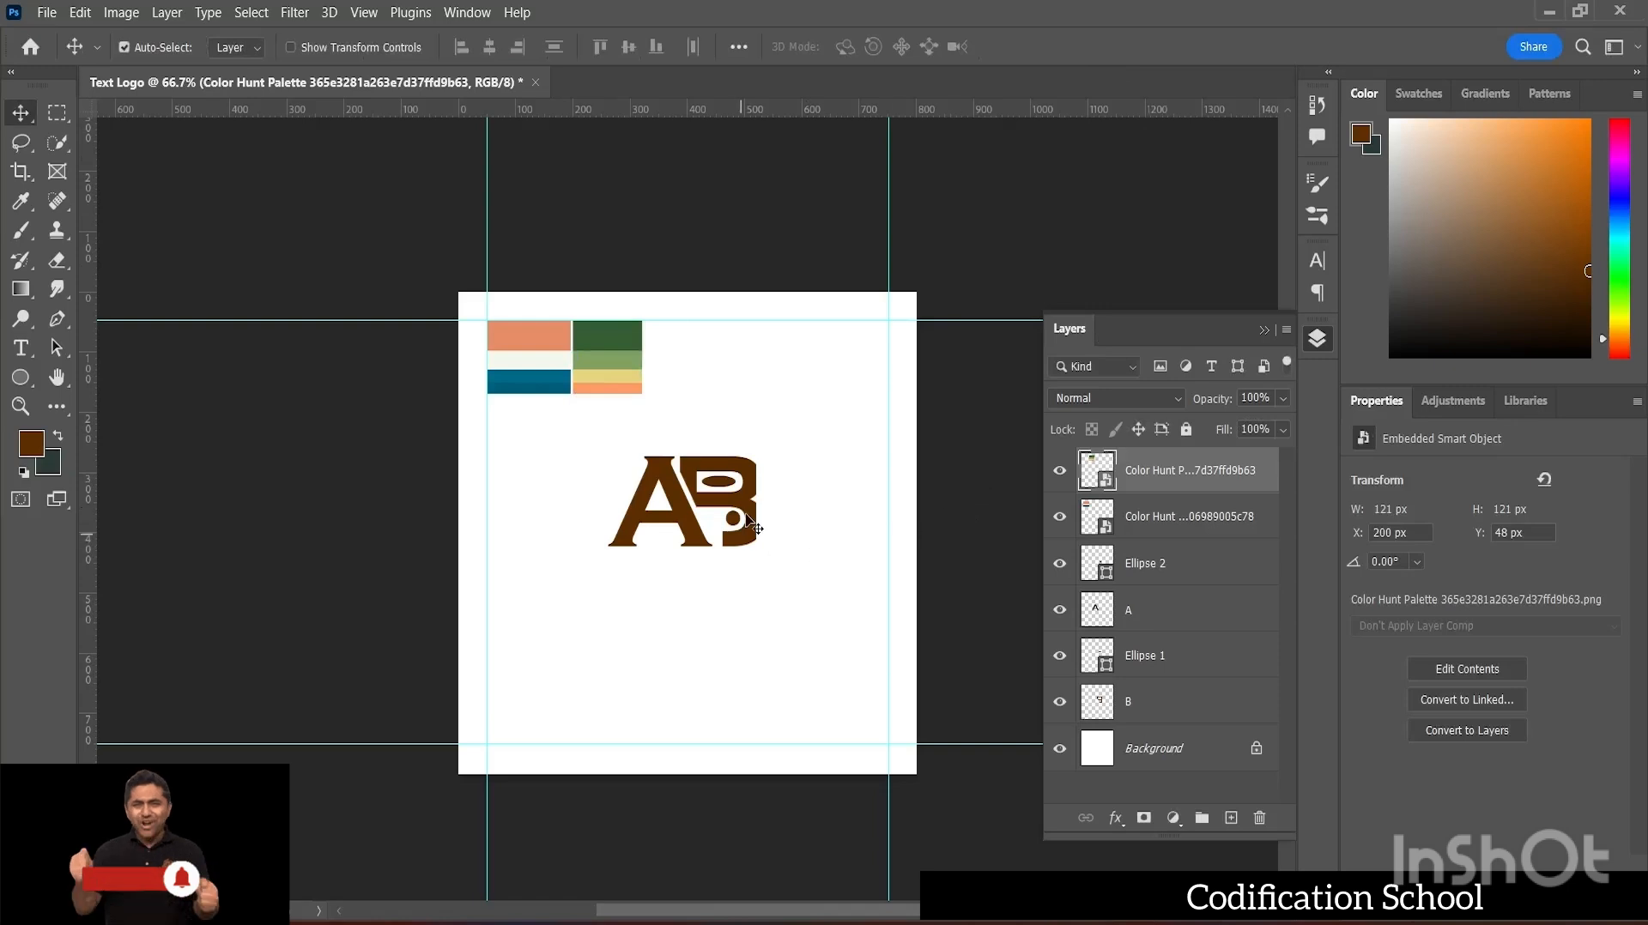
key(ctrl)
key(ctrl+plus)
key(ctrl+plus)
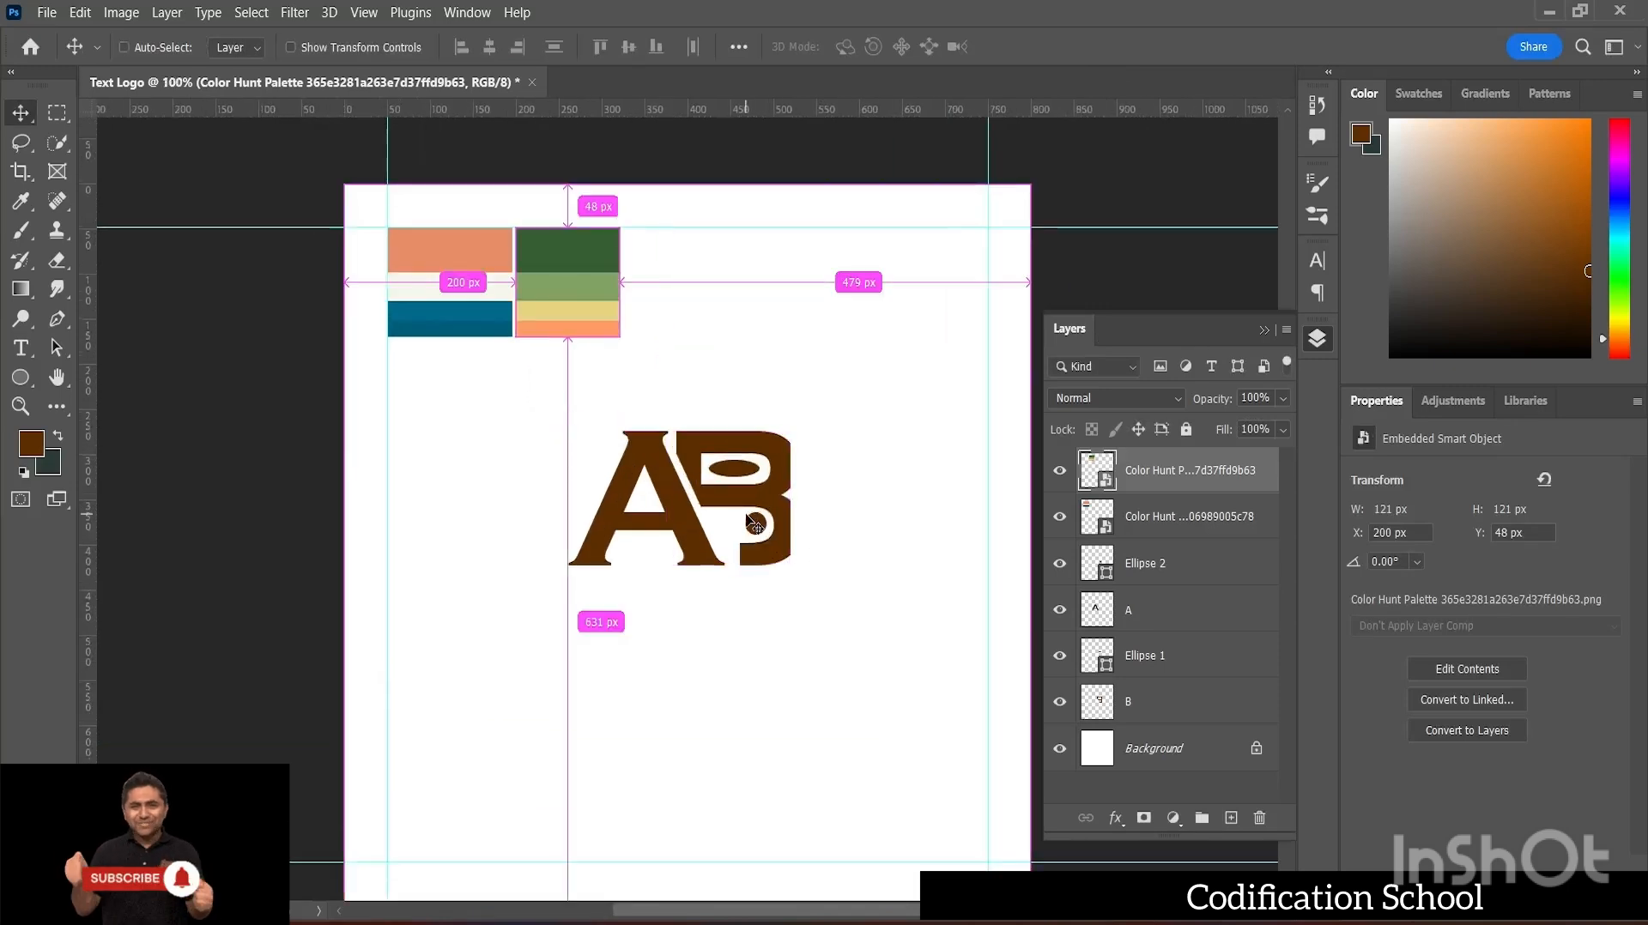
key(ctrl+minus)
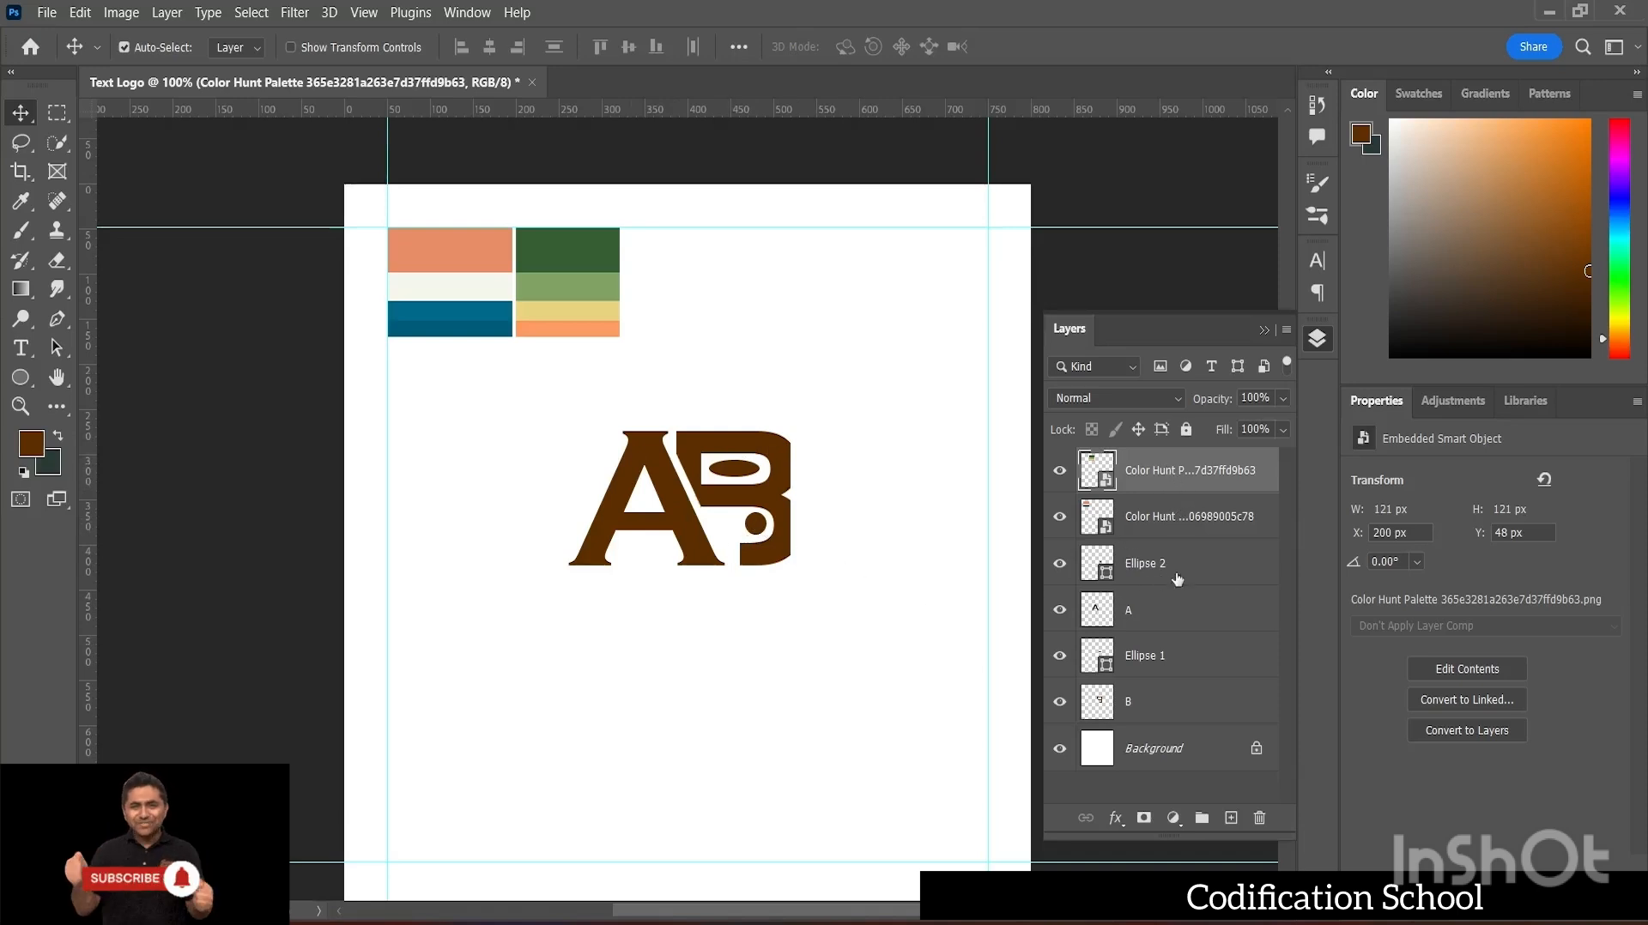
- Group the two Color Hunt palette layers and name the group Colours
key(ctrl)
ctrl+click(1181, 520)
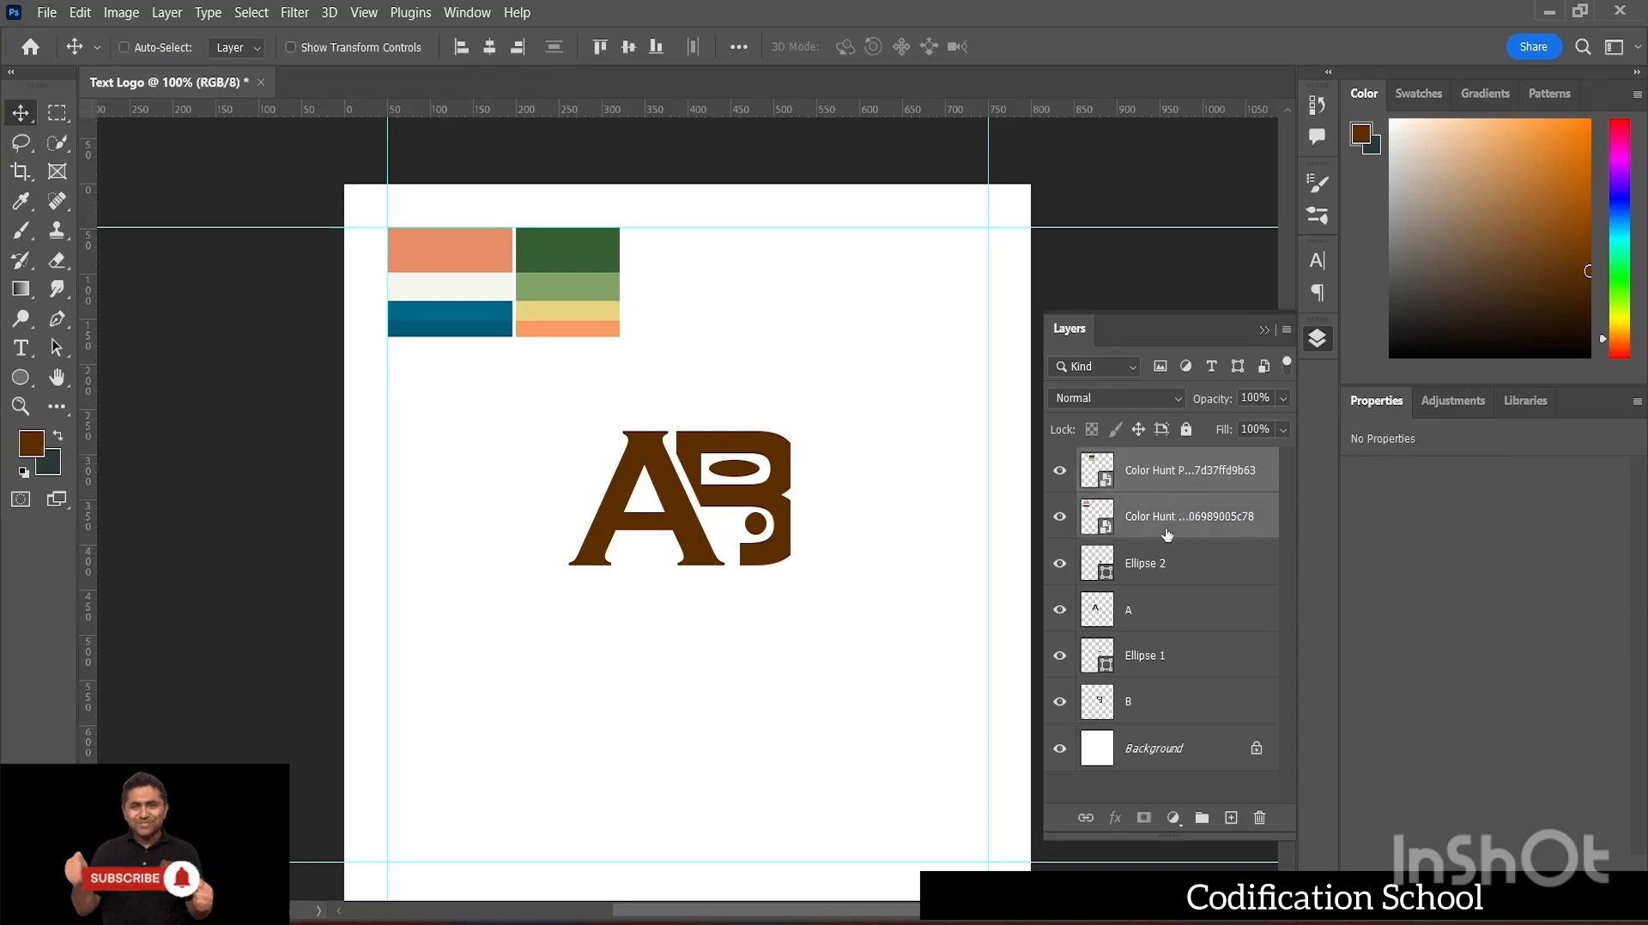
key(ctrl+g)
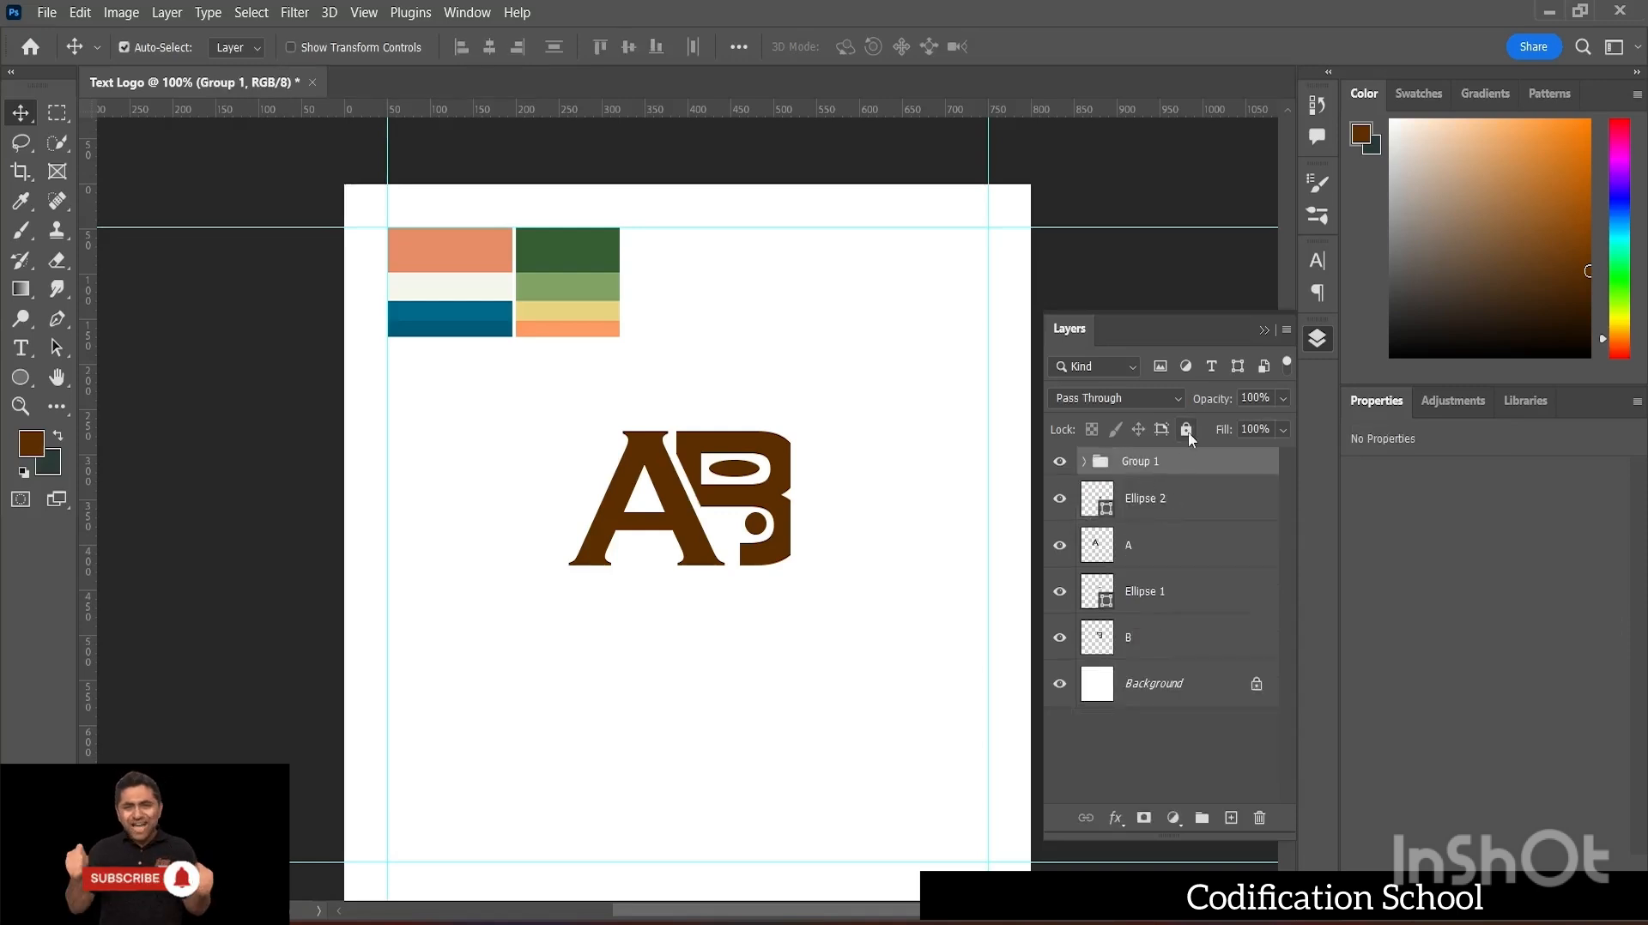
double_click(1155, 463)
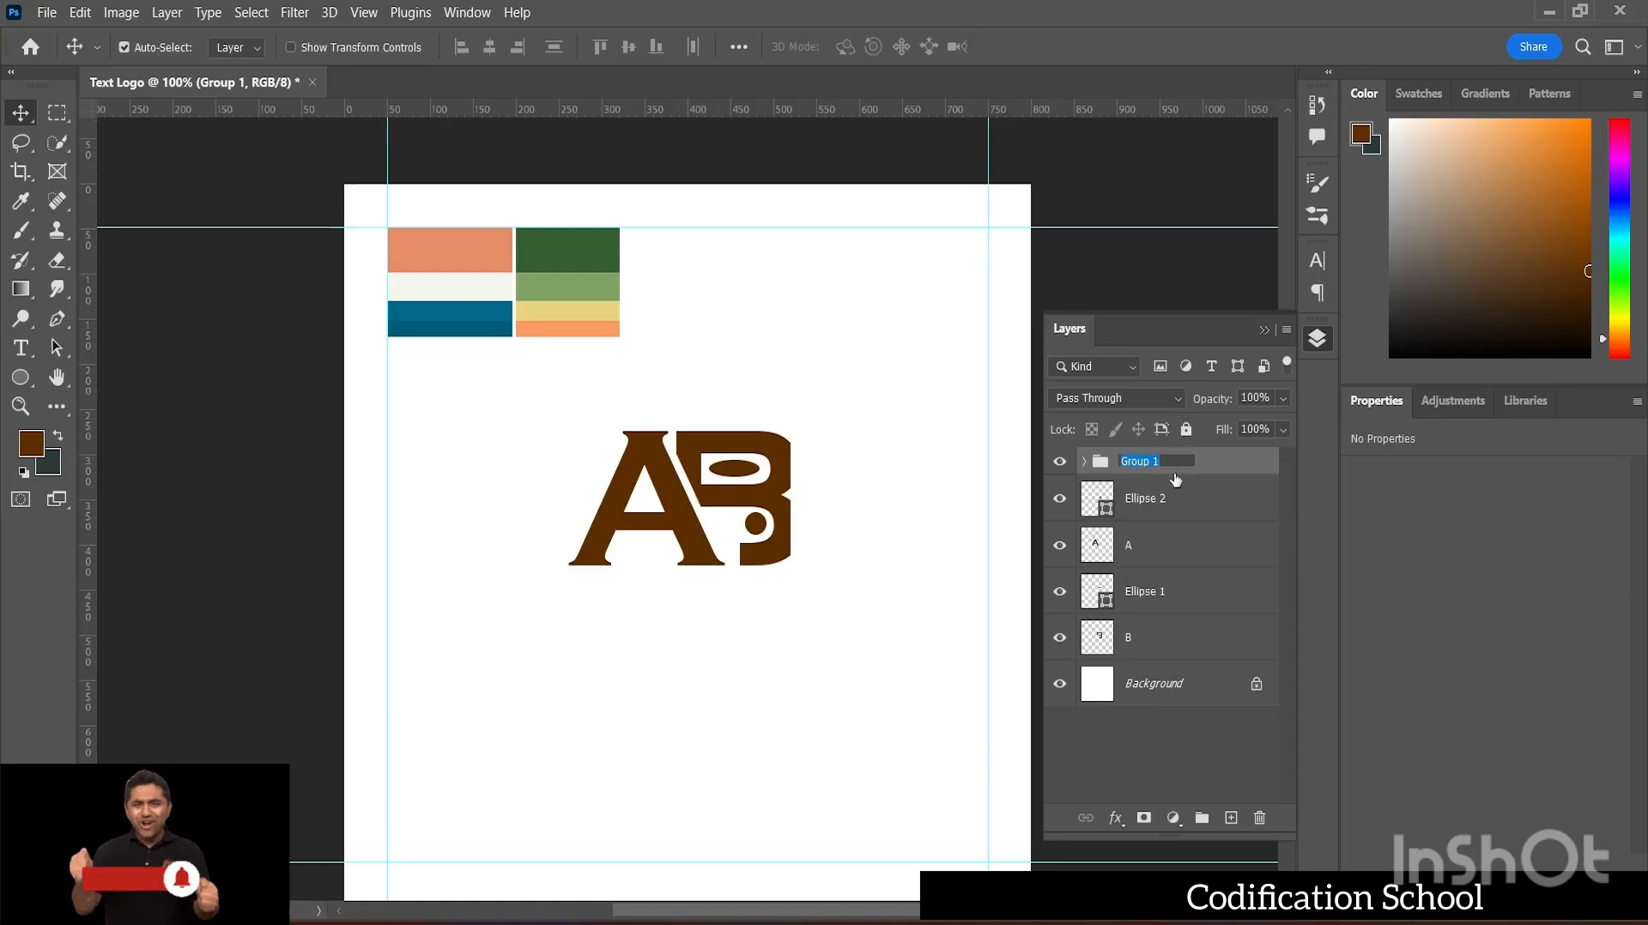
key(BackSpace)
text(Colo)
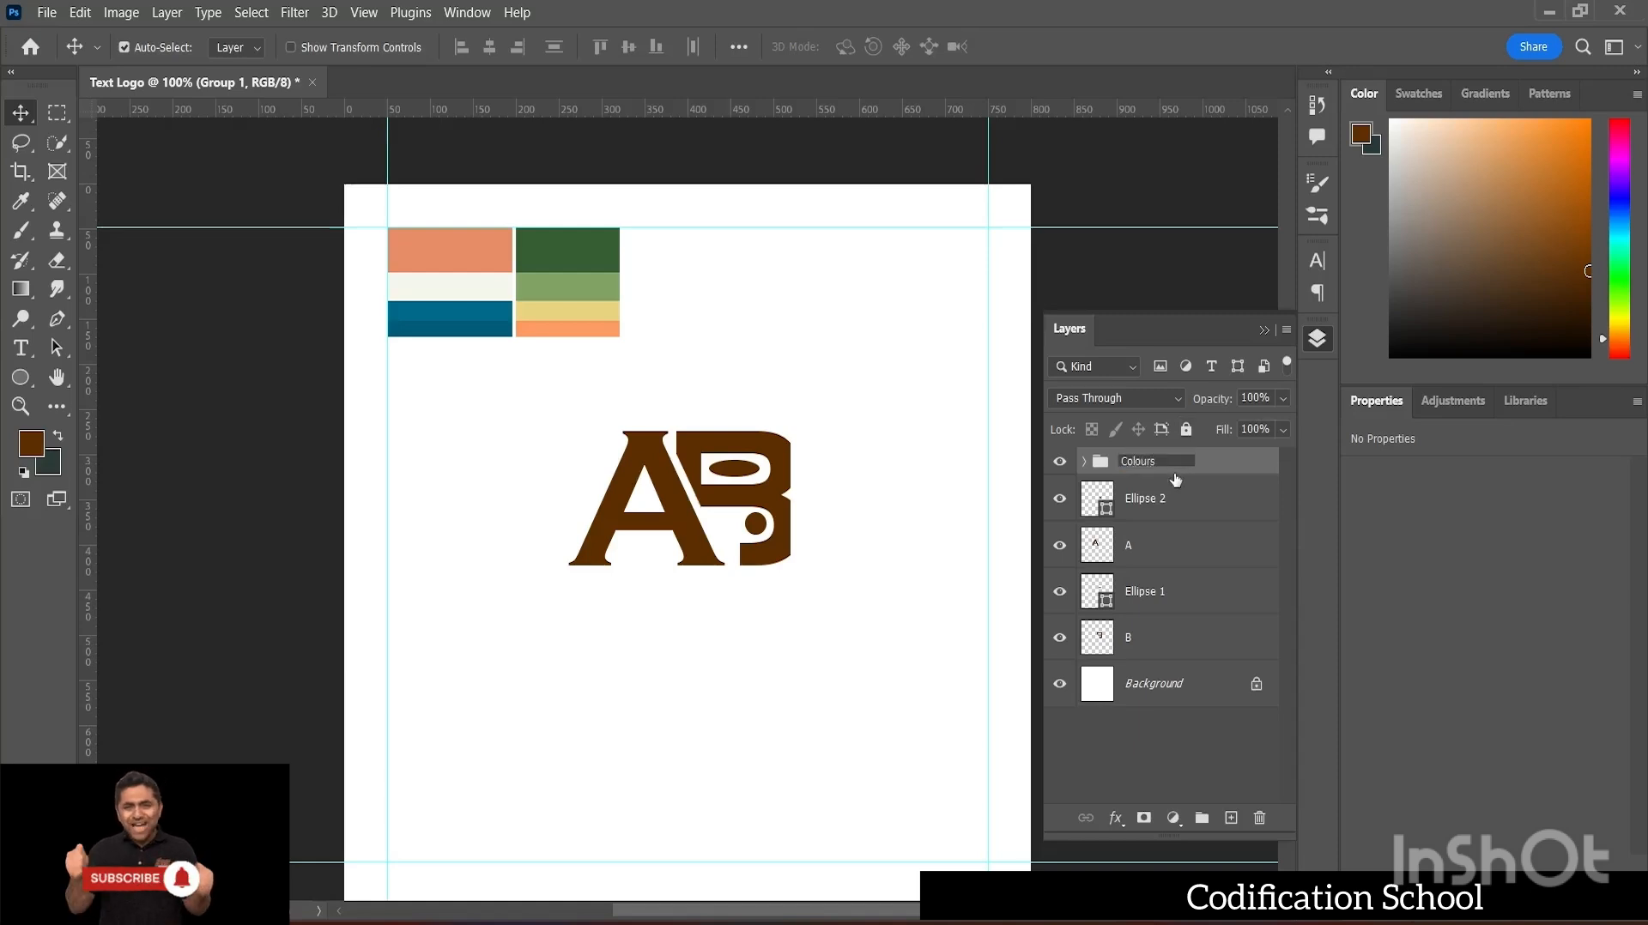
text(urs)
click(1200, 739)
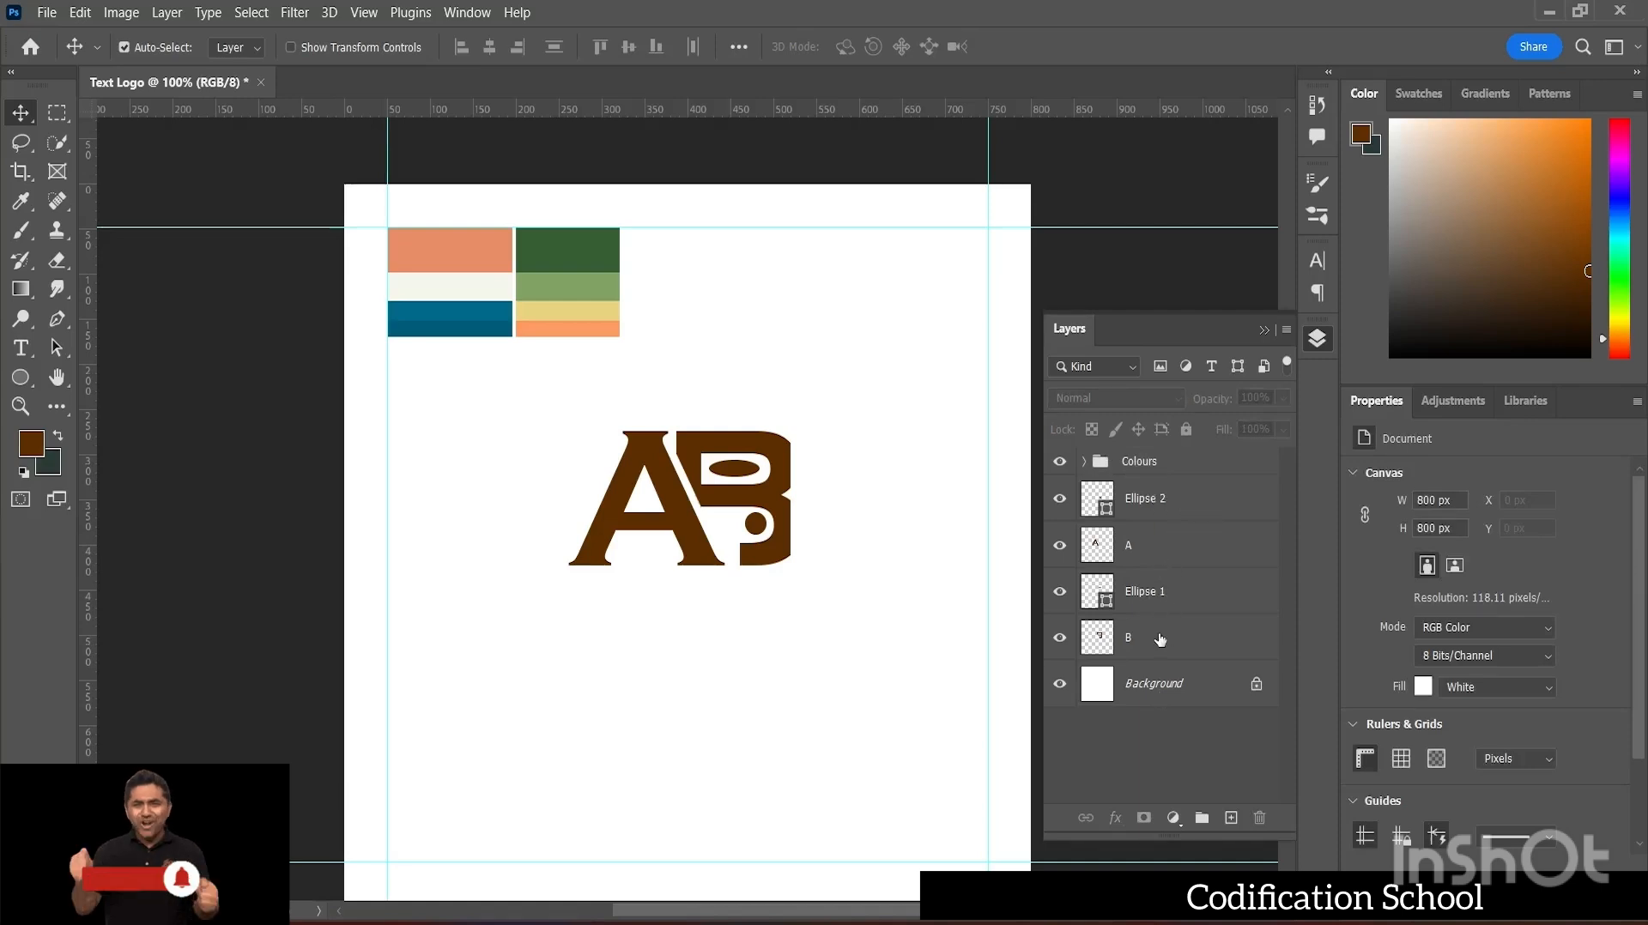
- Add a Gradient Overlay layer style to the letter A layer
click(1149, 551)
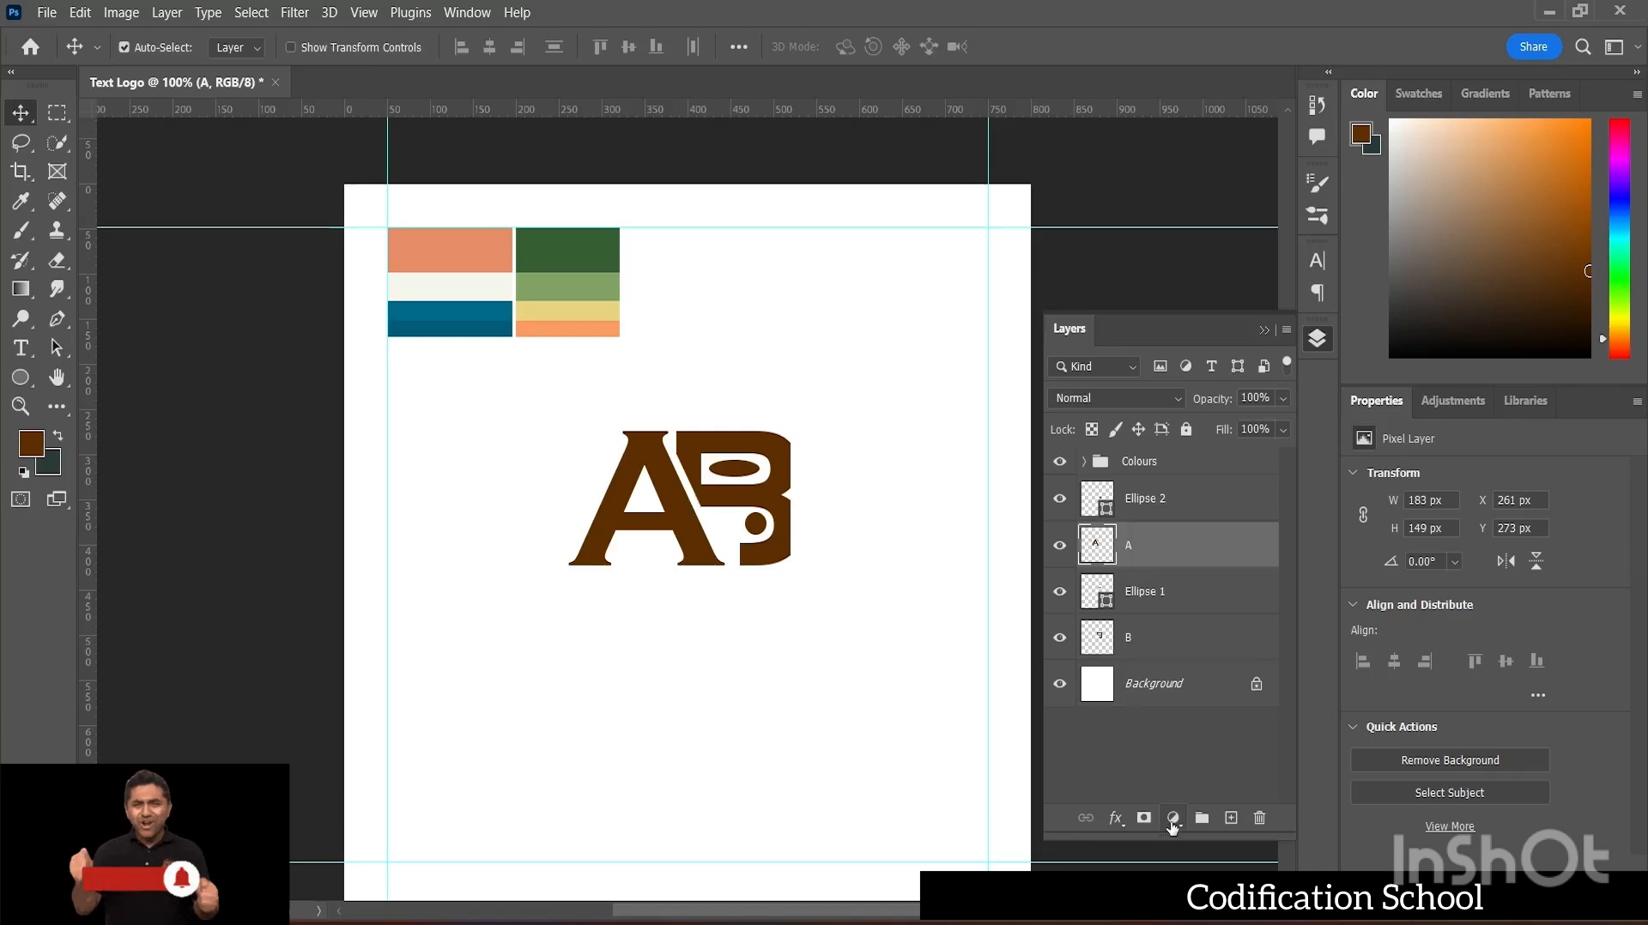
click(1172, 819)
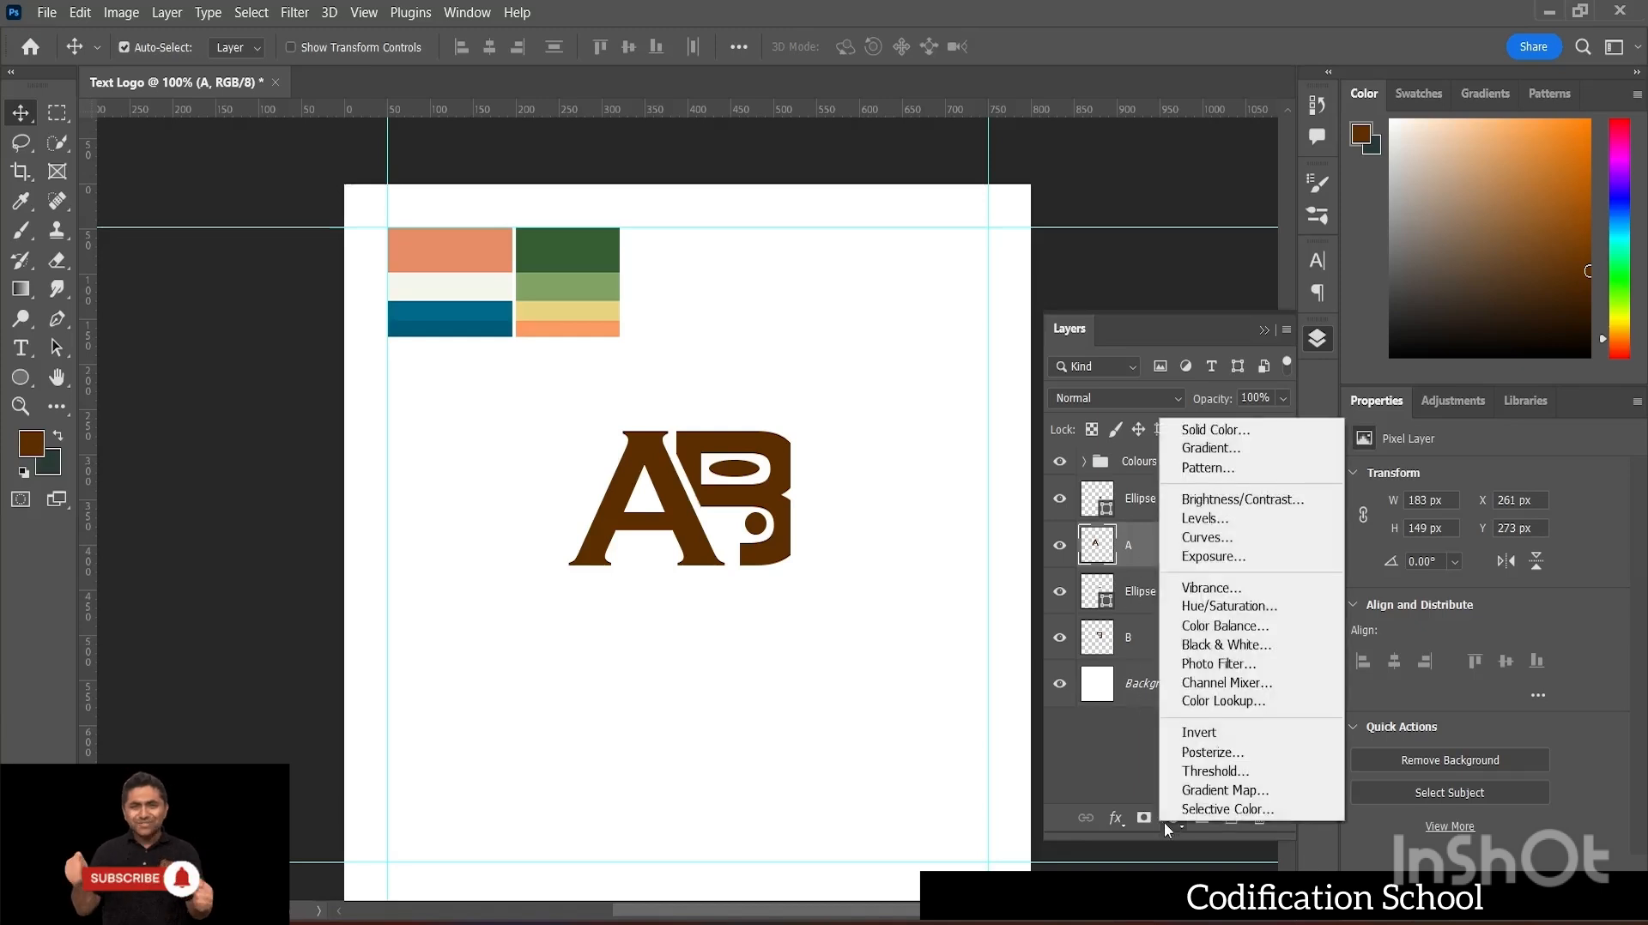
click(1116, 821)
click(1116, 820)
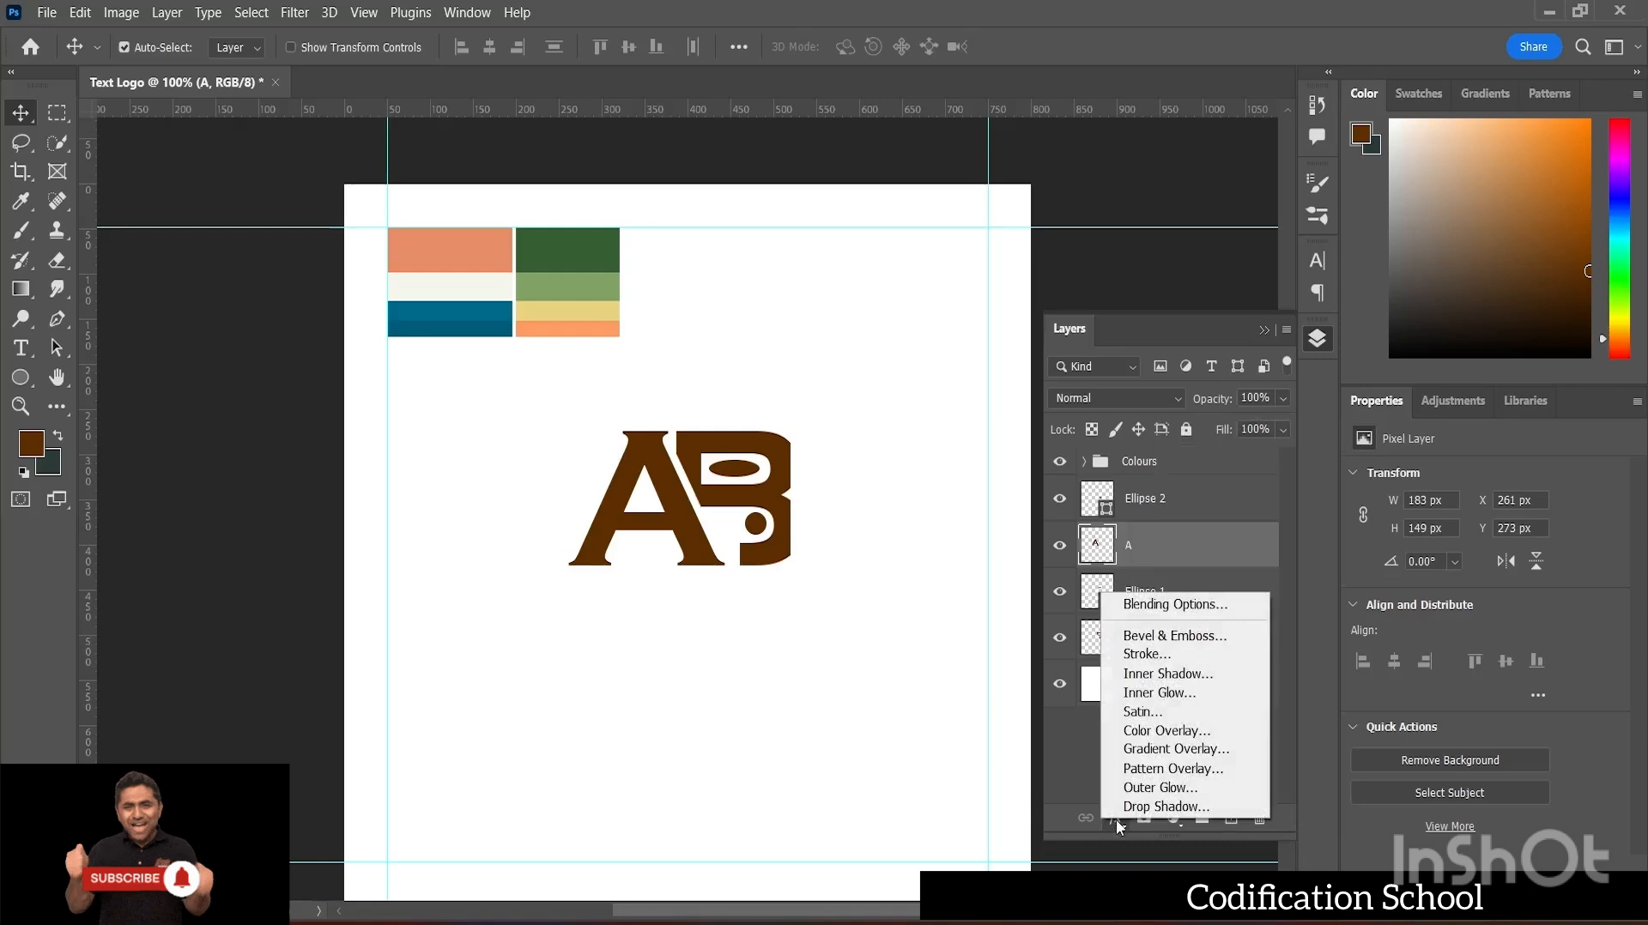
click(1187, 609)
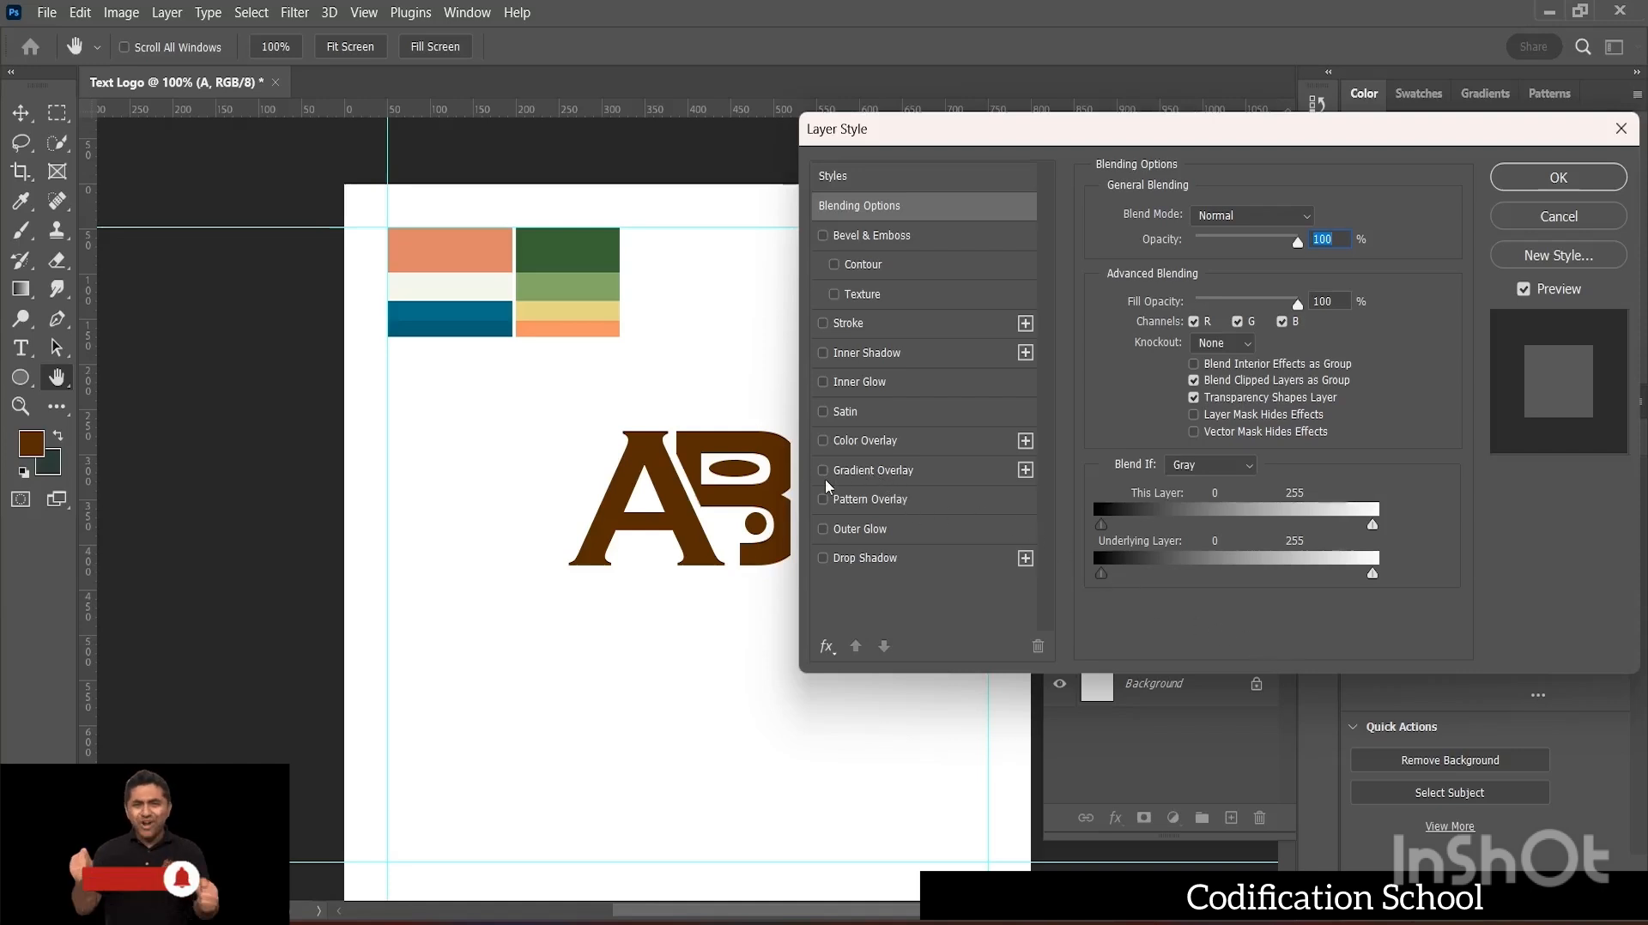
click(871, 474)
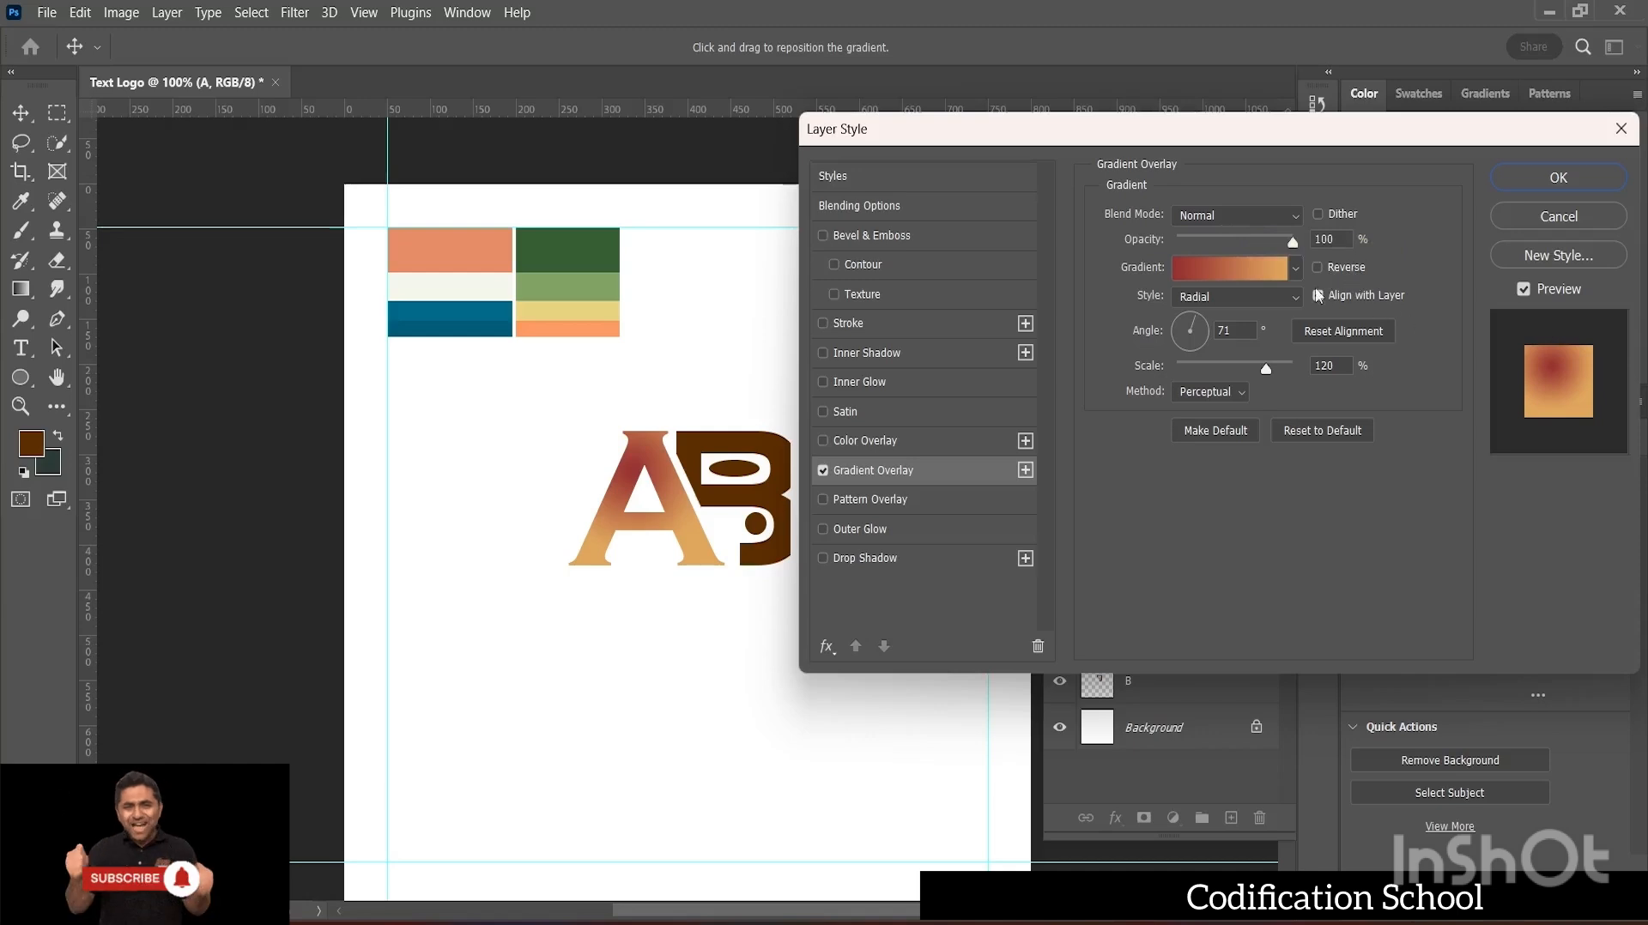
- Set the start stop of the A's gradient to dark green #365e32, sampled from the second palette
click(1233, 279)
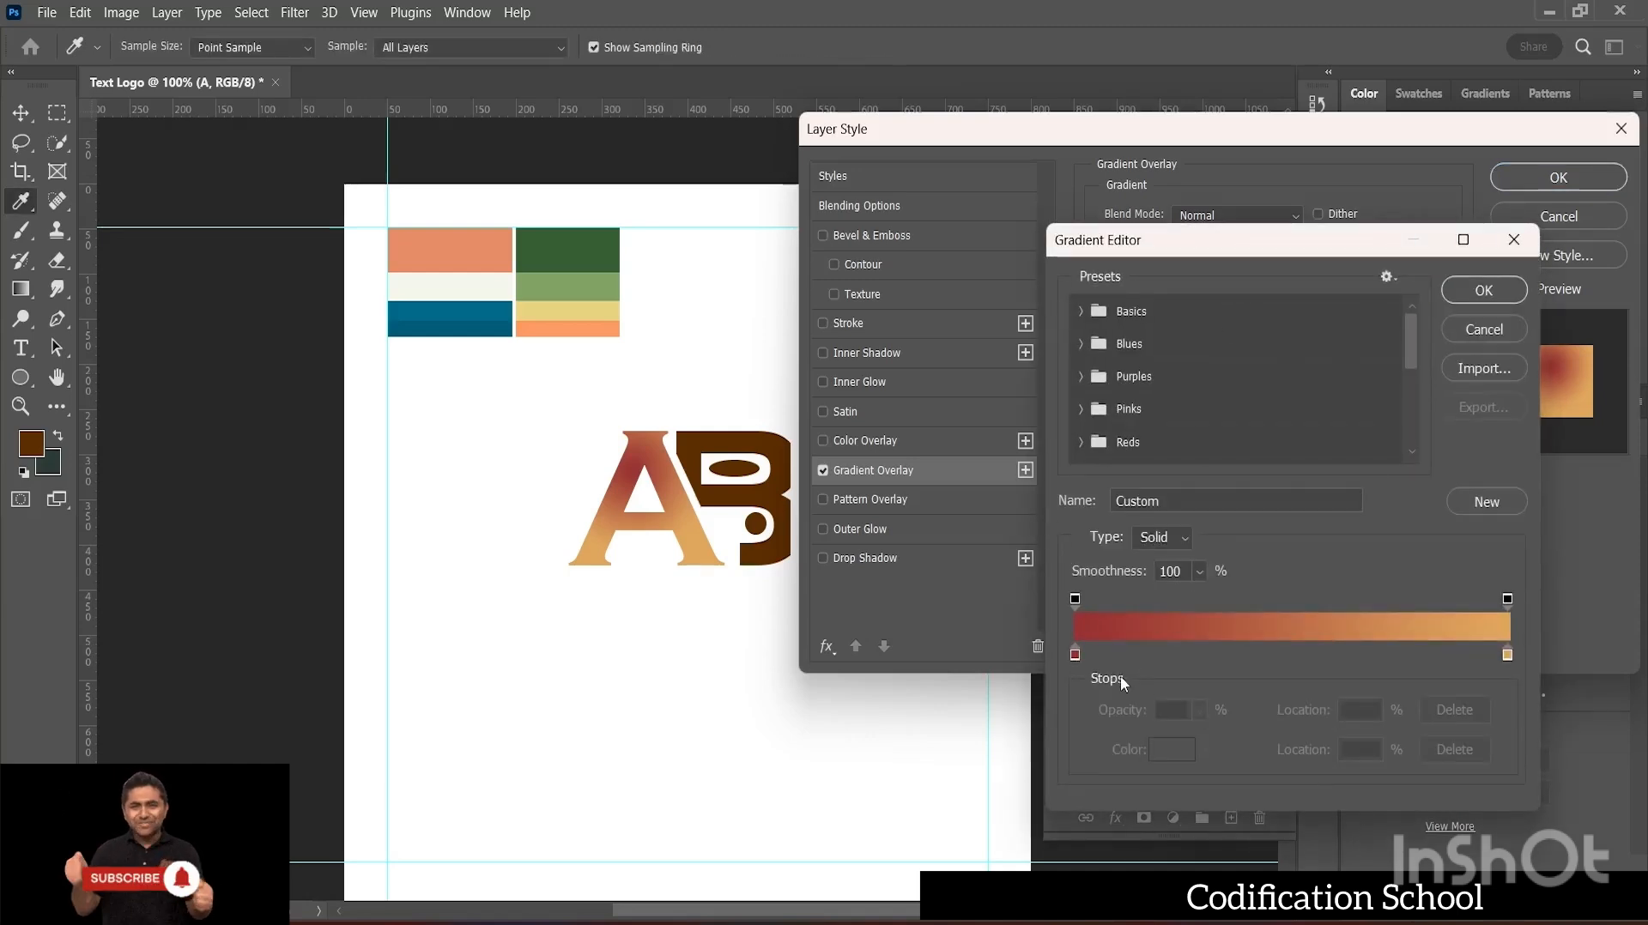
double_click(1075, 654)
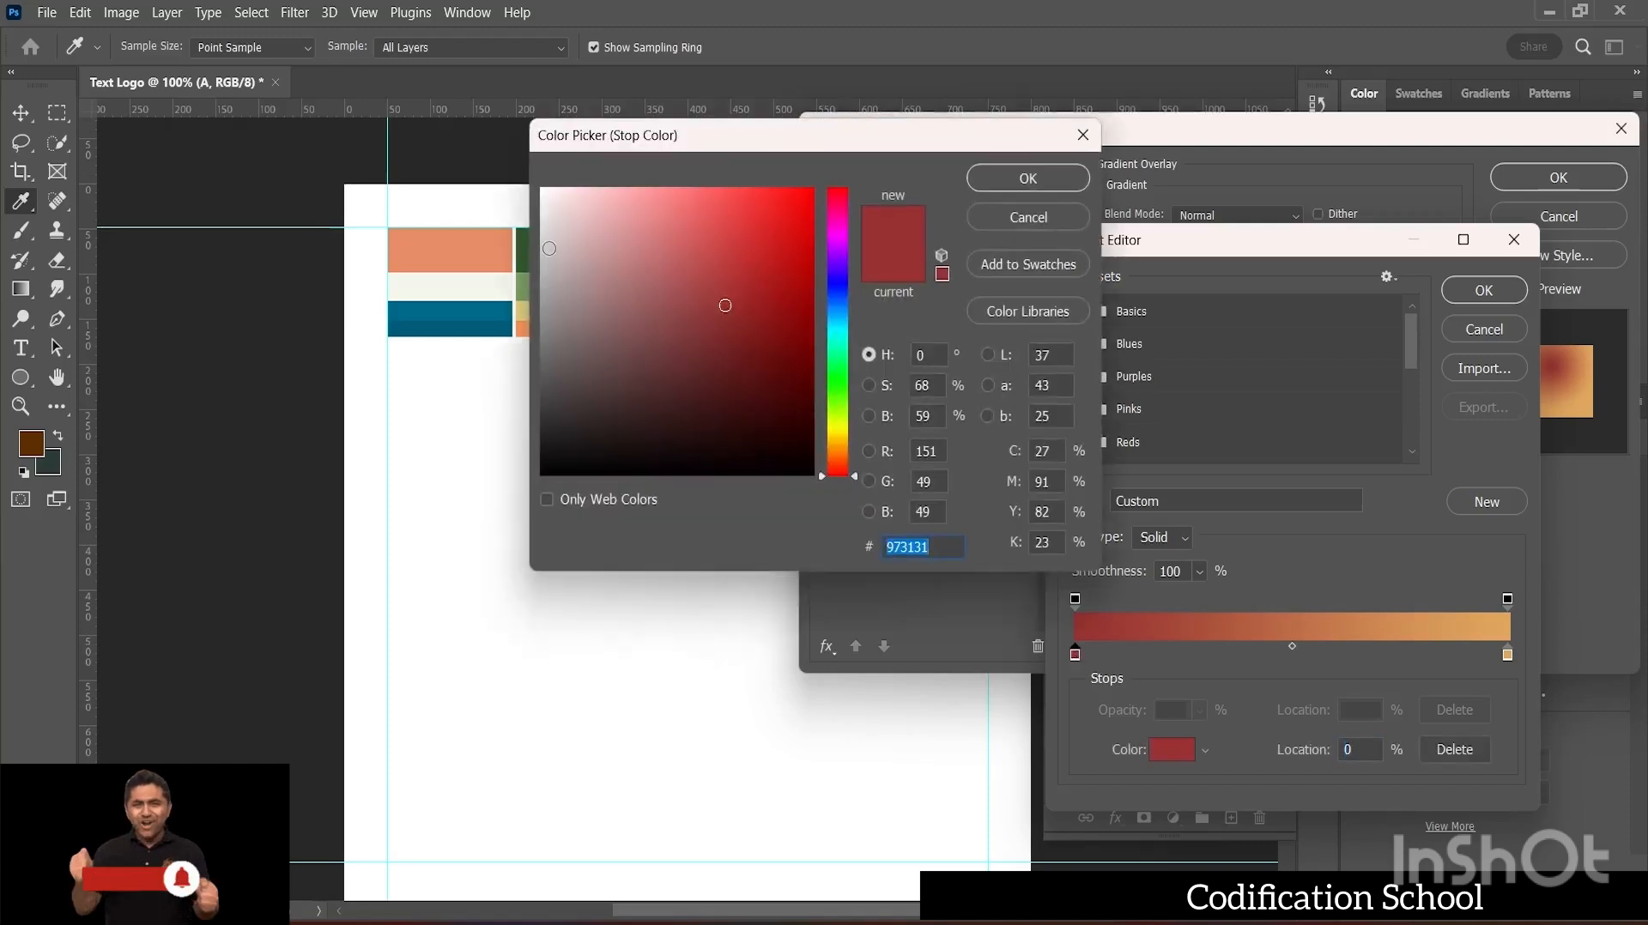
drag(766, 142, 1021, 123)
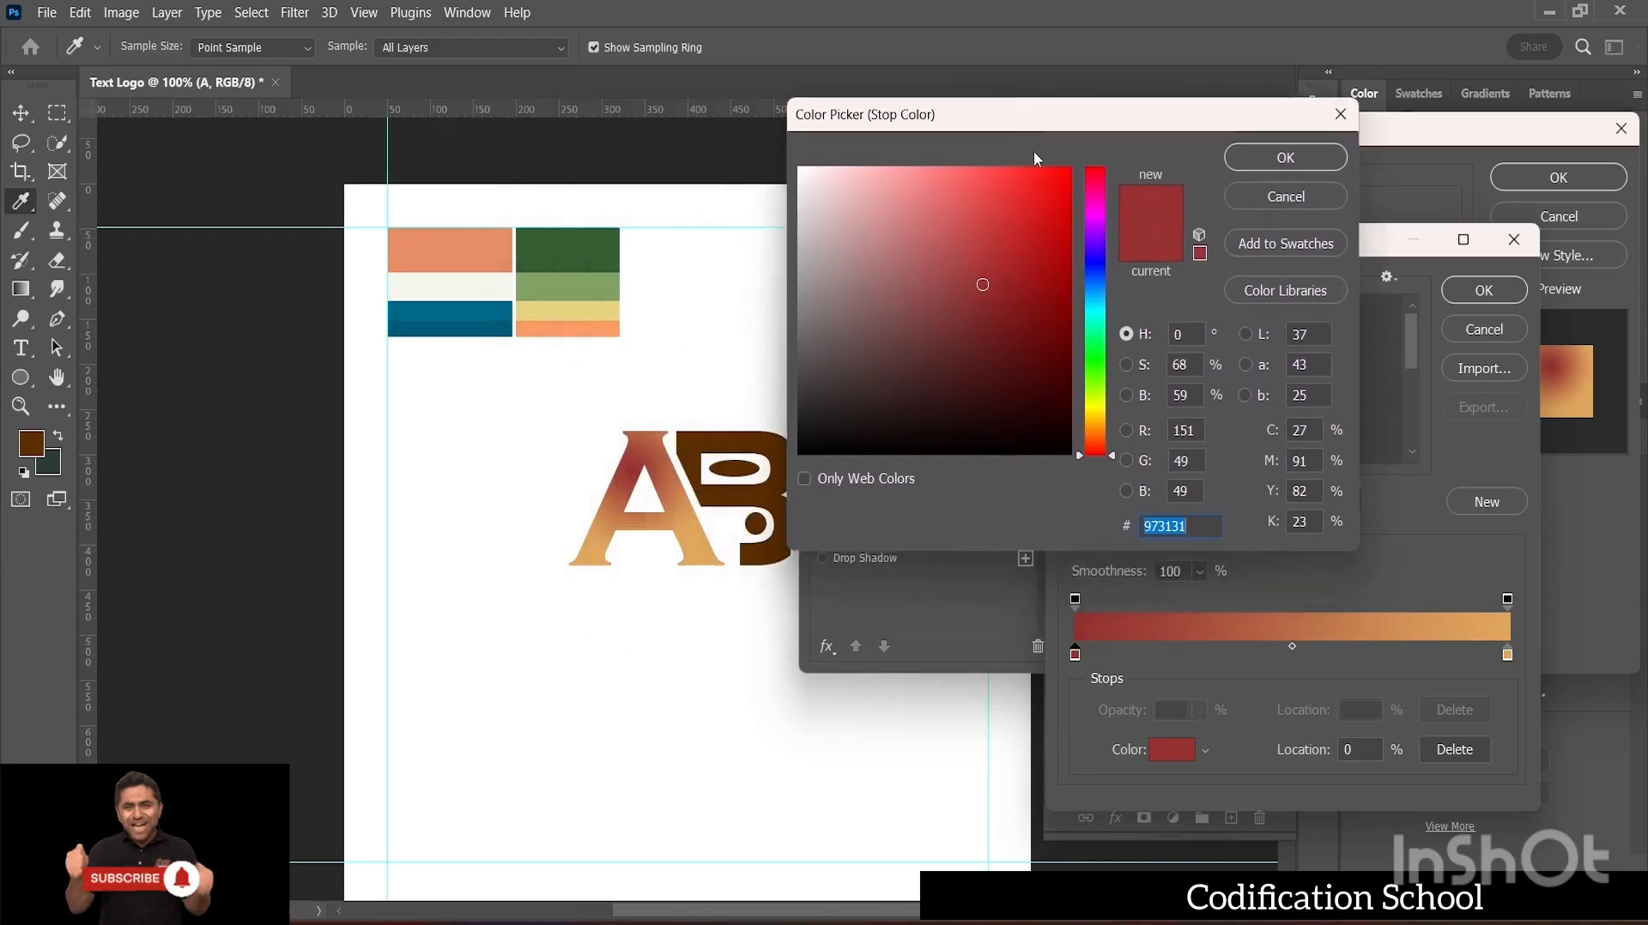
click(581, 254)
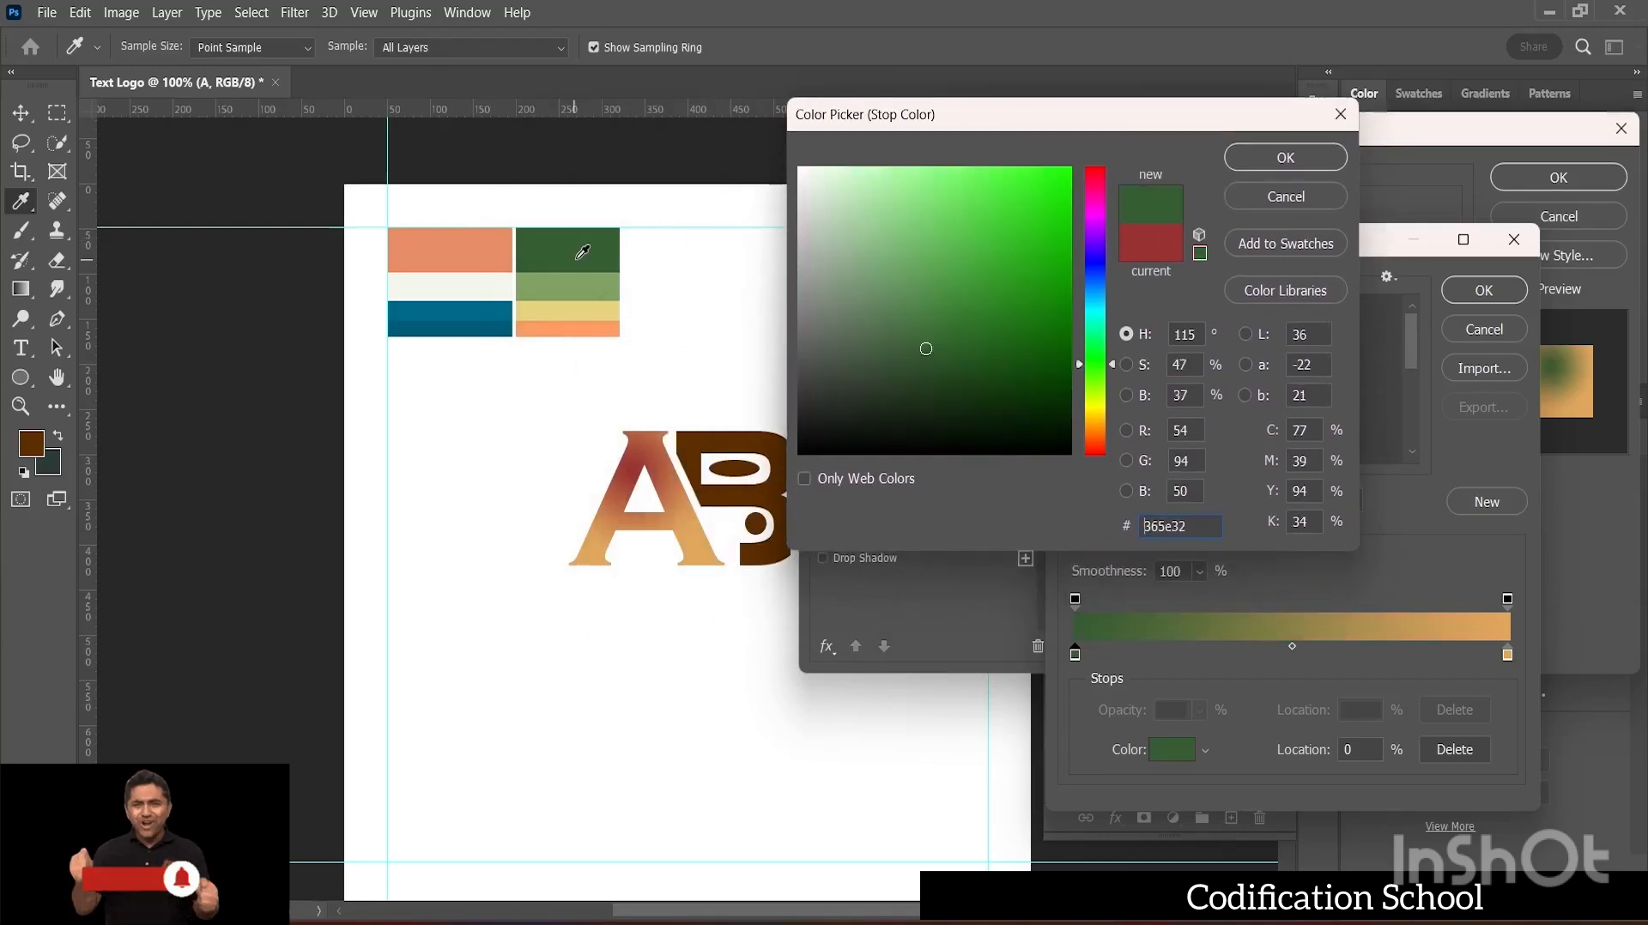
click(1286, 158)
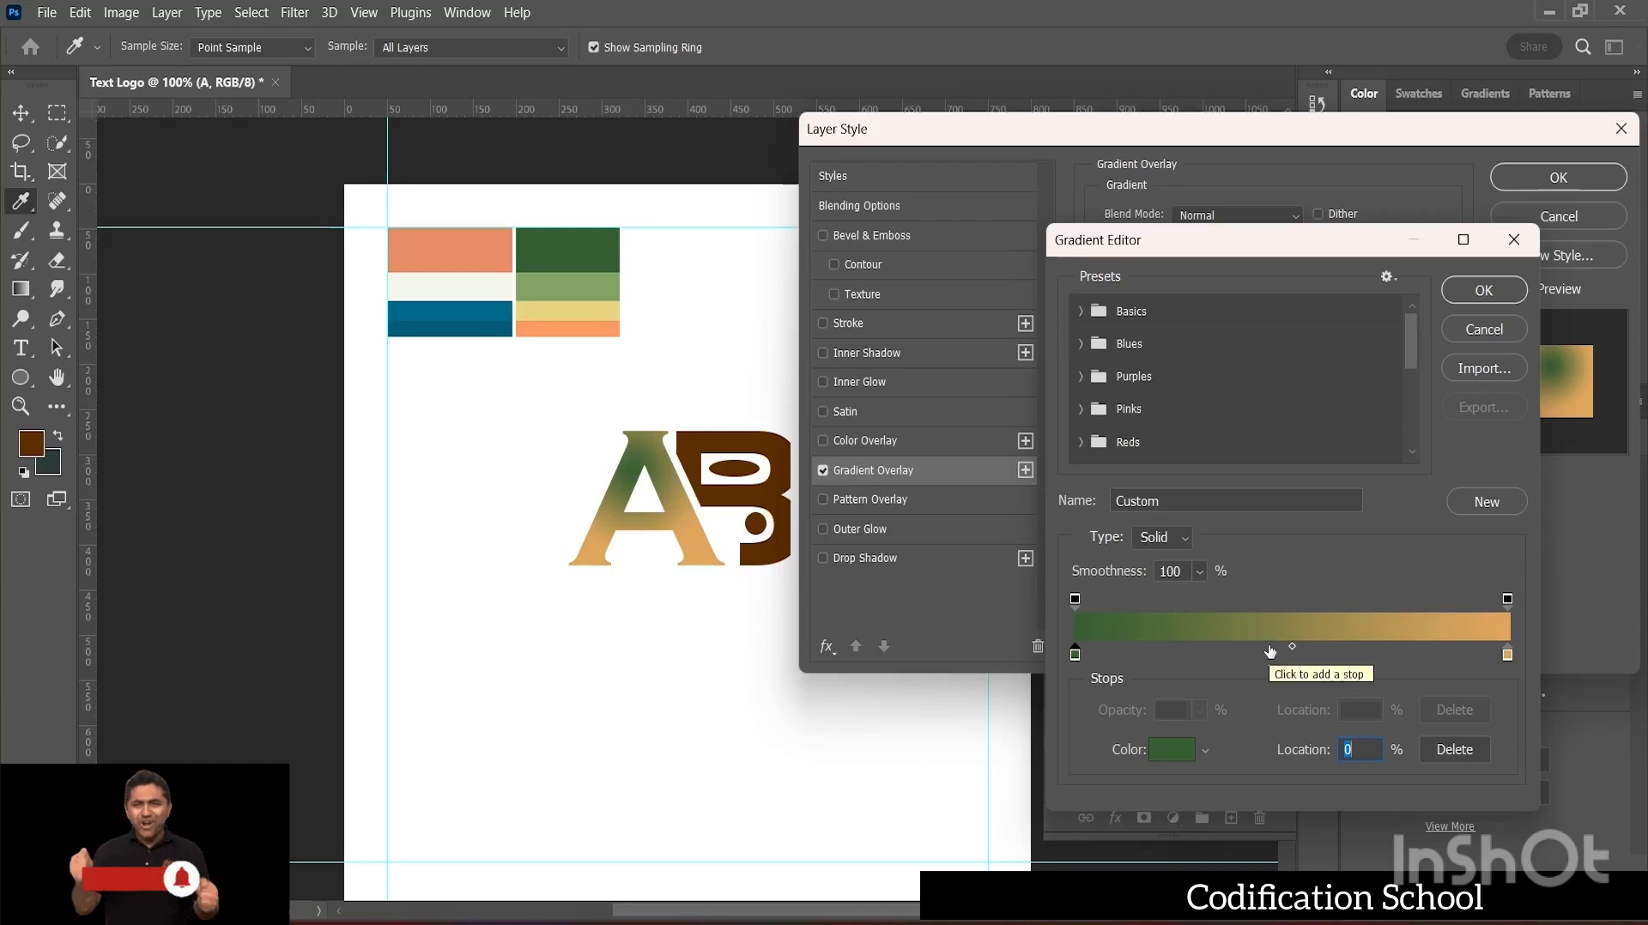
- Set the end stop of the A's gradient to light green #81a263 from the palette and apply the layer style
click(1510, 654)
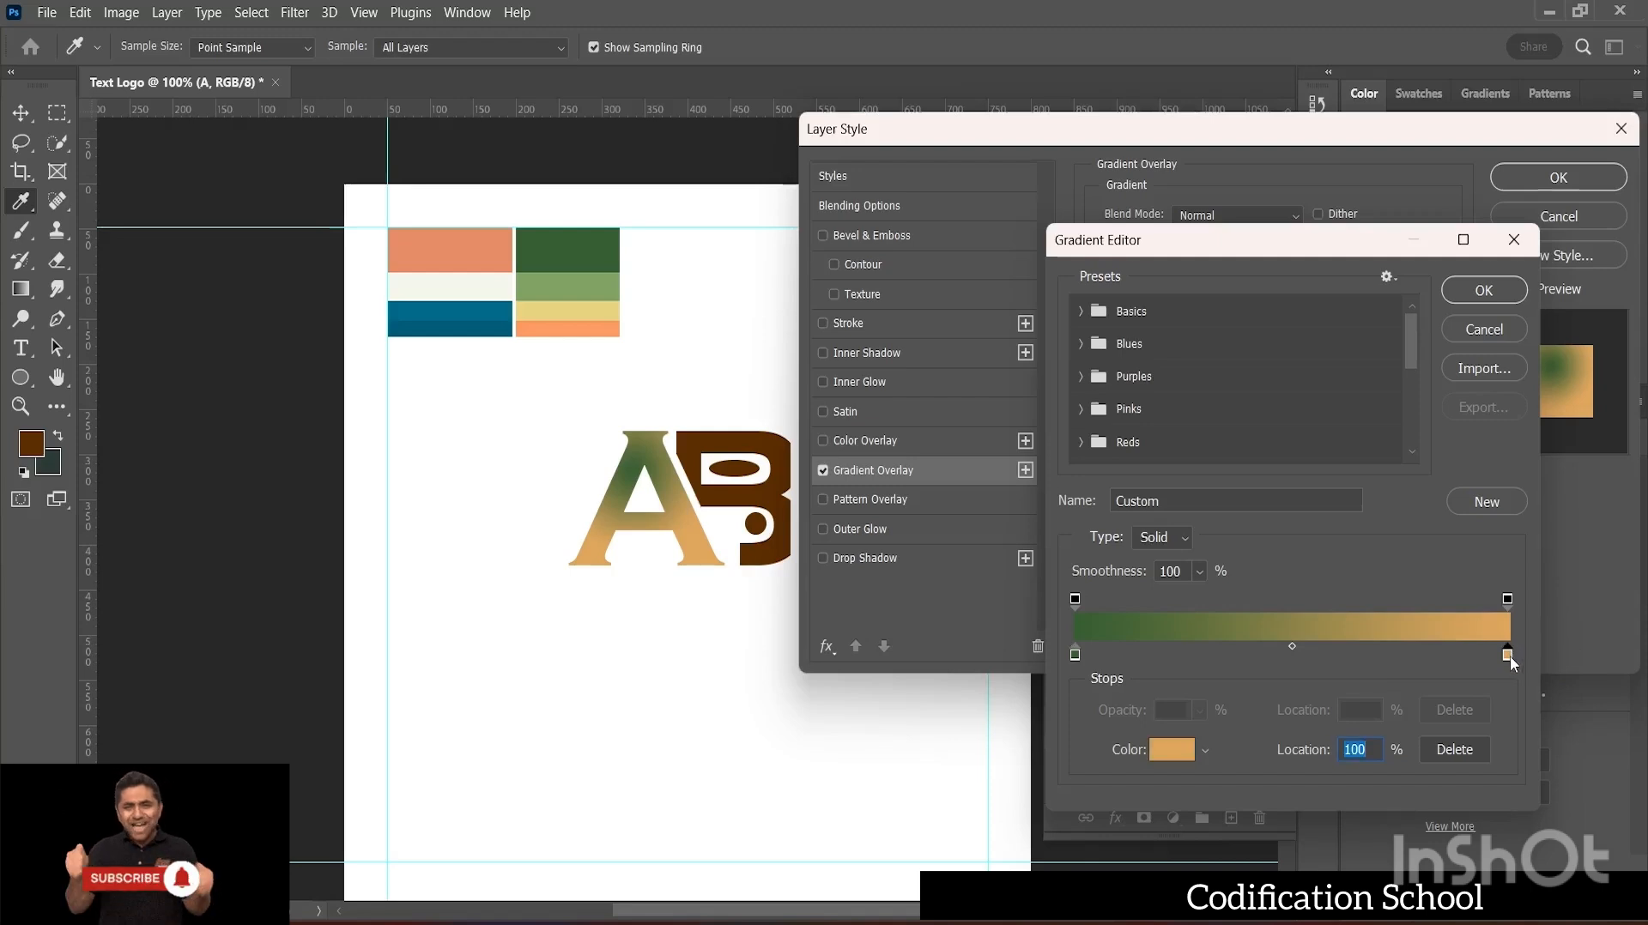
double_click(1509, 655)
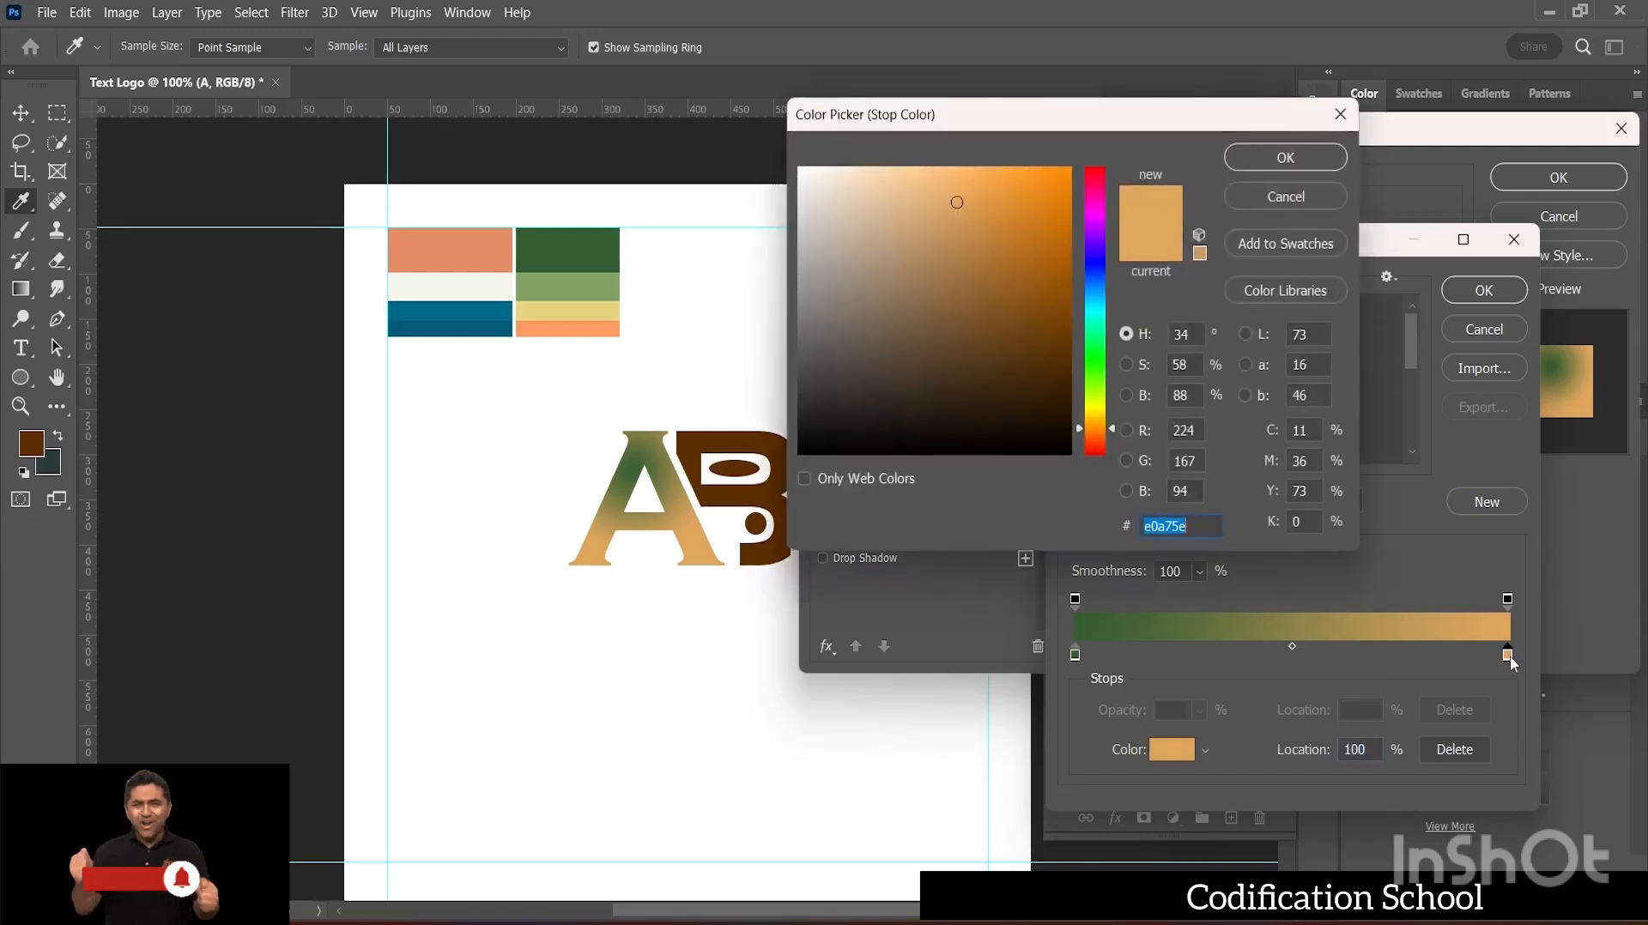
click(601, 286)
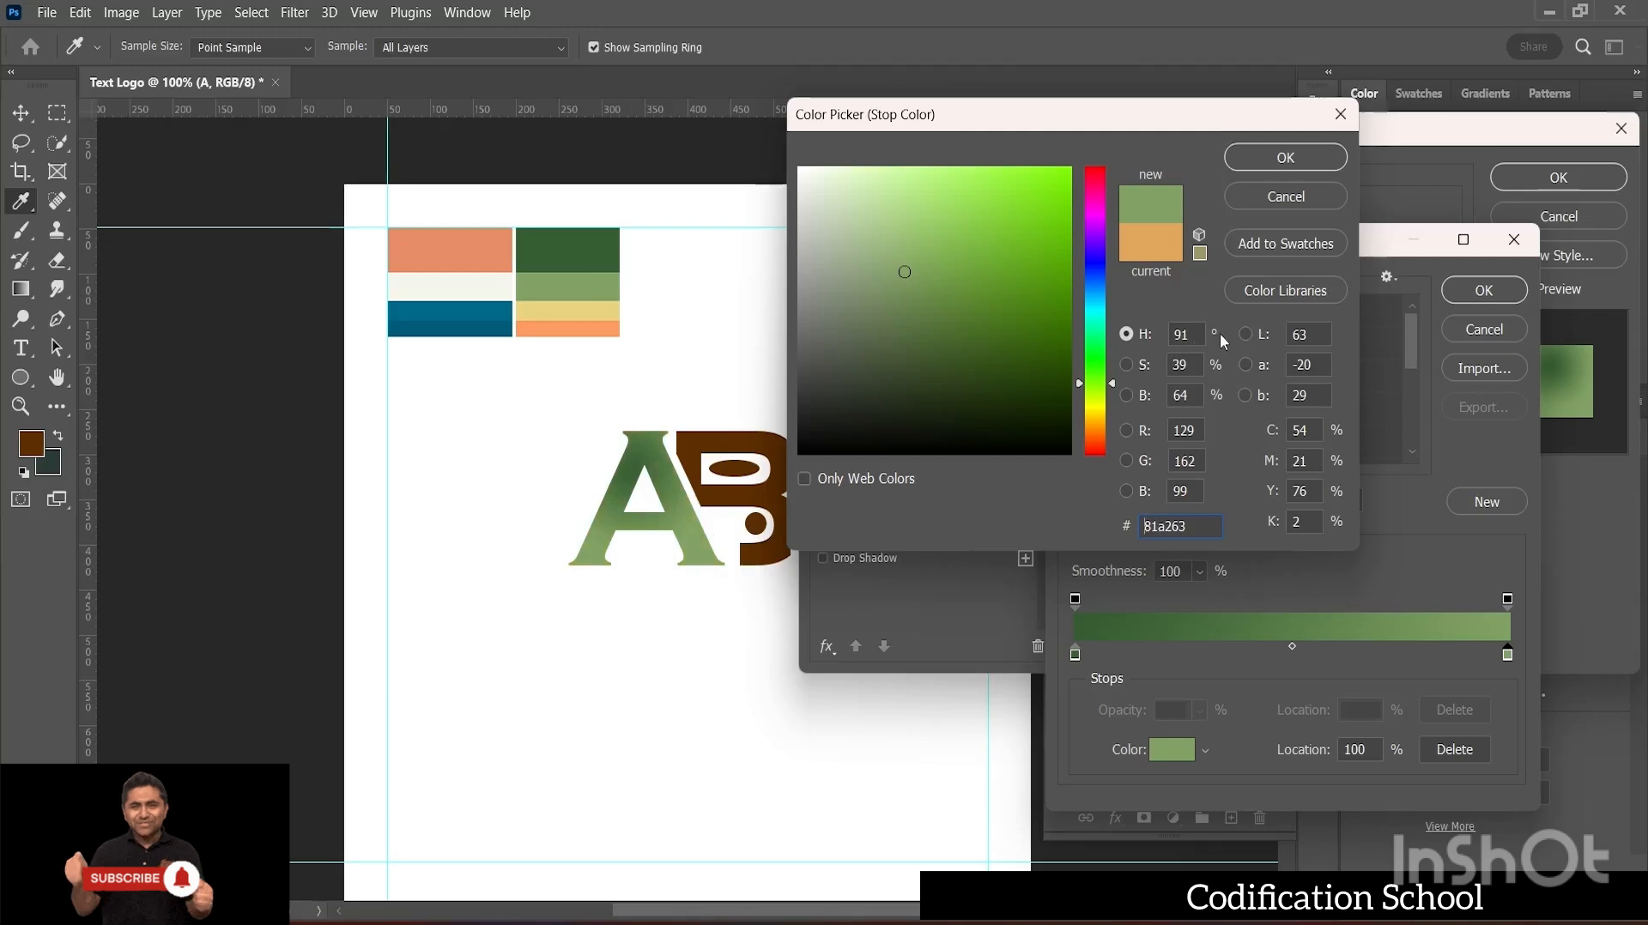
click(1292, 159)
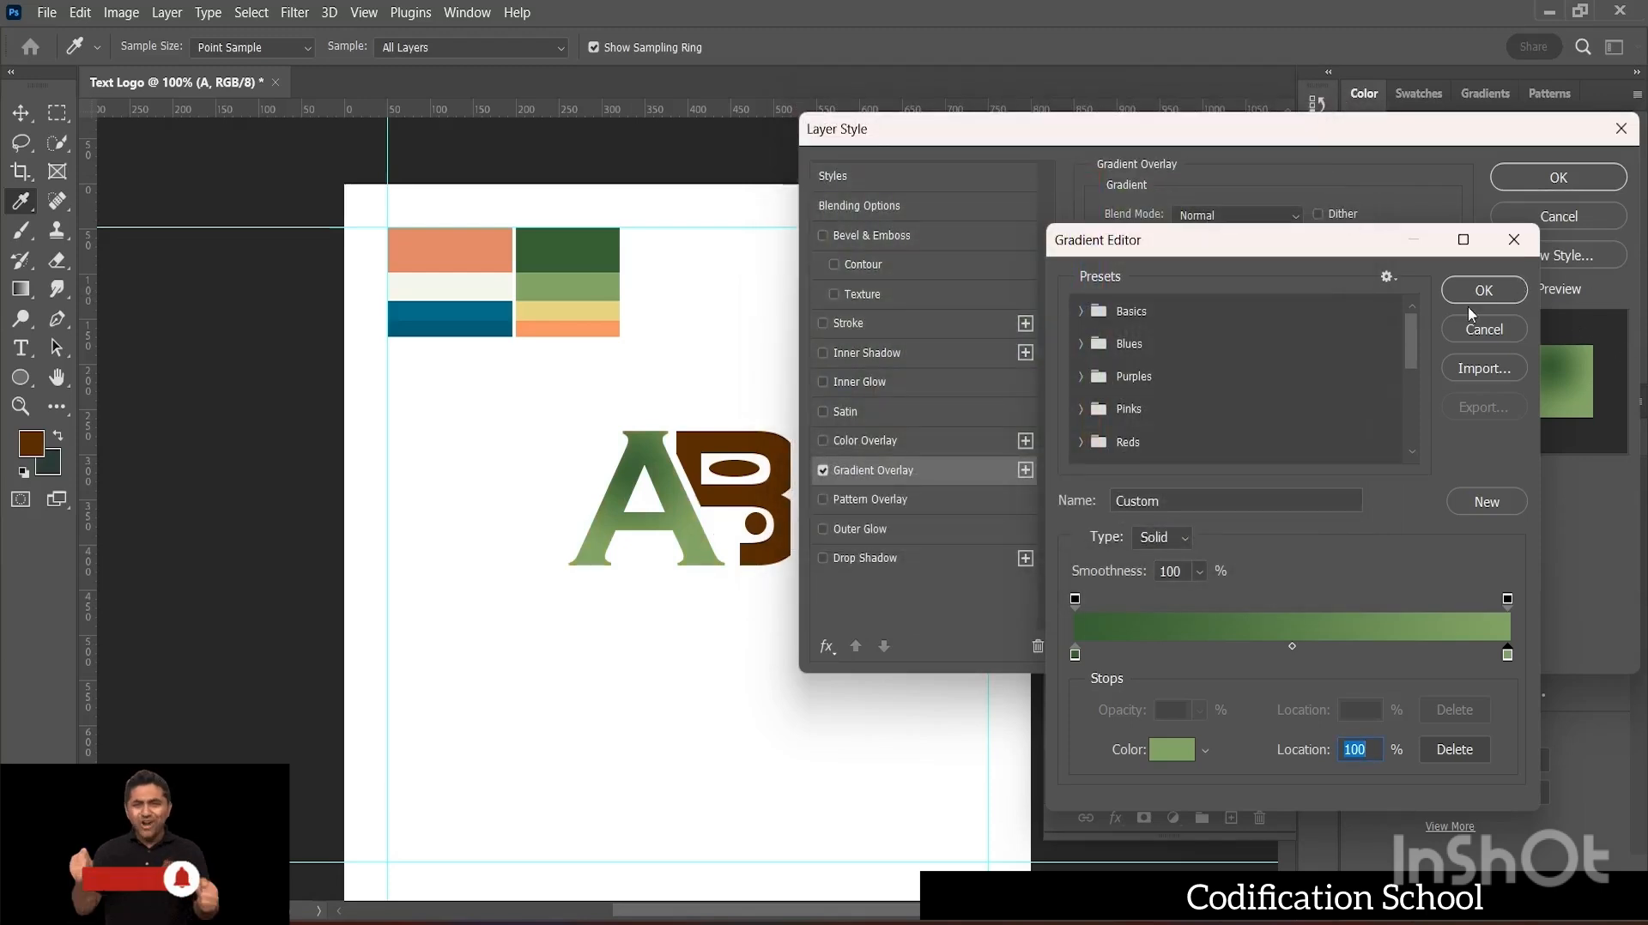
click(1484, 292)
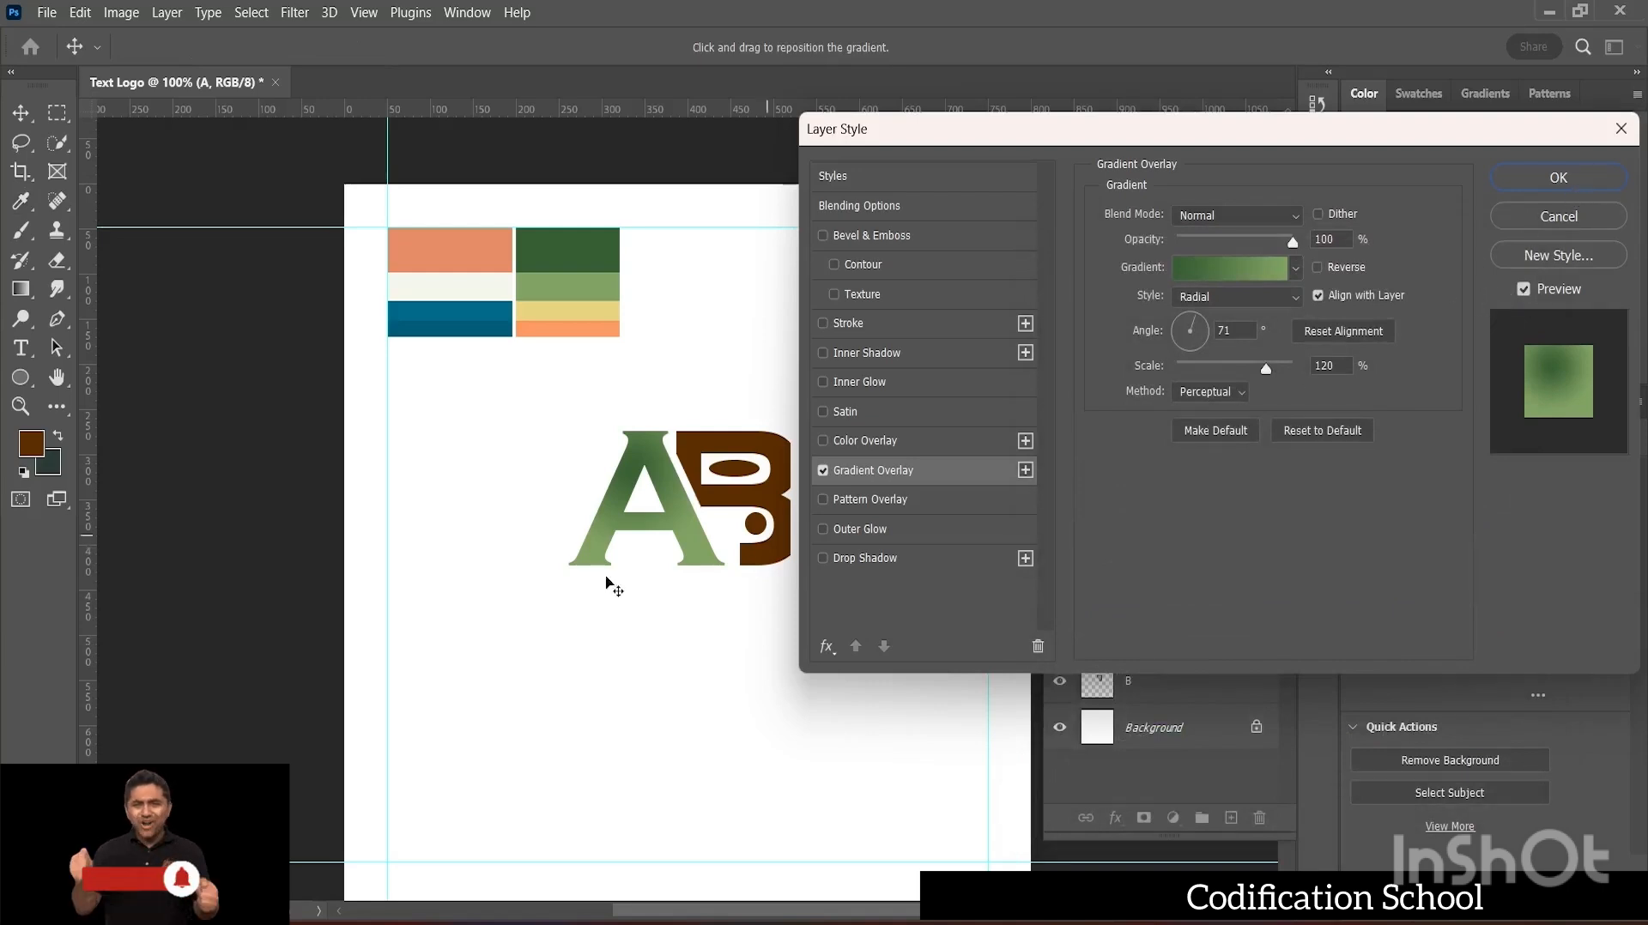
click(1556, 177)
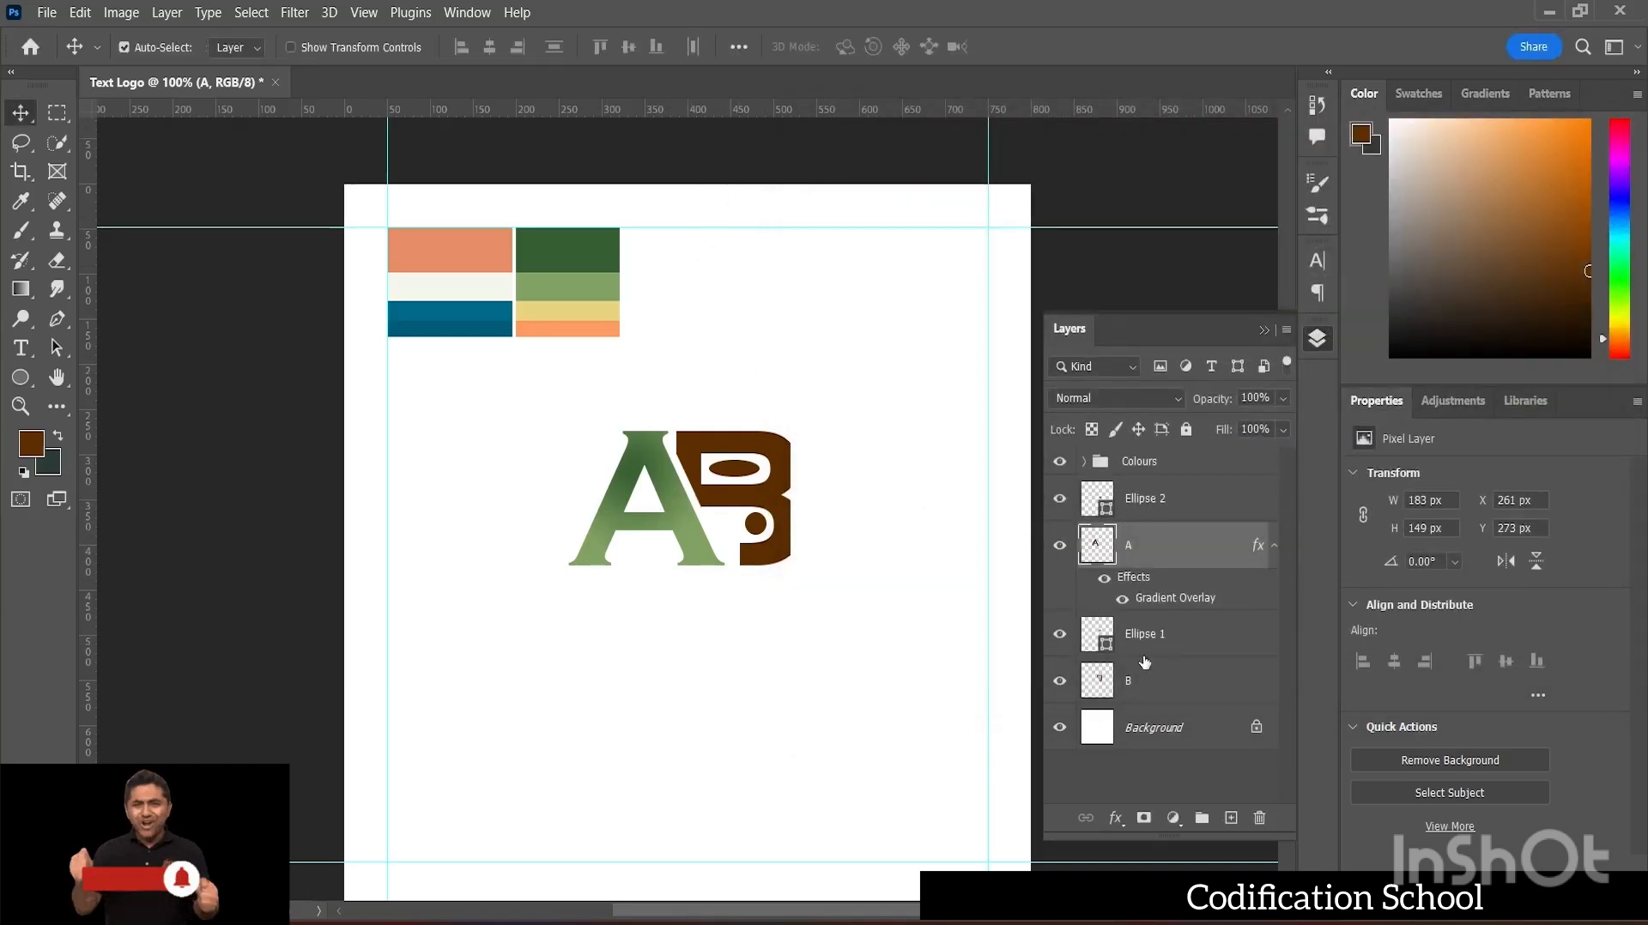
- Add a Gradient Overlay to the letter B layer and open its gradient for editing
click(1145, 679)
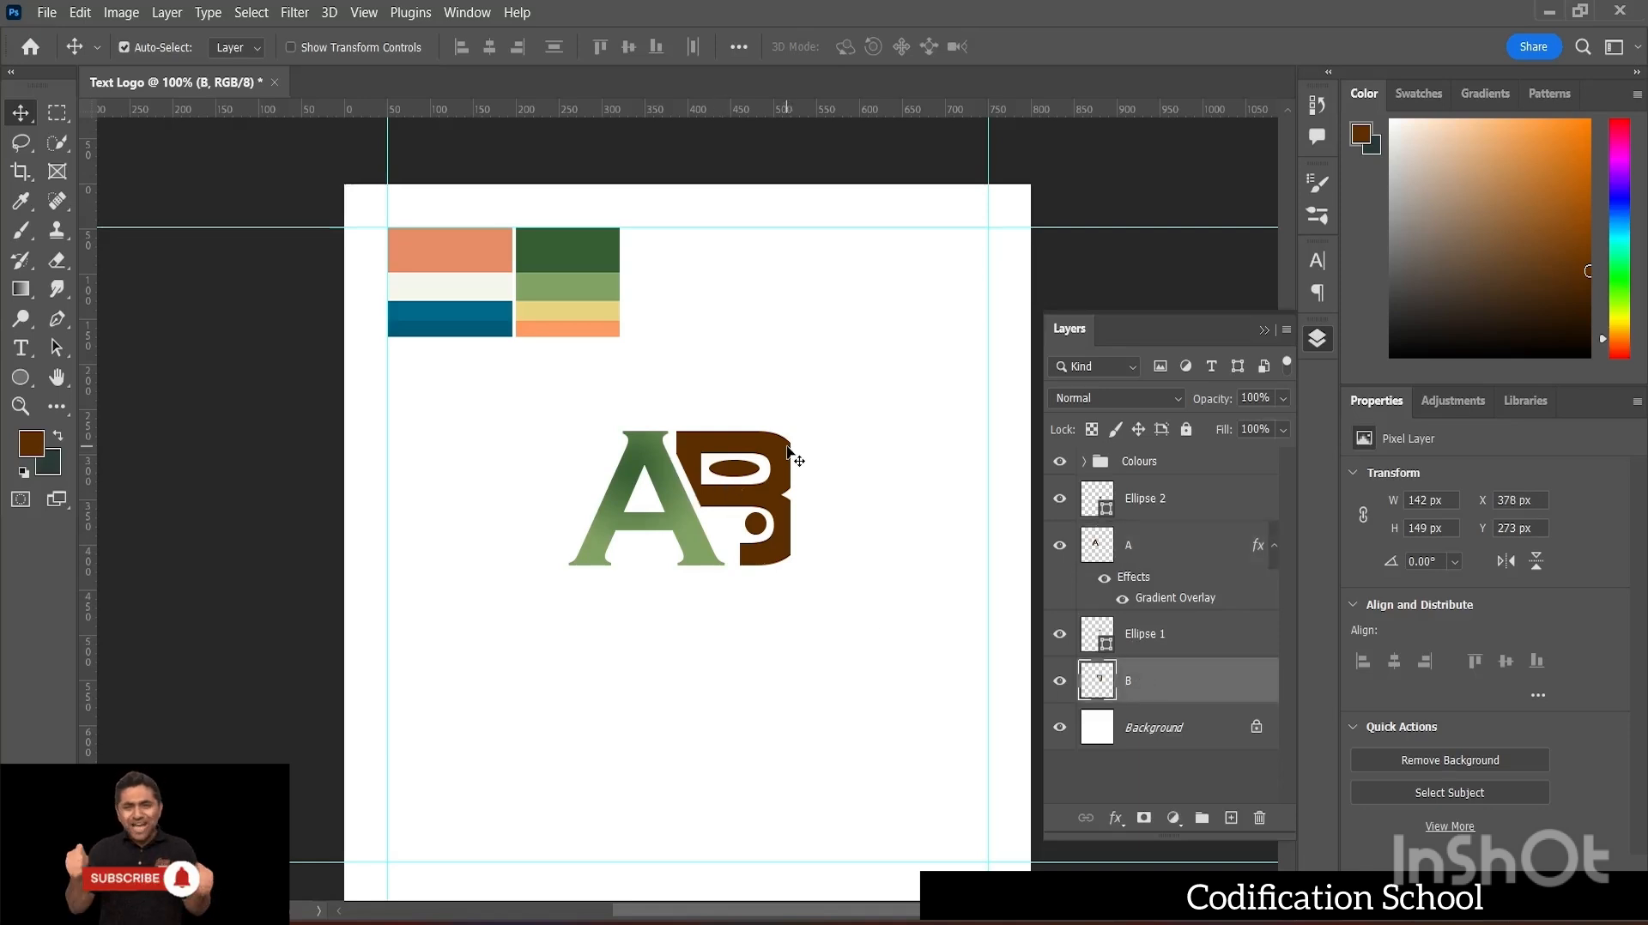
scroll(618, 347, up, 1)
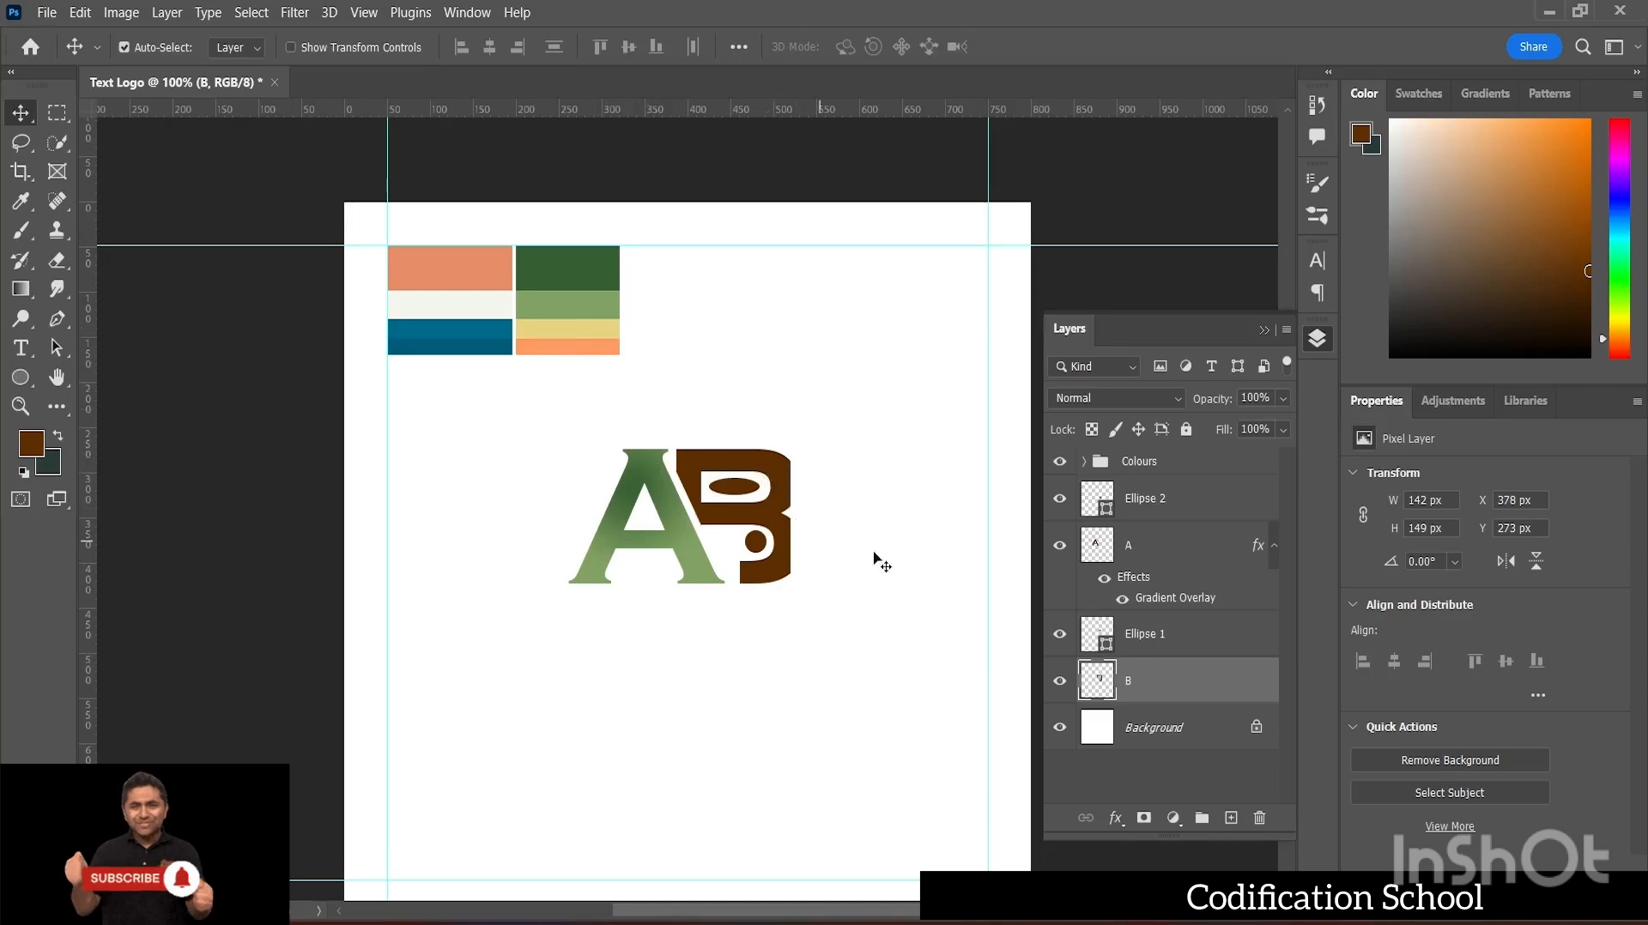
click(1117, 819)
click(1148, 750)
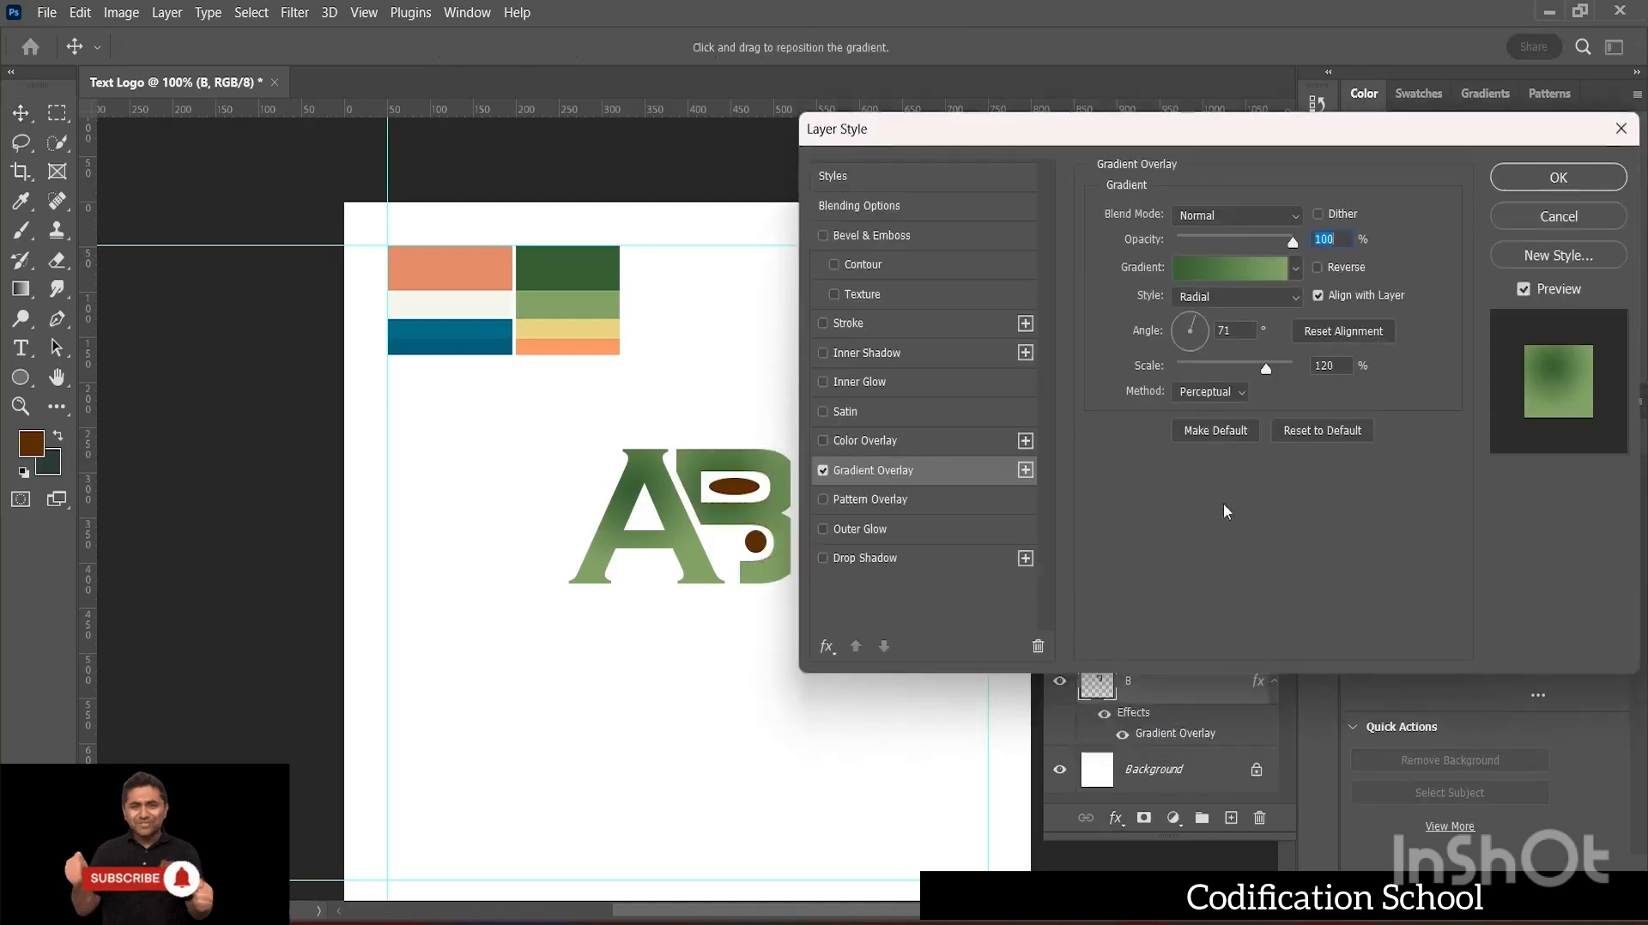
click(1197, 264)
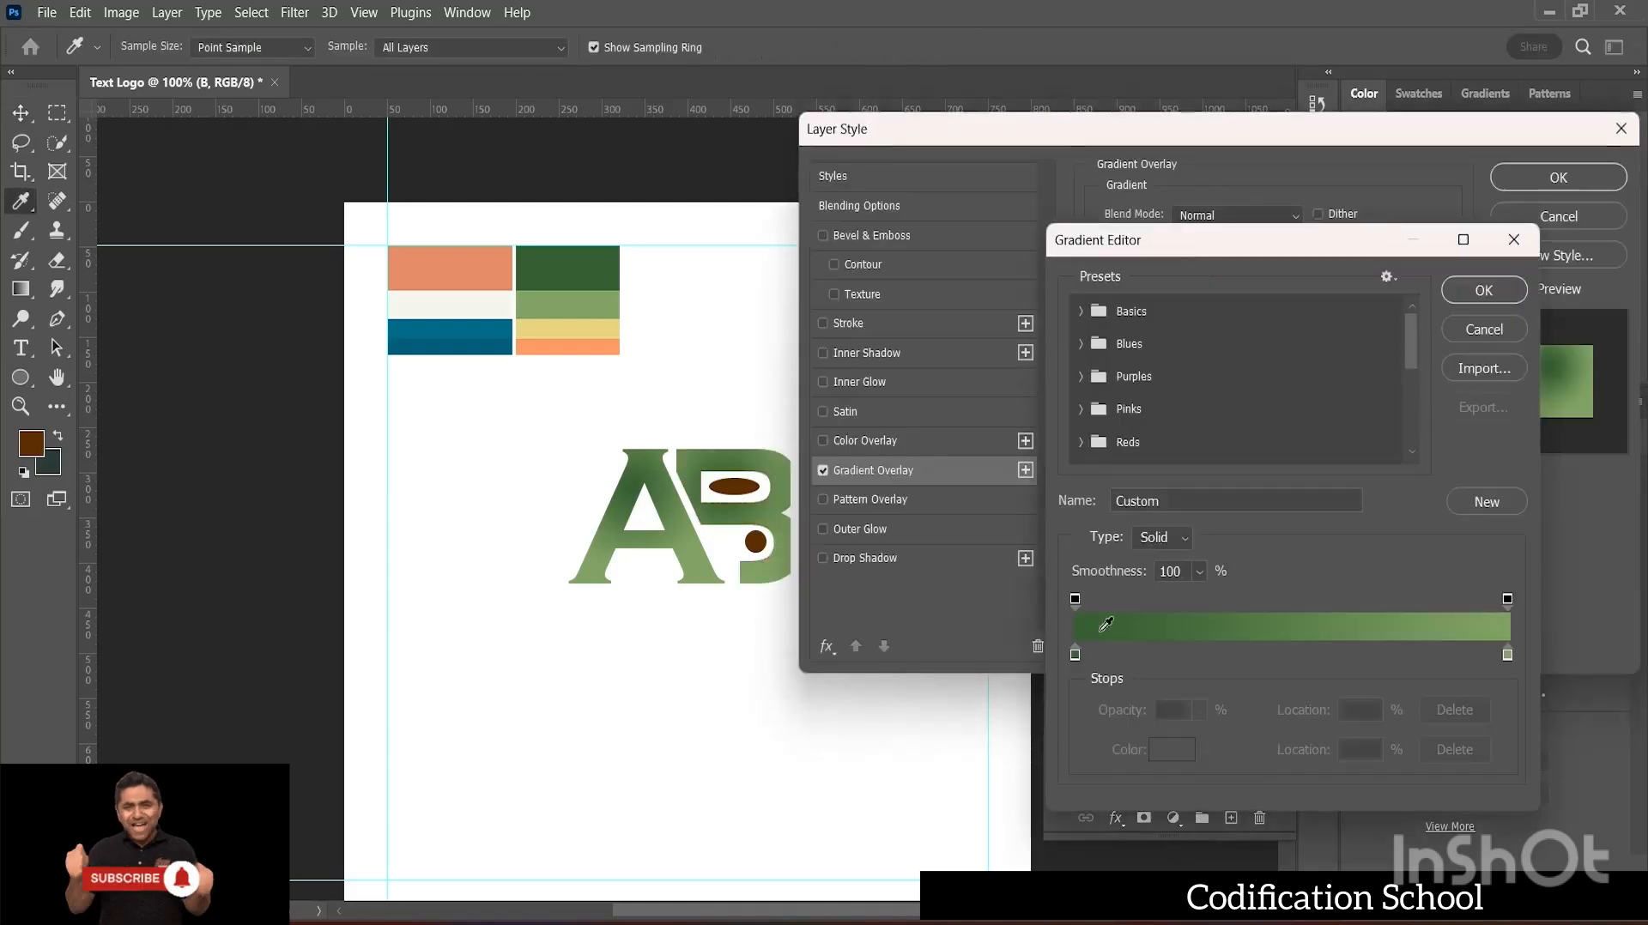
- Set the start stop of the letter B's gradient to the palette's yellow swatch, e7d37f
double_click(1076, 653)
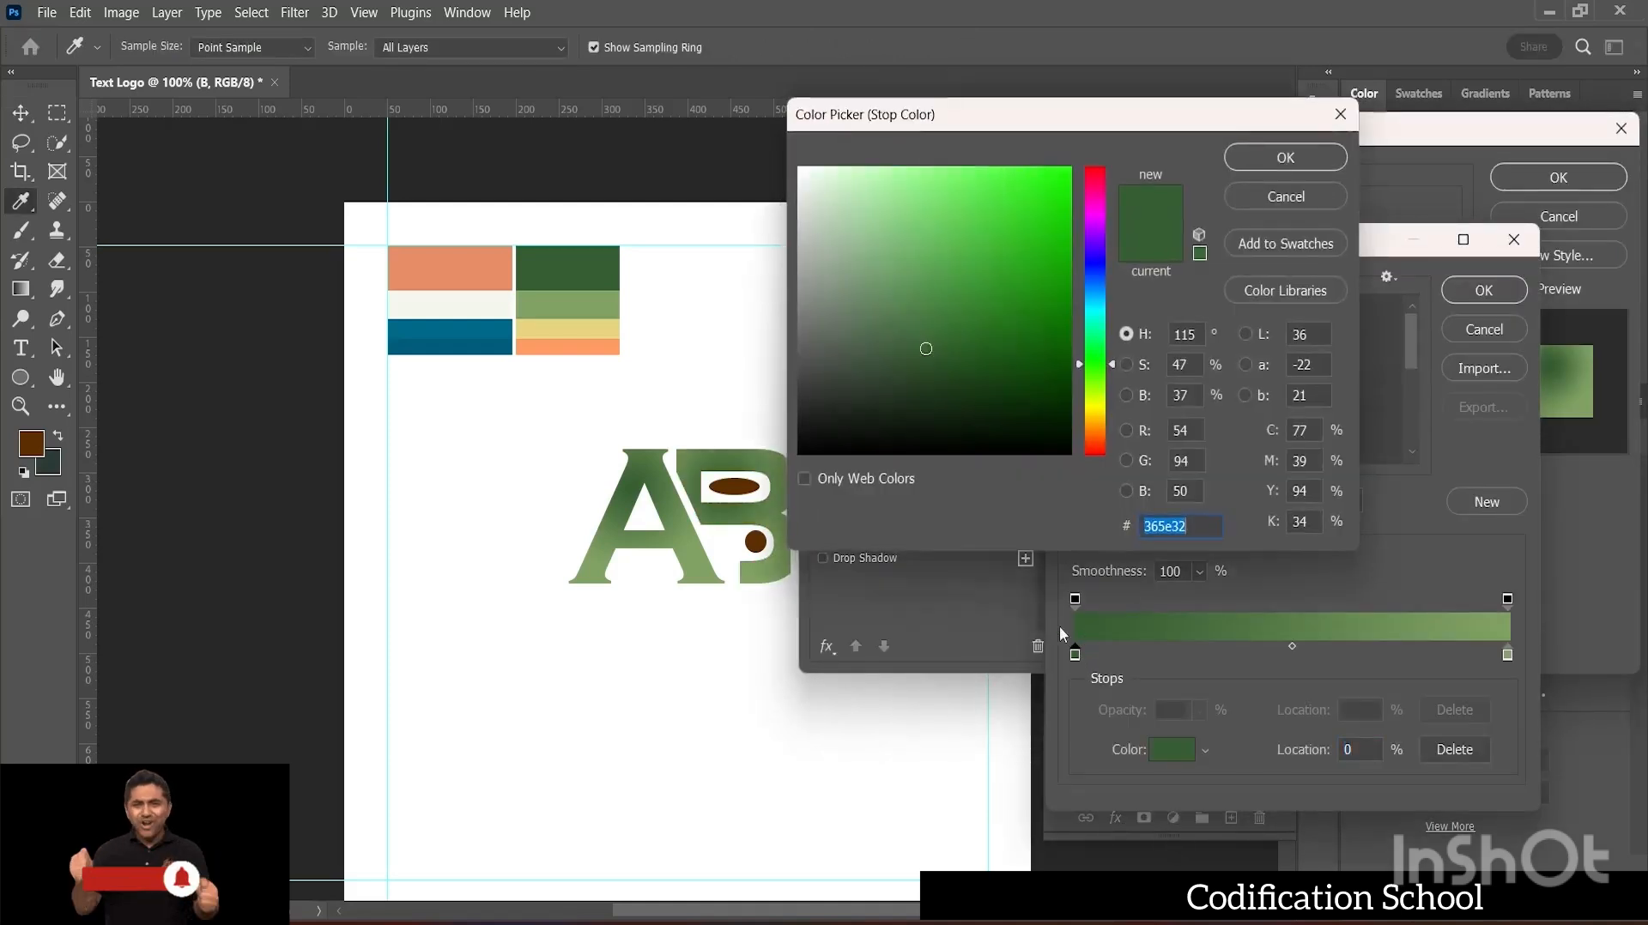
click(576, 332)
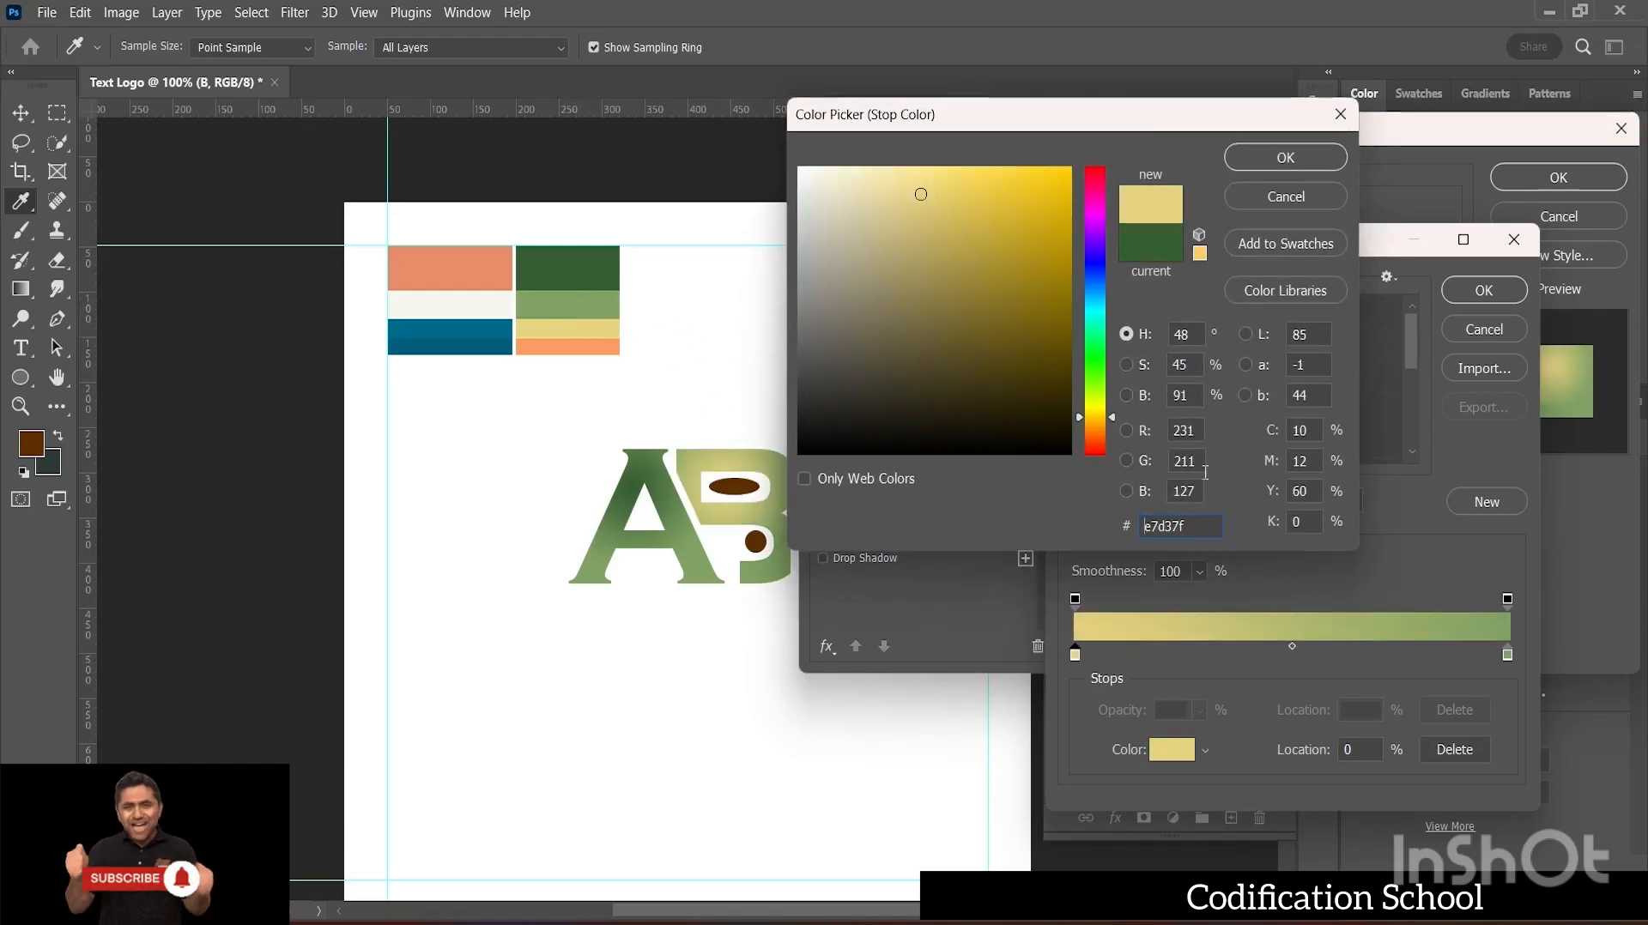
click(1300, 157)
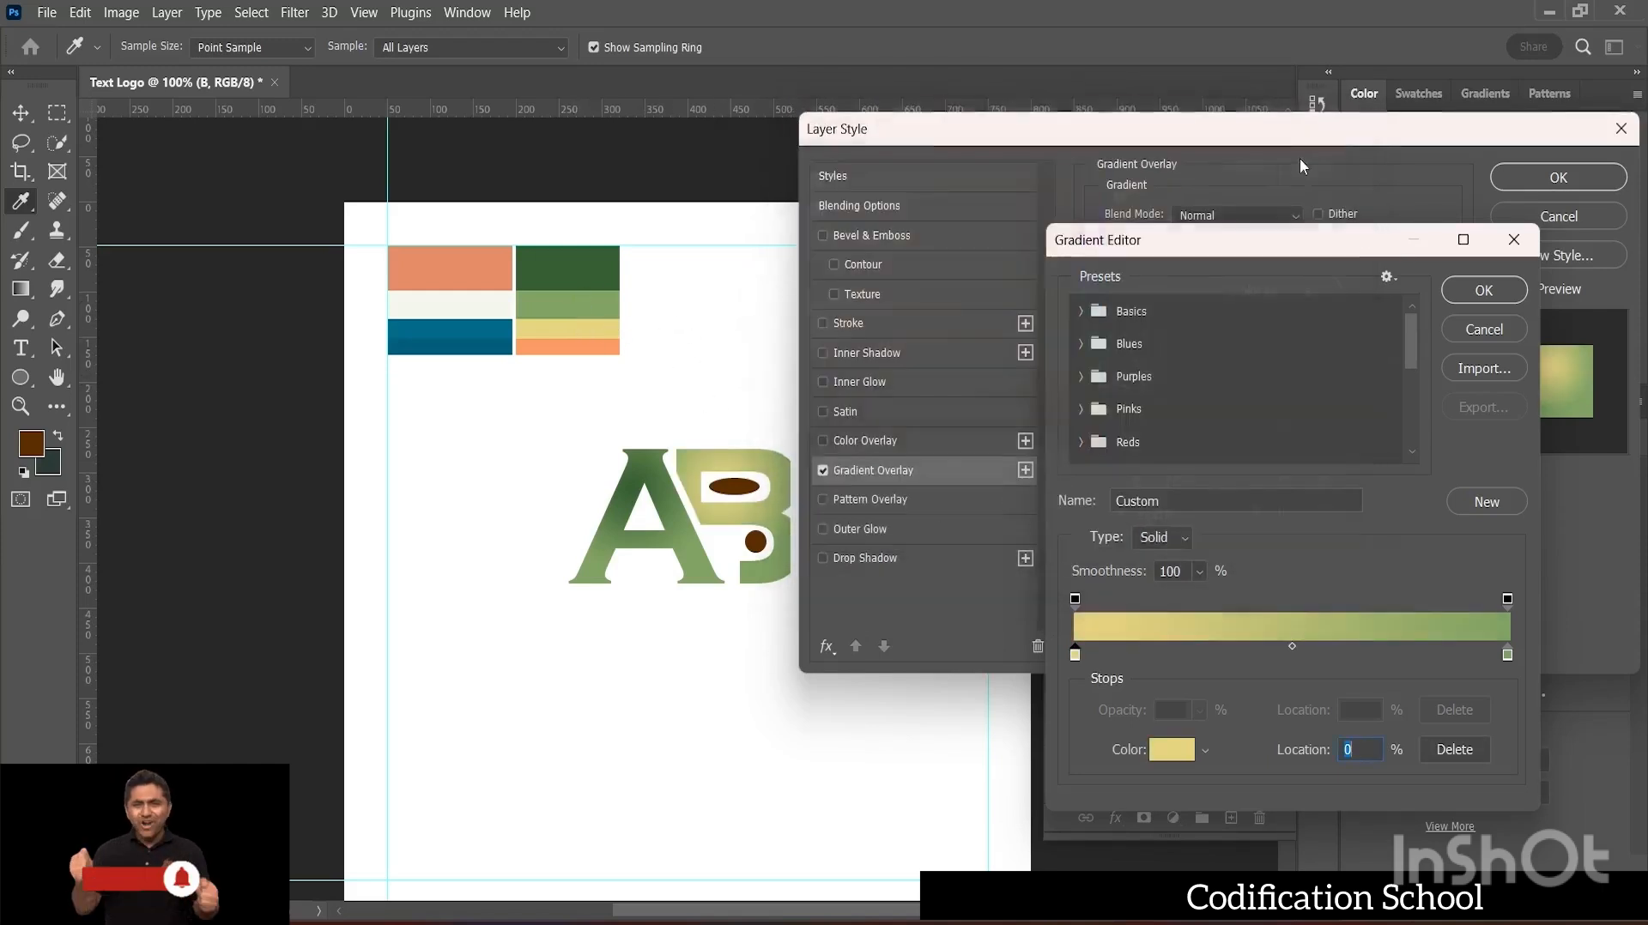
click(1504, 656)
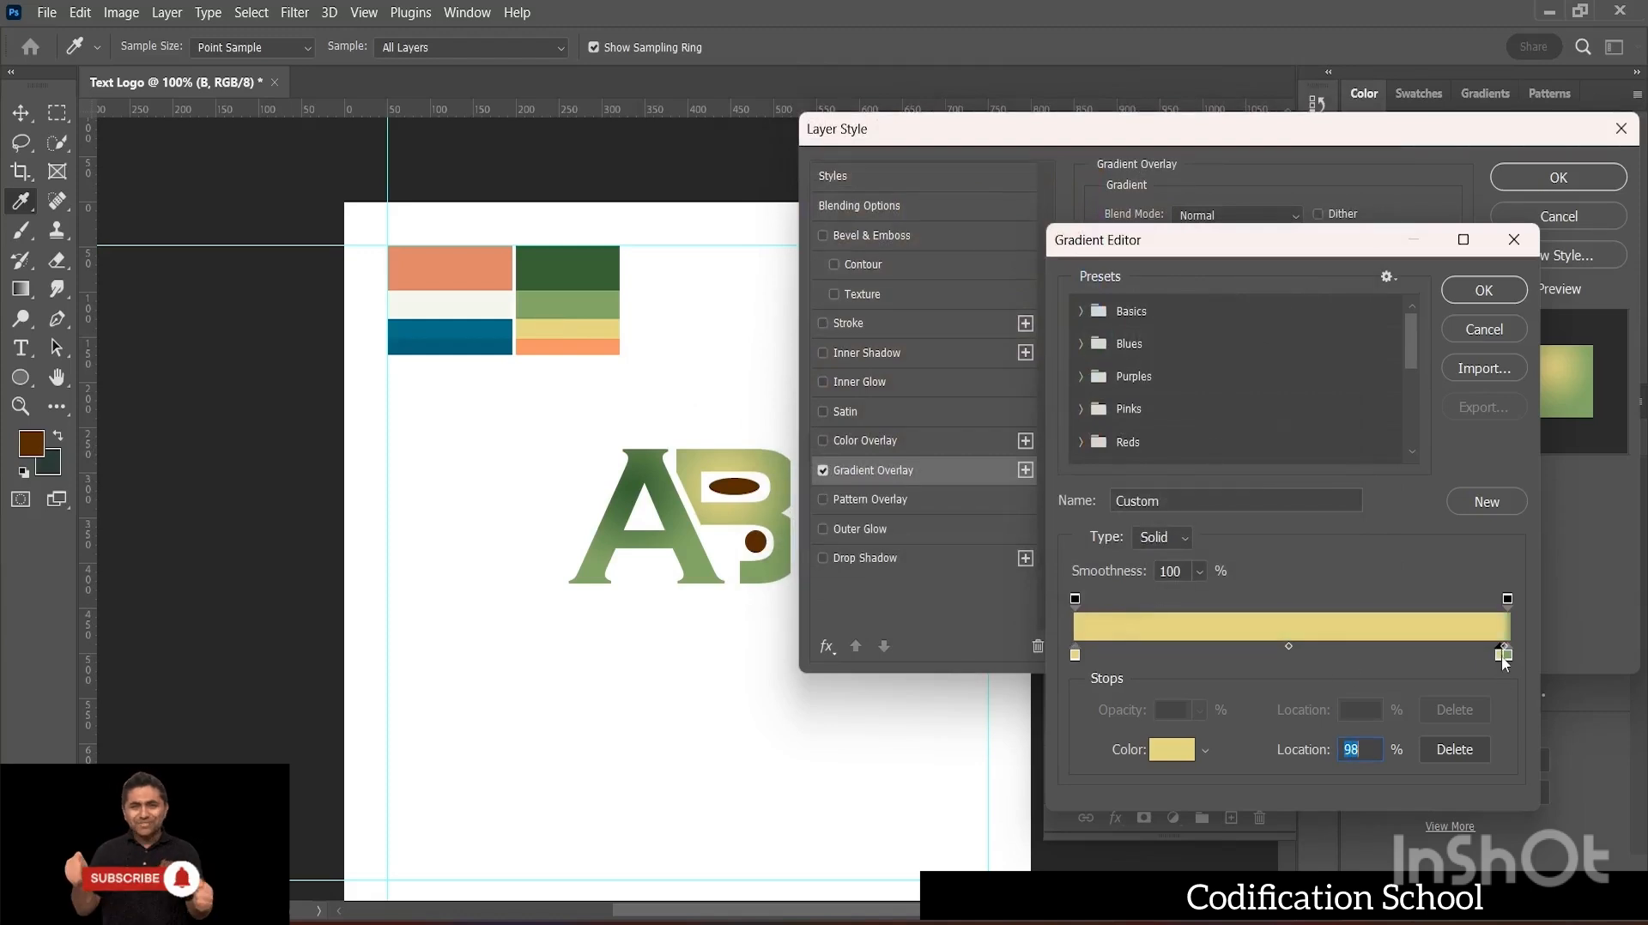
double_click(1504, 658)
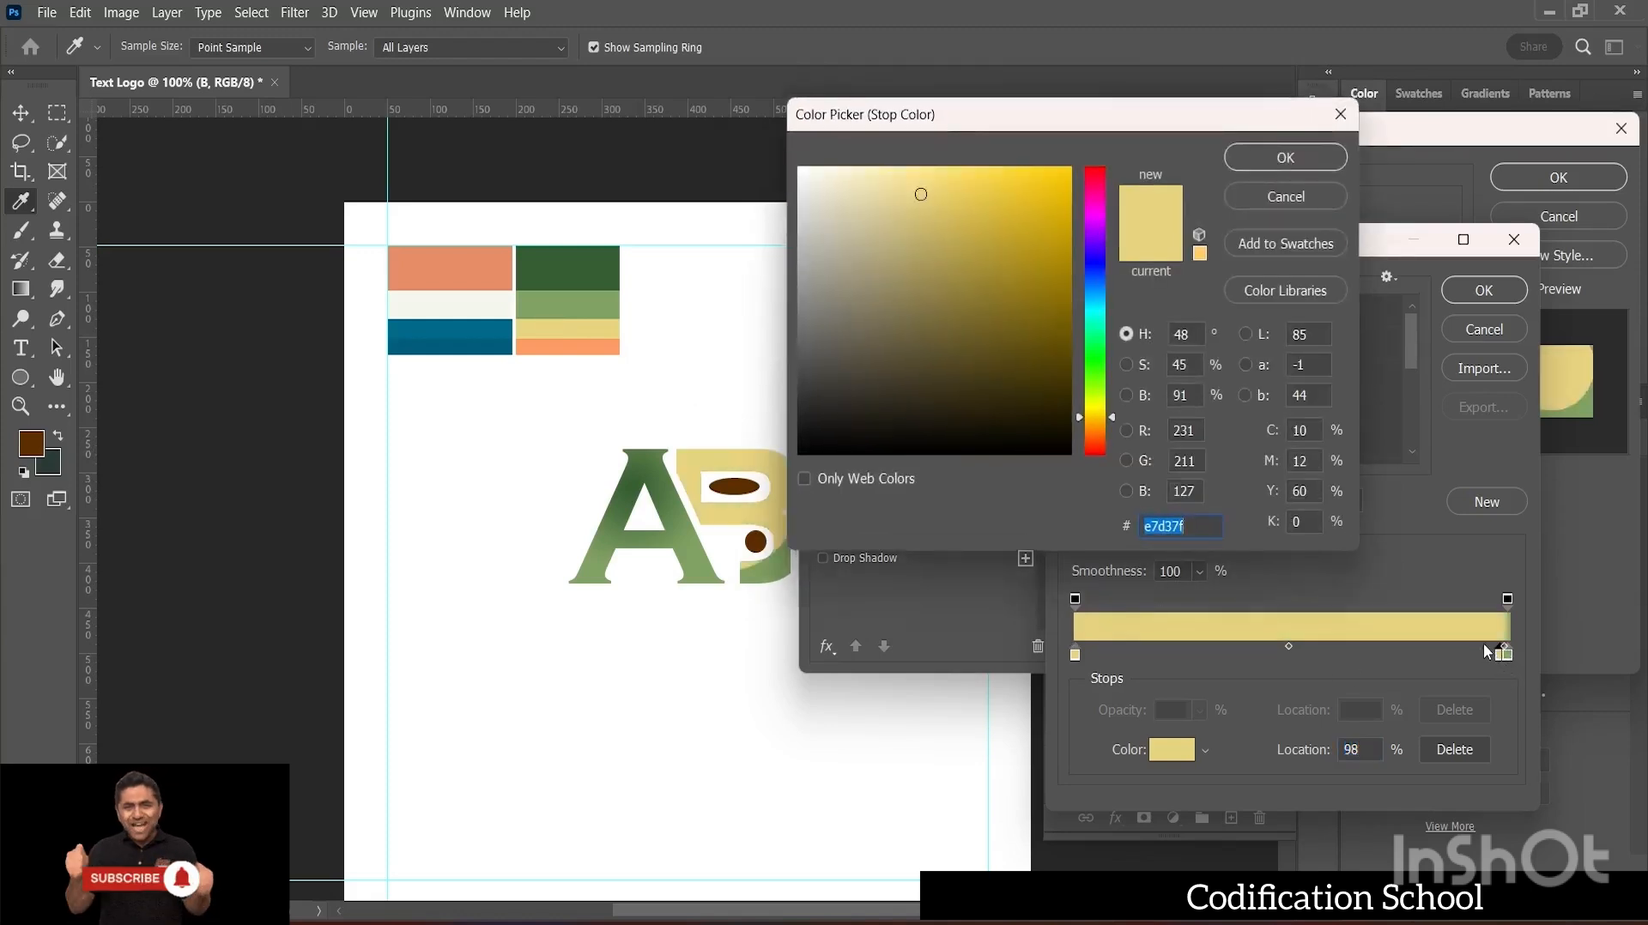
click(1289, 199)
drag(1500, 656, 1428, 661)
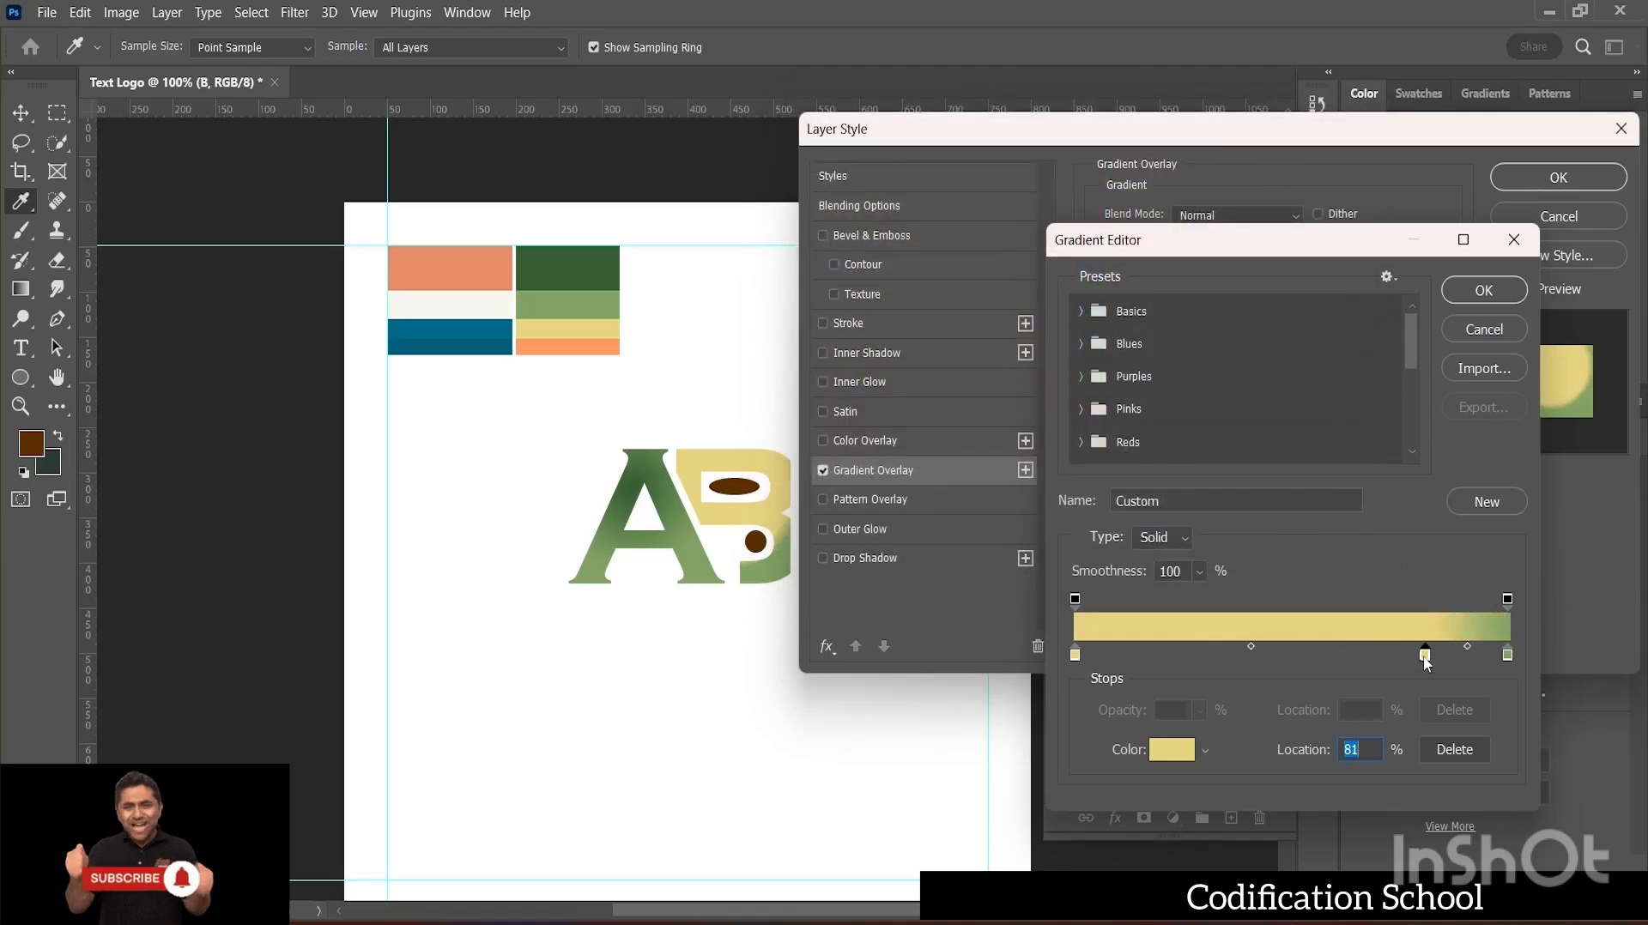
double_click(1425, 656)
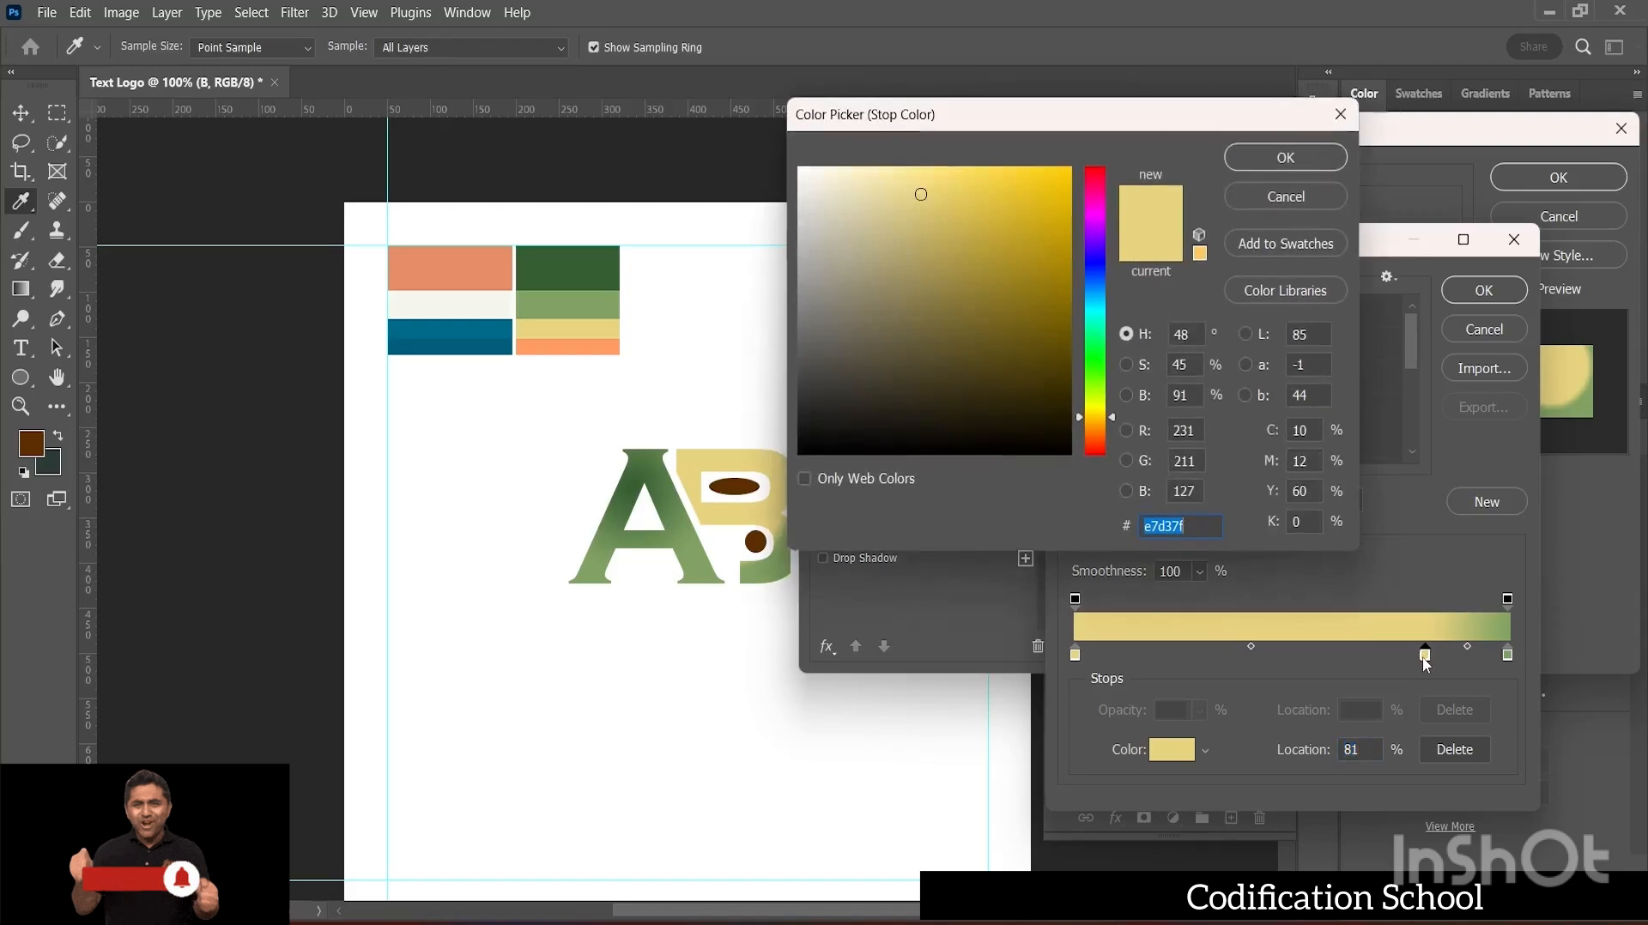
click(1341, 115)
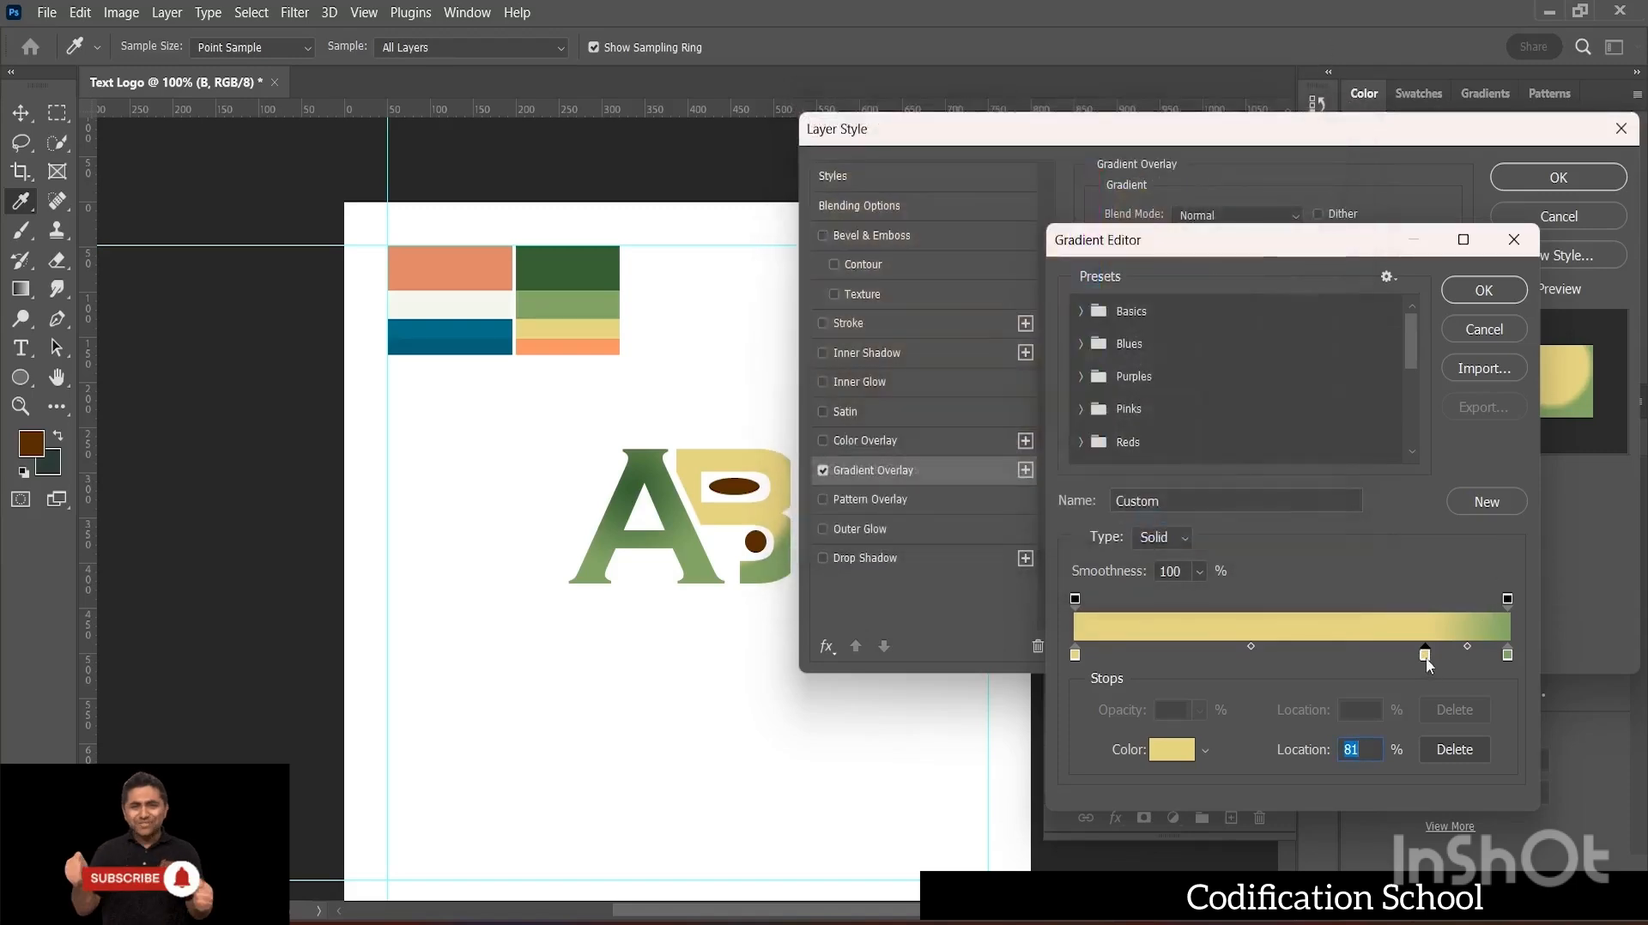
drag(1426, 657, 1303, 658)
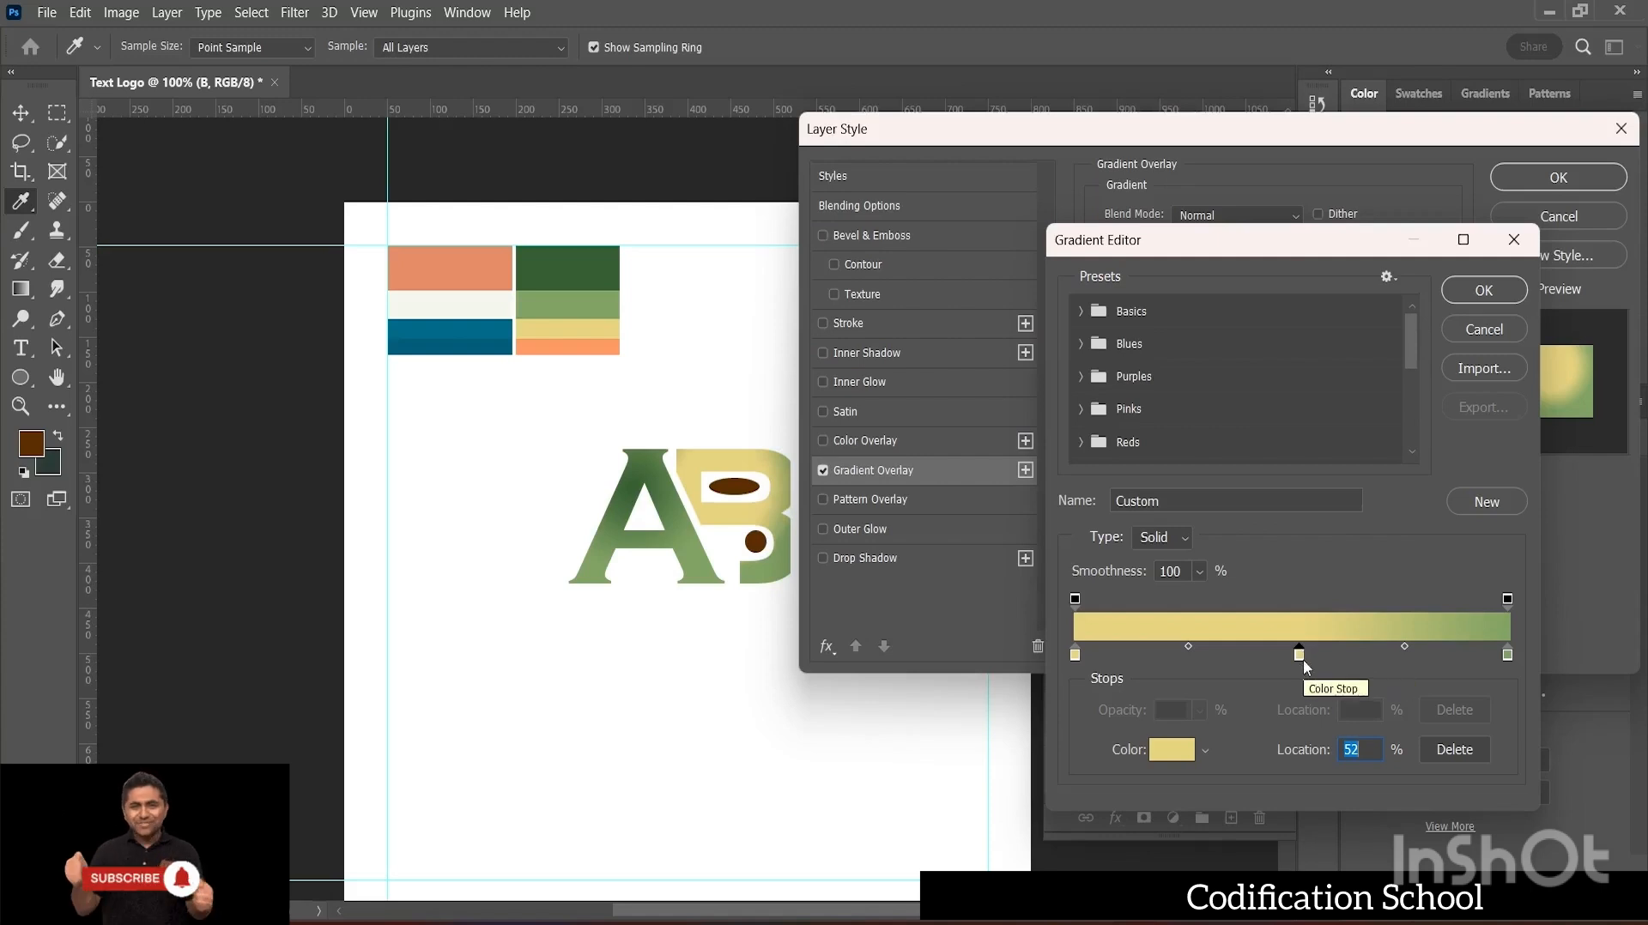
key(BackSpace)
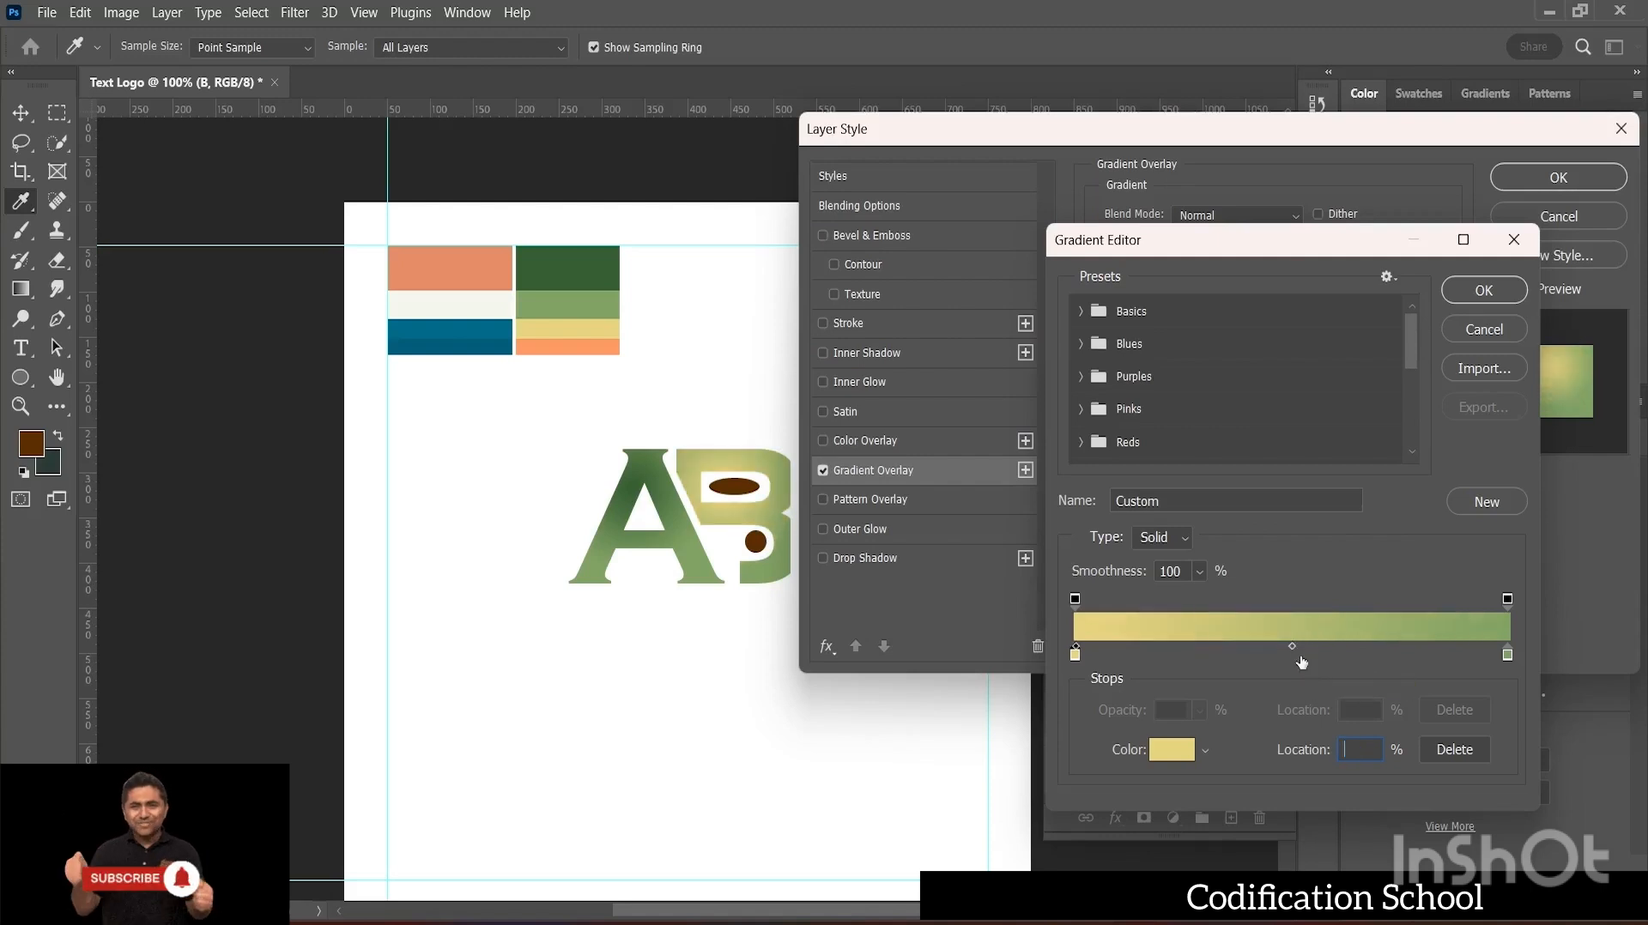
- Set the end stop of the letter B's gradient to the palette's orange swatch, fd9b63, and accept the gradient
click(1508, 657)
double_click(1508, 657)
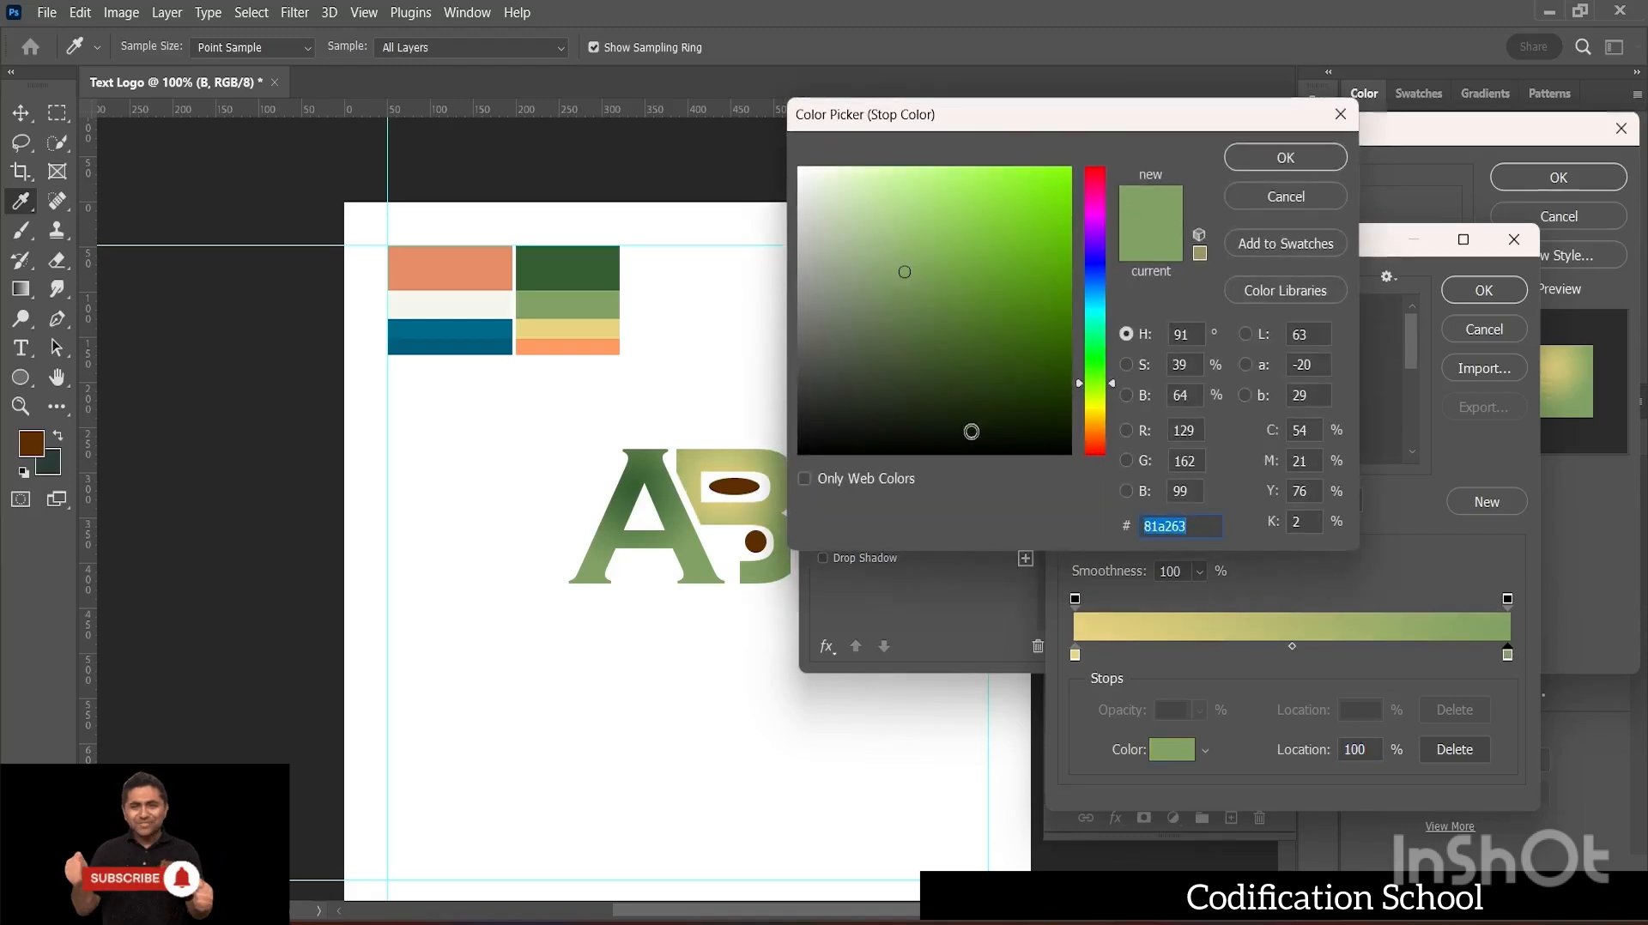
click(600, 346)
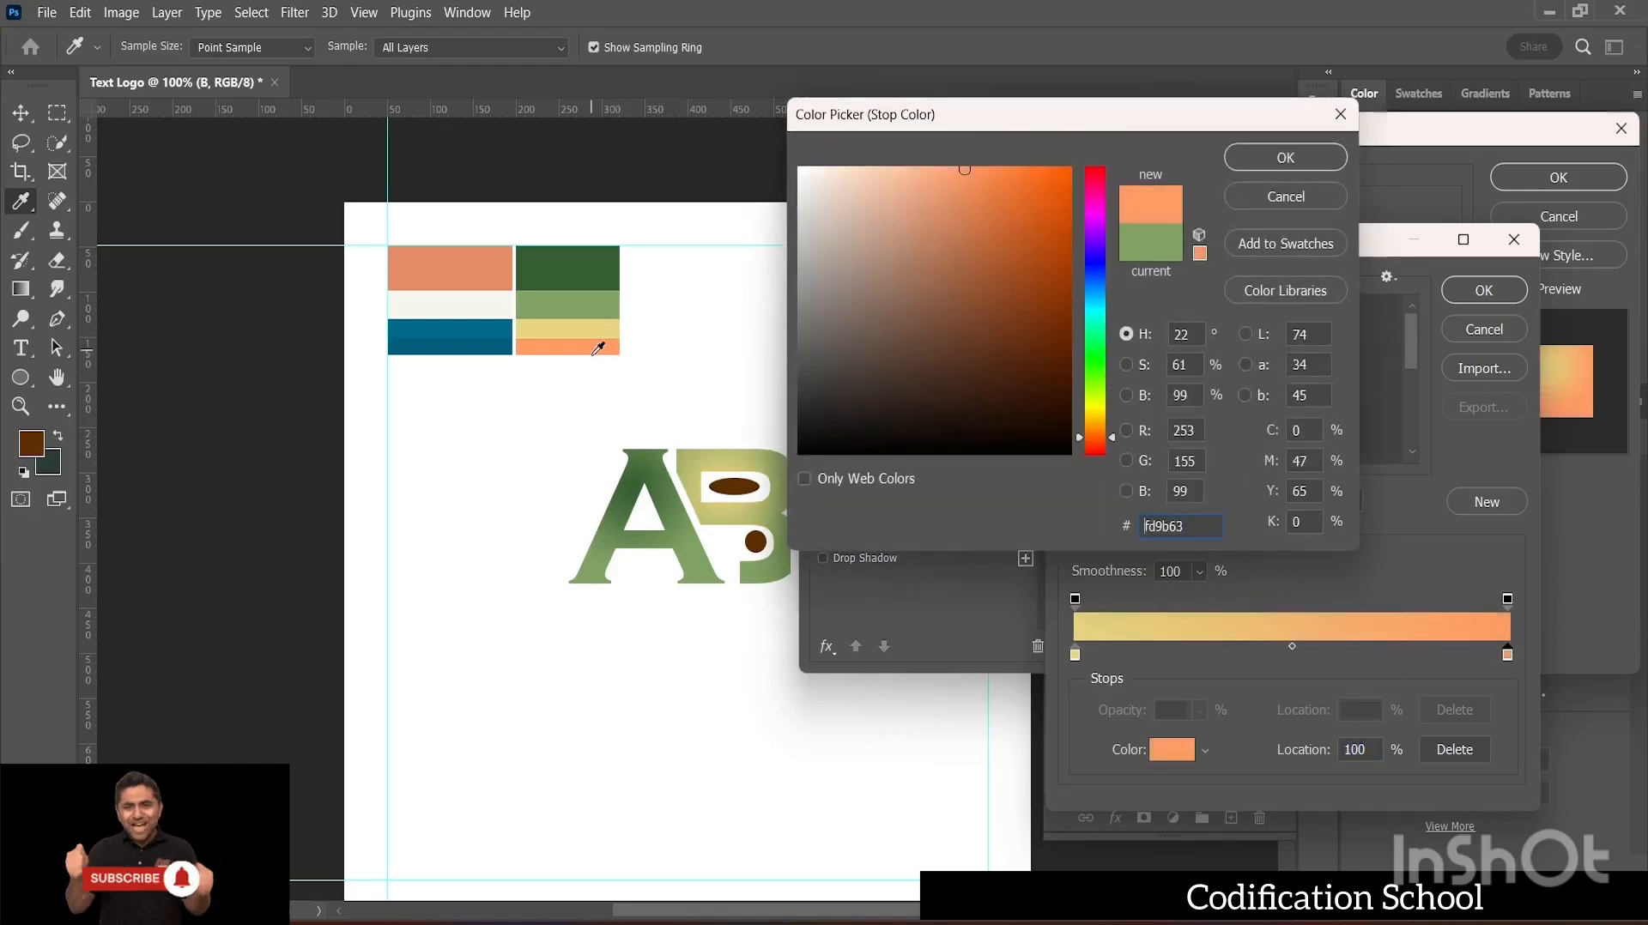
click(1287, 158)
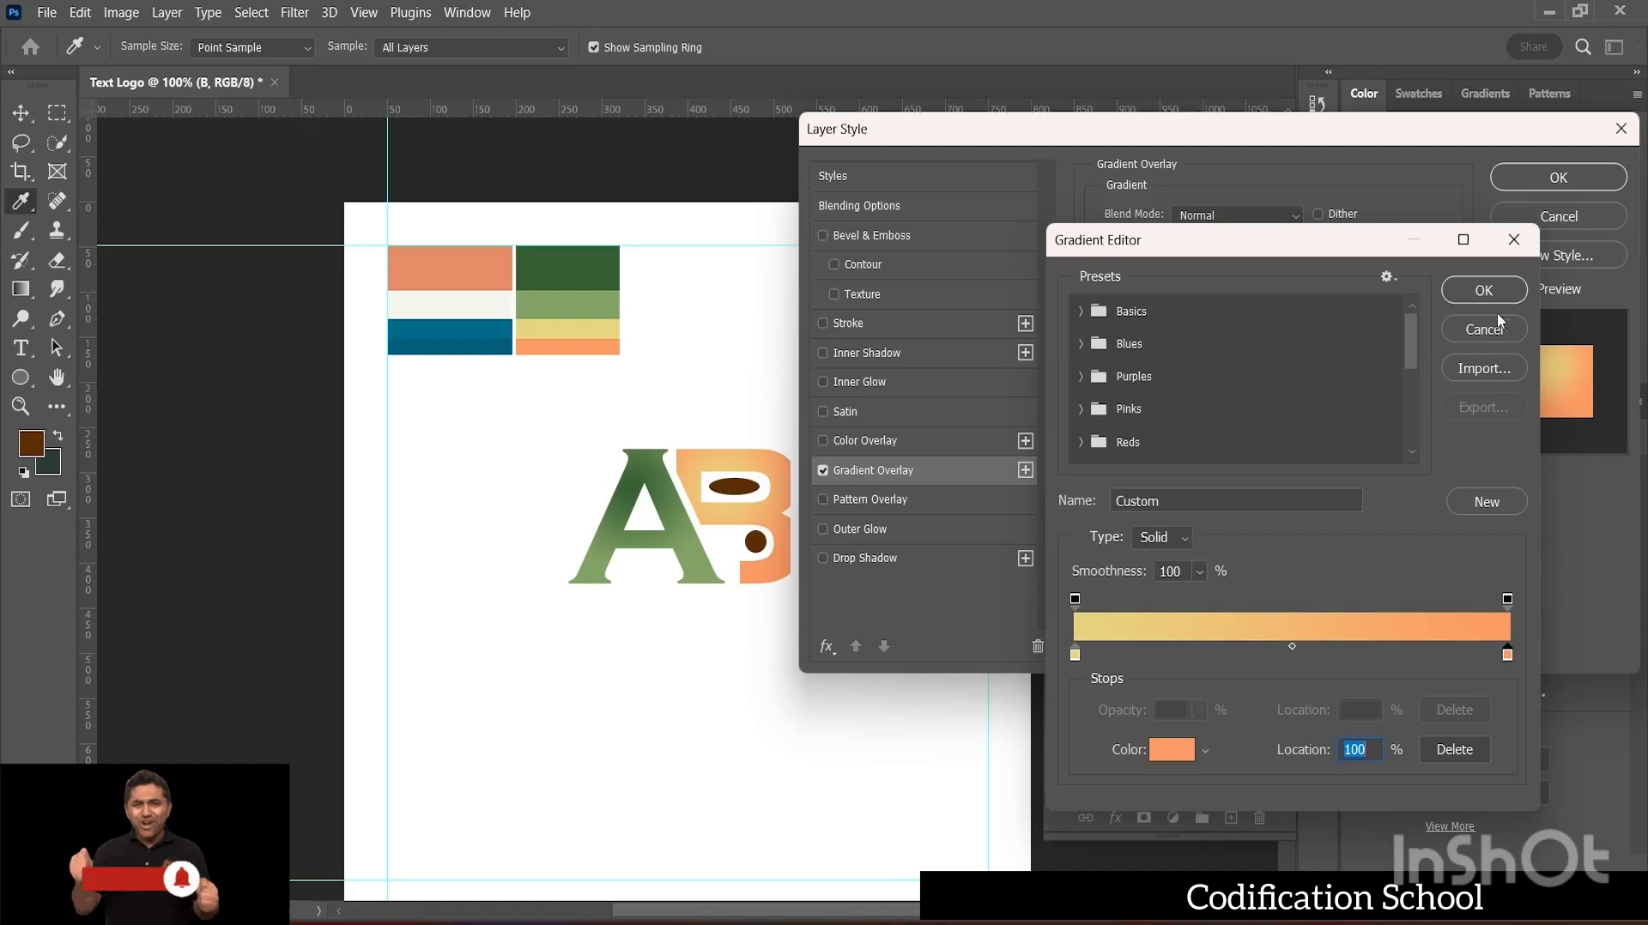
click(1493, 291)
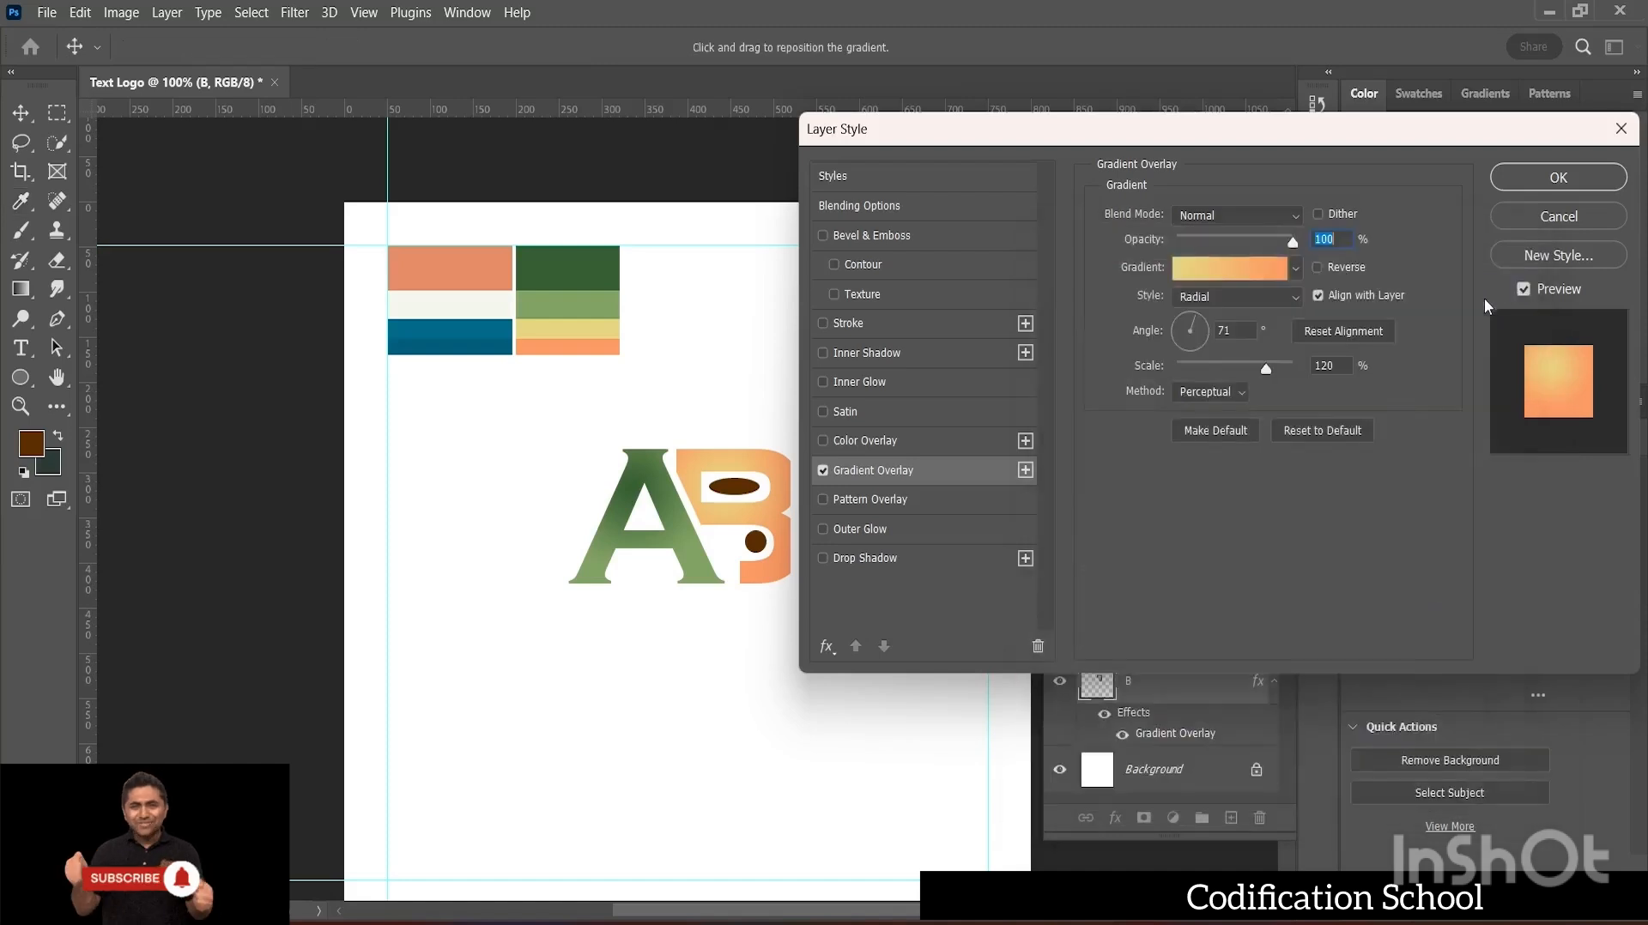
- Switch the letter B's gradient overlay style to Linear and apply the layer style
click(1276, 294)
click(1253, 314)
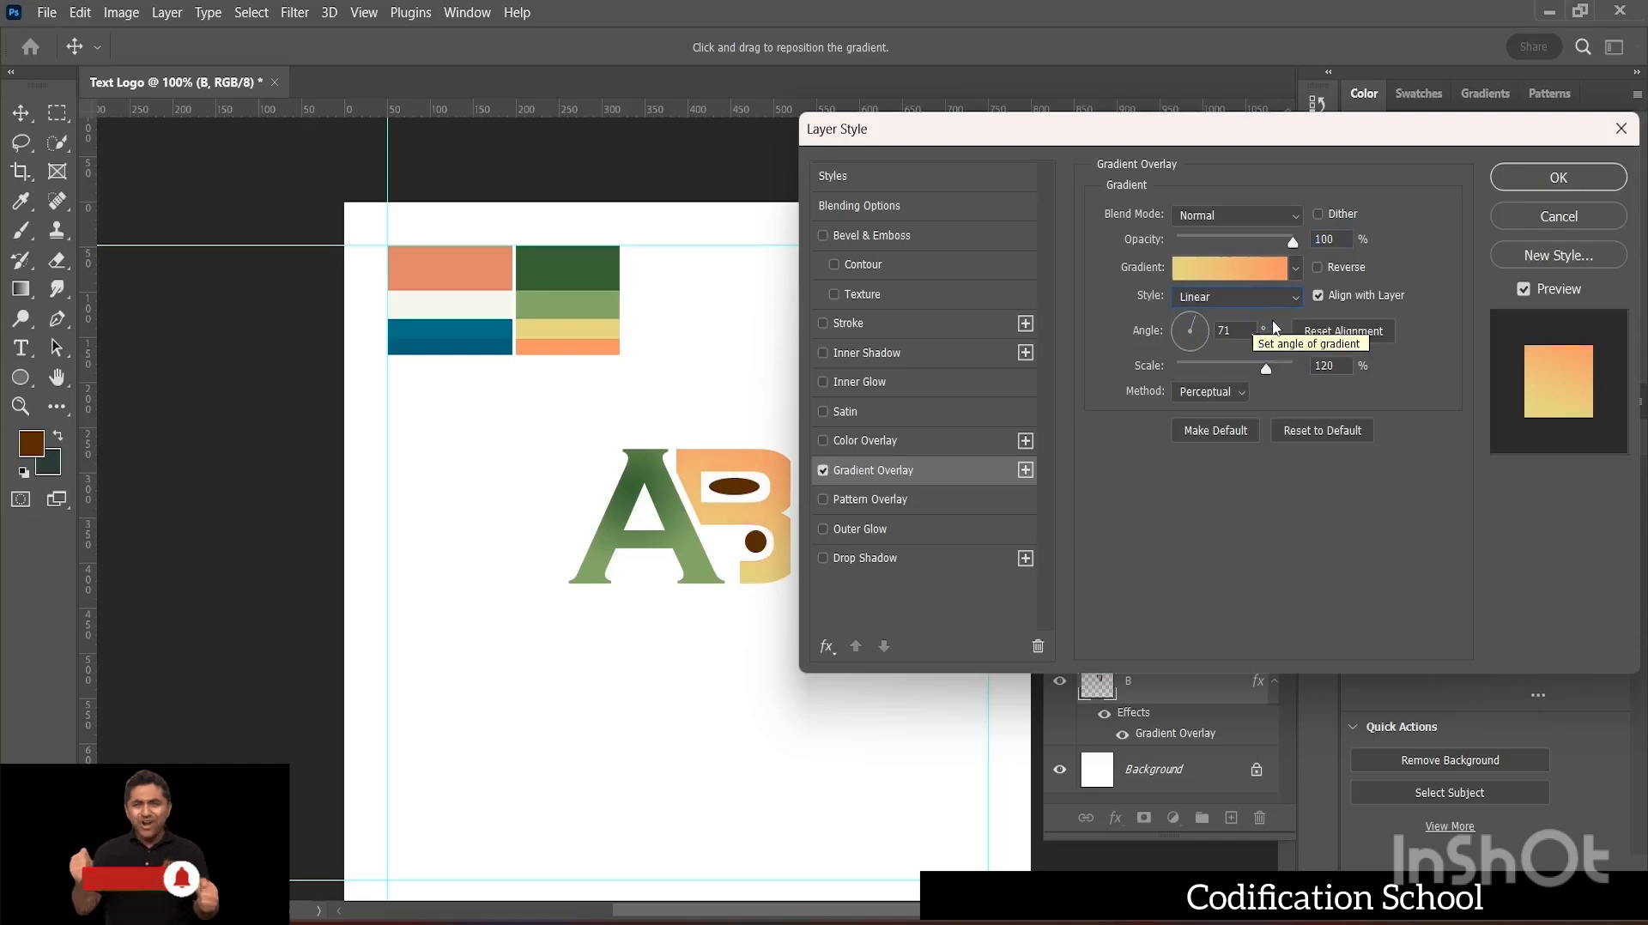
click(1553, 178)
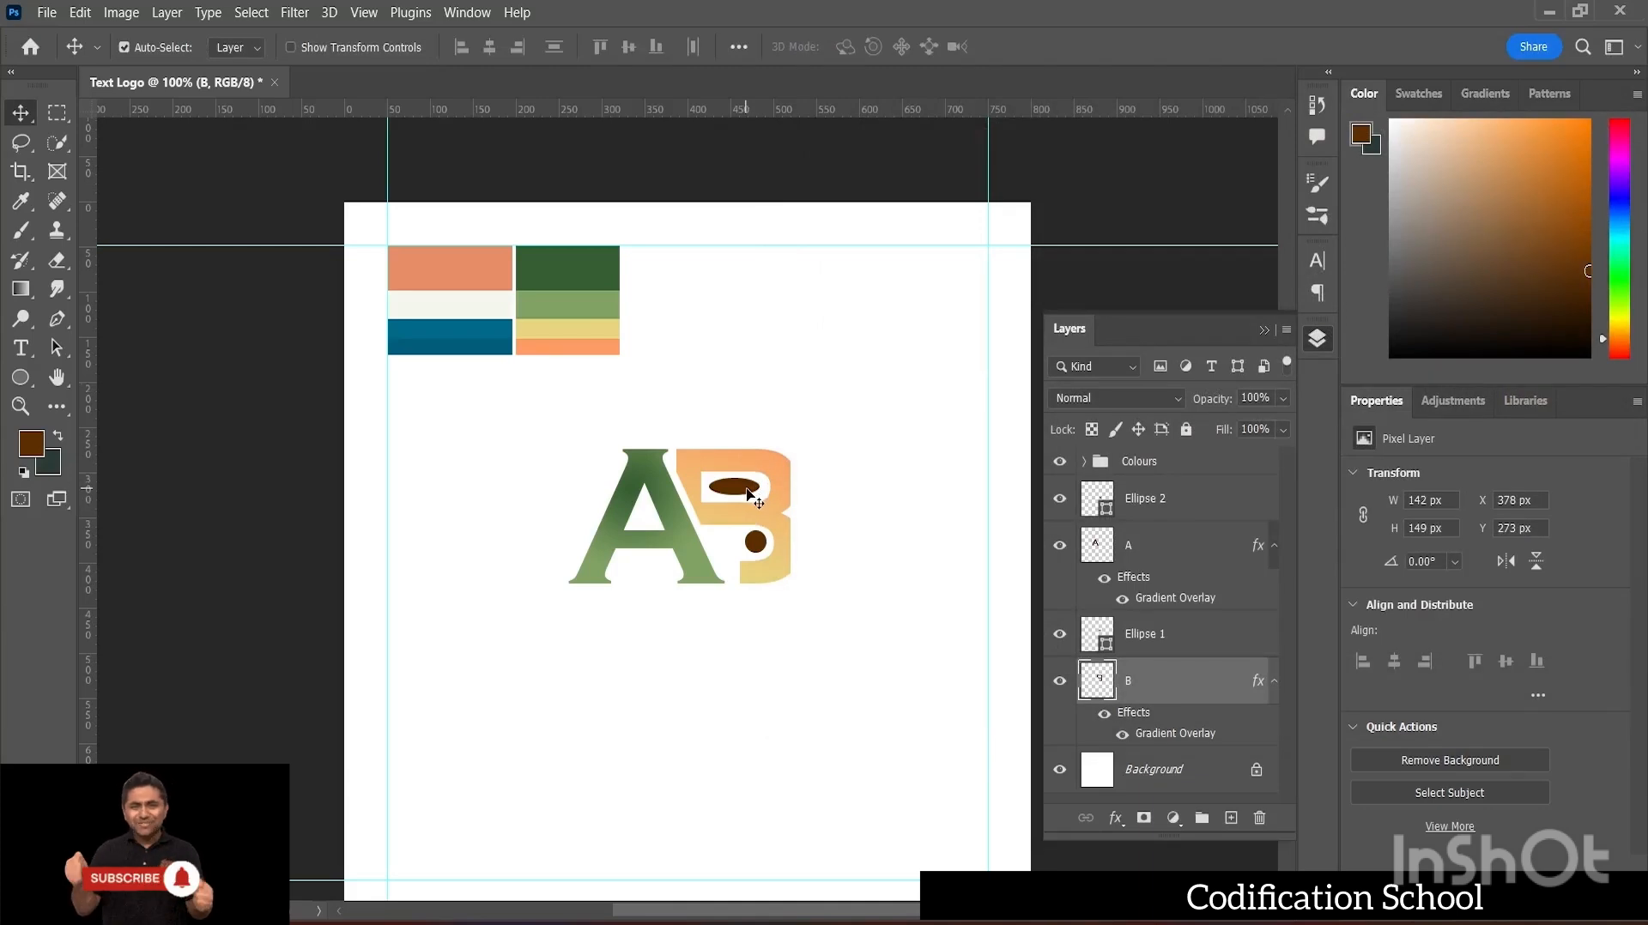
- Add a gradient overlay to the small circle inside the B, with its start stop set to the palette's blue, 006989
click(756, 550)
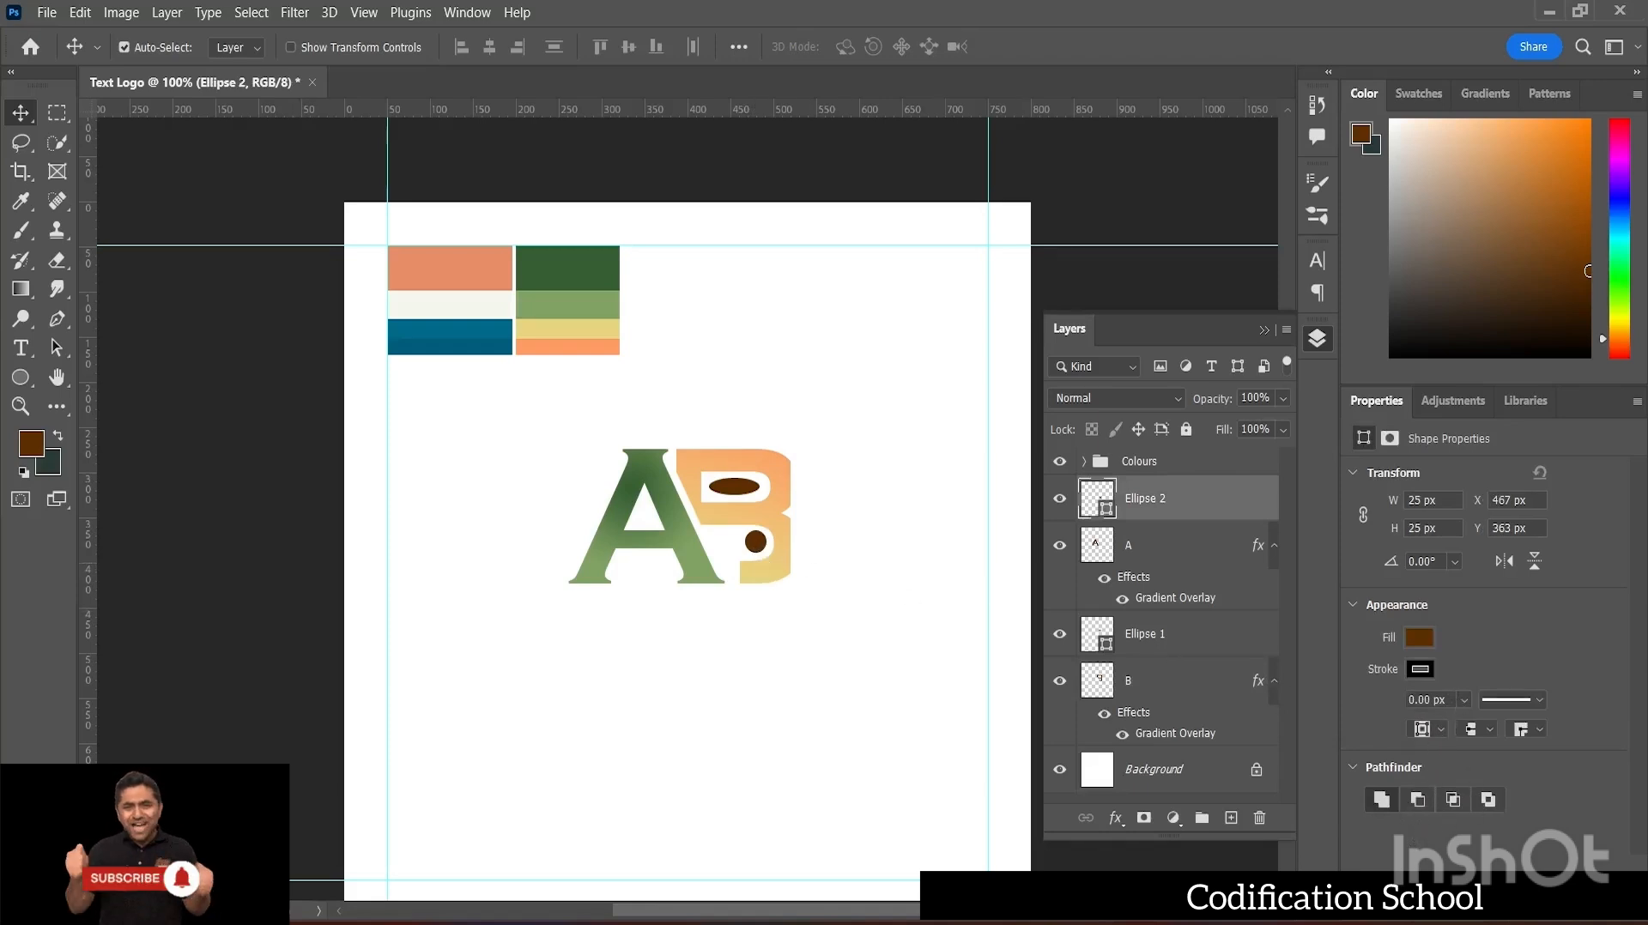
click(1116, 818)
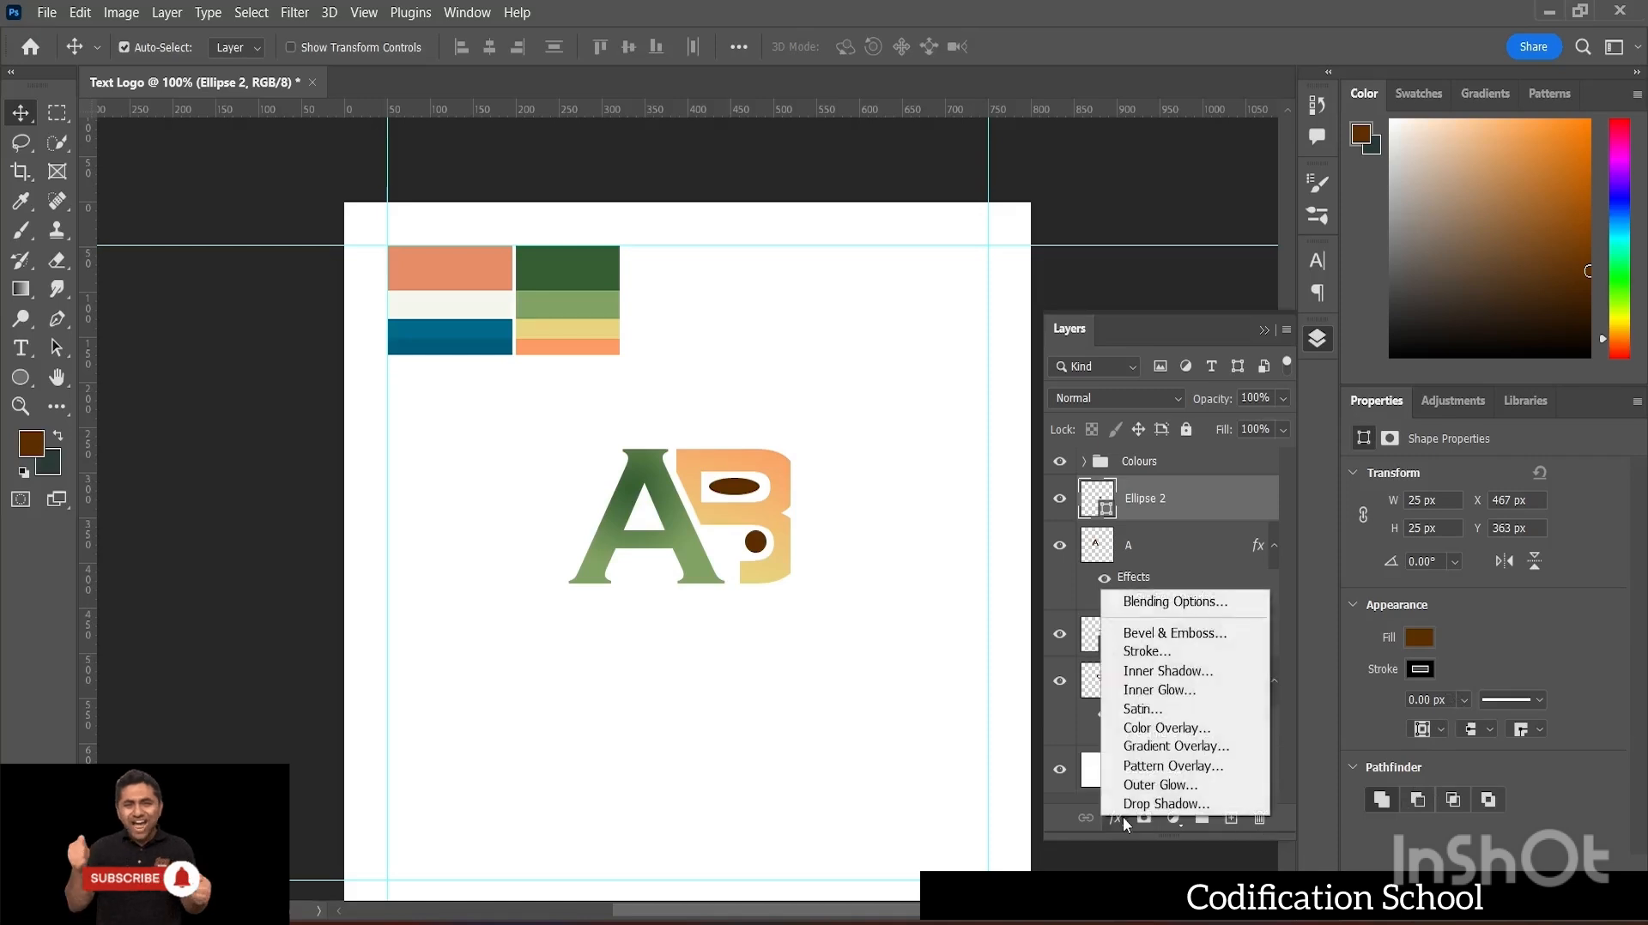
click(1136, 752)
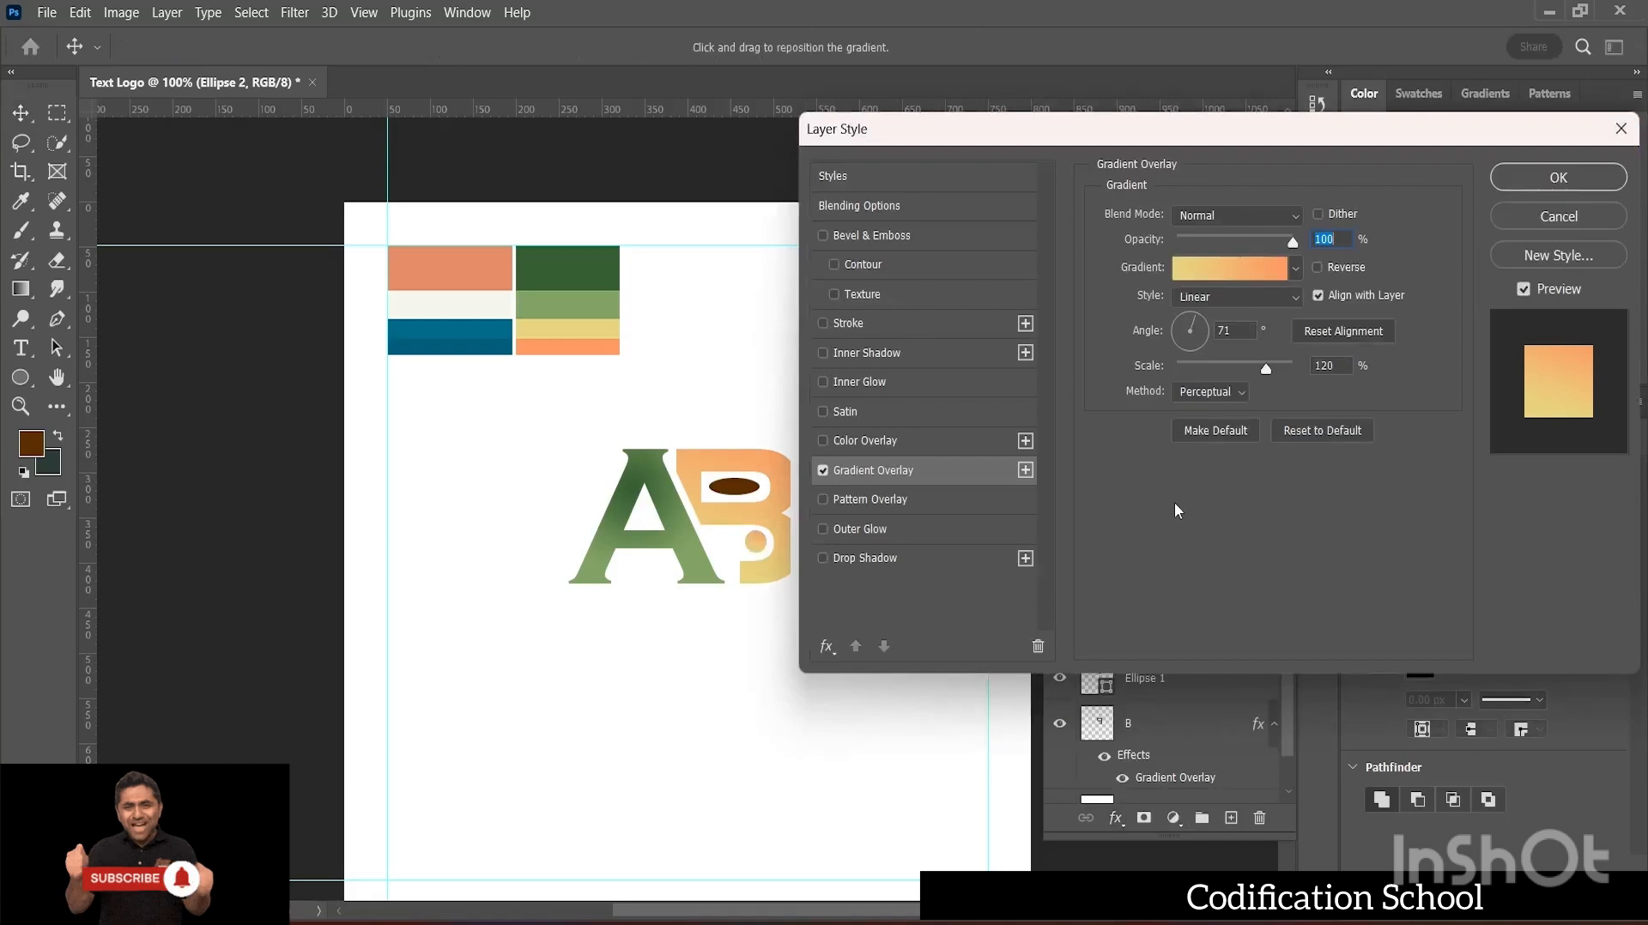
click(1189, 276)
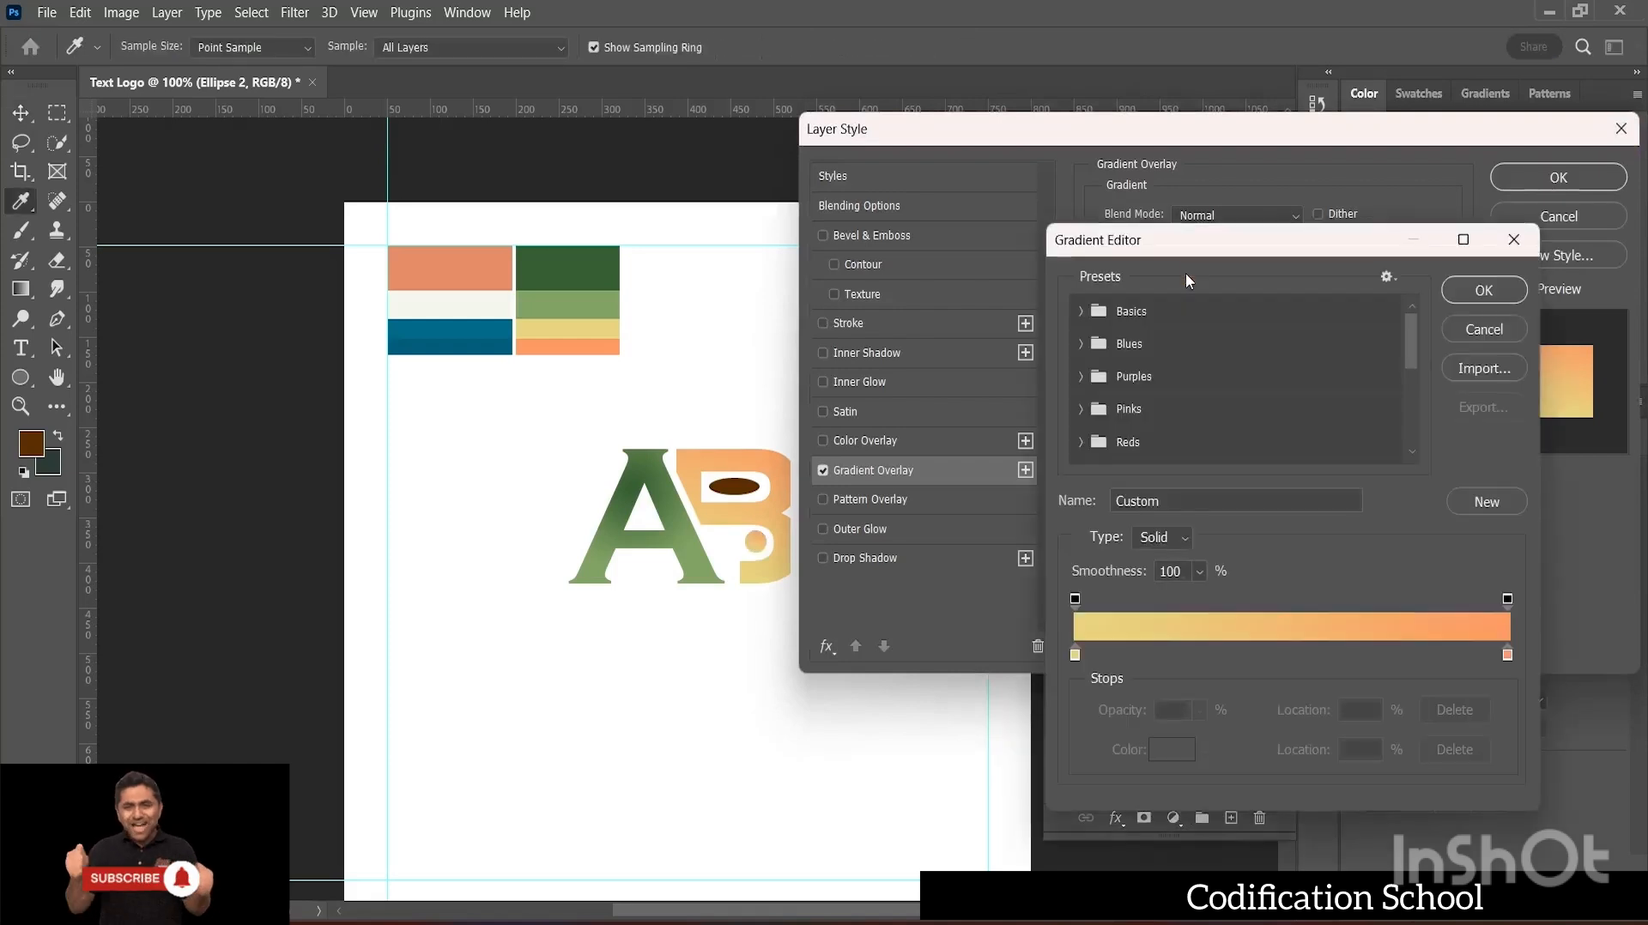
click(1078, 656)
double_click(1078, 655)
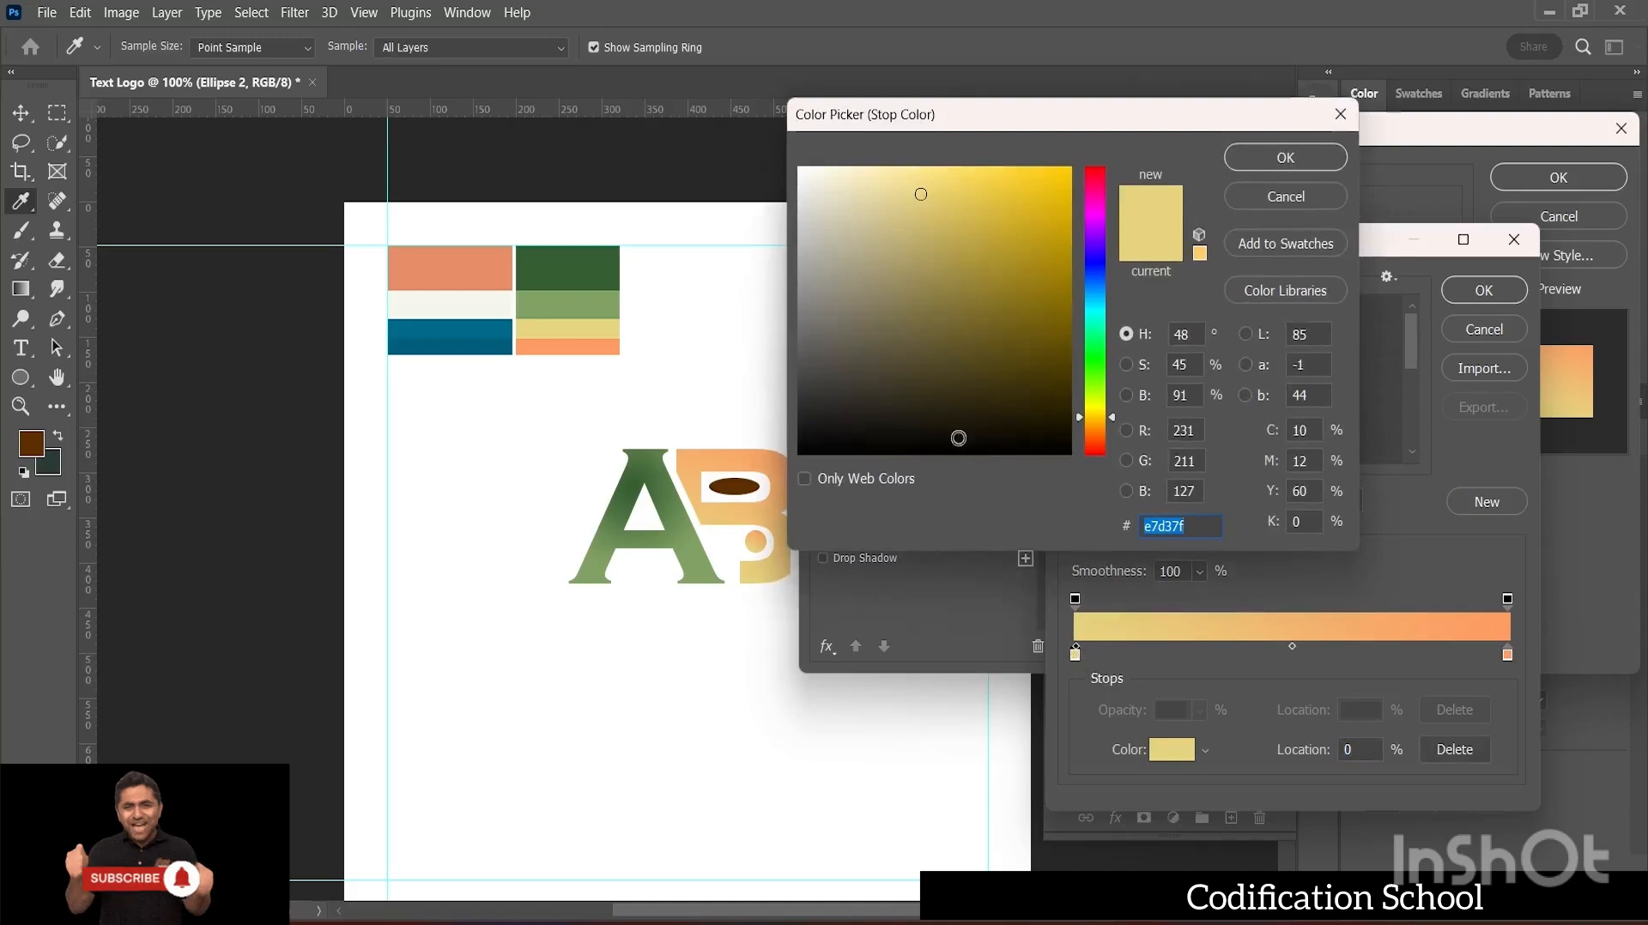
click(470, 322)
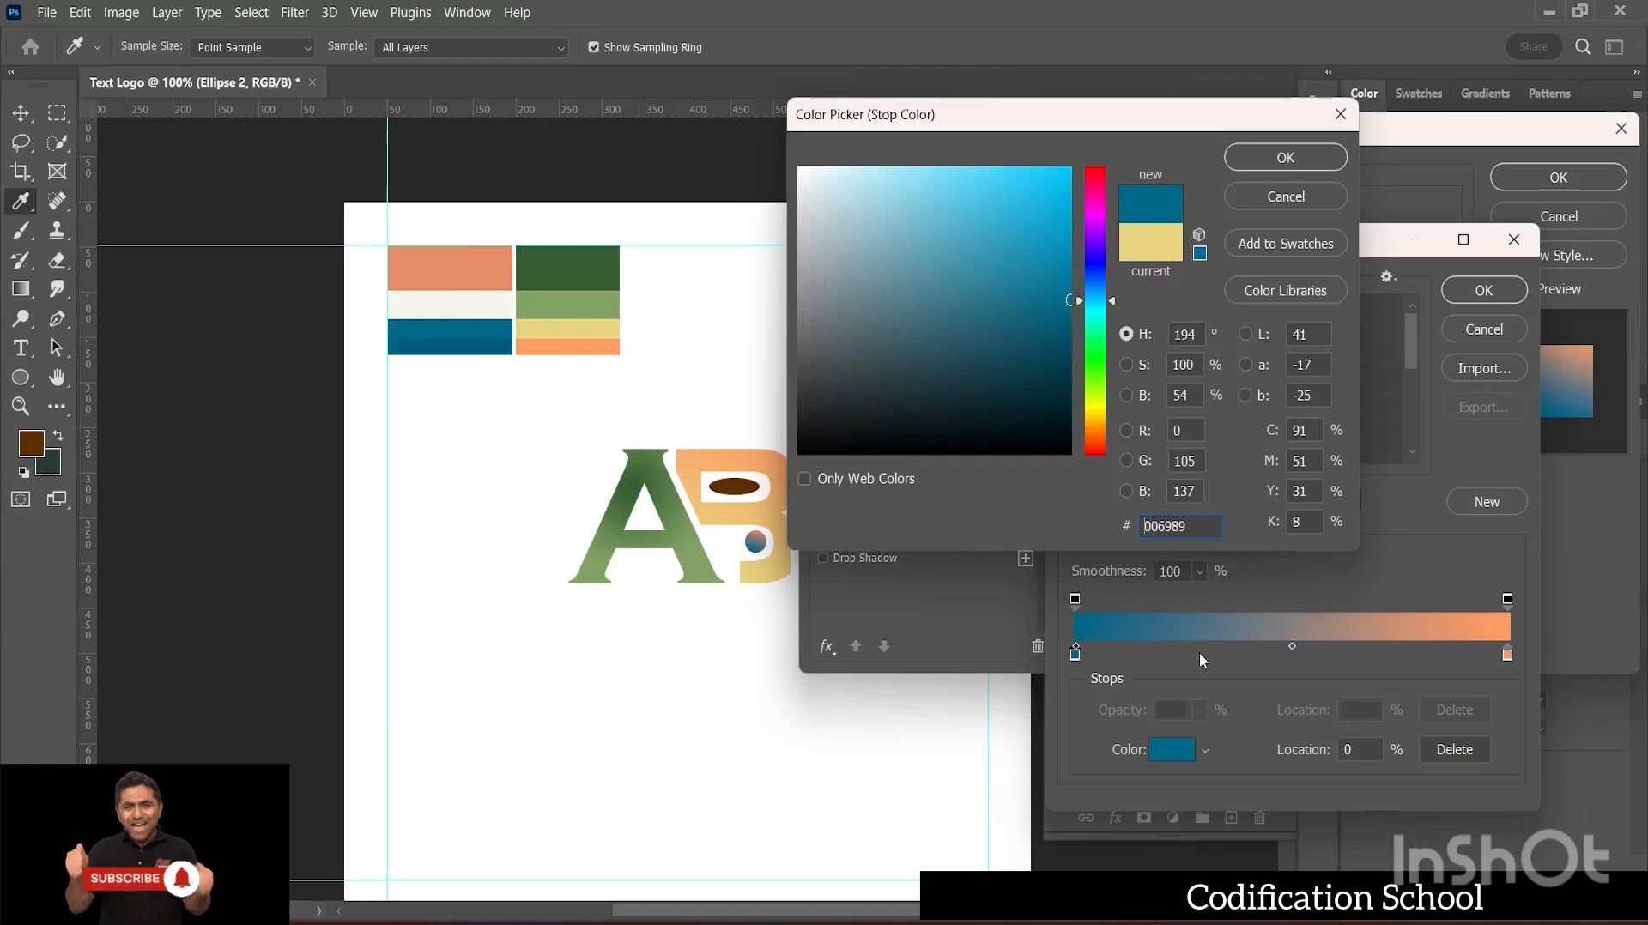
click(1279, 158)
- Set the end stop of the small circle's gradient to the same blue, 006989, and change the overlay style to Radial
double_click(1508, 655)
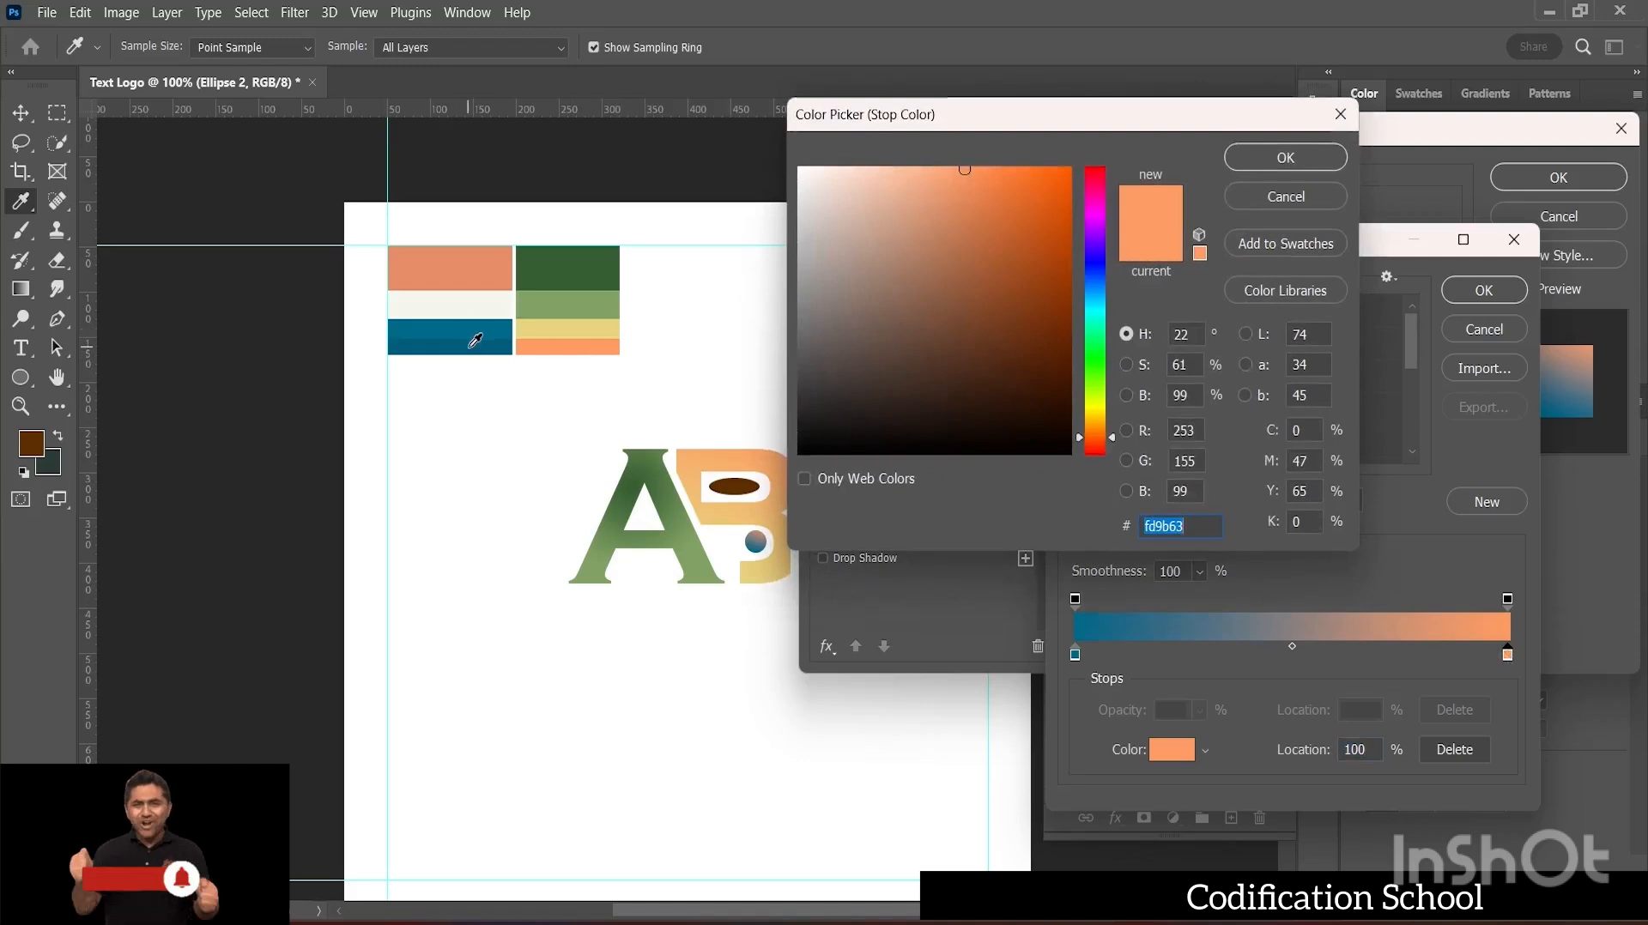
click(474, 340)
click(471, 324)
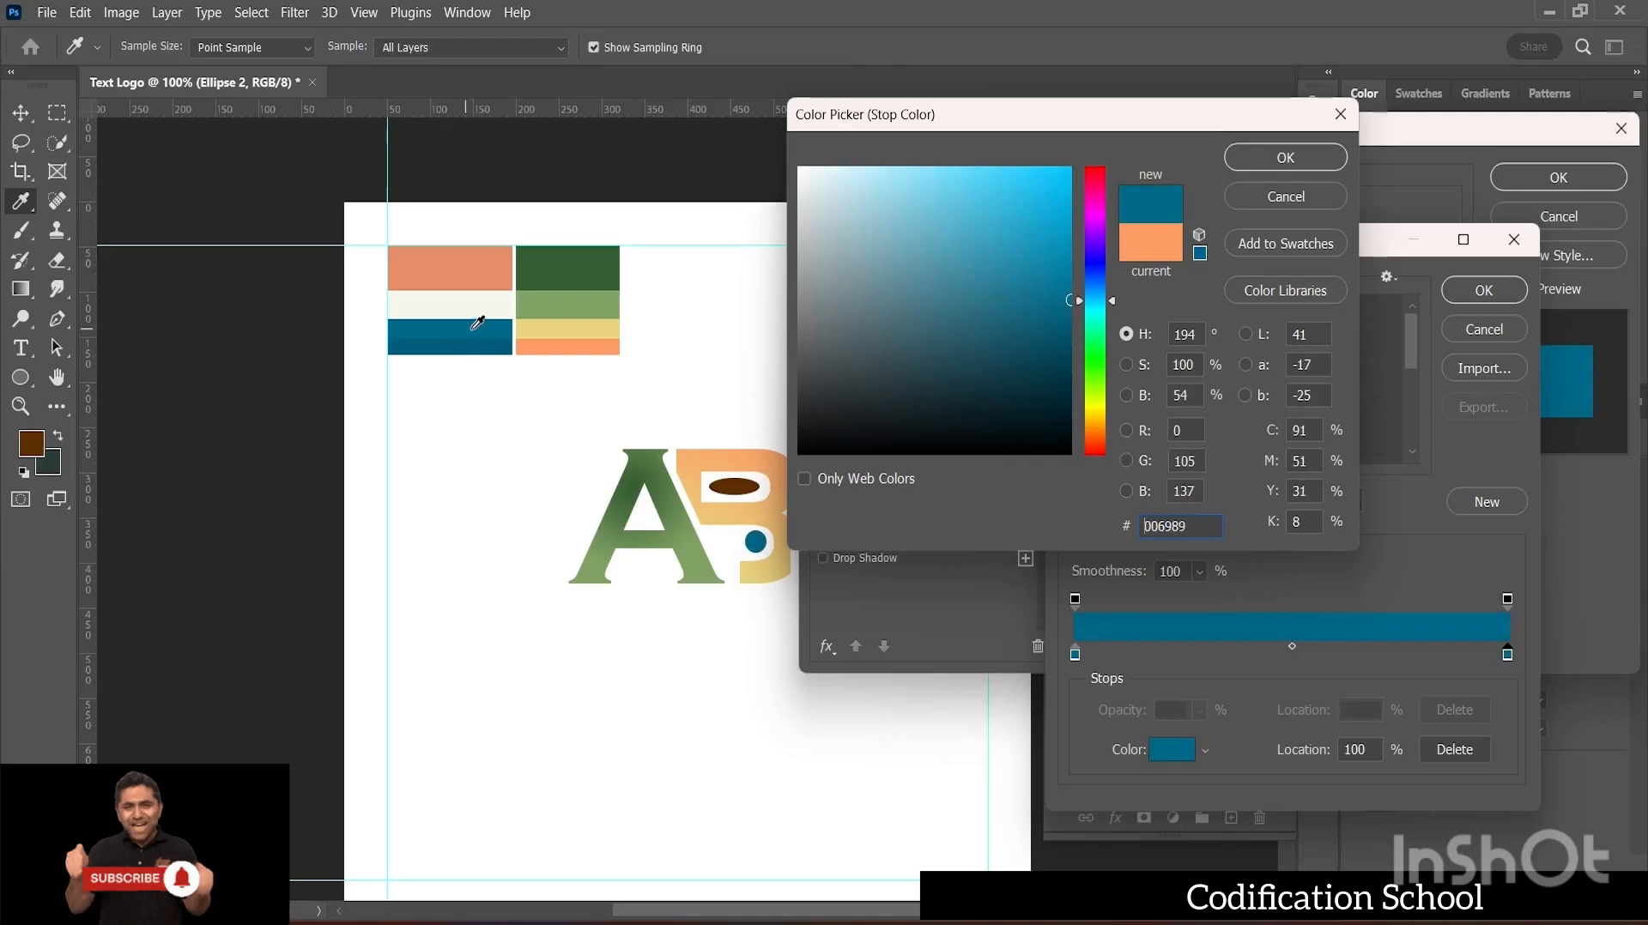
click(1279, 158)
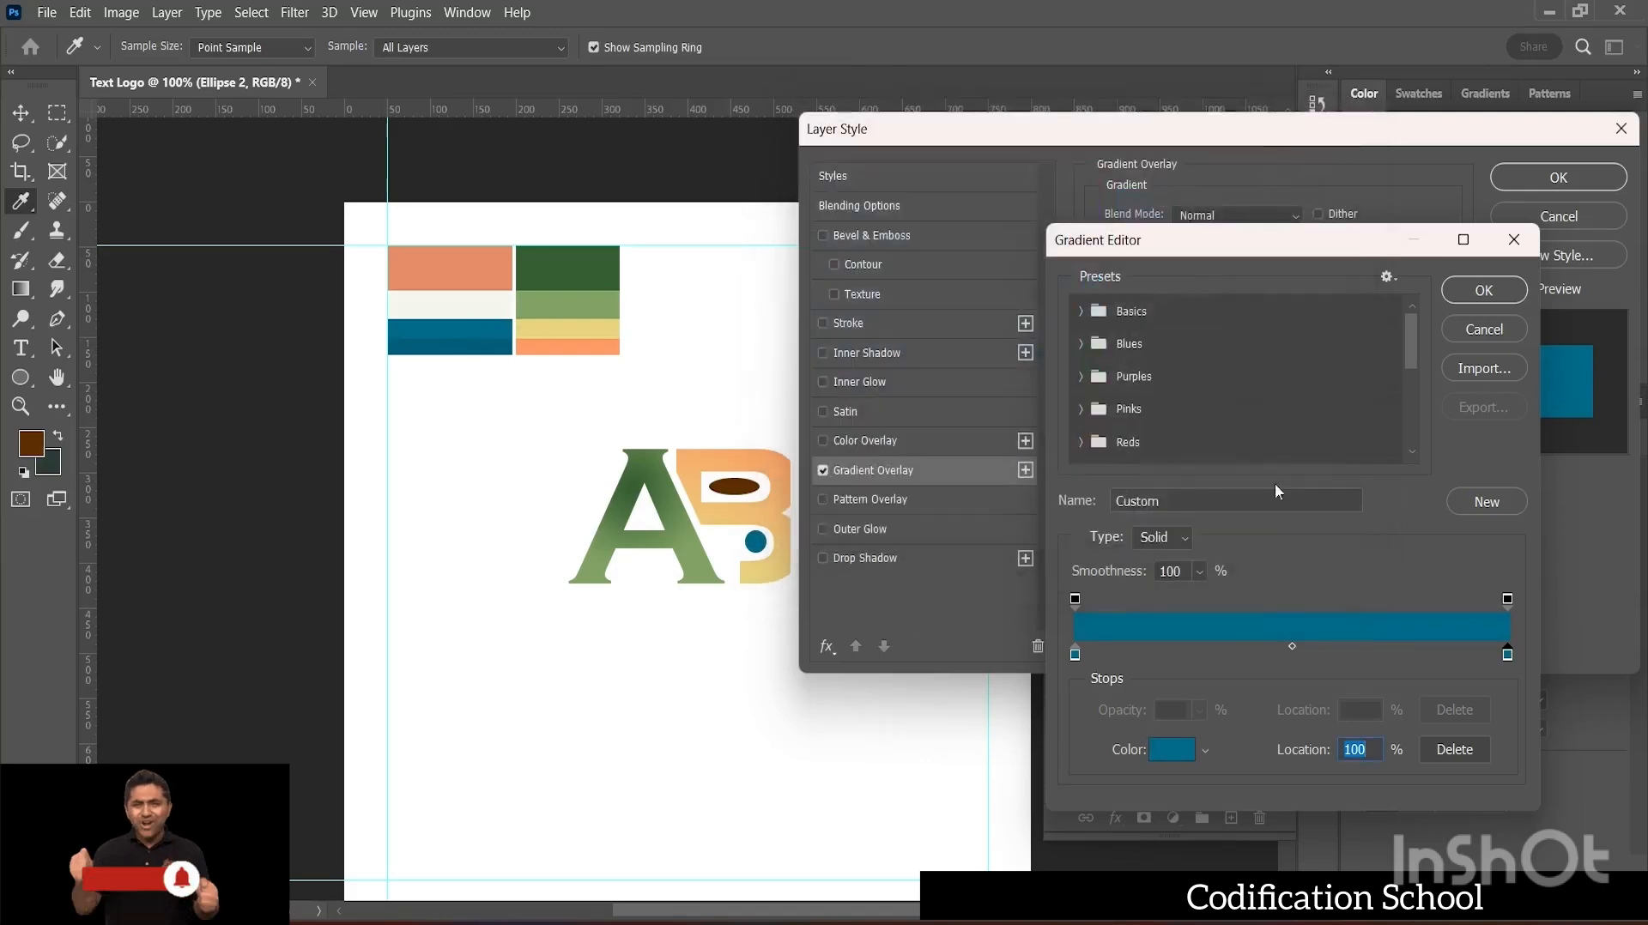
click(1497, 296)
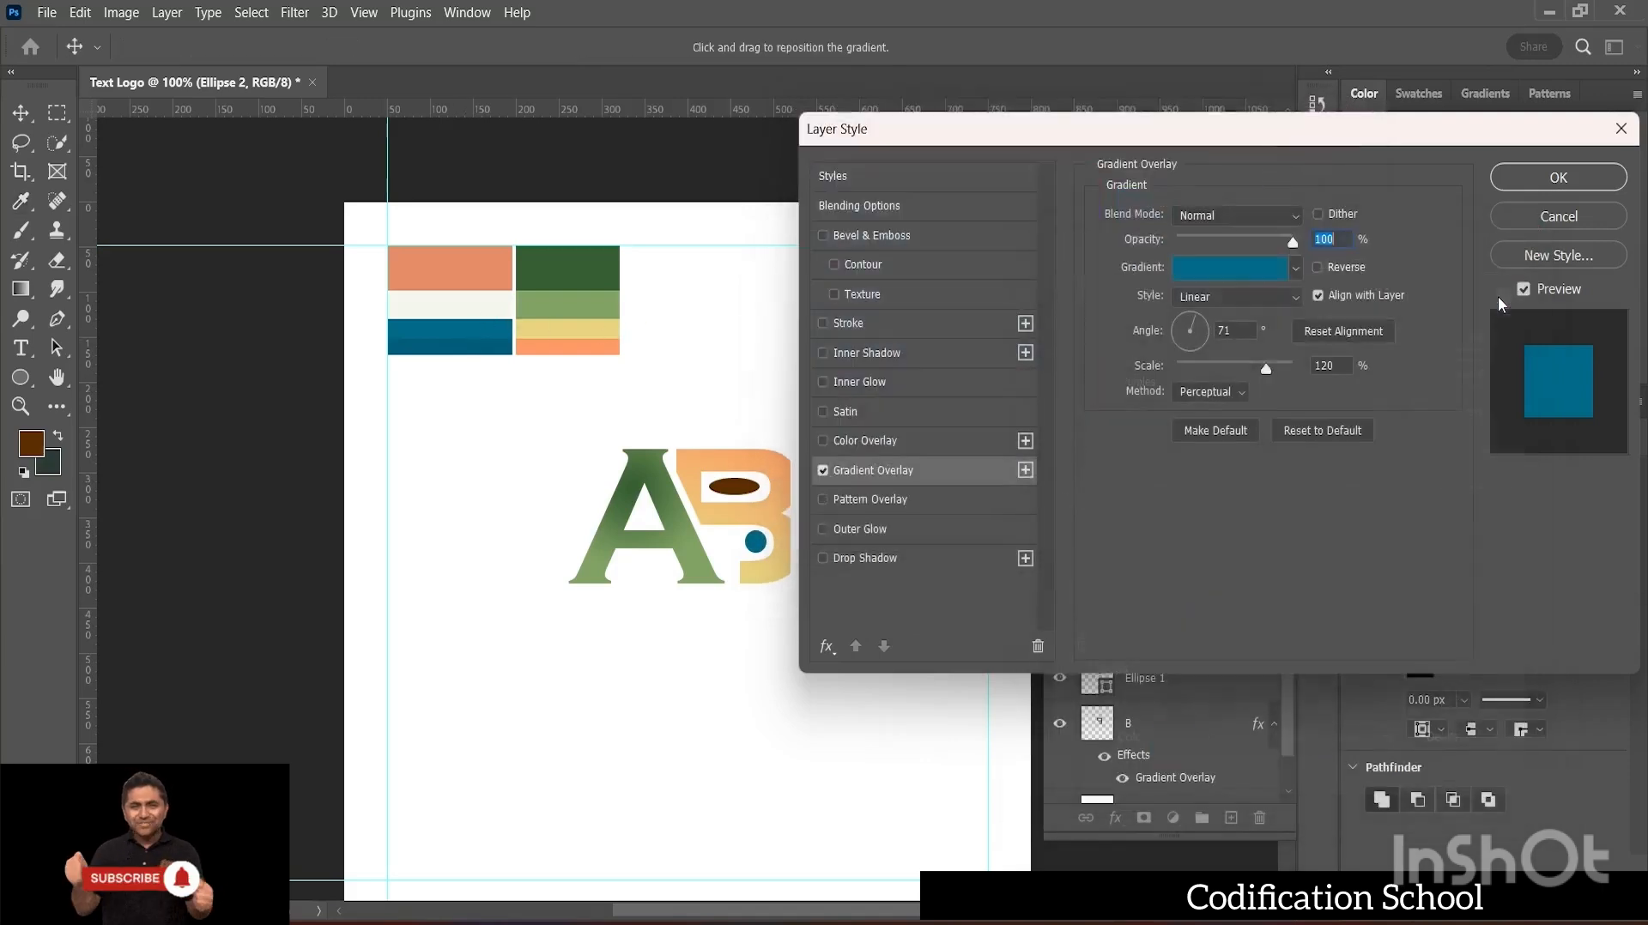
click(1290, 294)
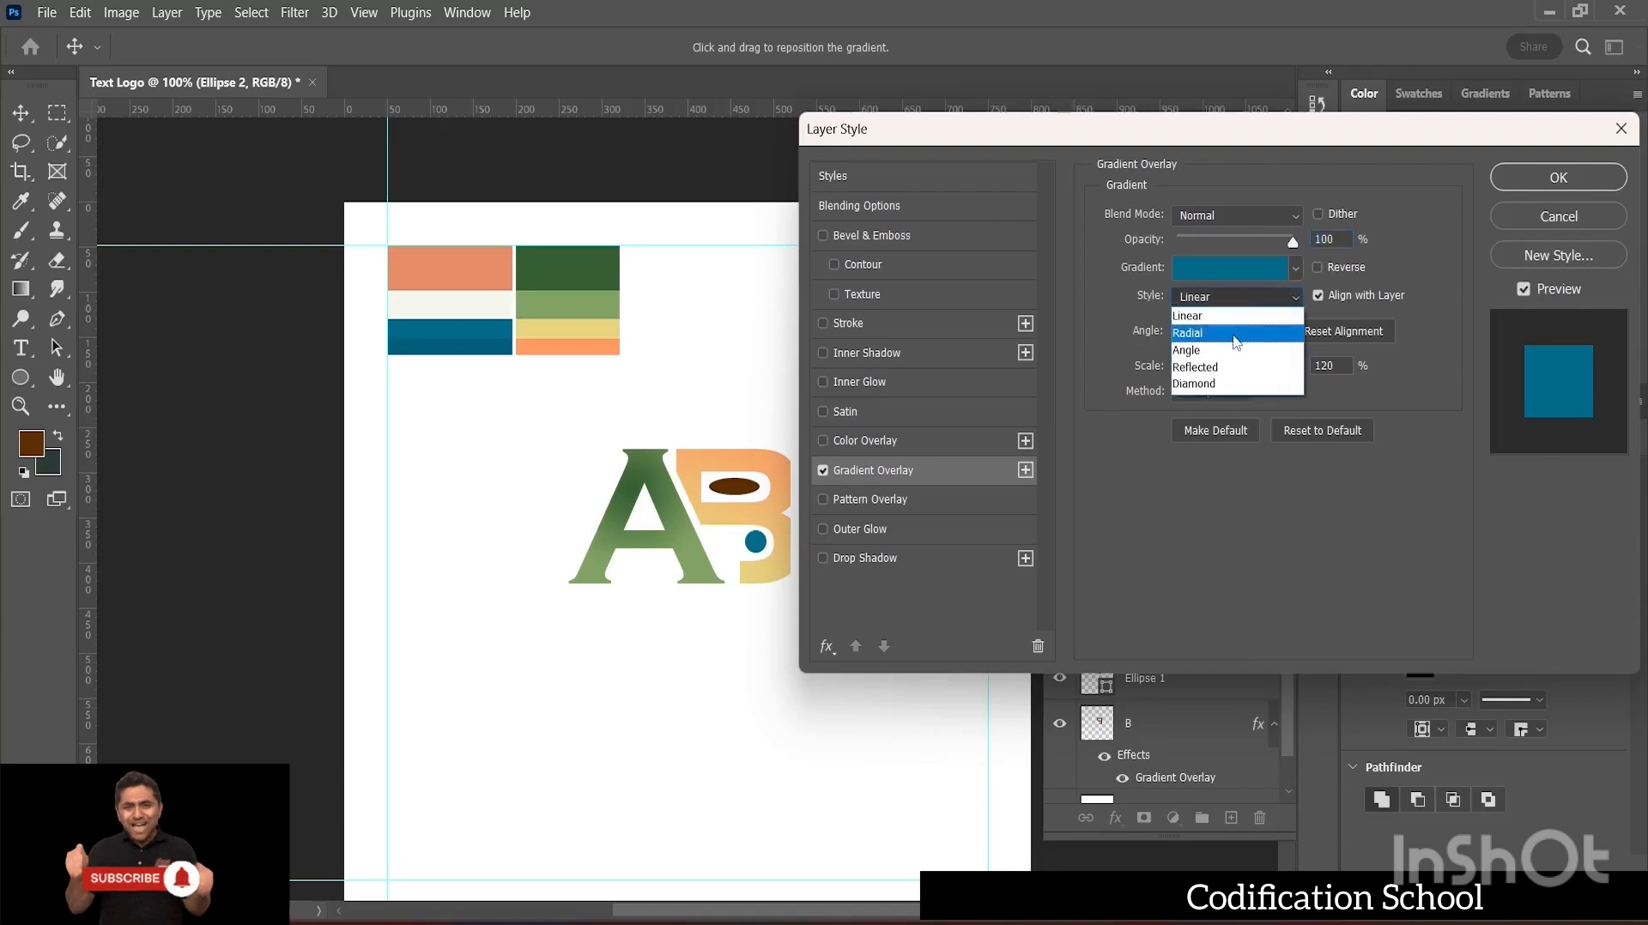
click(1235, 333)
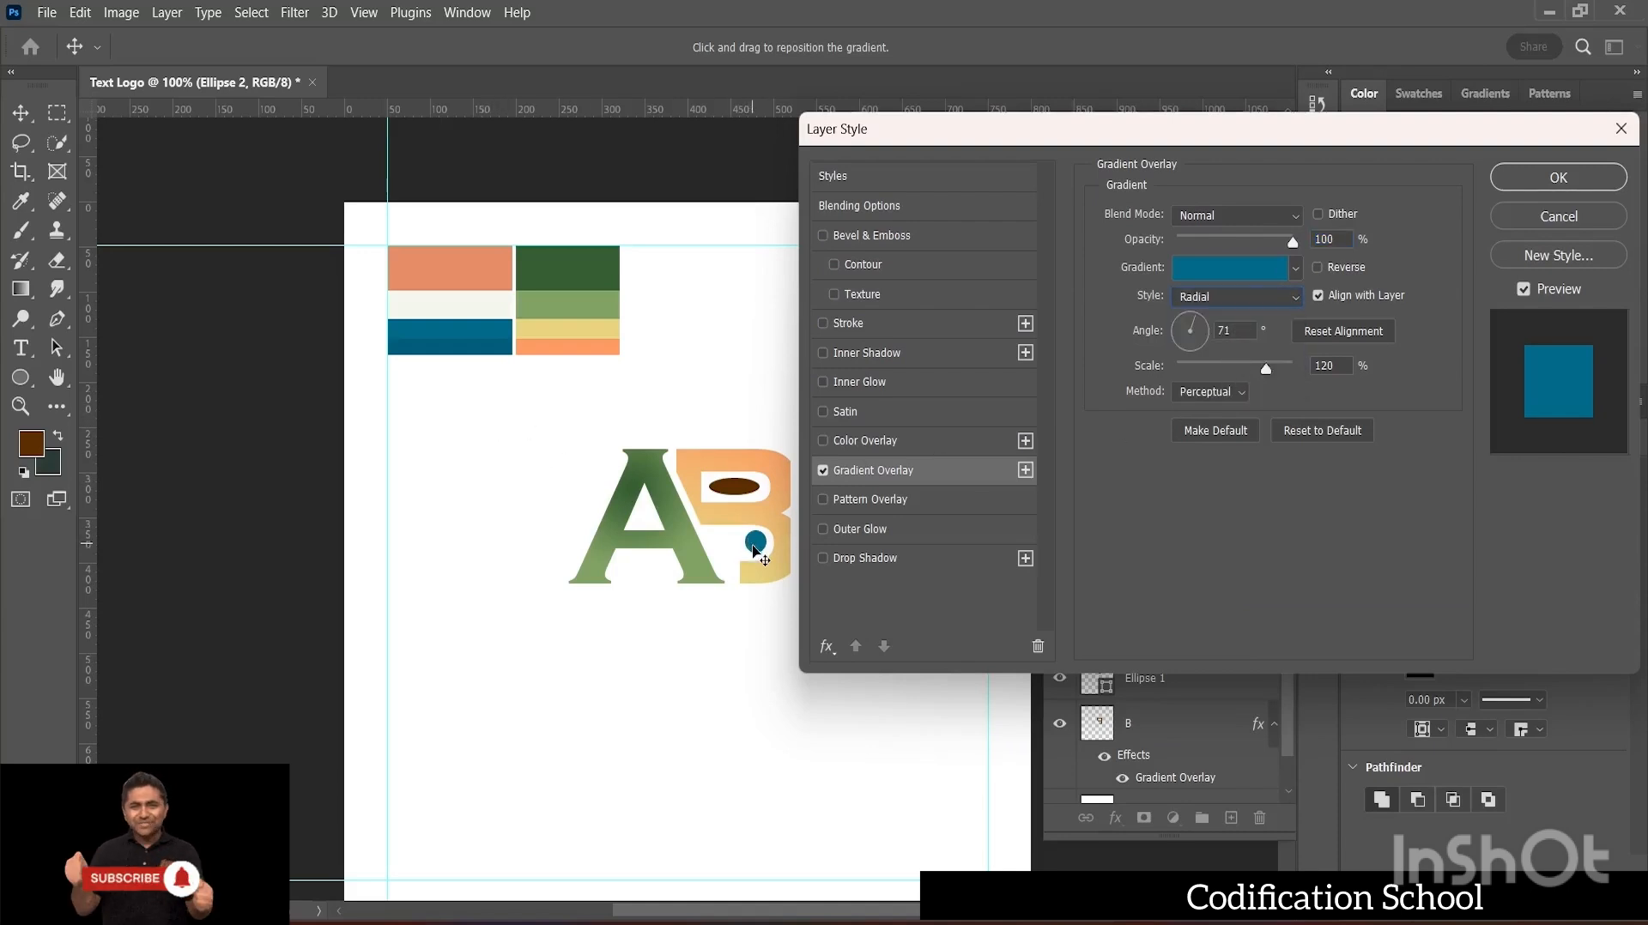
- Change the end stop of the small circle's gradient to a bright light blue and apply the layer style
click(1193, 265)
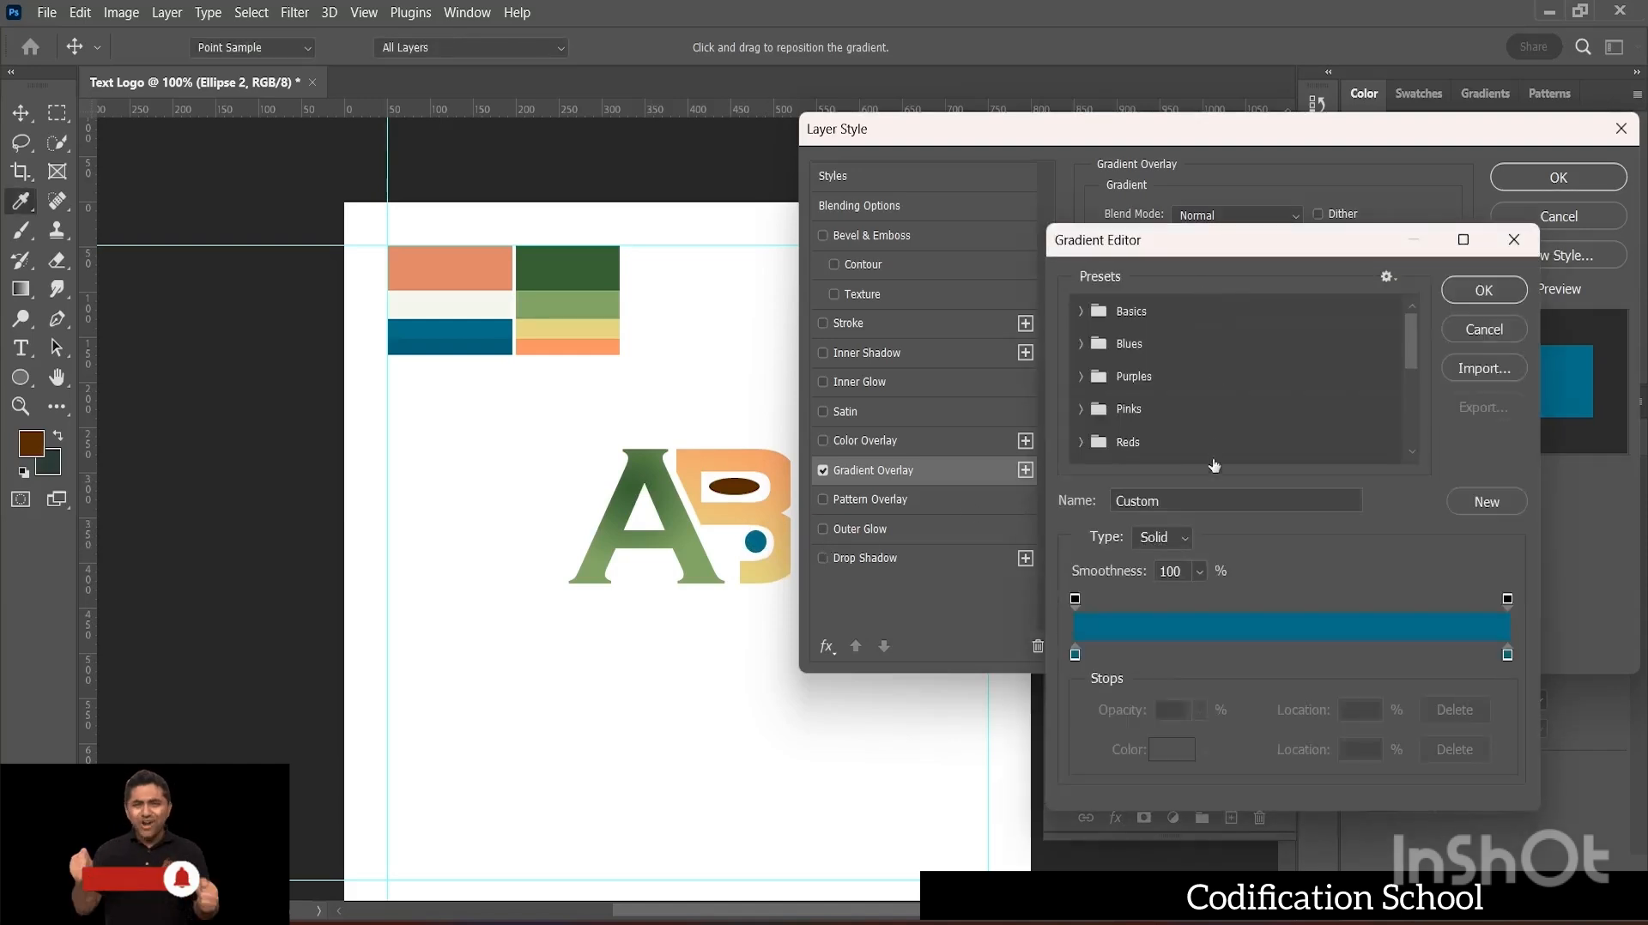
double_click(1507, 655)
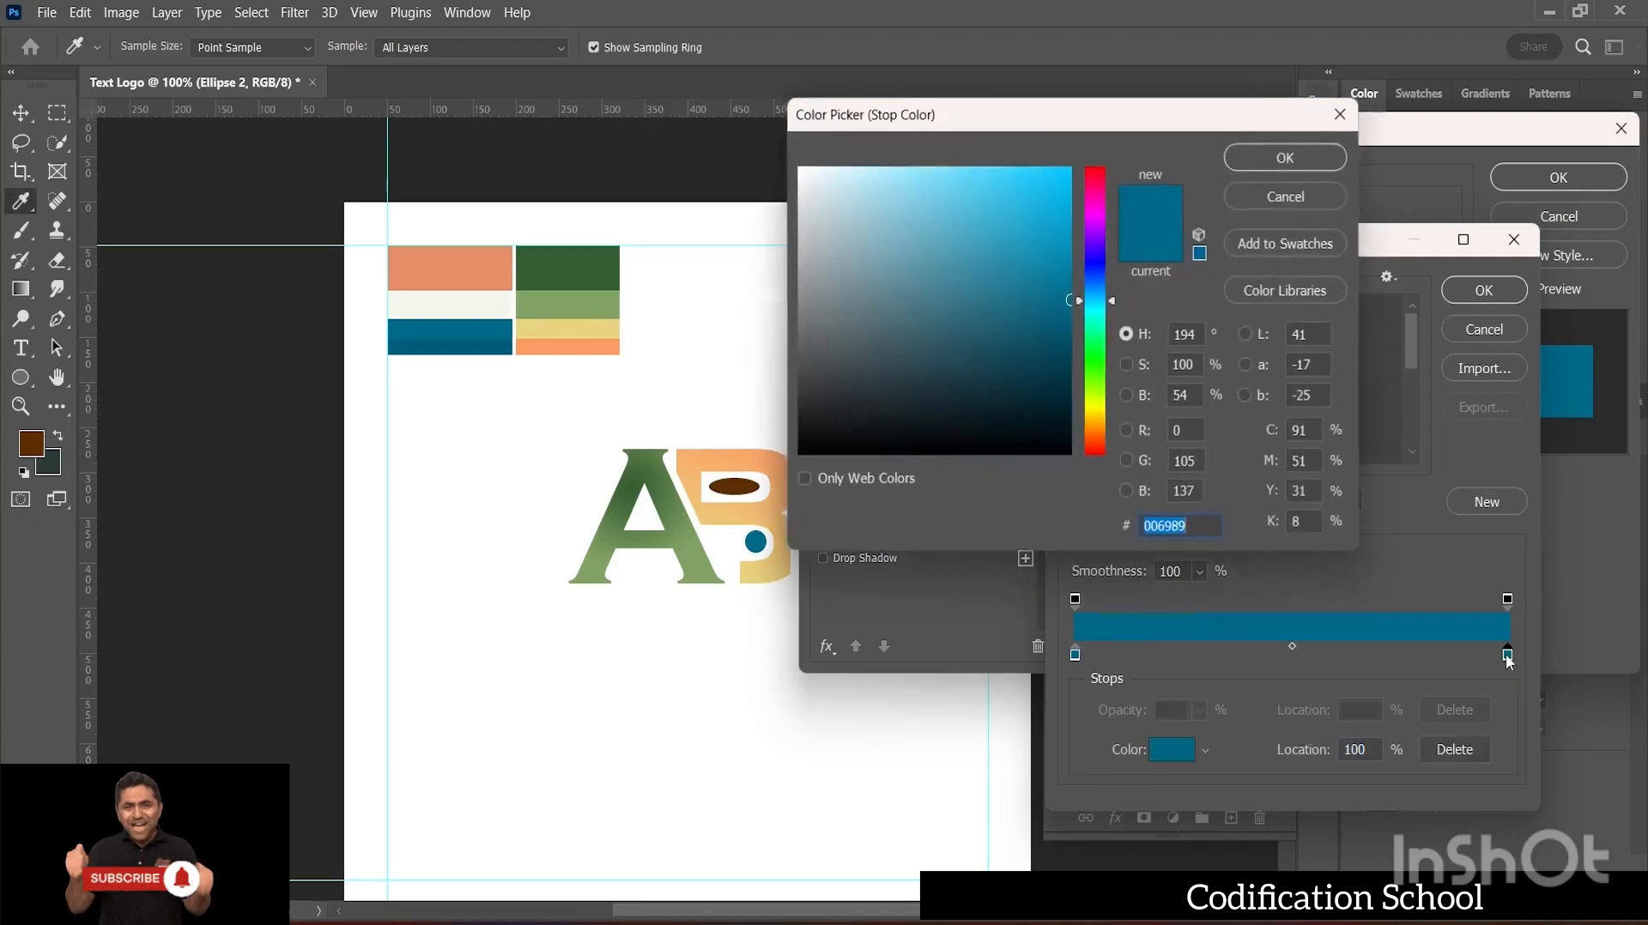
click(472, 340)
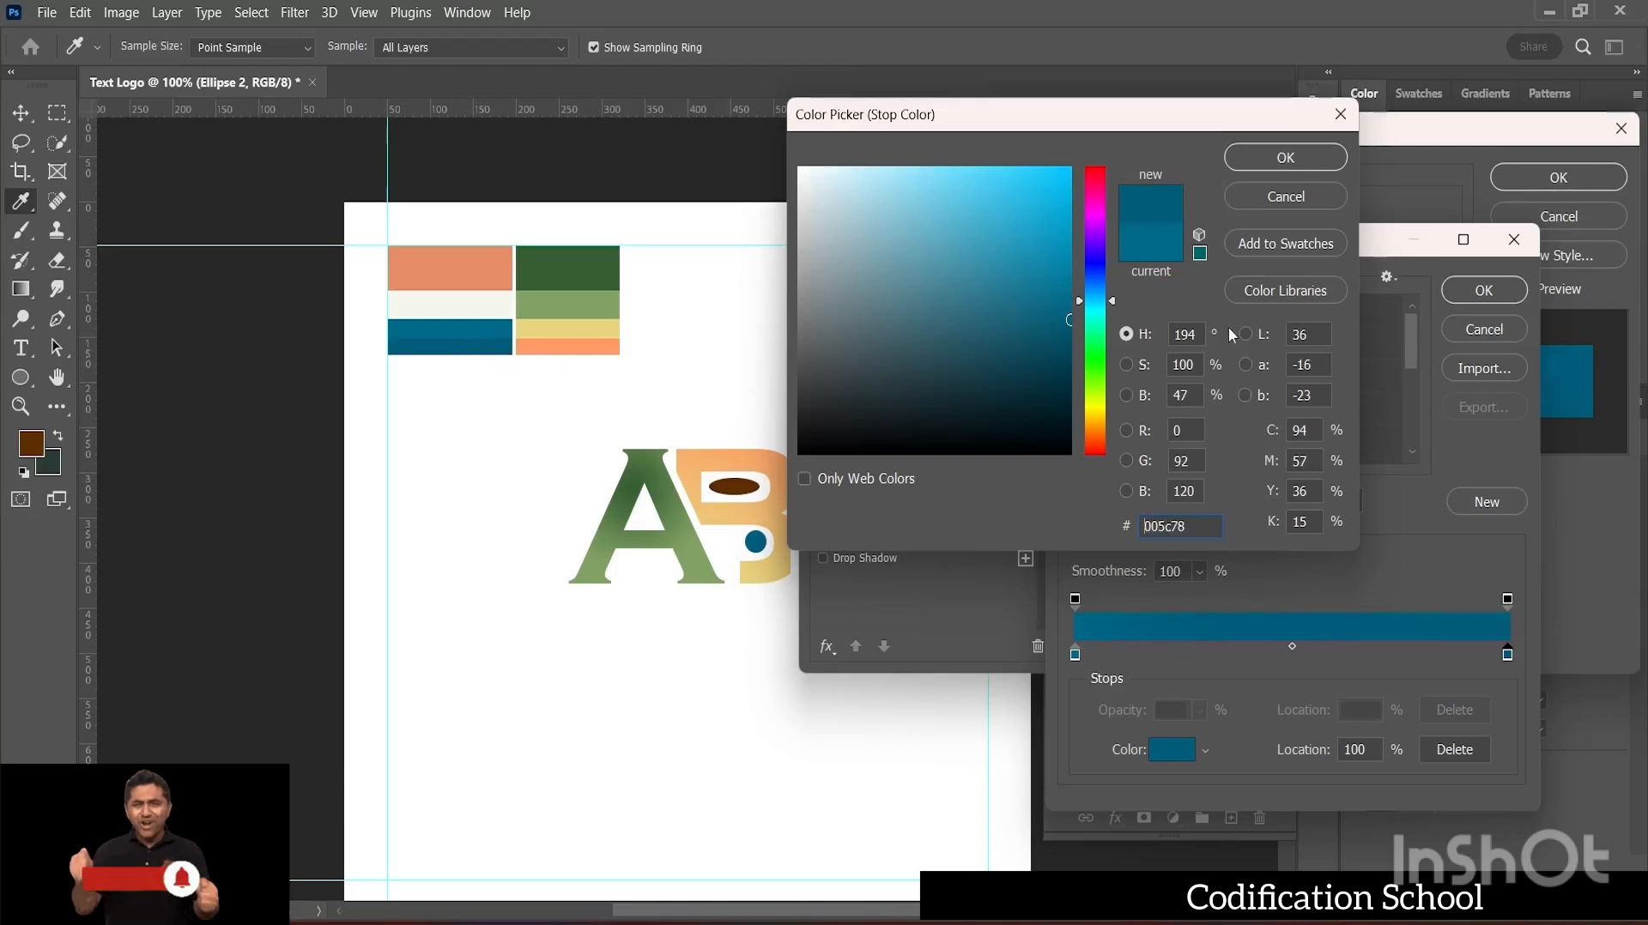
drag(1057, 316, 1001, 184)
click(1298, 157)
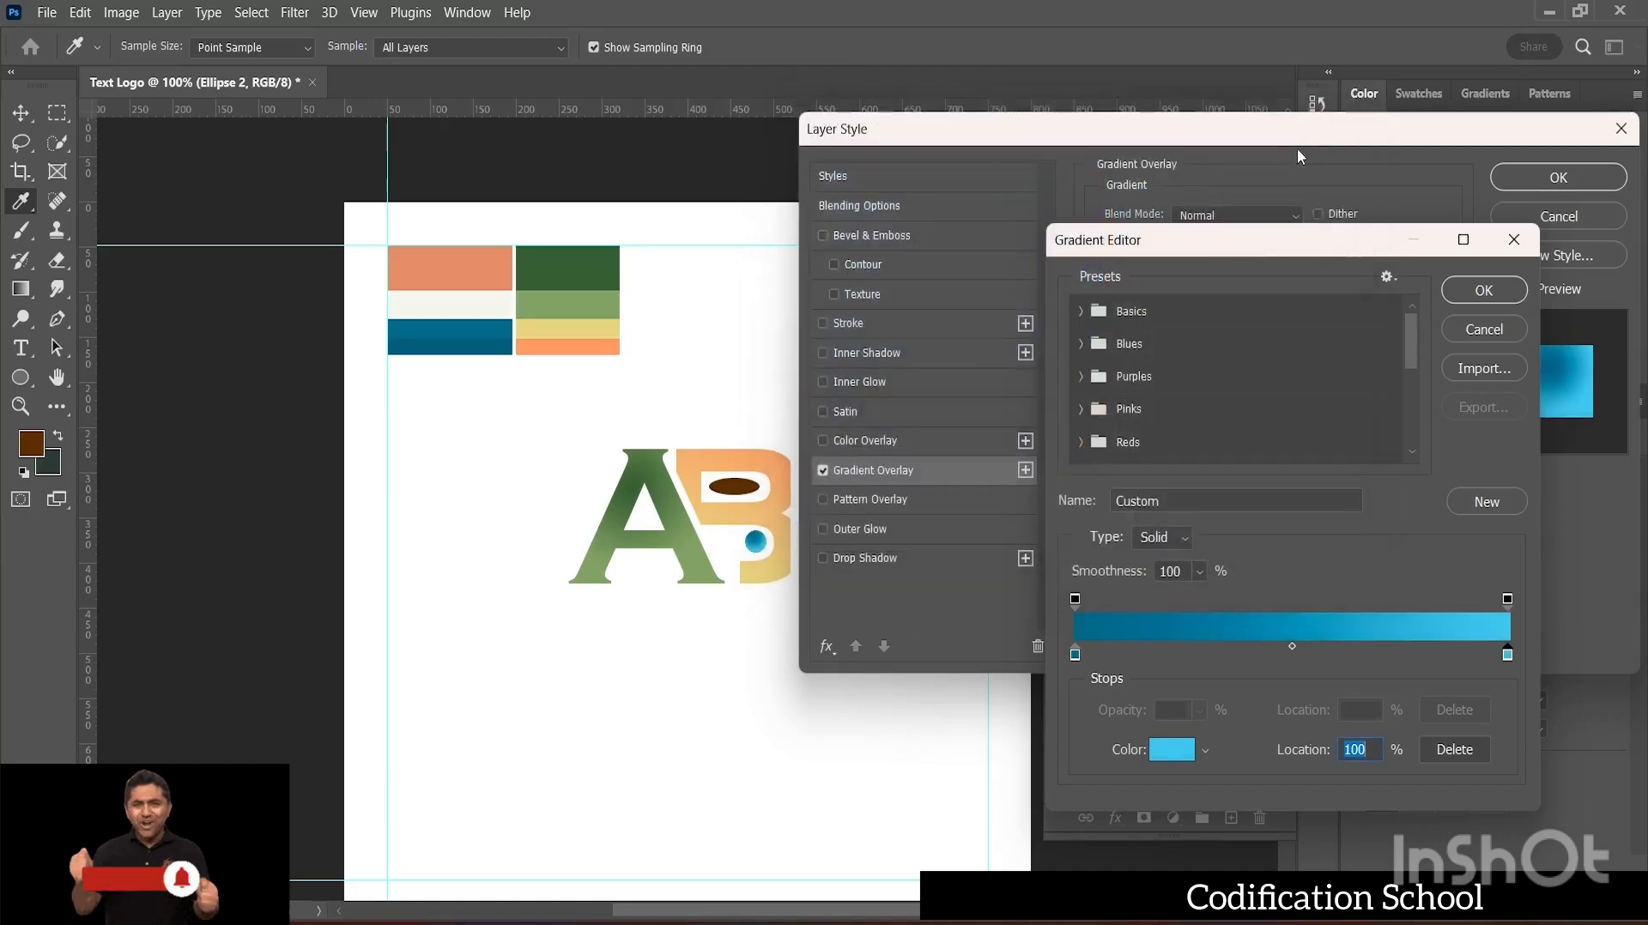
click(1490, 290)
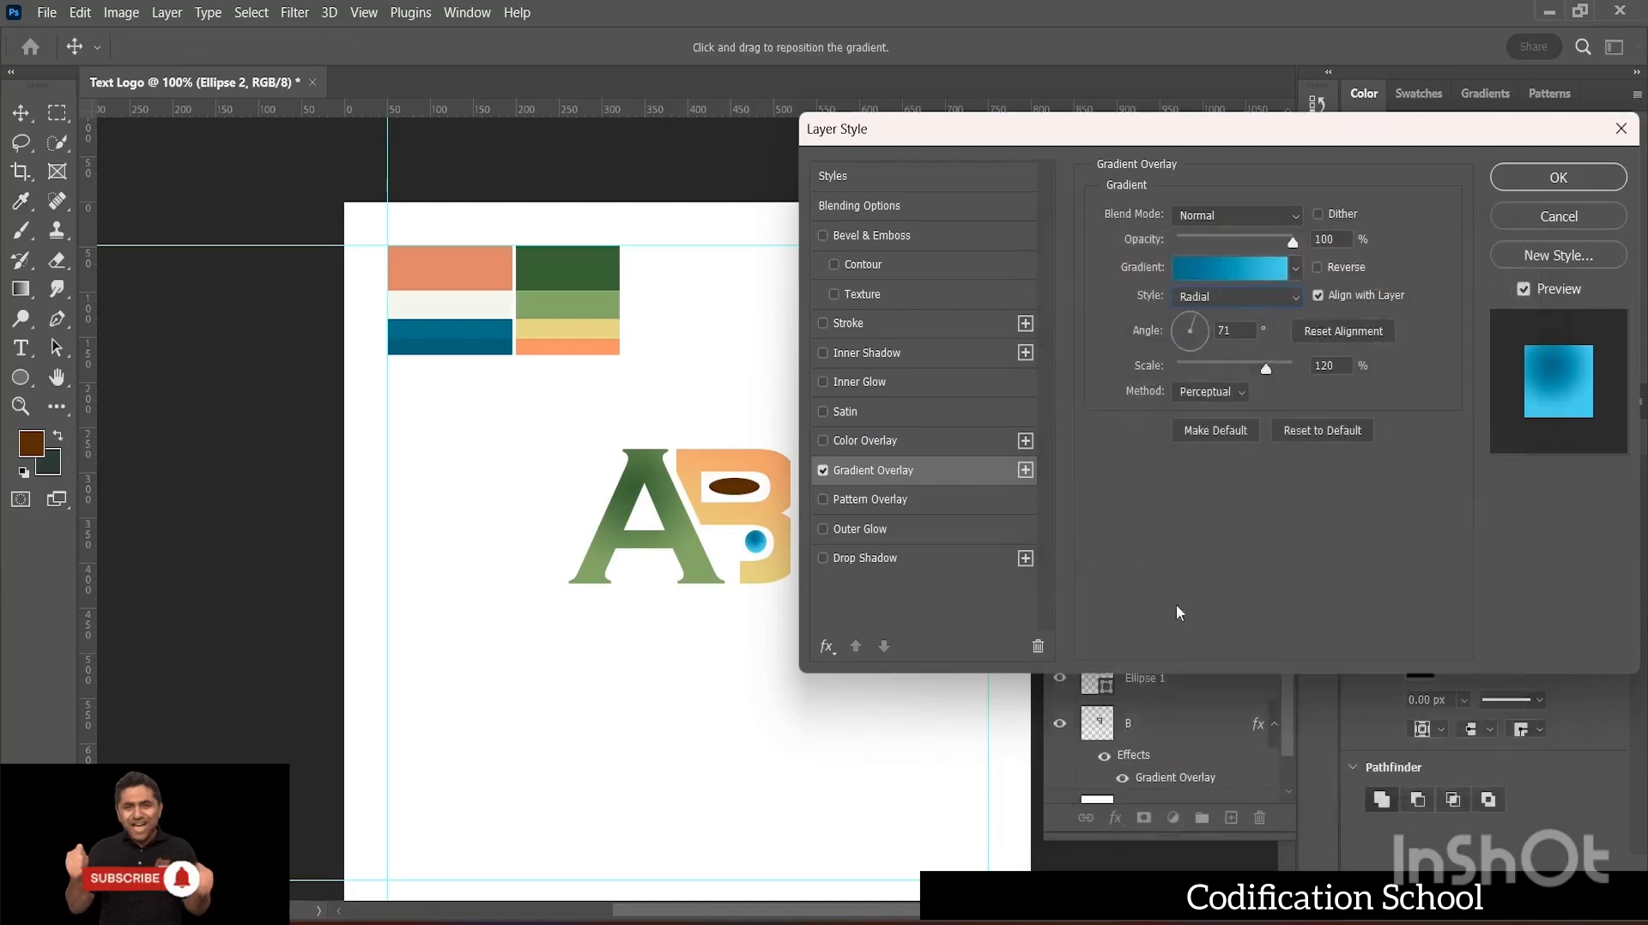
click(1559, 176)
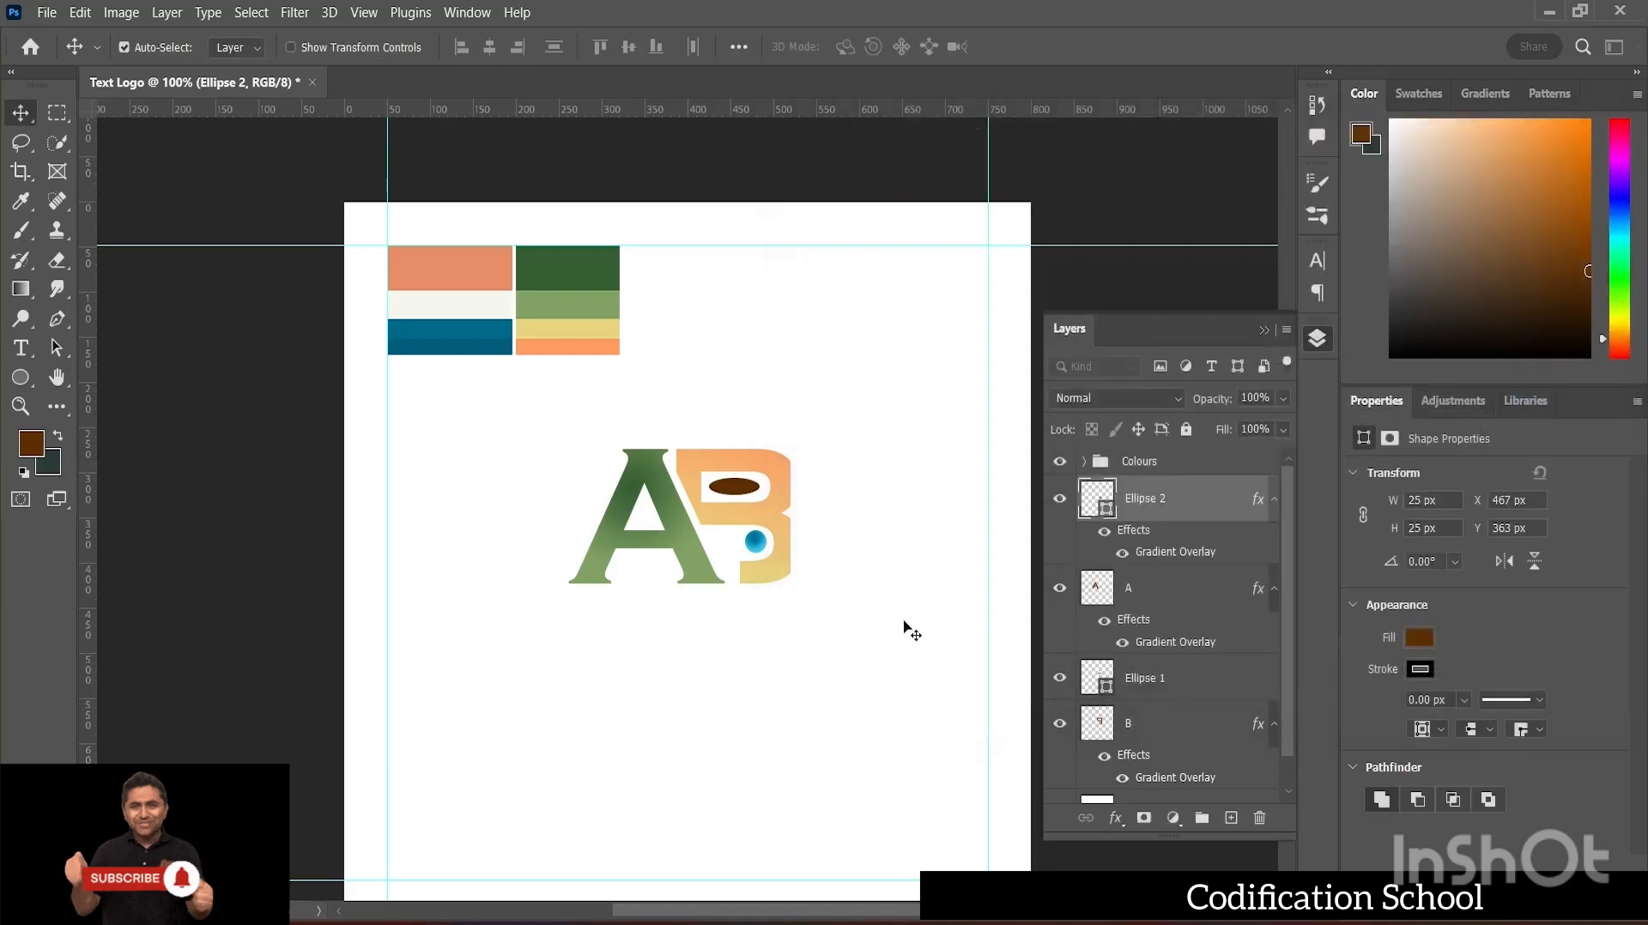
- Add a gradient overlay to the brown ellipse inside the B, with its start stop set to the palette's salmon, e88d67
click(744, 496)
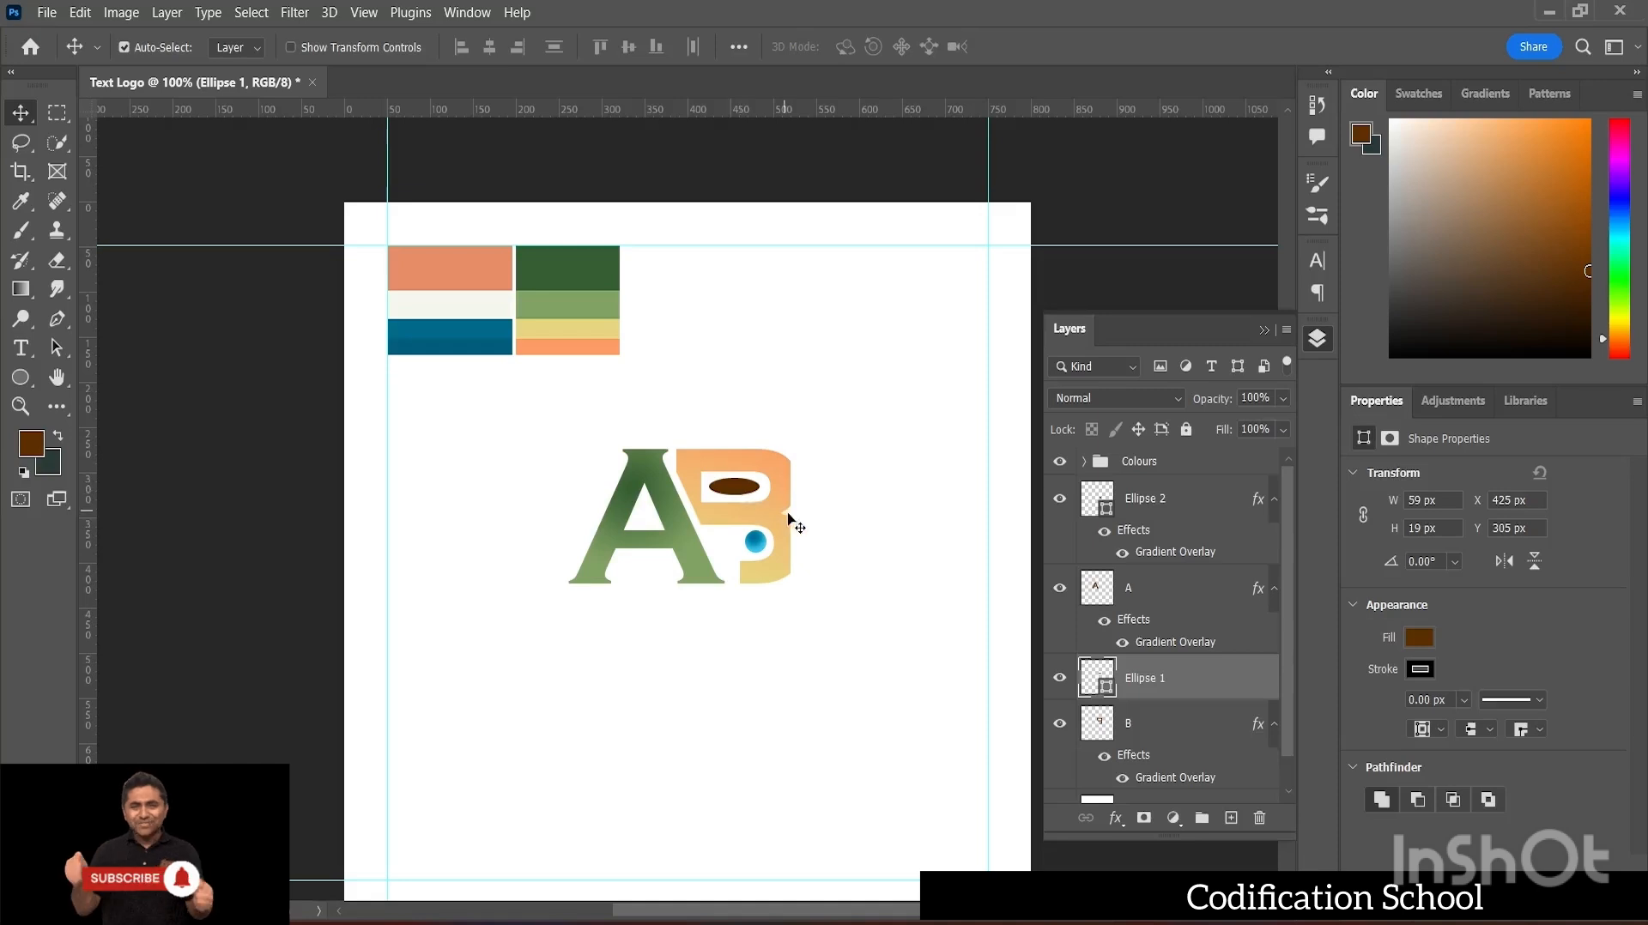
click(1116, 818)
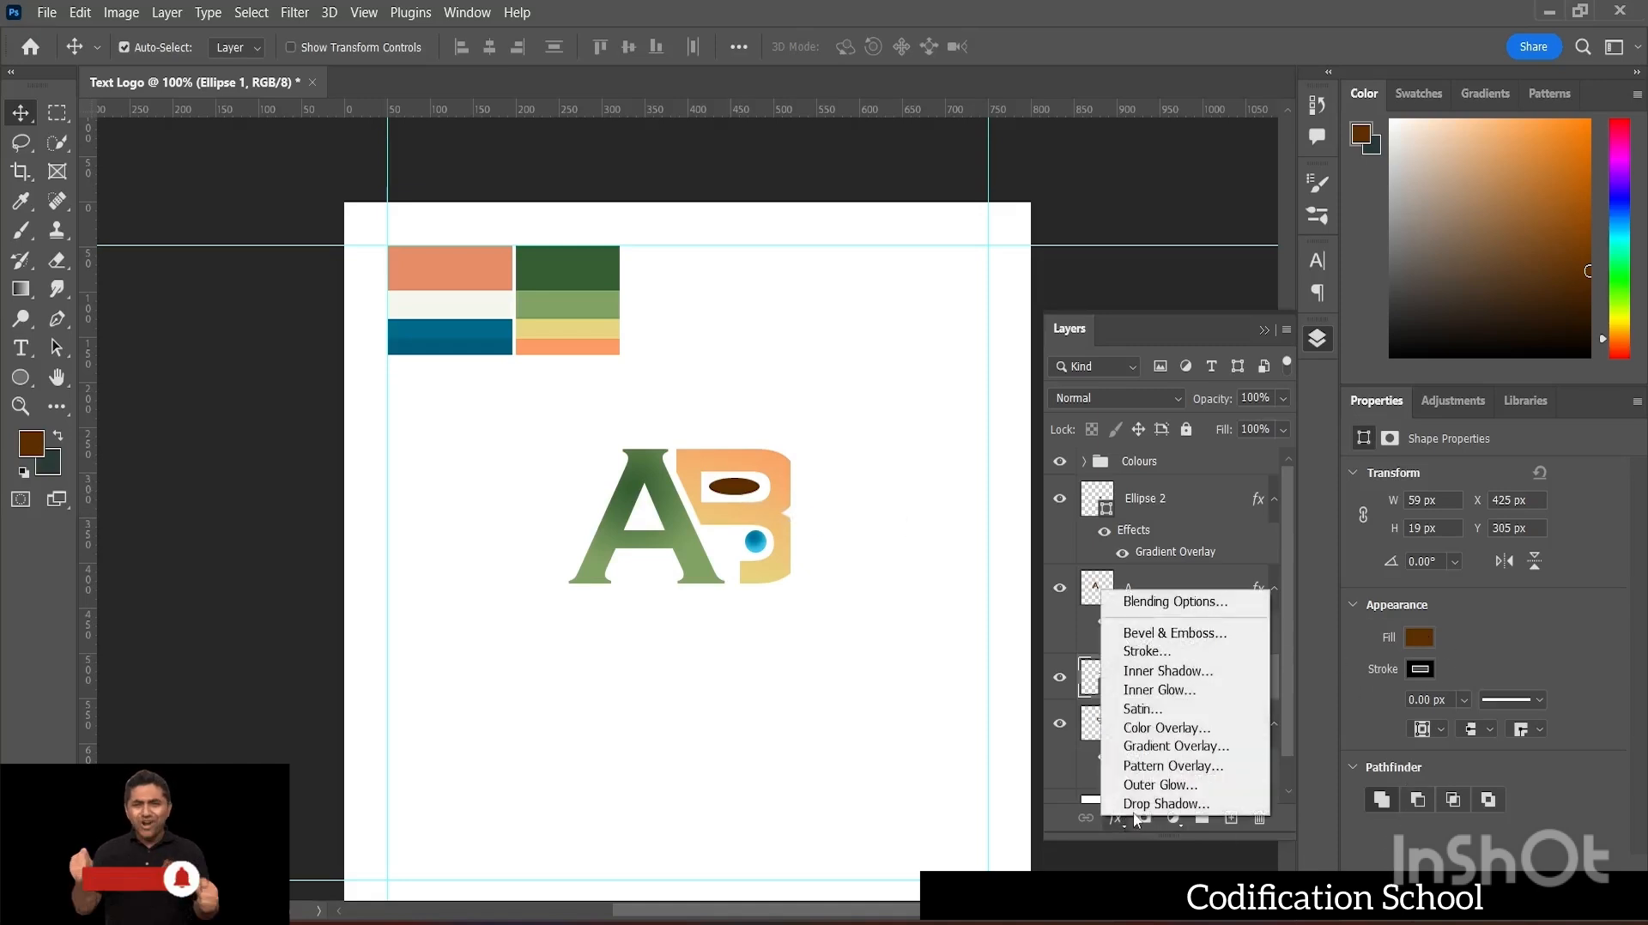
click(1165, 747)
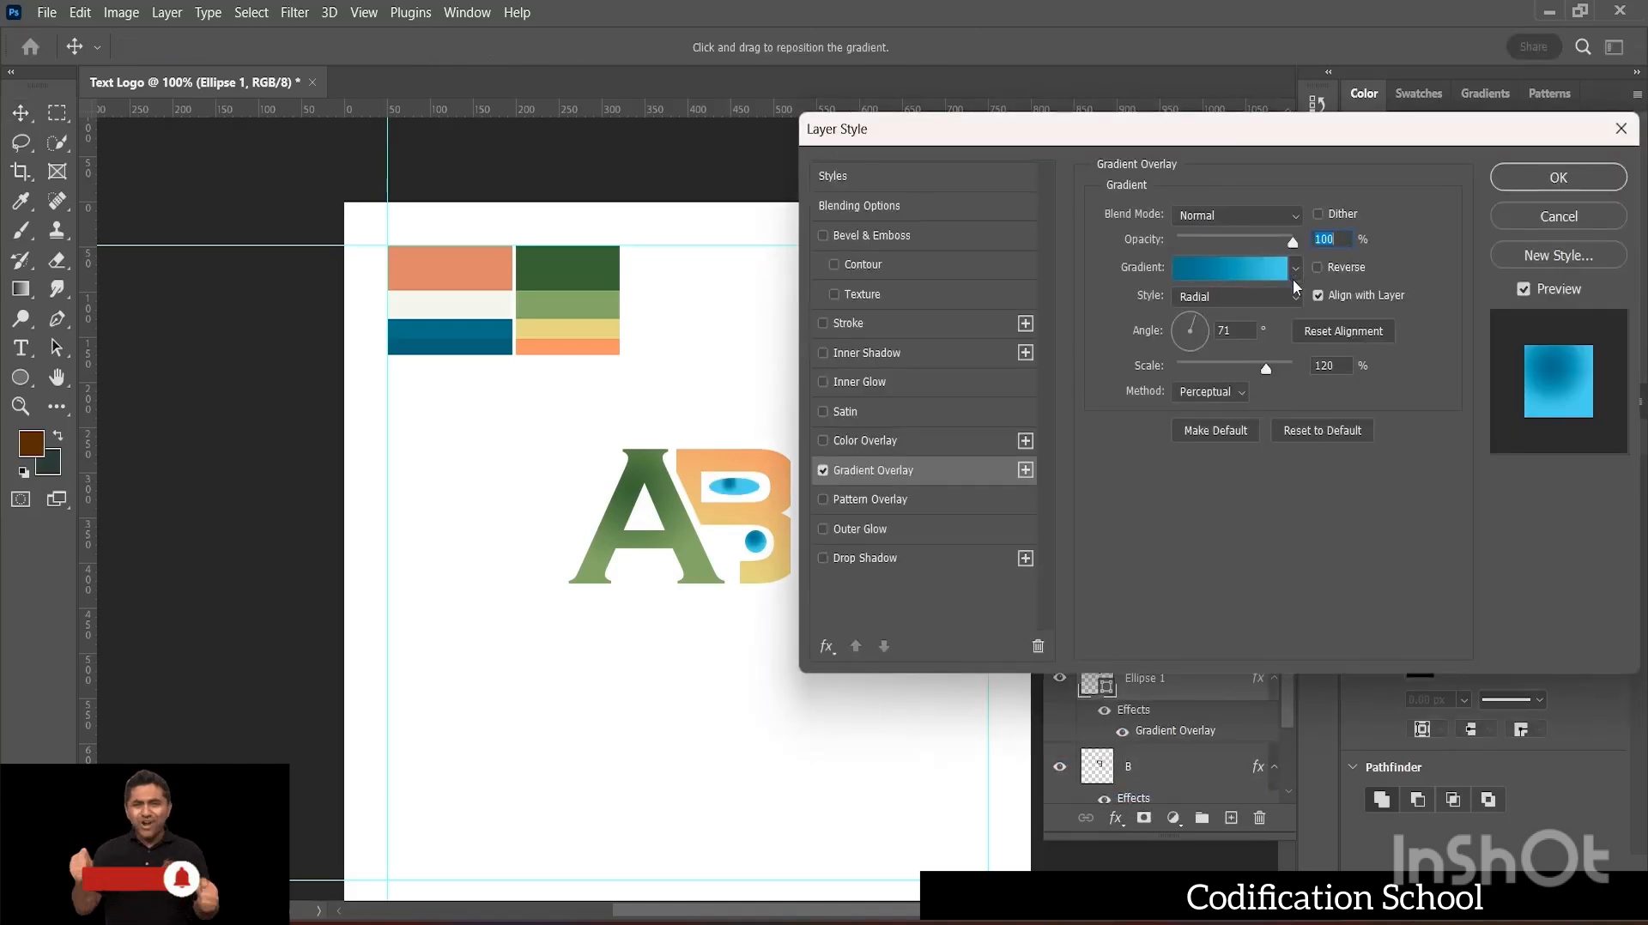
click(1222, 267)
click(1075, 655)
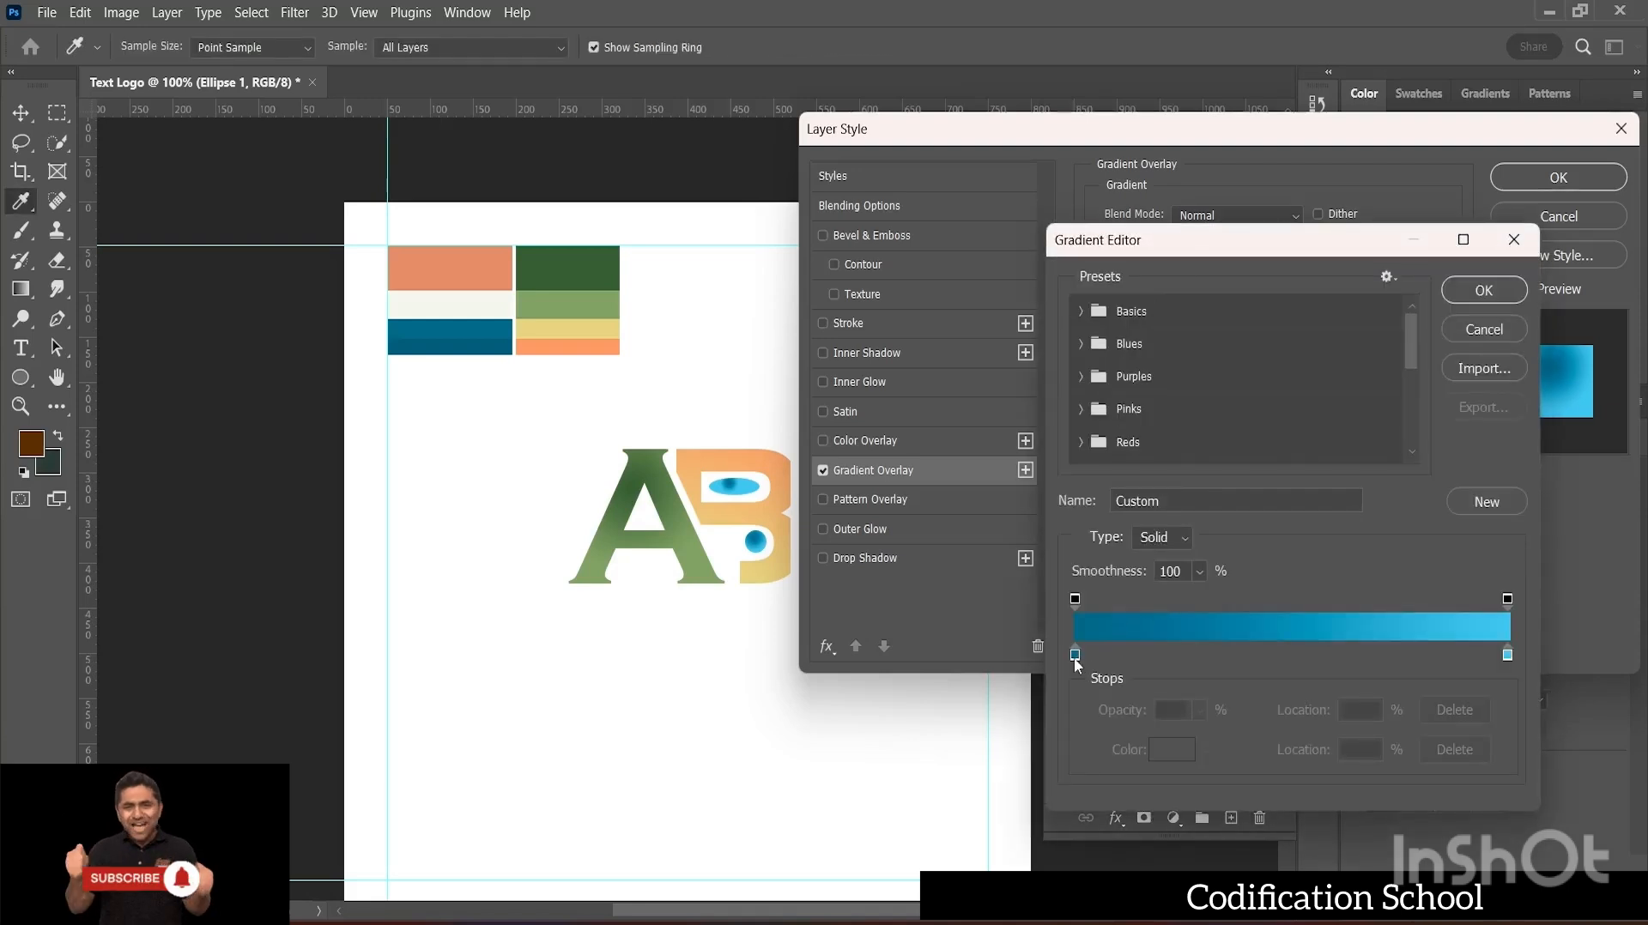
double_click(1075, 655)
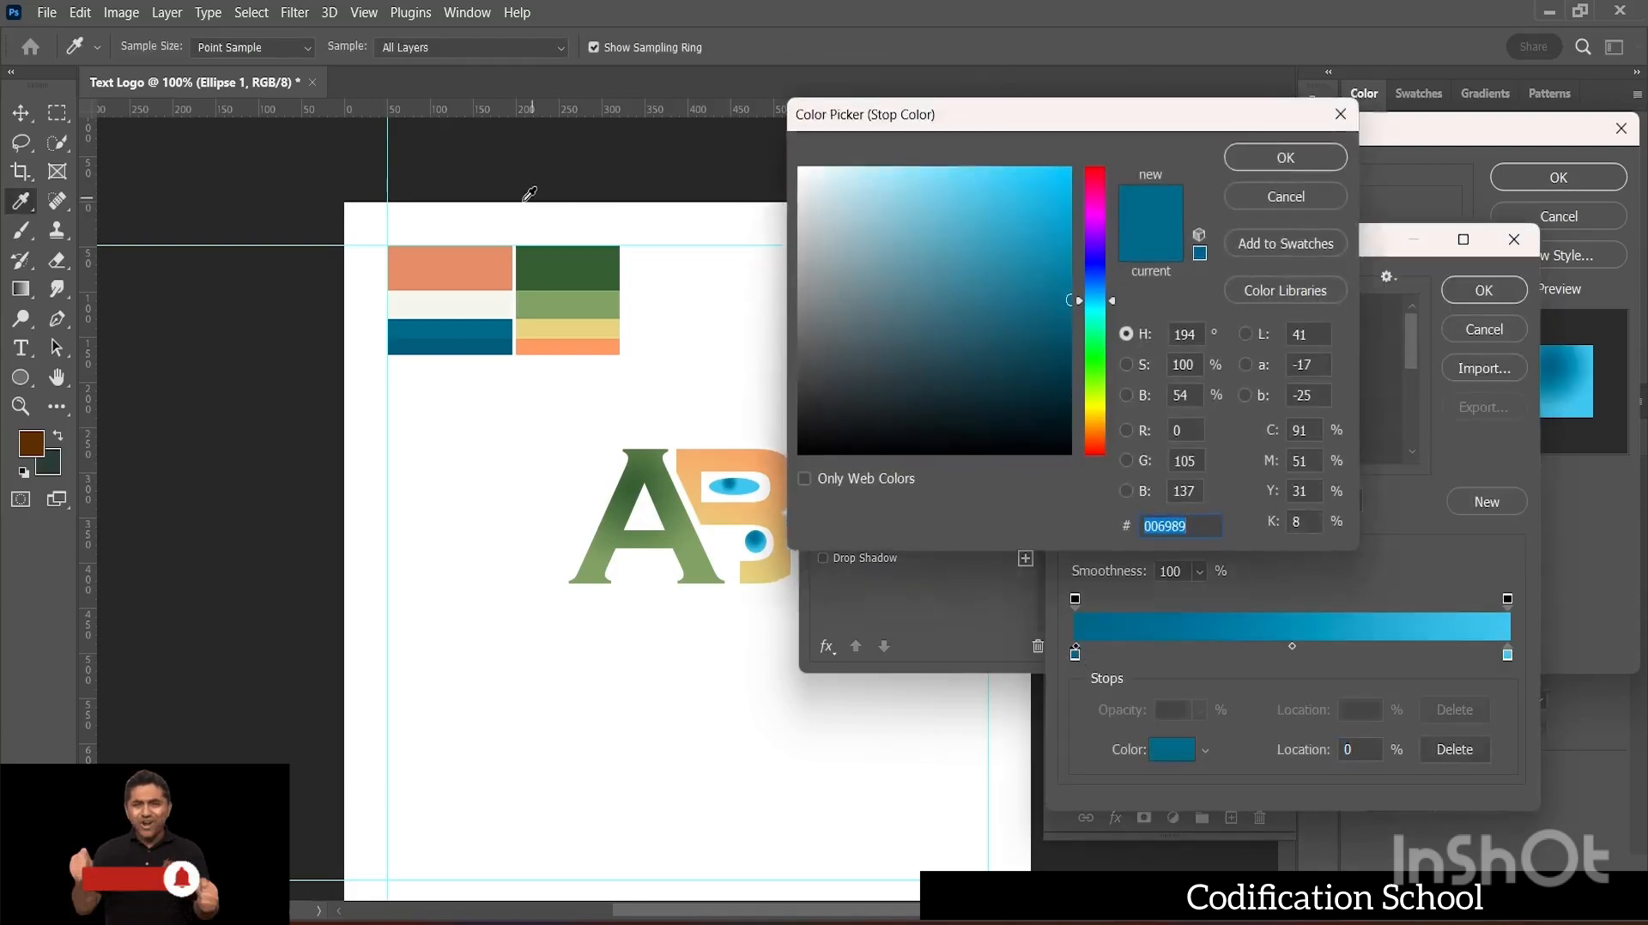
click(468, 264)
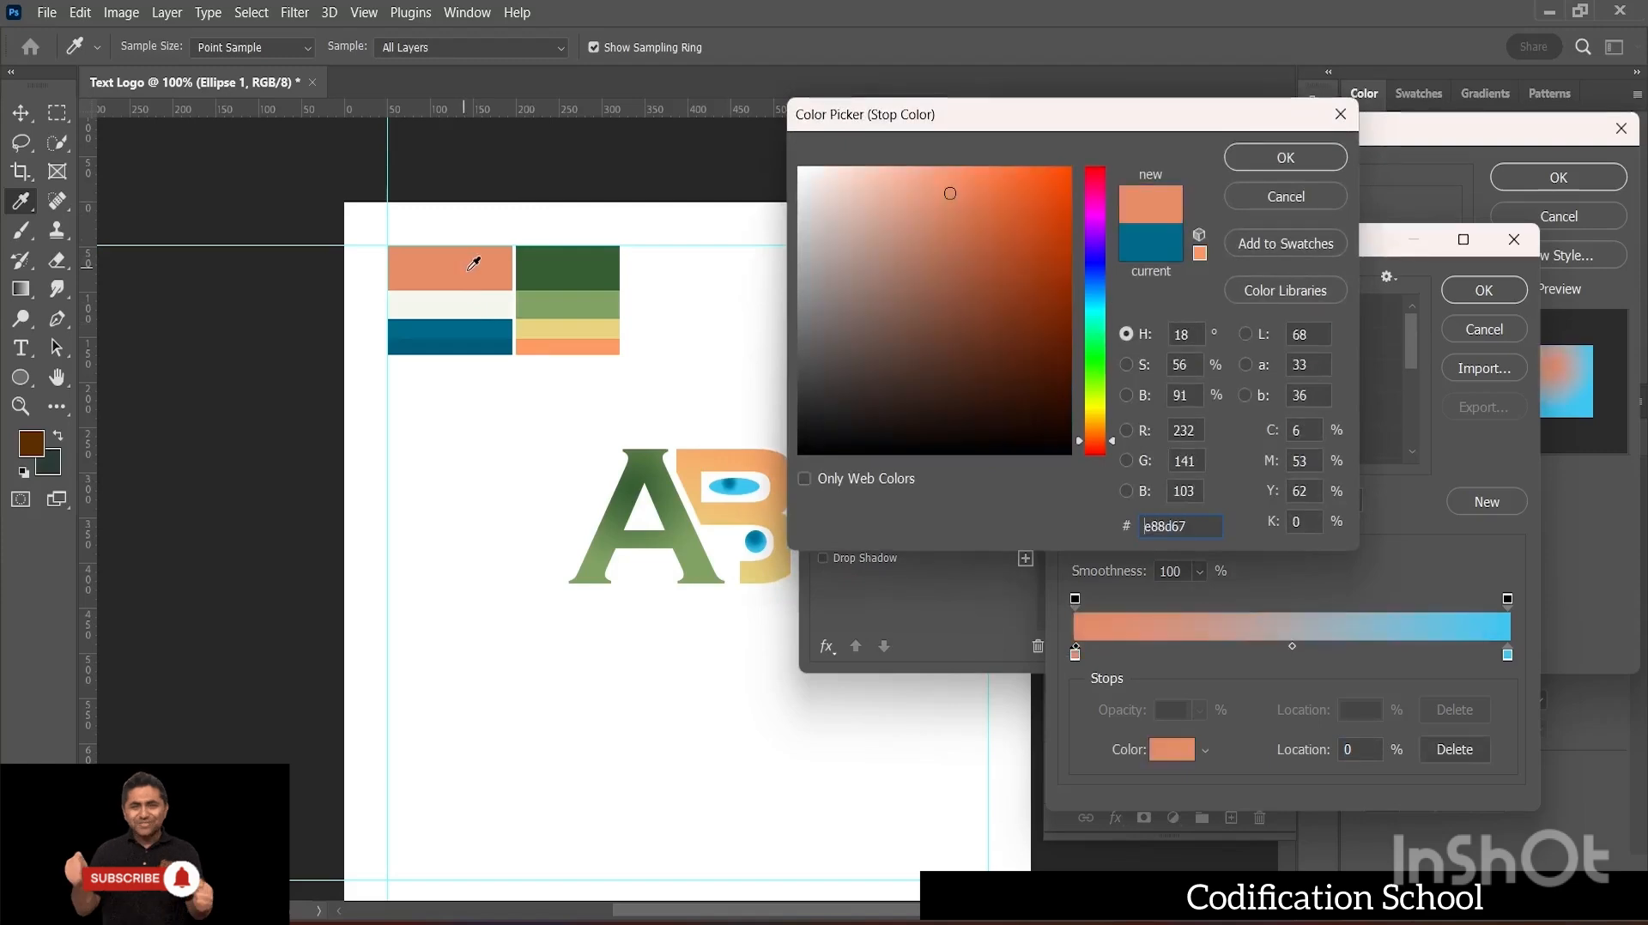
click(1285, 161)
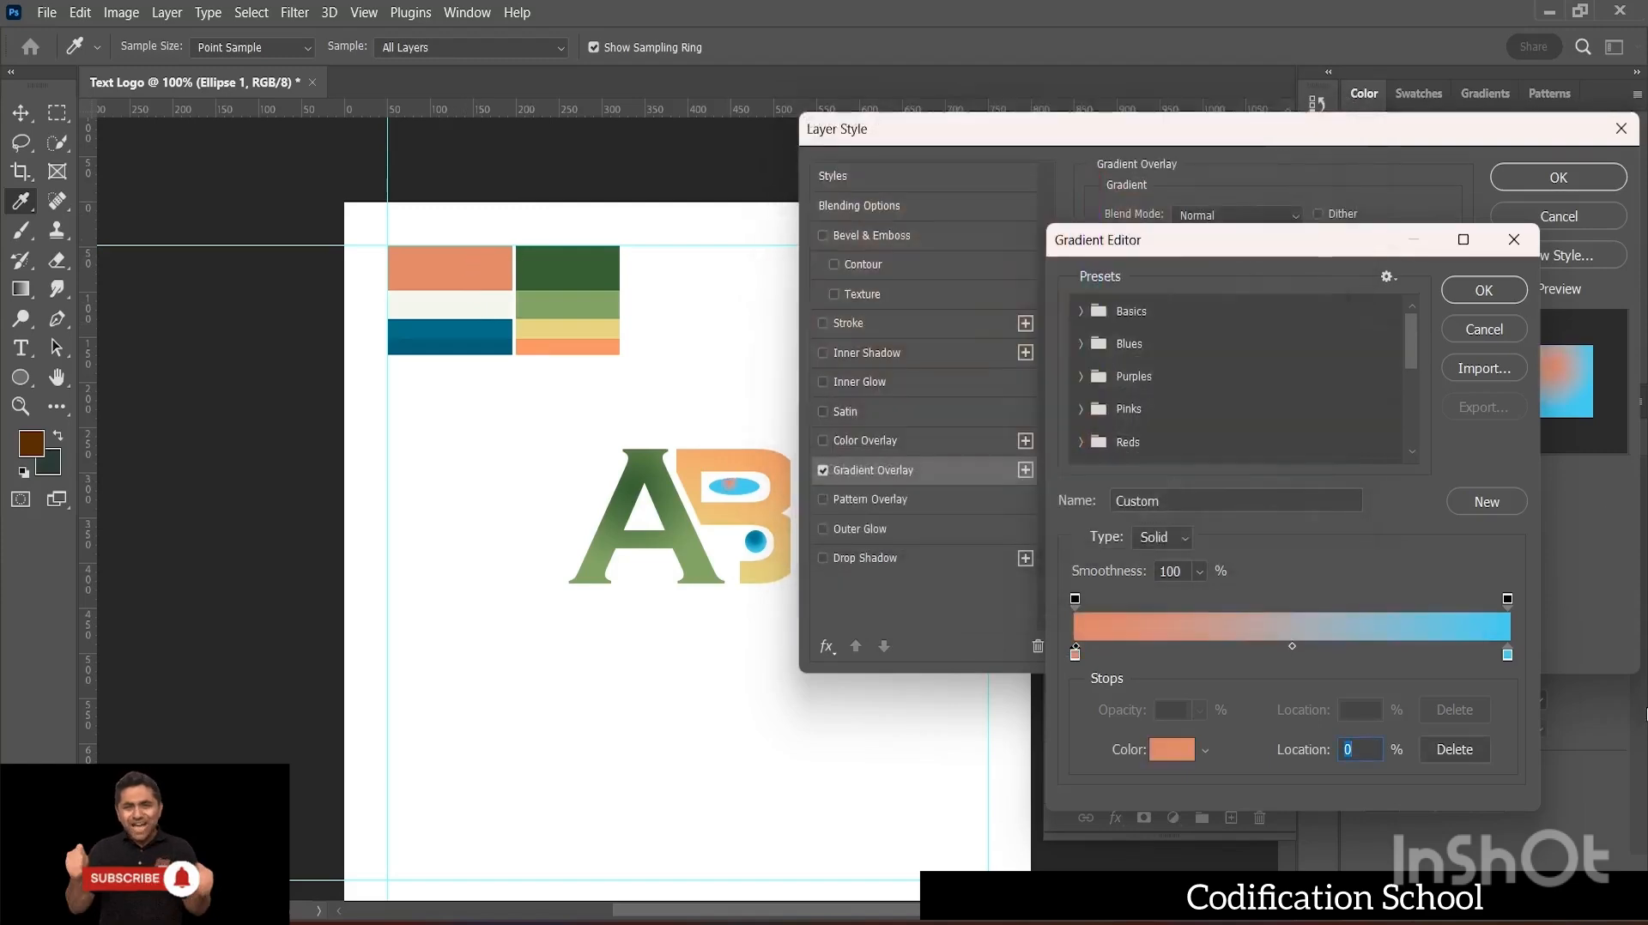
- Set the end stop of the ellipse's gradient to the palette's off-white, f3f7ec
double_click(1508, 657)
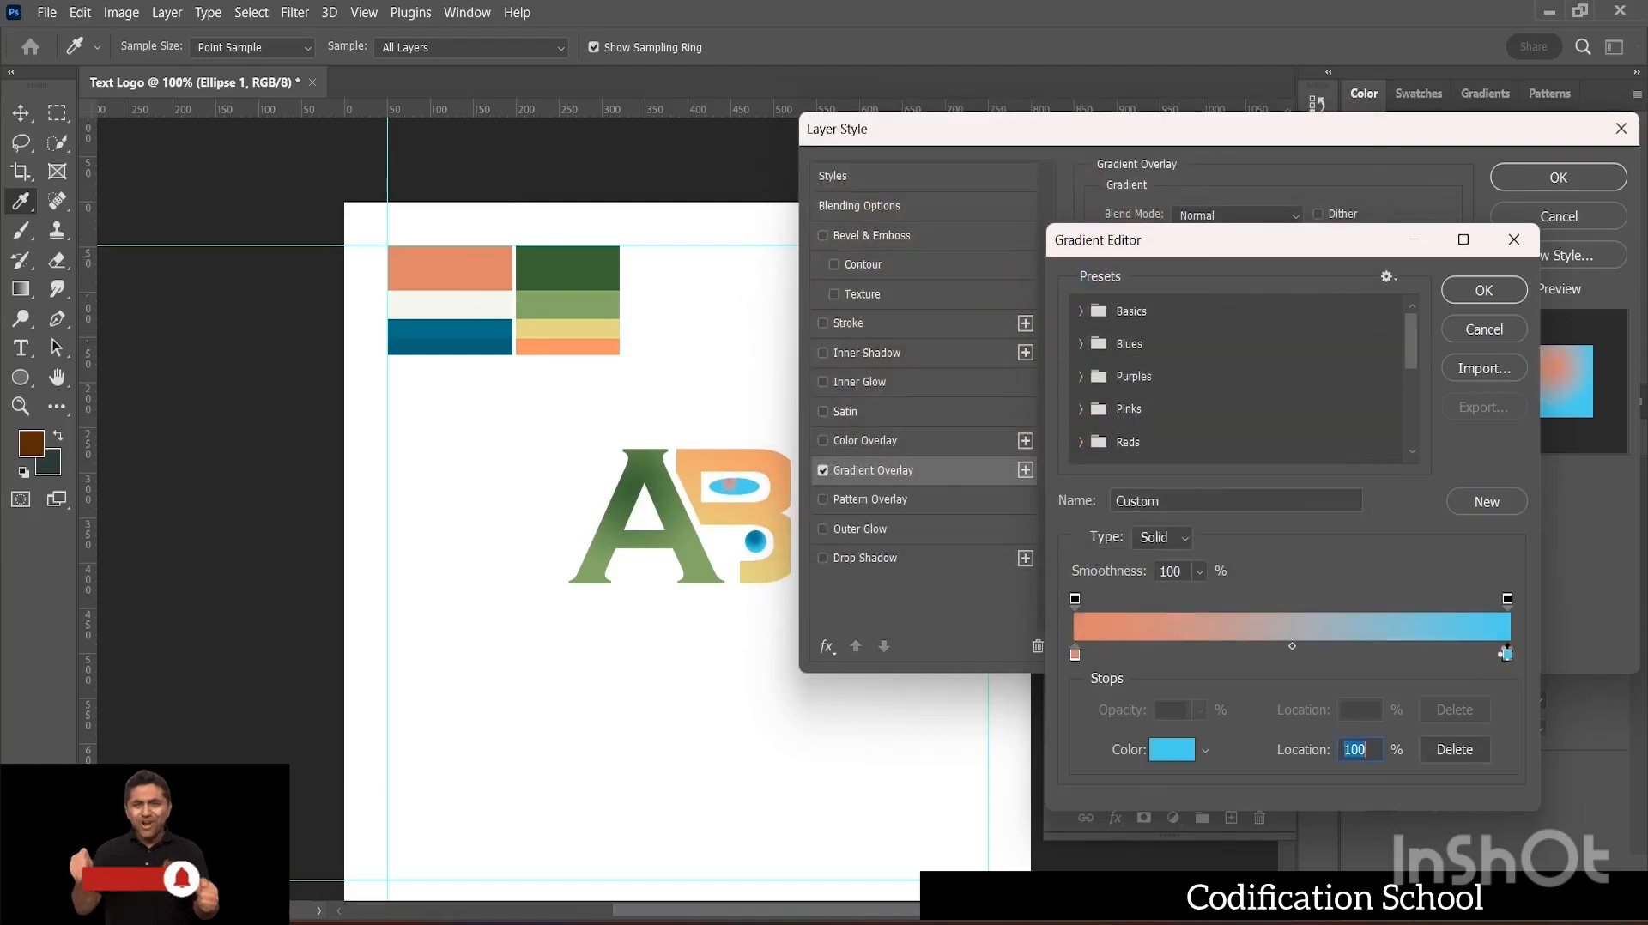
click(477, 297)
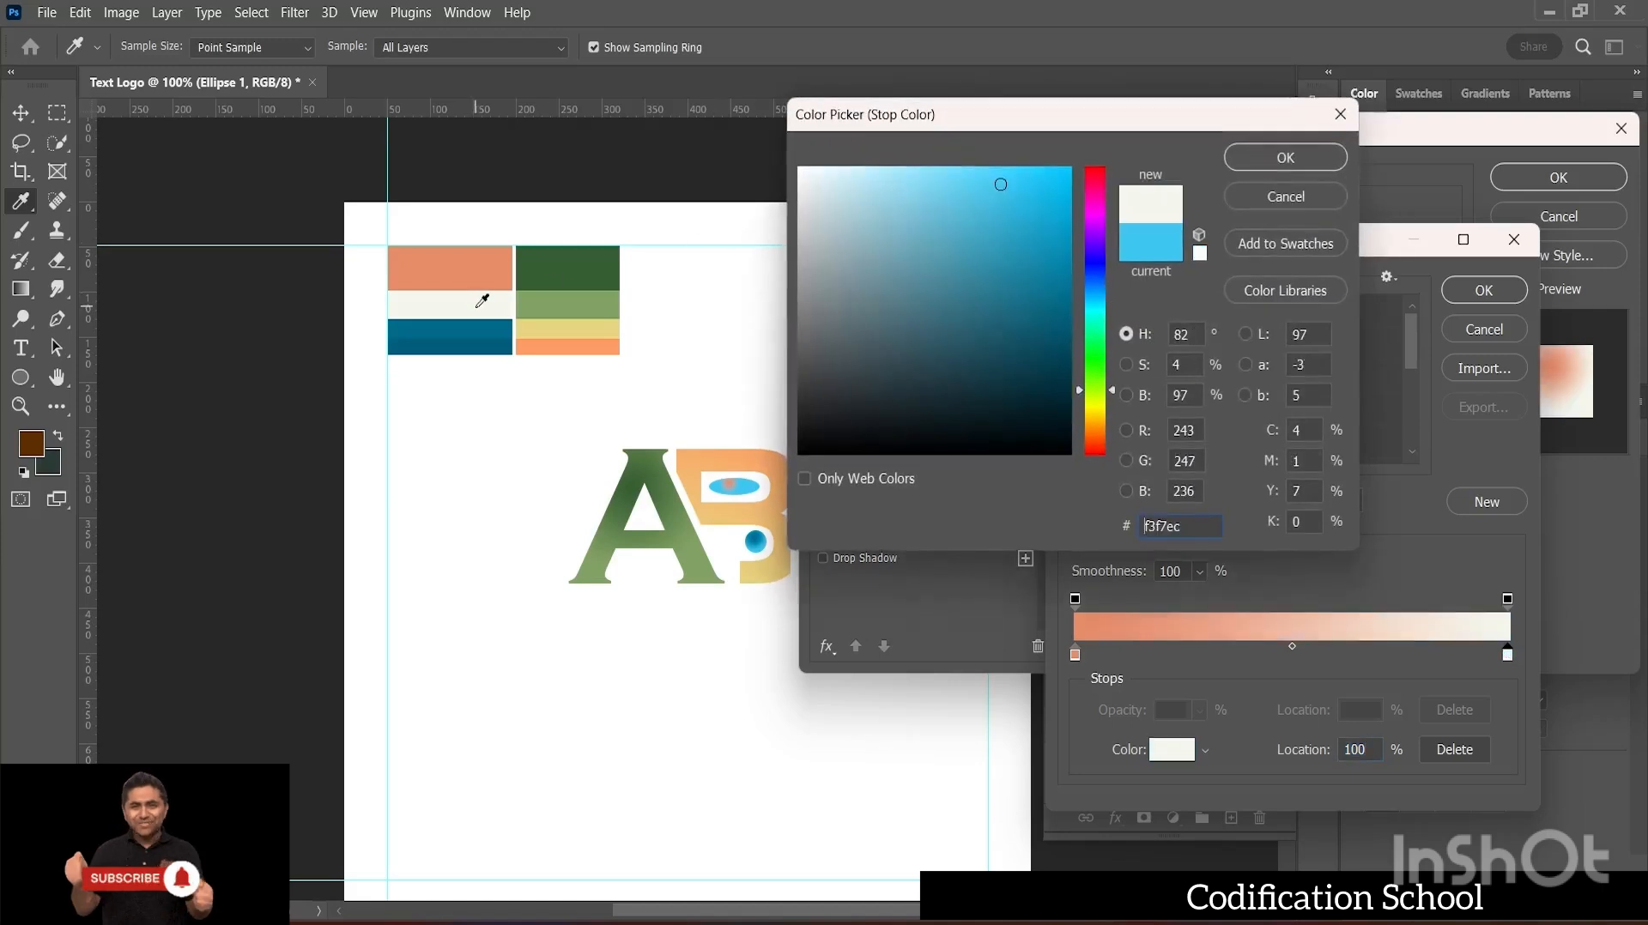
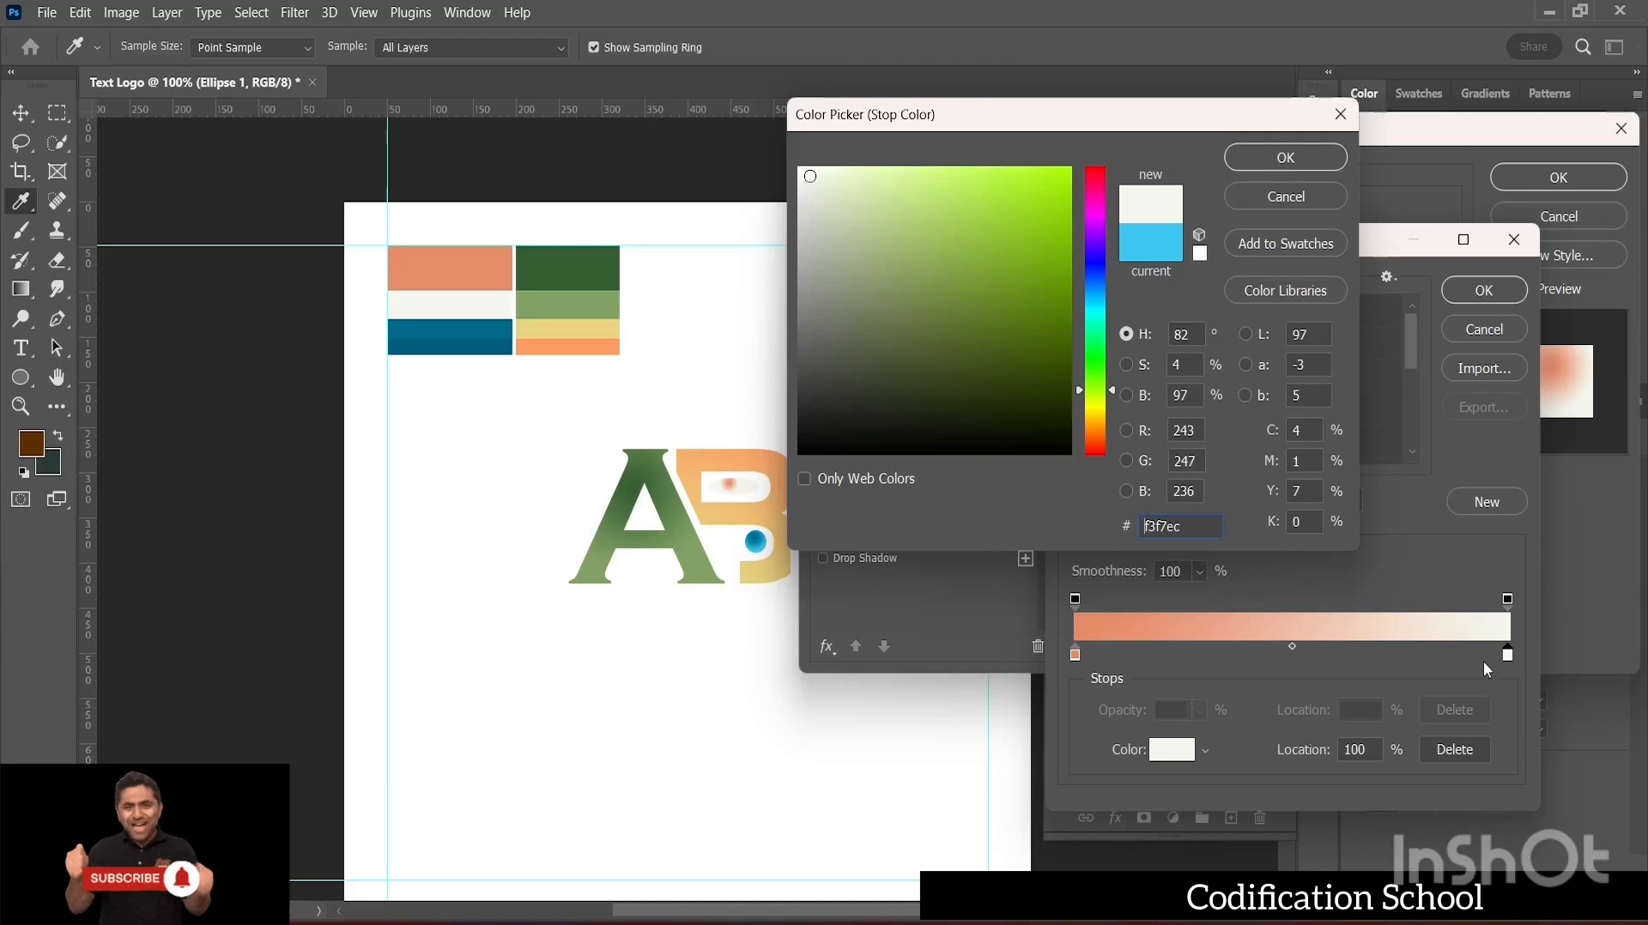
click(1508, 655)
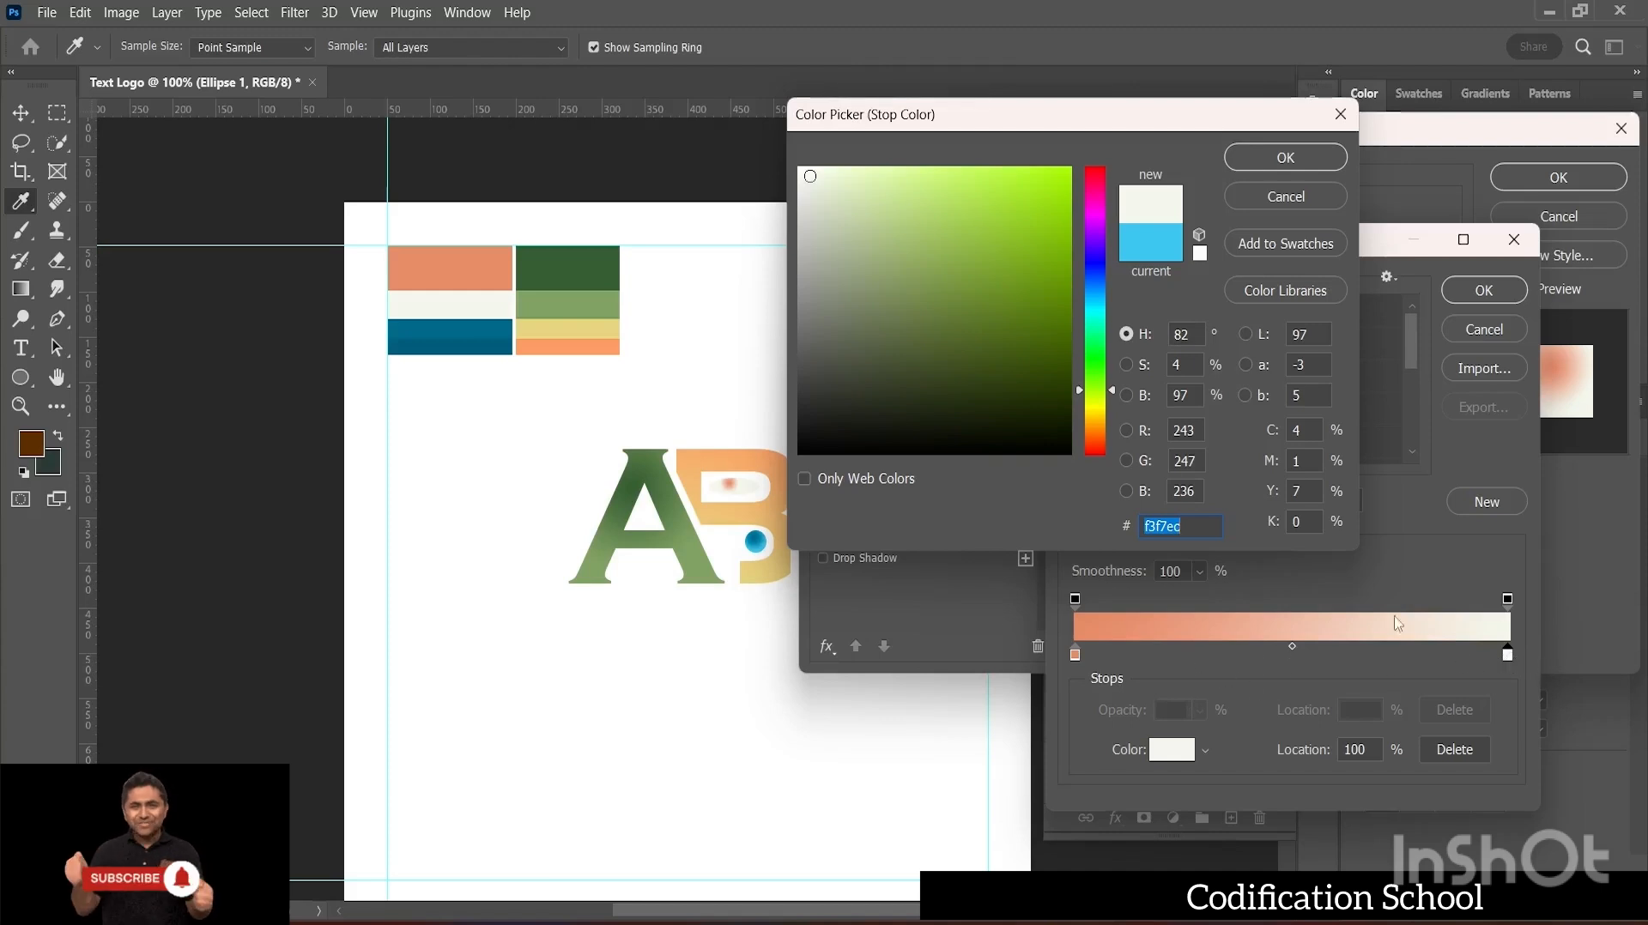
click(1315, 161)
- Rearrange the ellipse's gradient to run from the palette's yellow at 0% to salmon at 99%
drag(1508, 655, 1181, 656)
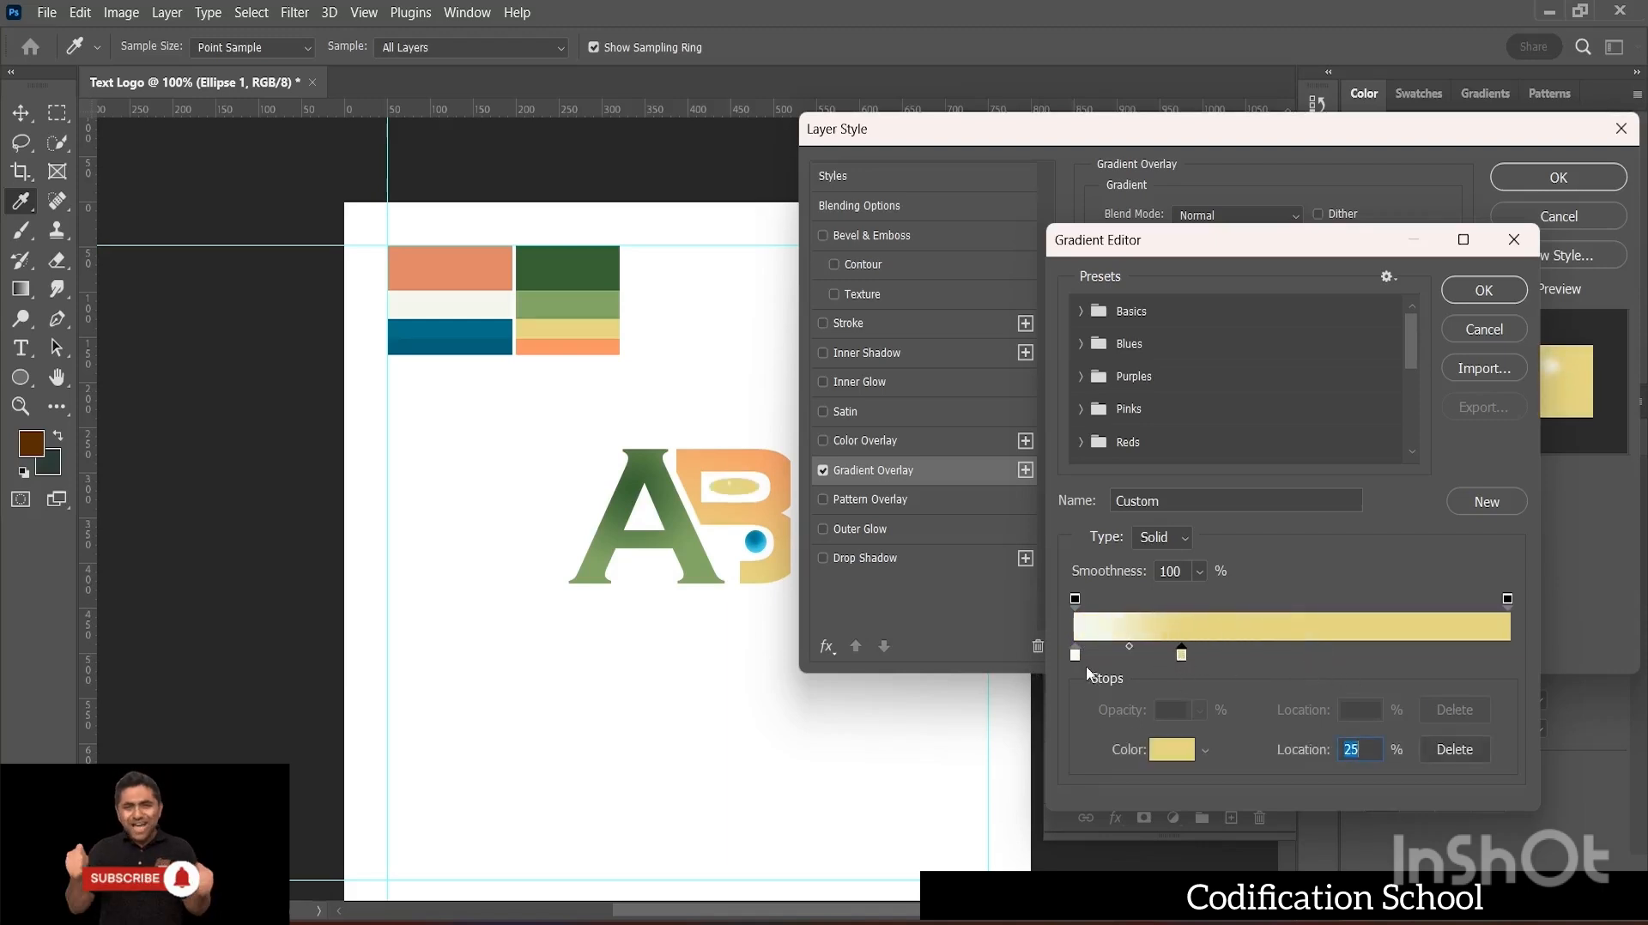
drag(1078, 658, 1503, 656)
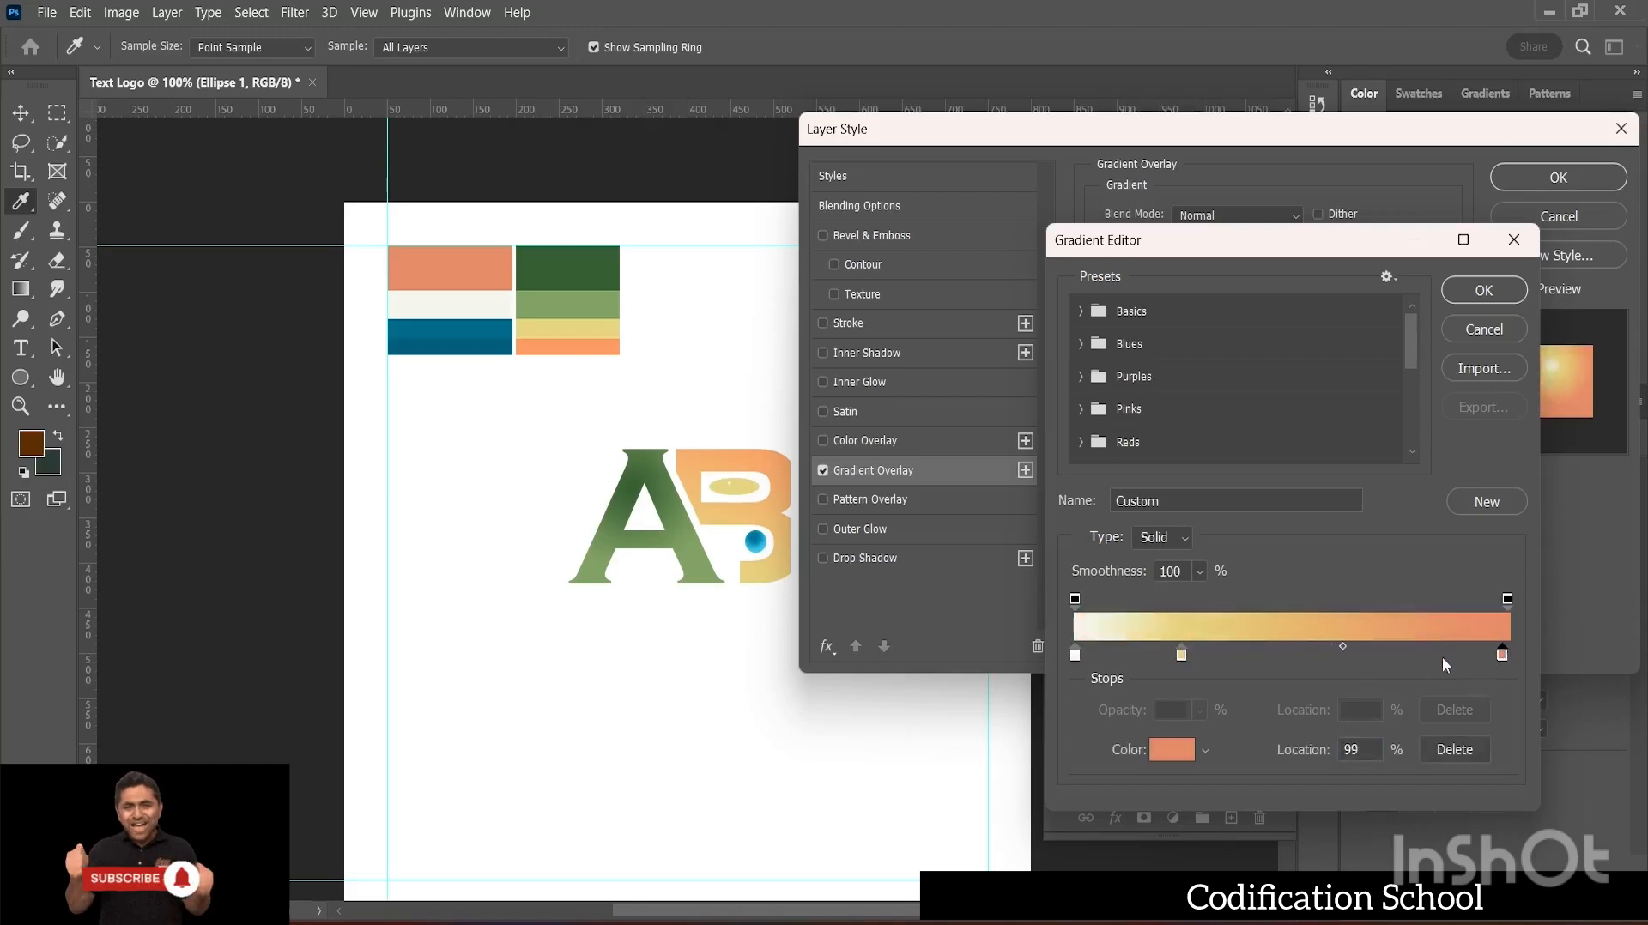
drag(1181, 655, 1078, 646)
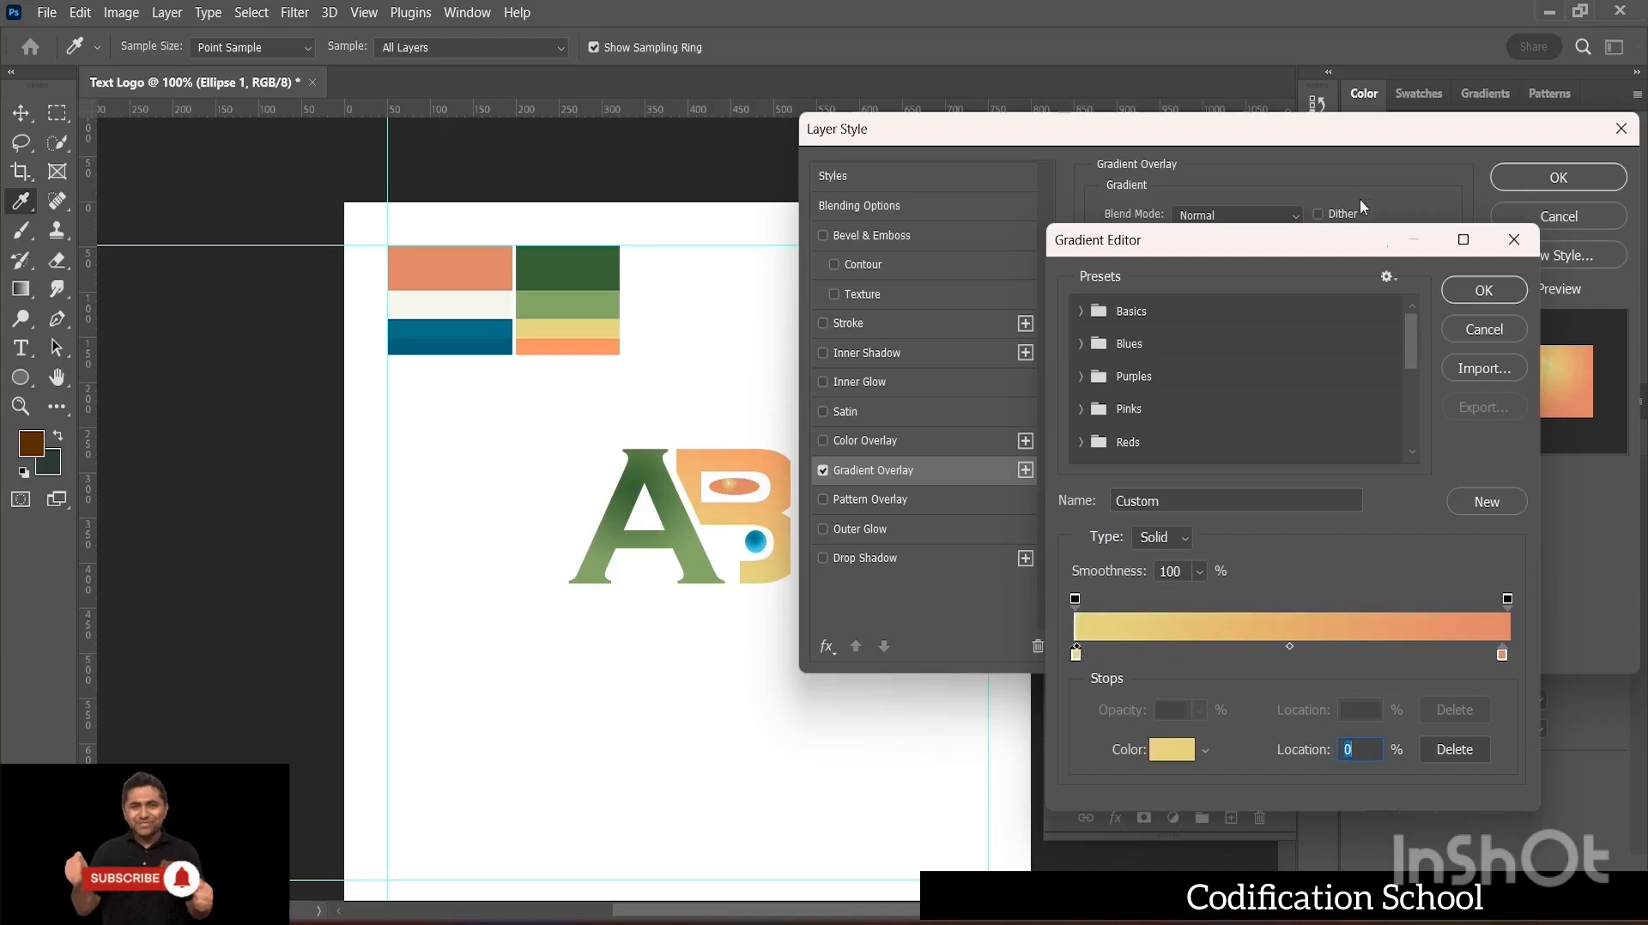
click(1494, 291)
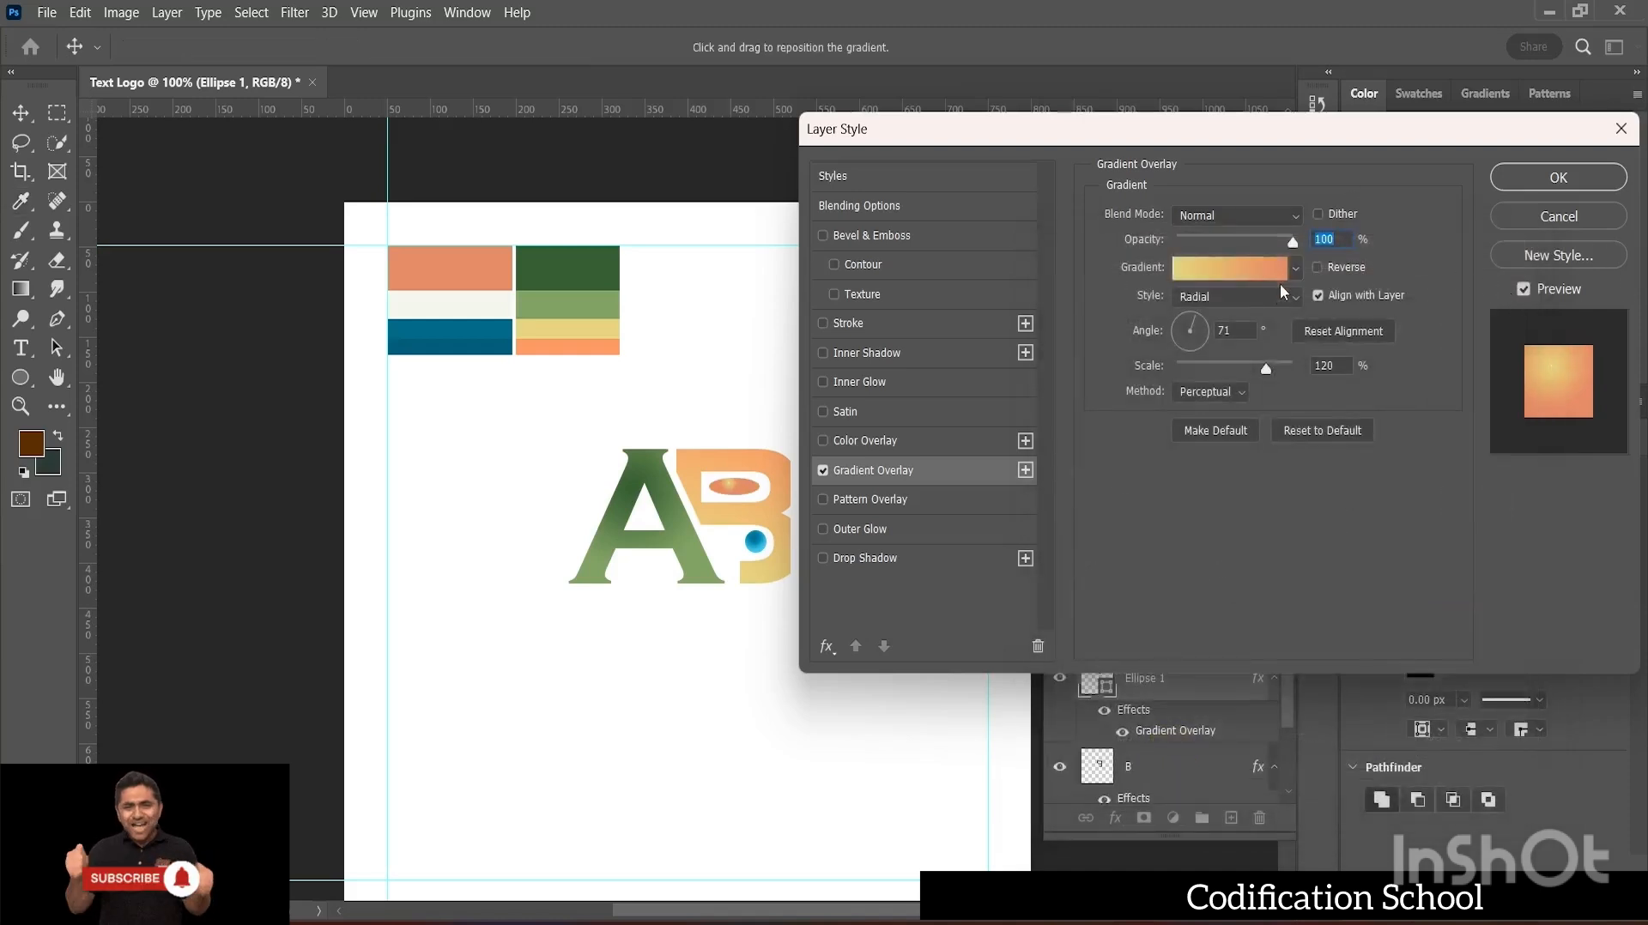
- Set the ellipse's gradient overlay angle to 90° and its scale to 132%
click(1239, 332)
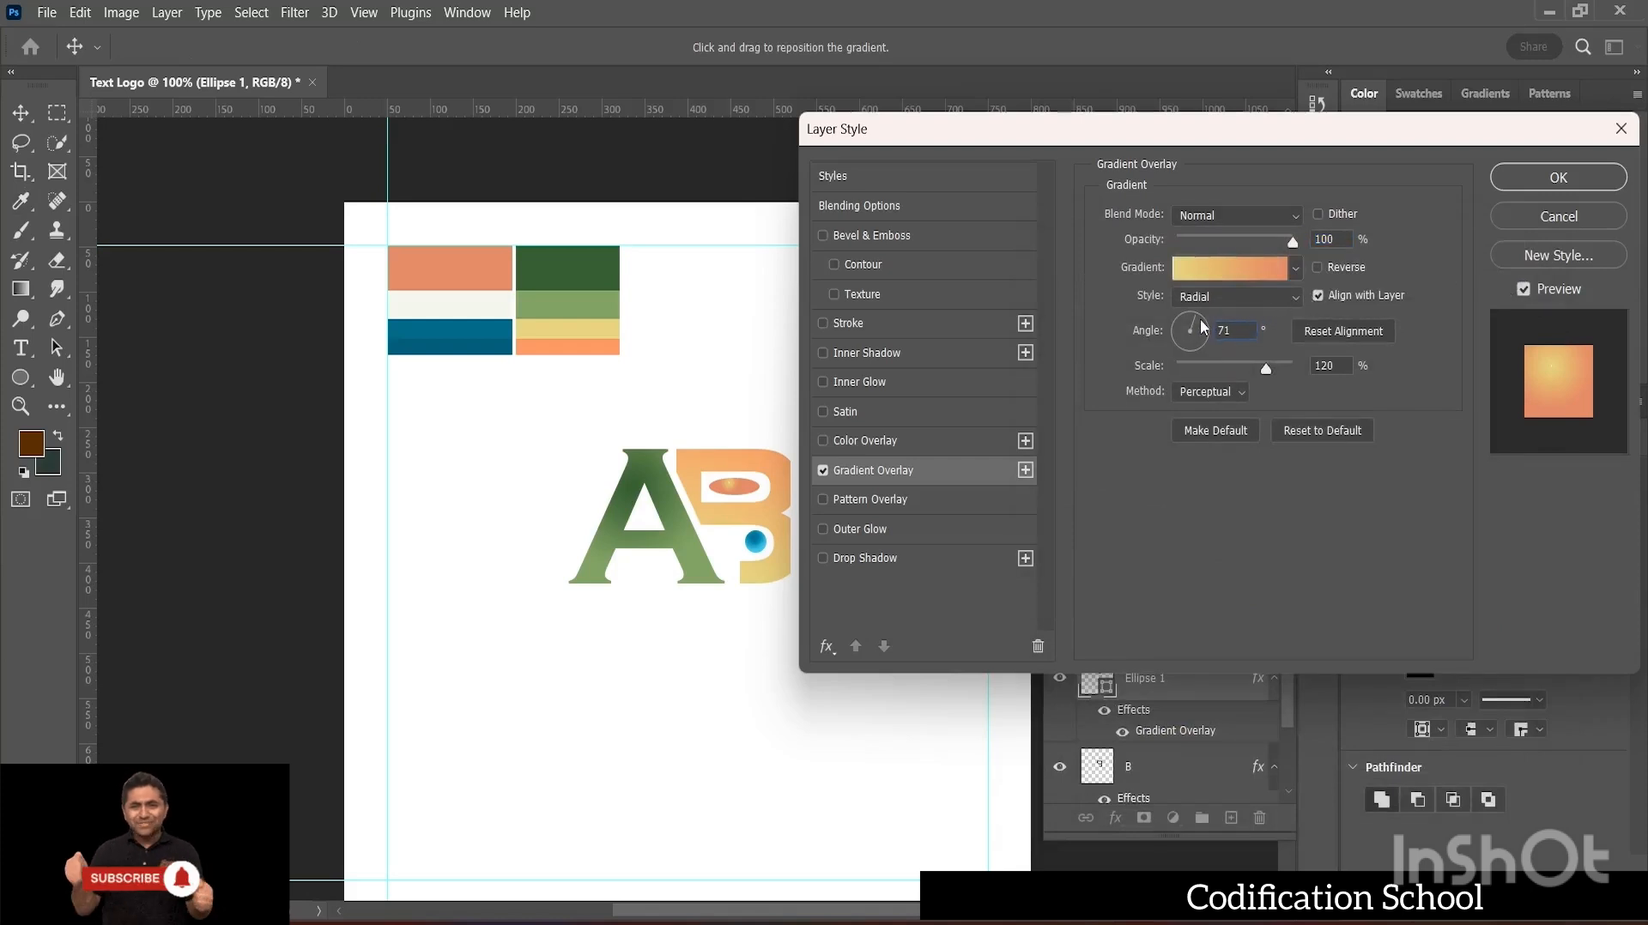
drag(1182, 311, 1171, 309)
mouse_move(1266, 369)
mouse_down()
mouse_move(1193, 360)
mouse_move(1280, 372)
mouse_up()
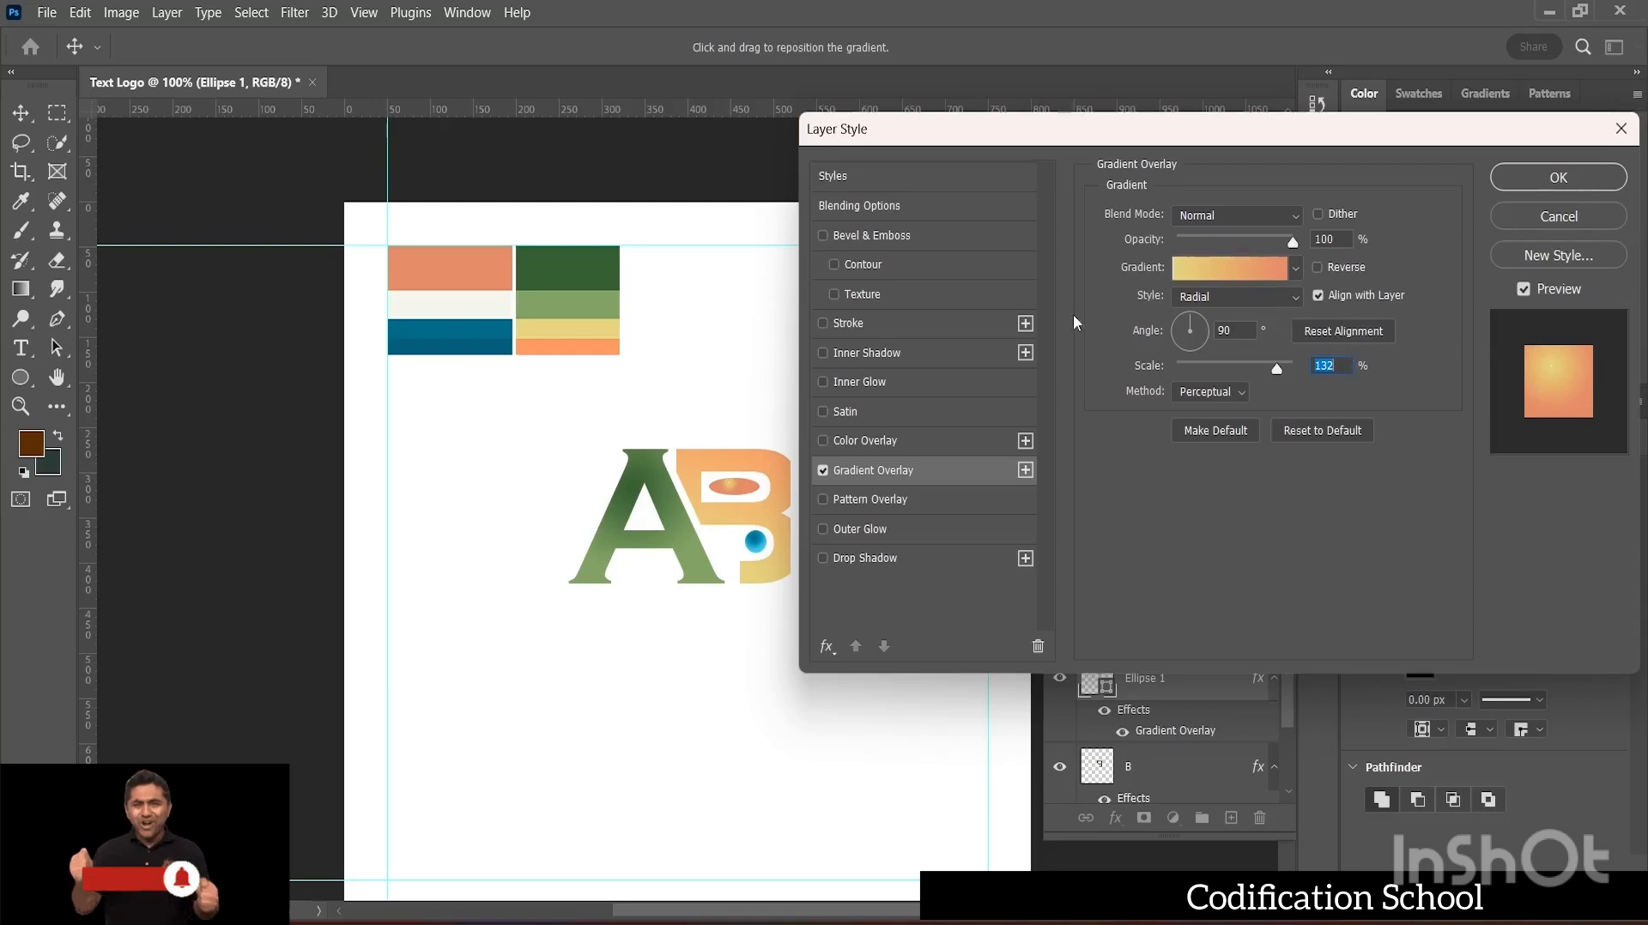
- Replace the ellipse's gradient overlay with a grey Color Overlay at 100% opacity and apply the layer style
click(873, 440)
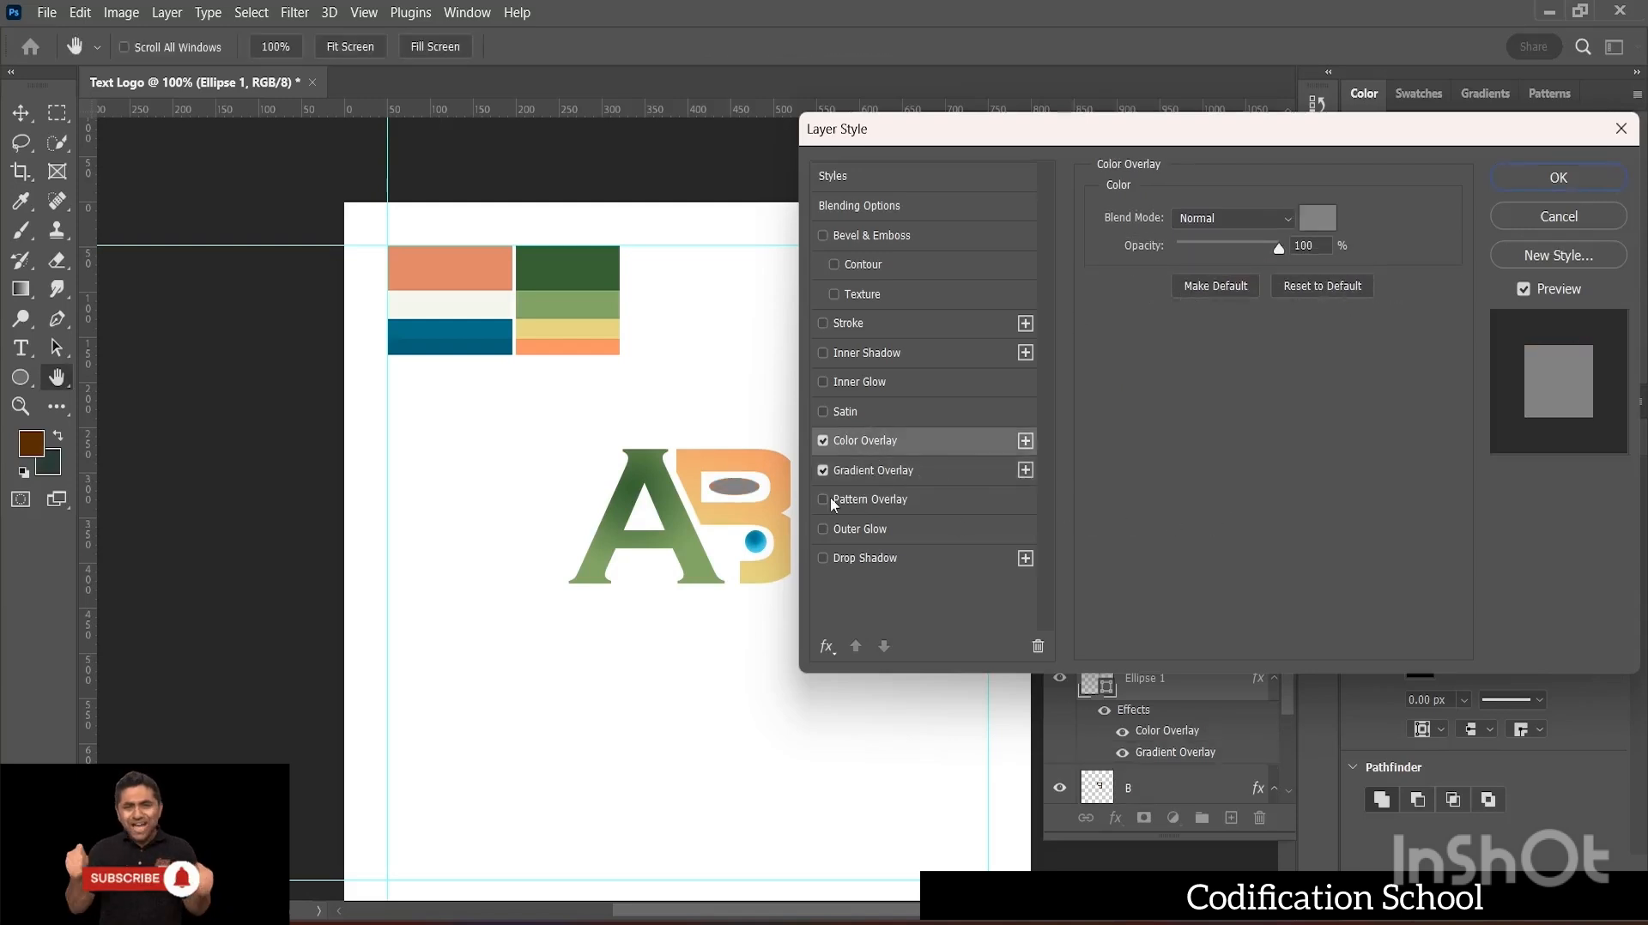
click(821, 470)
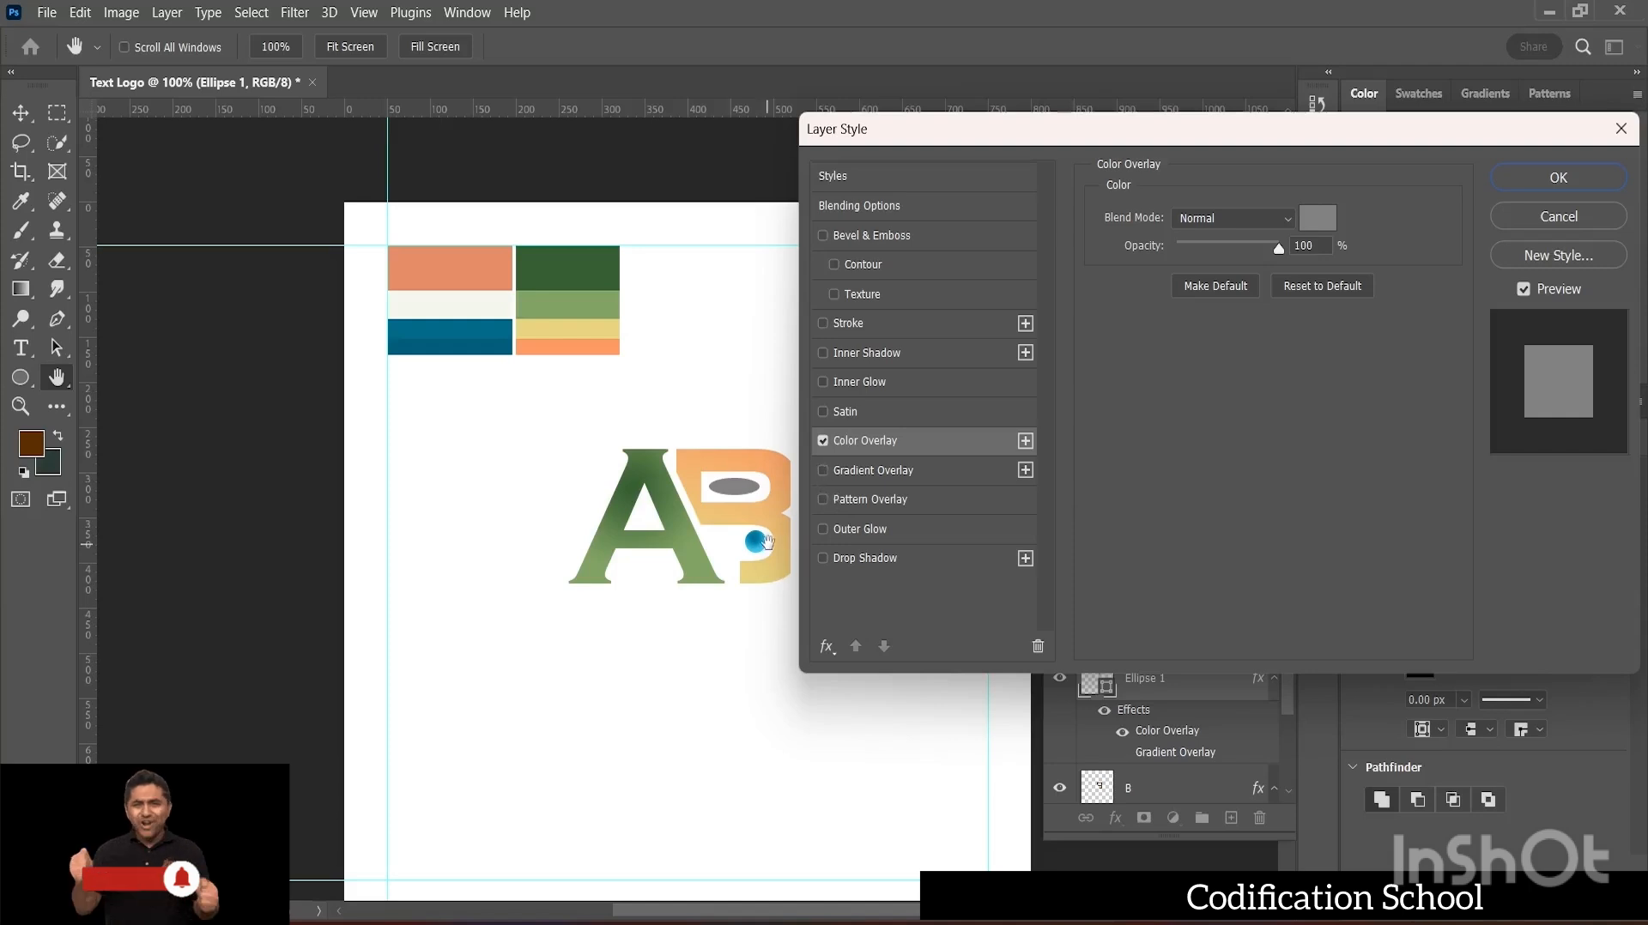
click(1528, 185)
- Change the fill of the small circle inside the B to the recently used light blue
click(762, 547)
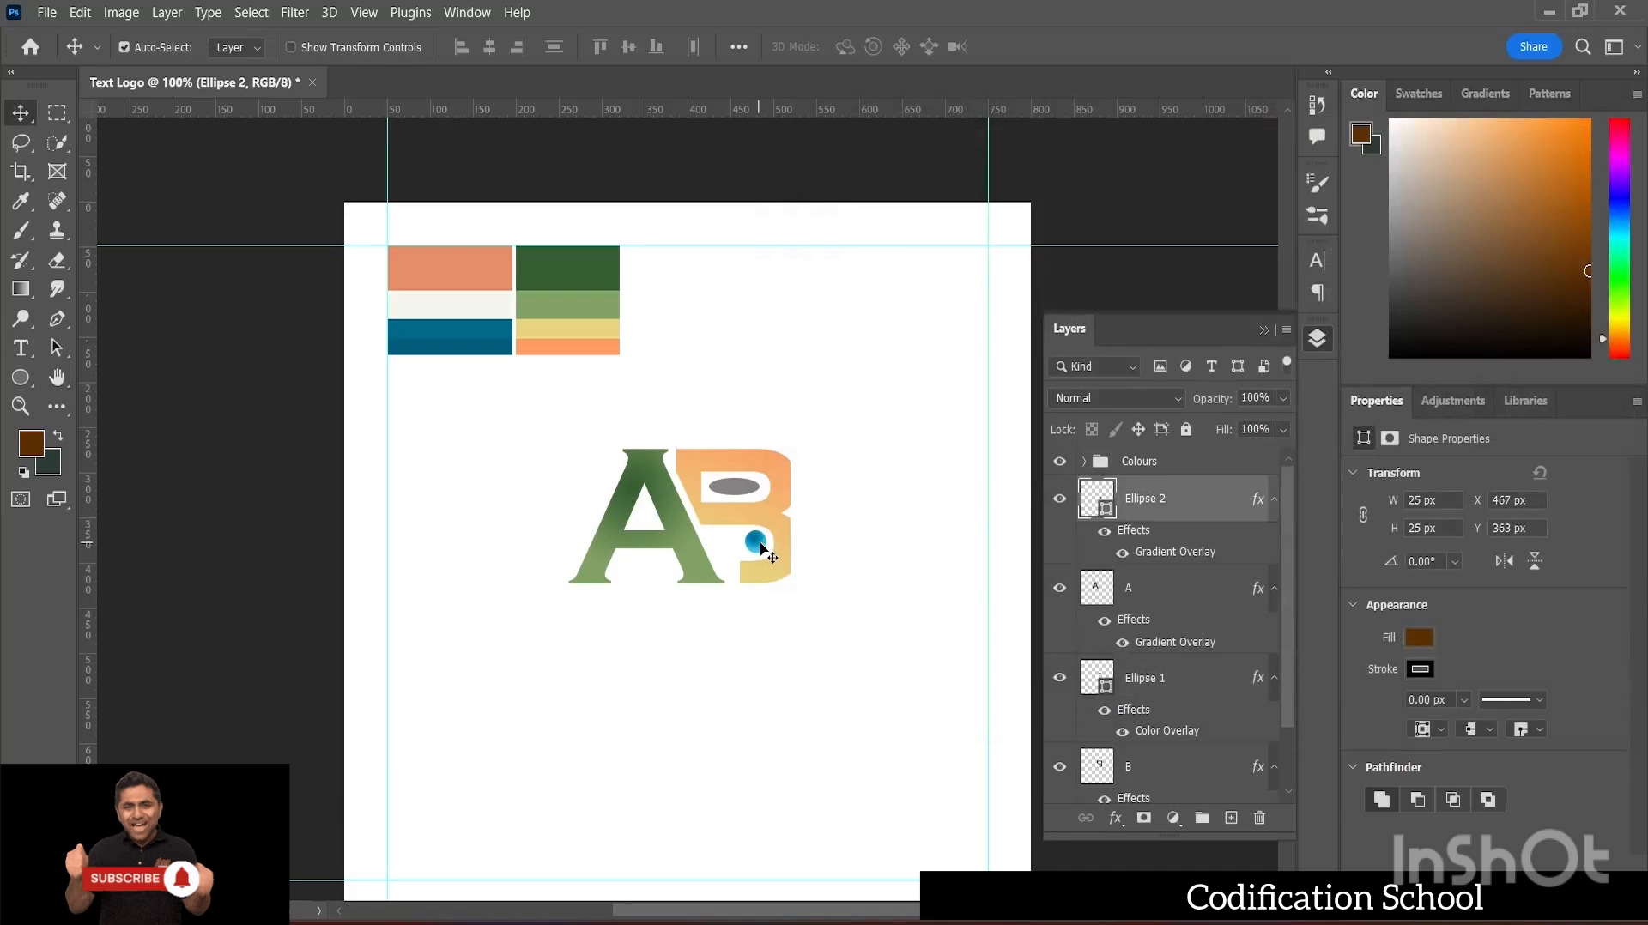
click(1419, 637)
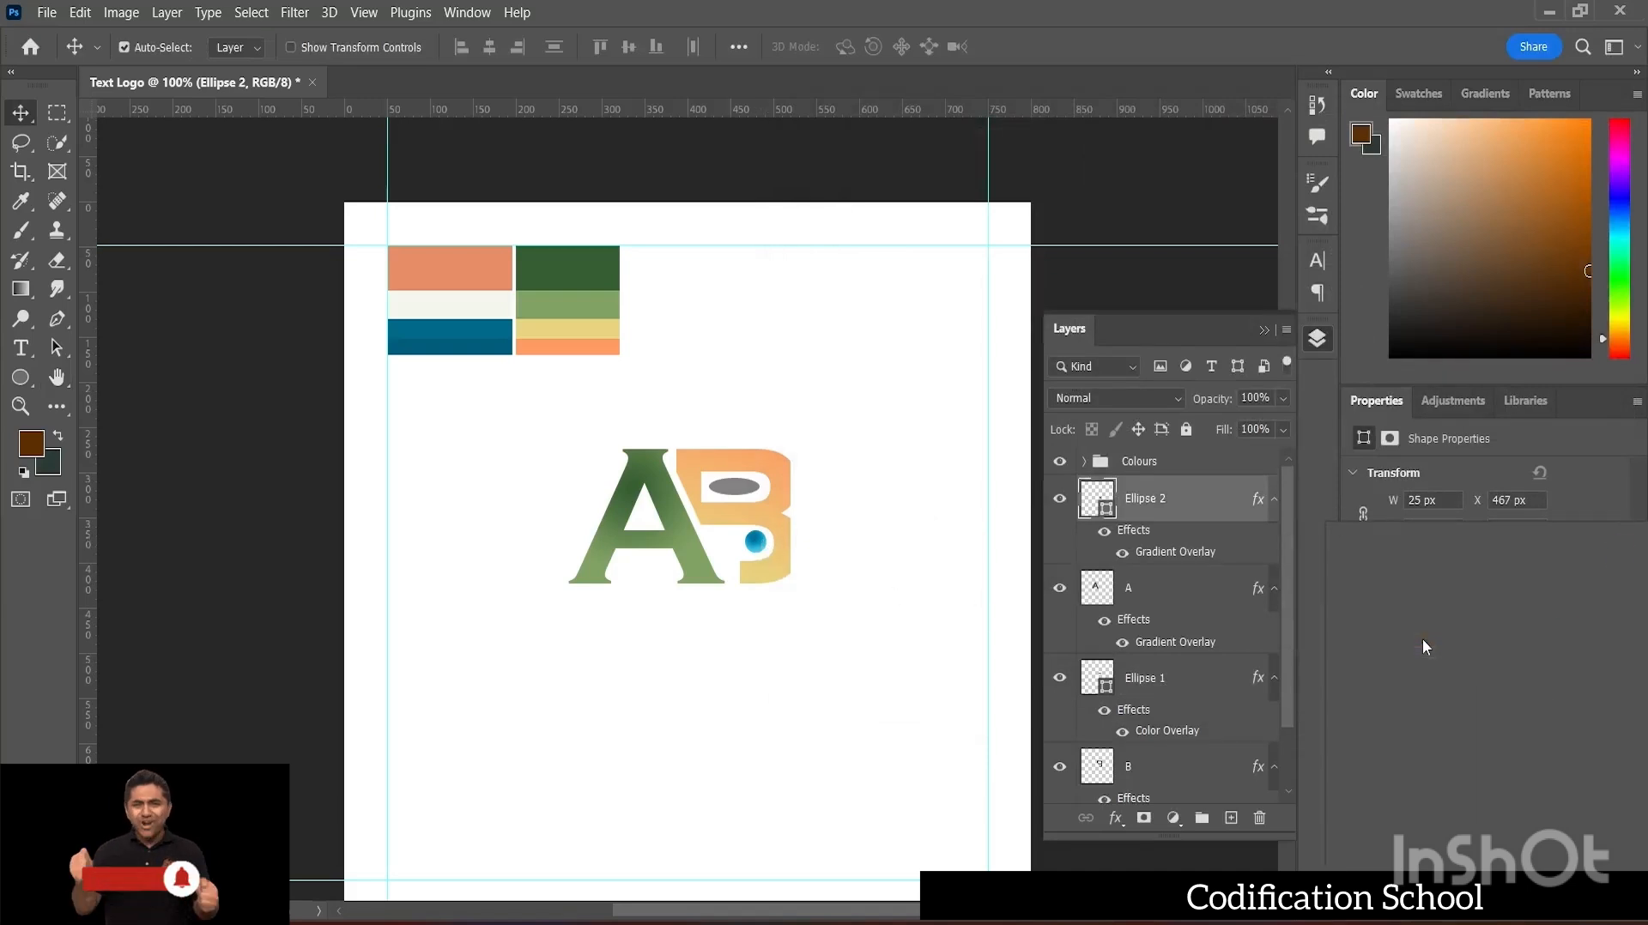
click(1391, 630)
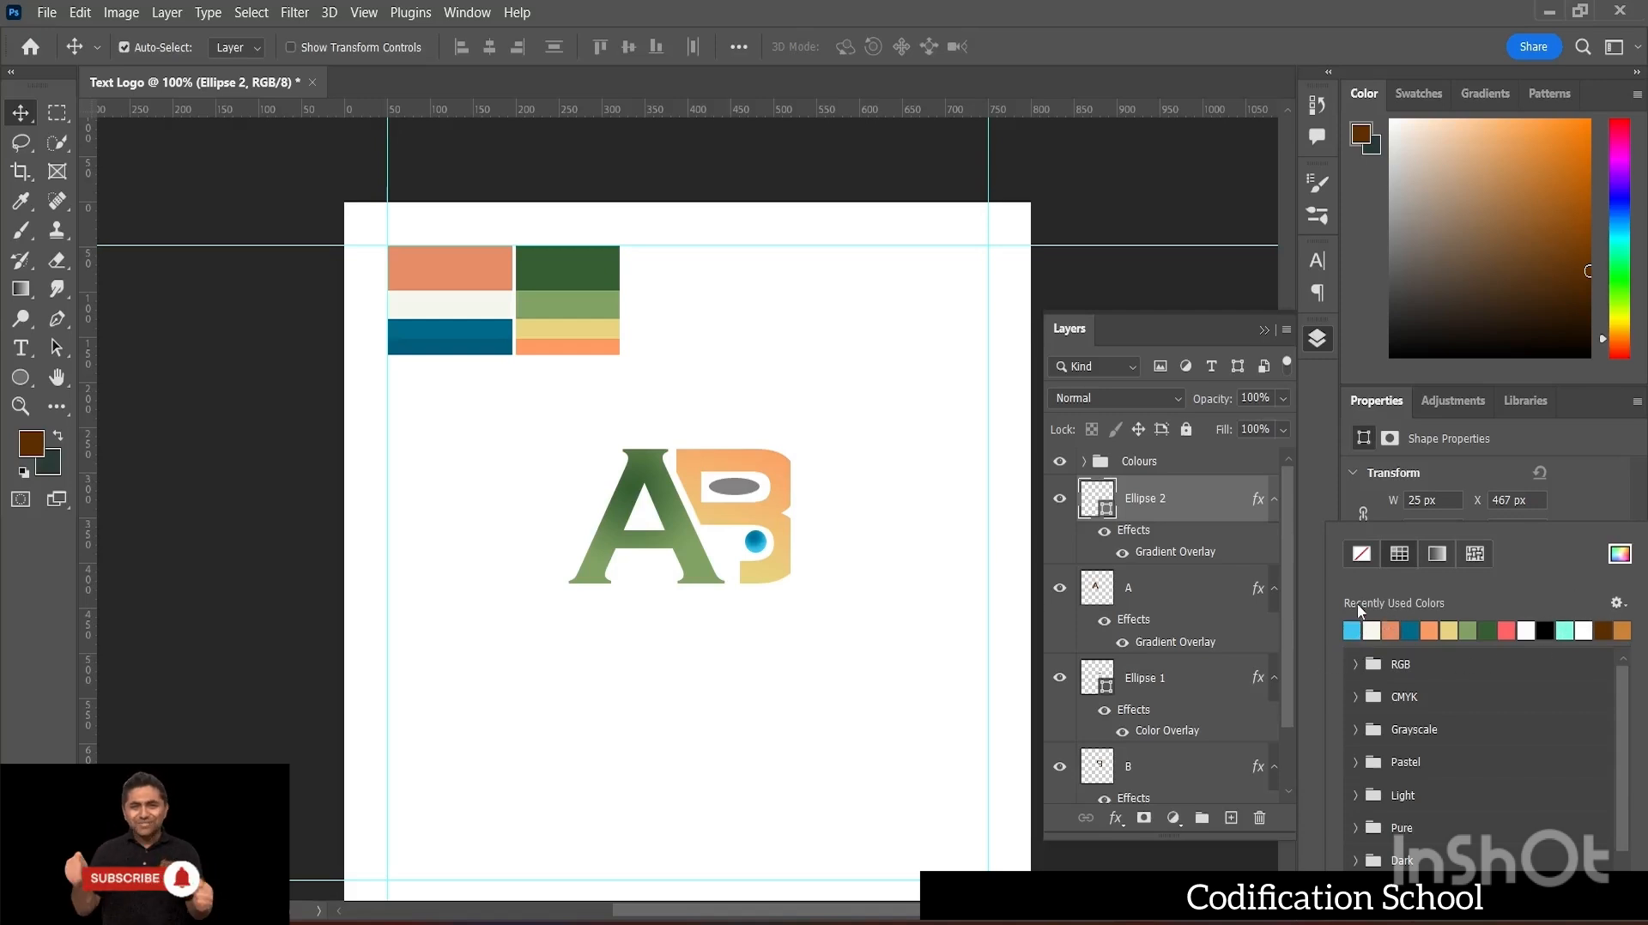
click(1582, 469)
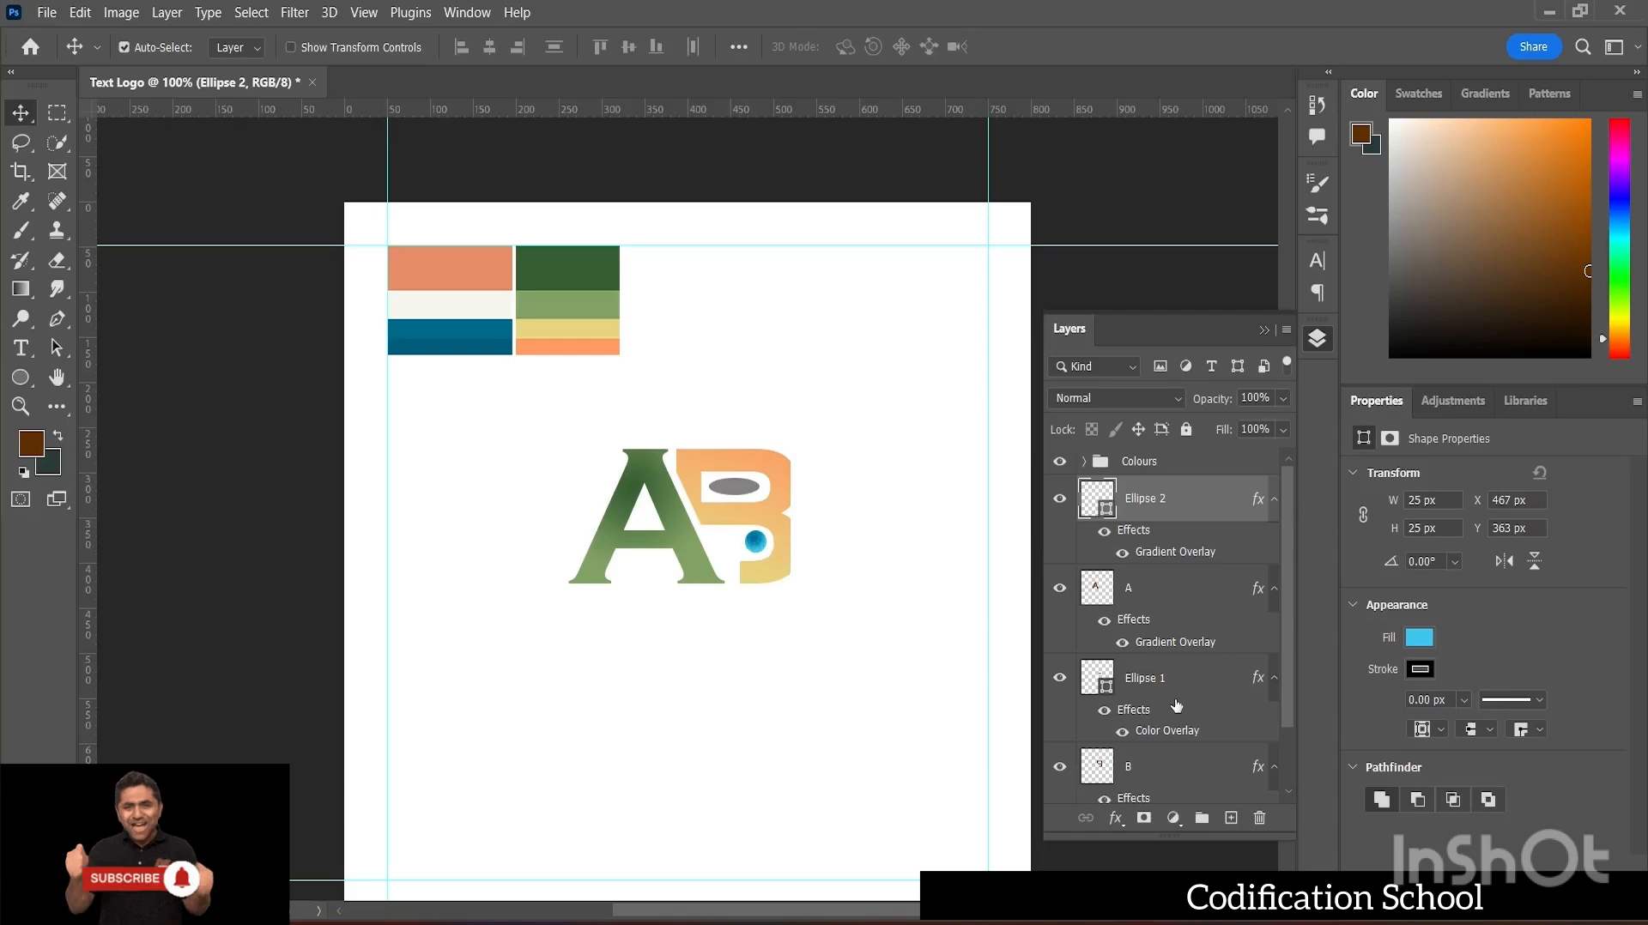
double_click(1181, 500)
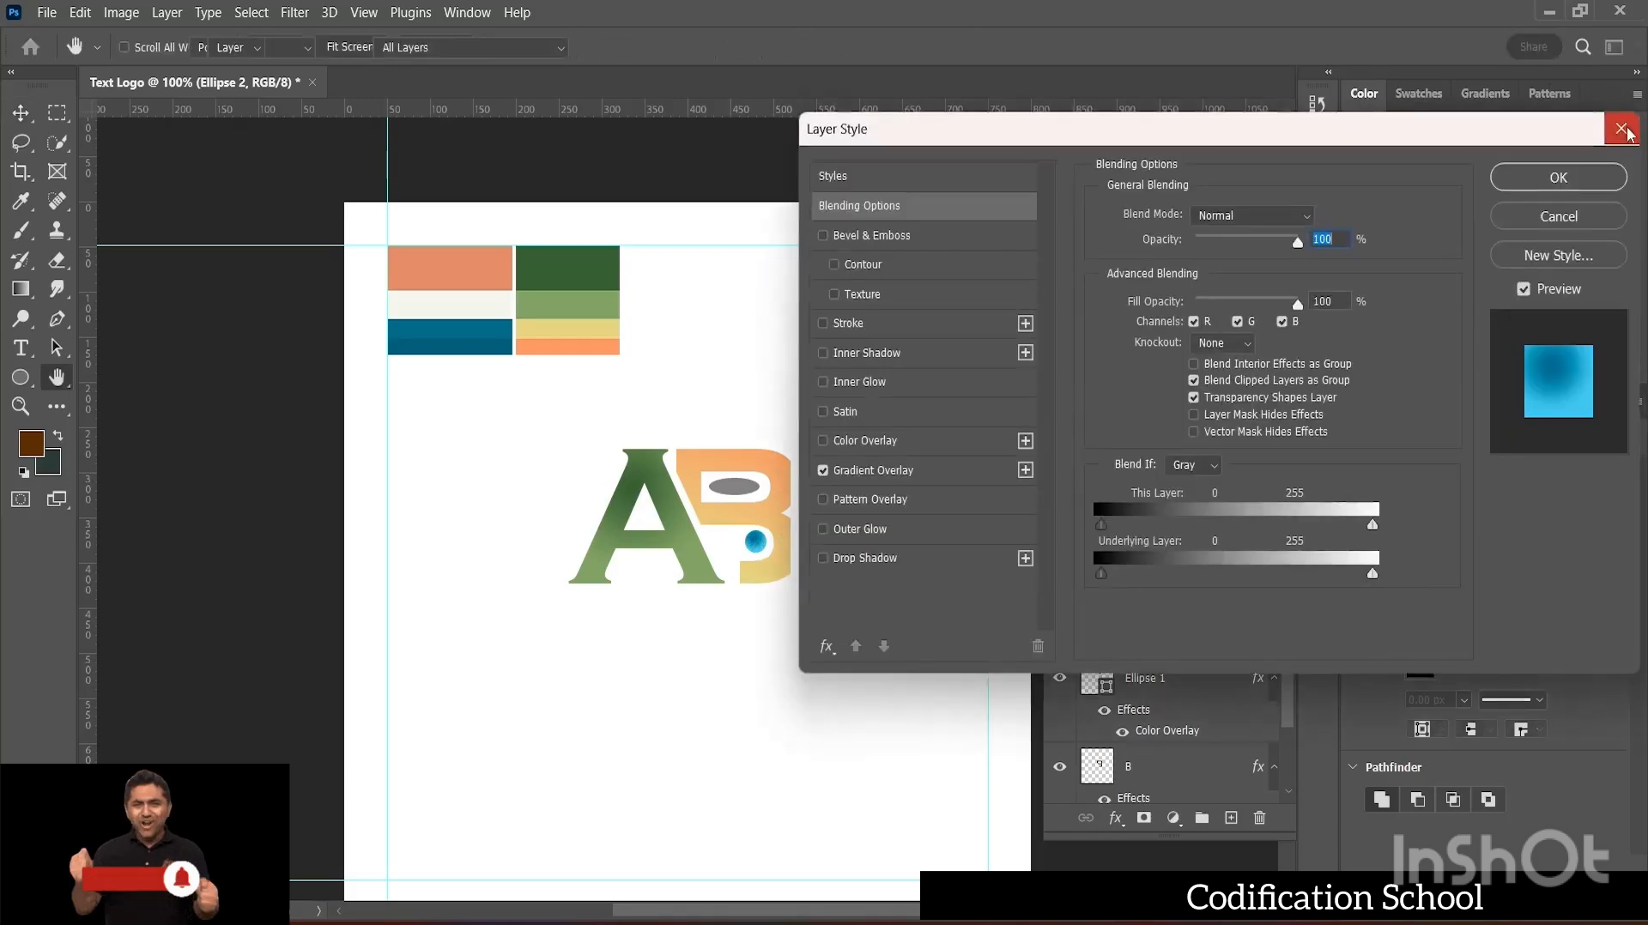
click(1622, 129)
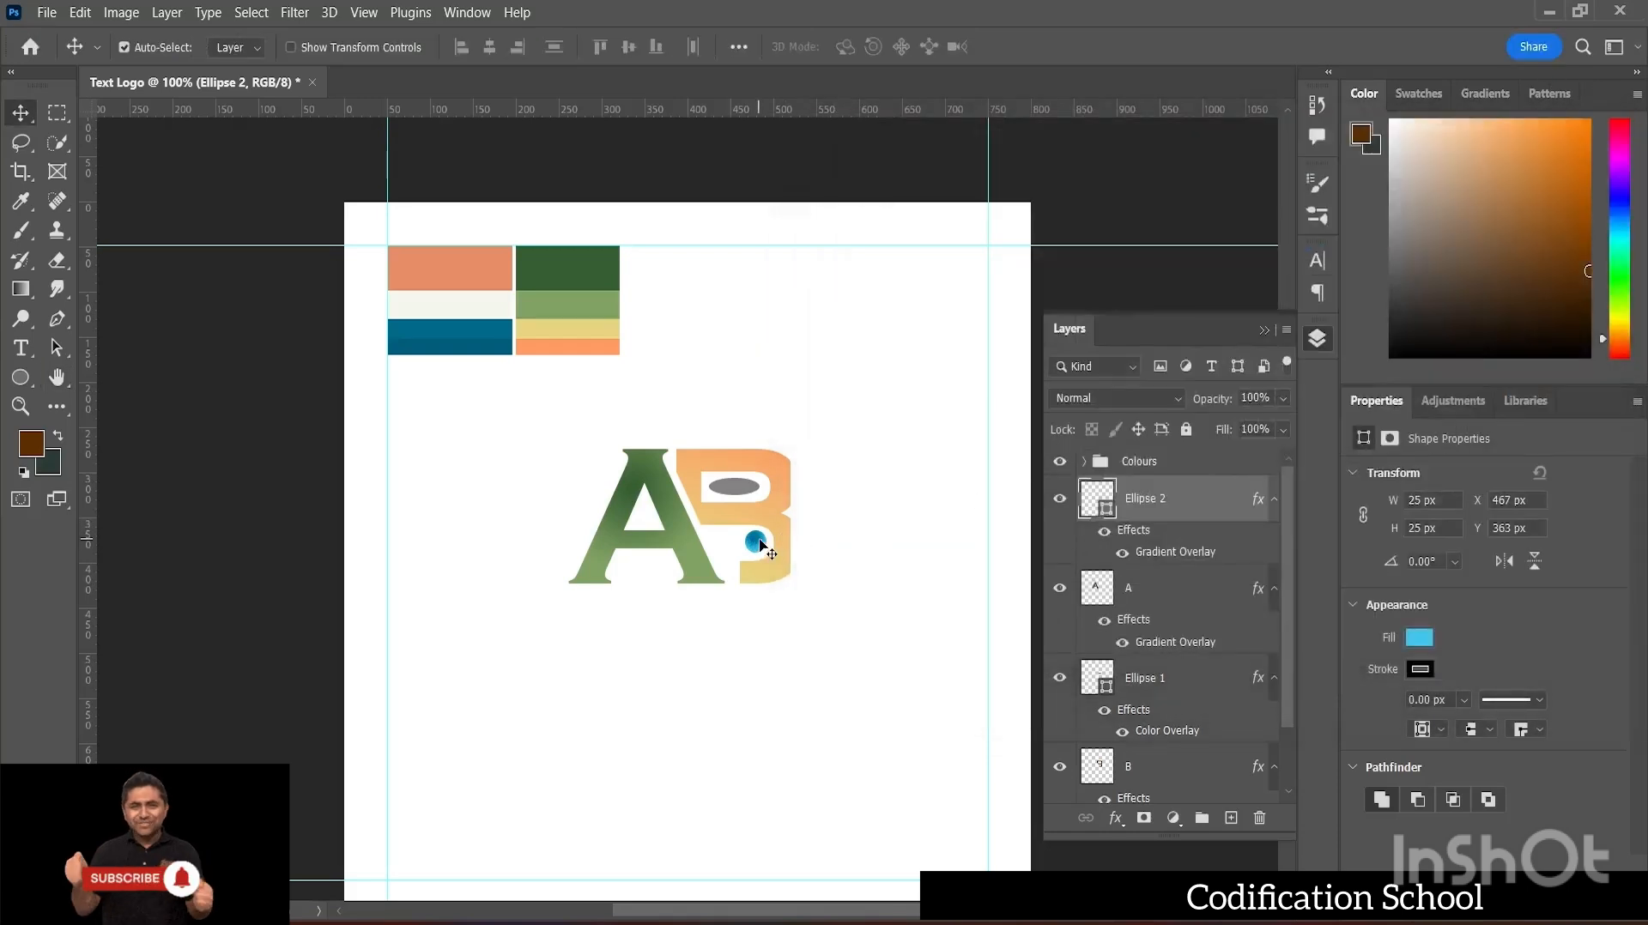
click(736, 488)
click(755, 541)
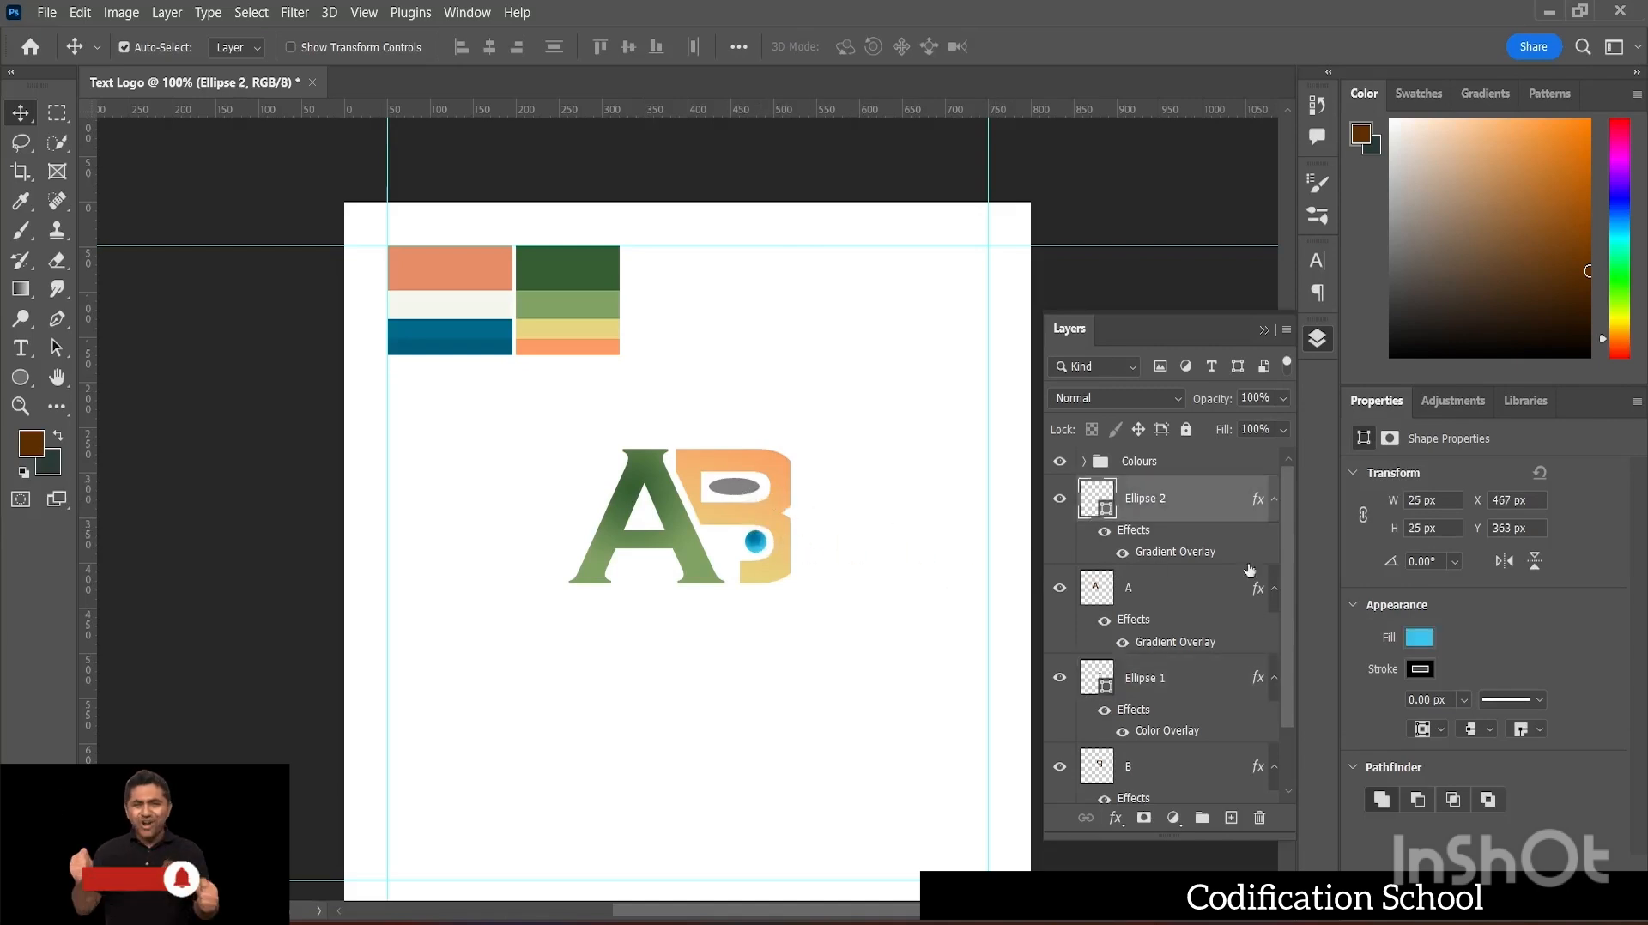
click(1421, 638)
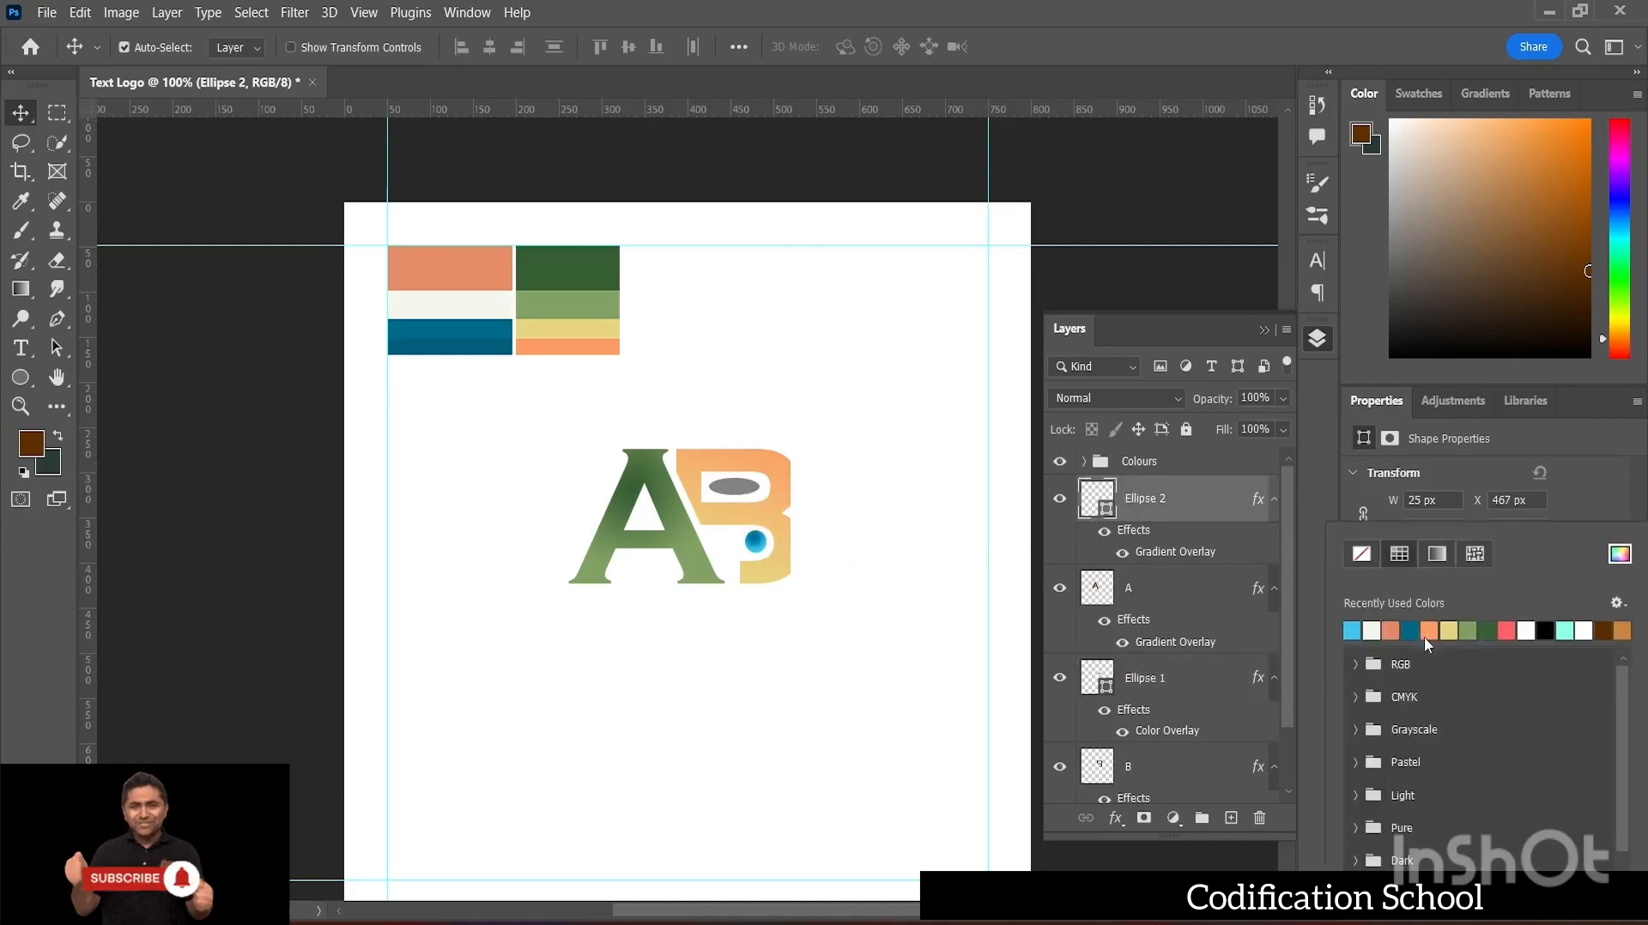
click(1186, 652)
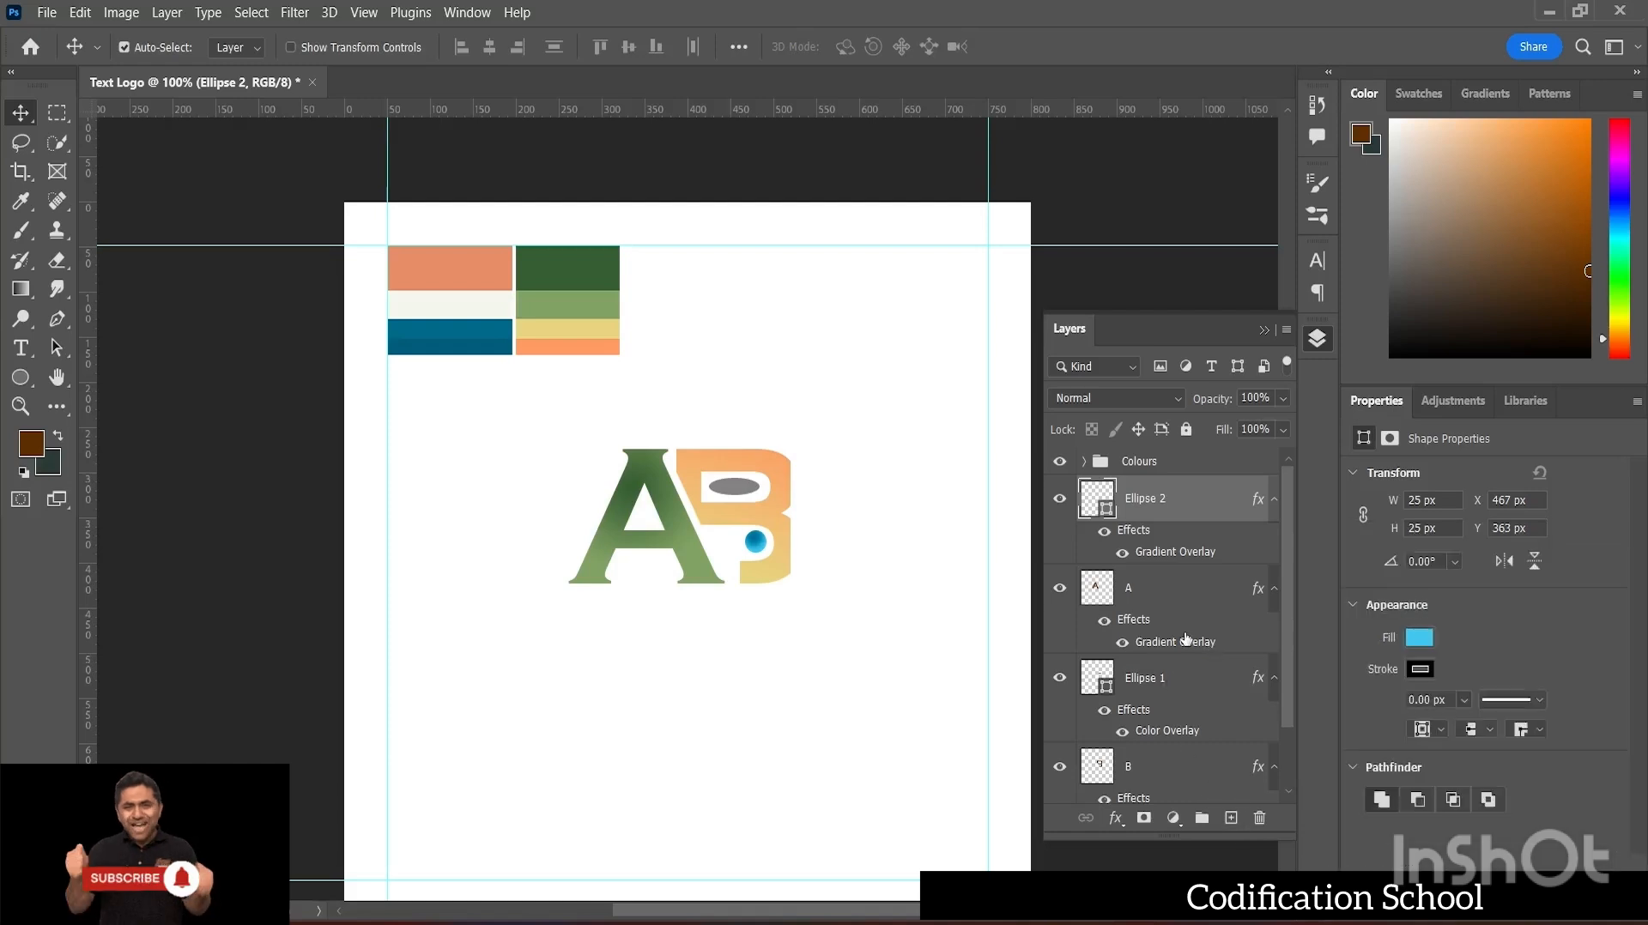
click(1186, 656)
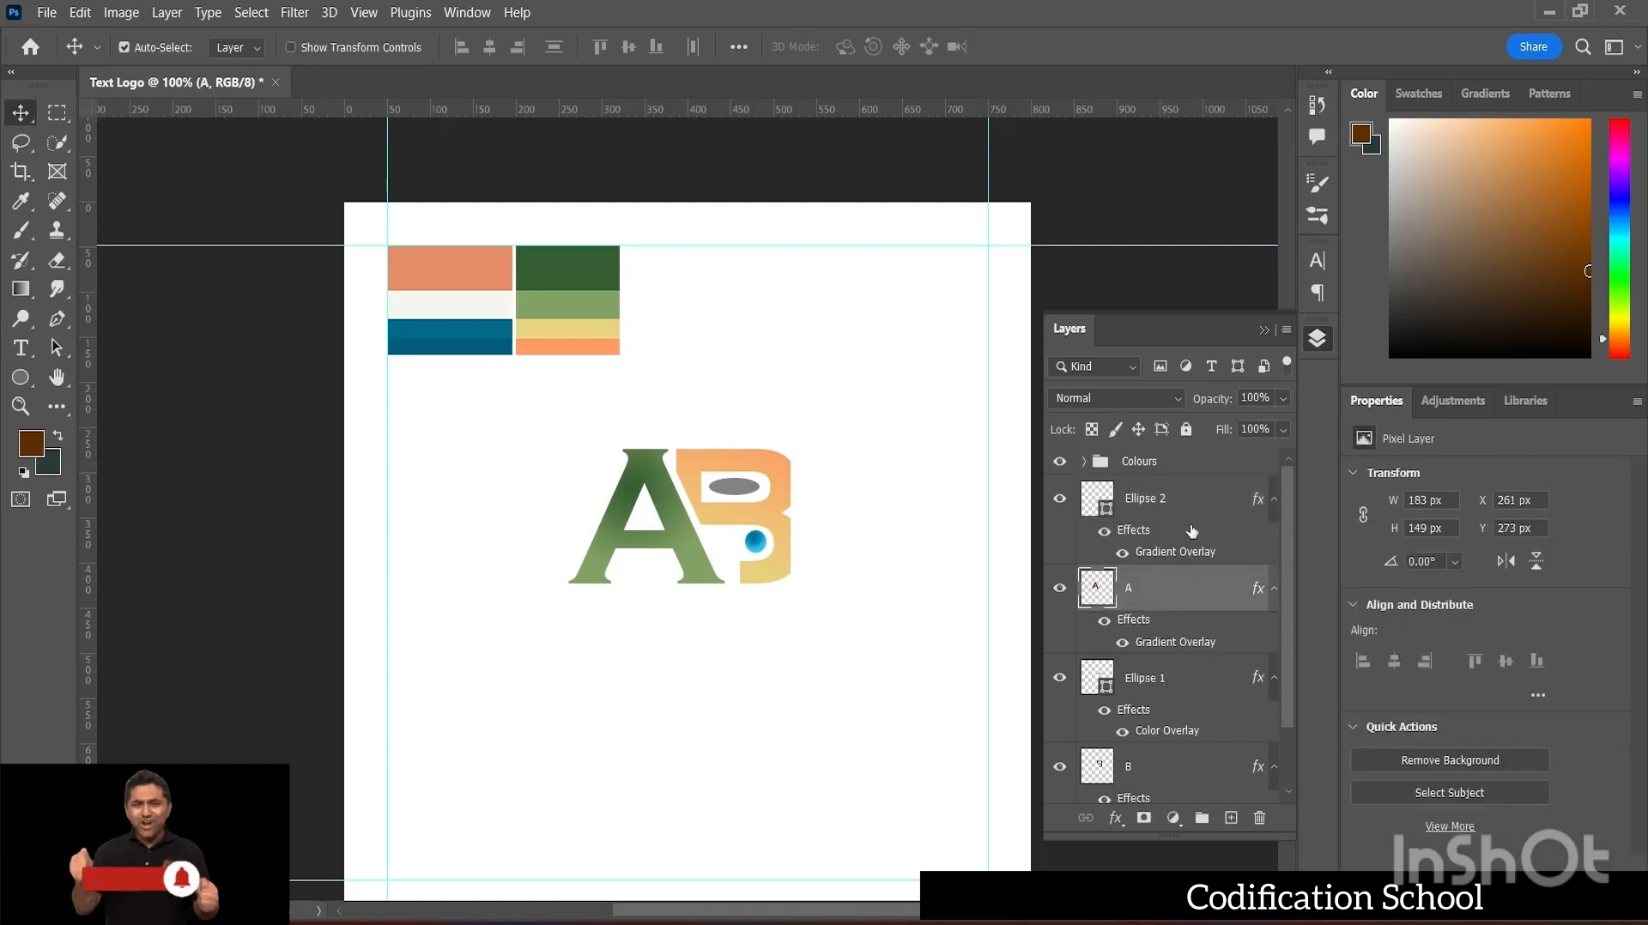
- Replace the small circle's gradient overlay with a grey Color Overlay at 100% opacity and apply the layer style
click(1192, 558)
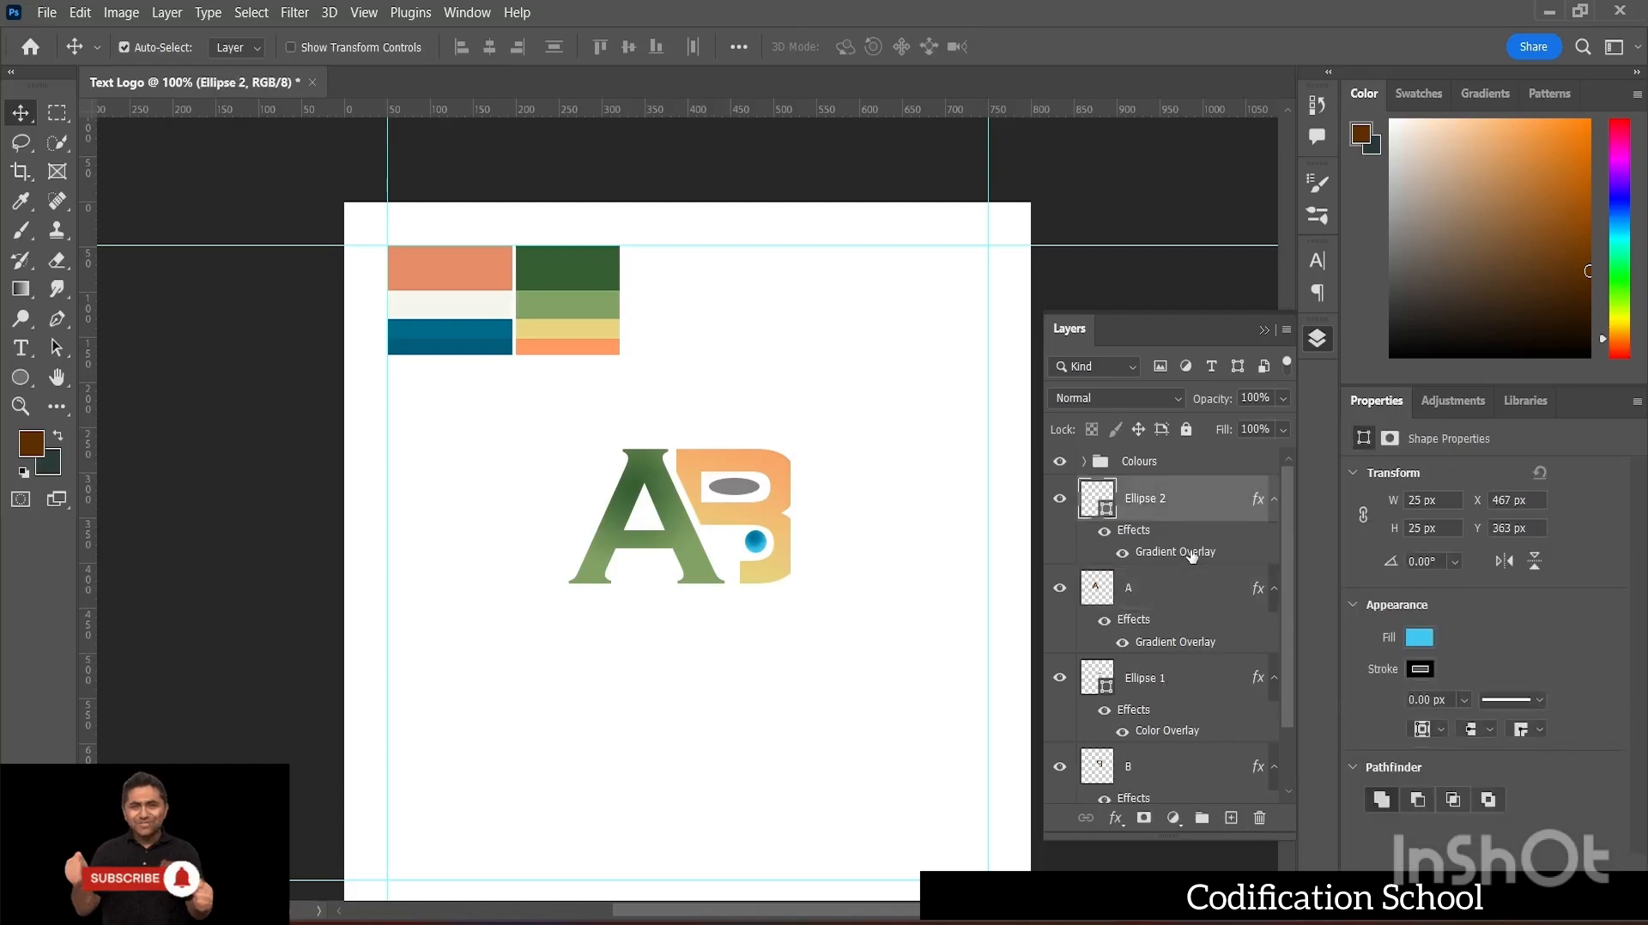
double_click(1192, 558)
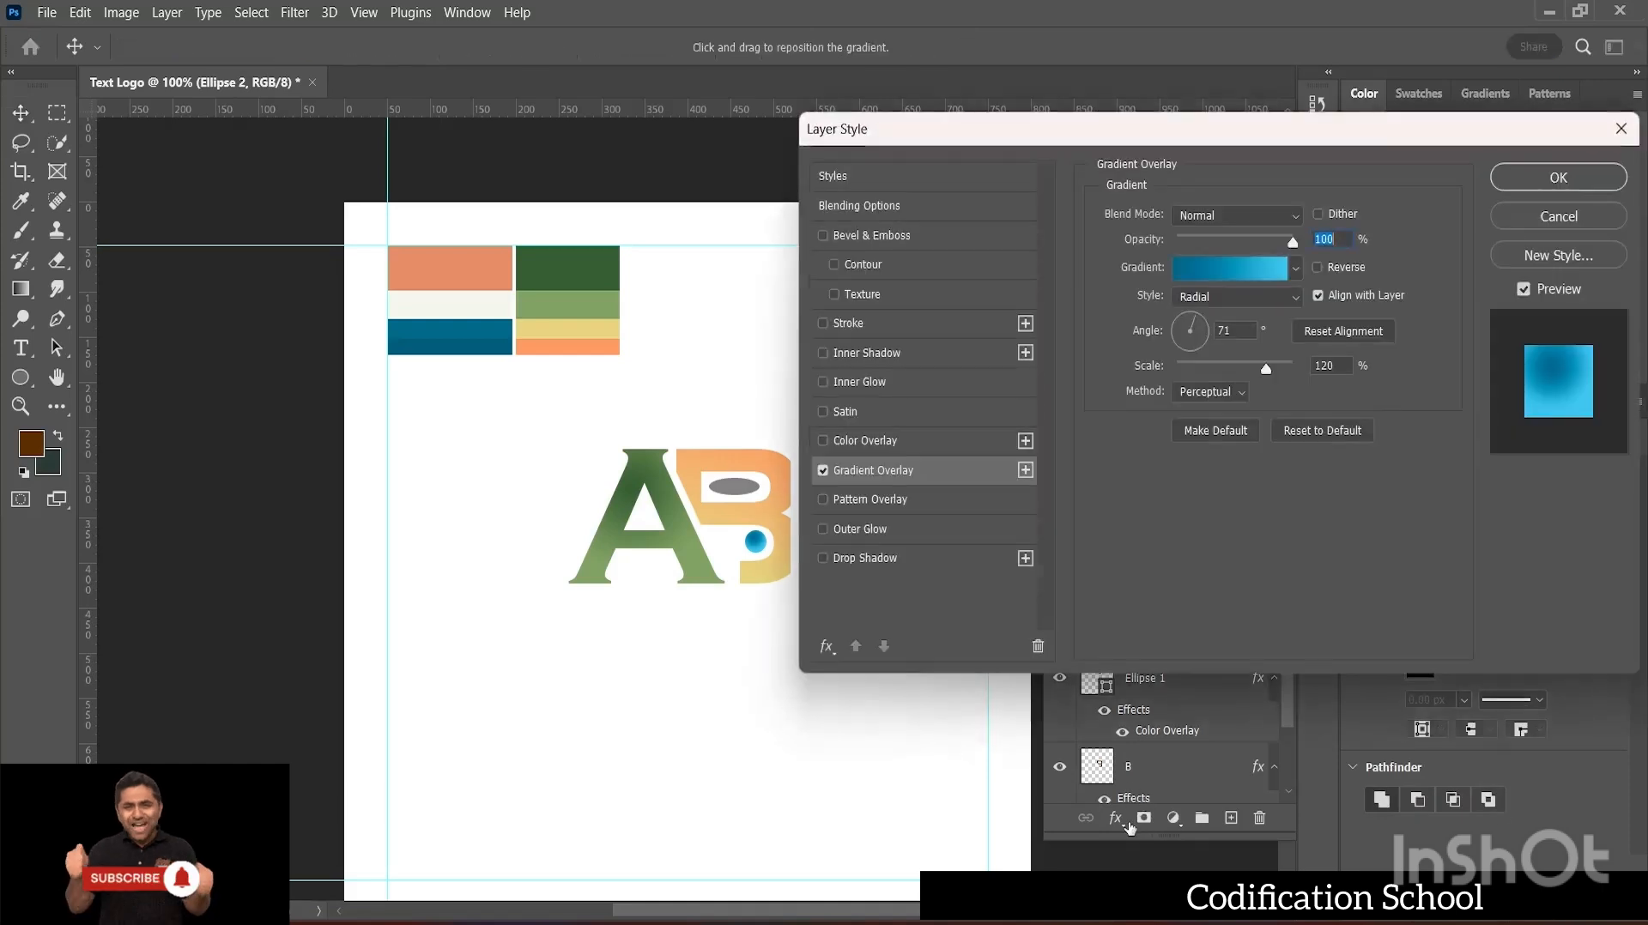
click(823, 471)
click(822, 441)
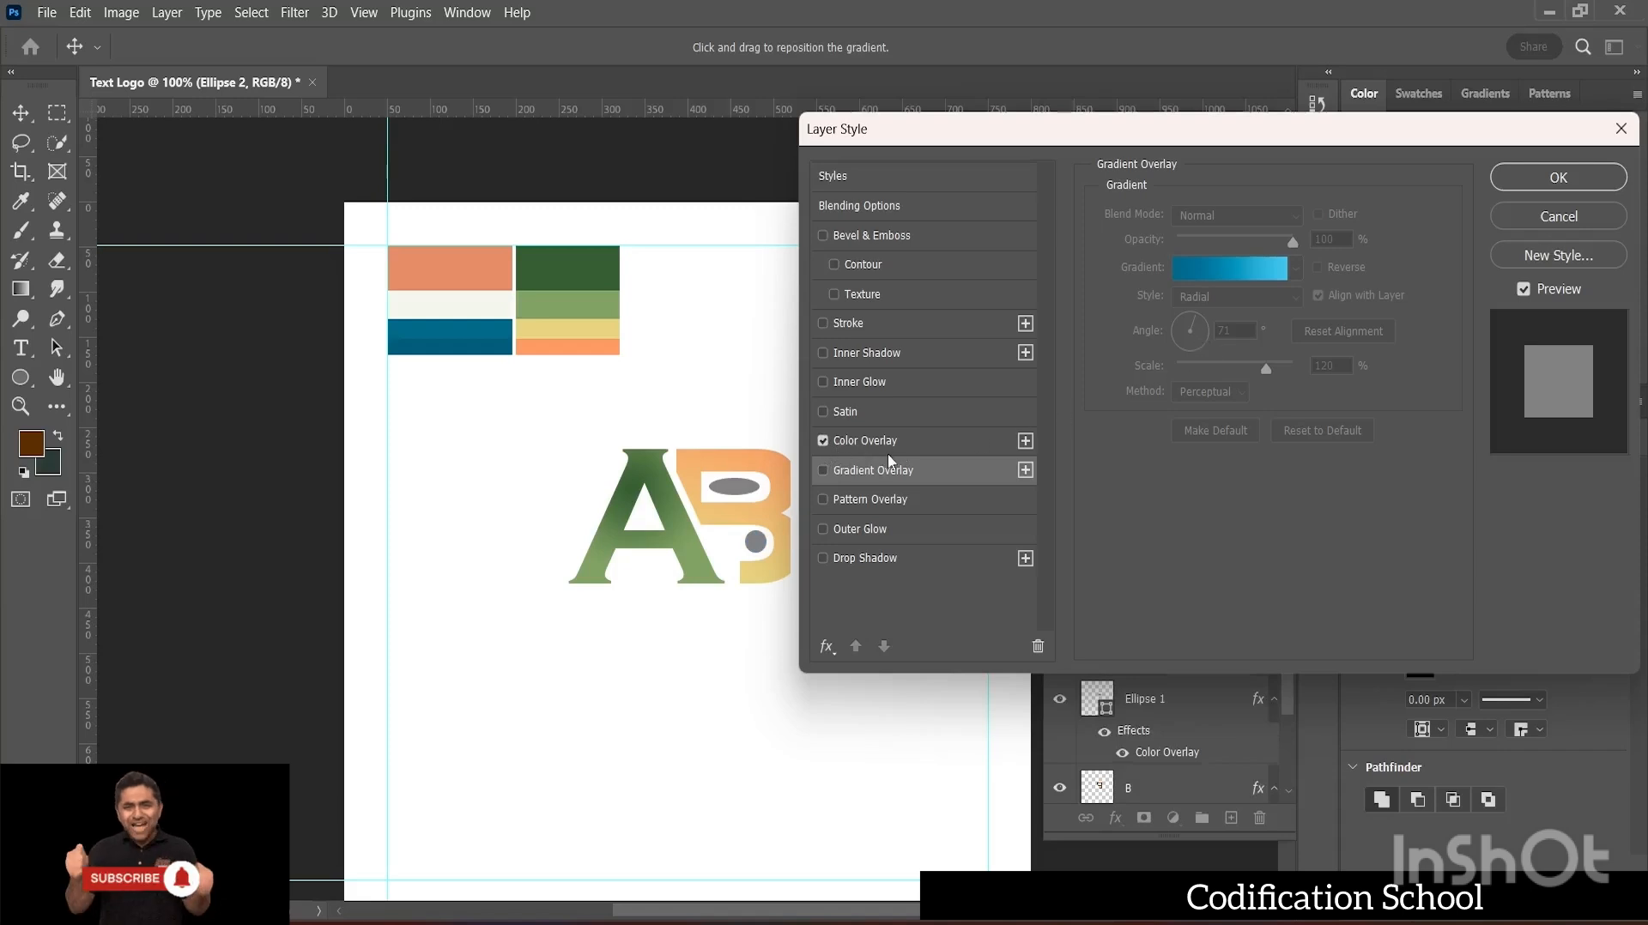
click(875, 435)
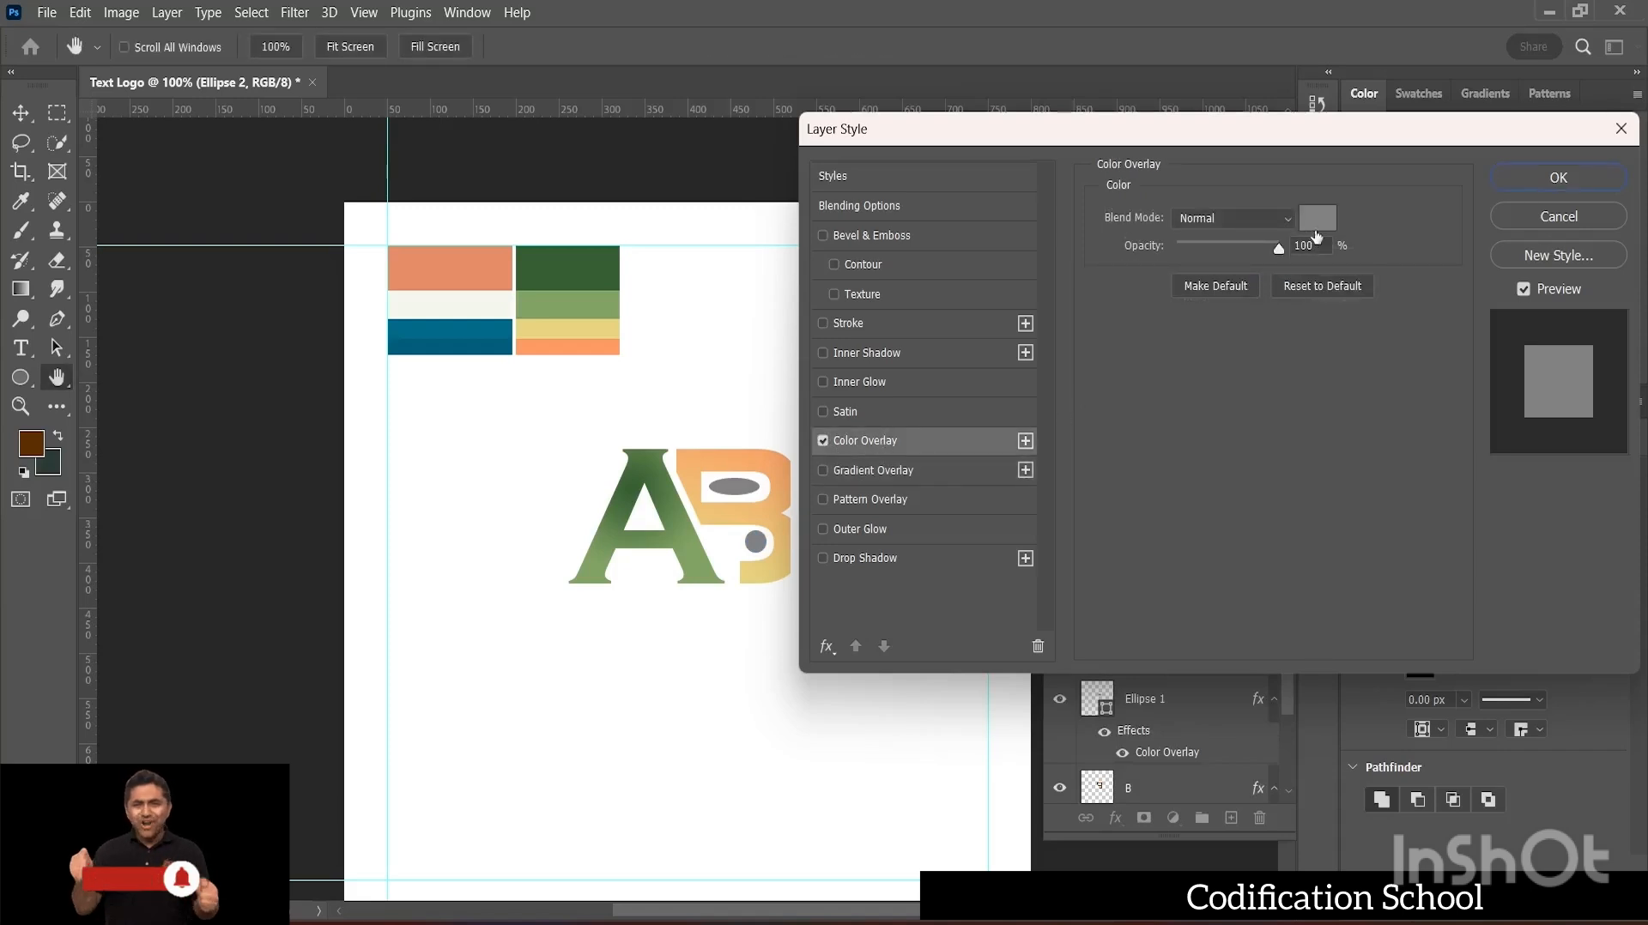
click(1559, 178)
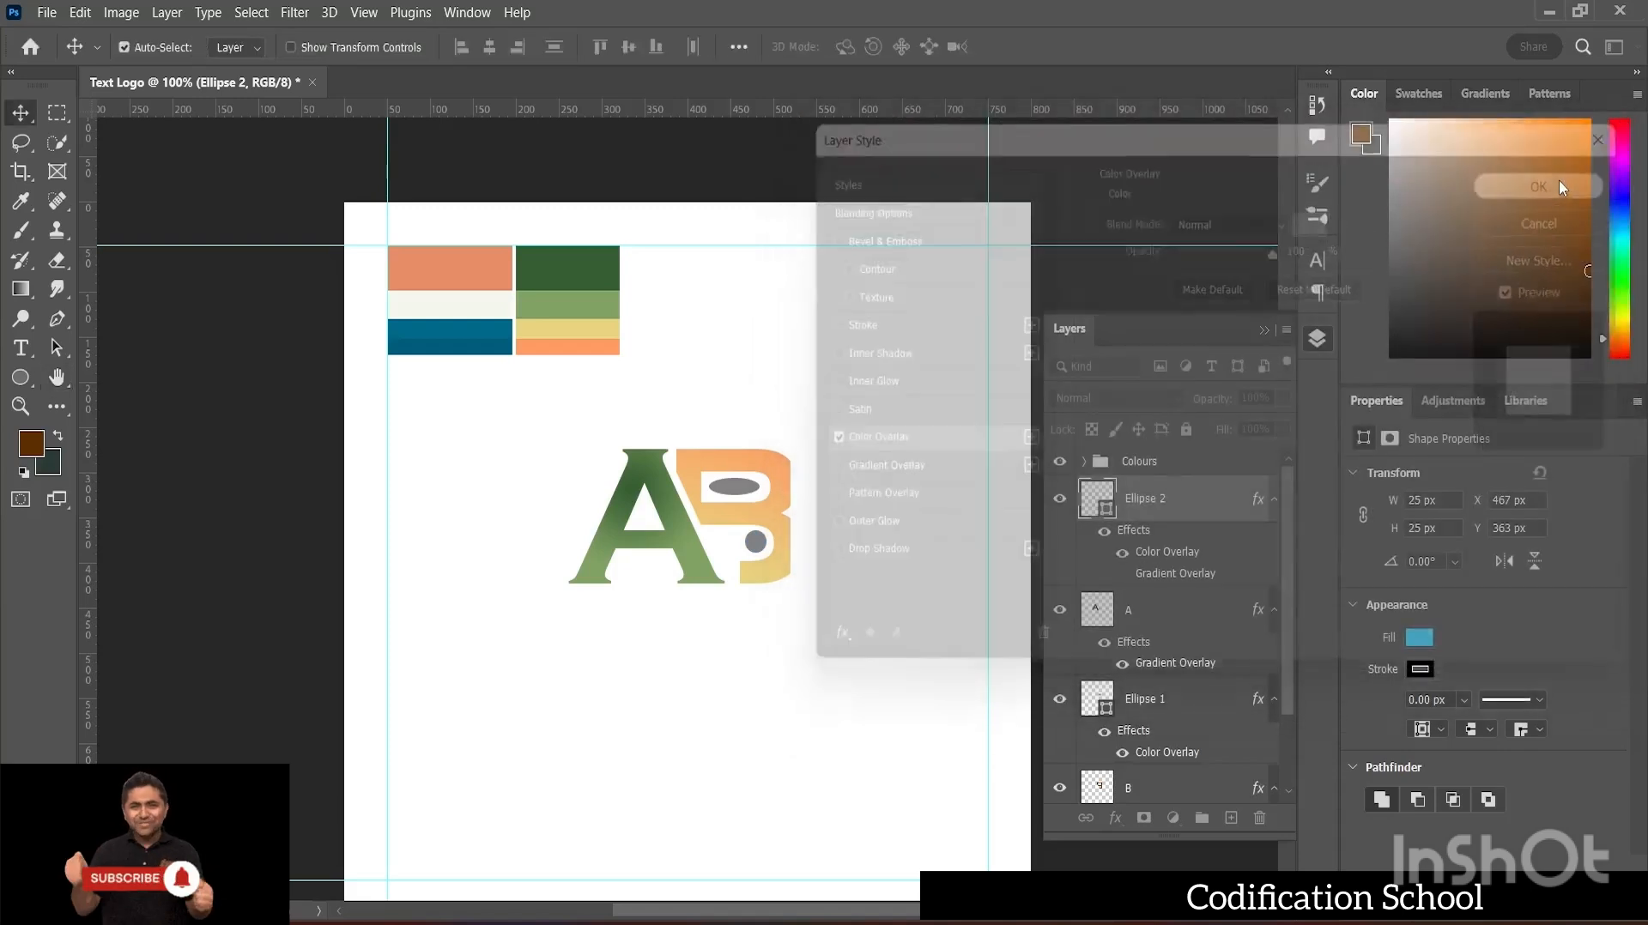
- Change the fill of the small circle inside the B to the recently used dark blue
click(1419, 639)
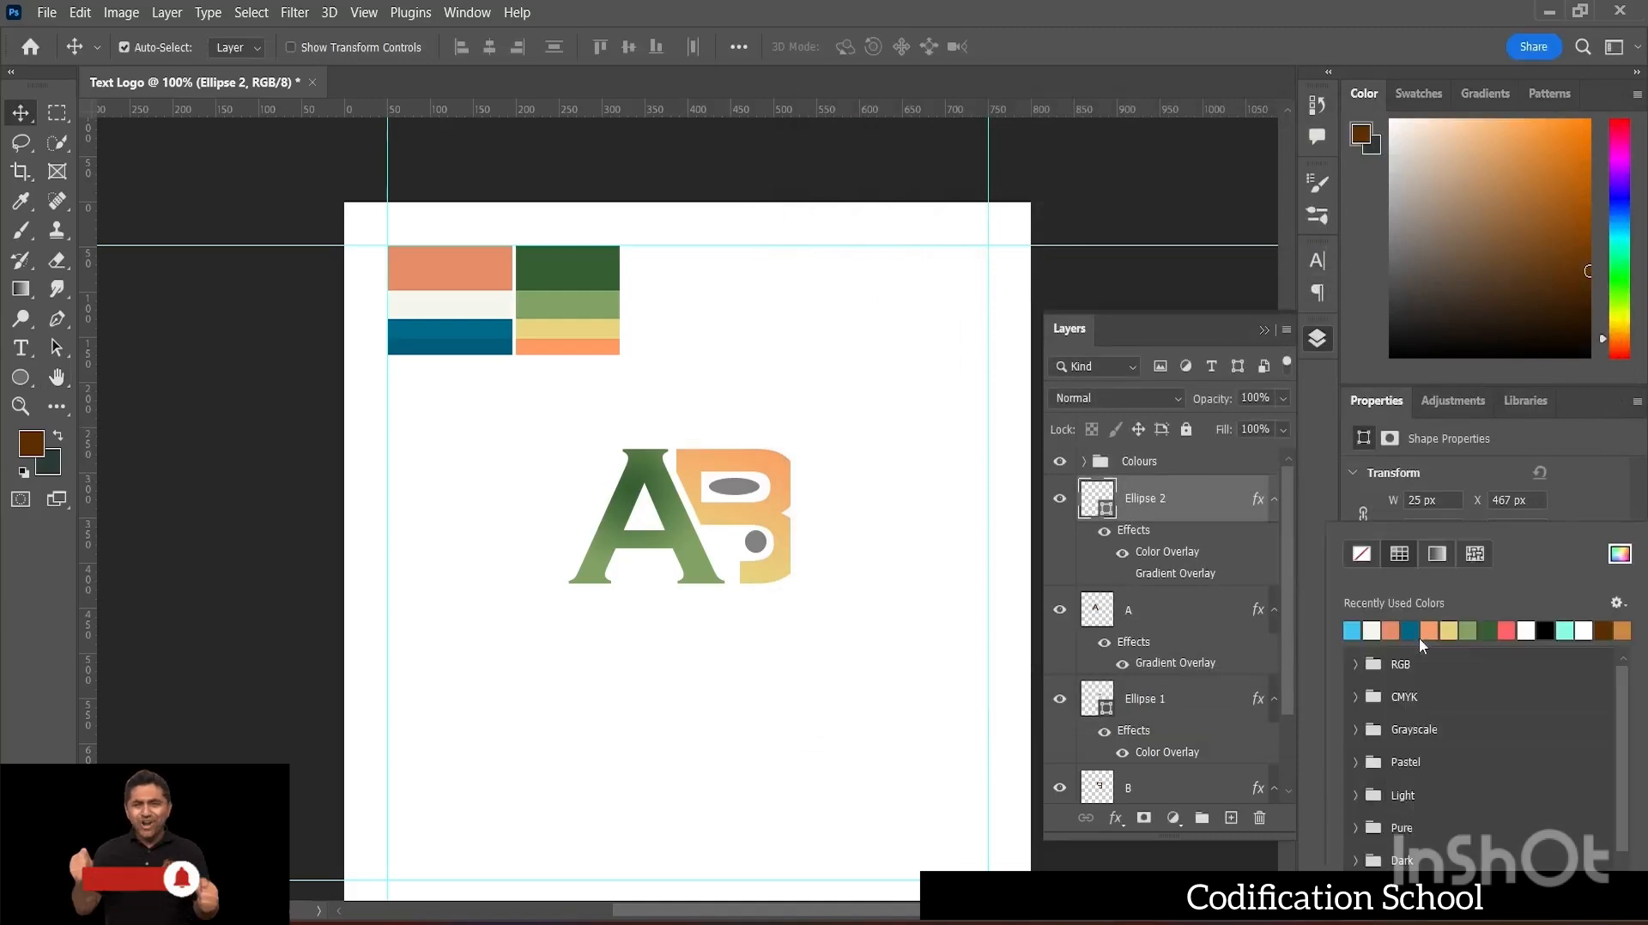
click(1412, 632)
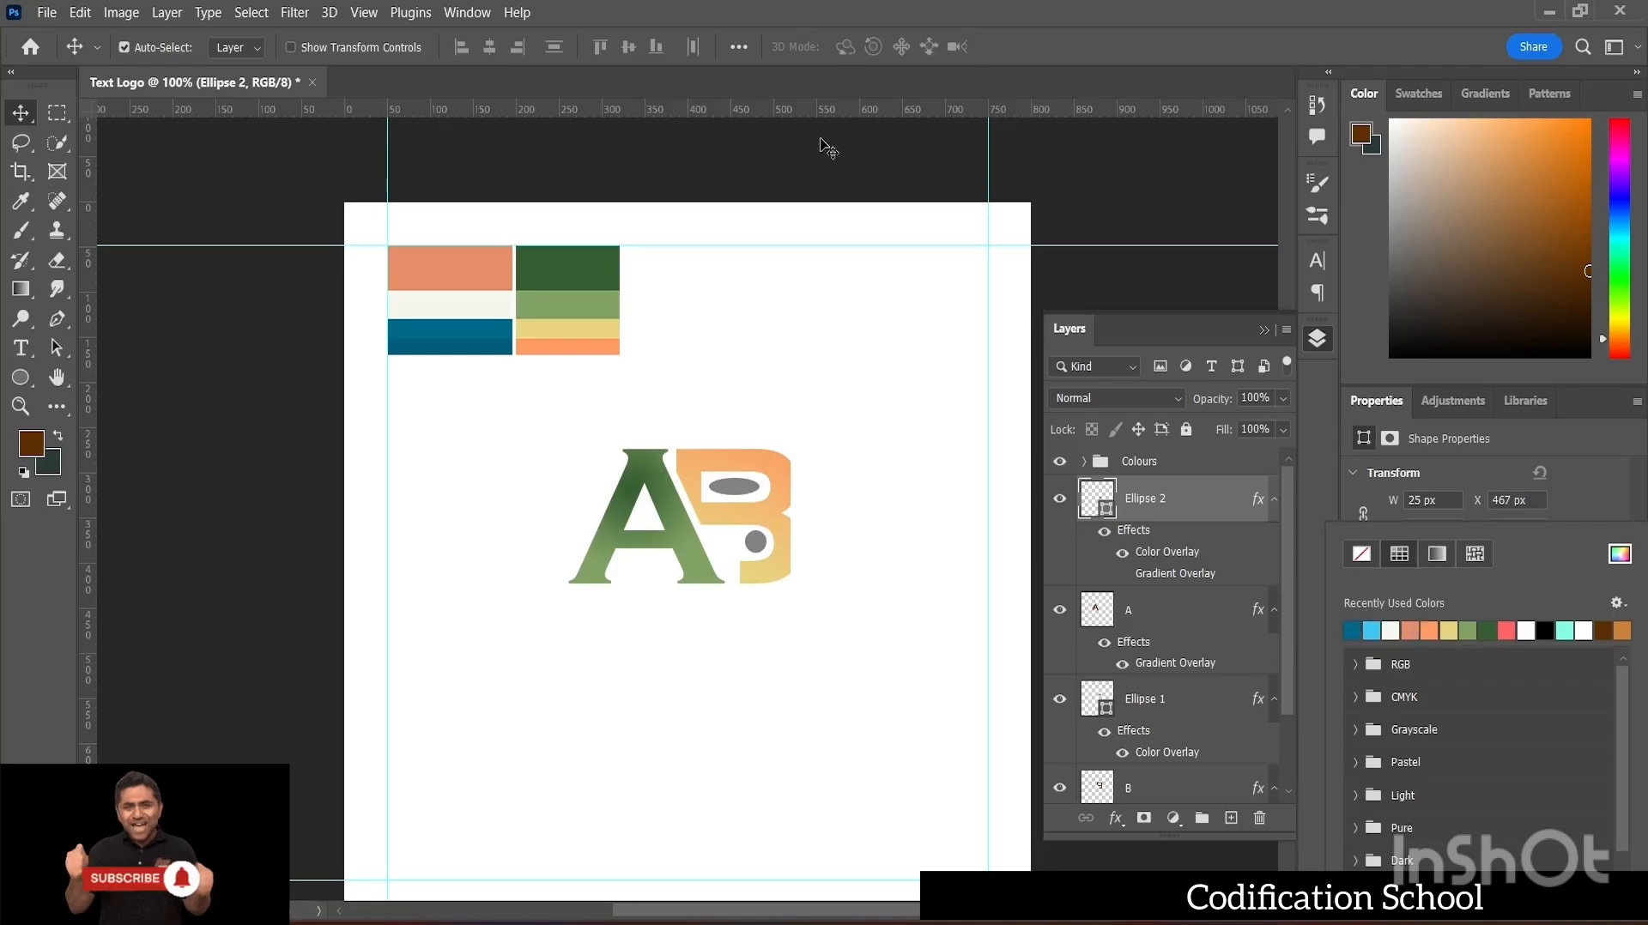
click(1351, 307)
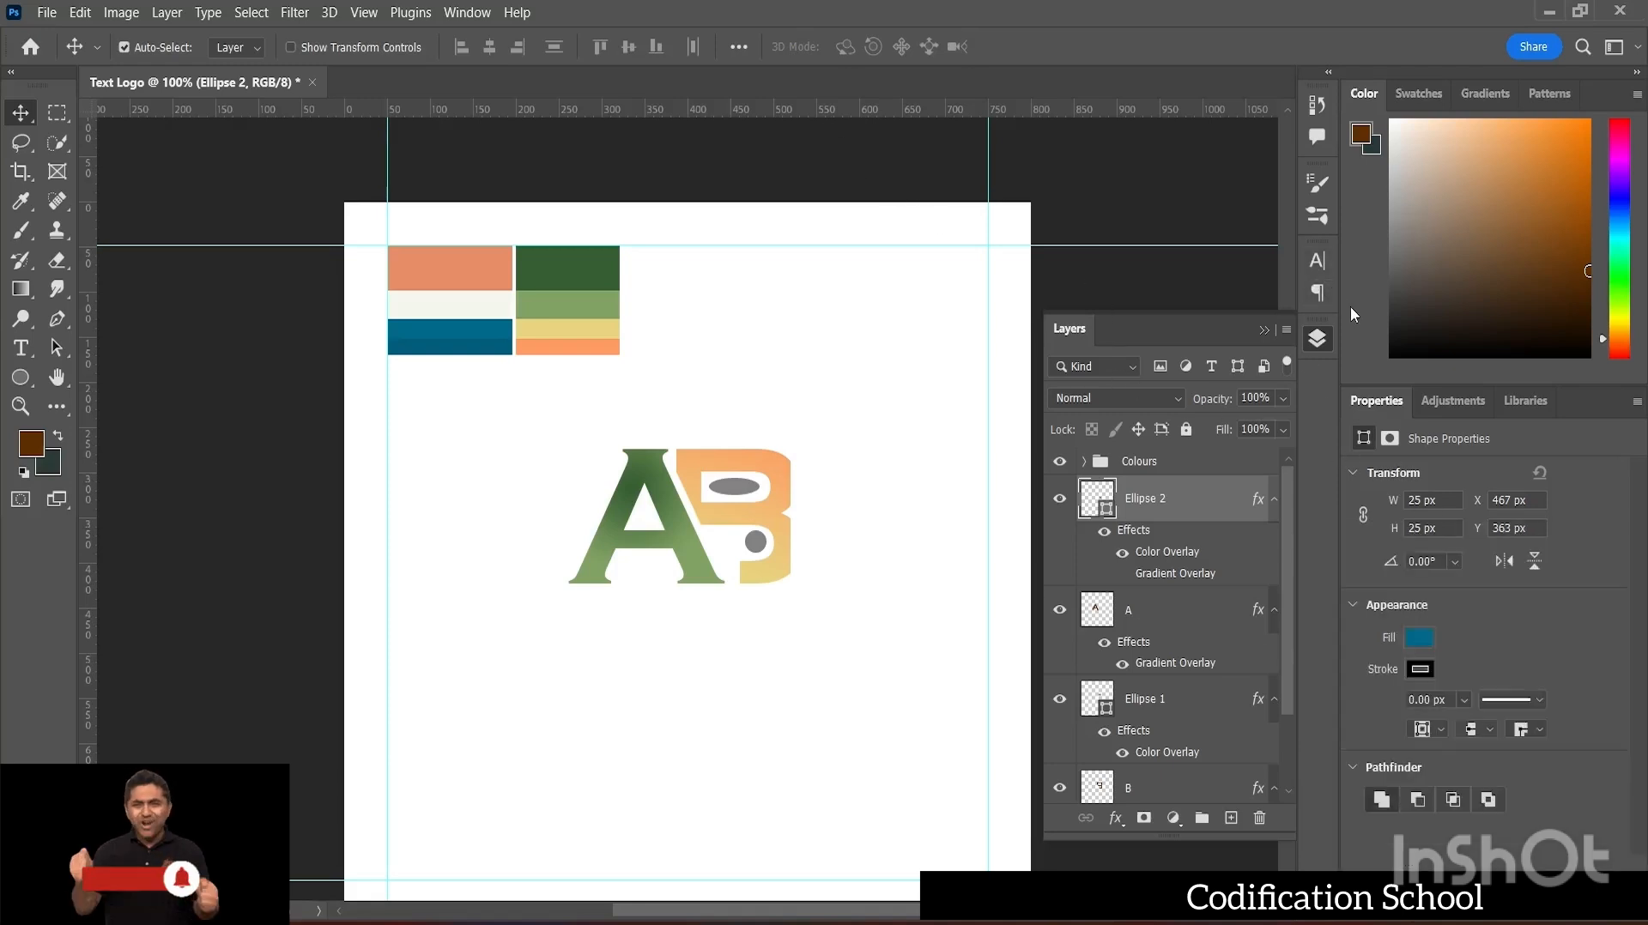
- Add a Stroke effect to the letter A and set its colour to black, 000000
click(632, 550)
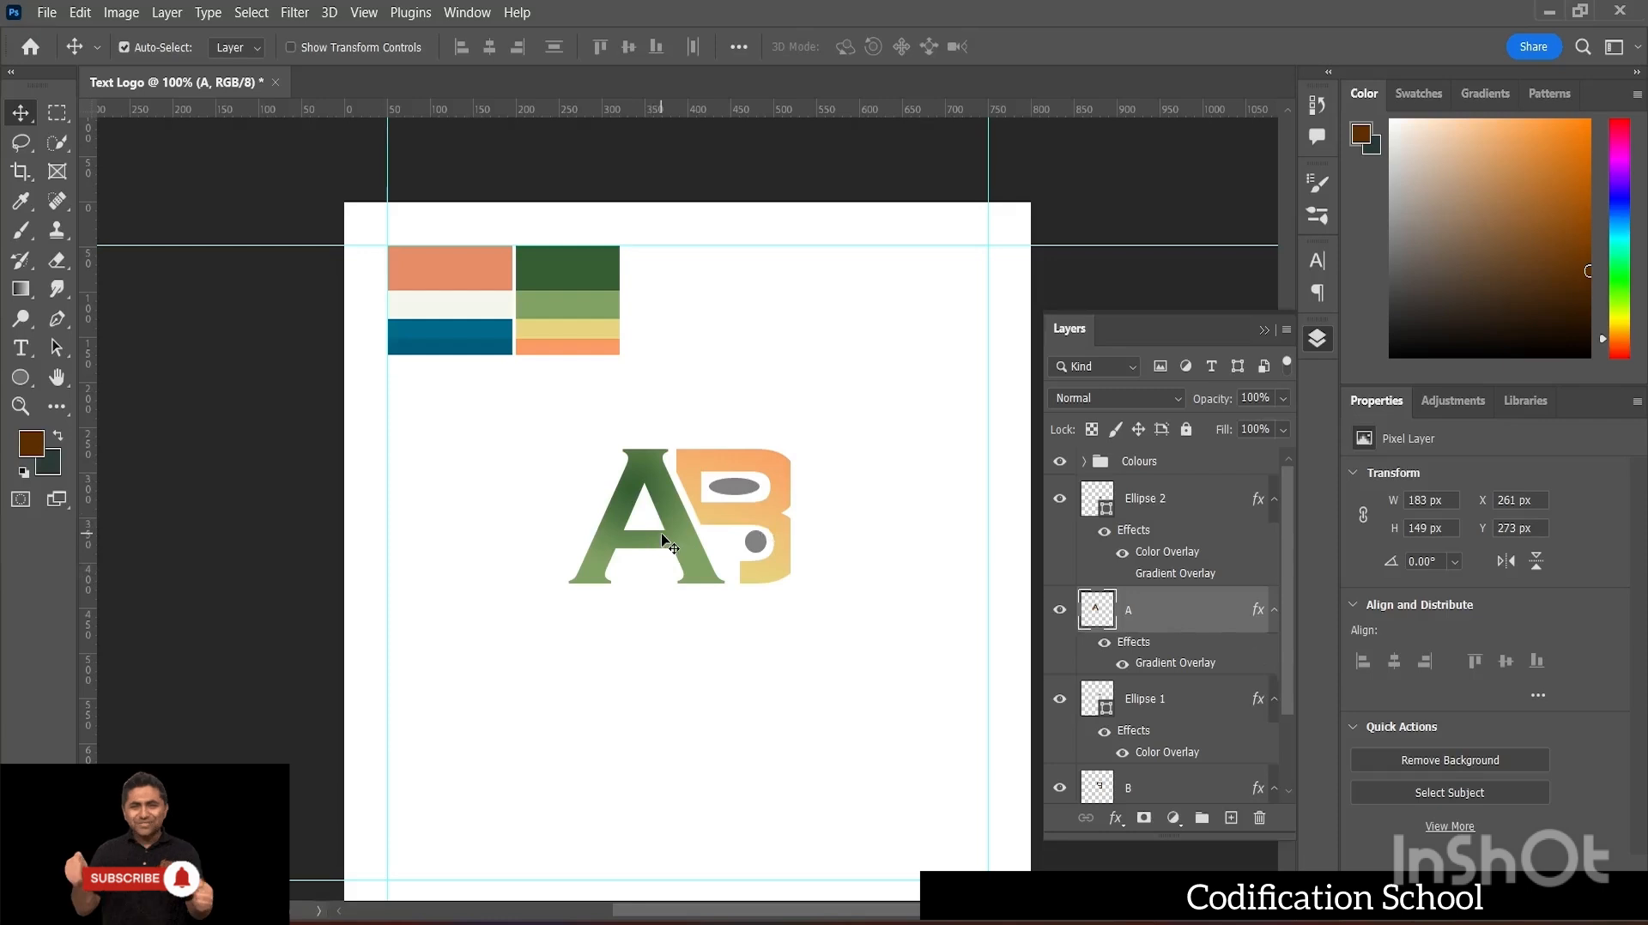
scroll(1456, 550, up, 1)
scroll(1466, 555, down, 2)
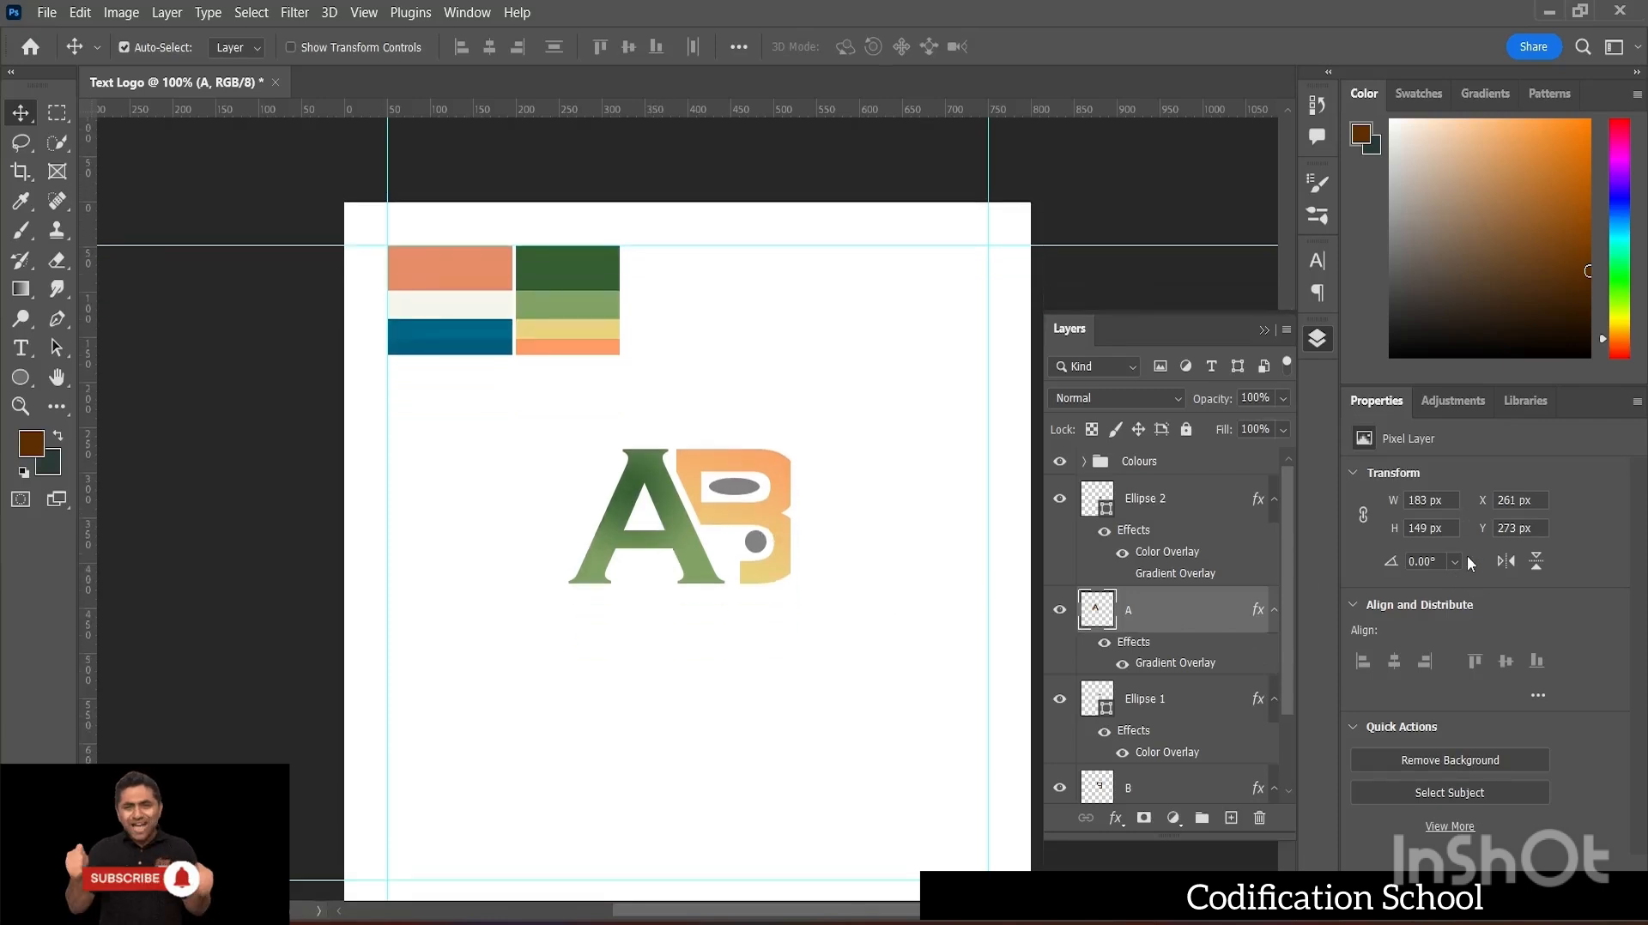
scroll(1204, 406, up, 1)
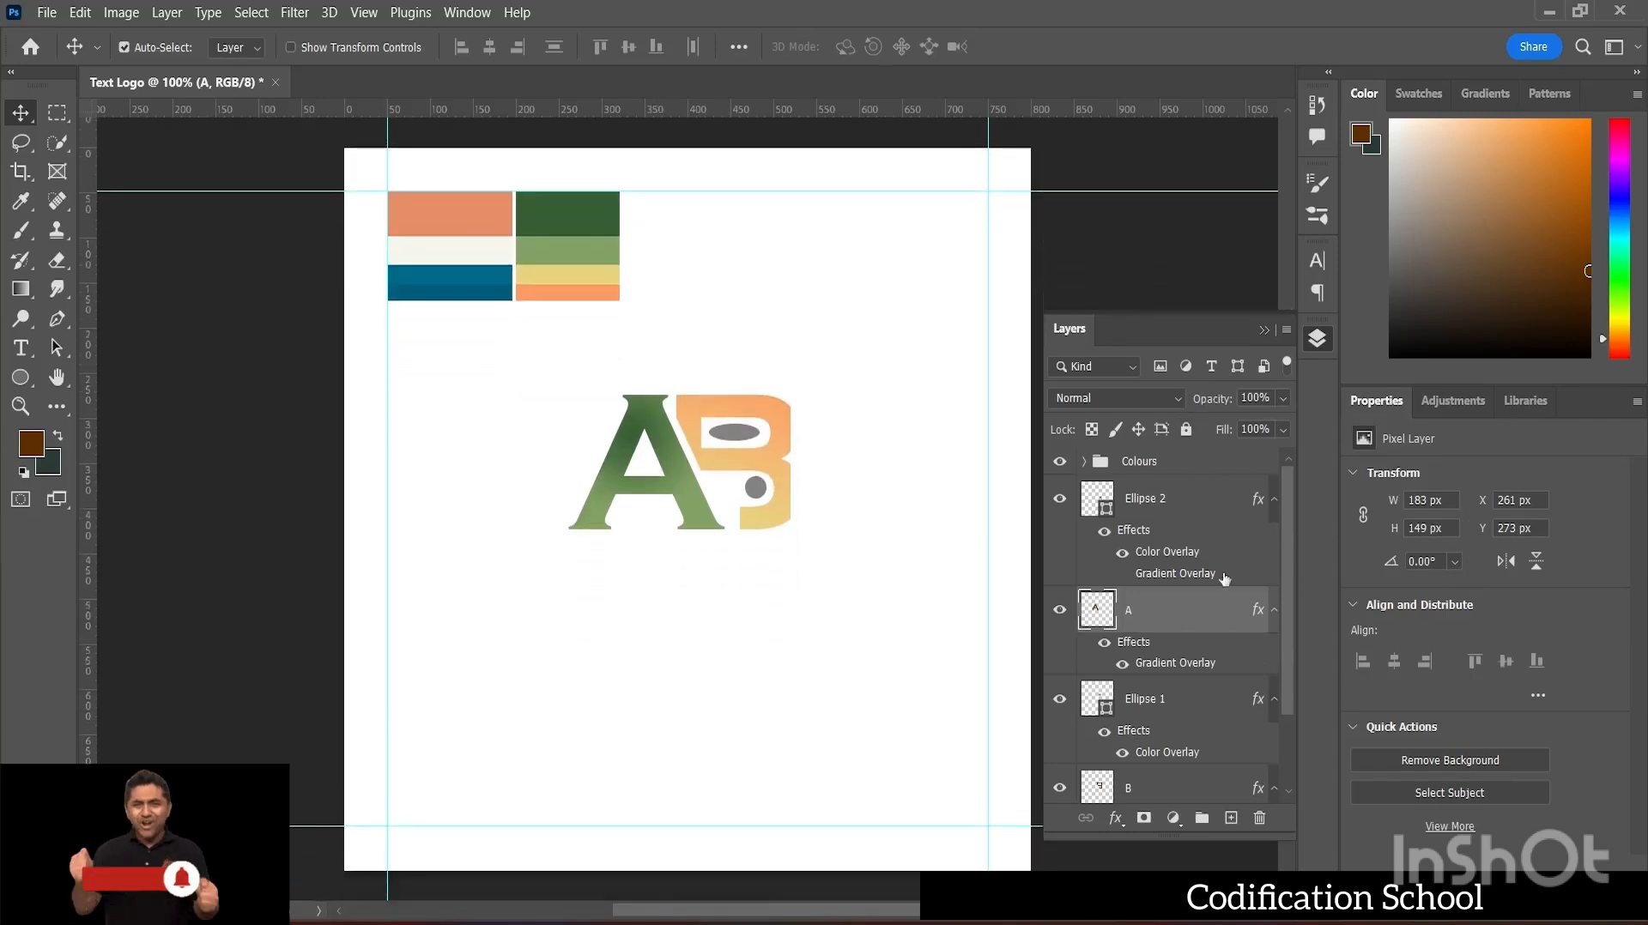
click(1138, 500)
click(1138, 619)
click(1114, 817)
click(1165, 606)
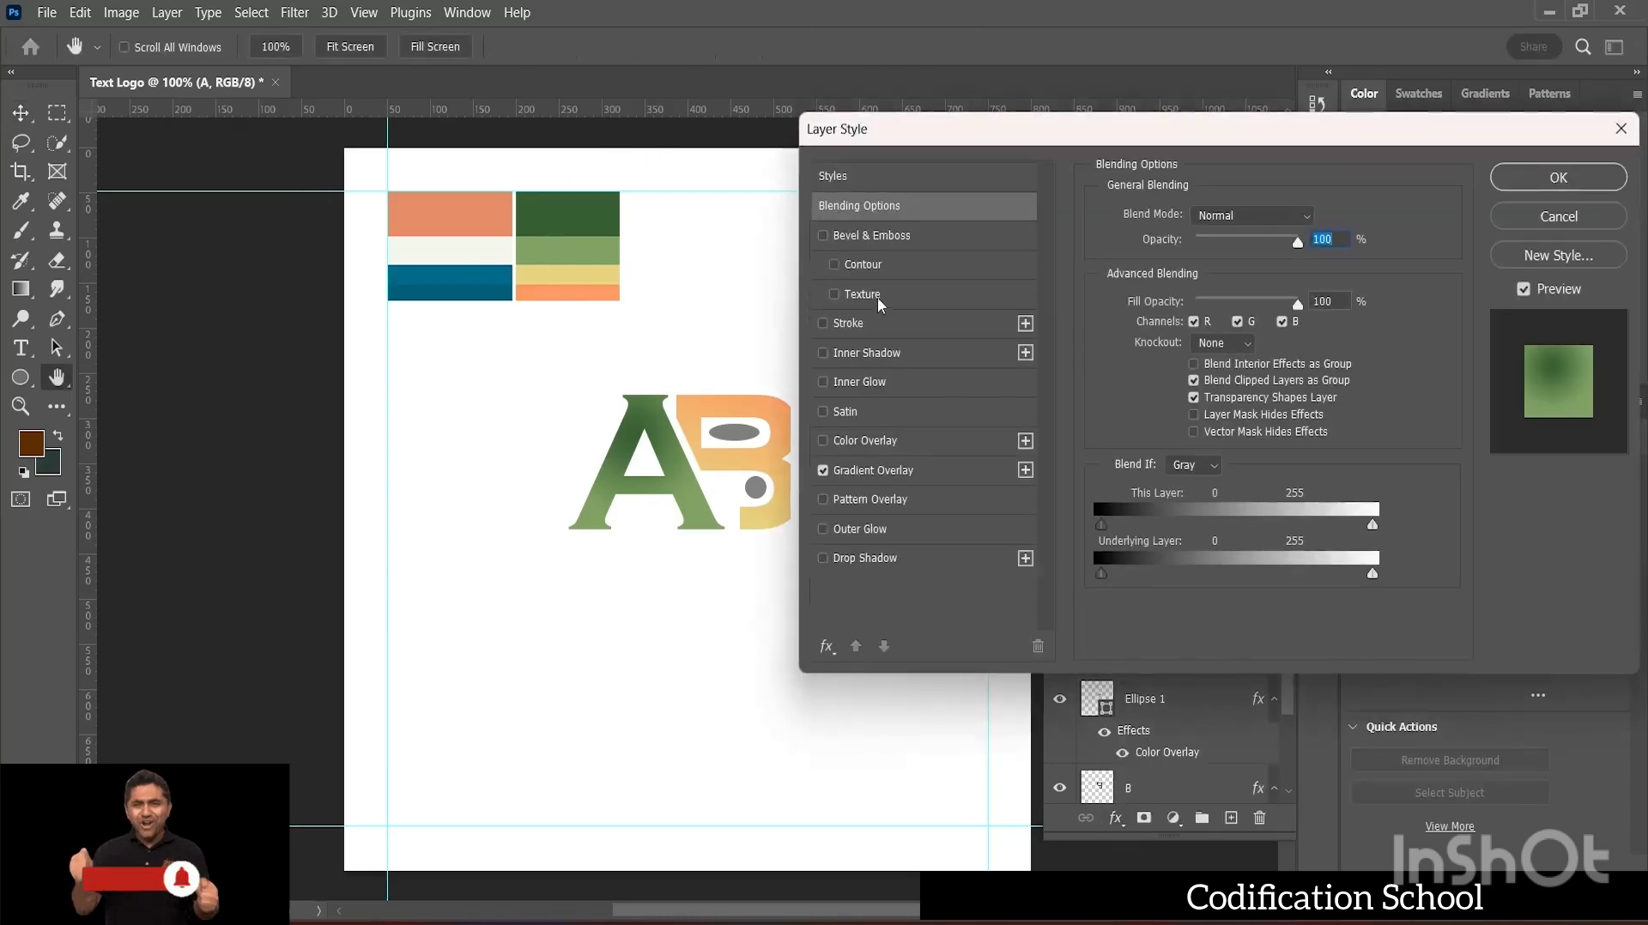
click(850, 324)
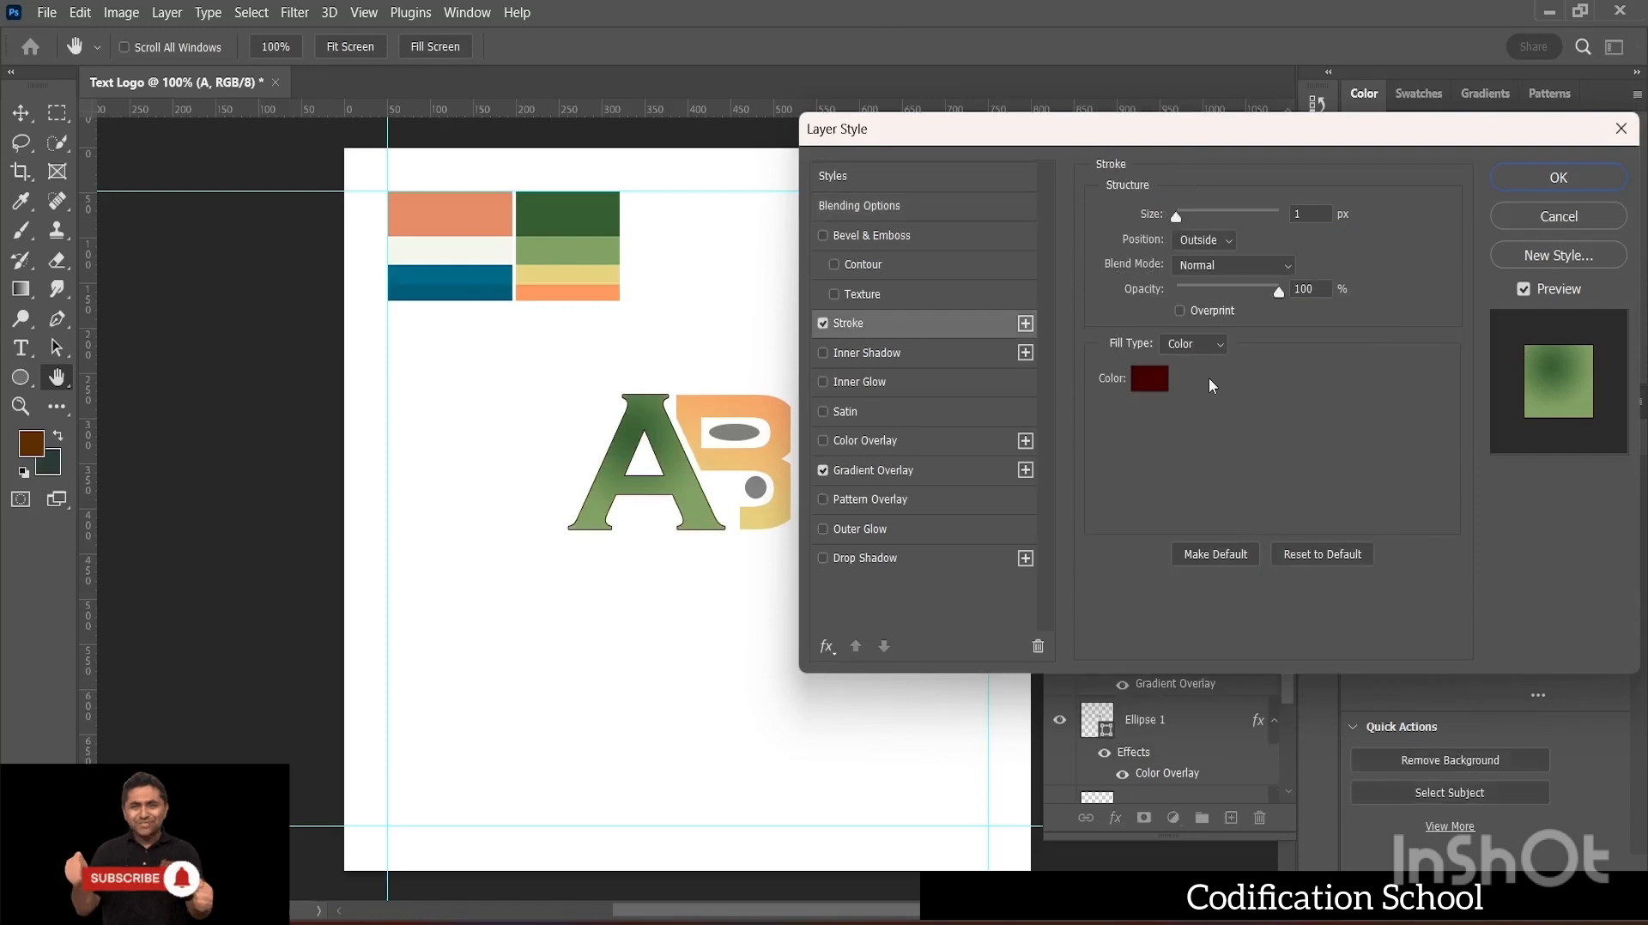
click(1149, 380)
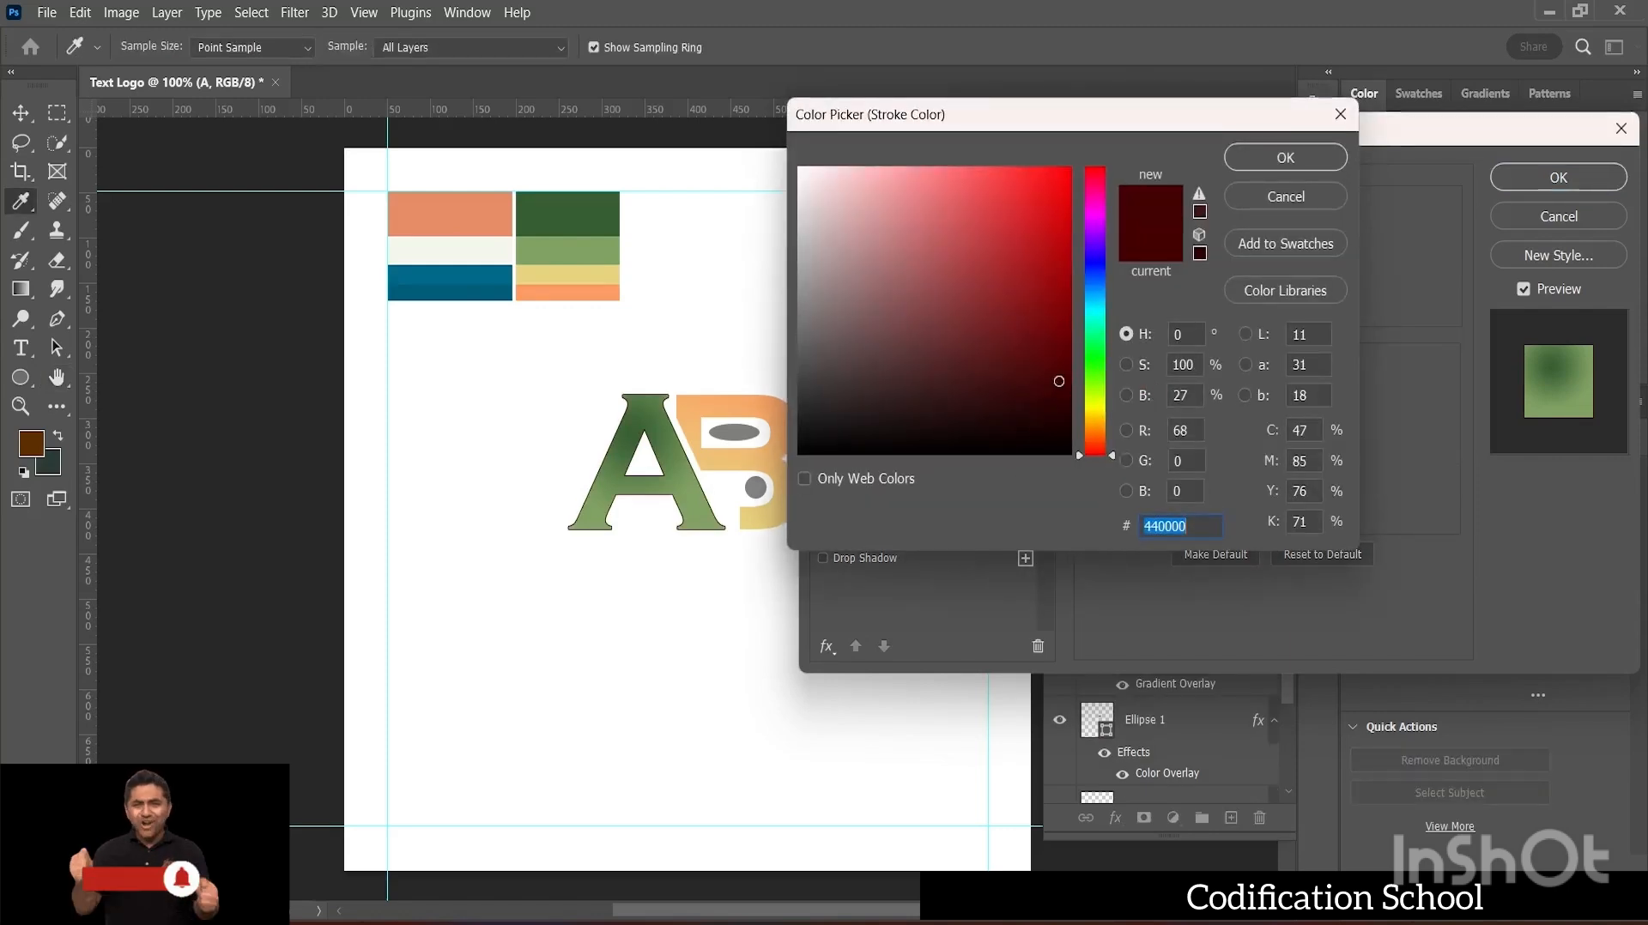
text(000000)
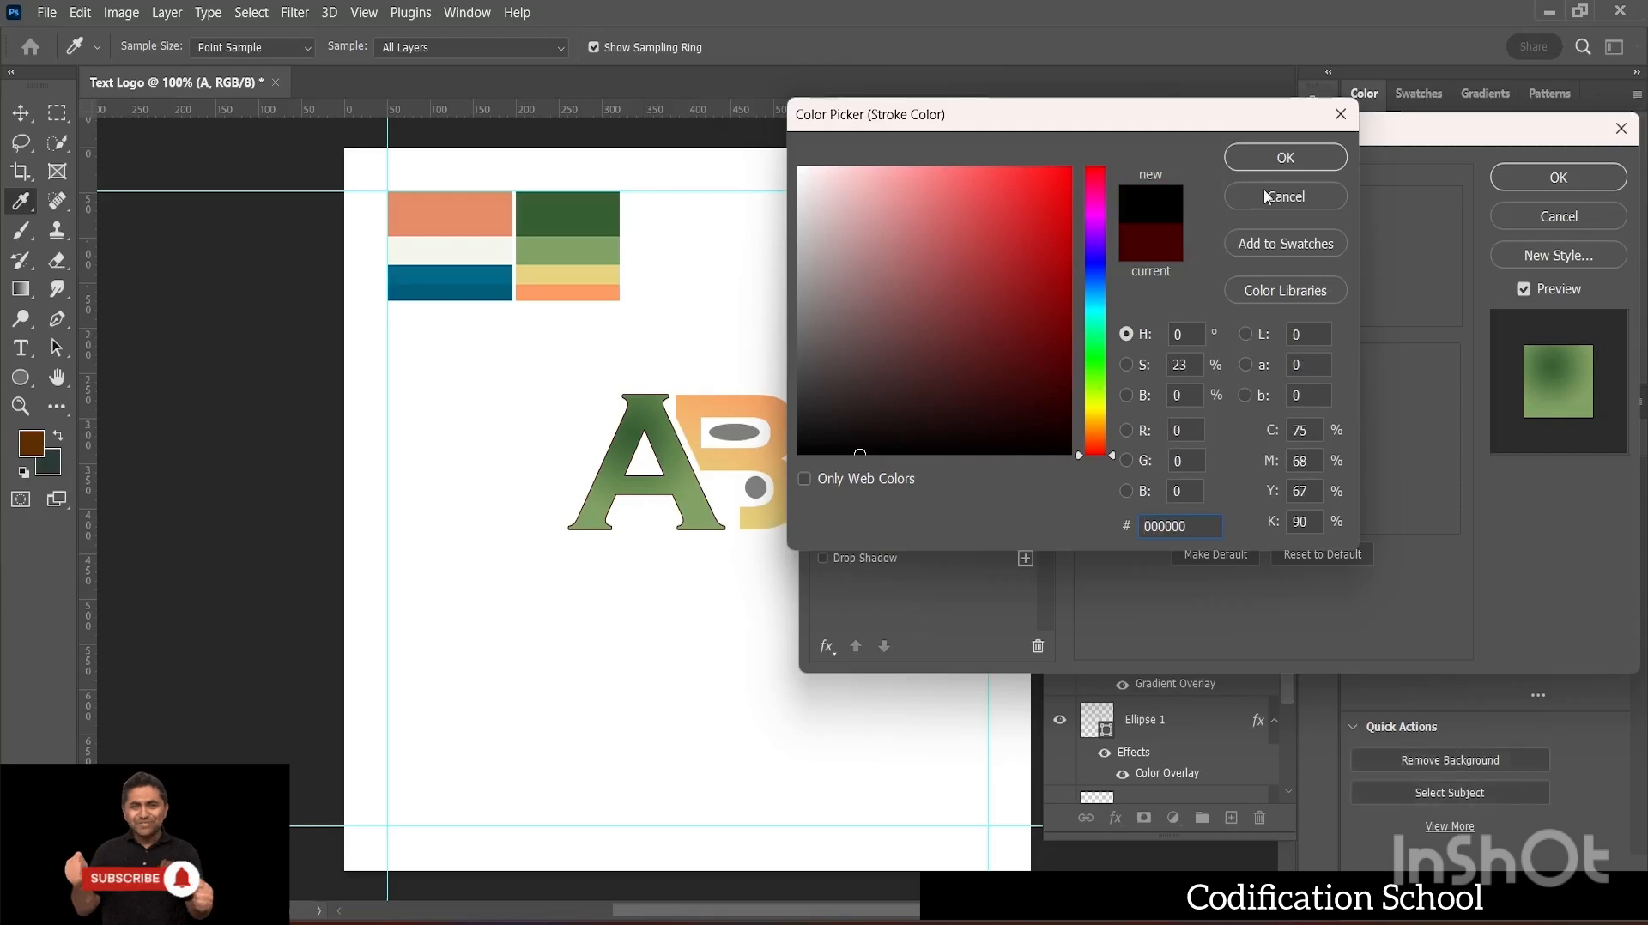
click(1285, 157)
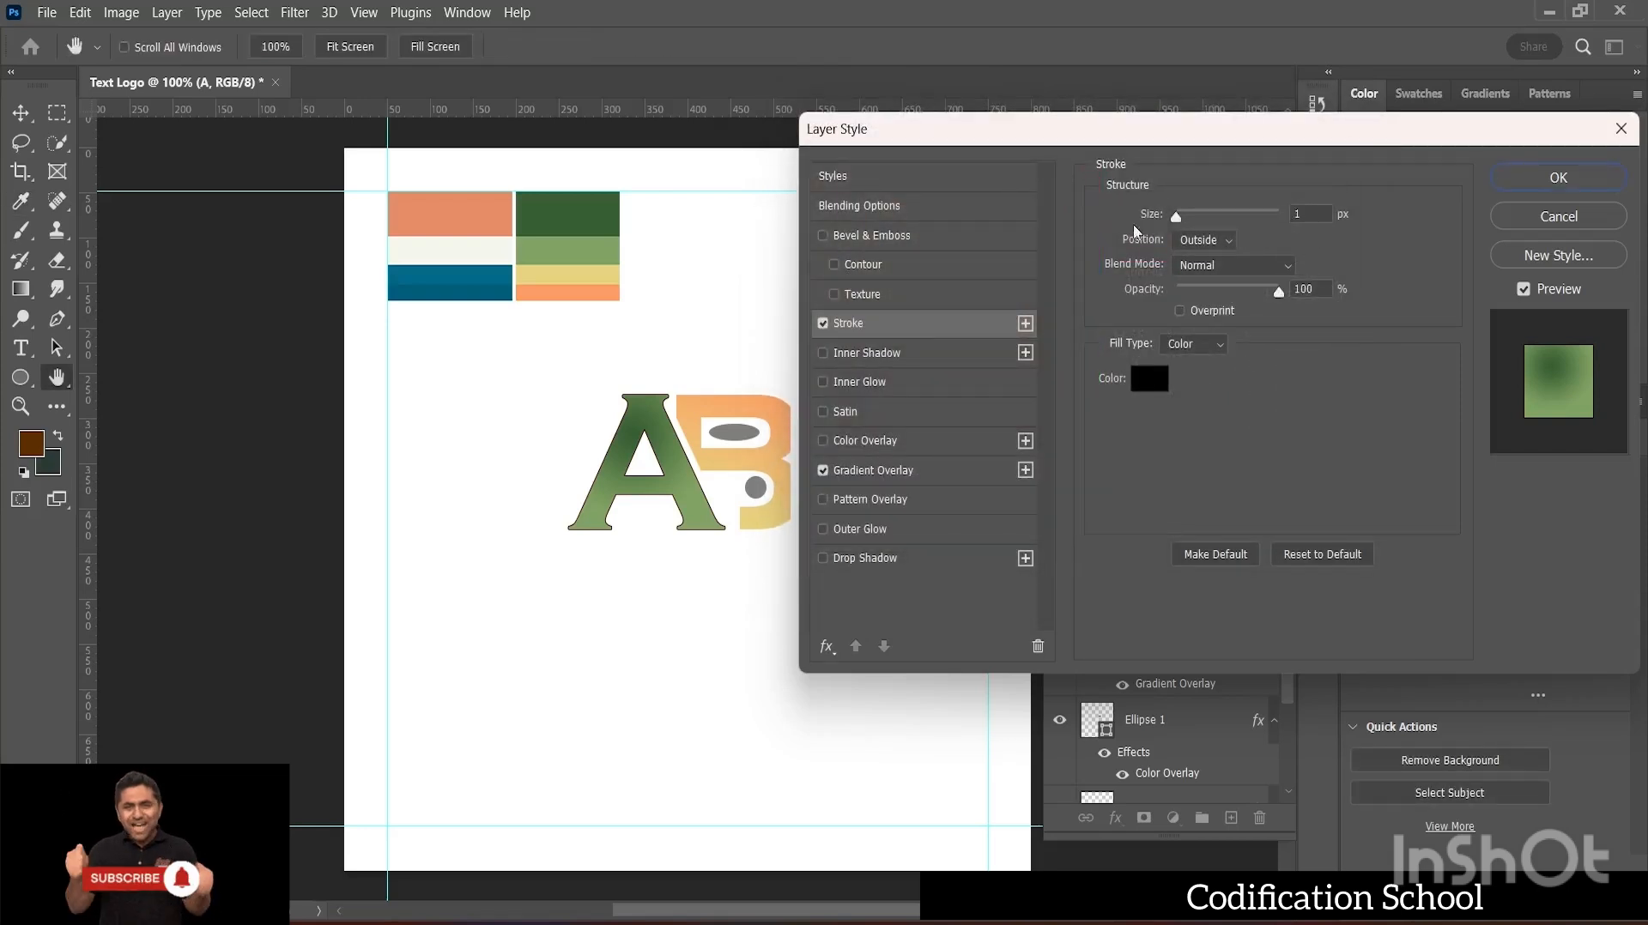
- Set the letter A's stroke size to 3 px and apply the layer style
click(1308, 211)
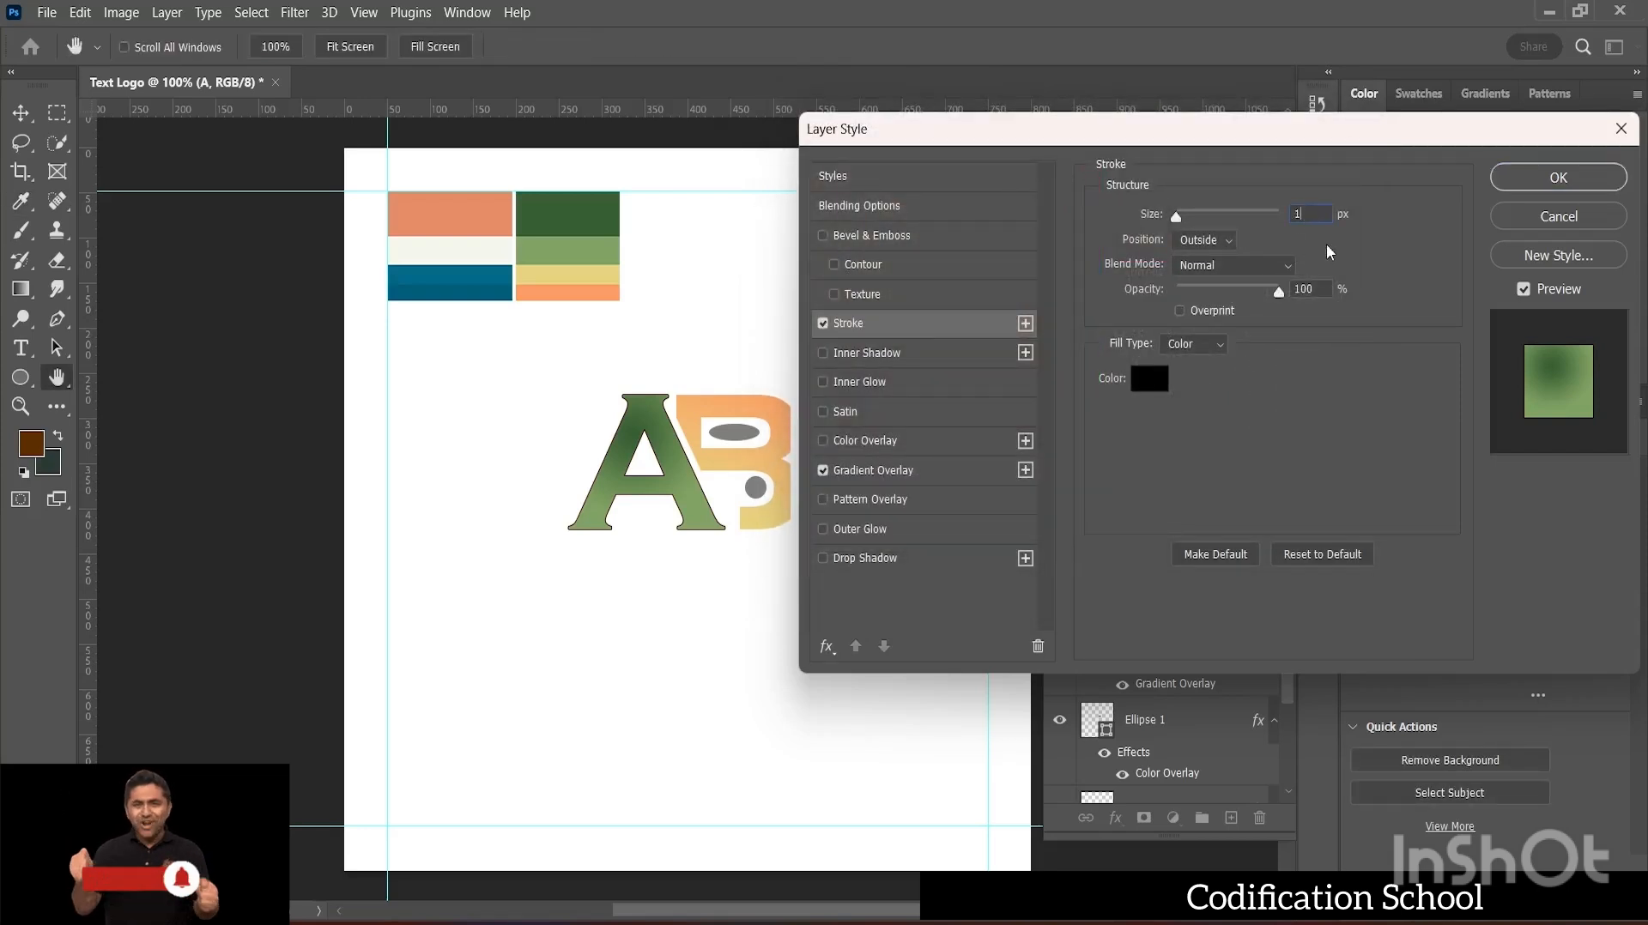
text(3)
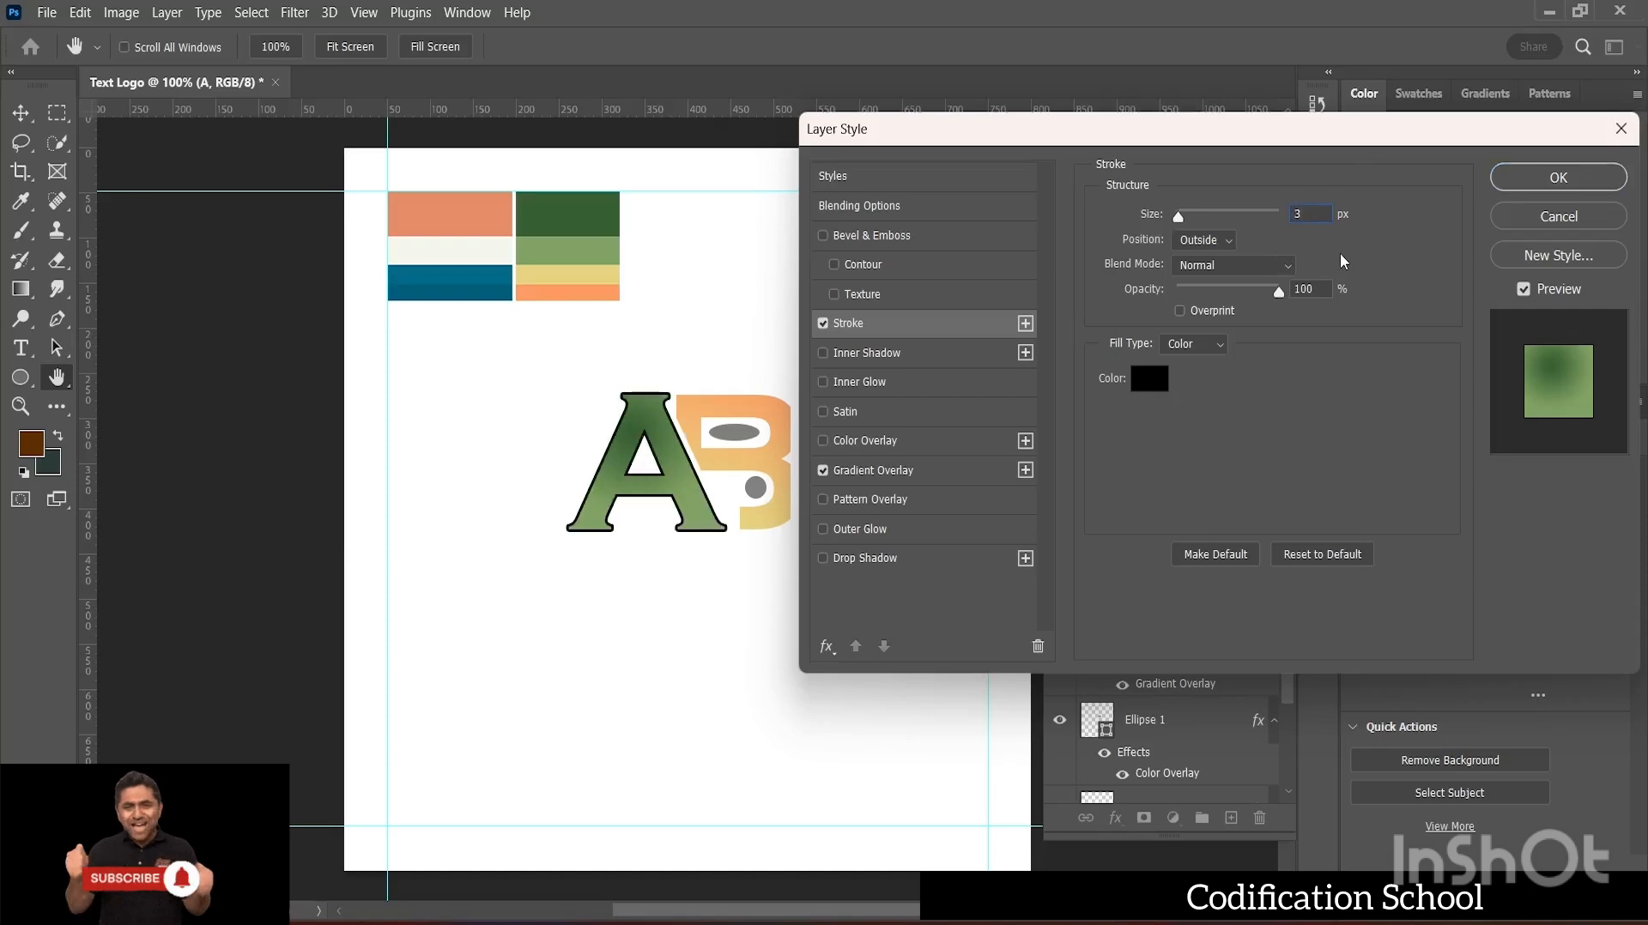
key(Return)
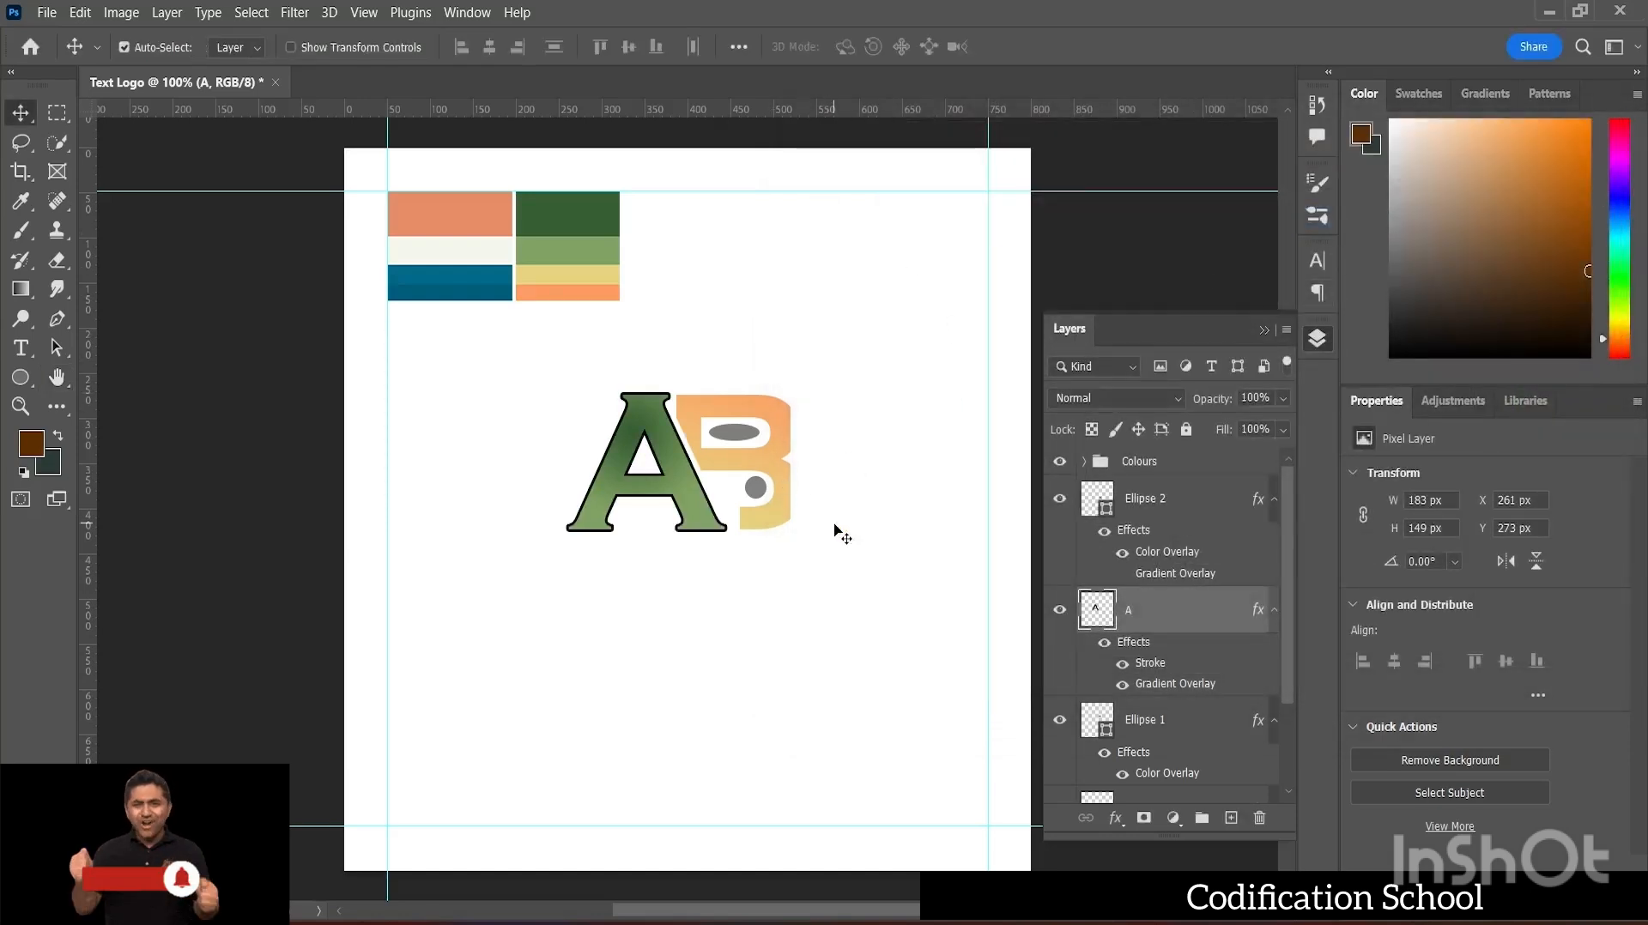
- Add a Stroke effect to the letter B and set its size to 2 px
click(785, 472)
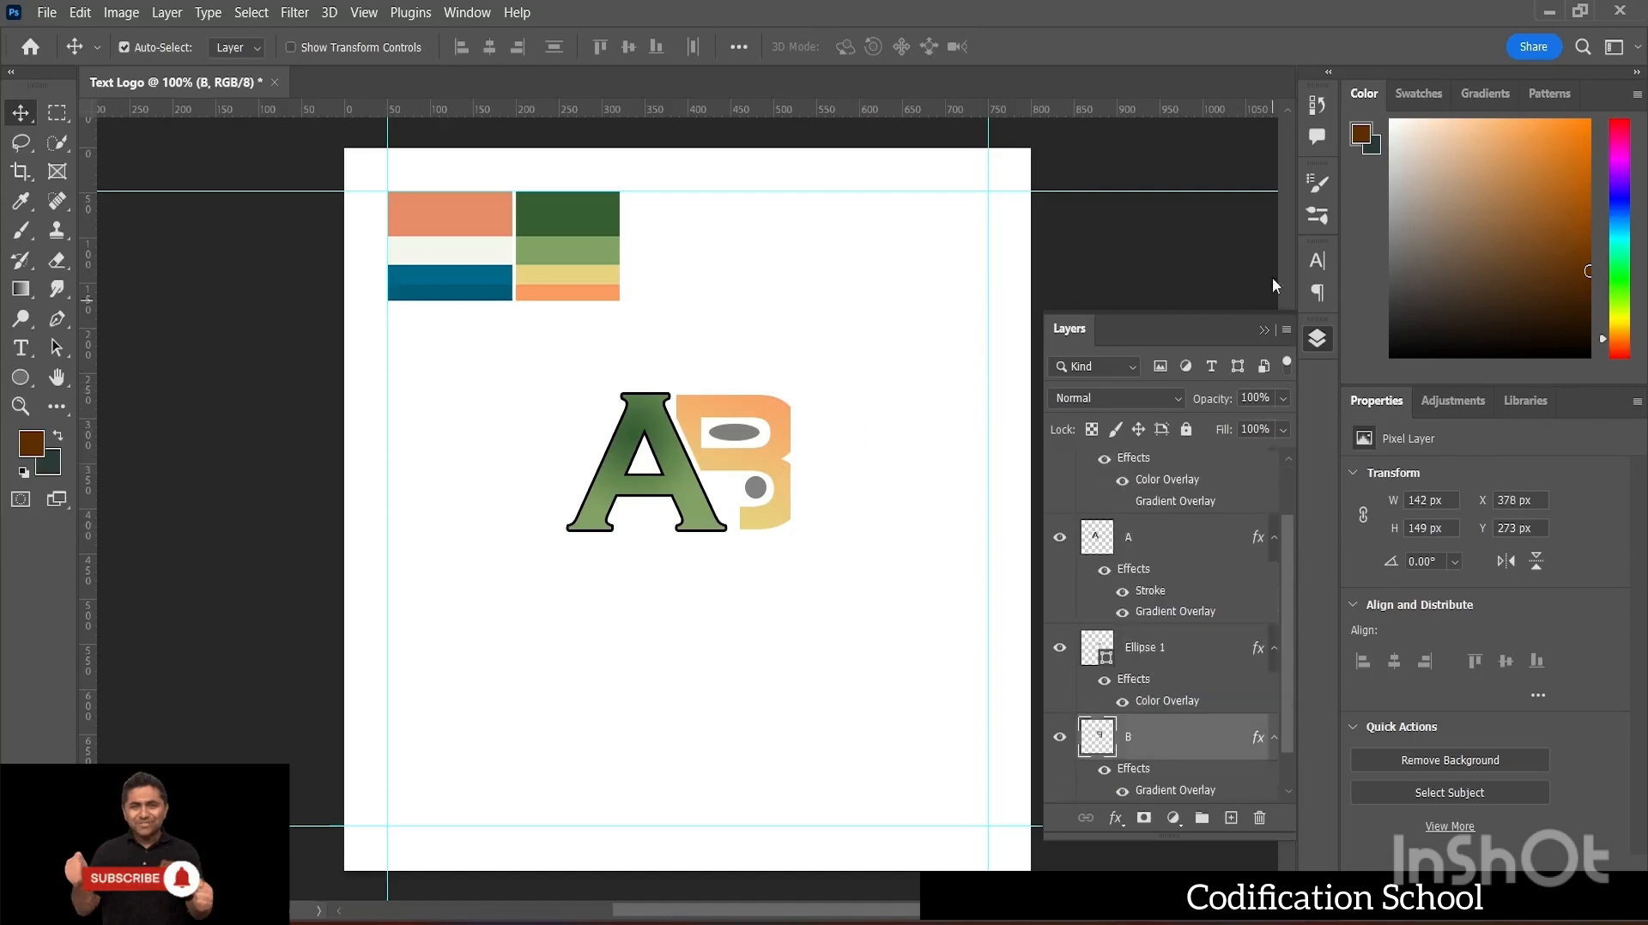
click(1114, 823)
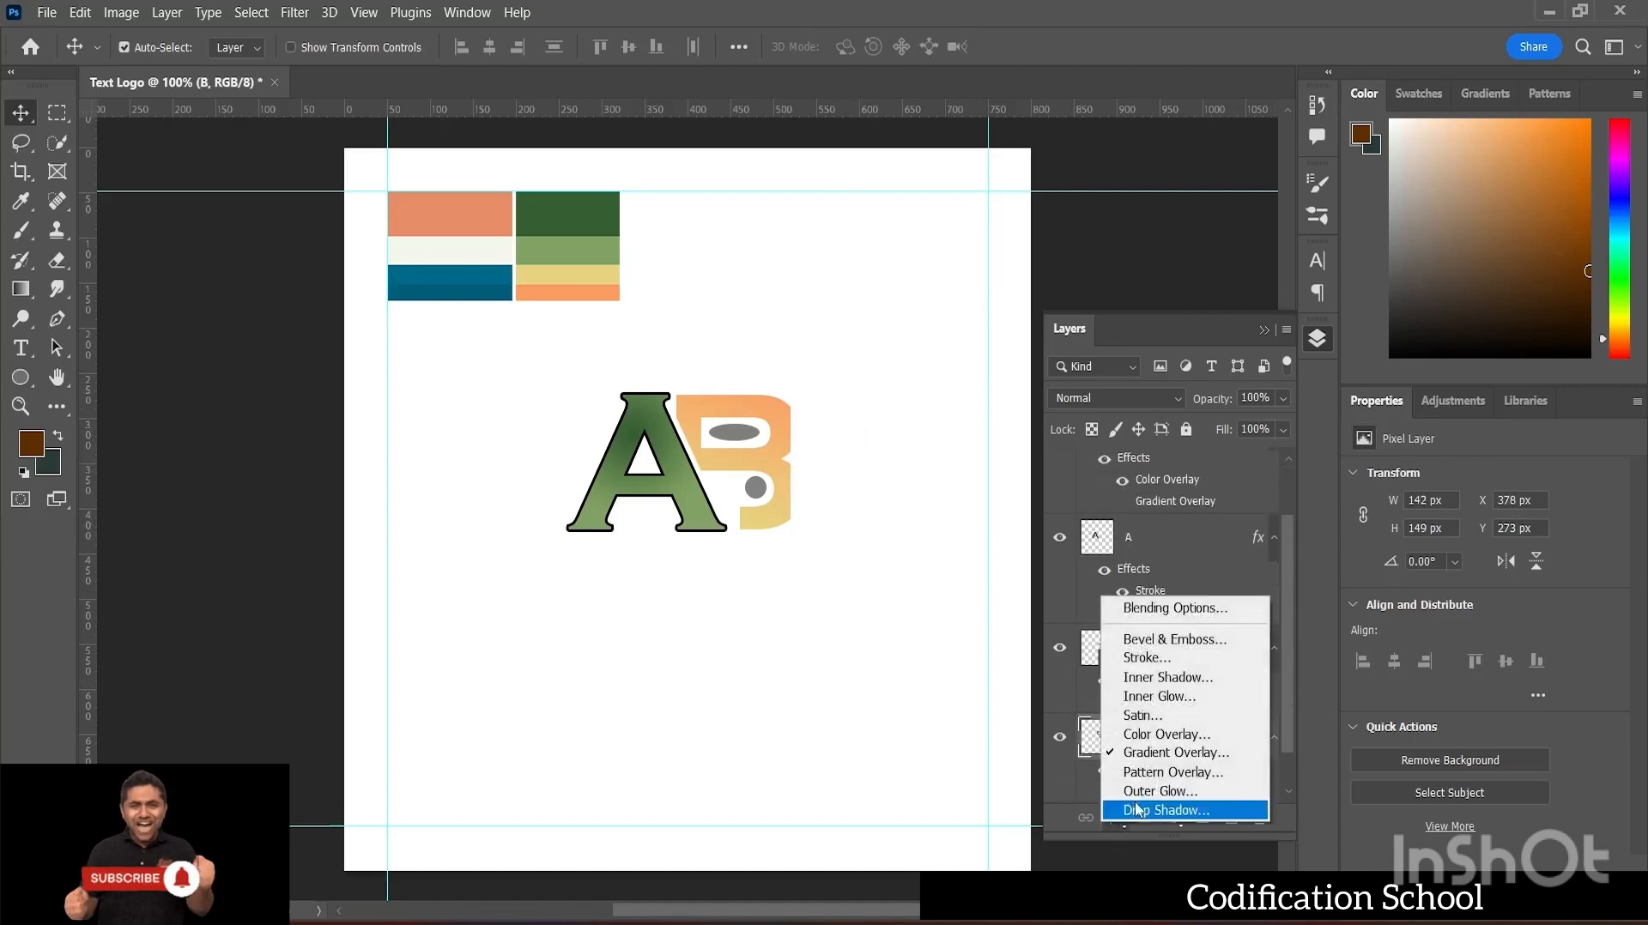
click(1159, 660)
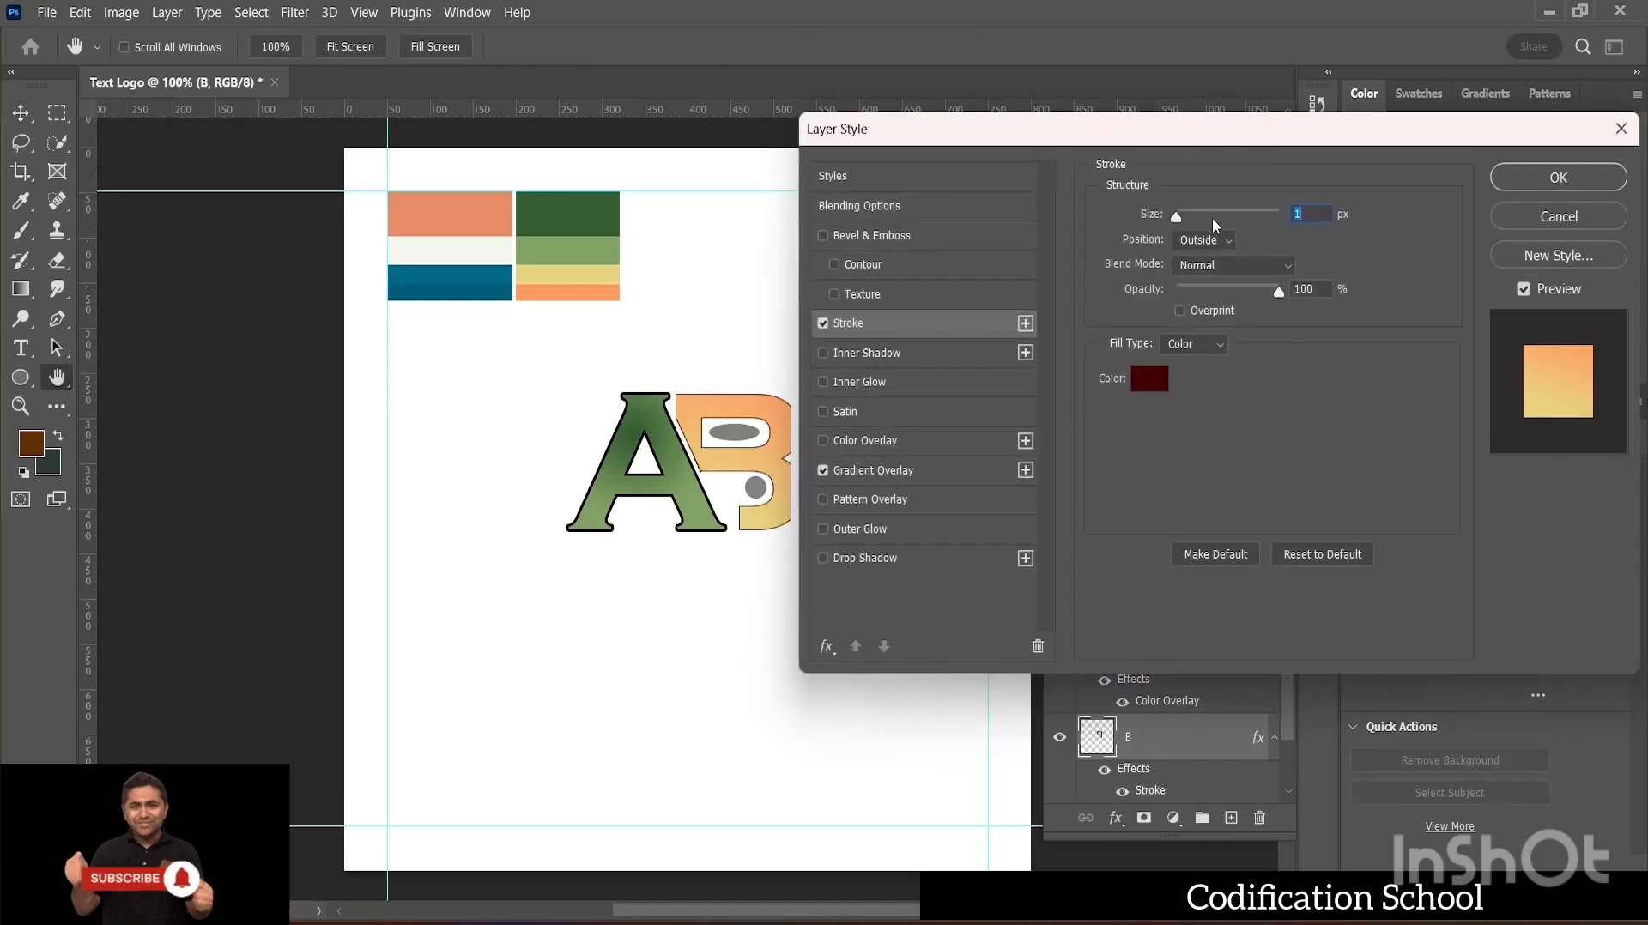
drag(1176, 219, 1178, 219)
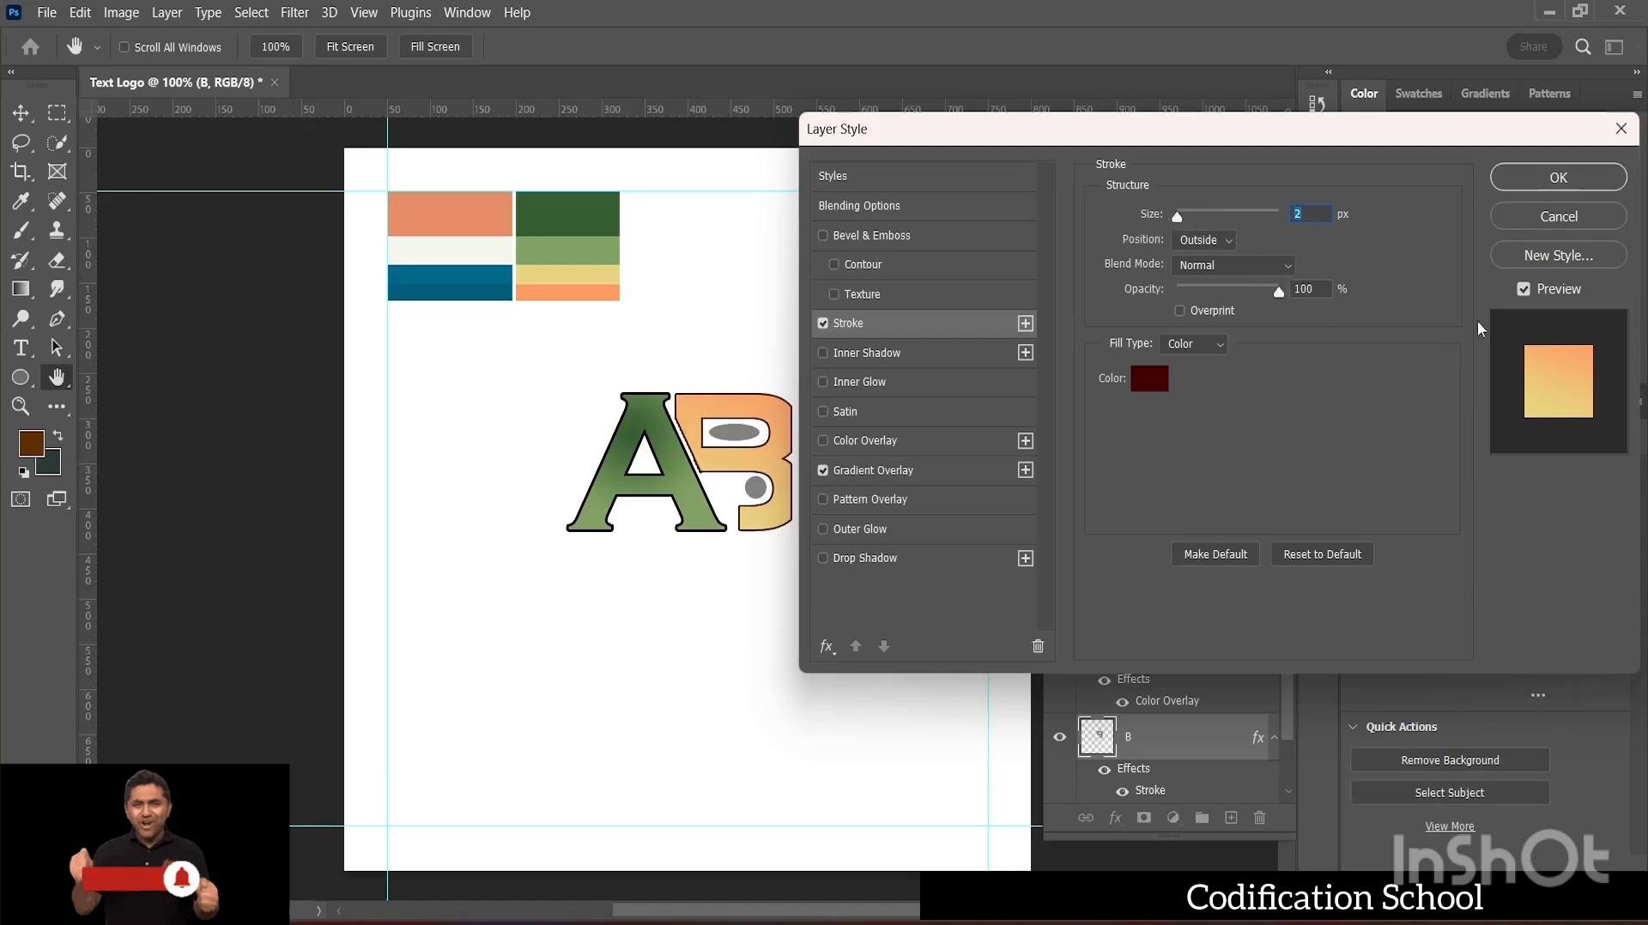
text(3)
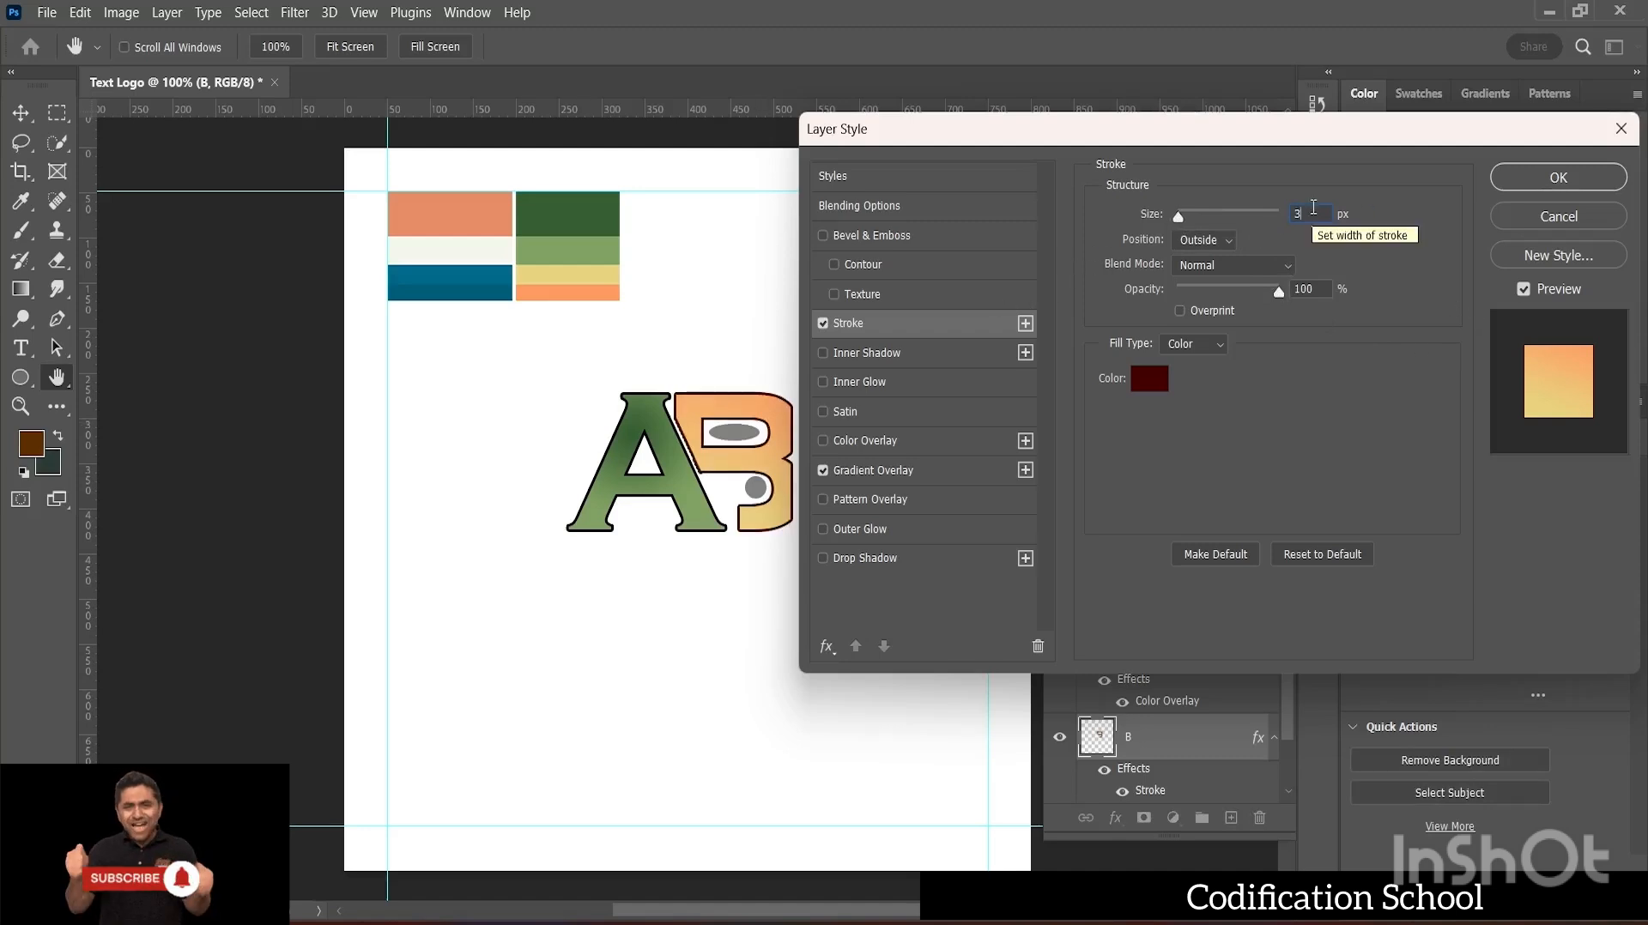
key(BackSpace)
text(2)
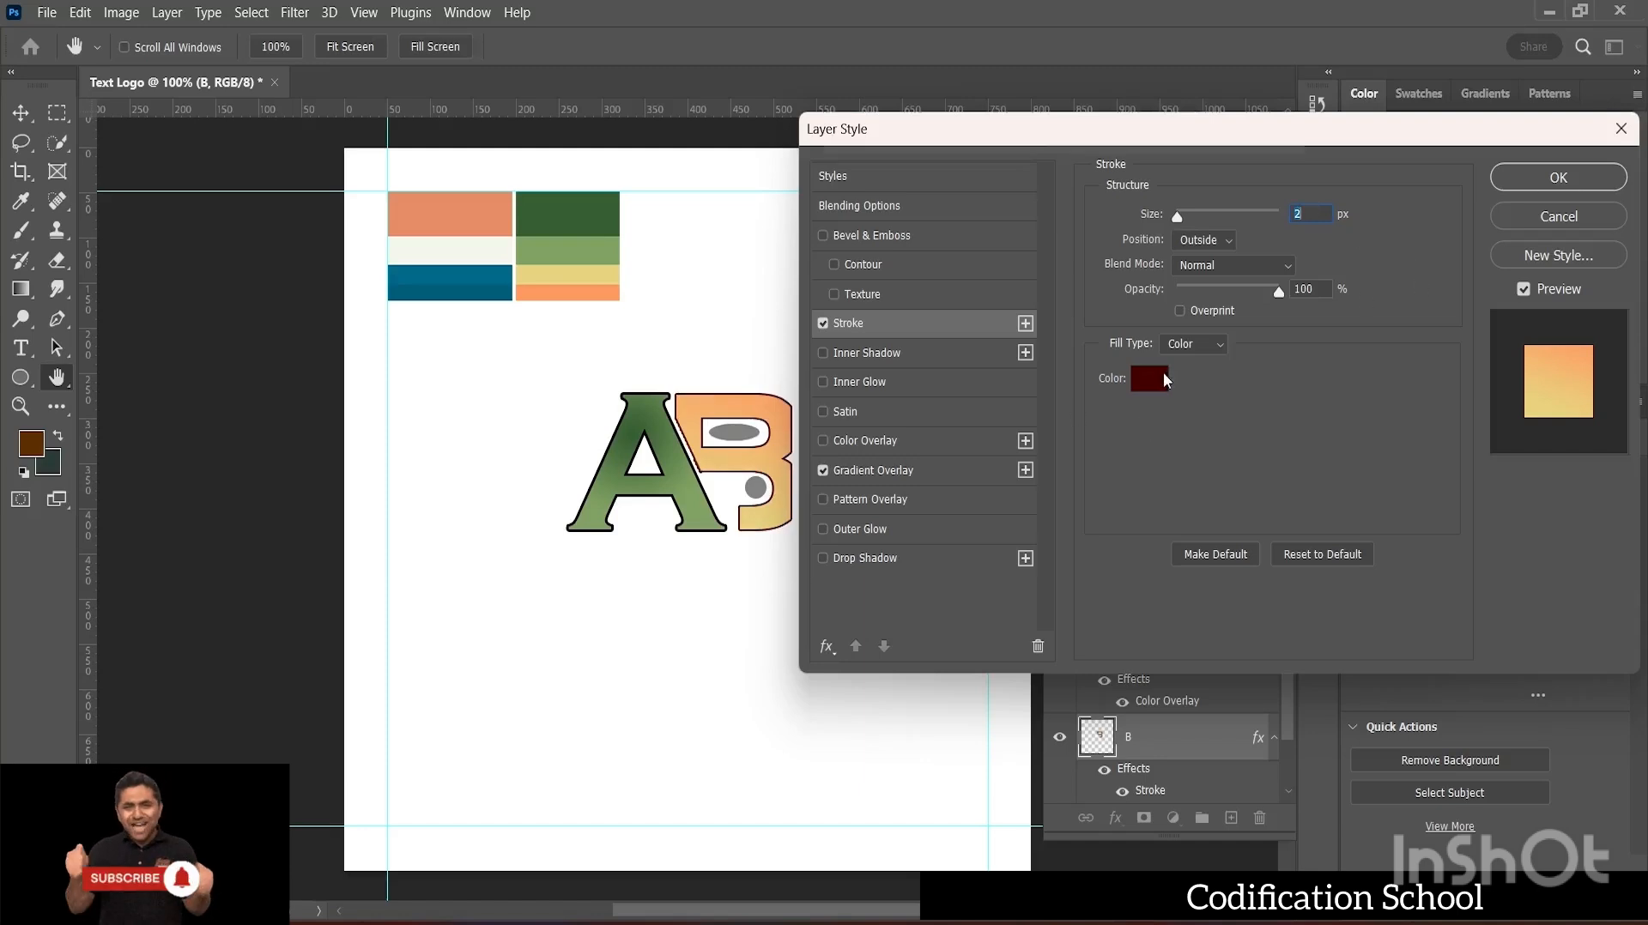
- Set the letter B's stroke colour to black, 000000, and apply the layer style
click(1162, 378)
drag(1066, 378, 1060, 497)
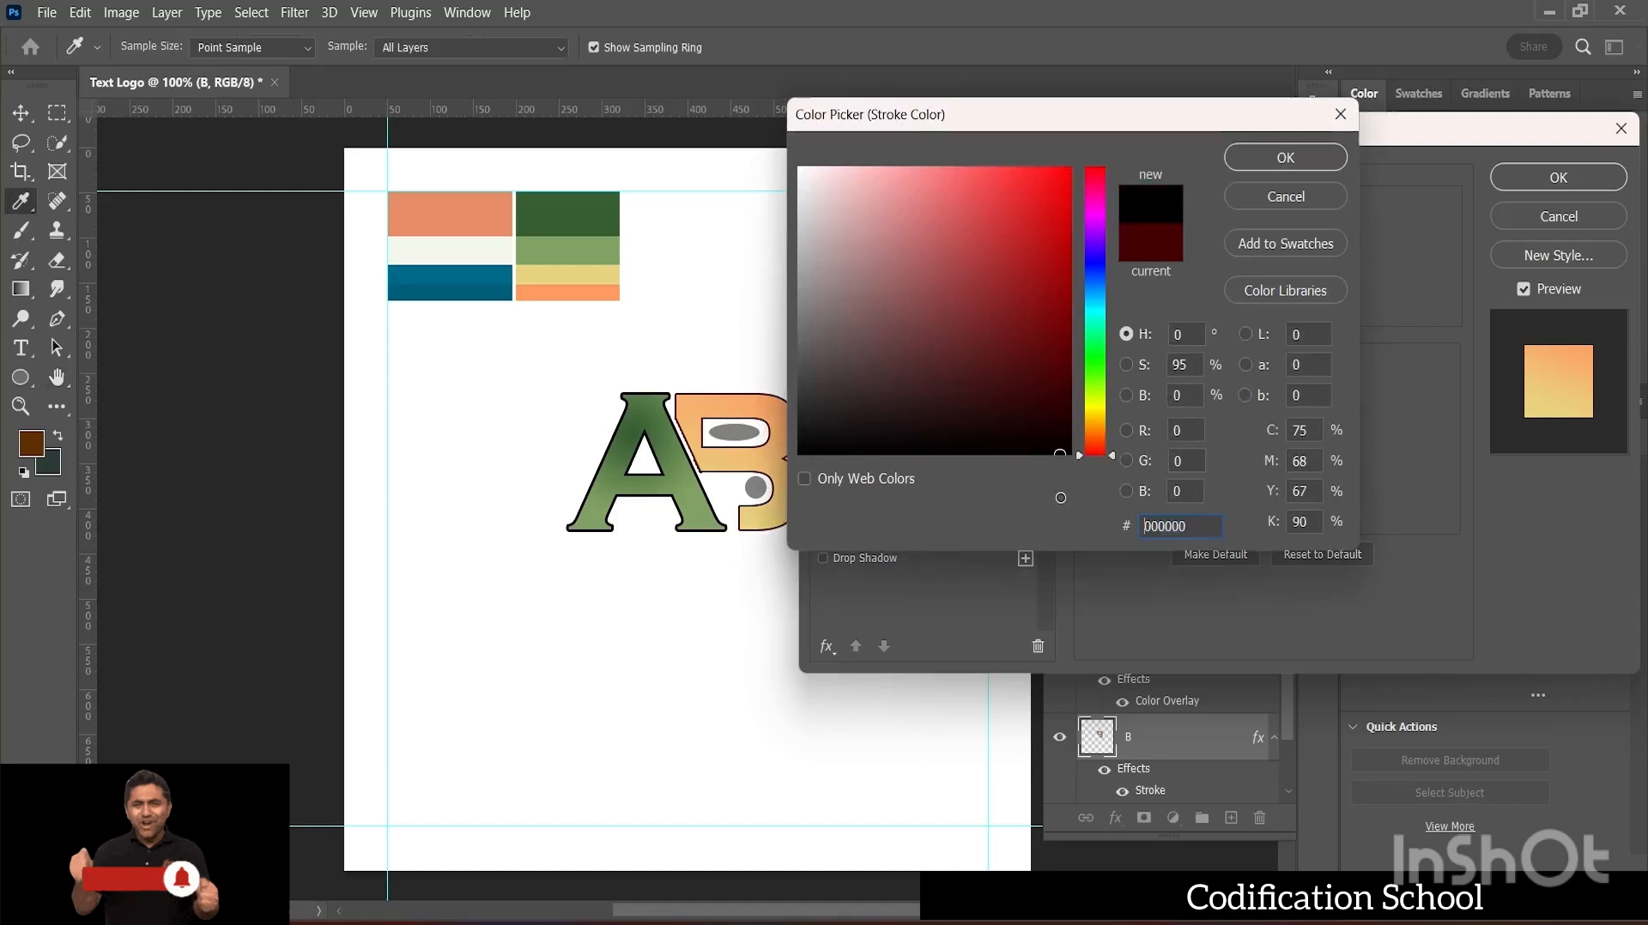
click(1271, 158)
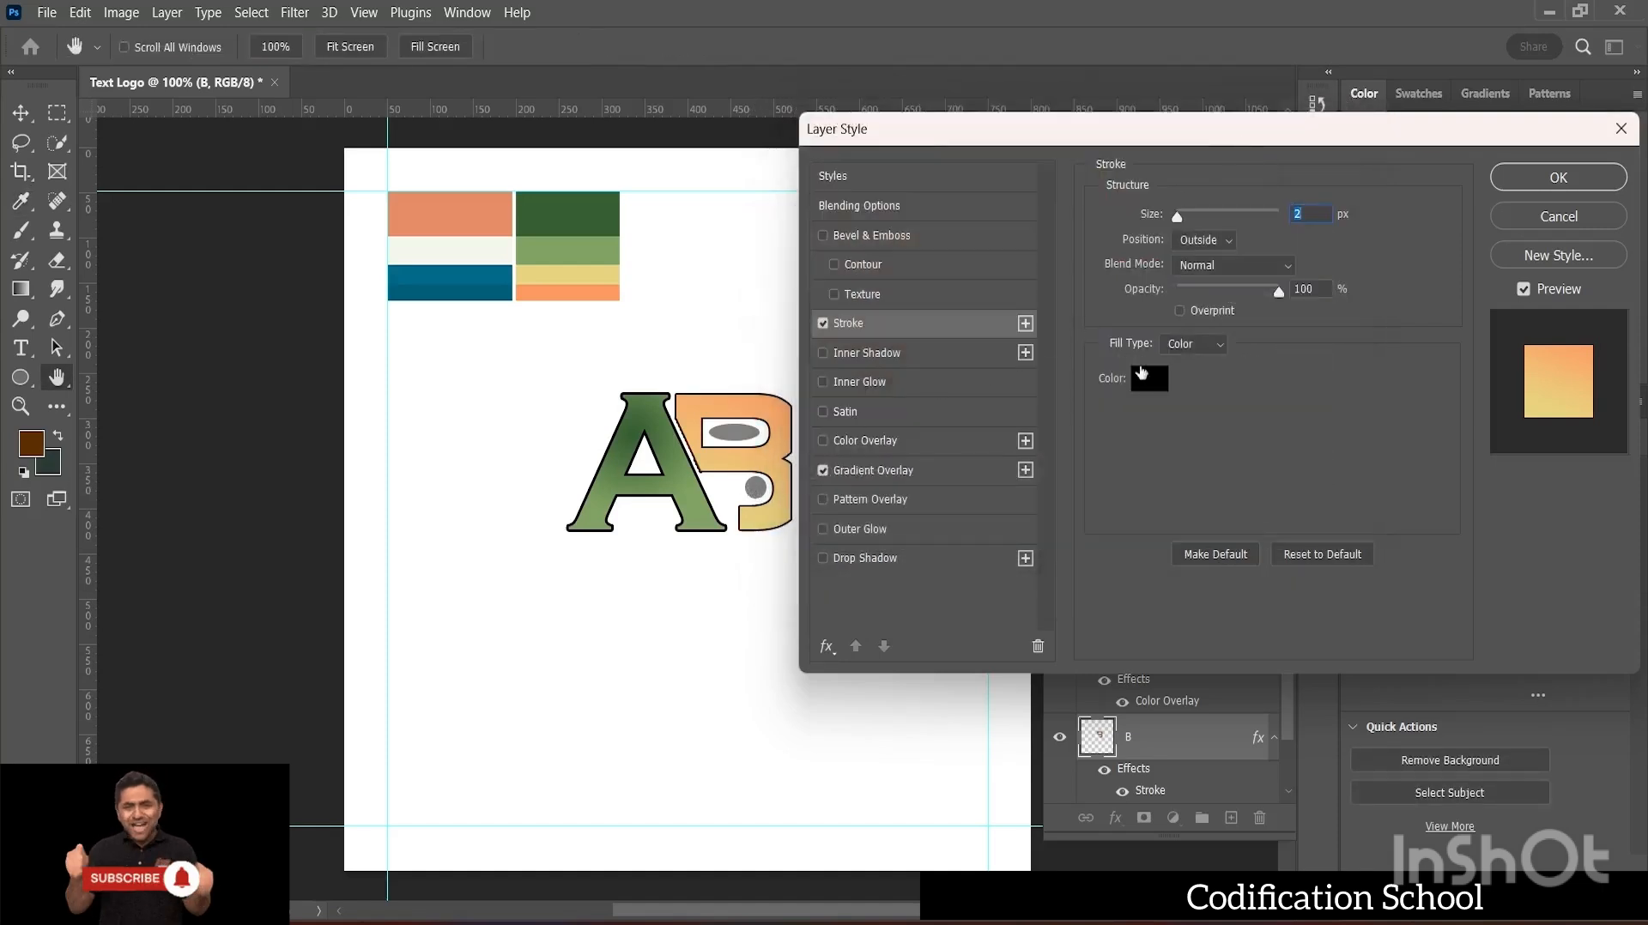
click(1535, 181)
- Move the small circle inside the B about 8 px left and set its shape stroke width to 0.51 px
drag(769, 495, 762, 495)
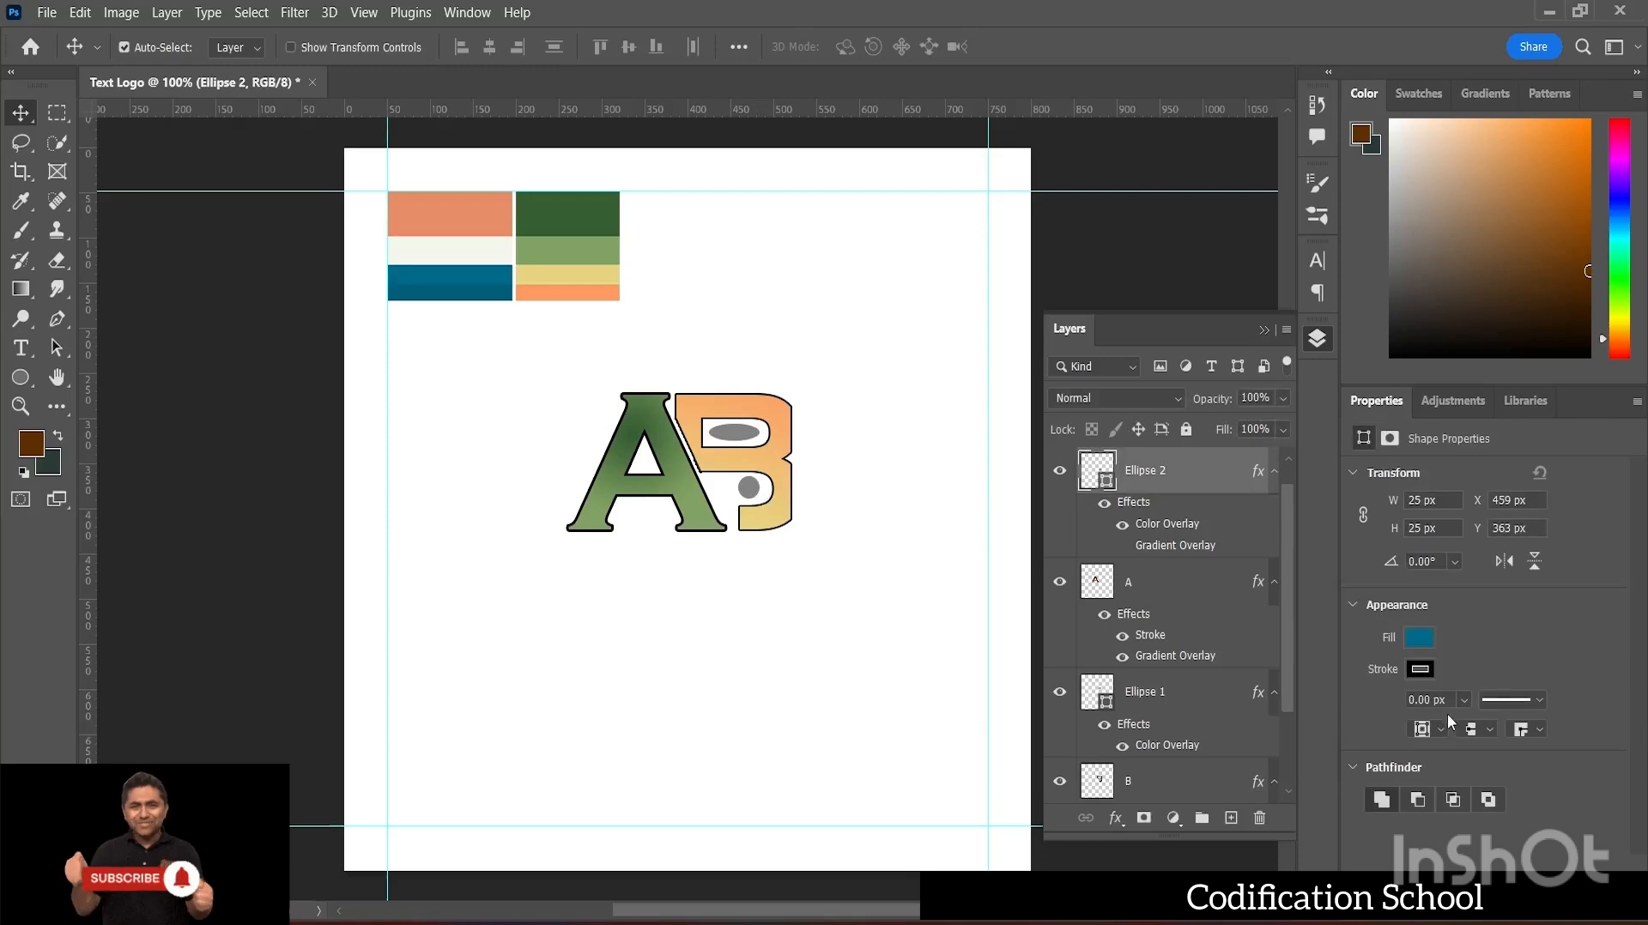
click(1465, 700)
drag(1468, 727, 1482, 728)
- Add a 2 px dark red outside Stroke effect to the small circle and apply the layer style
click(1116, 819)
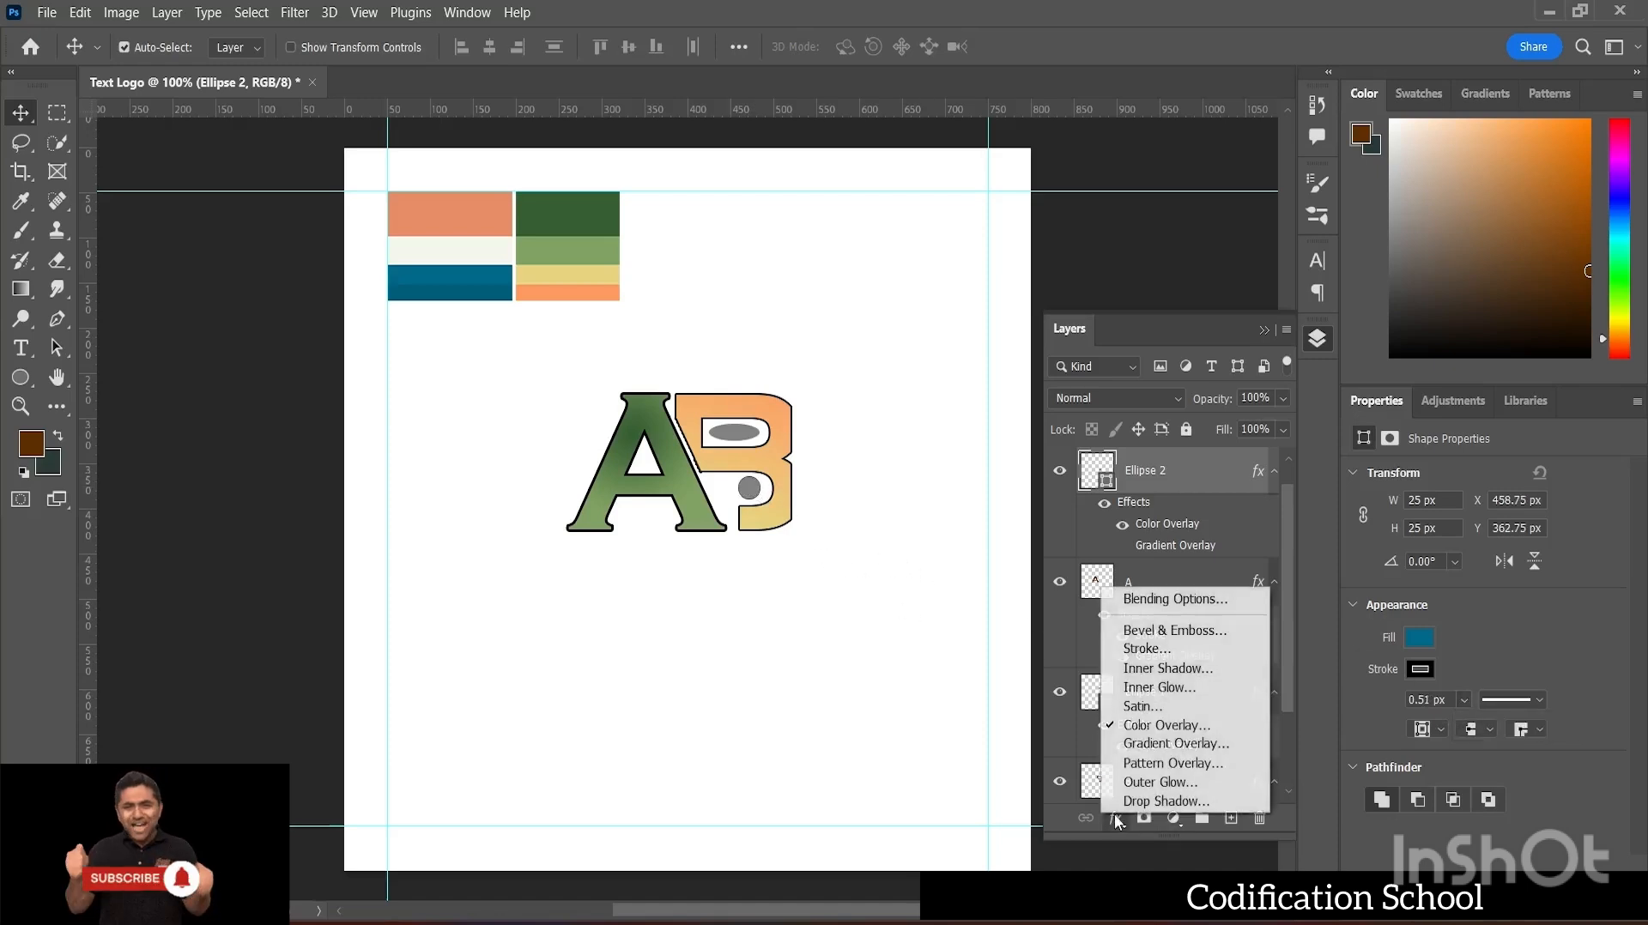
click(1147, 649)
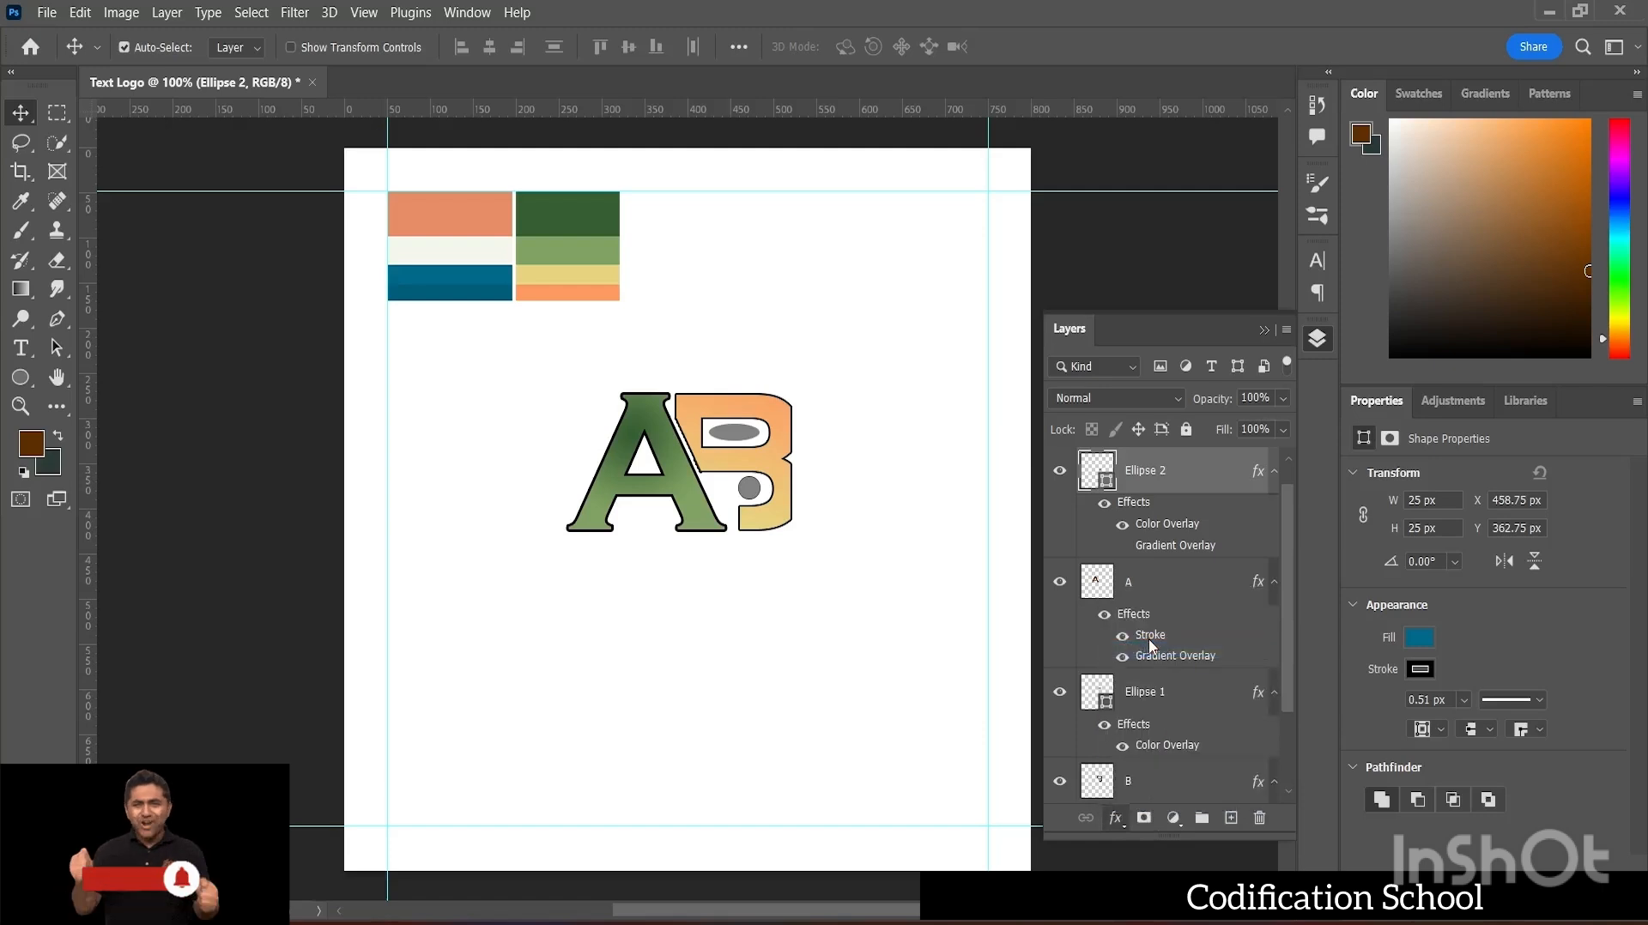
double_click(1148, 638)
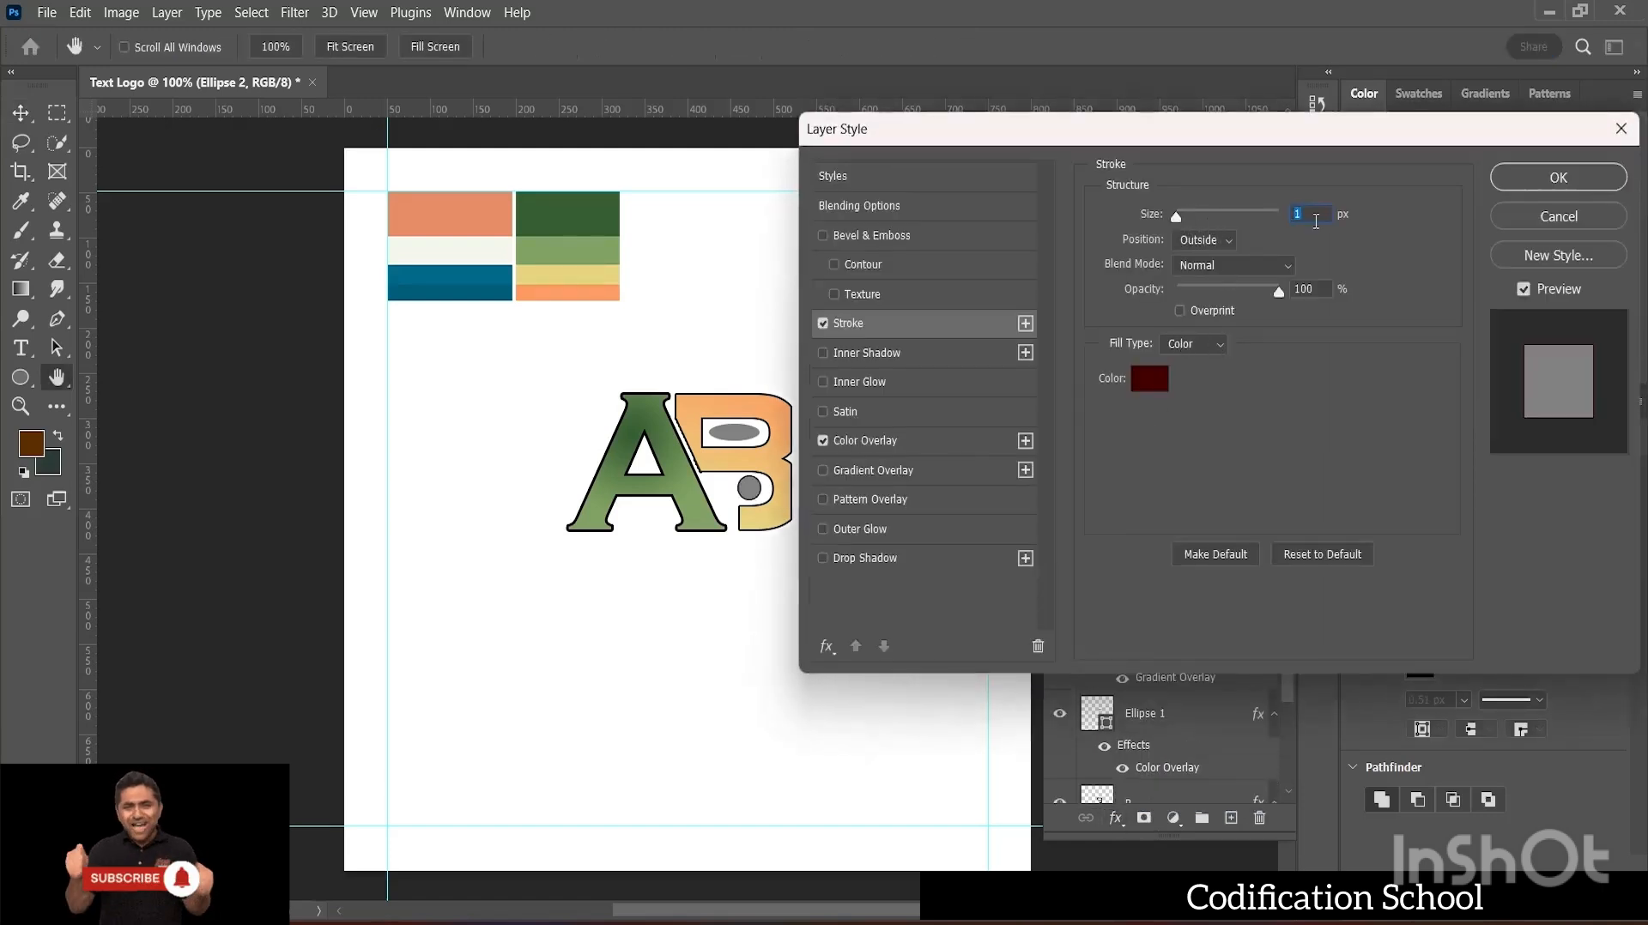
text(2)
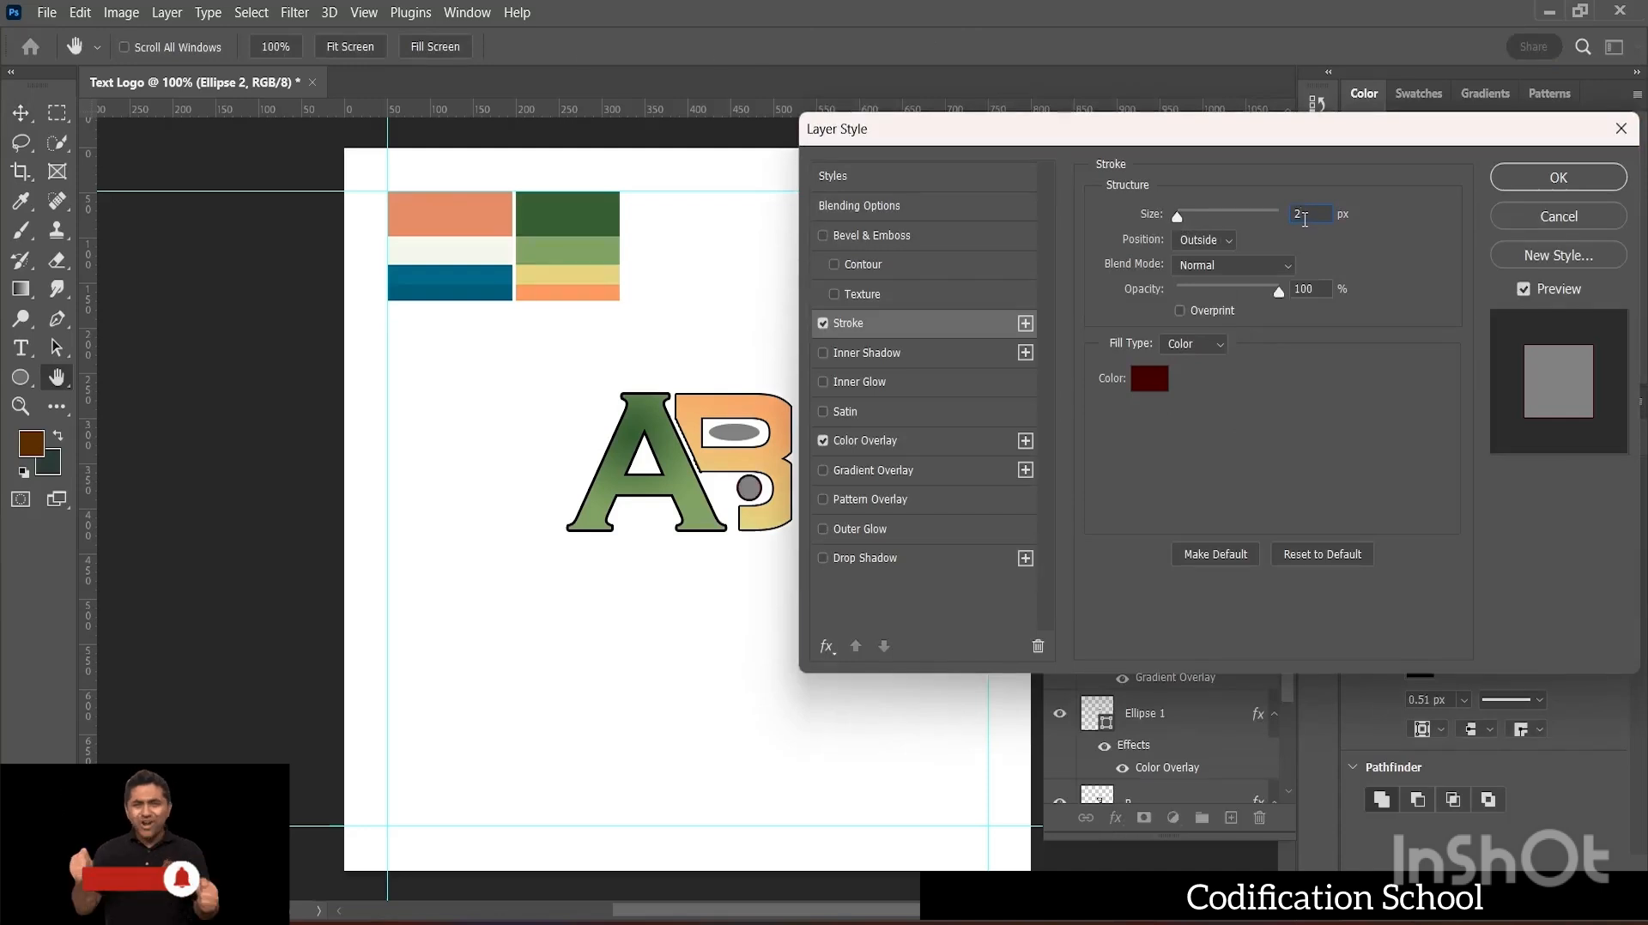
key(Return)
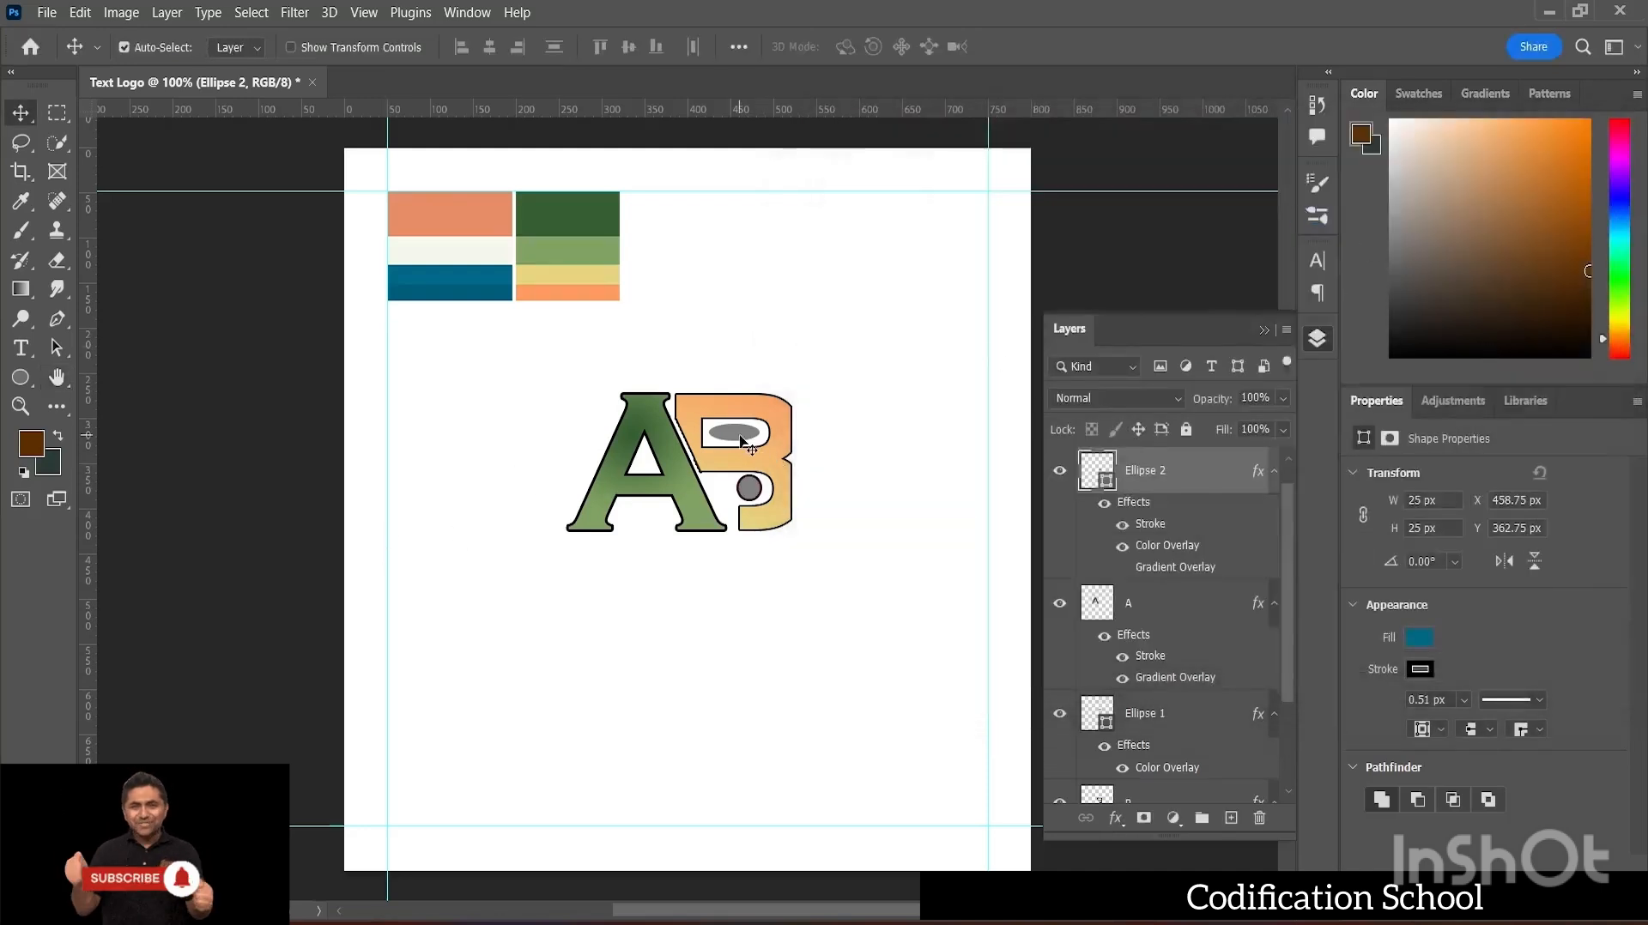
- Add a 2 px dark red outside Stroke effect to the B's upper ellipse and apply the layer style
click(742, 440)
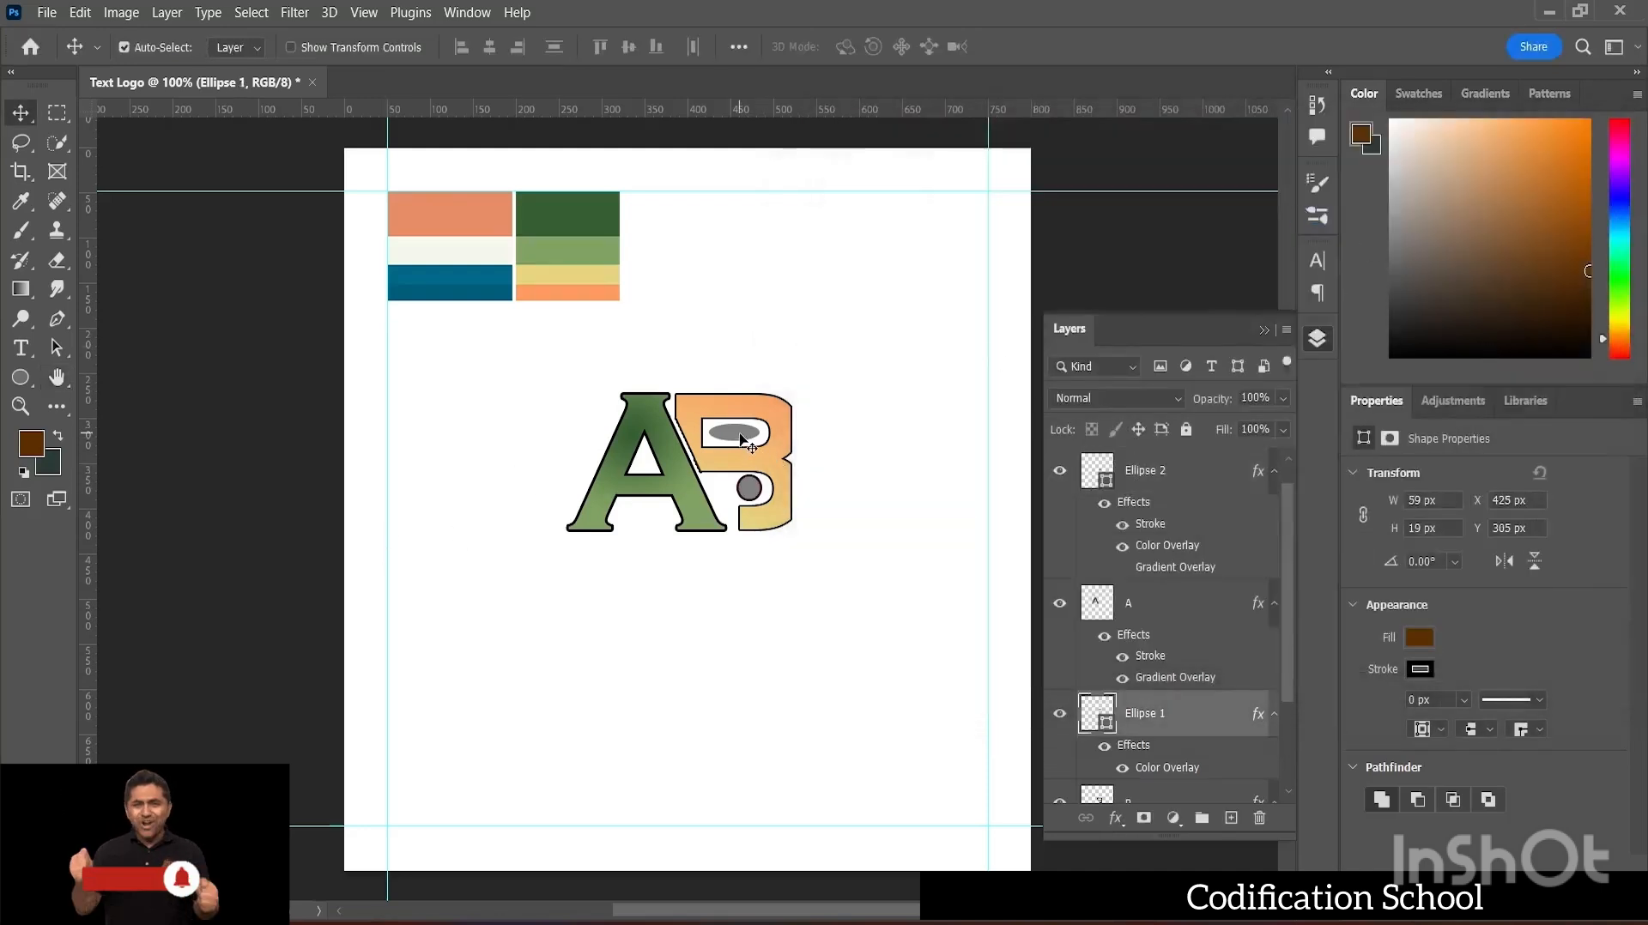
click(1117, 818)
click(1177, 606)
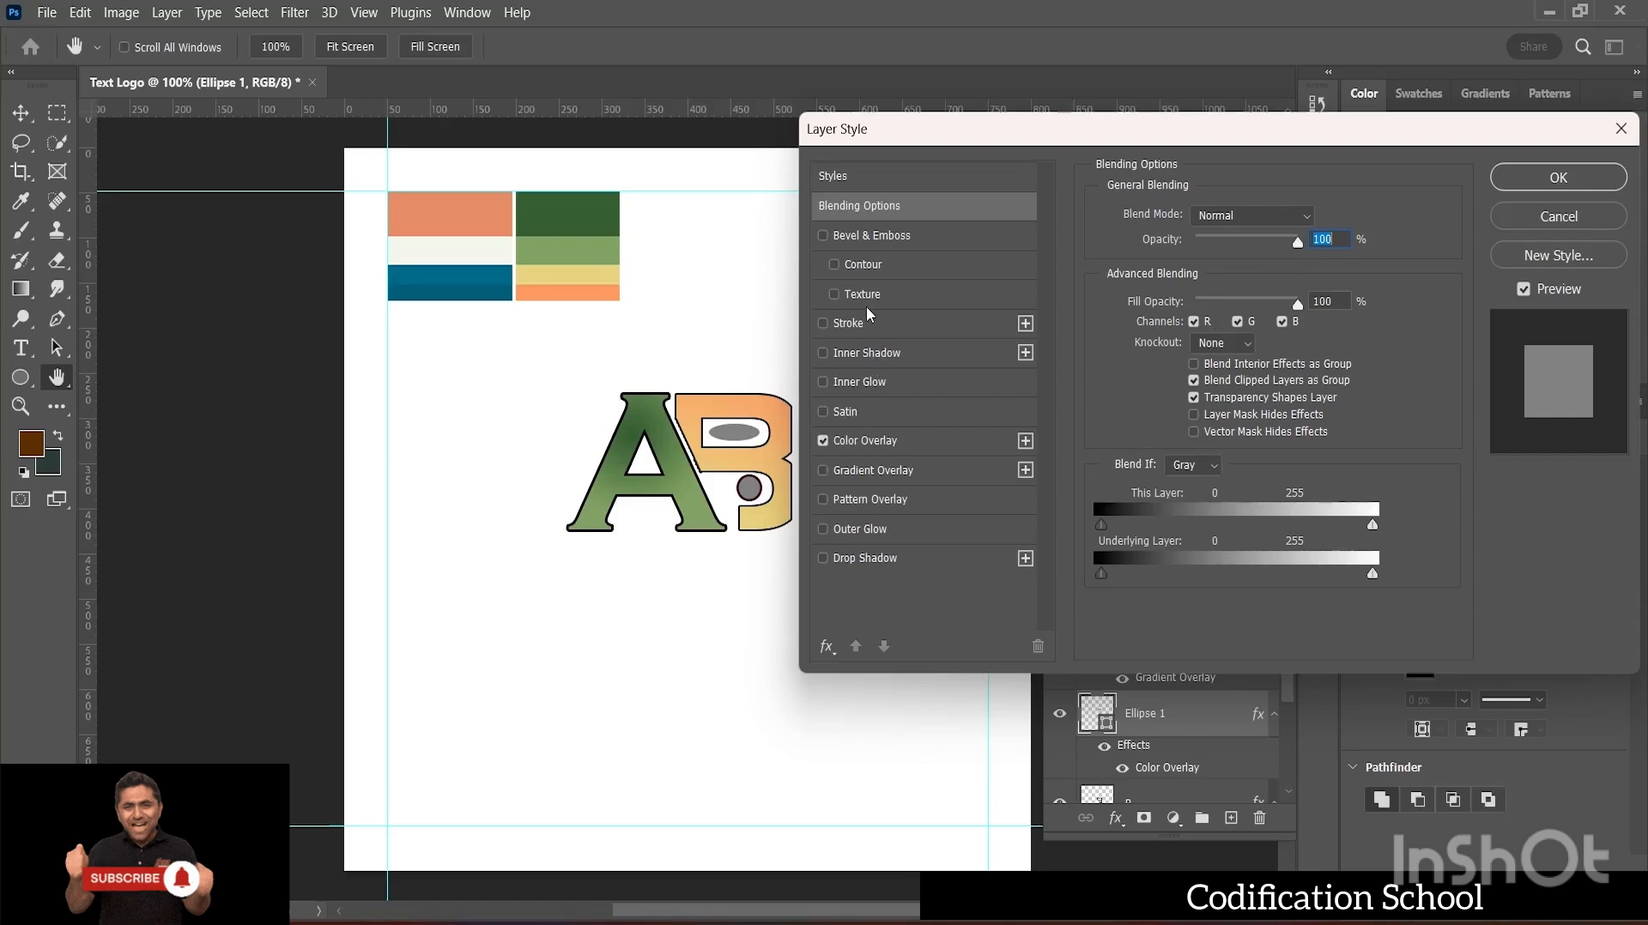
click(852, 324)
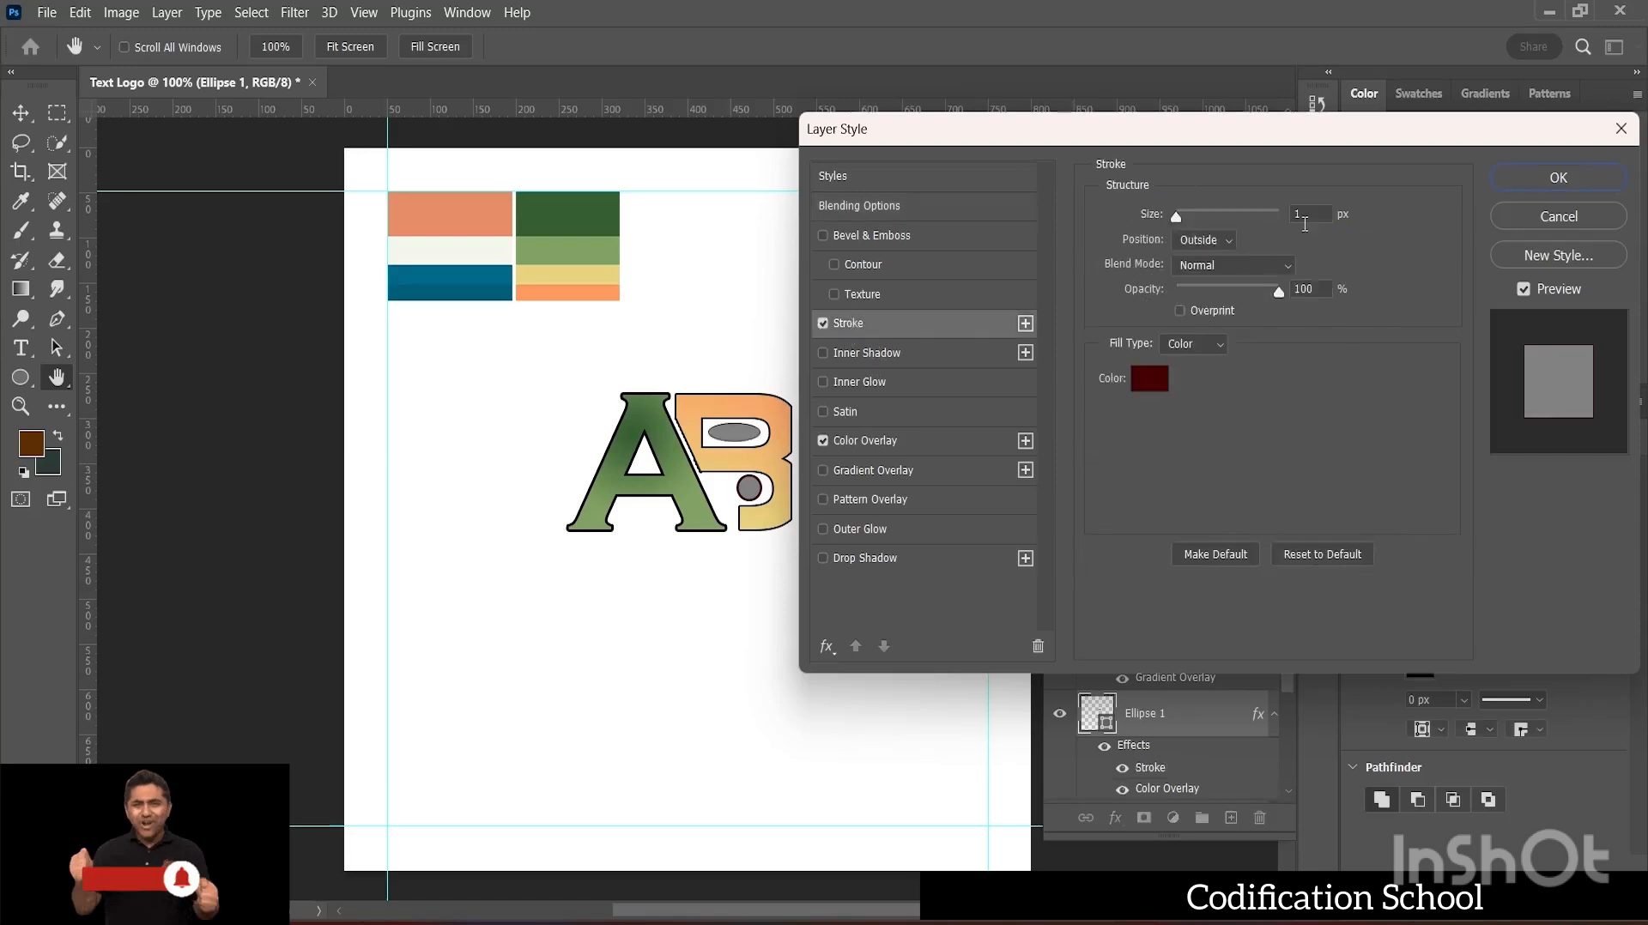
click(1312, 213)
key(BackSpace)
text(2)
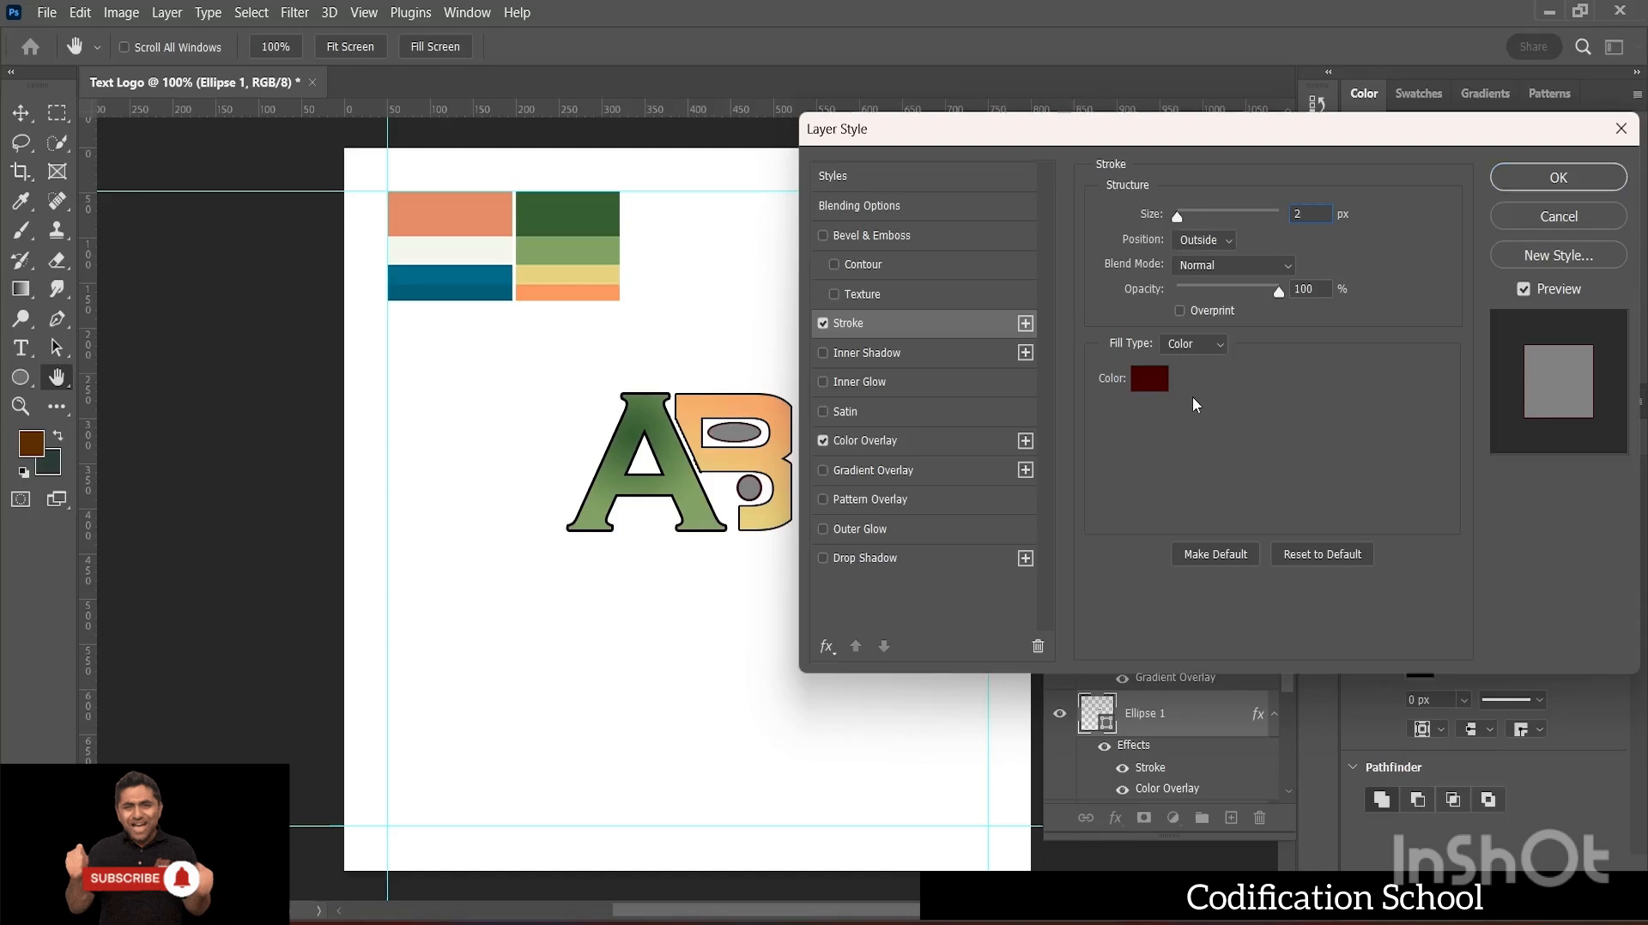
click(1559, 178)
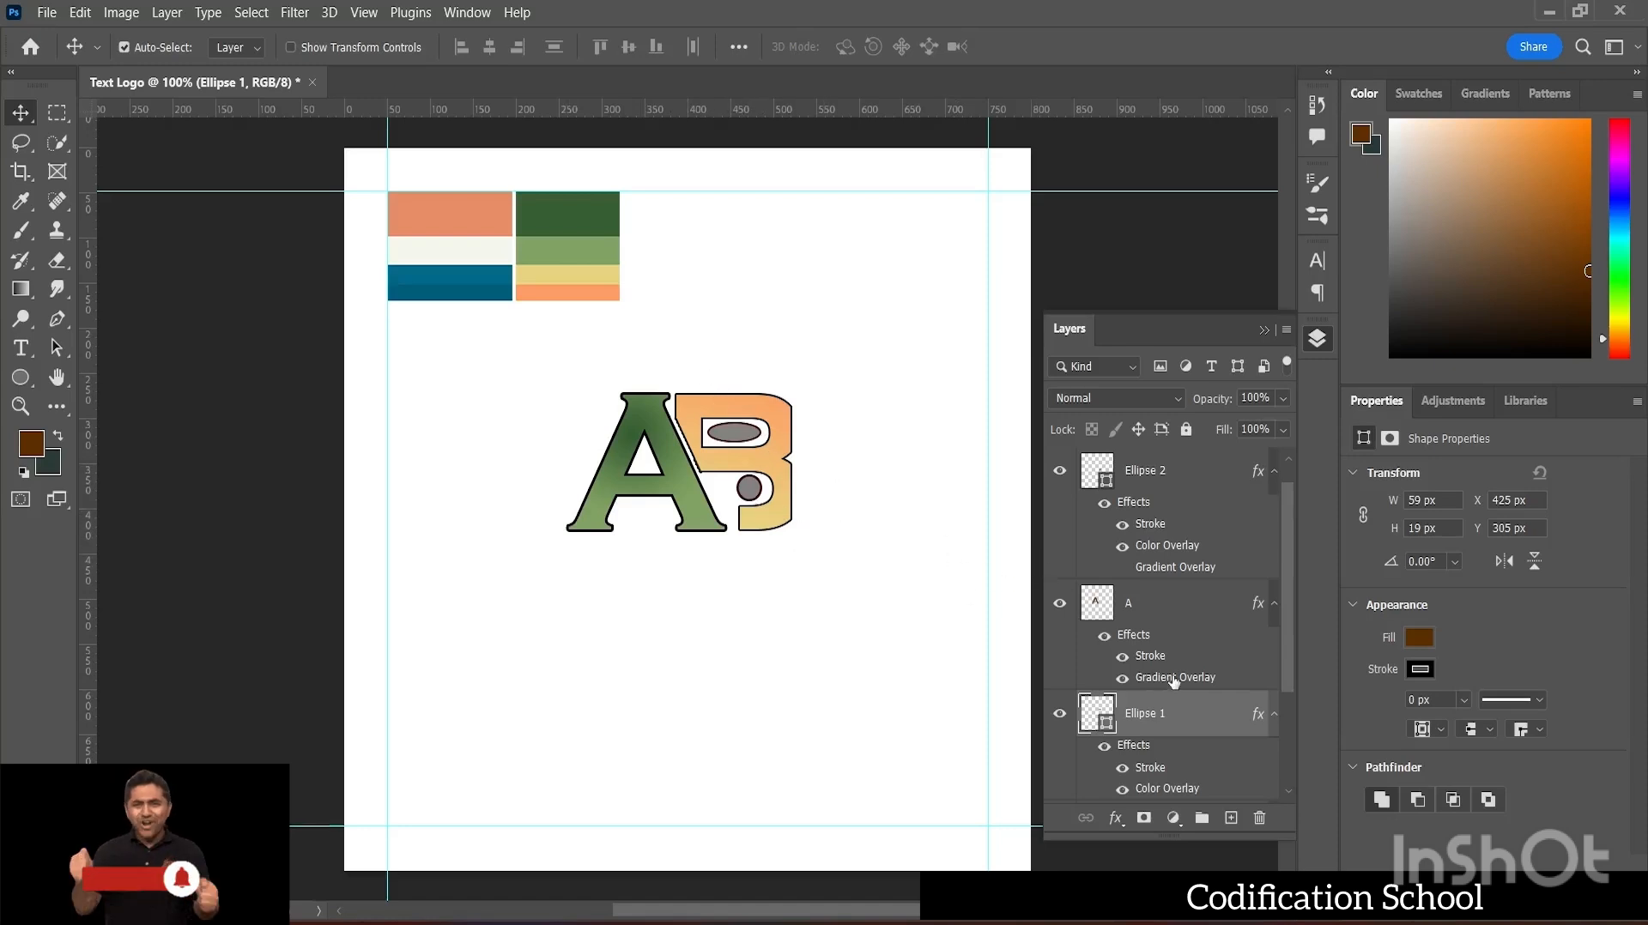
click(1172, 604)
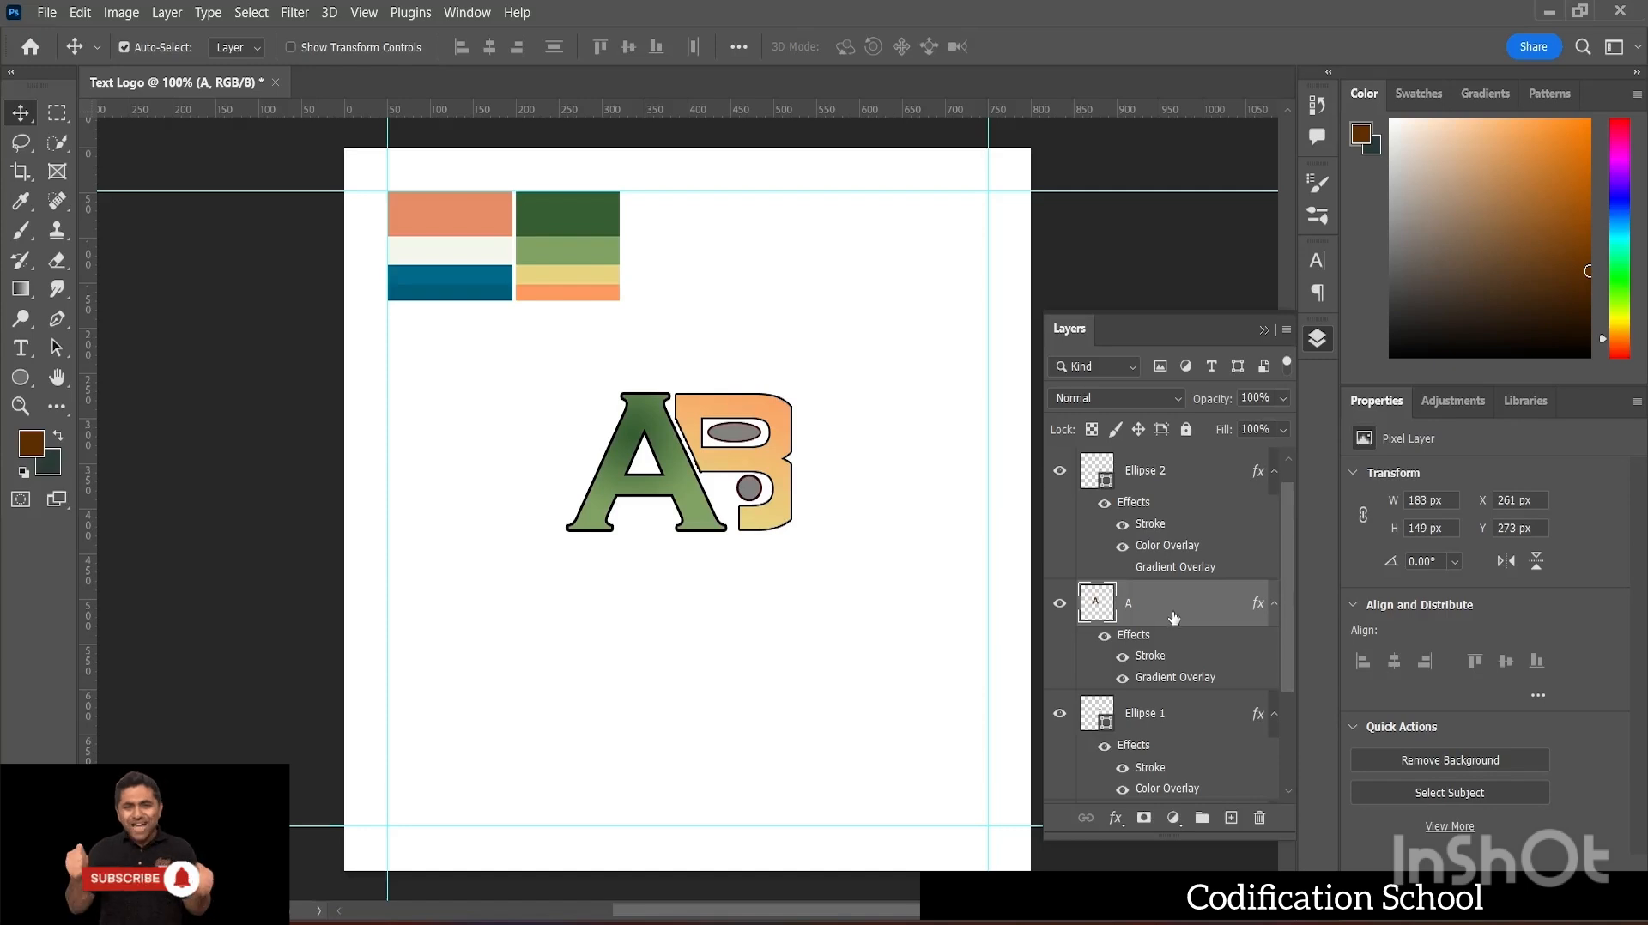
scroll(1172, 618, down, 3)
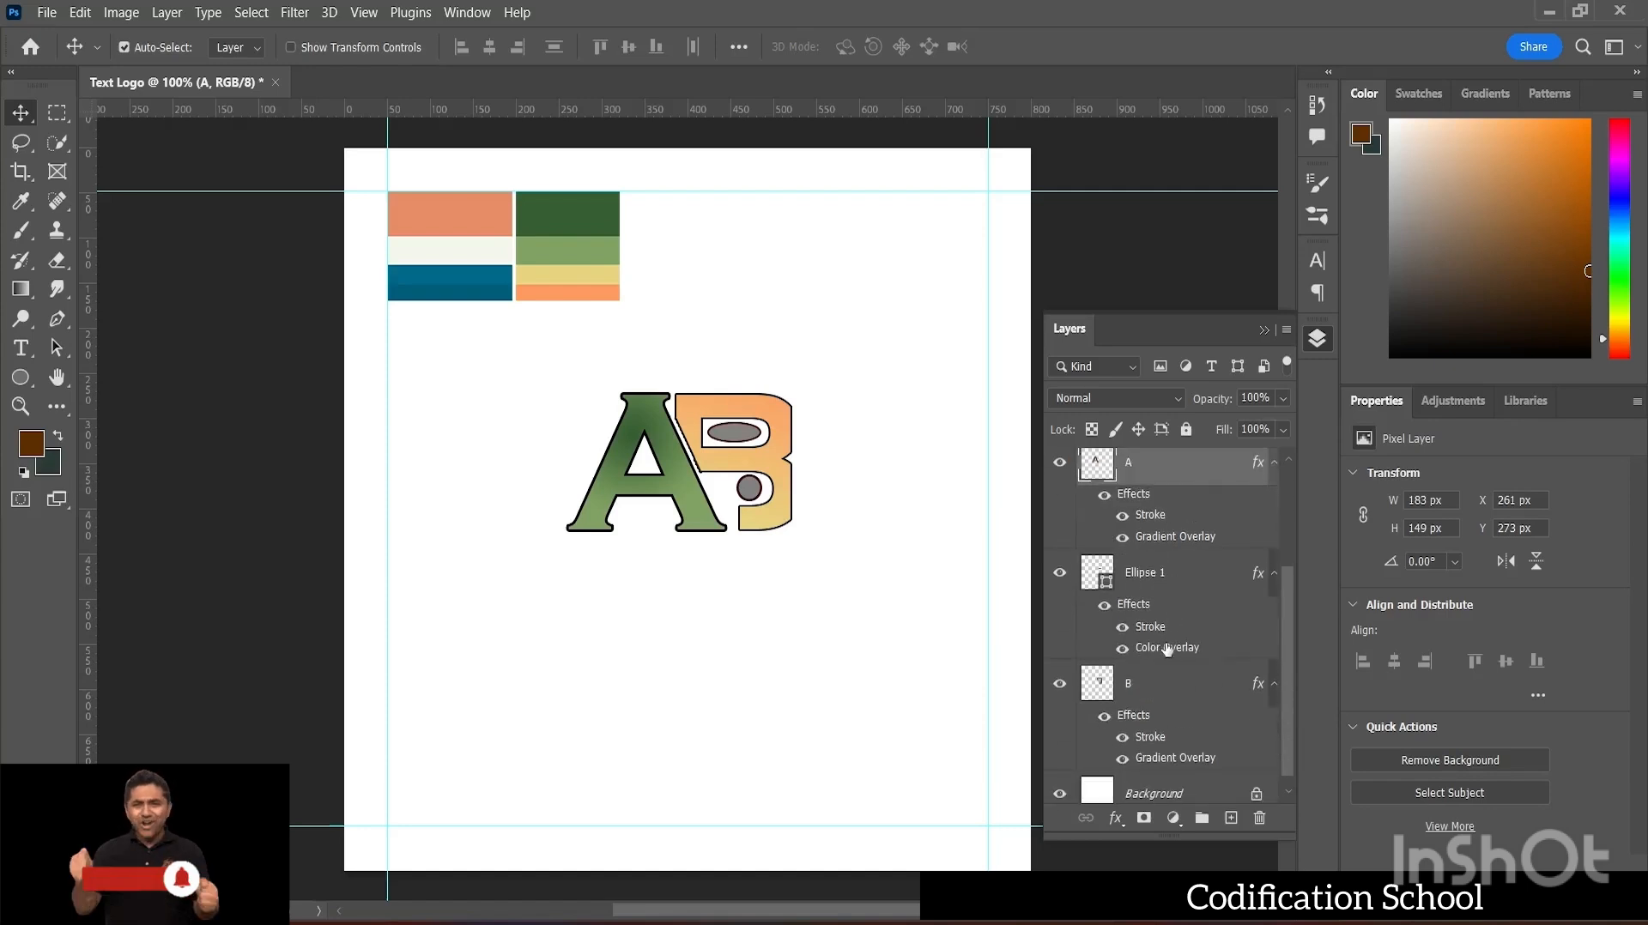
shift+click(1138, 685)
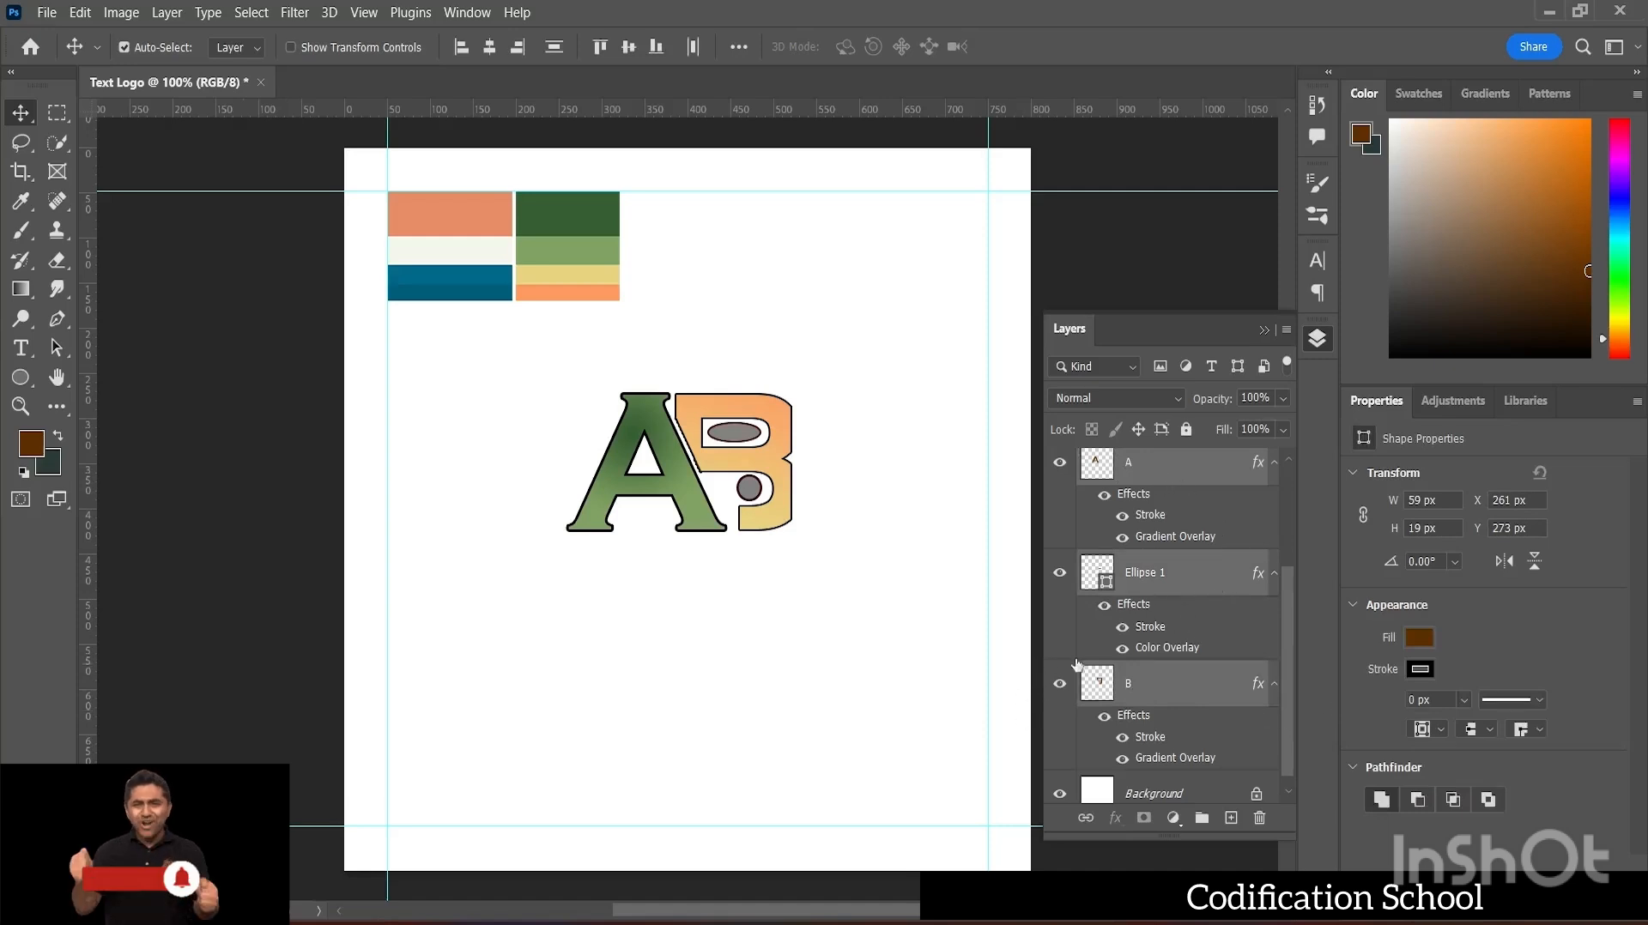
click(1193, 602)
click(1162, 687)
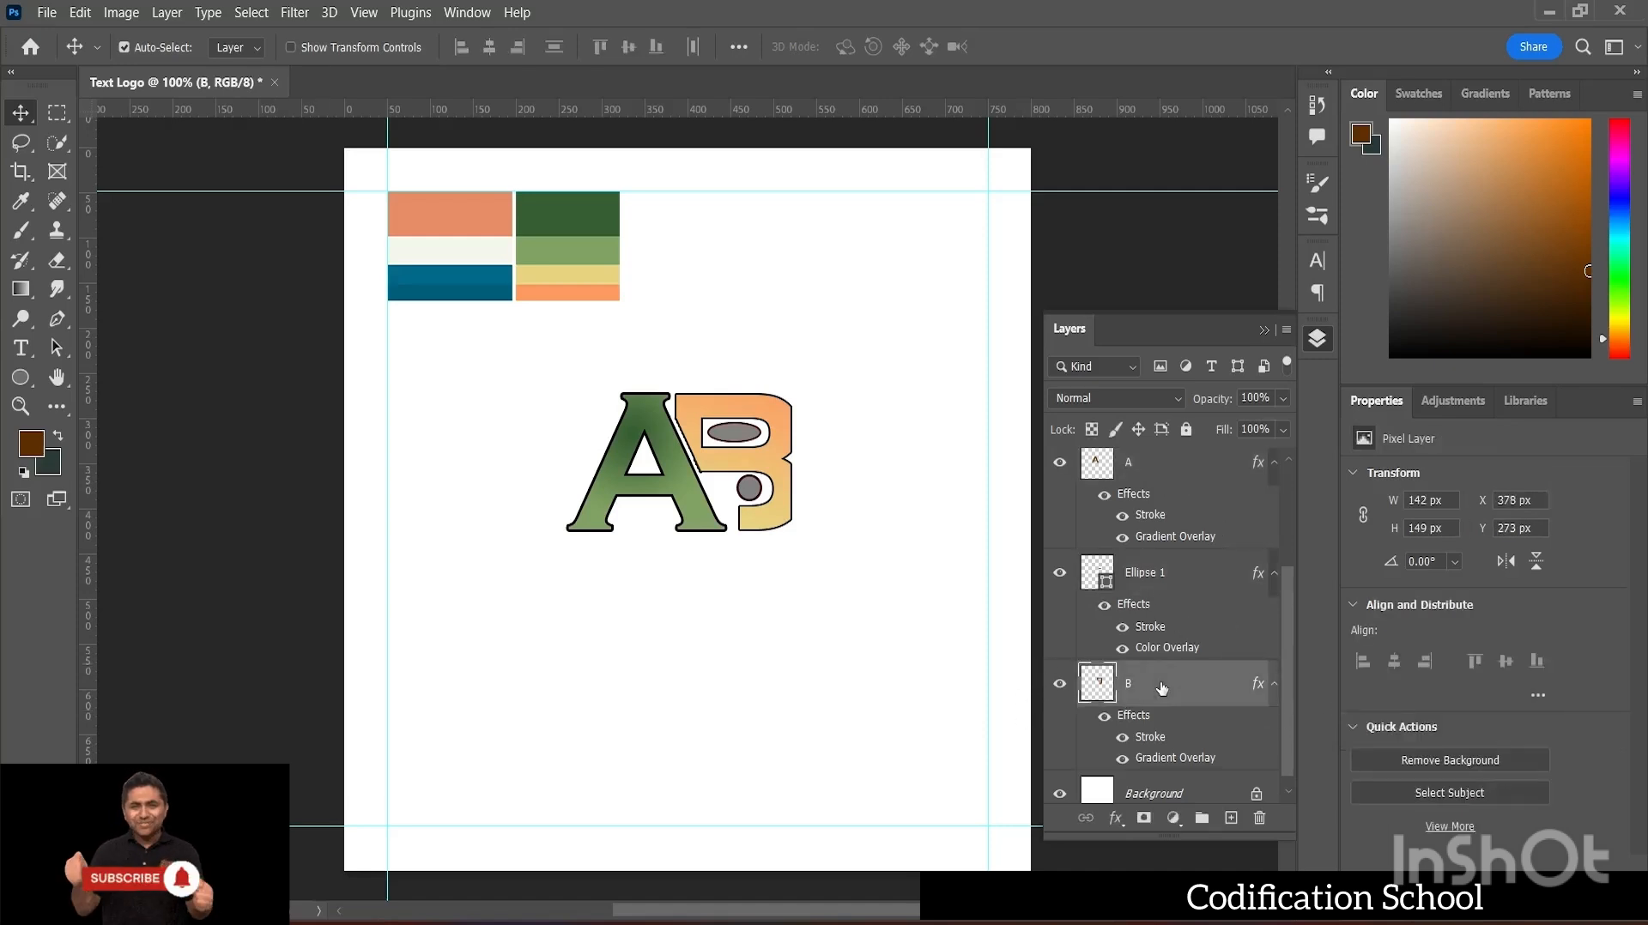
shift+click(1164, 463)
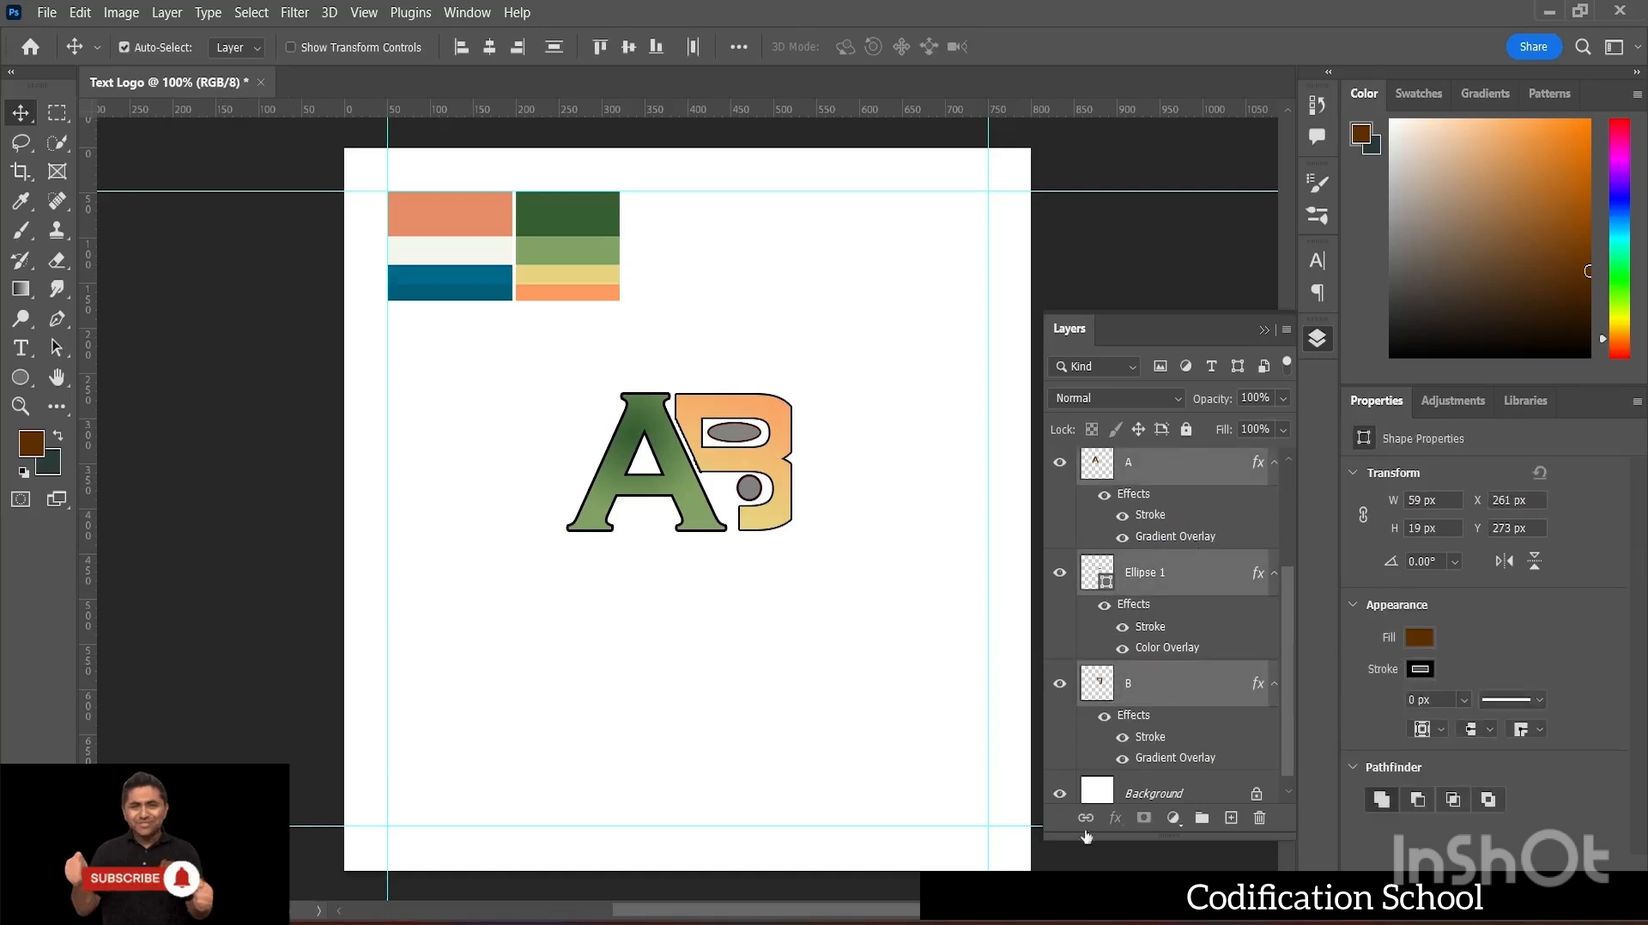
- Link the A and B letter layers together
click(1164, 696)
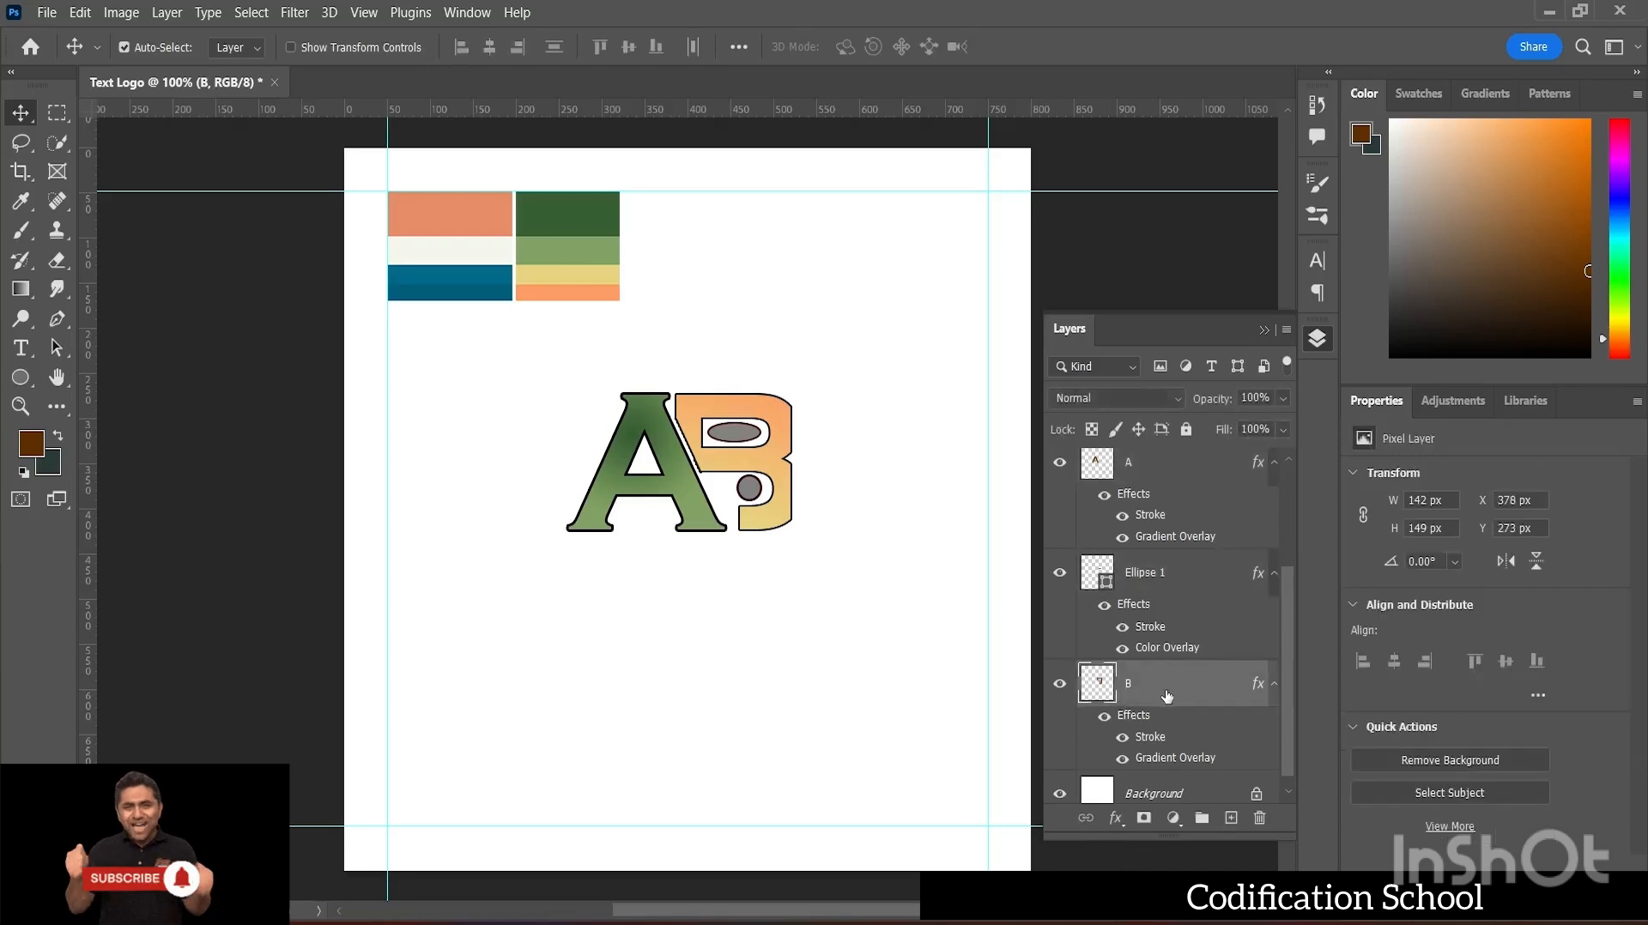
ctrl+click(1162, 475)
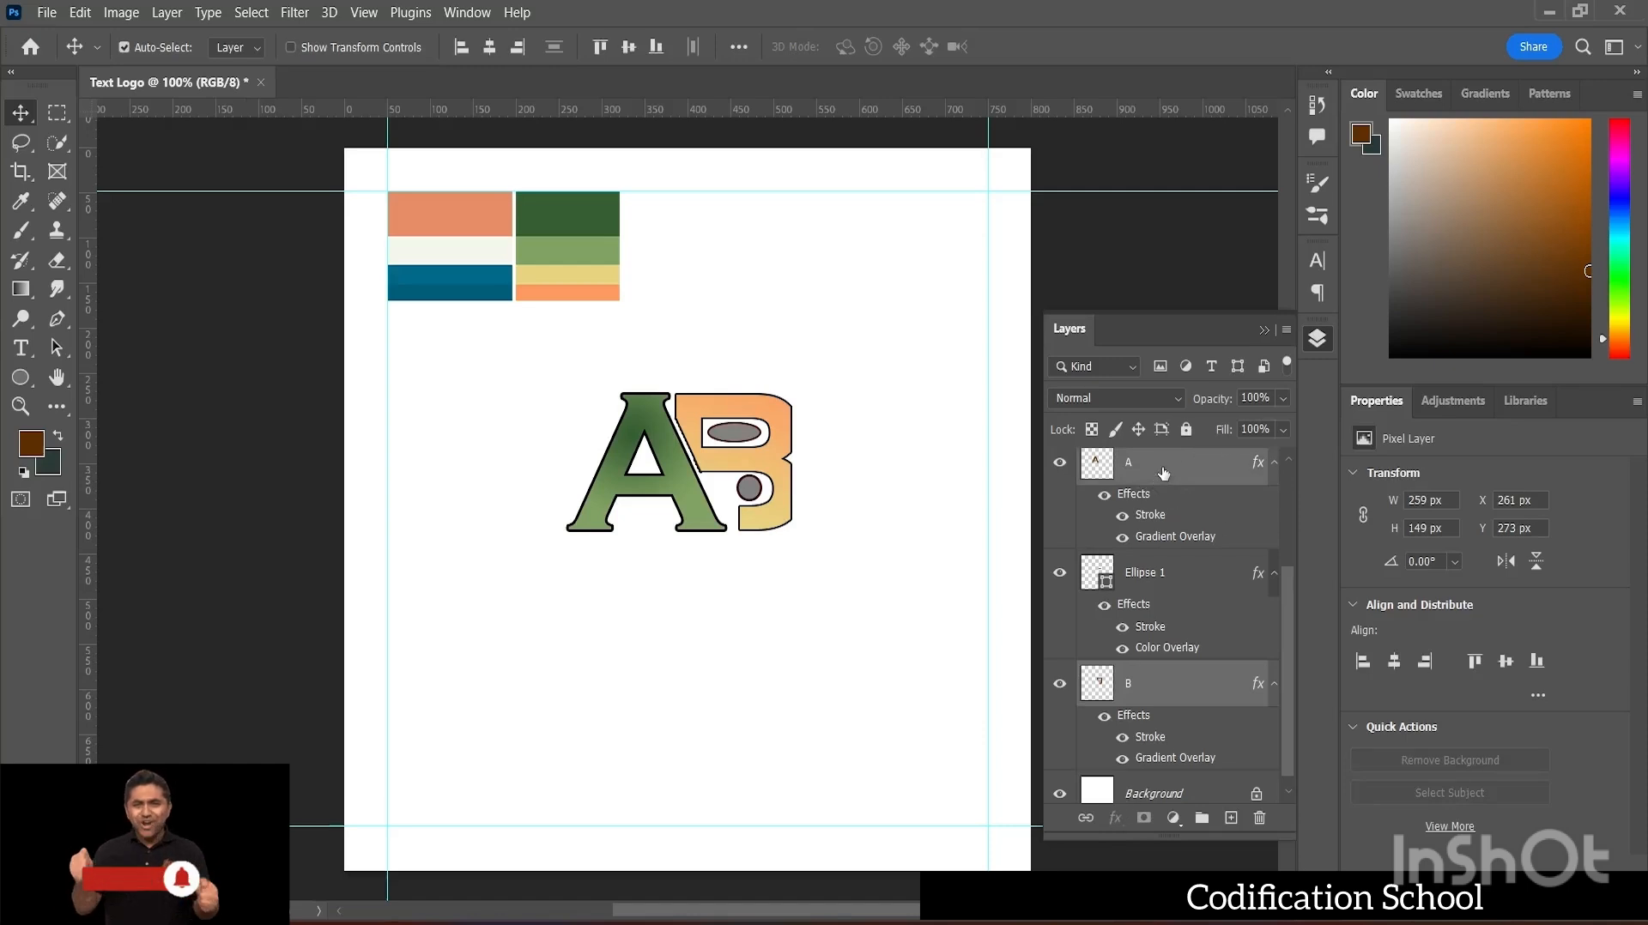
right_click(1164, 473)
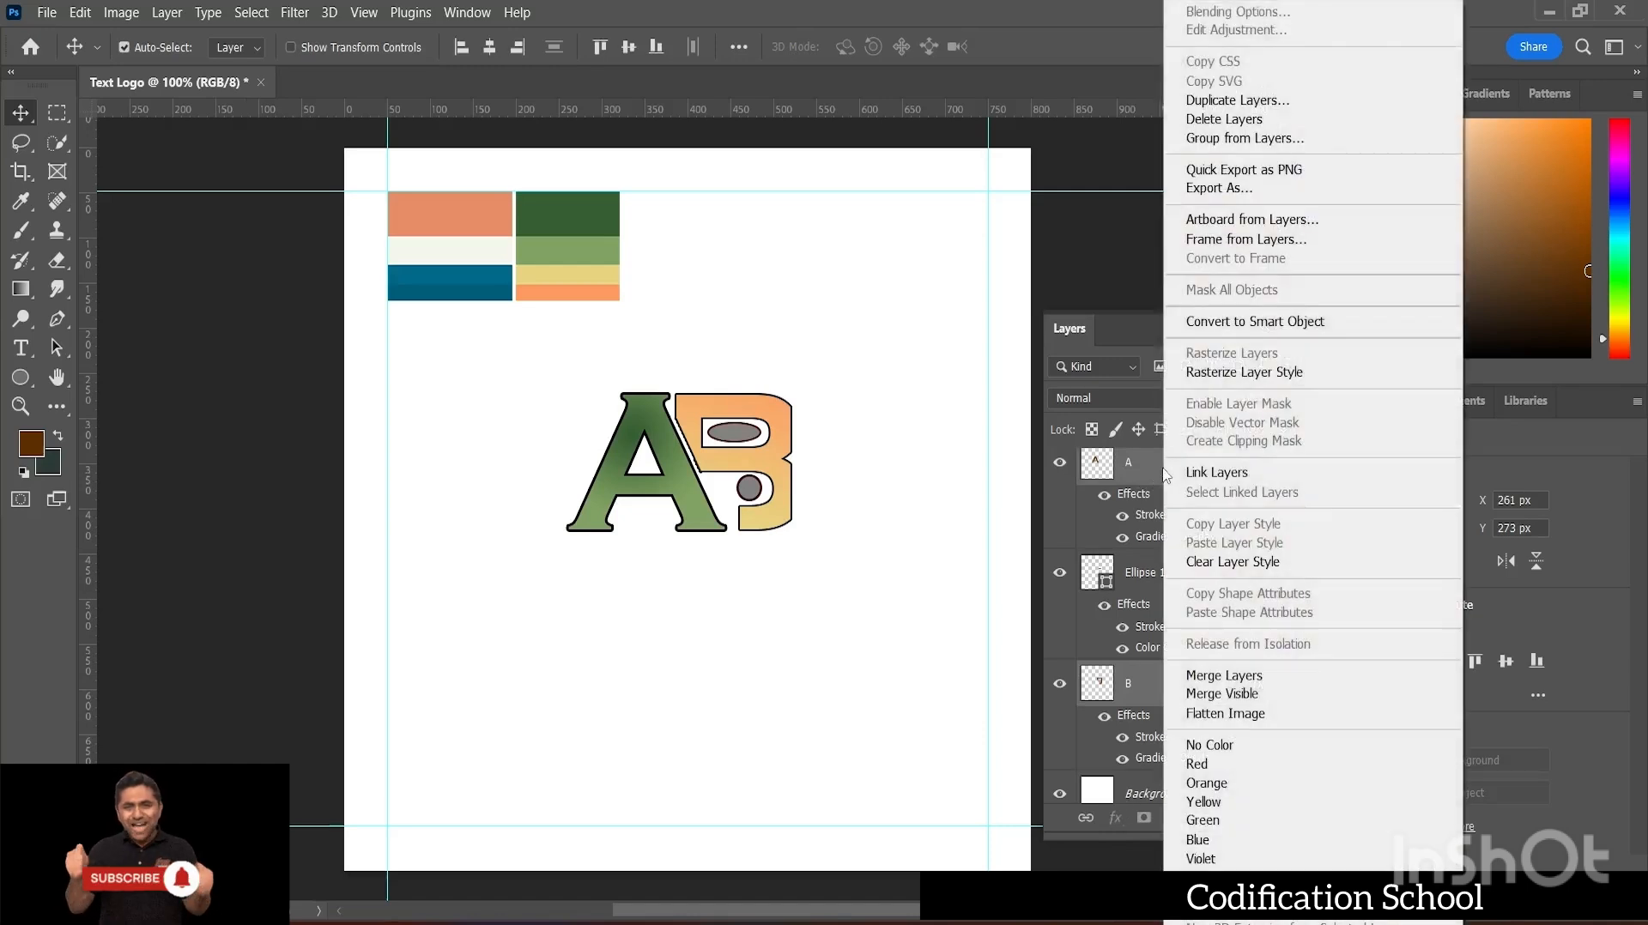
click(1223, 474)
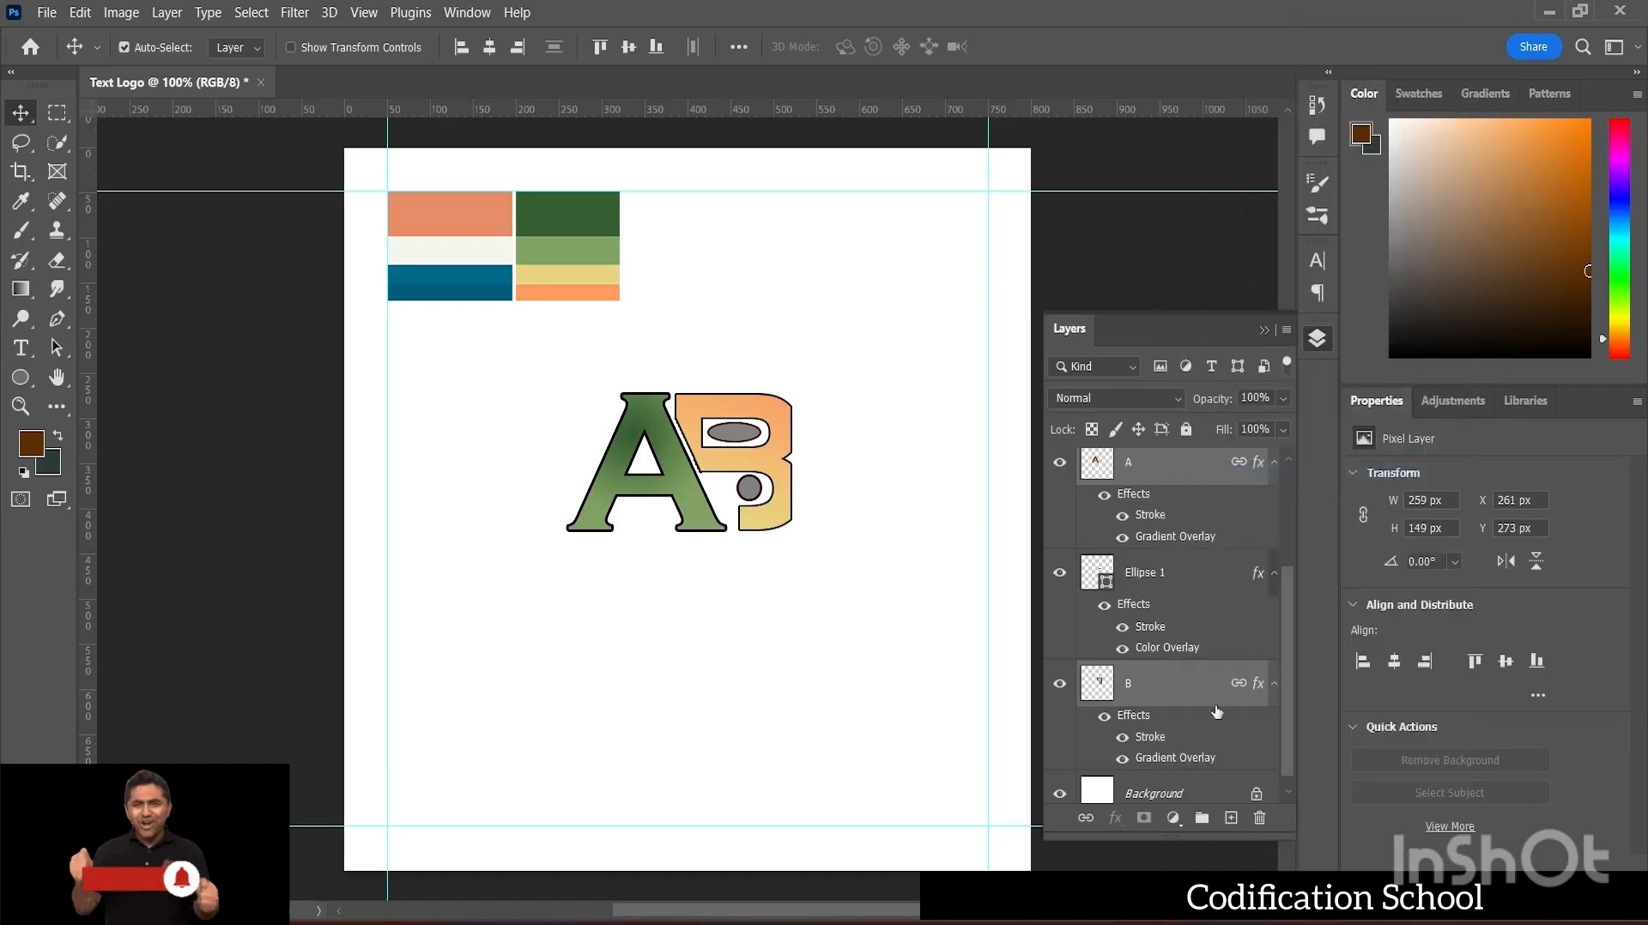
- Add a Drop Shadow to the letter A with 28% opacity, 25 px distance, 25% spread and 27 px size
click(1258, 471)
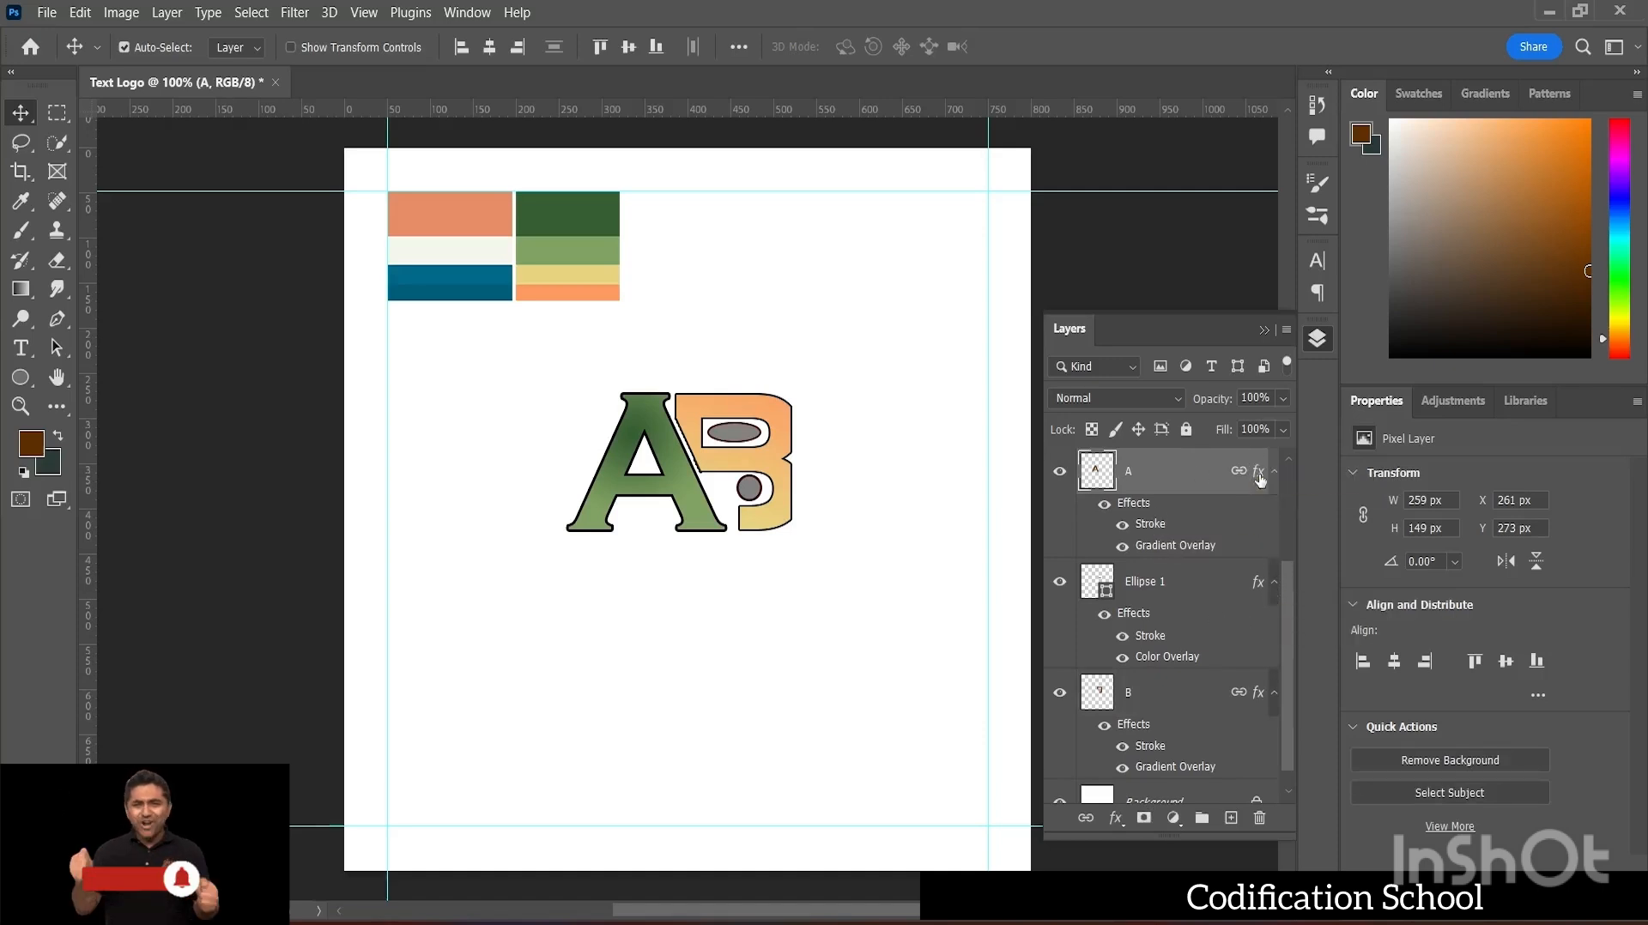
click(1140, 696)
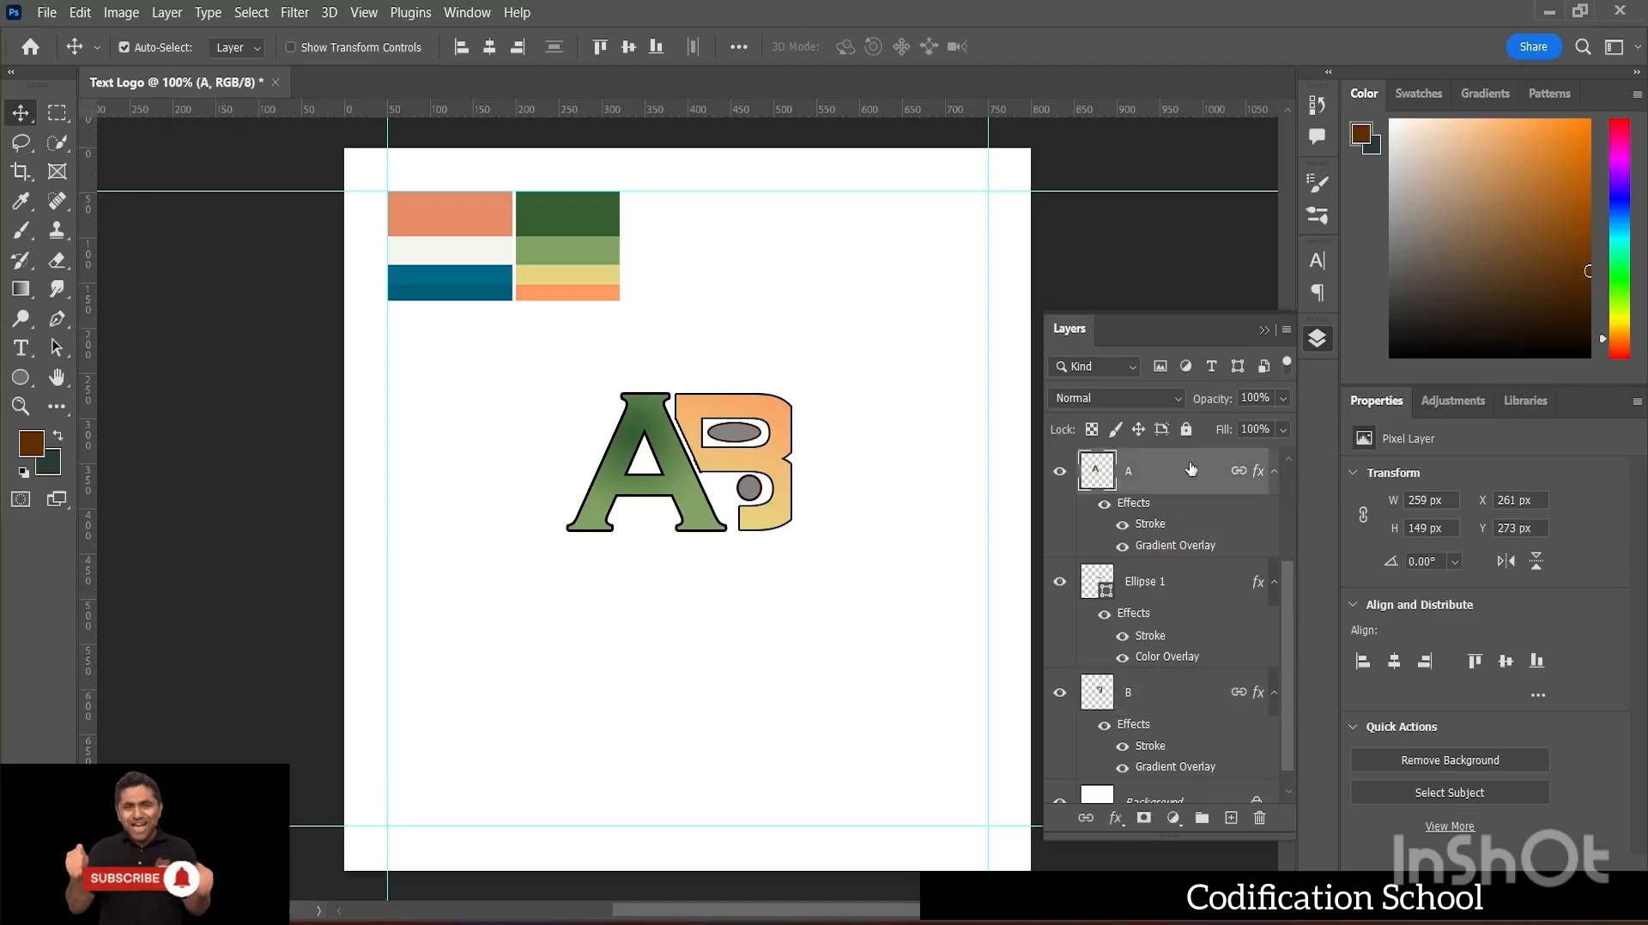
click(1115, 818)
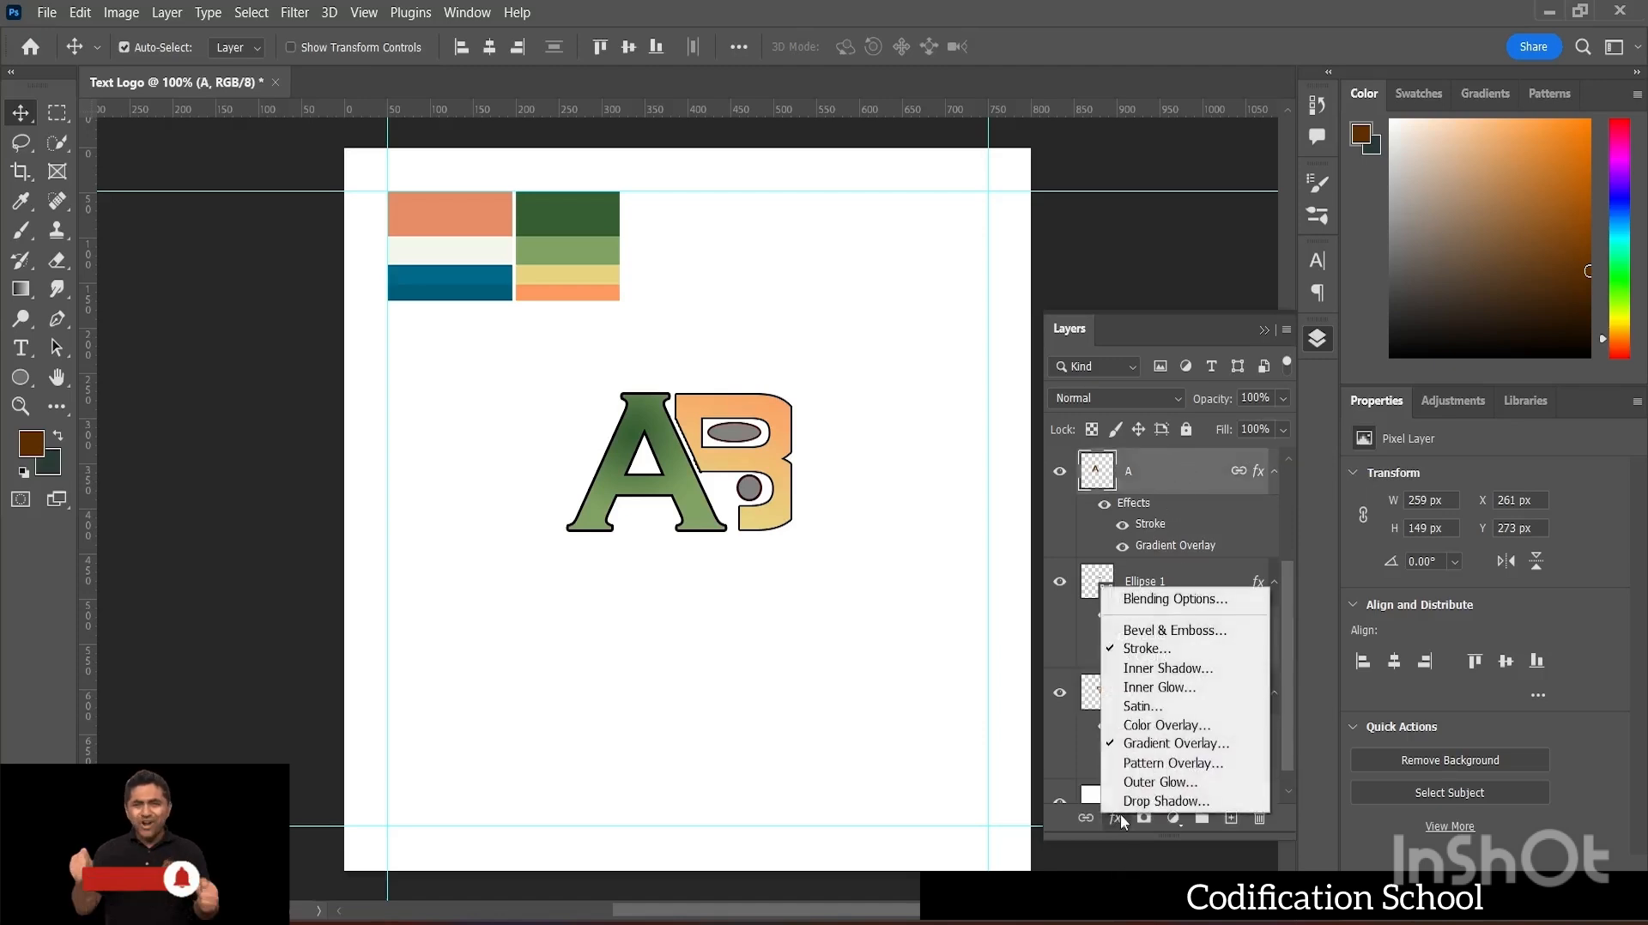
click(1131, 803)
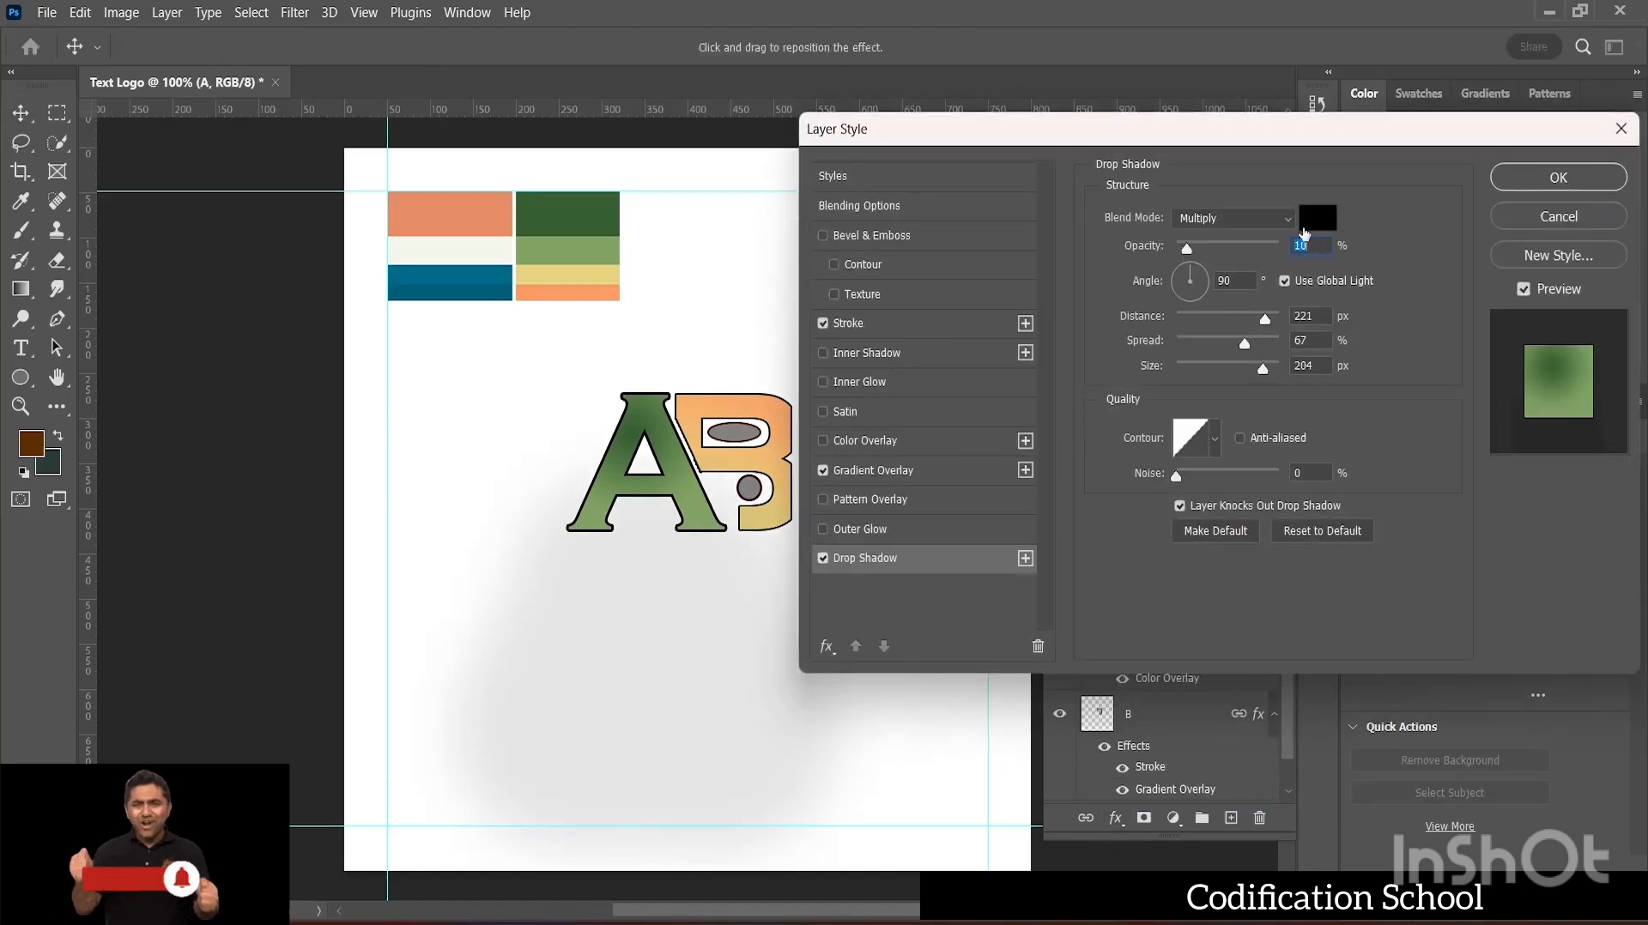
mouse_move(1190, 260)
mouse_down()
mouse_move(1225, 259)
mouse_move(1191, 255)
mouse_up()
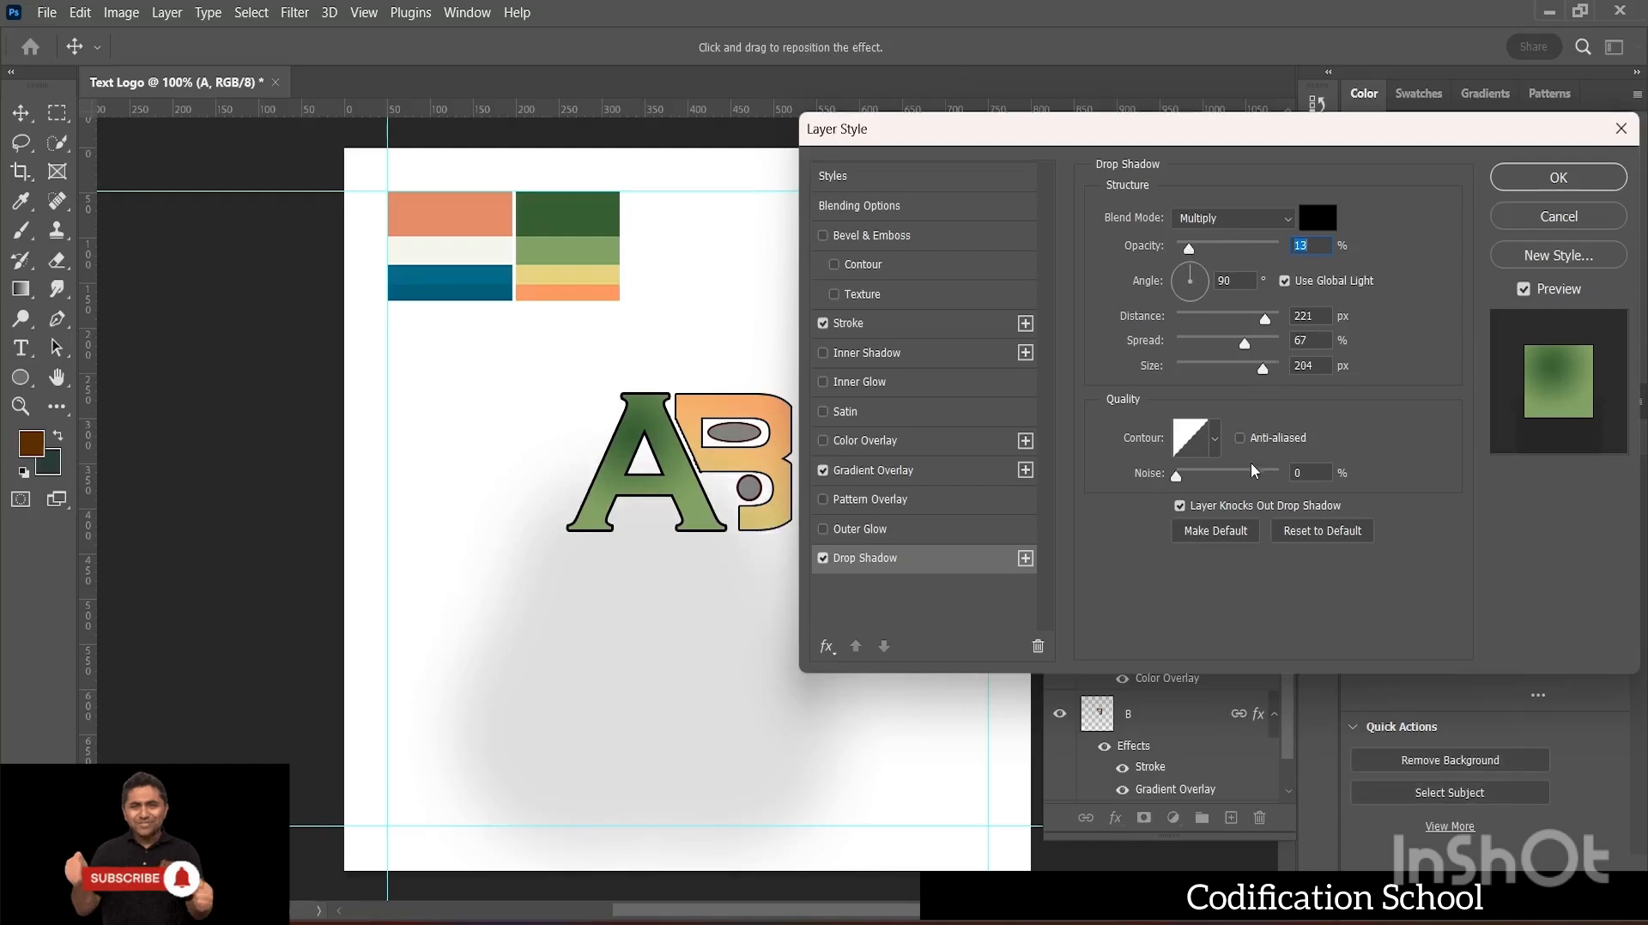
drag(1265, 320, 1193, 371)
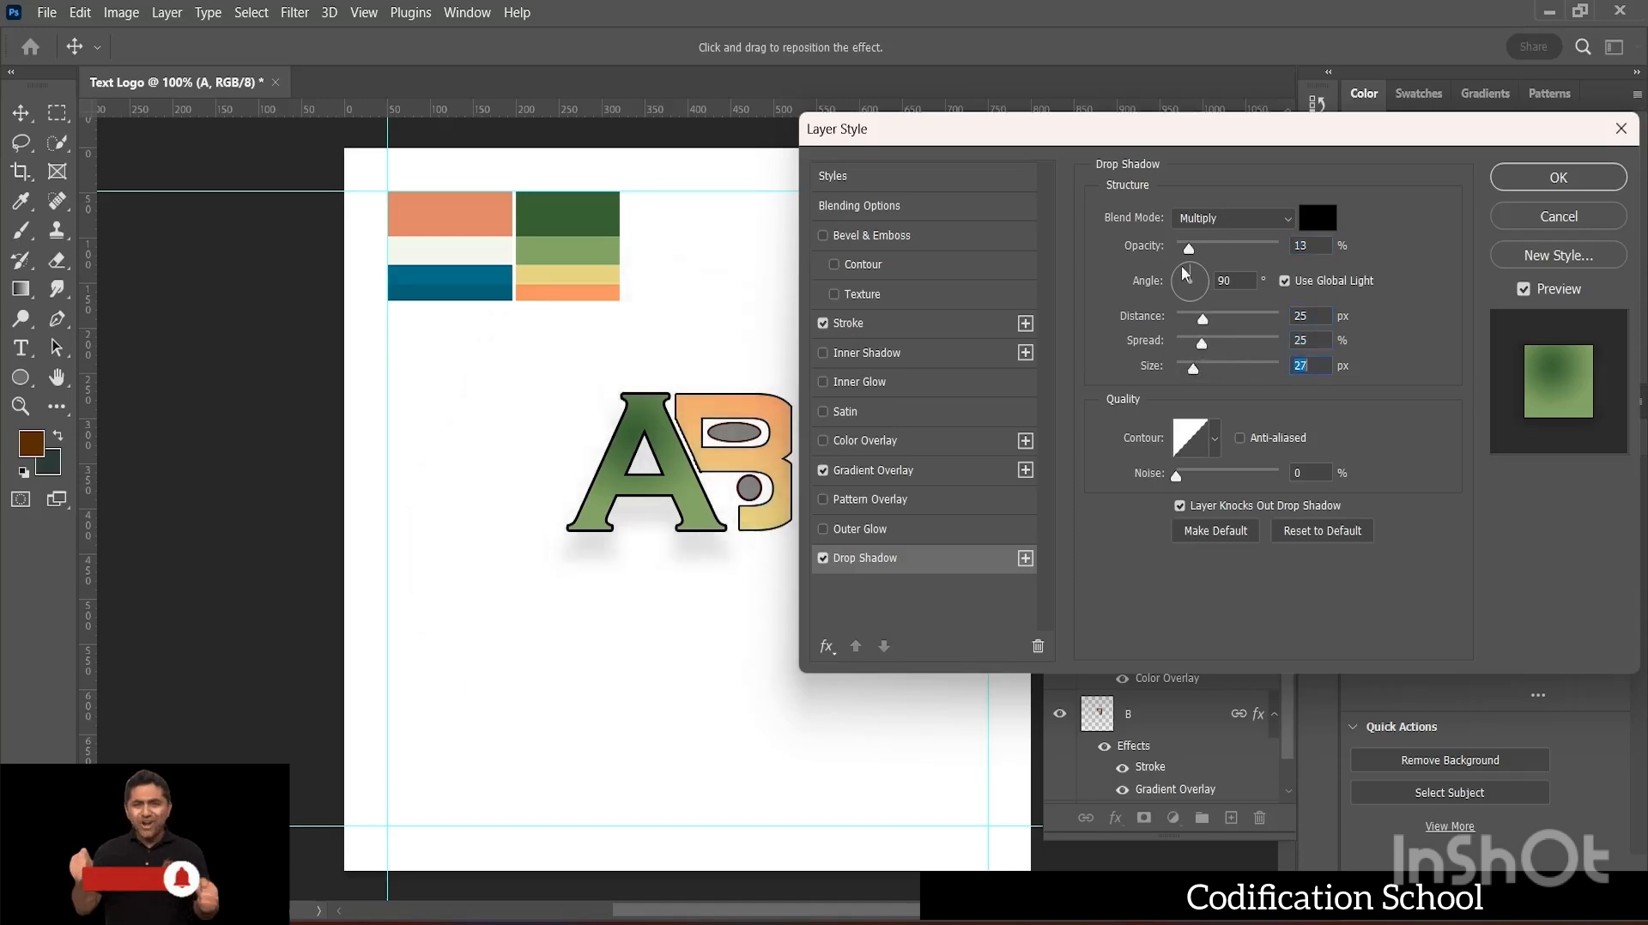
mouse_move(1190, 249)
mouse_down()
mouse_move(1228, 250)
mouse_move(1206, 254)
mouse_up()
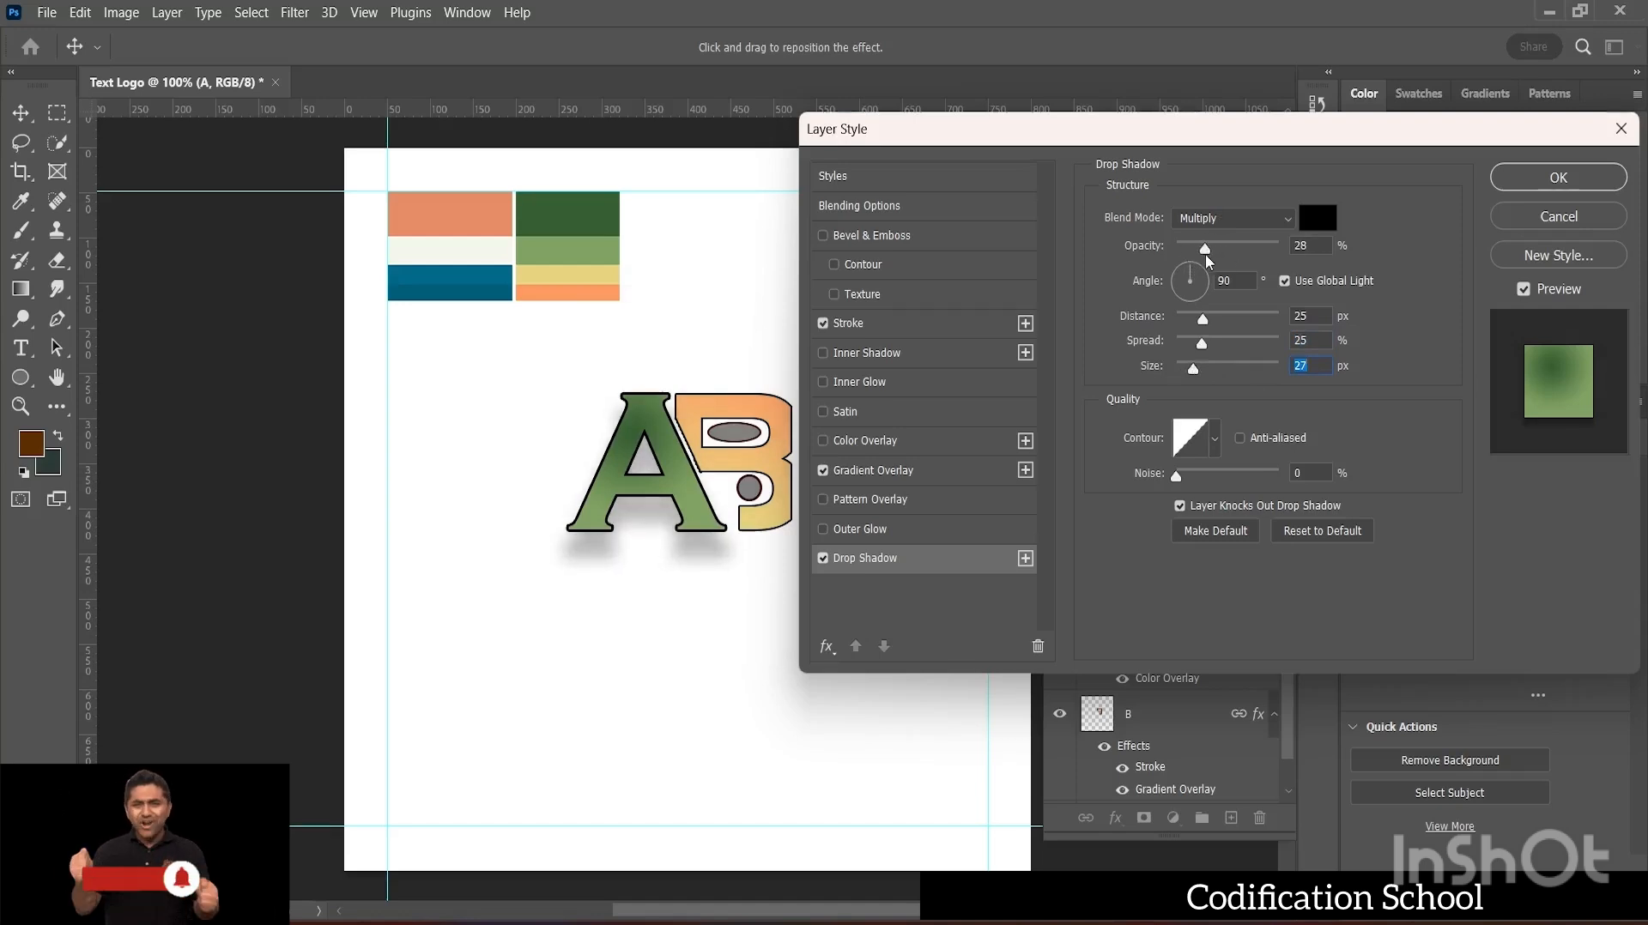
click(1205, 255)
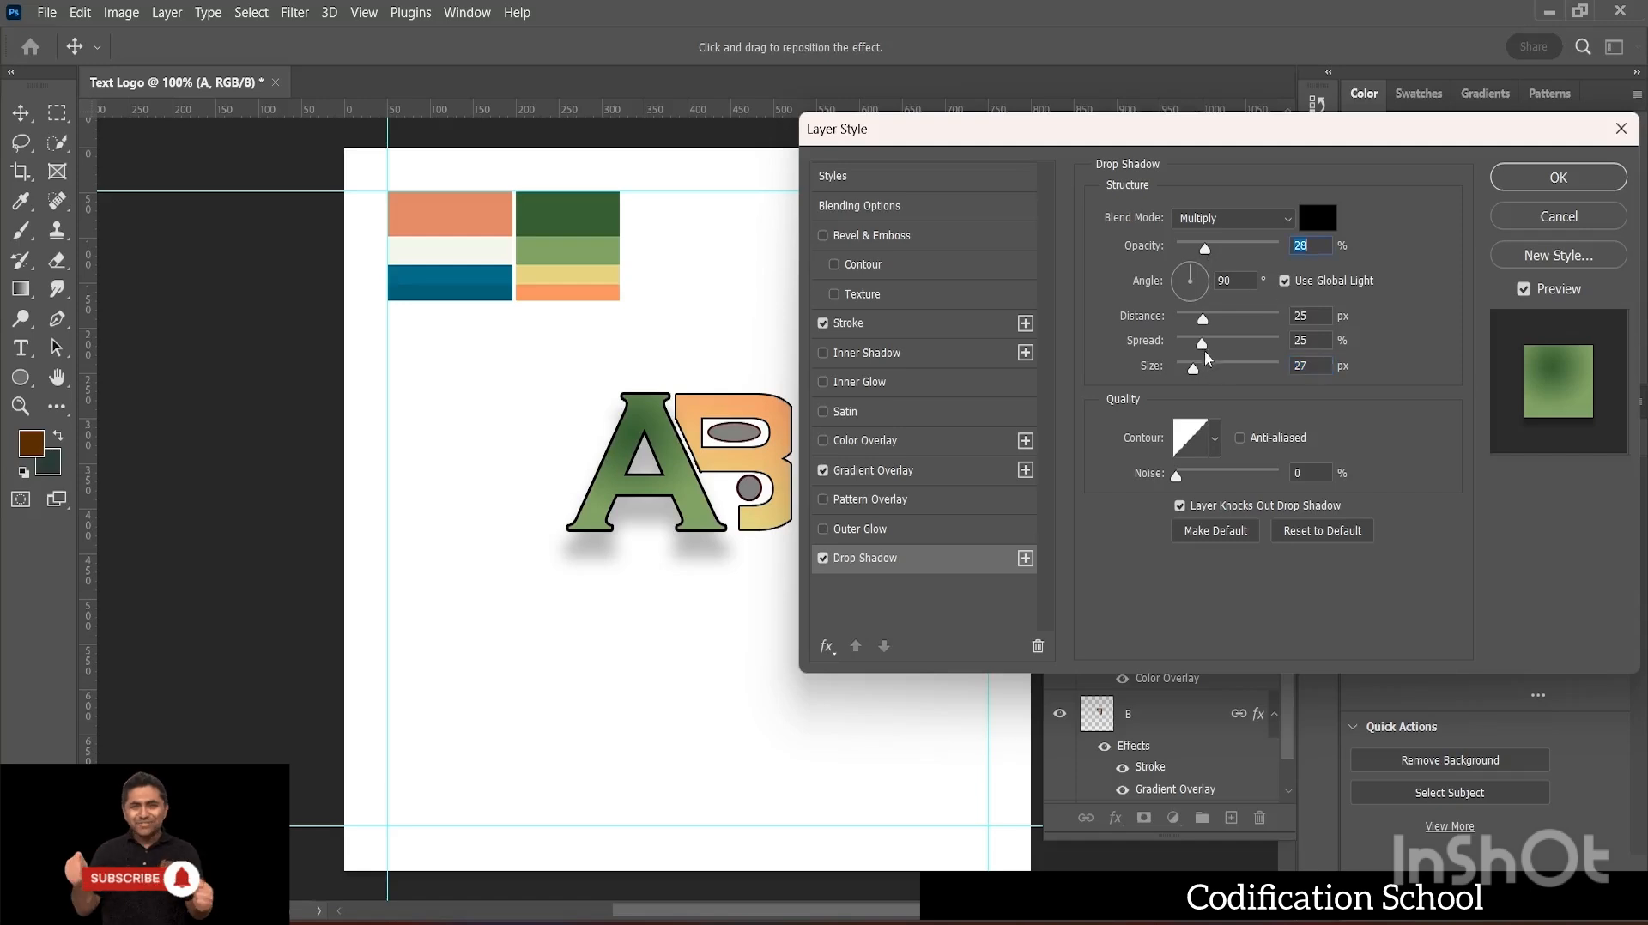
- Tighten the A's drop shadow to 12 px distance, 18% spread and 6 px size, and apply the layer style
drag(1194, 371, 1190, 322)
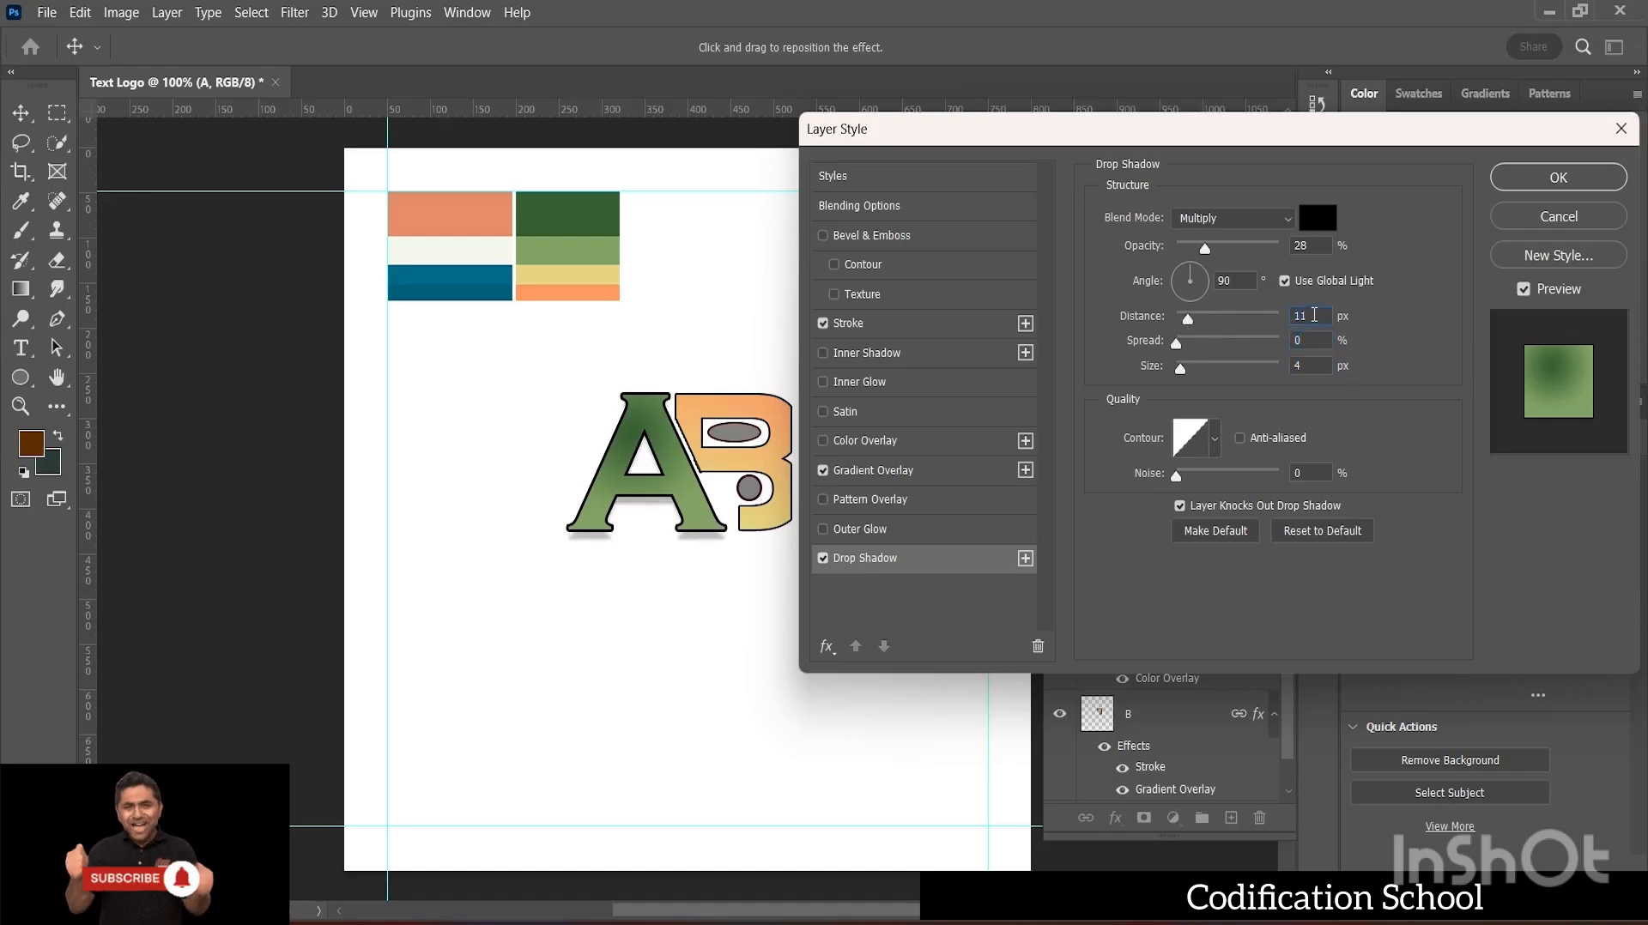
key(Up)
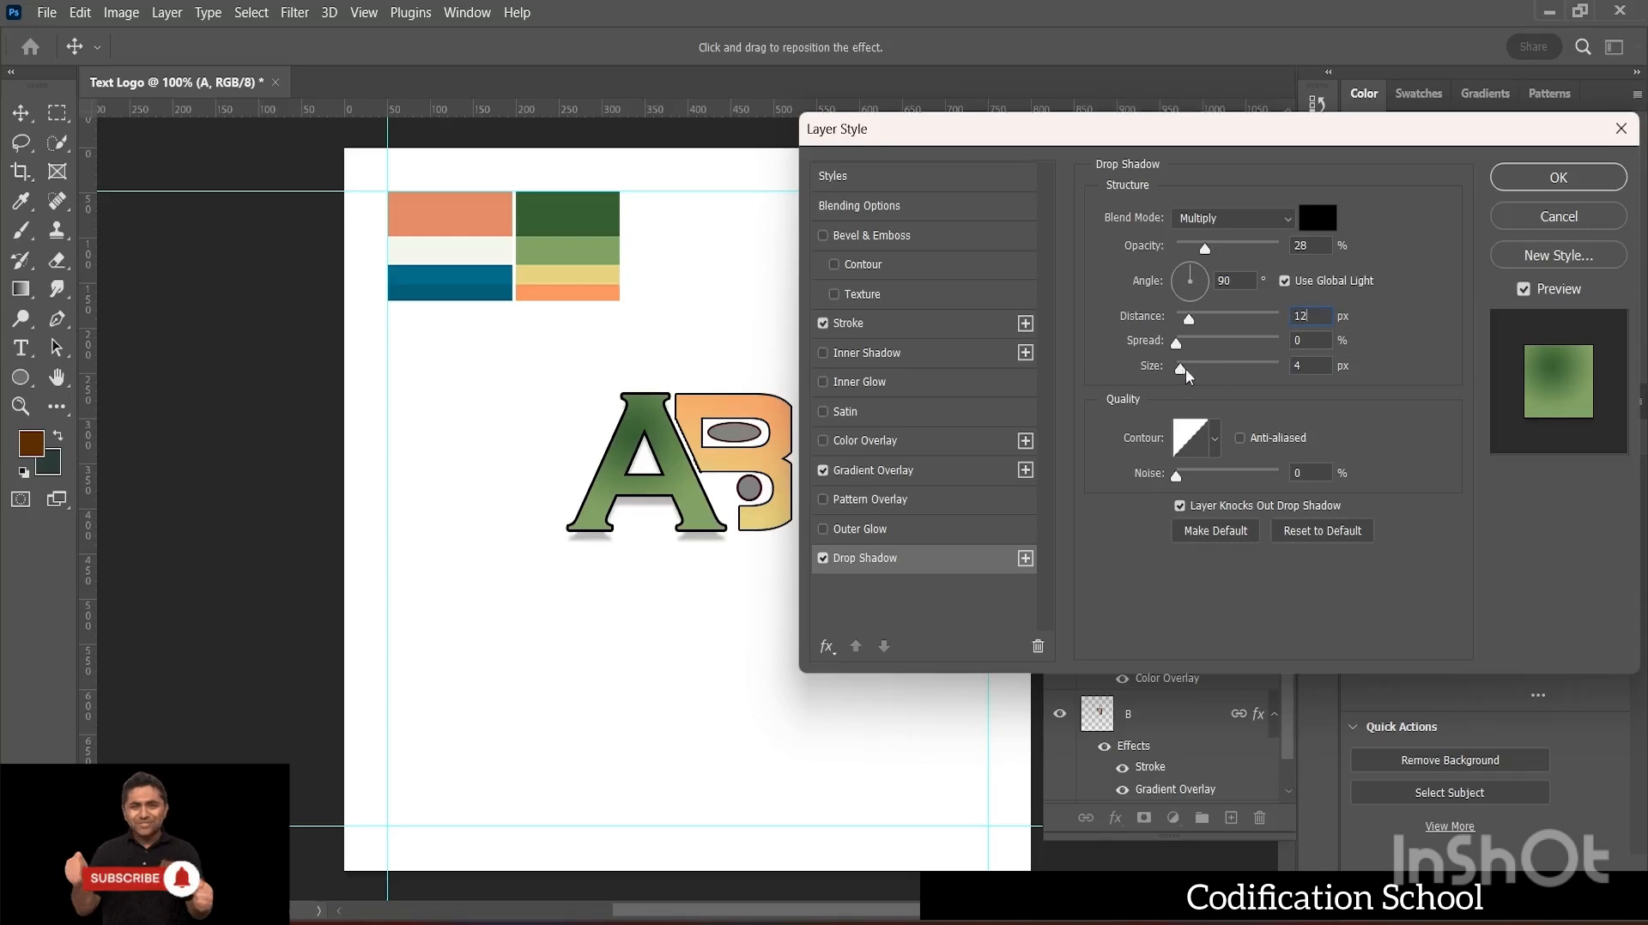
drag(1177, 343, 1195, 347)
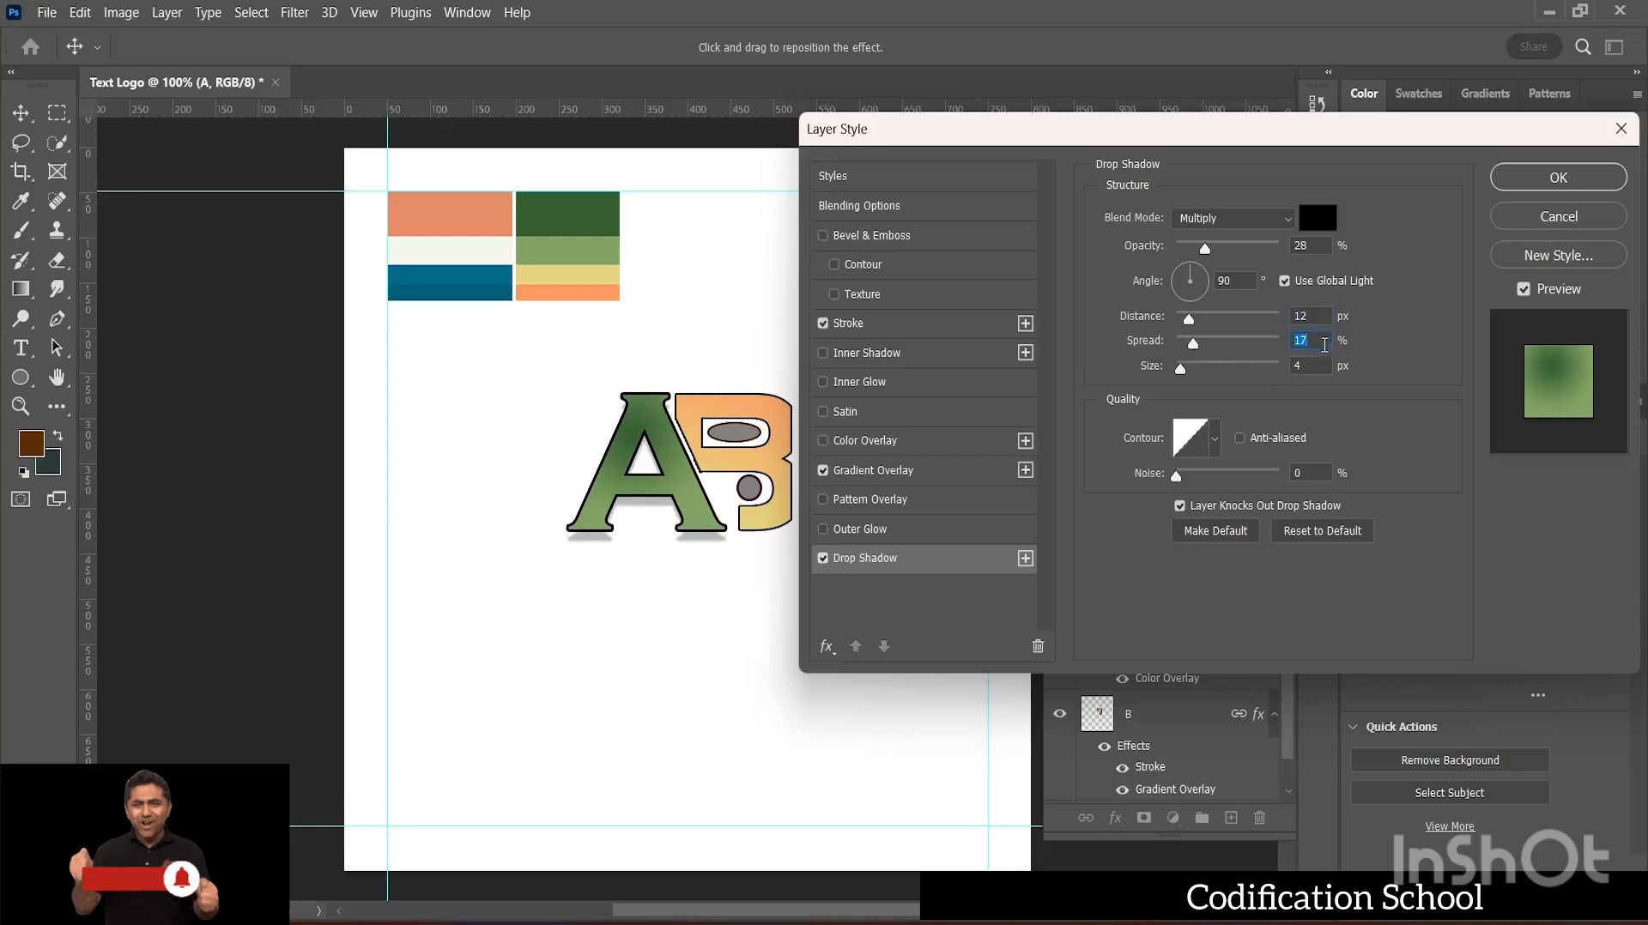
text(1)
text(8)
text(6)
click(1558, 178)
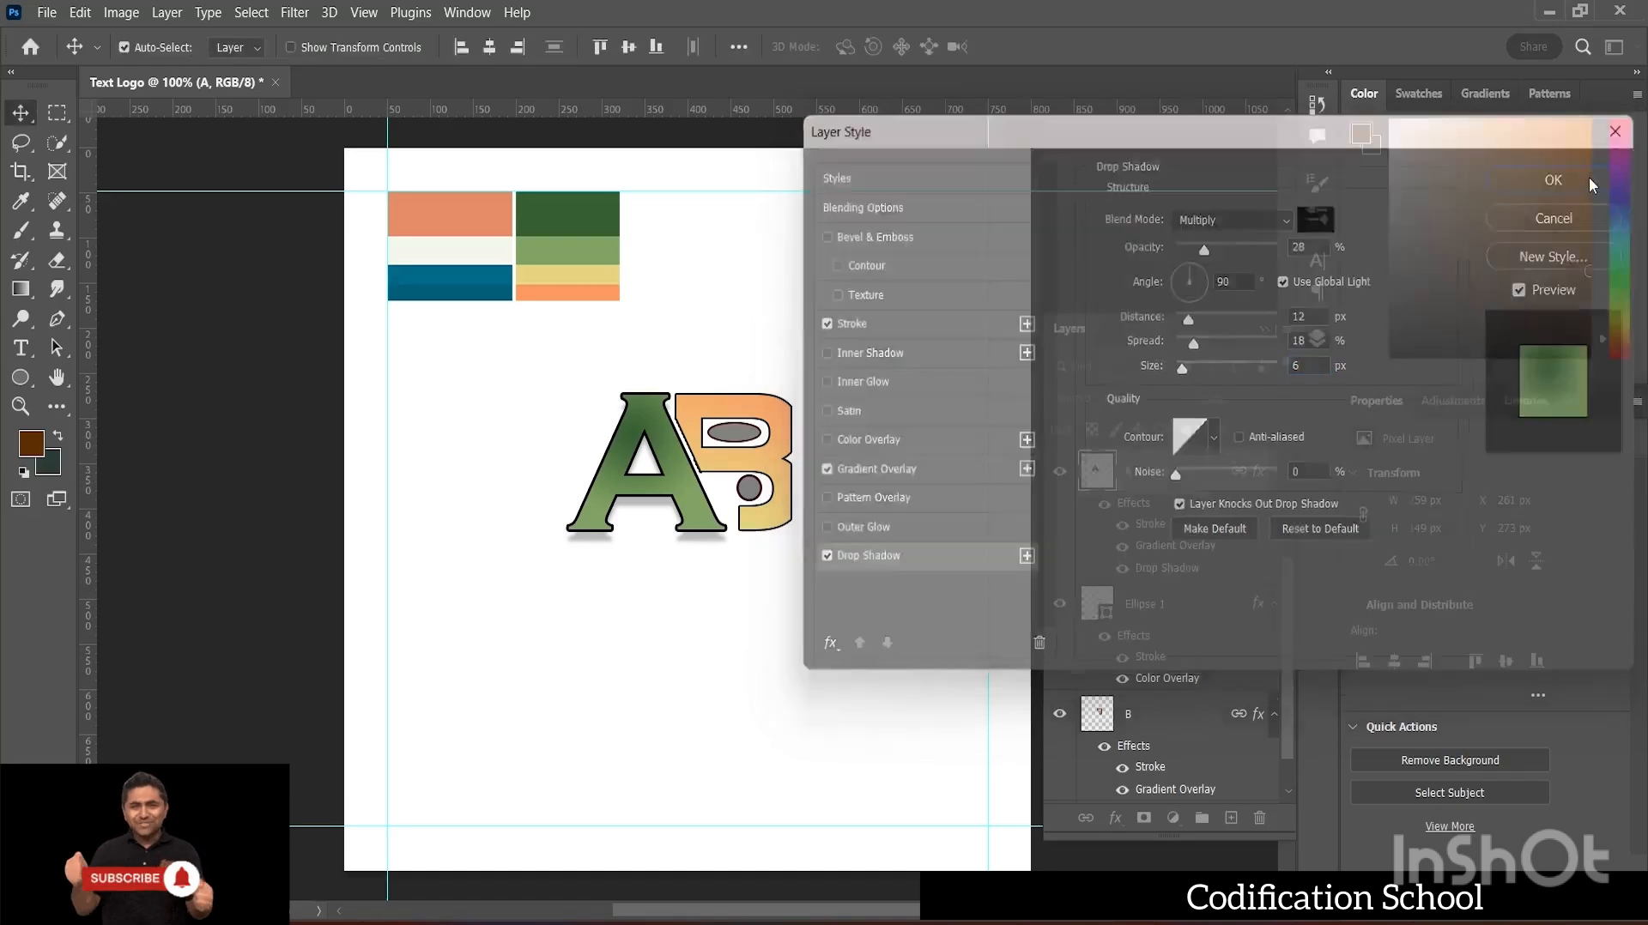
- Add a Drop Shadow to the letter B with 20% opacity, 9 px distance, 54% spread and 9 px size, and apply it
click(777, 459)
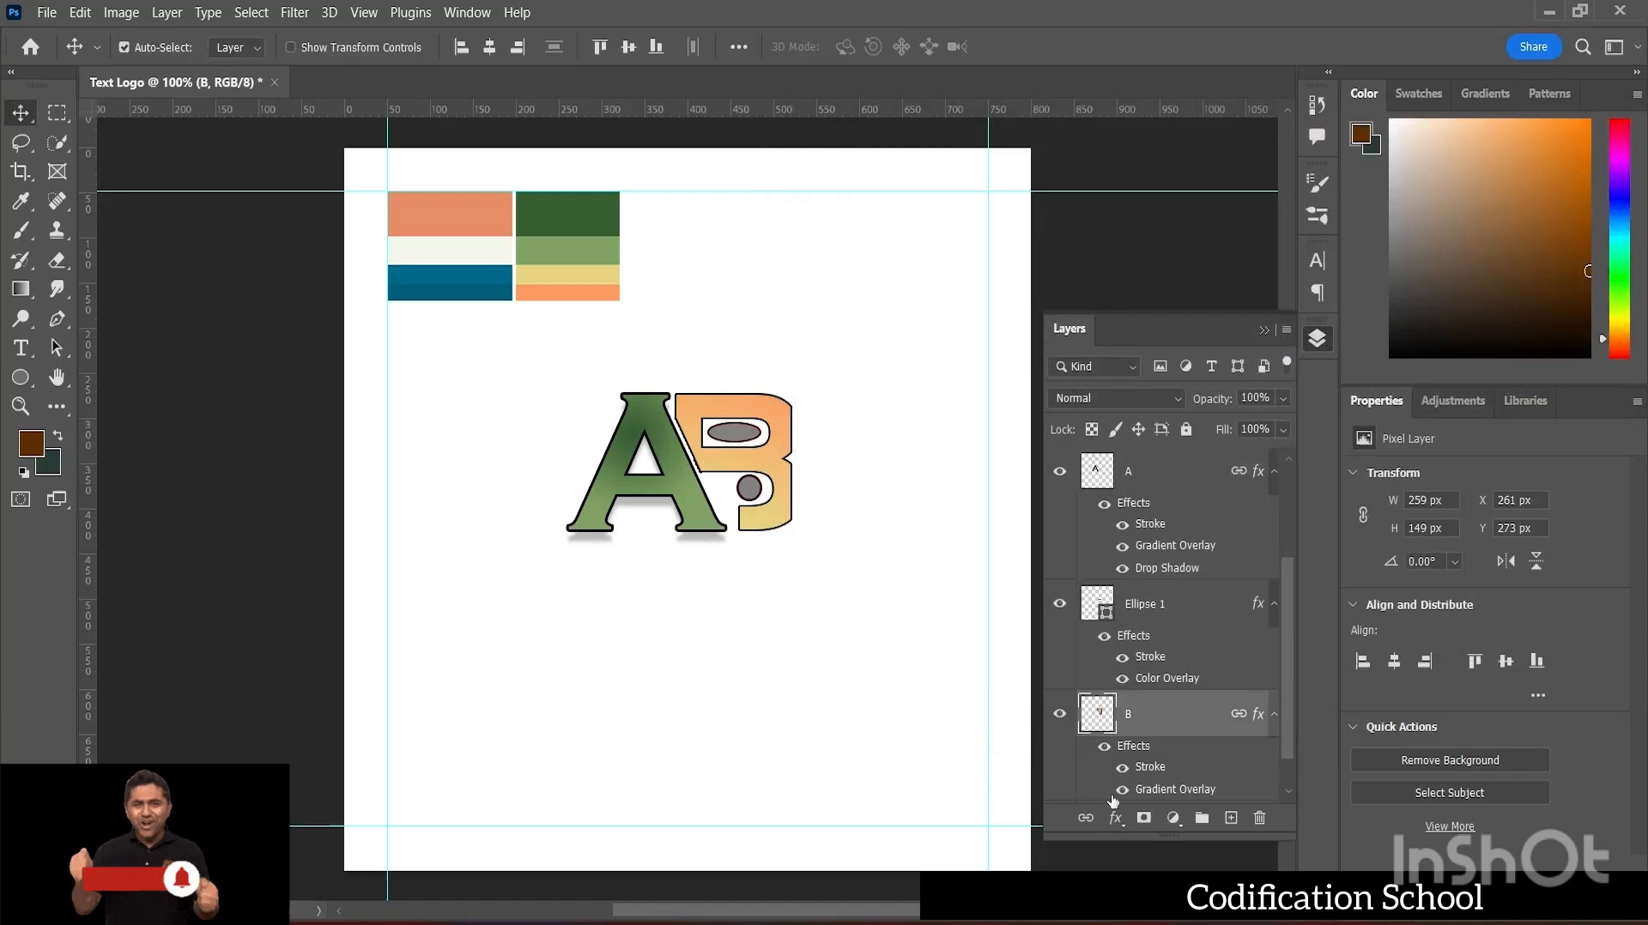
click(1115, 826)
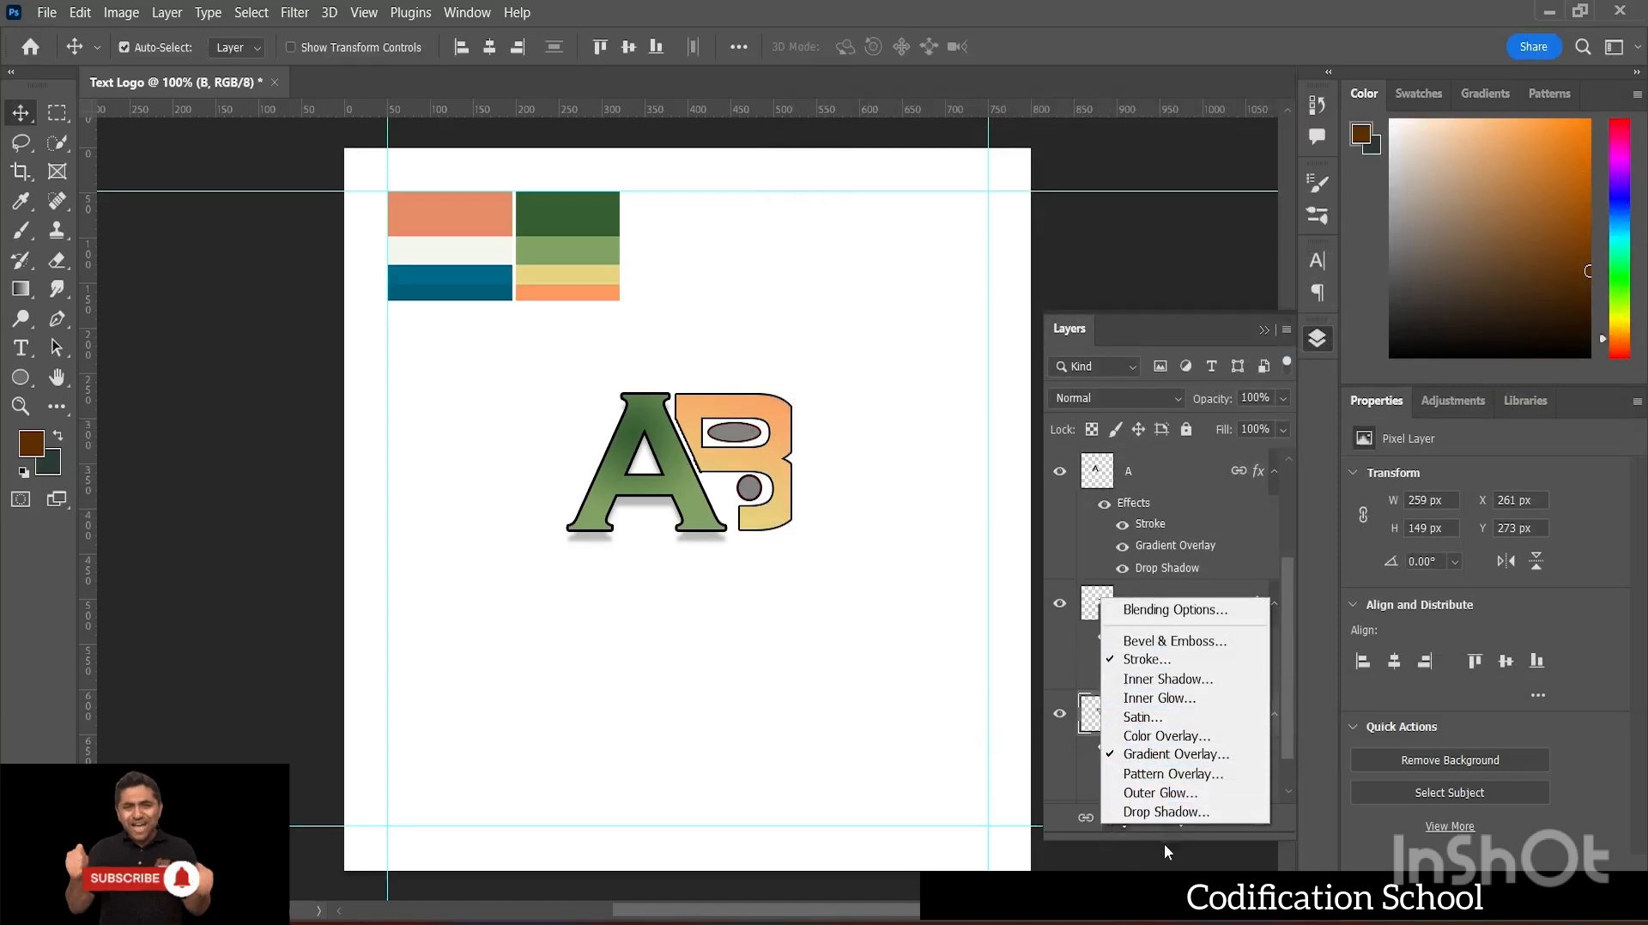
click(1158, 812)
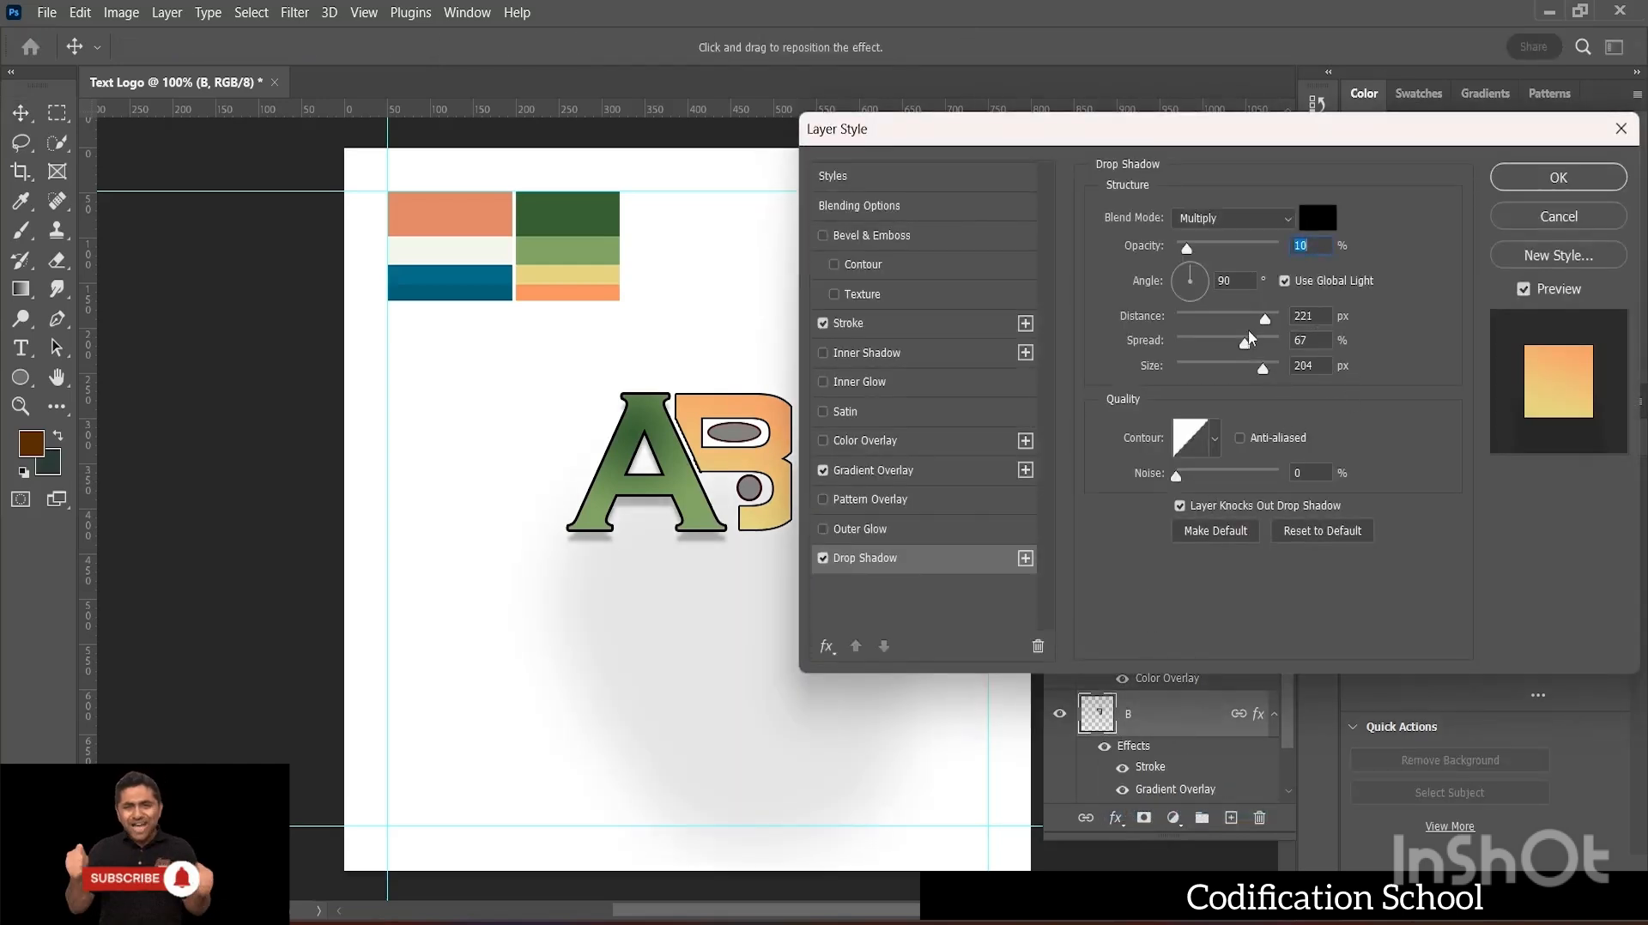
drag(1262, 369, 1188, 338)
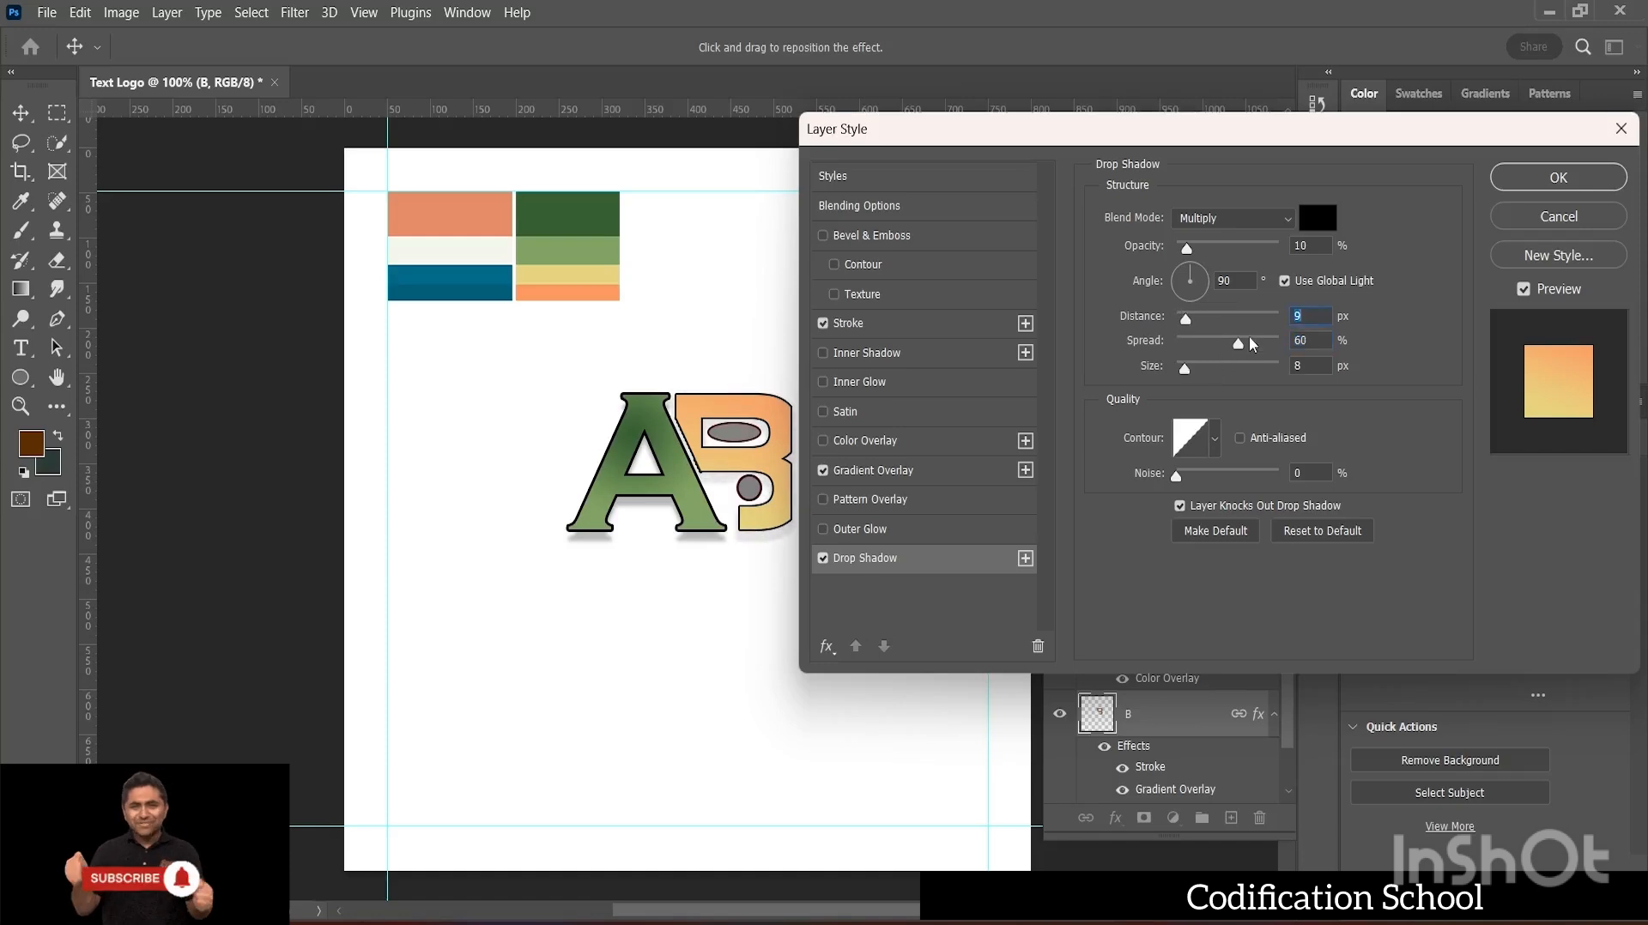
drag(1239, 344, 1189, 376)
drag(1187, 249, 1198, 255)
text(20)
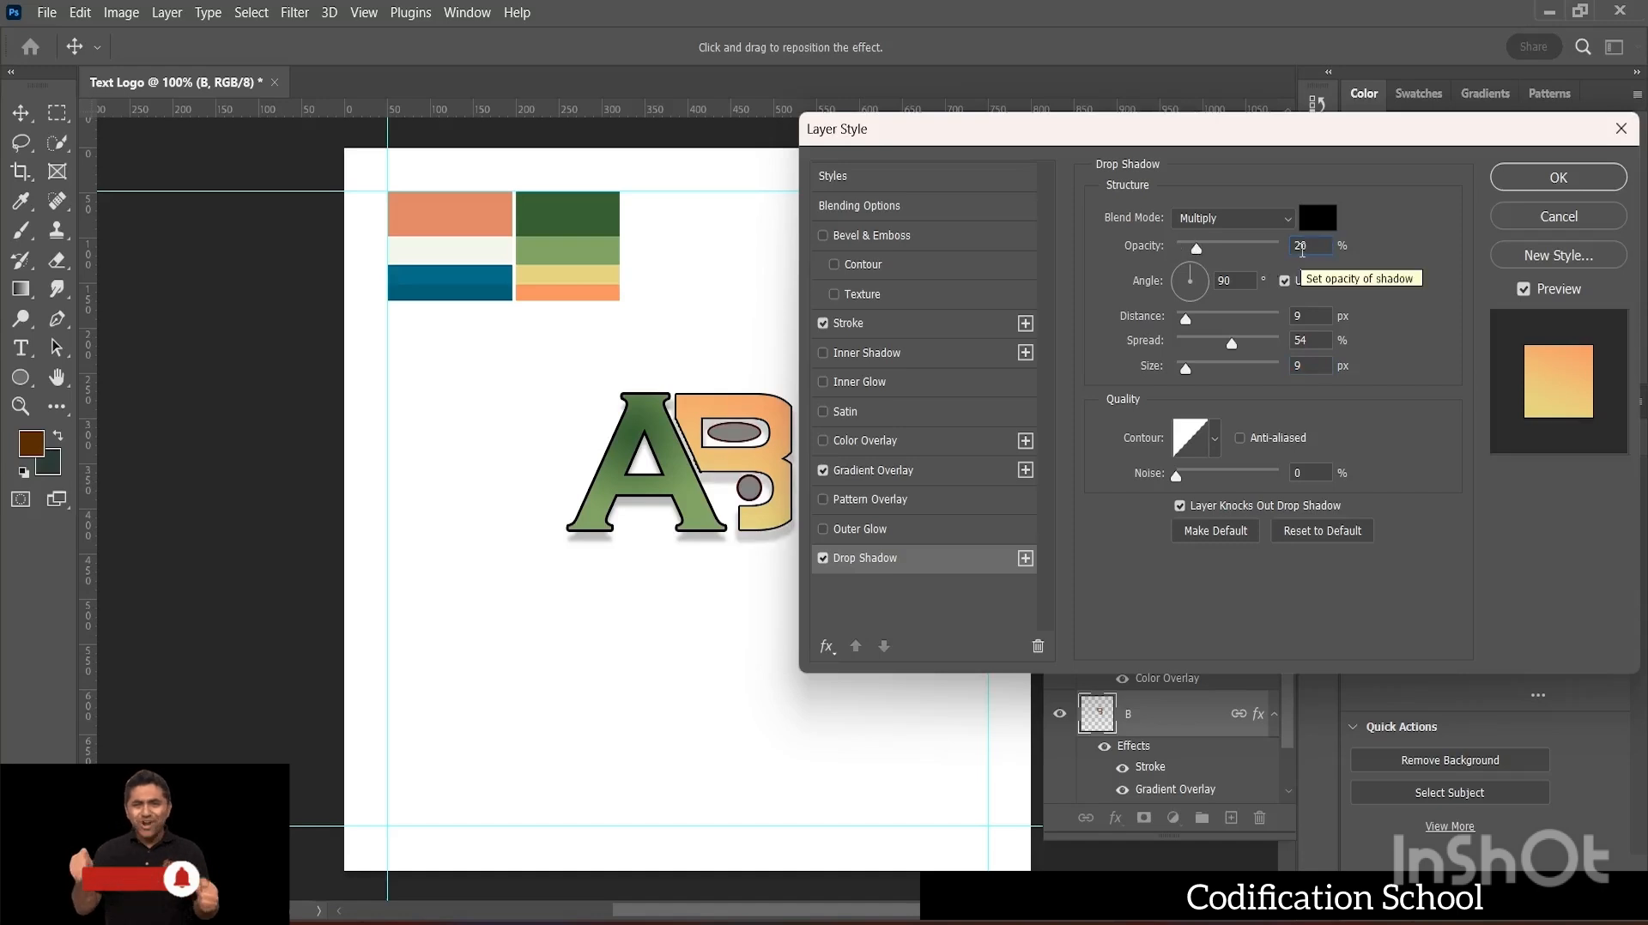
key(Return)
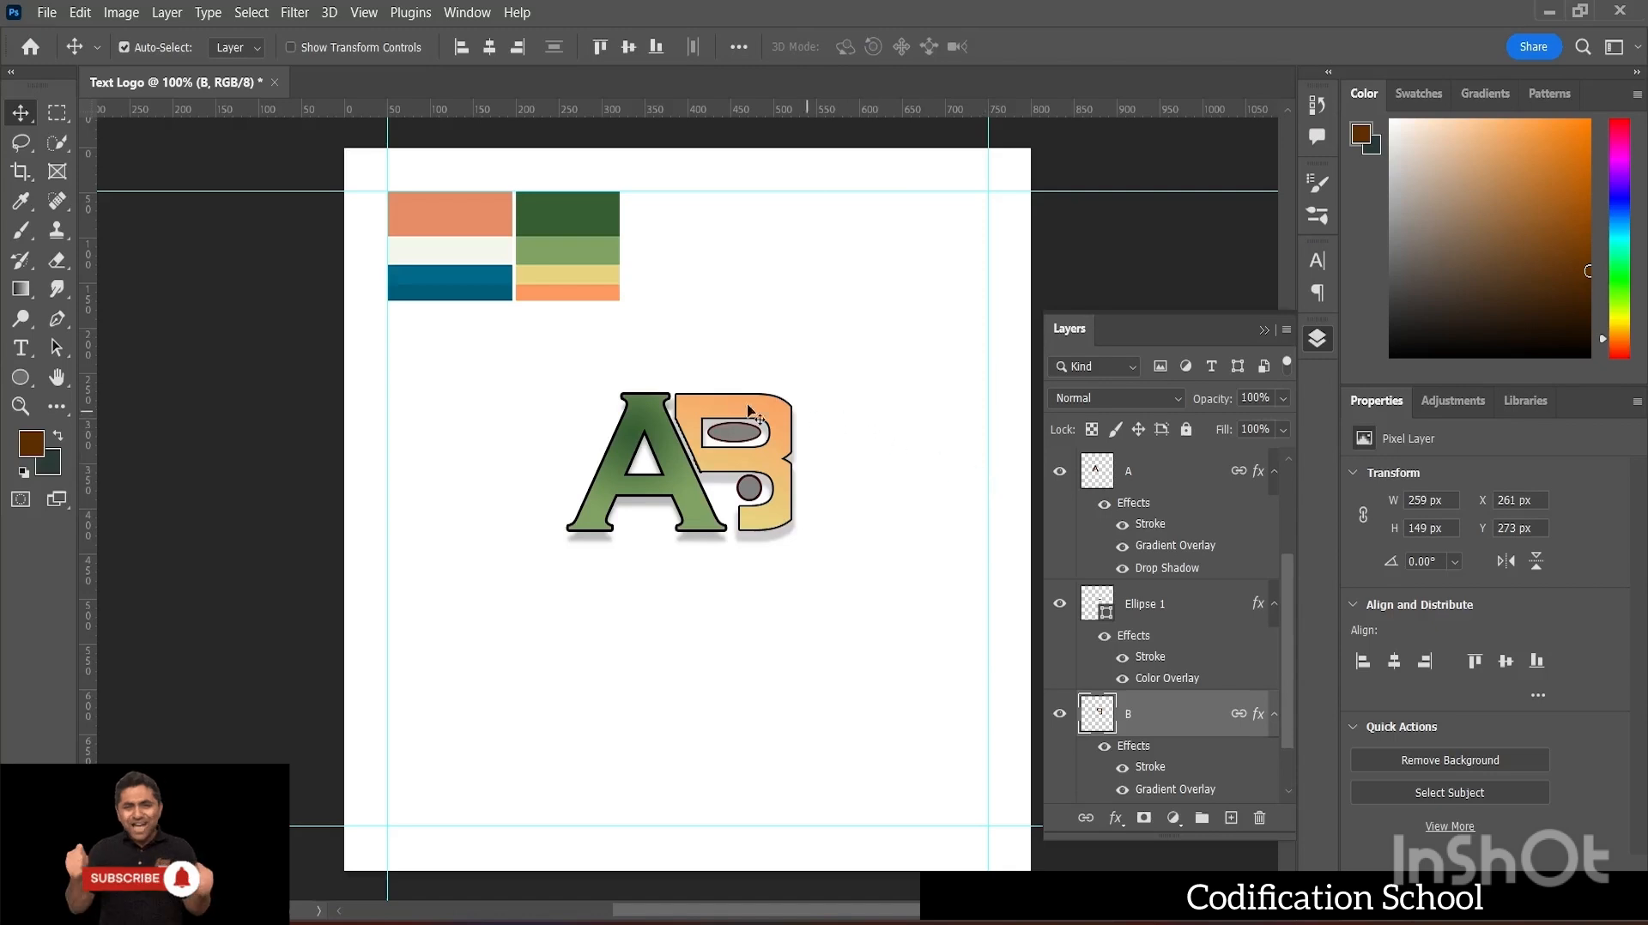
- Group the four logo layers, from Ellipse 2 down to B
scroll(1093, 571, up, 2)
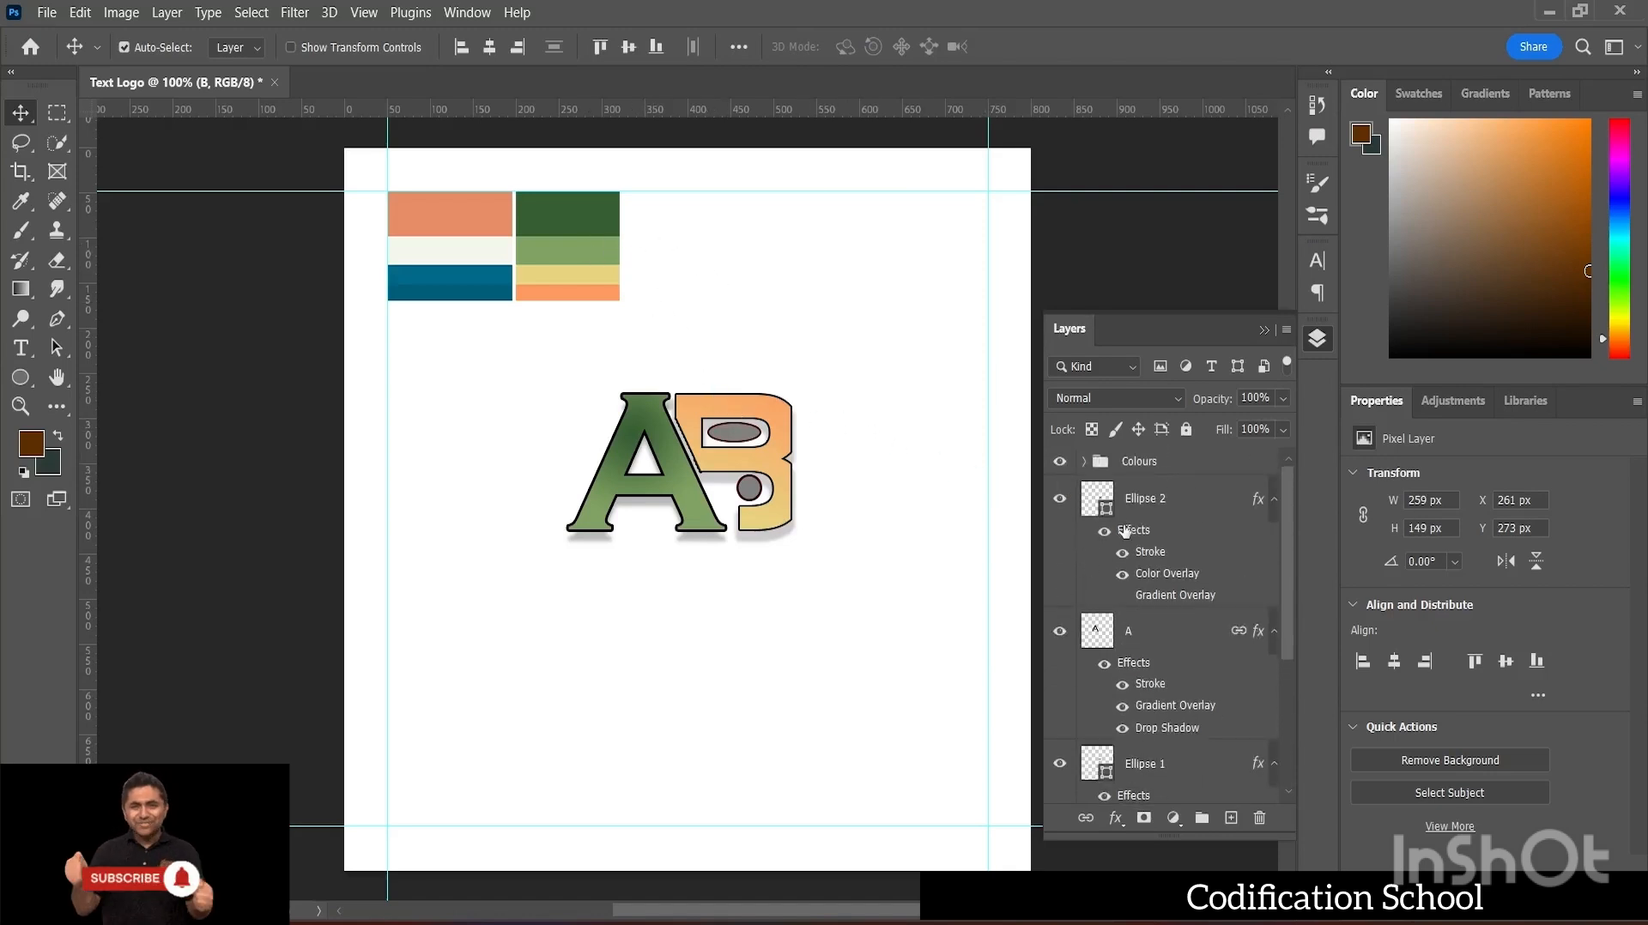
click(1141, 504)
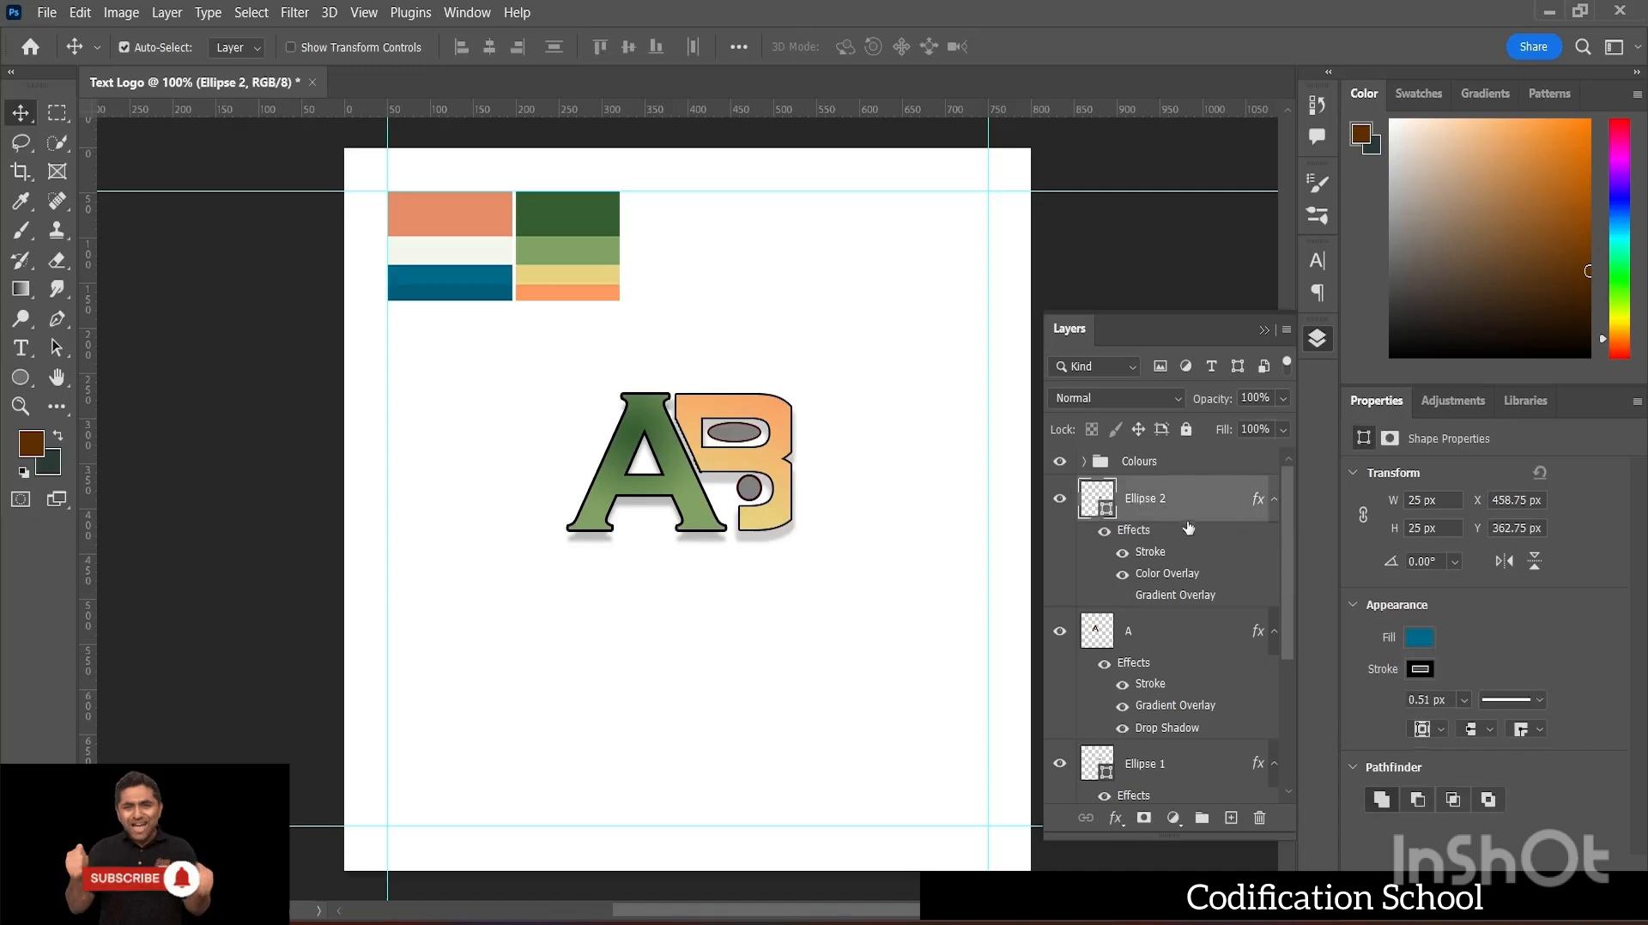
scroll(1183, 537, down, 2)
scroll(1181, 554, down, 1)
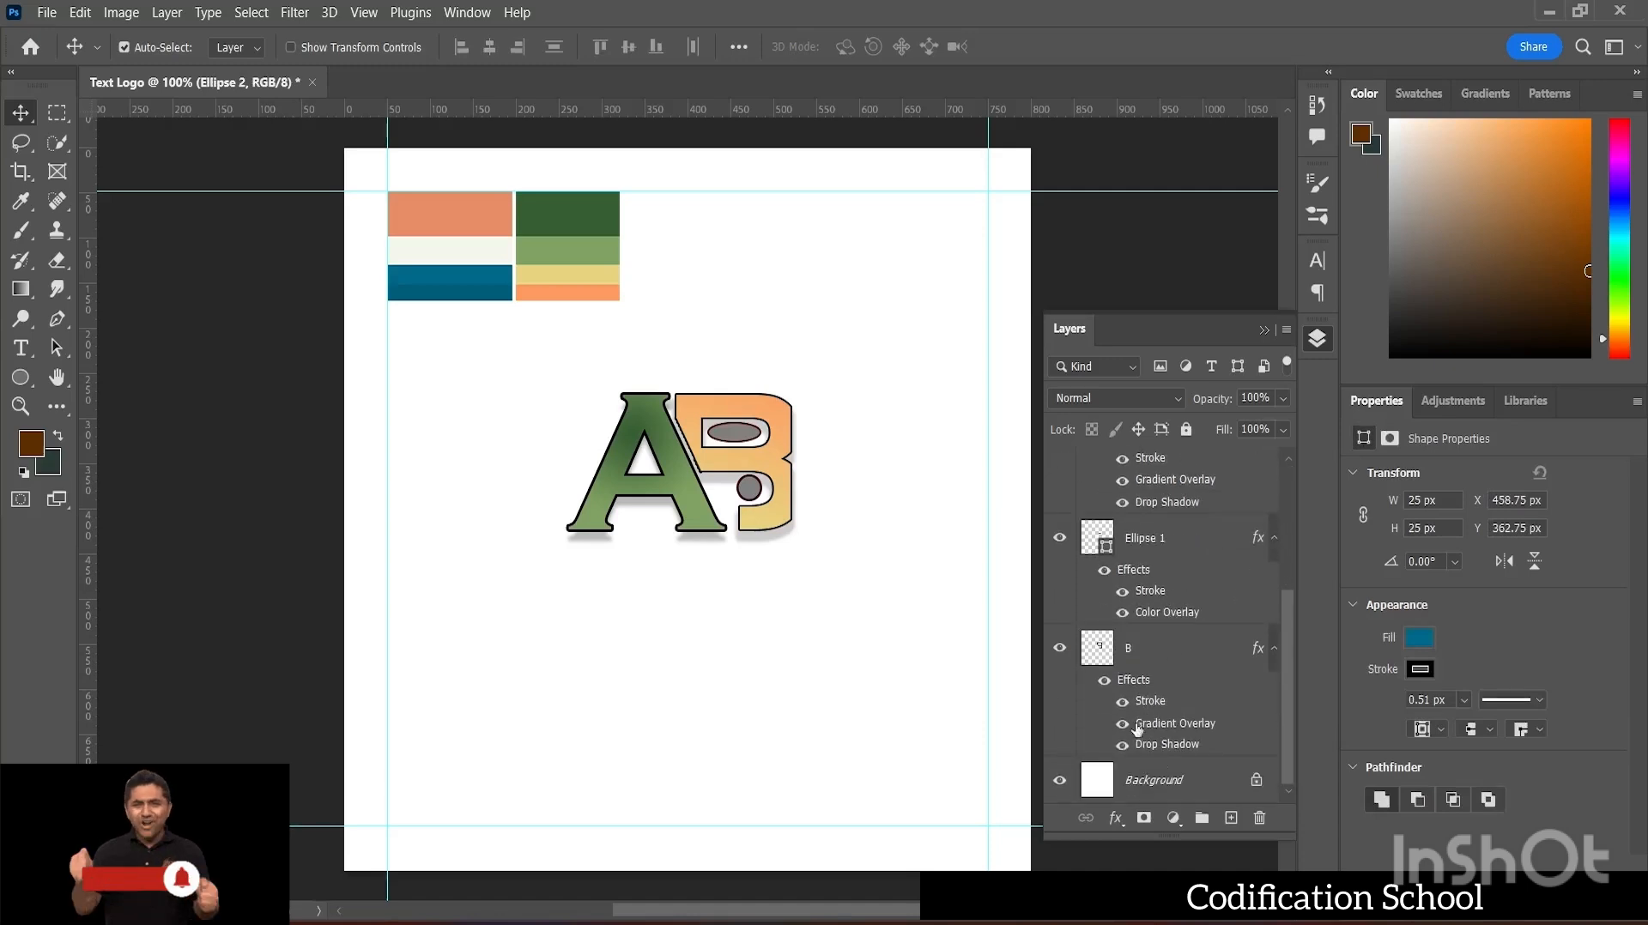
shift+click(1153, 646)
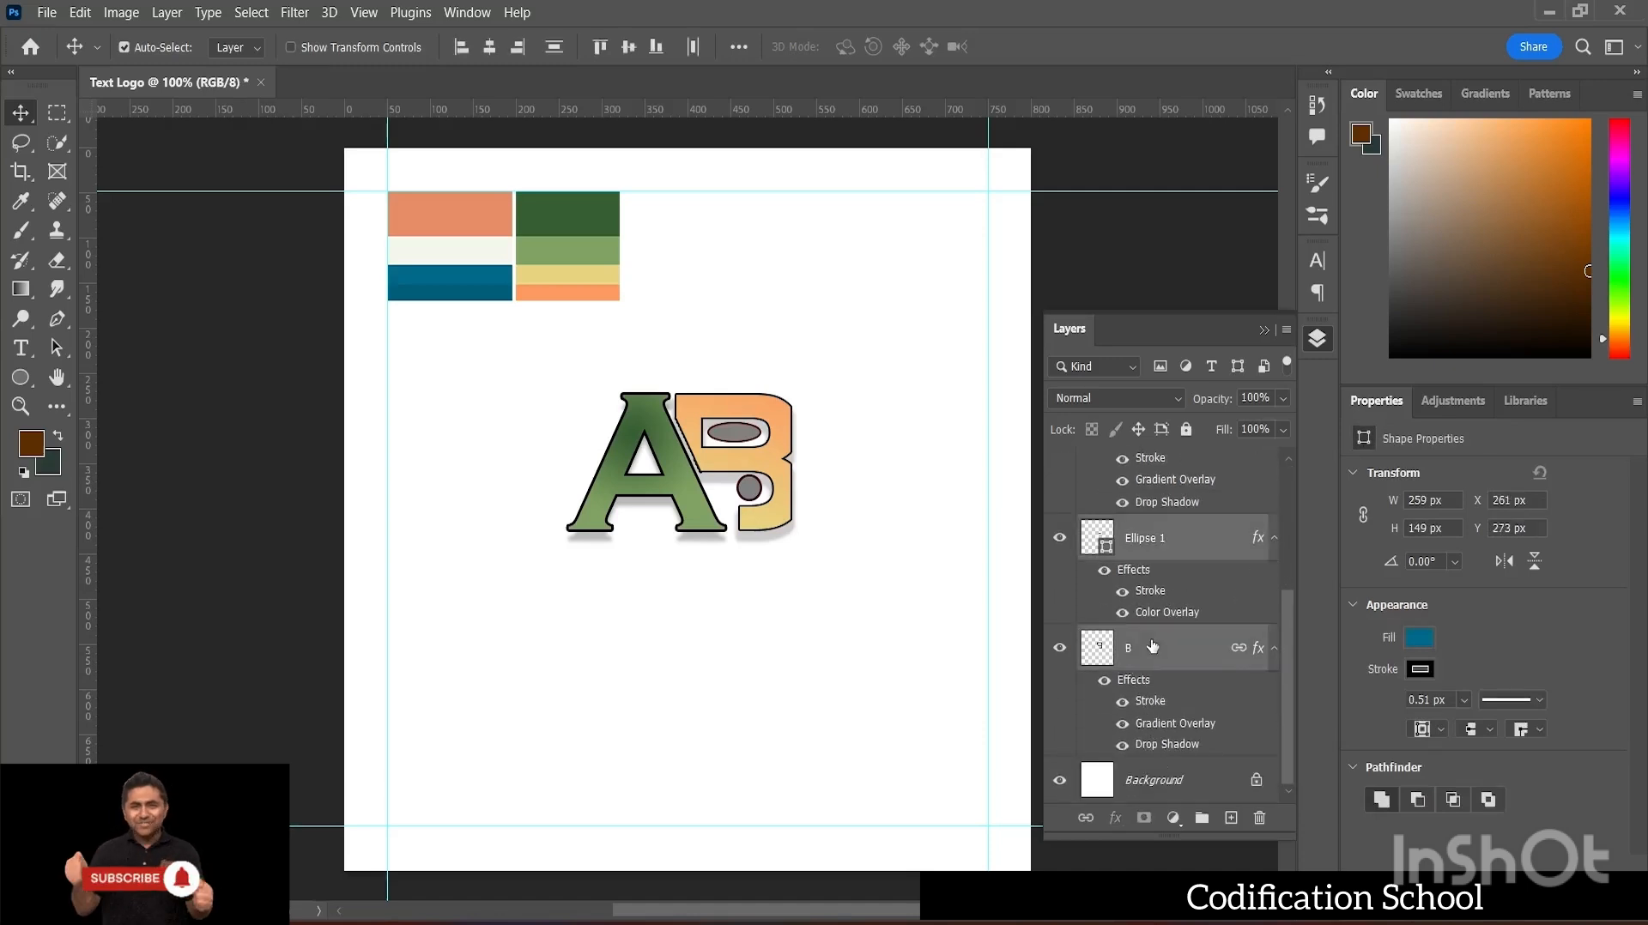
key(ctrl+g)
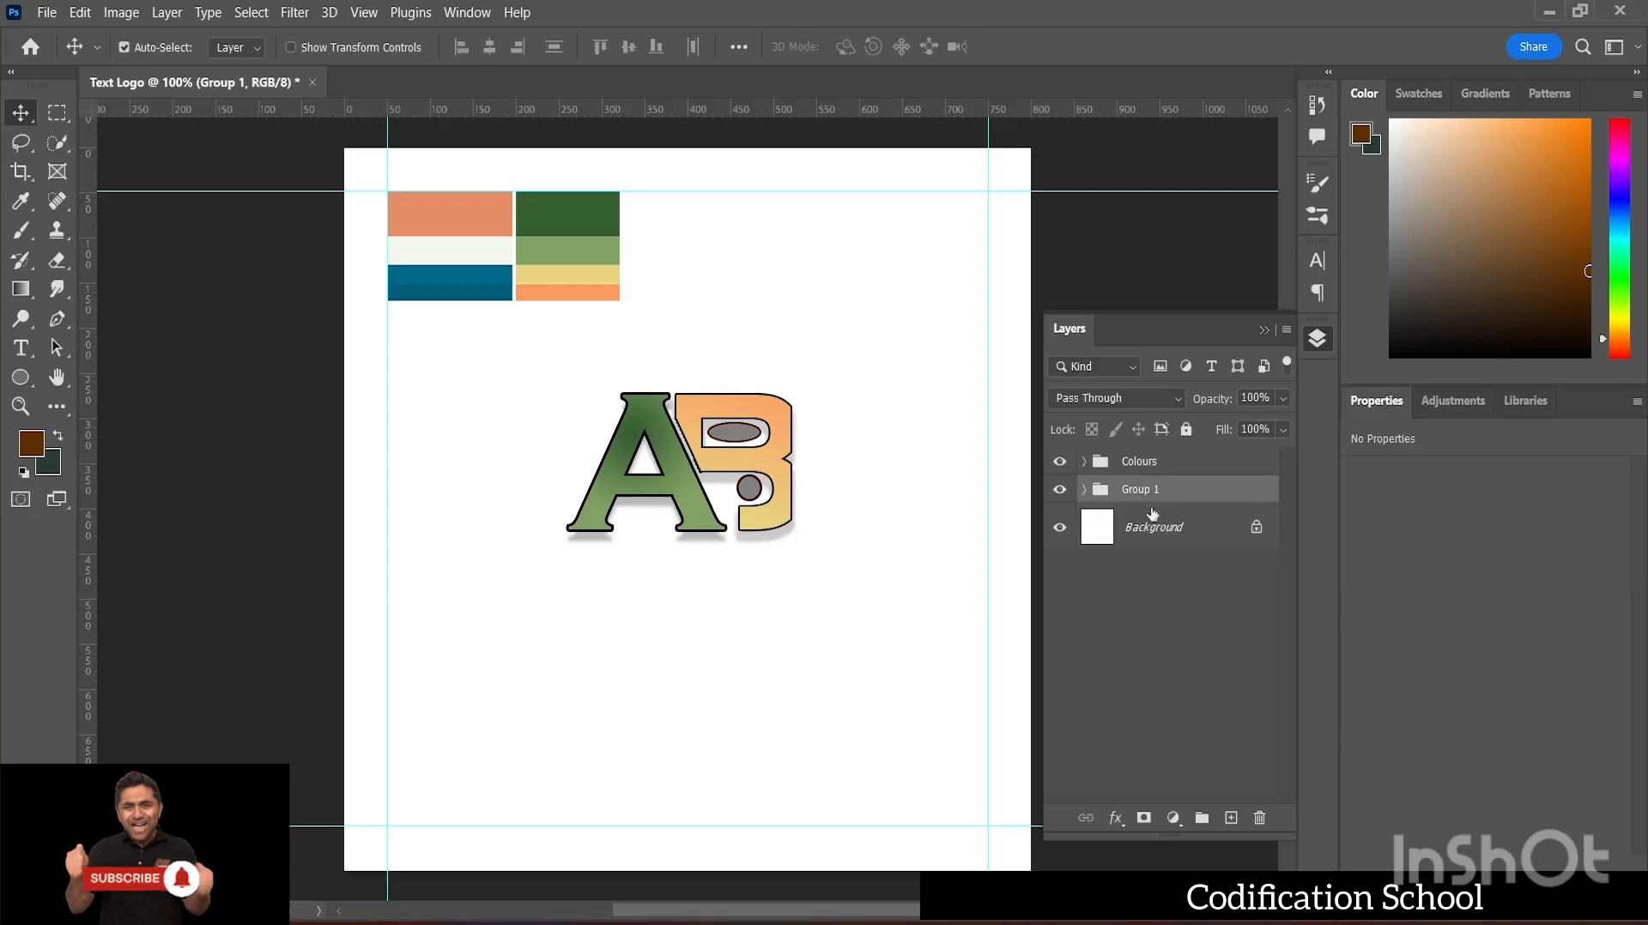
- Rename the new layer group as Text Logo and deselect it
double_click(1149, 489)
key(BackSpace)
text(Text Logo)
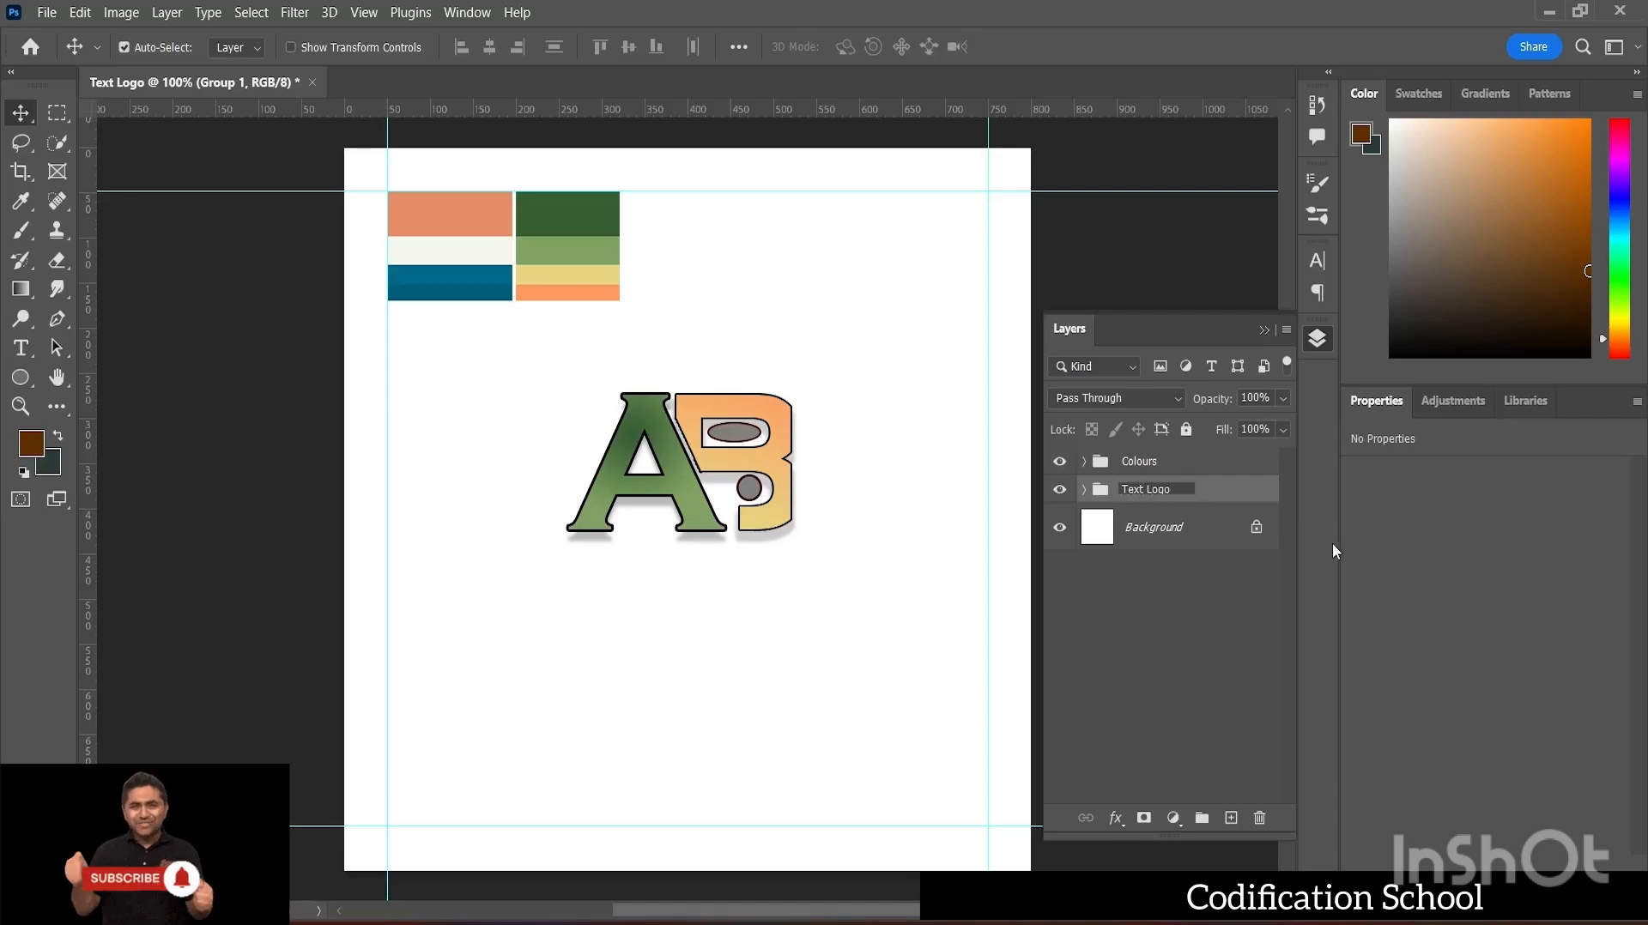
click(1185, 622)
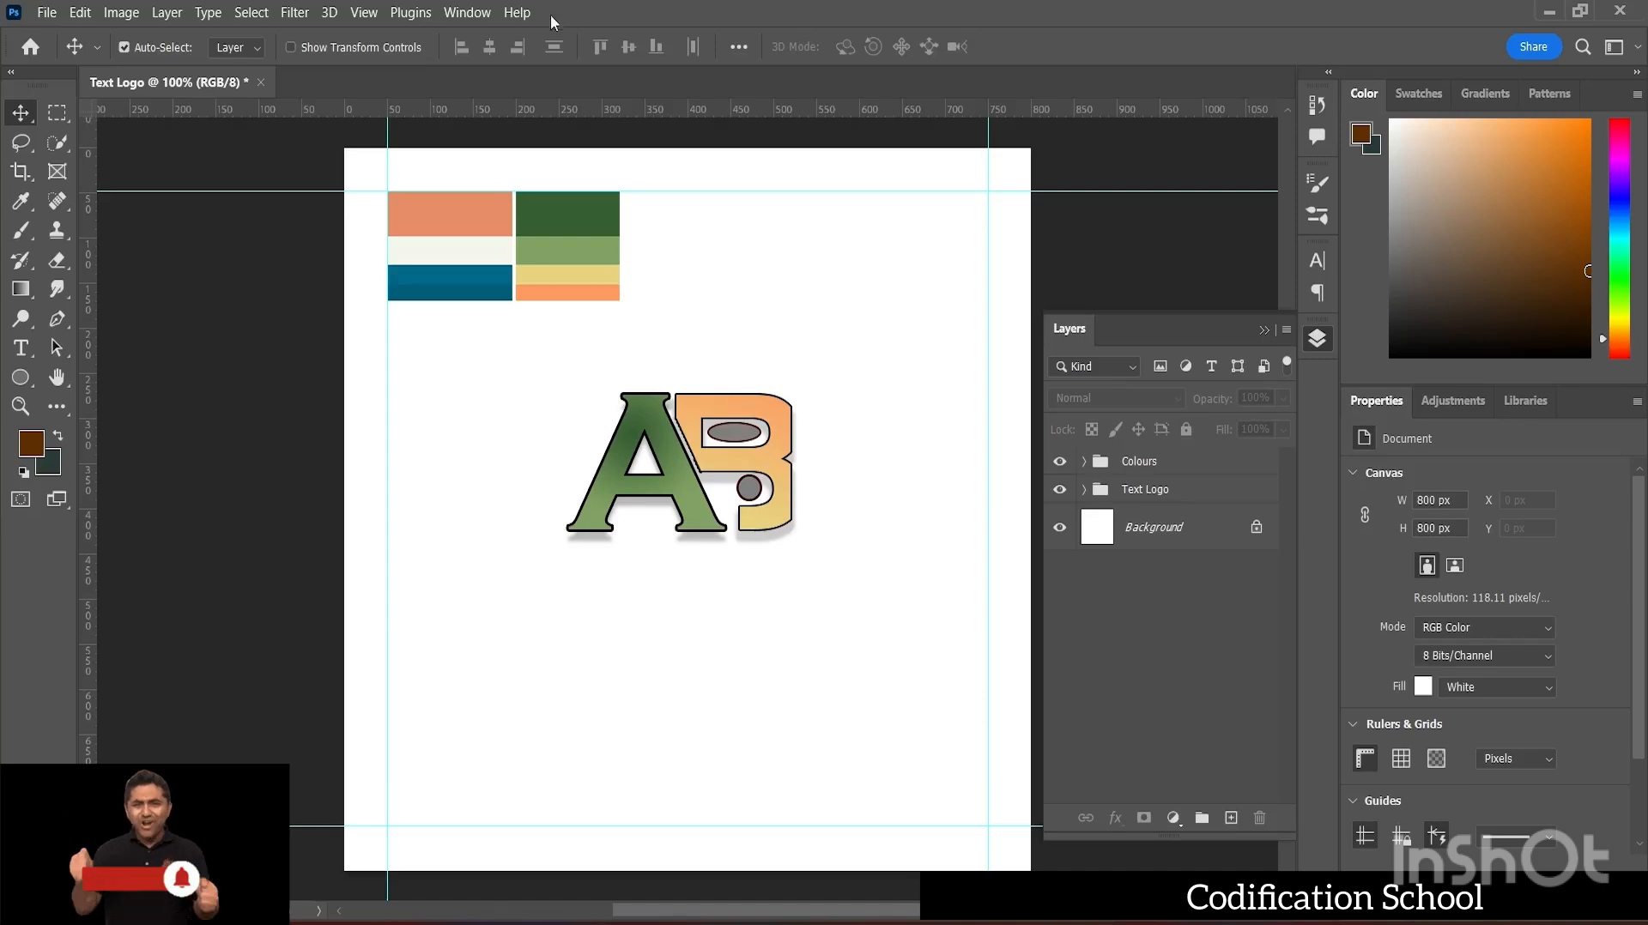
- Open White Logo Mockup on Blue Textile from the White-Logo-Mockup-on-Blue-Textile folder inside the desktop's logo design folder
click(55, 12)
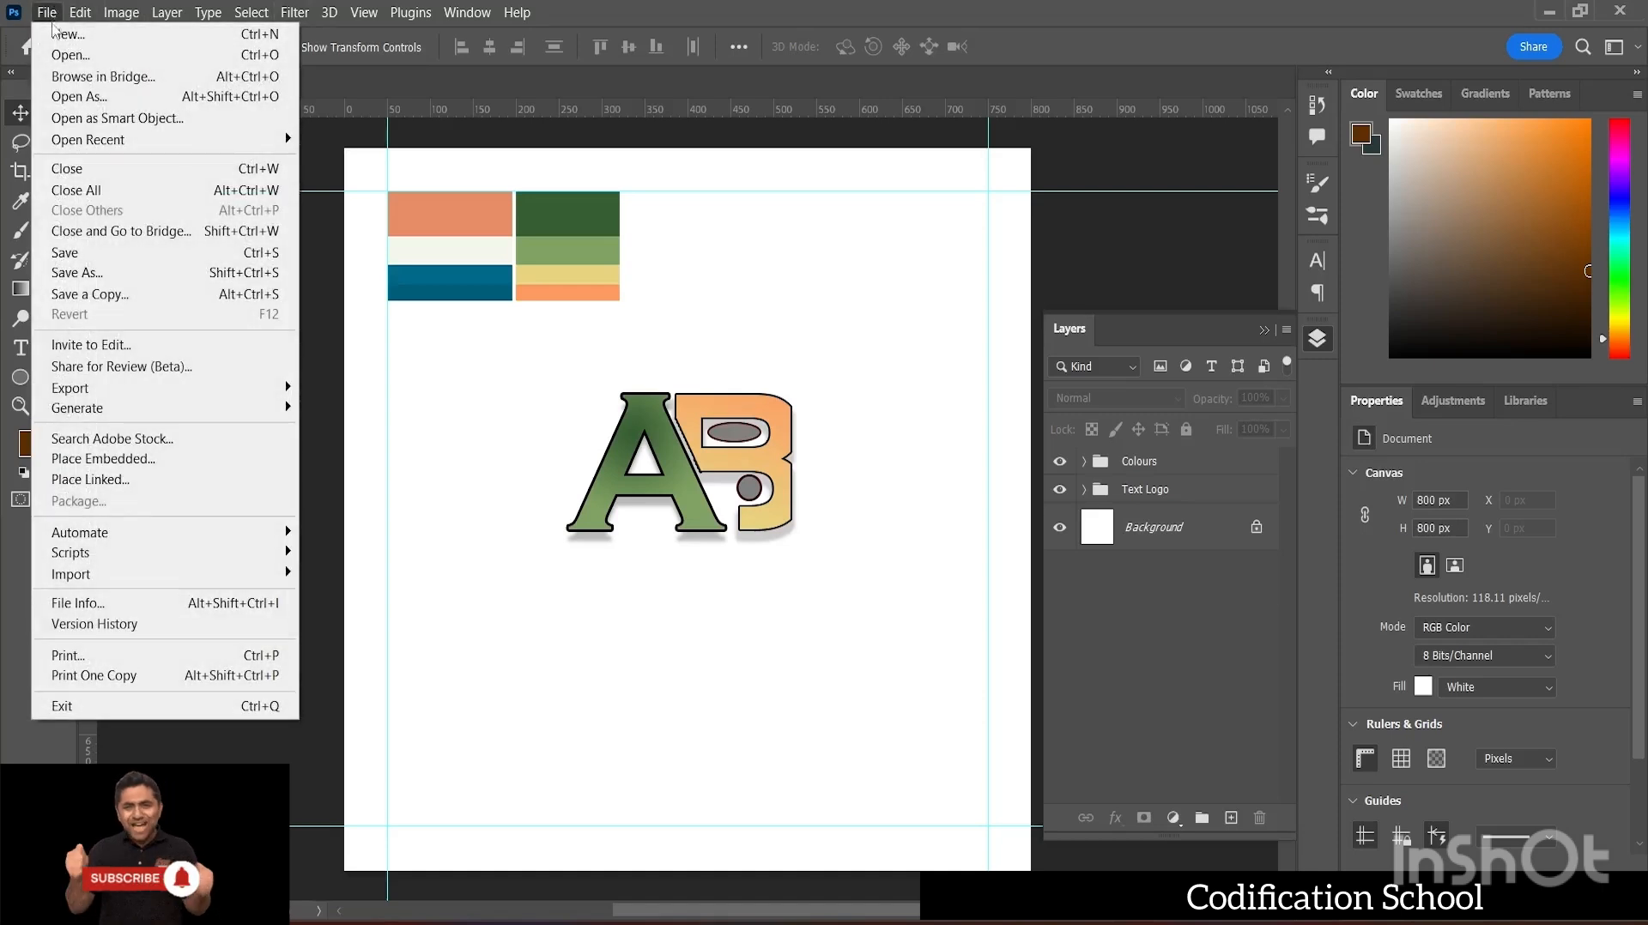
click(70, 55)
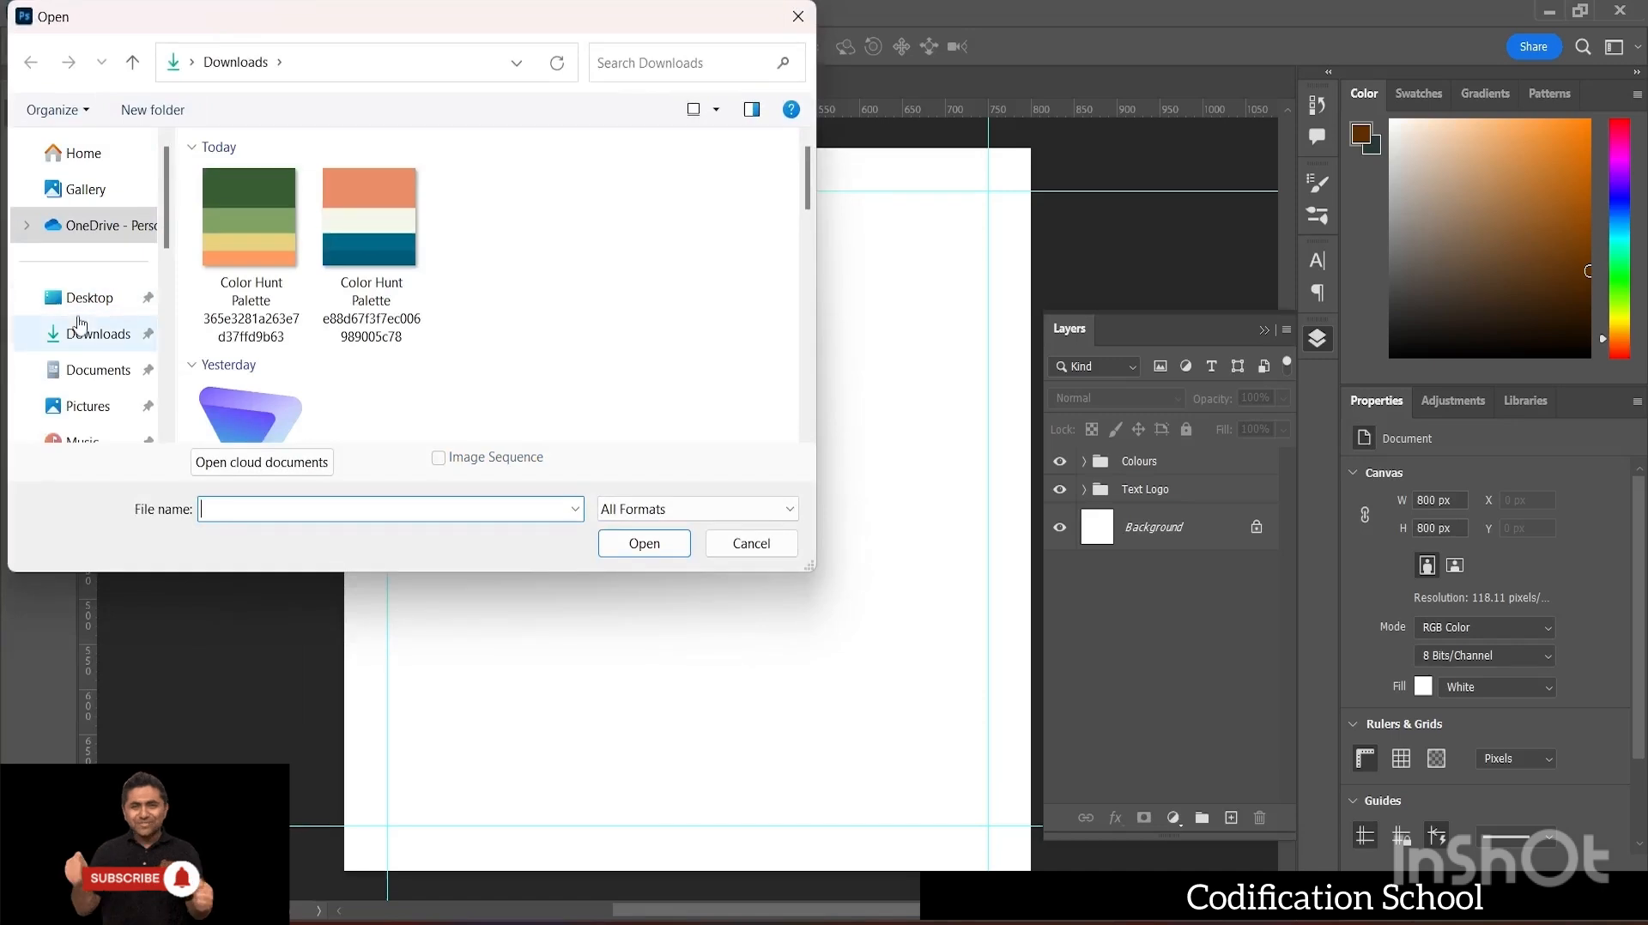
click(83, 297)
double_click(611, 257)
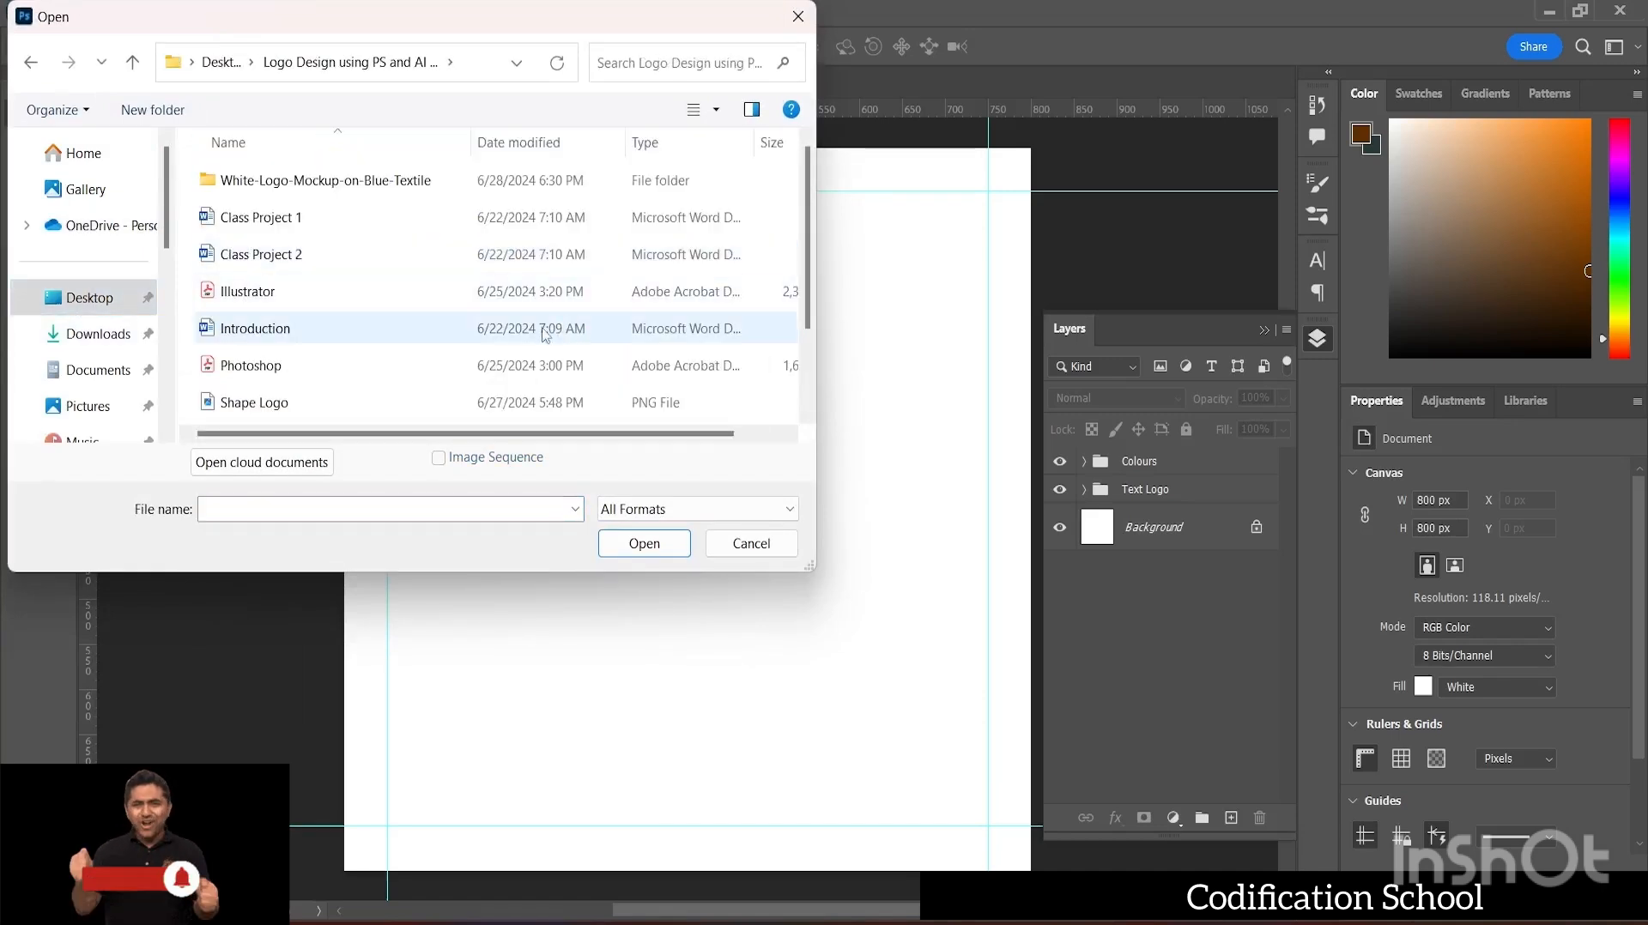
click(716, 109)
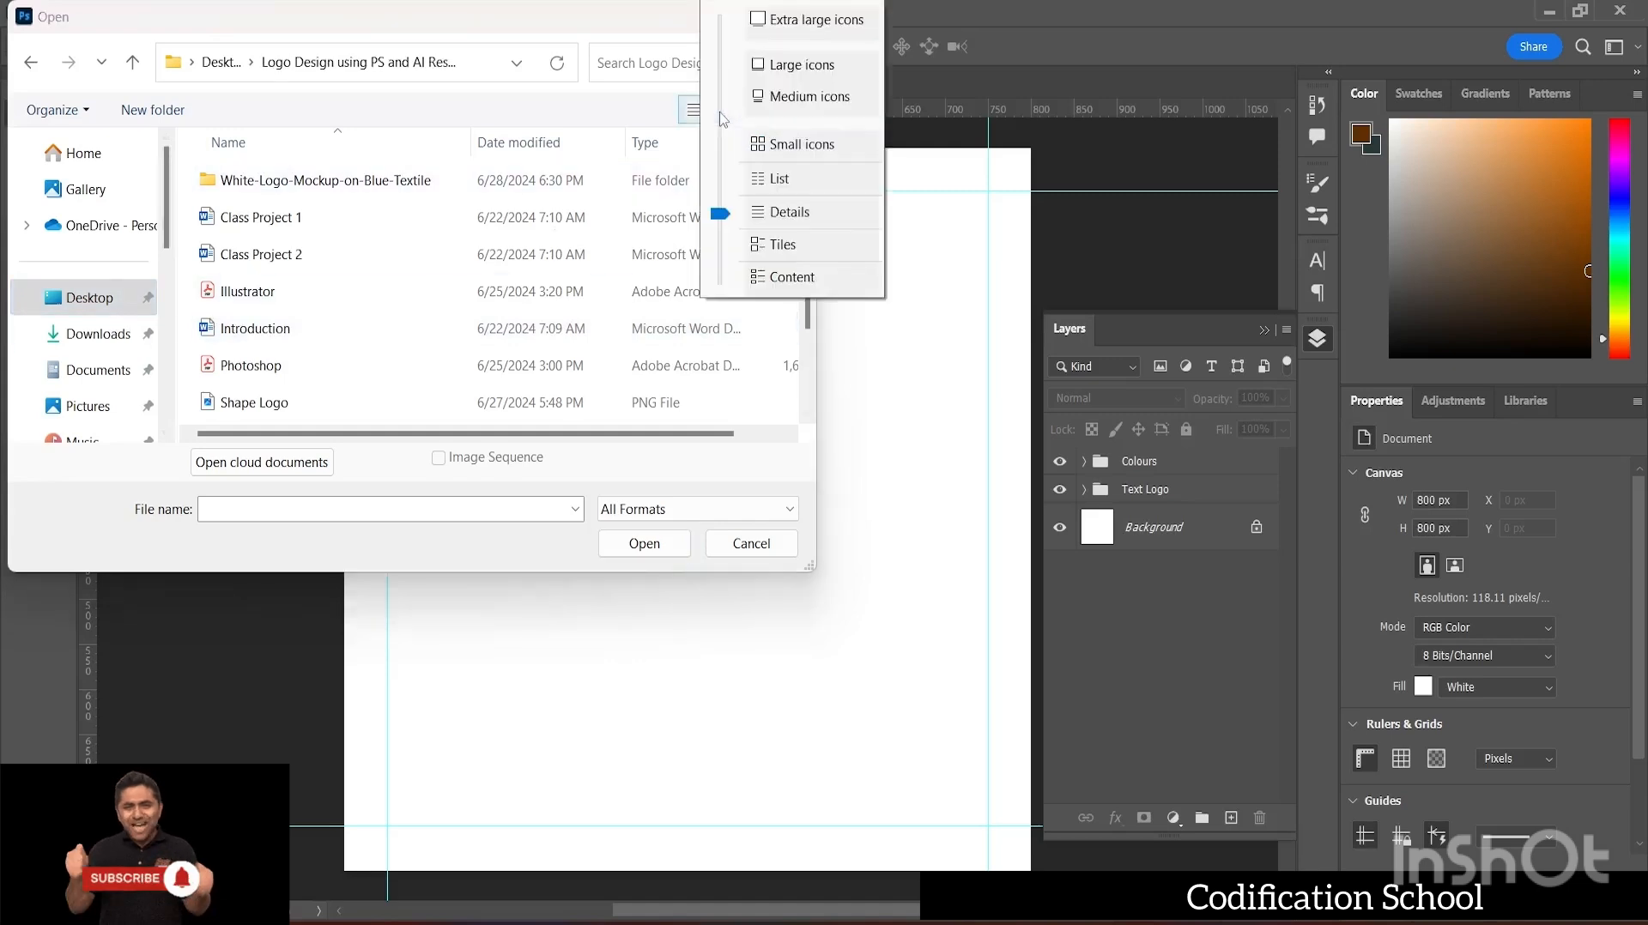
click(803, 67)
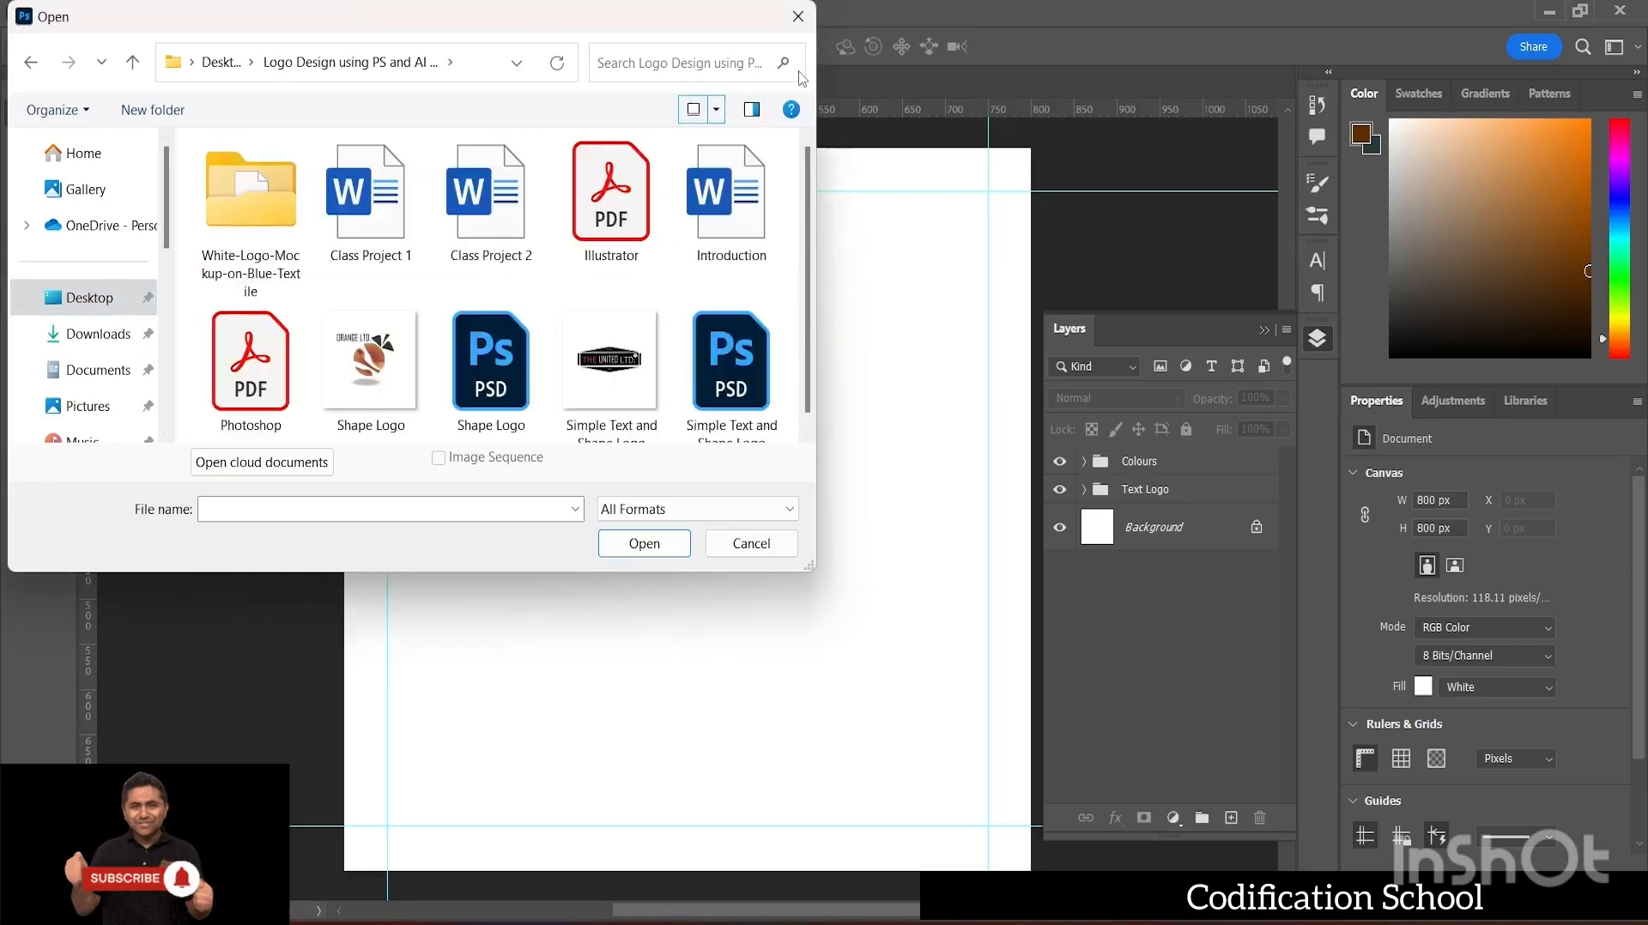
double_click(279, 236)
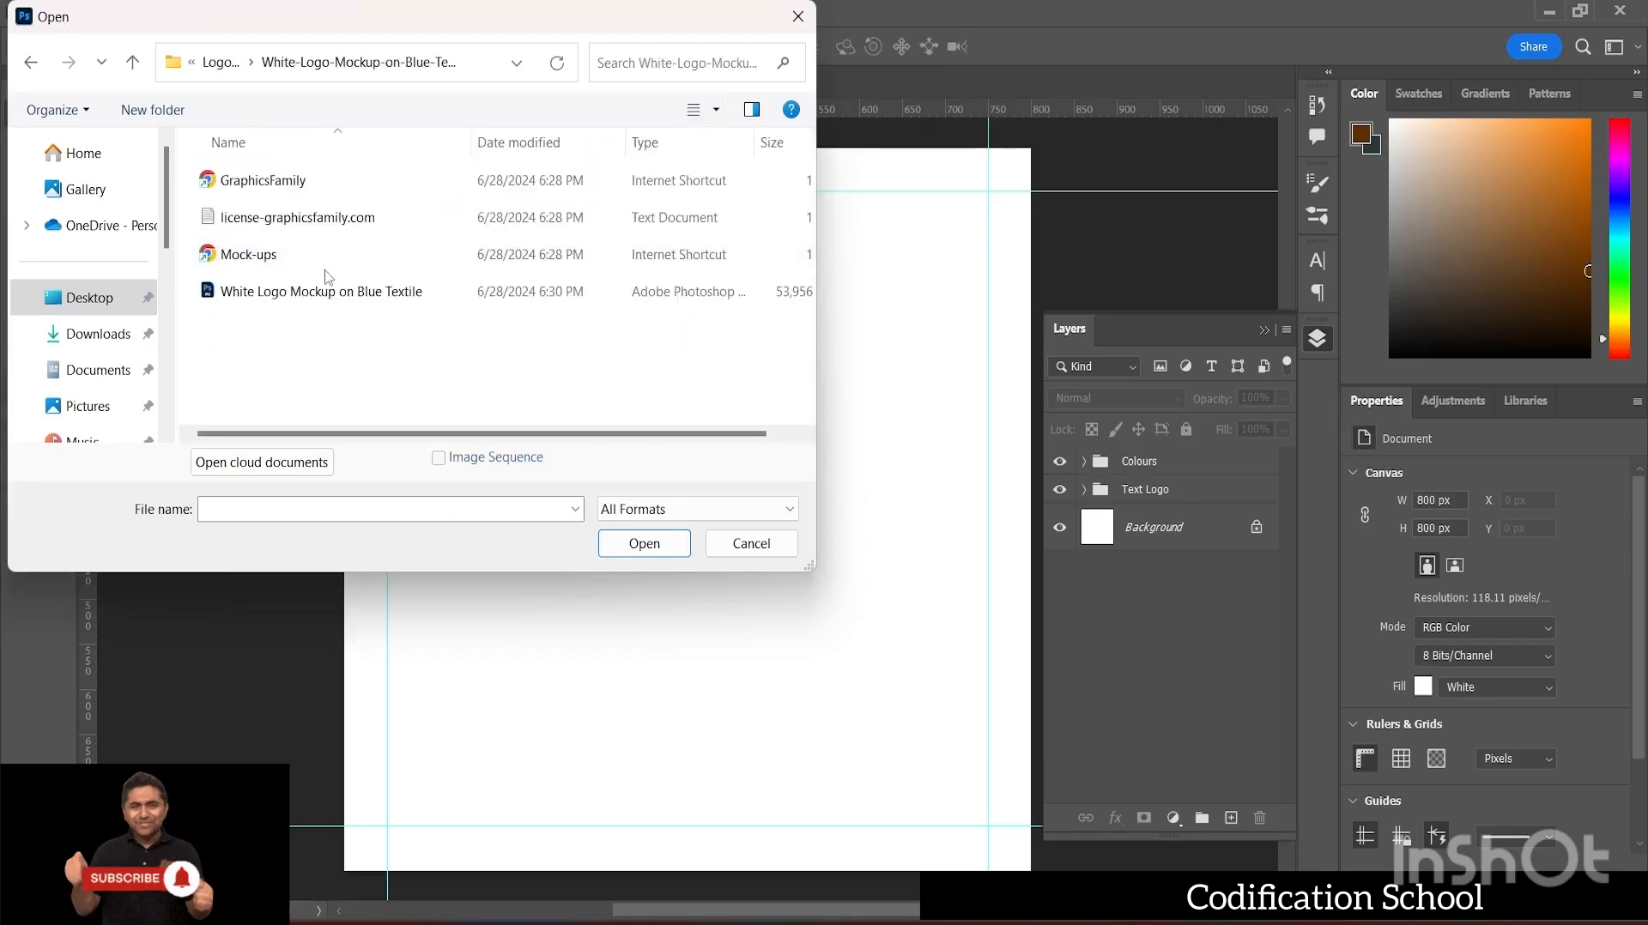
click(324, 291)
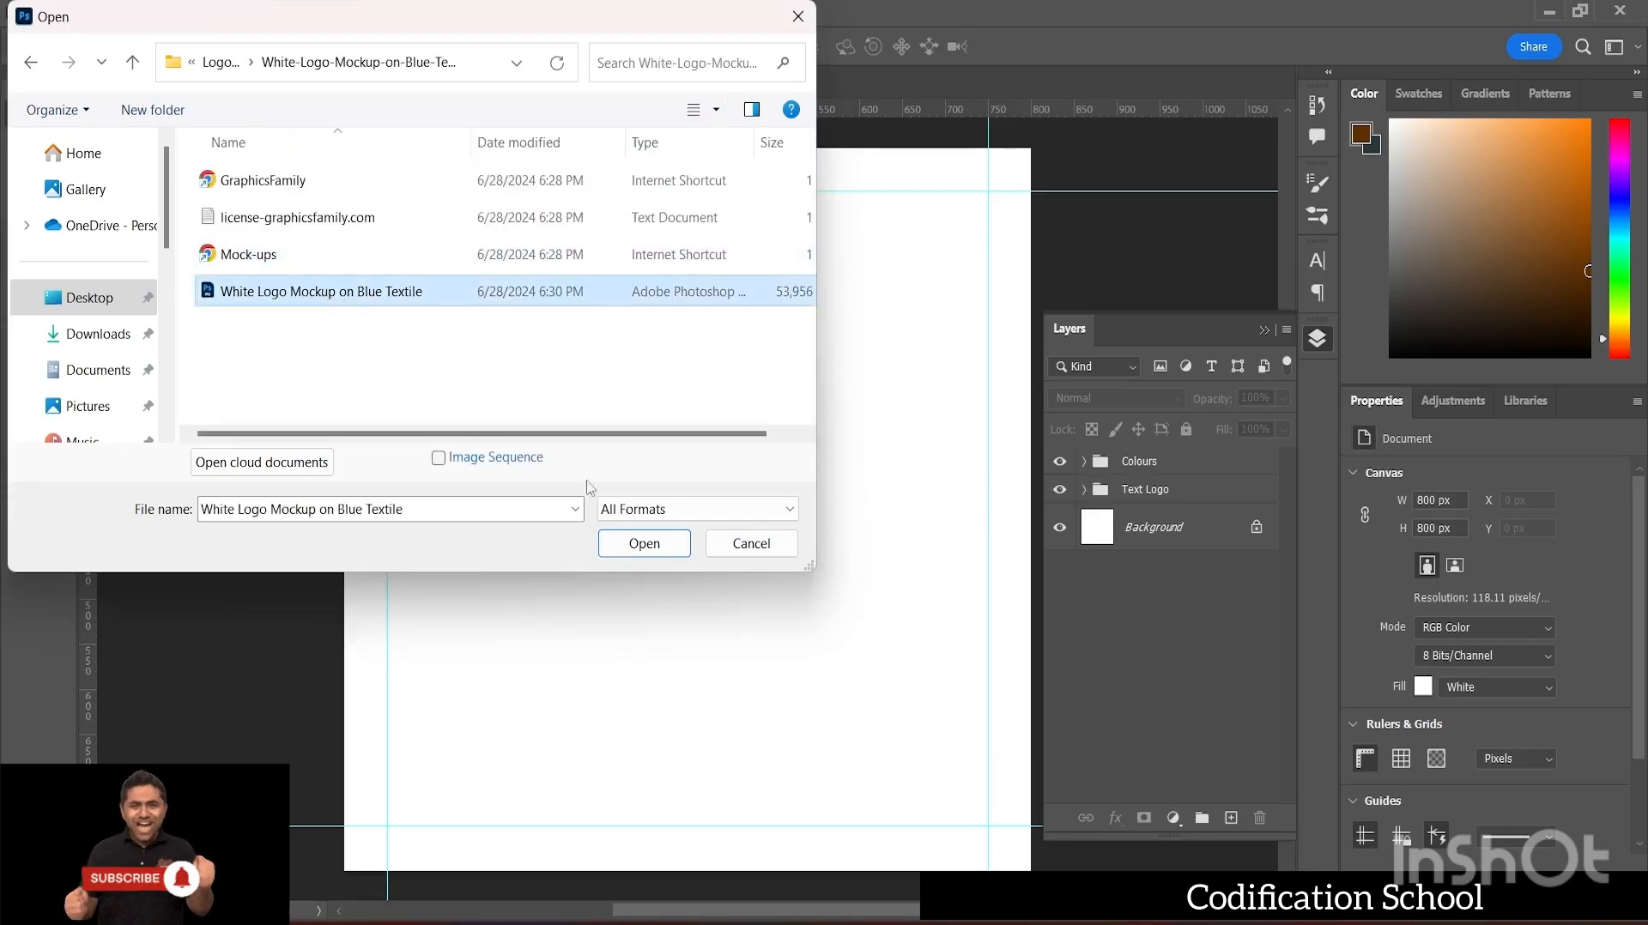
click(645, 544)
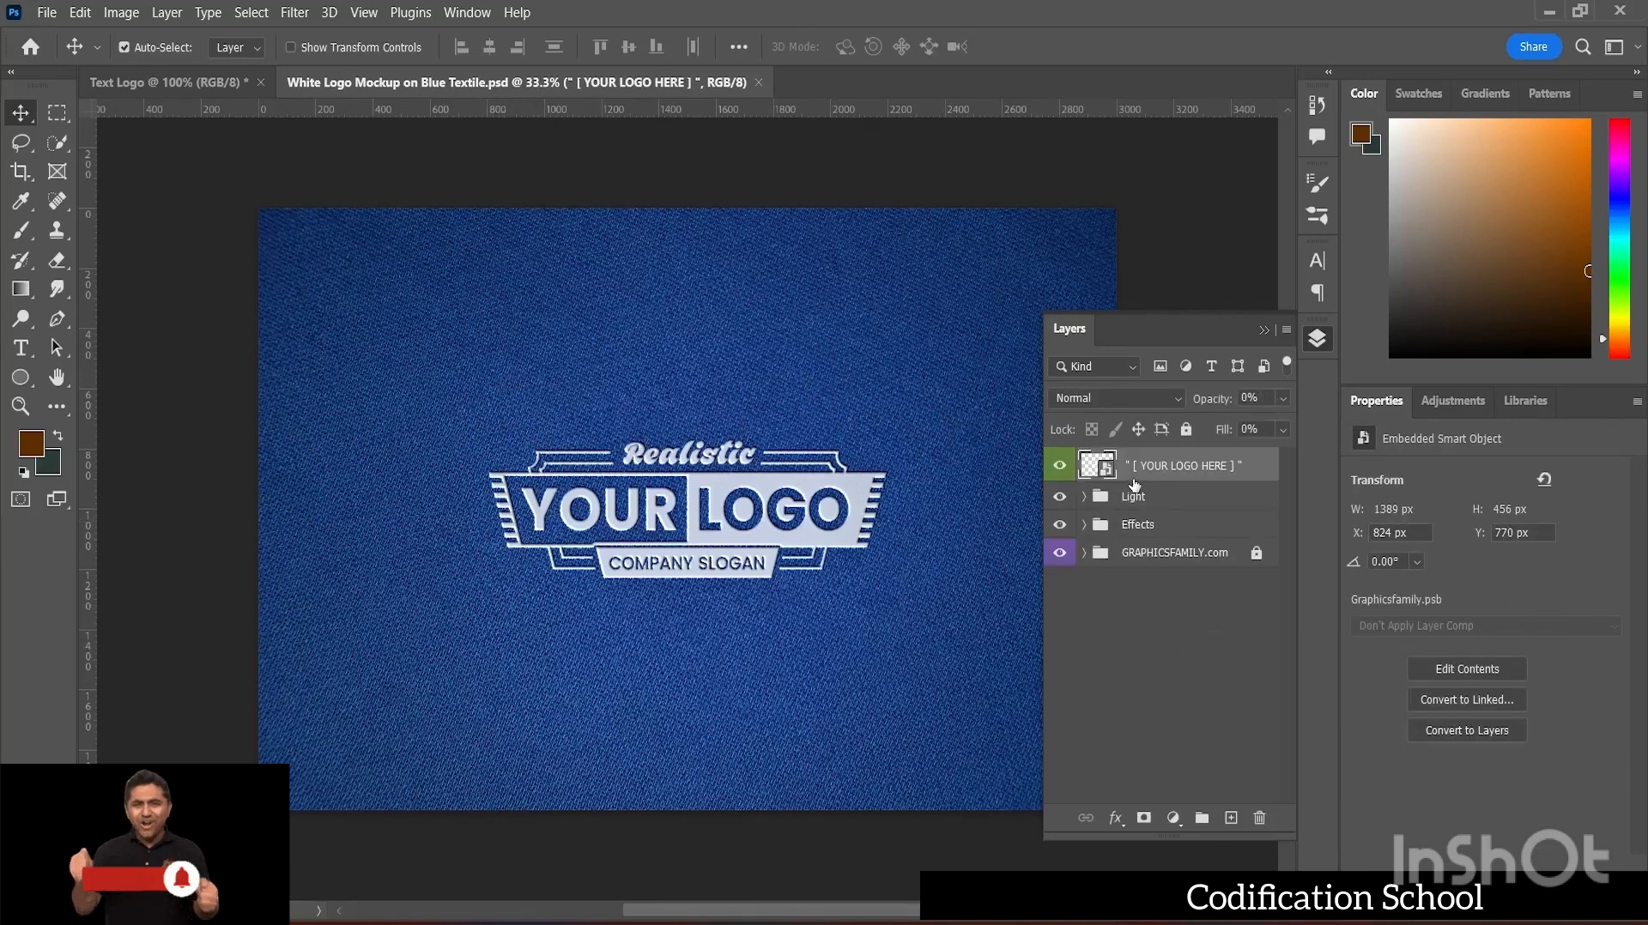
- Open the contents of the YOUR LOGO HERE smart object for editing
double_click(1159, 468)
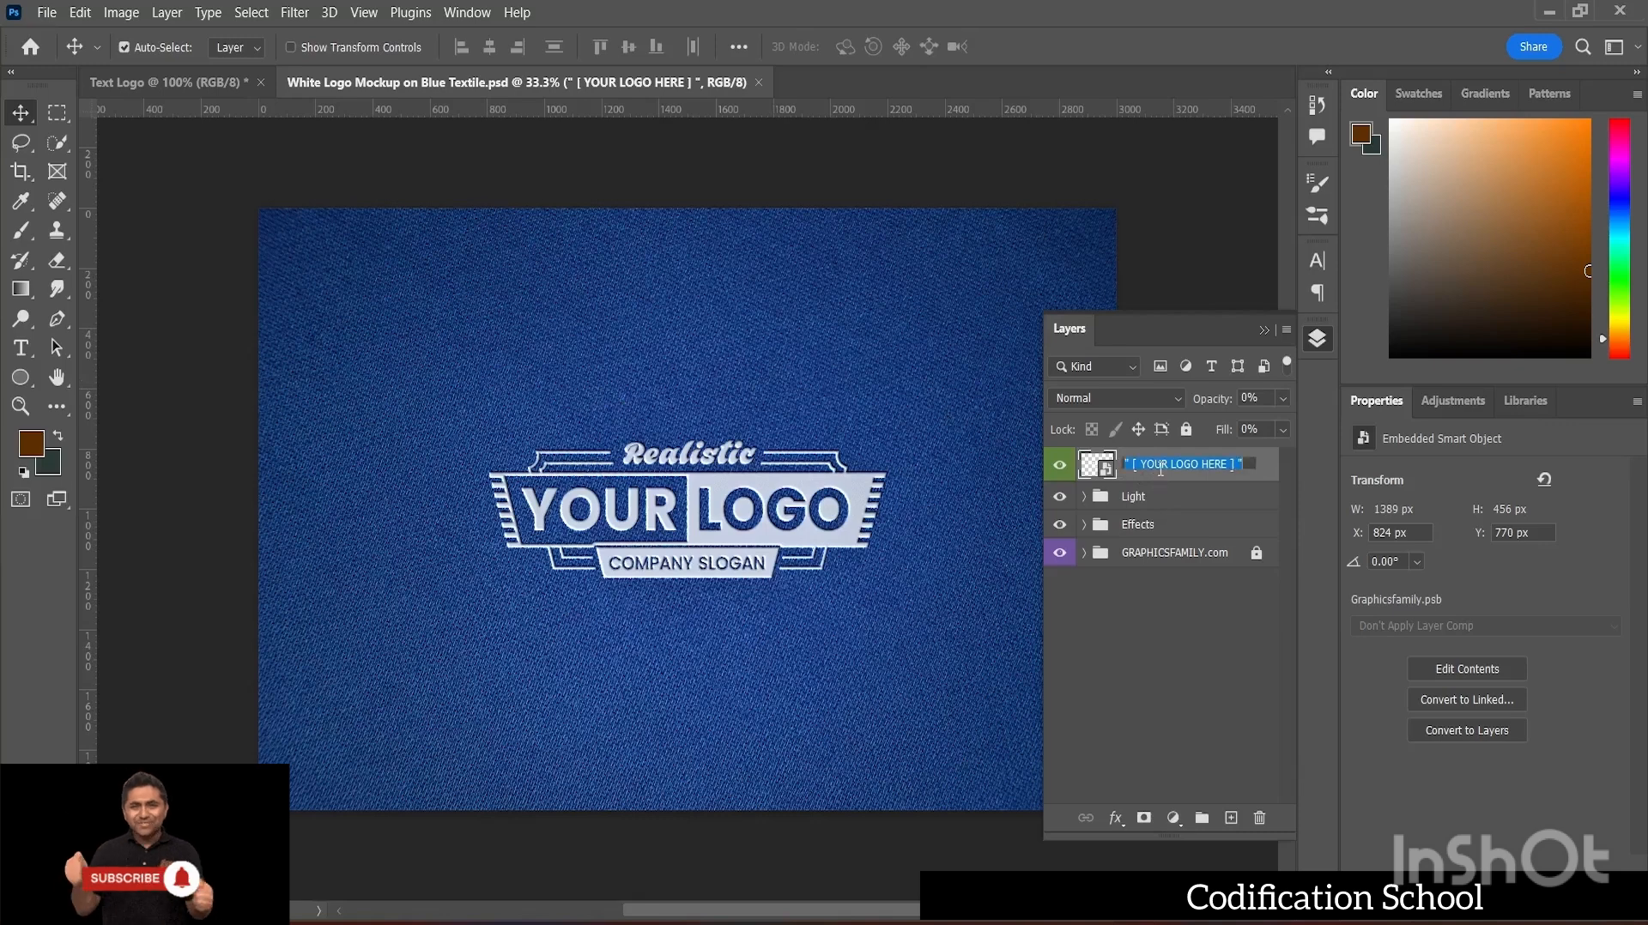
click(1224, 771)
double_click(1092, 467)
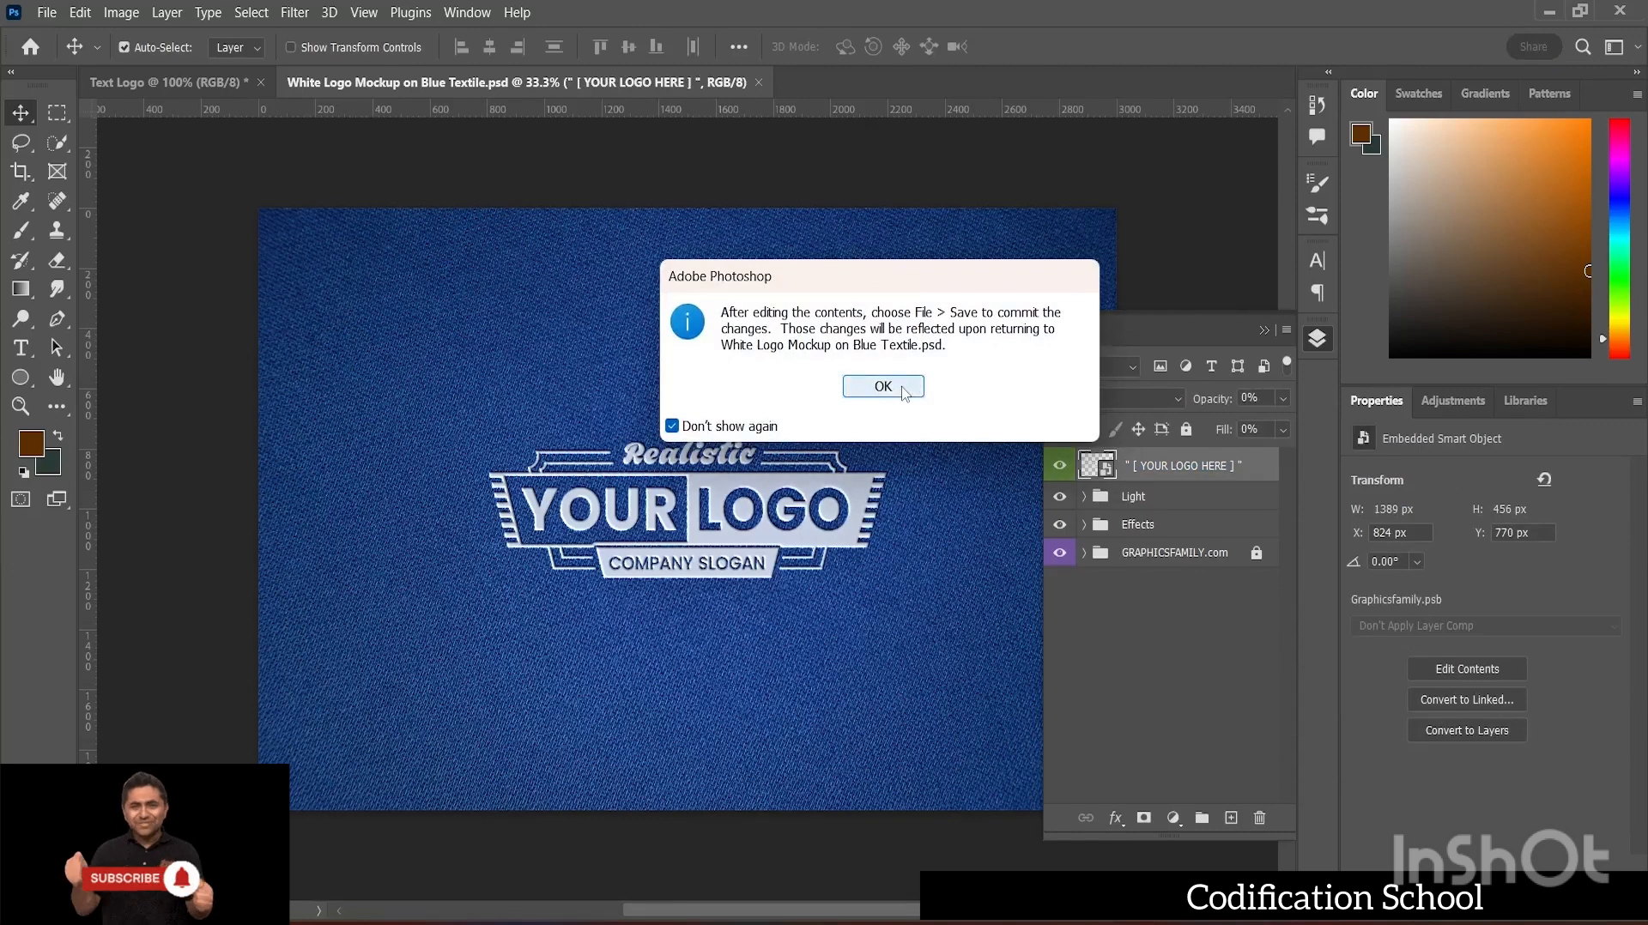
click(884, 386)
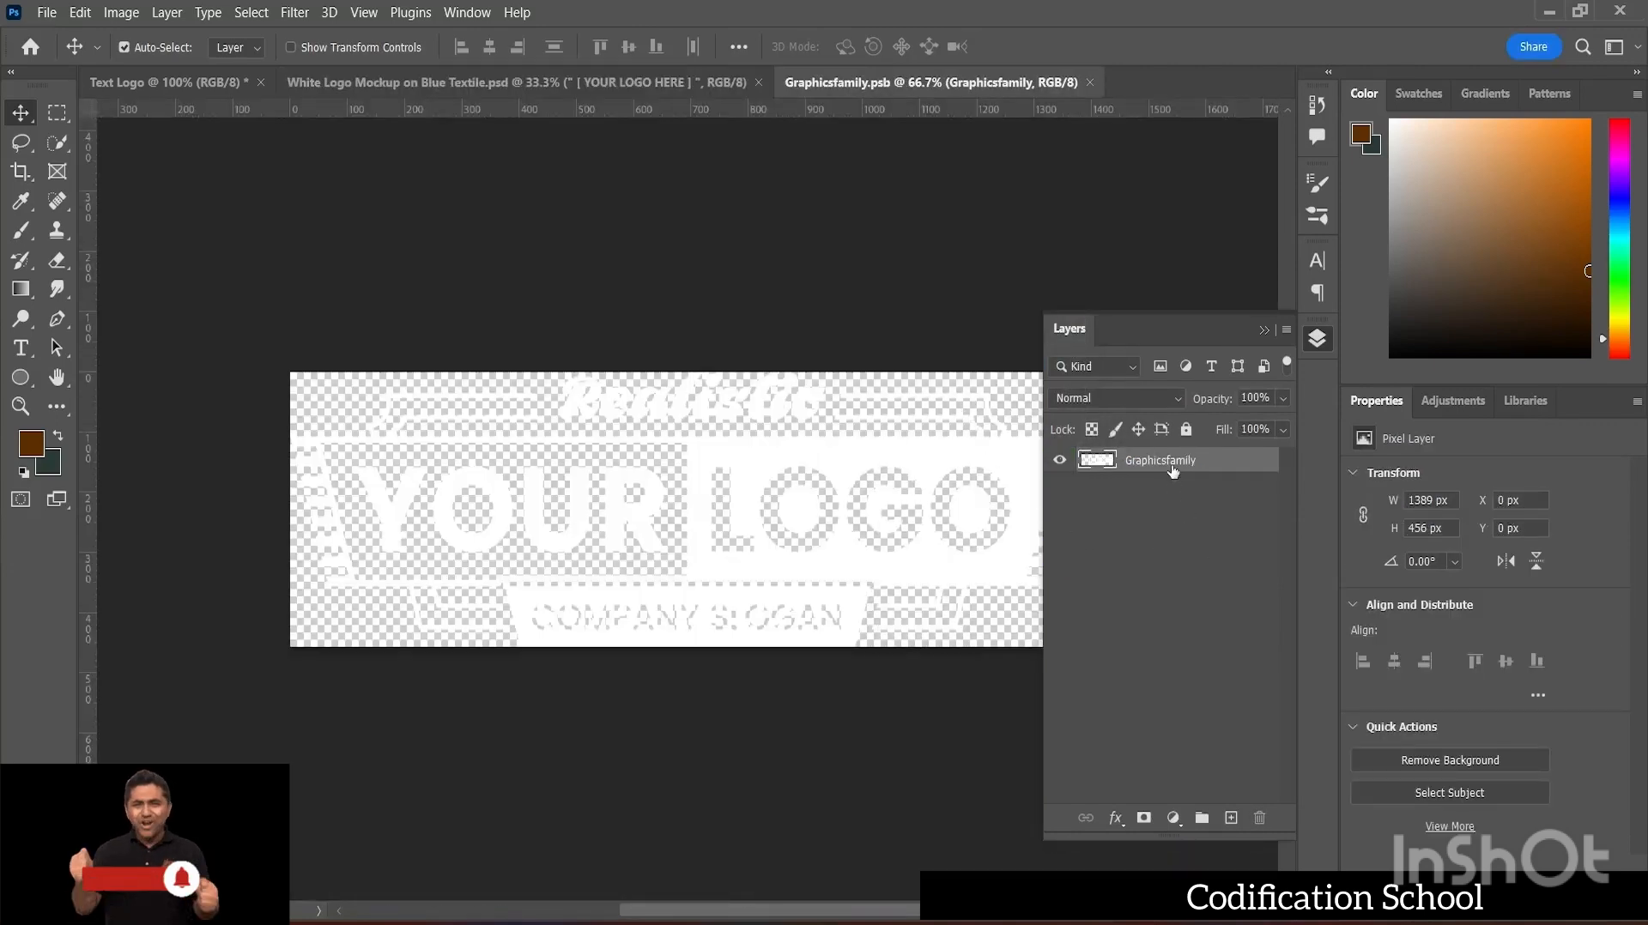
- Hide the Graphicsfamily placeholder layer and compare with the mockup document before returning to the smart object contents
click(1059, 462)
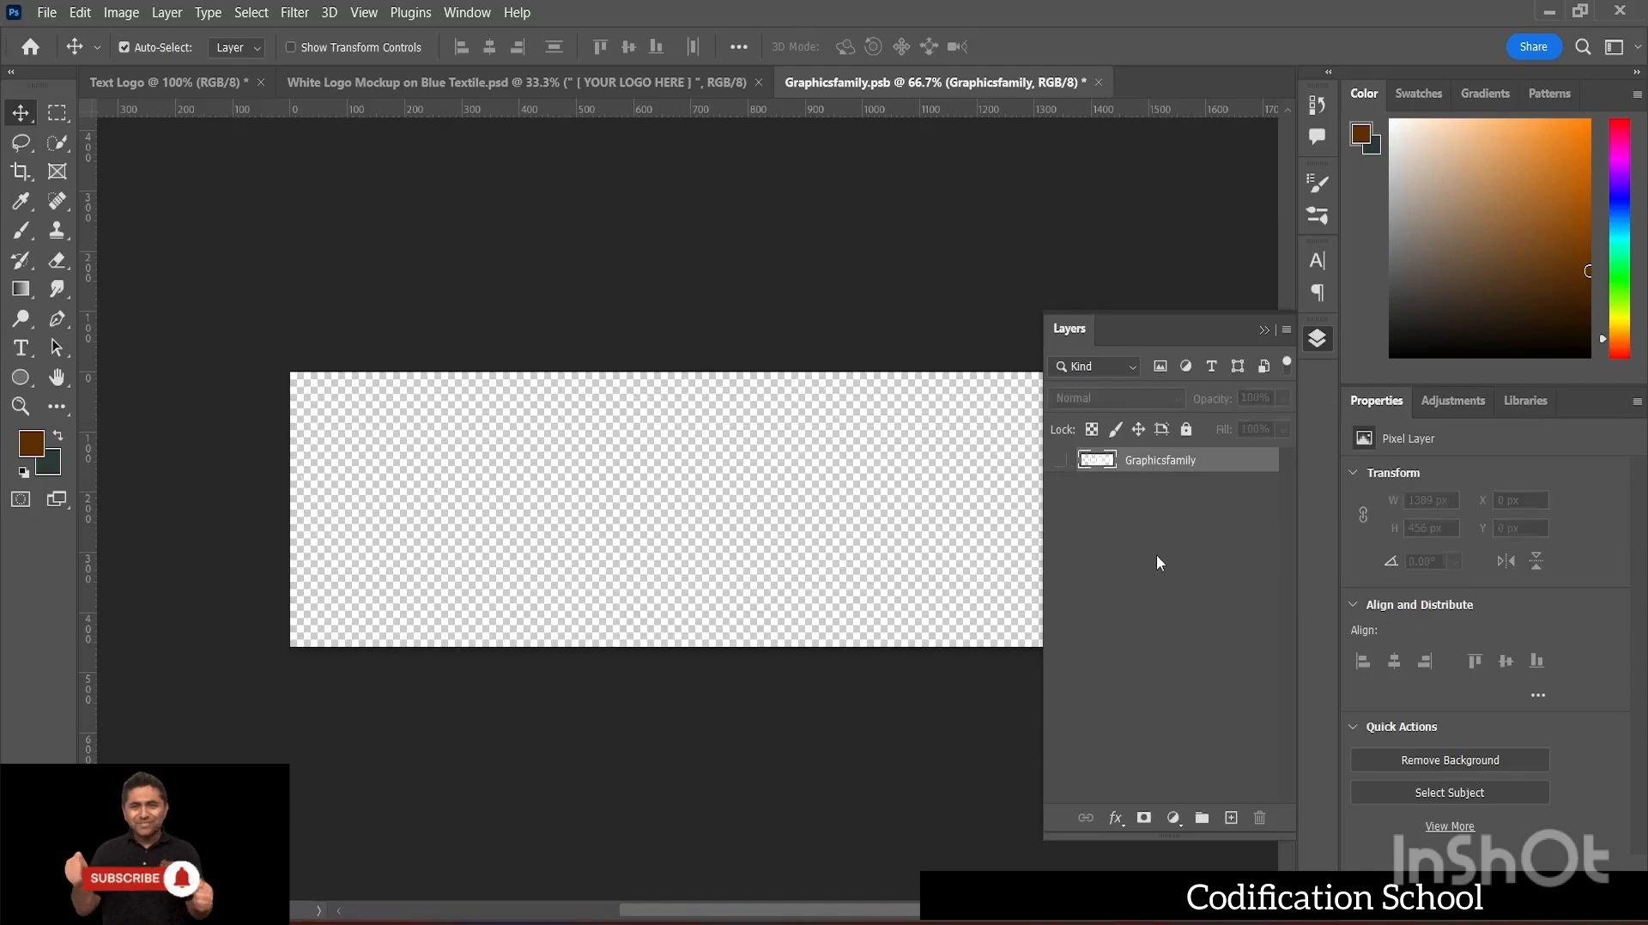
click(477, 78)
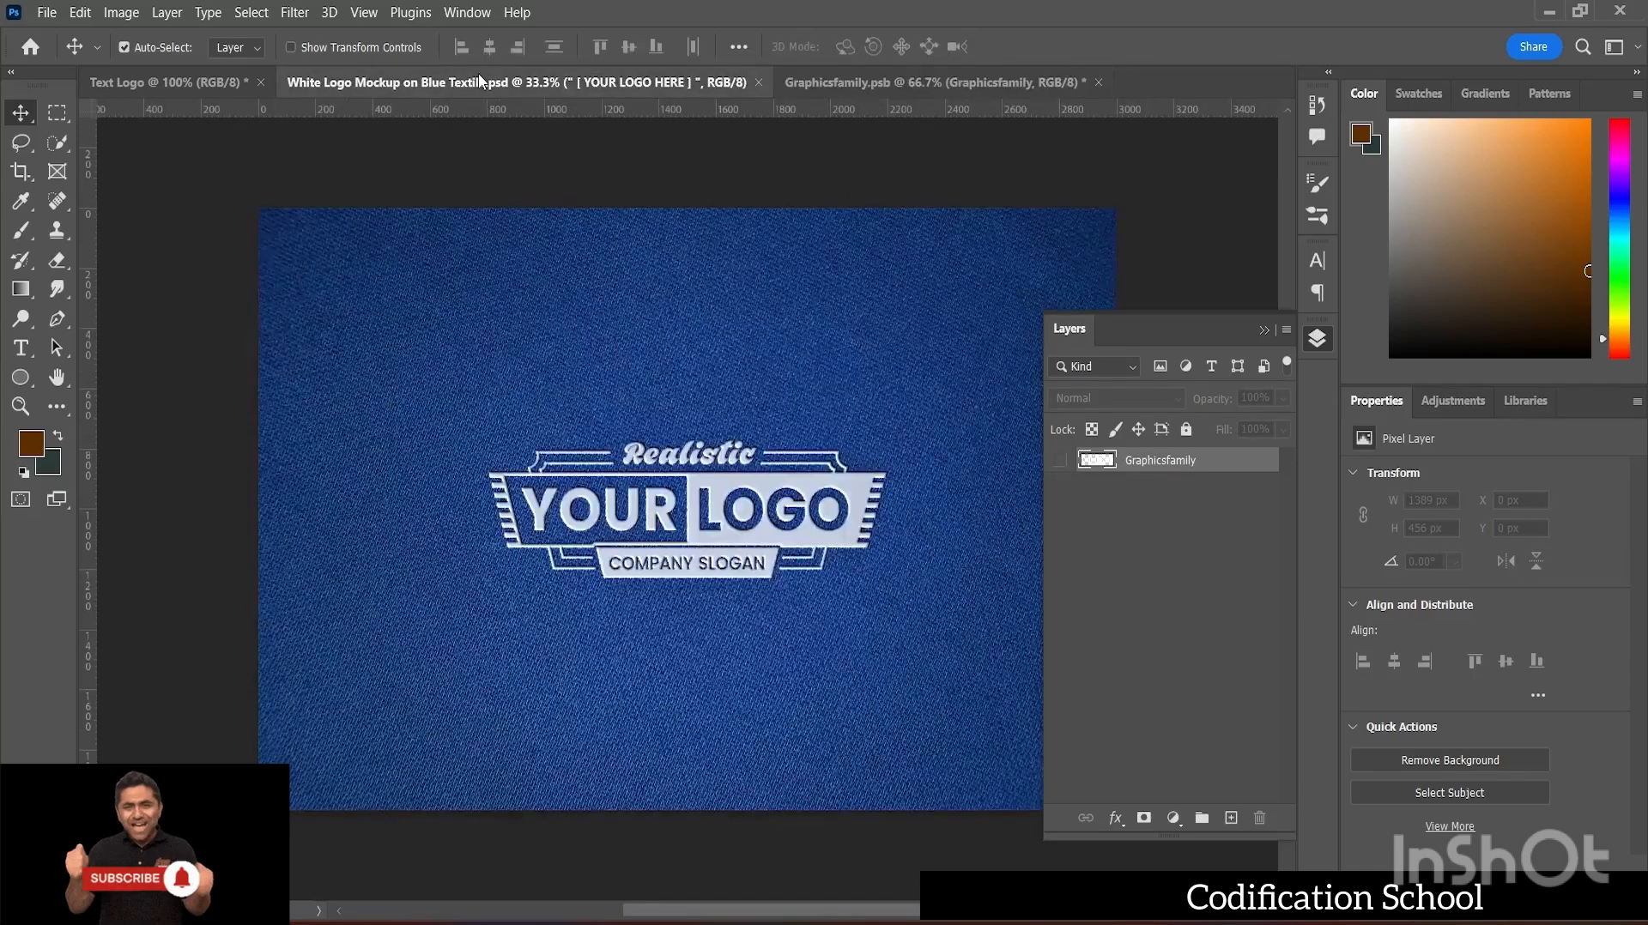
click(868, 86)
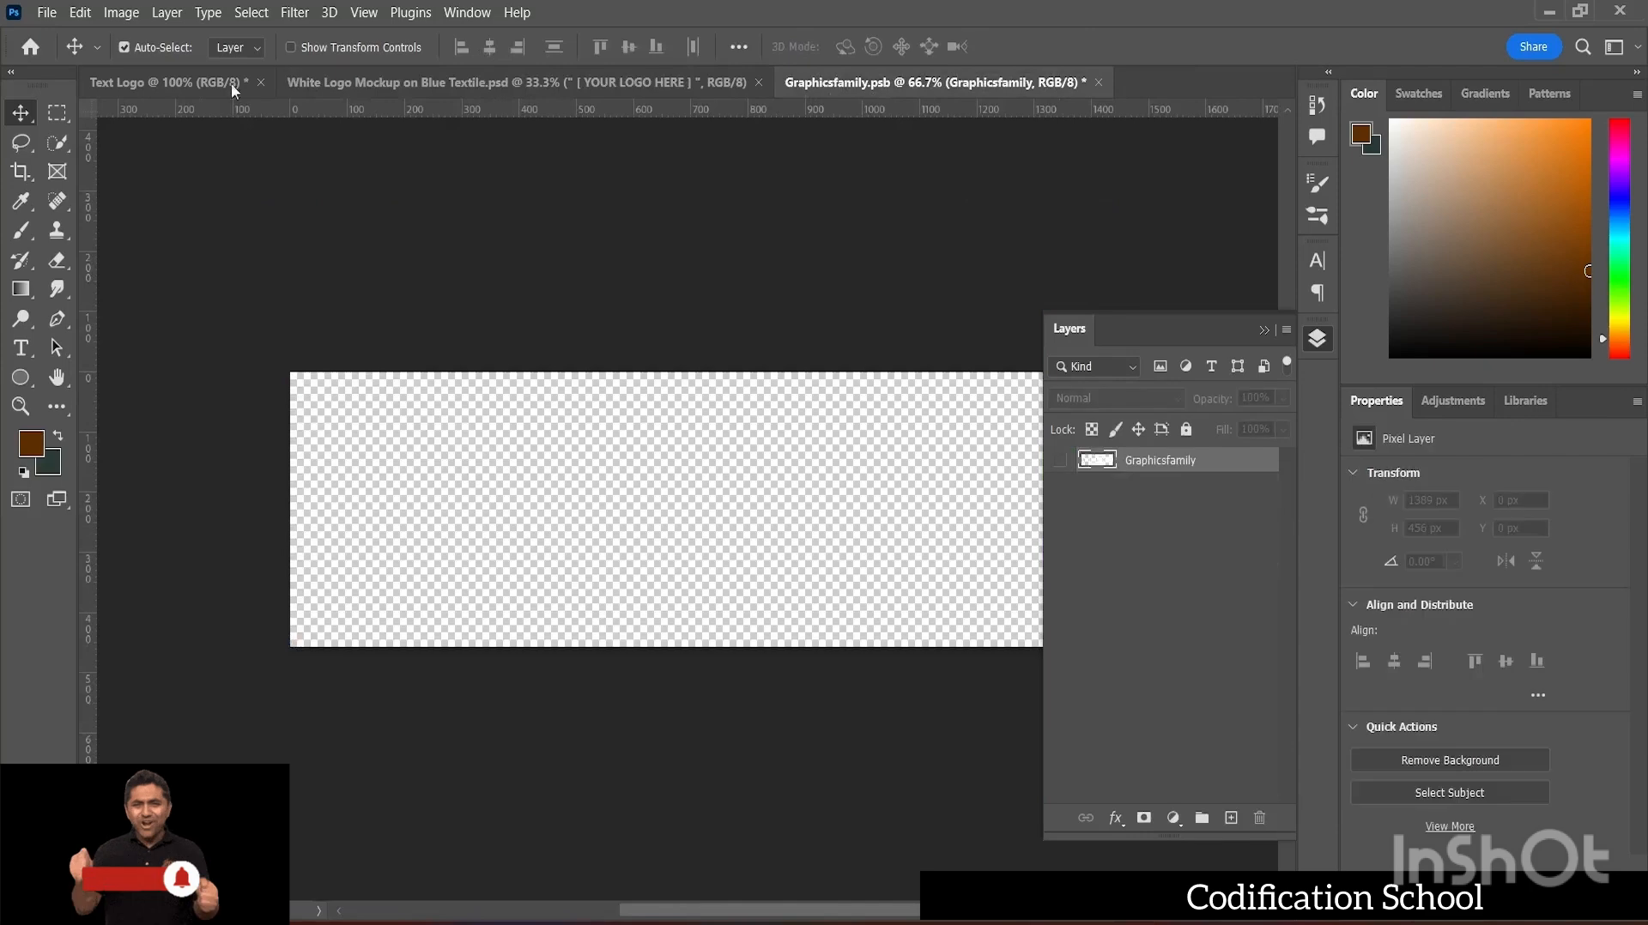
- Copy the A and B letters from the Text Logo document into Graphicsfamily.psb
click(163, 81)
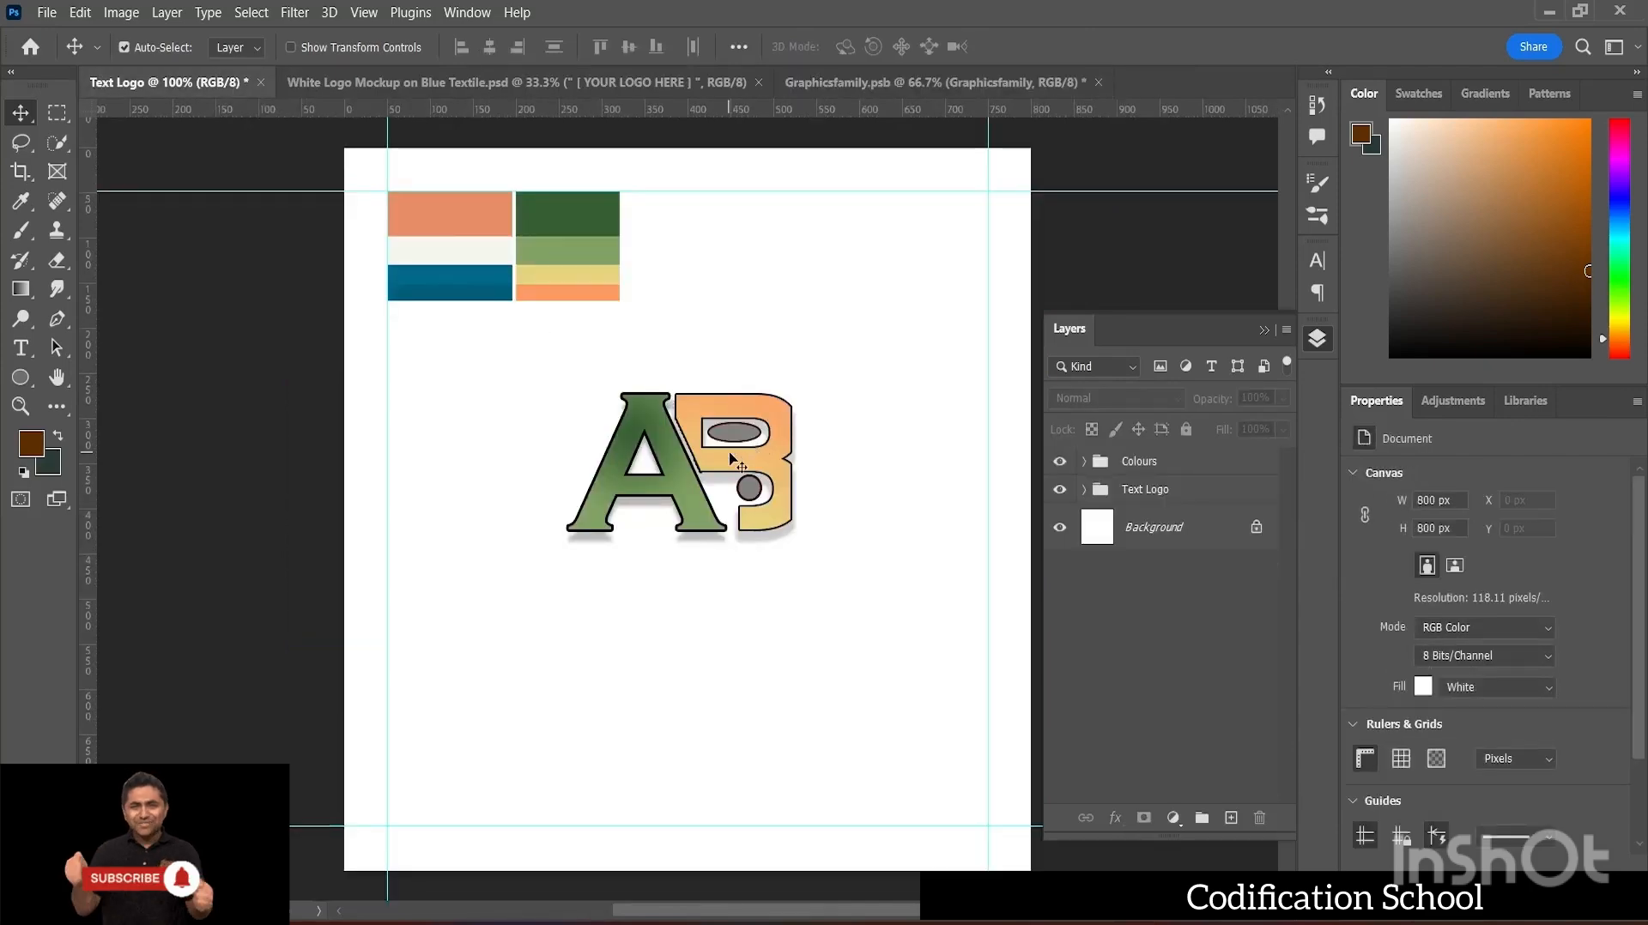
click(1176, 491)
drag(781, 422, 950, 107)
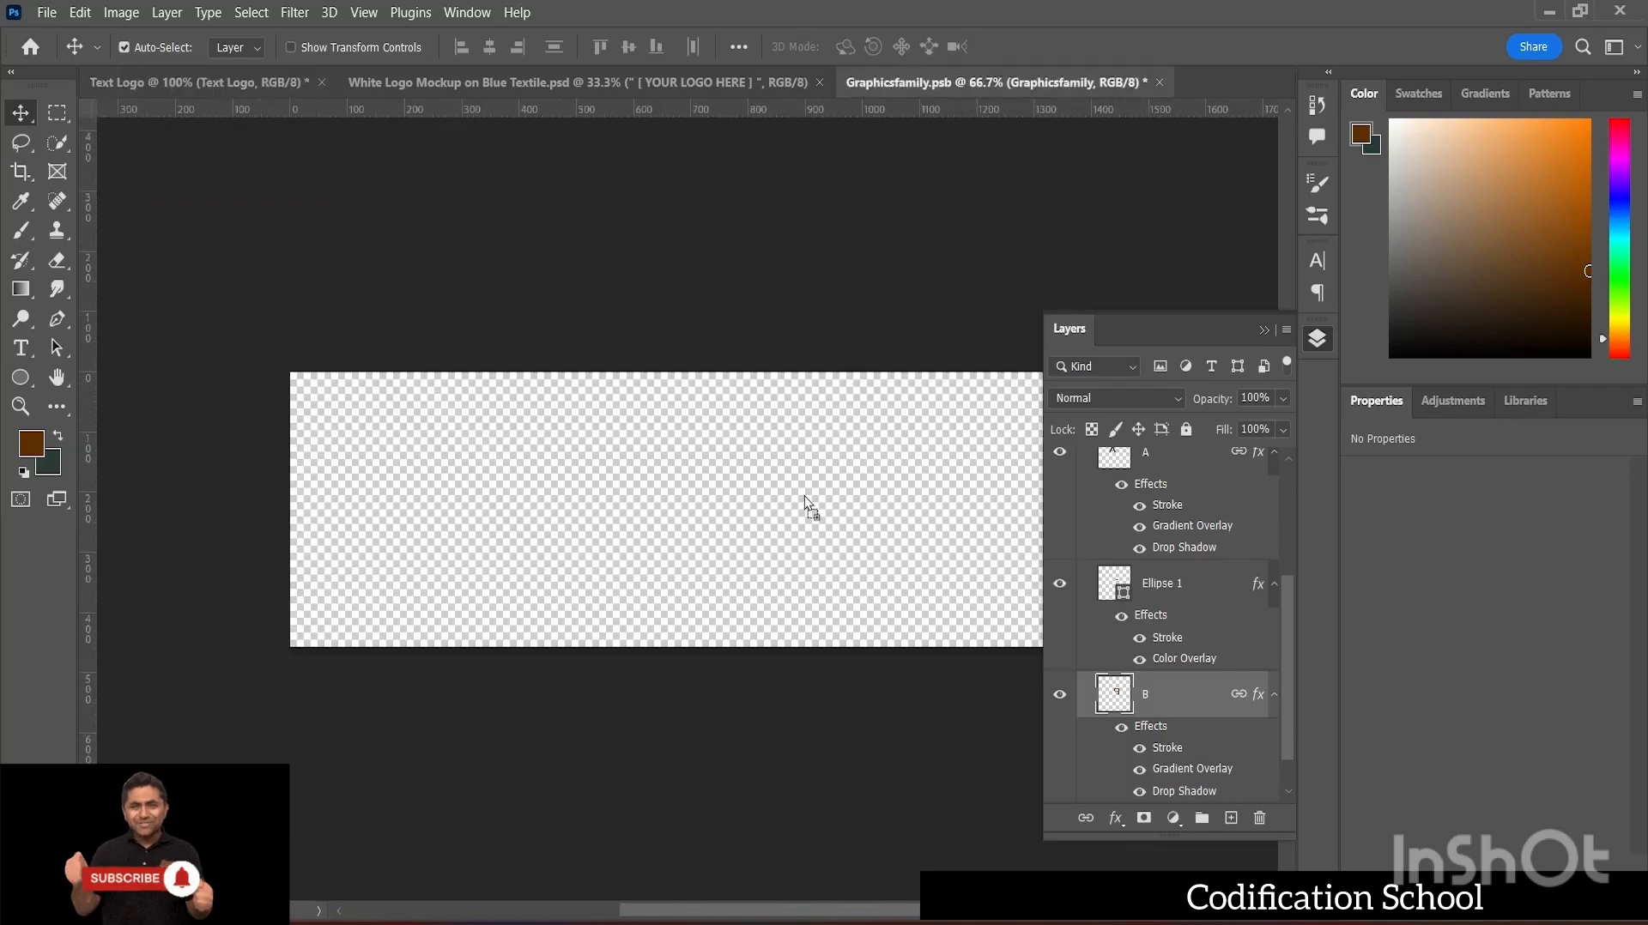
drag(754, 501, 758, 505)
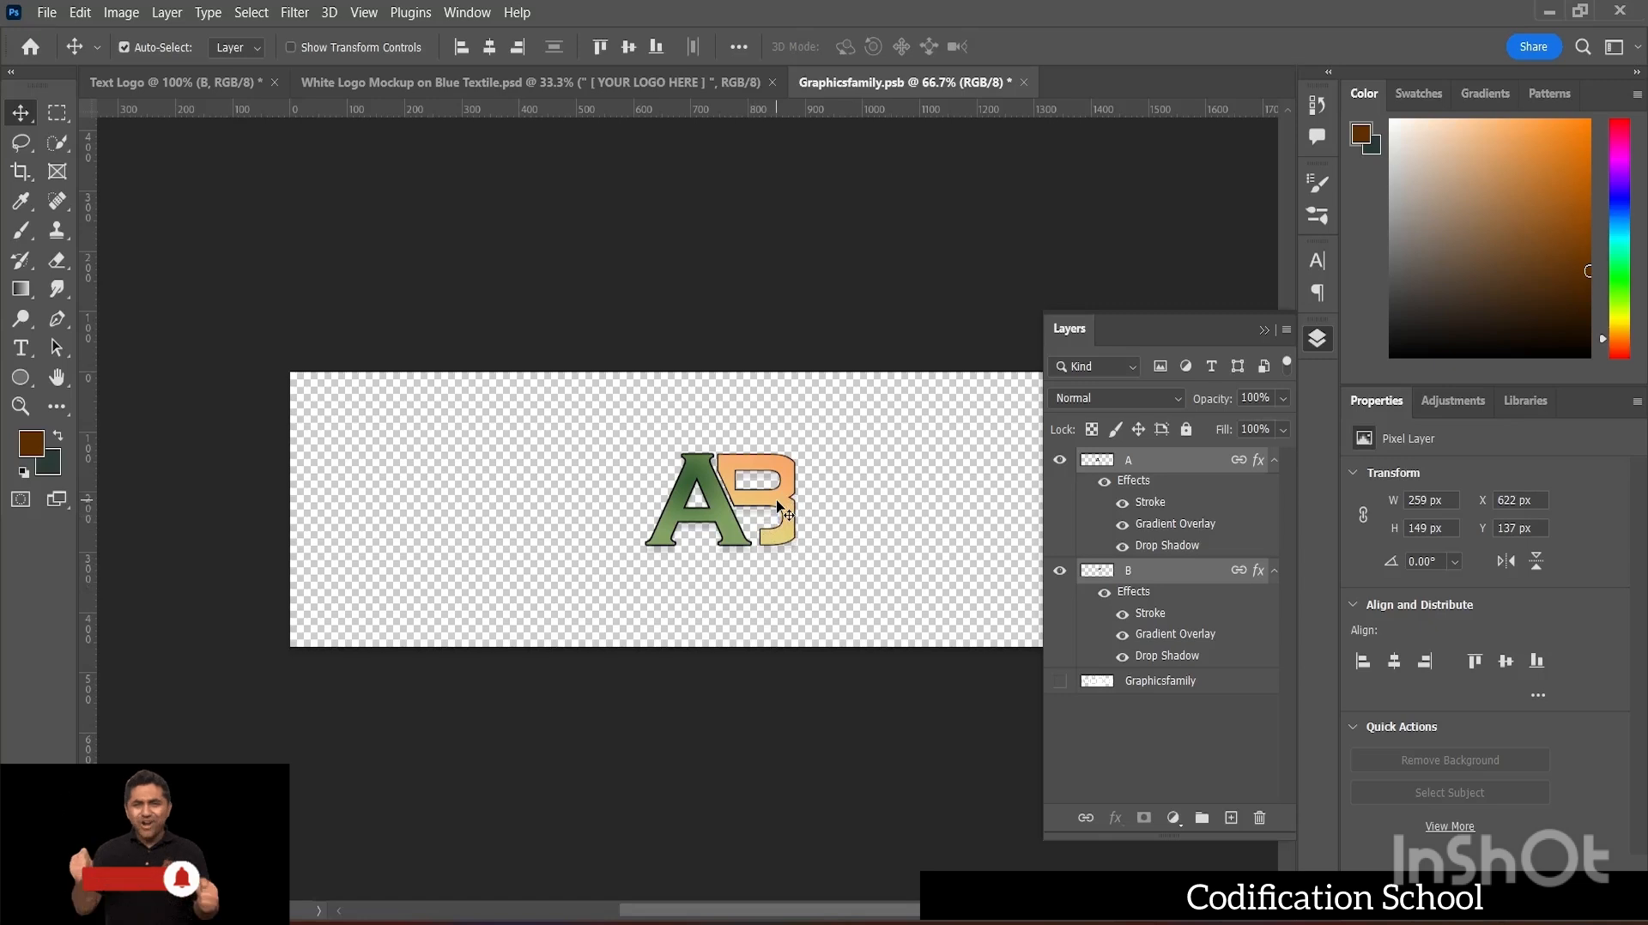
- Enlarge the A and B letters to about 231.6%, centre them on the canvas and apply the transform
key(ctrl)
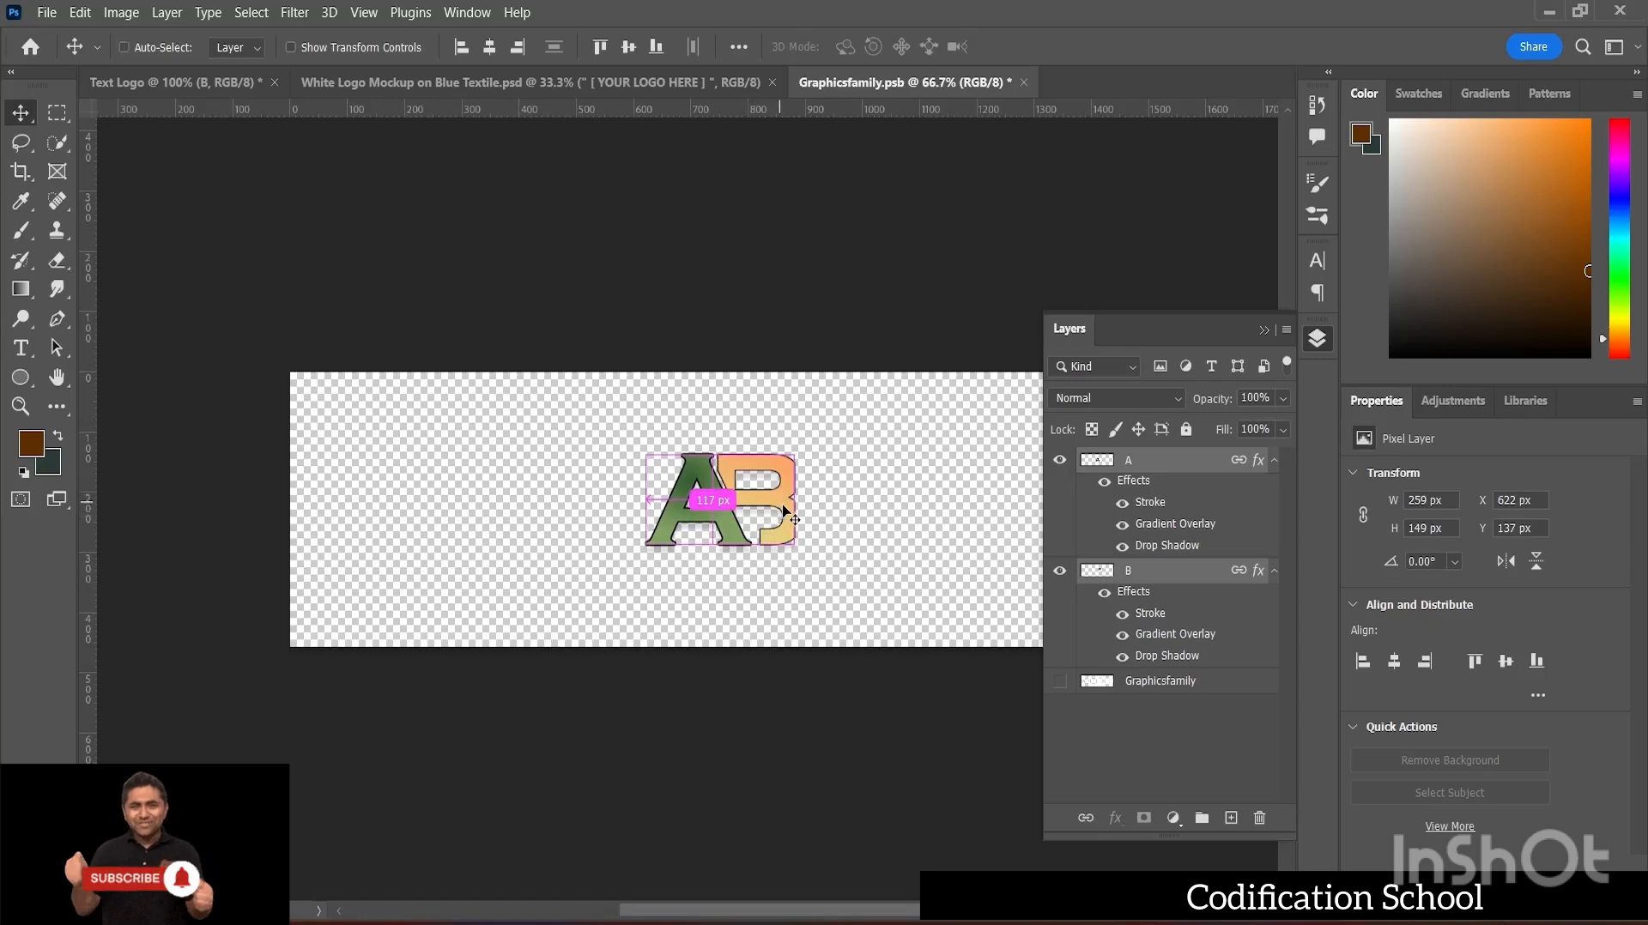
key(ctrl+t)
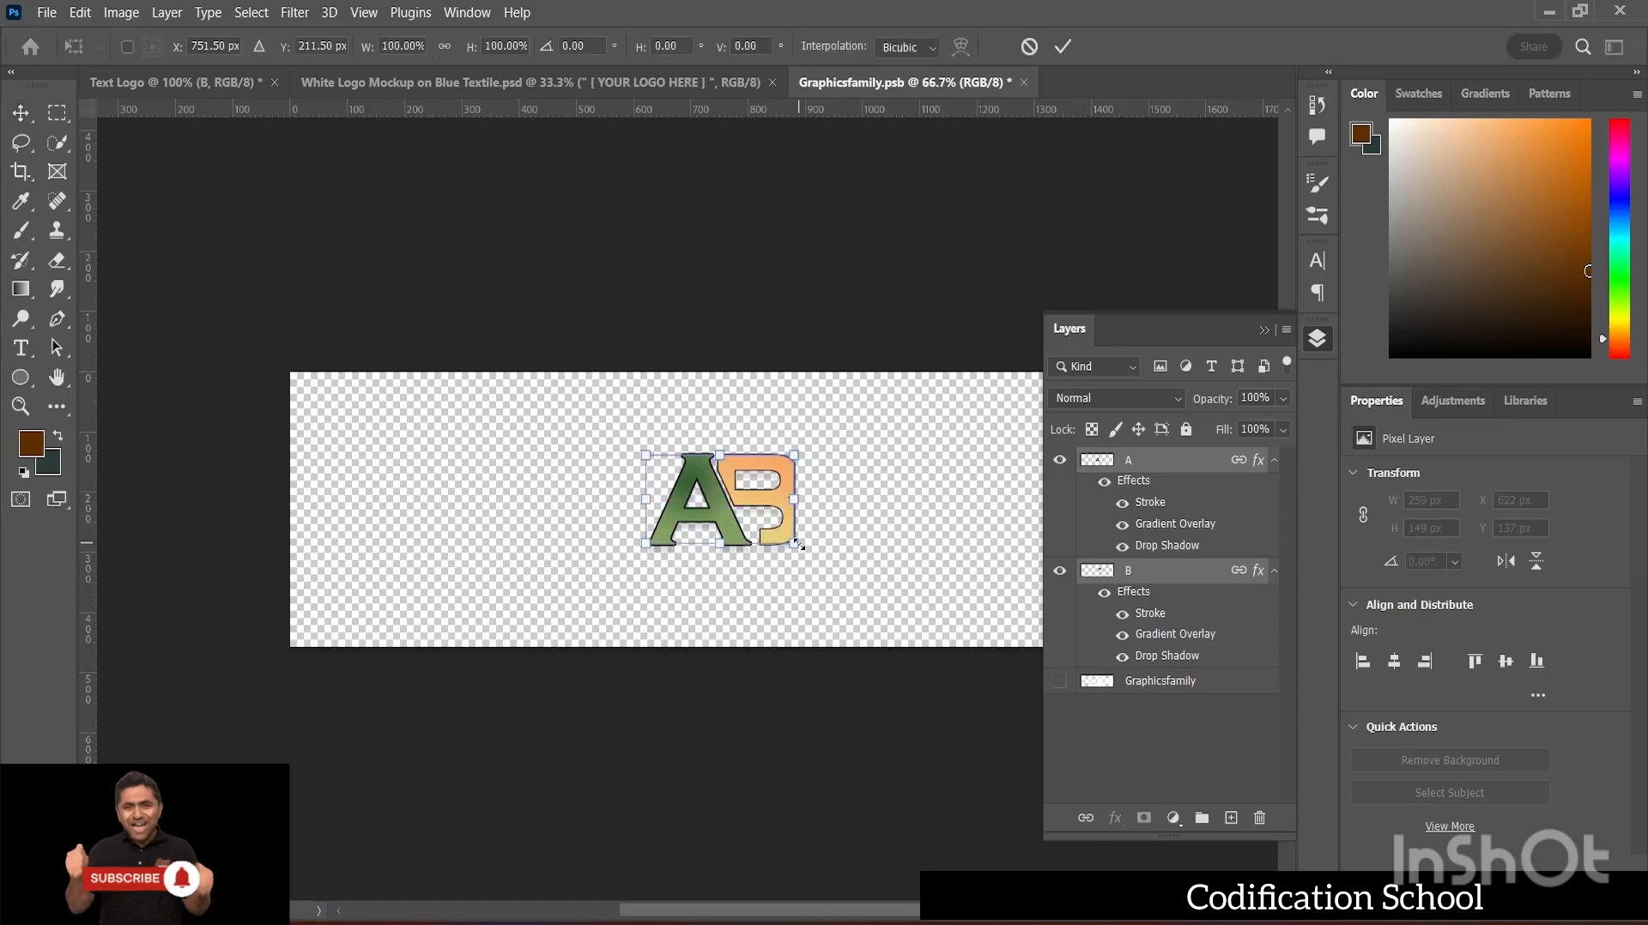
drag(808, 550, 949, 637)
drag(872, 538, 817, 500)
drag(895, 593, 959, 633)
drag(882, 527, 842, 516)
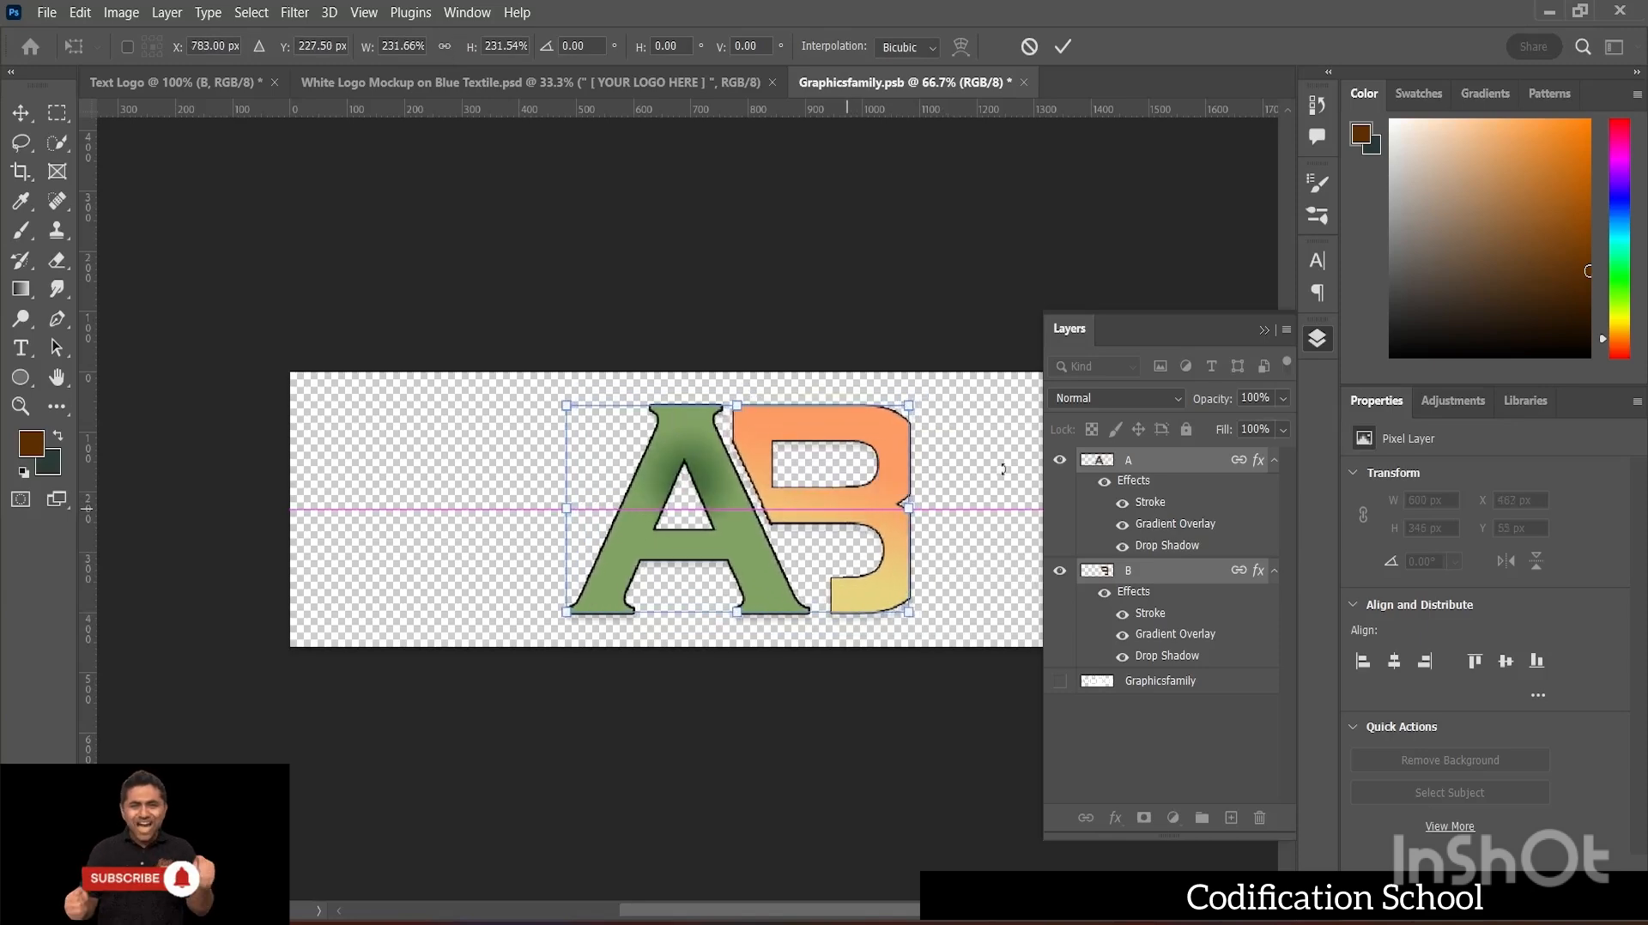
click(1268, 332)
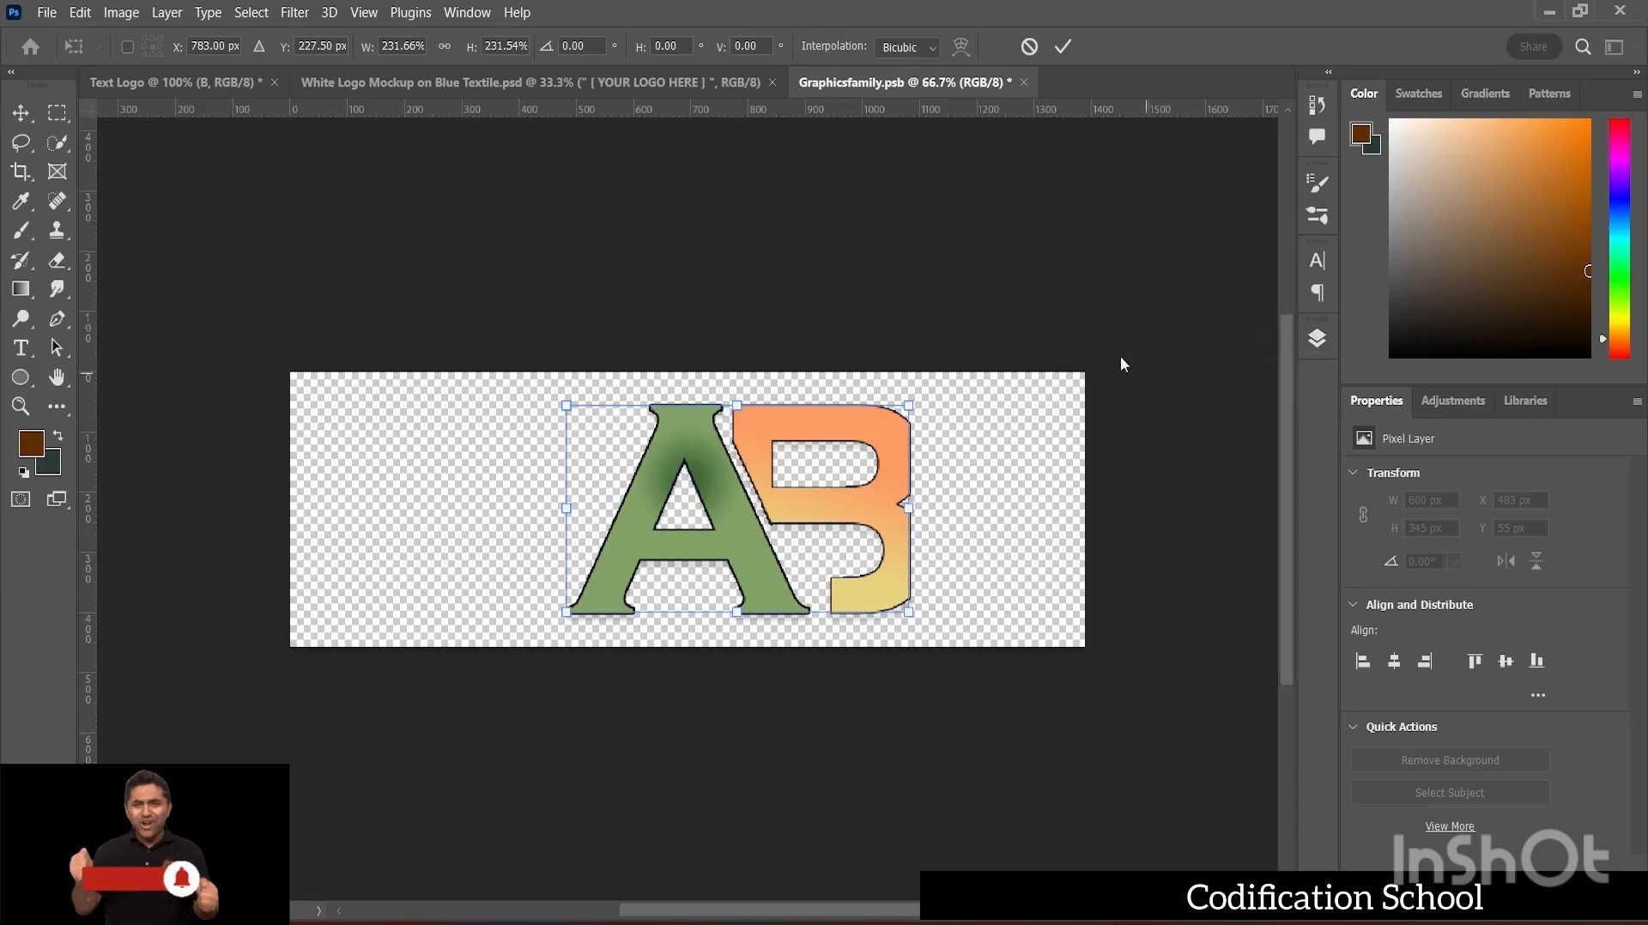
drag(847, 506, 794, 501)
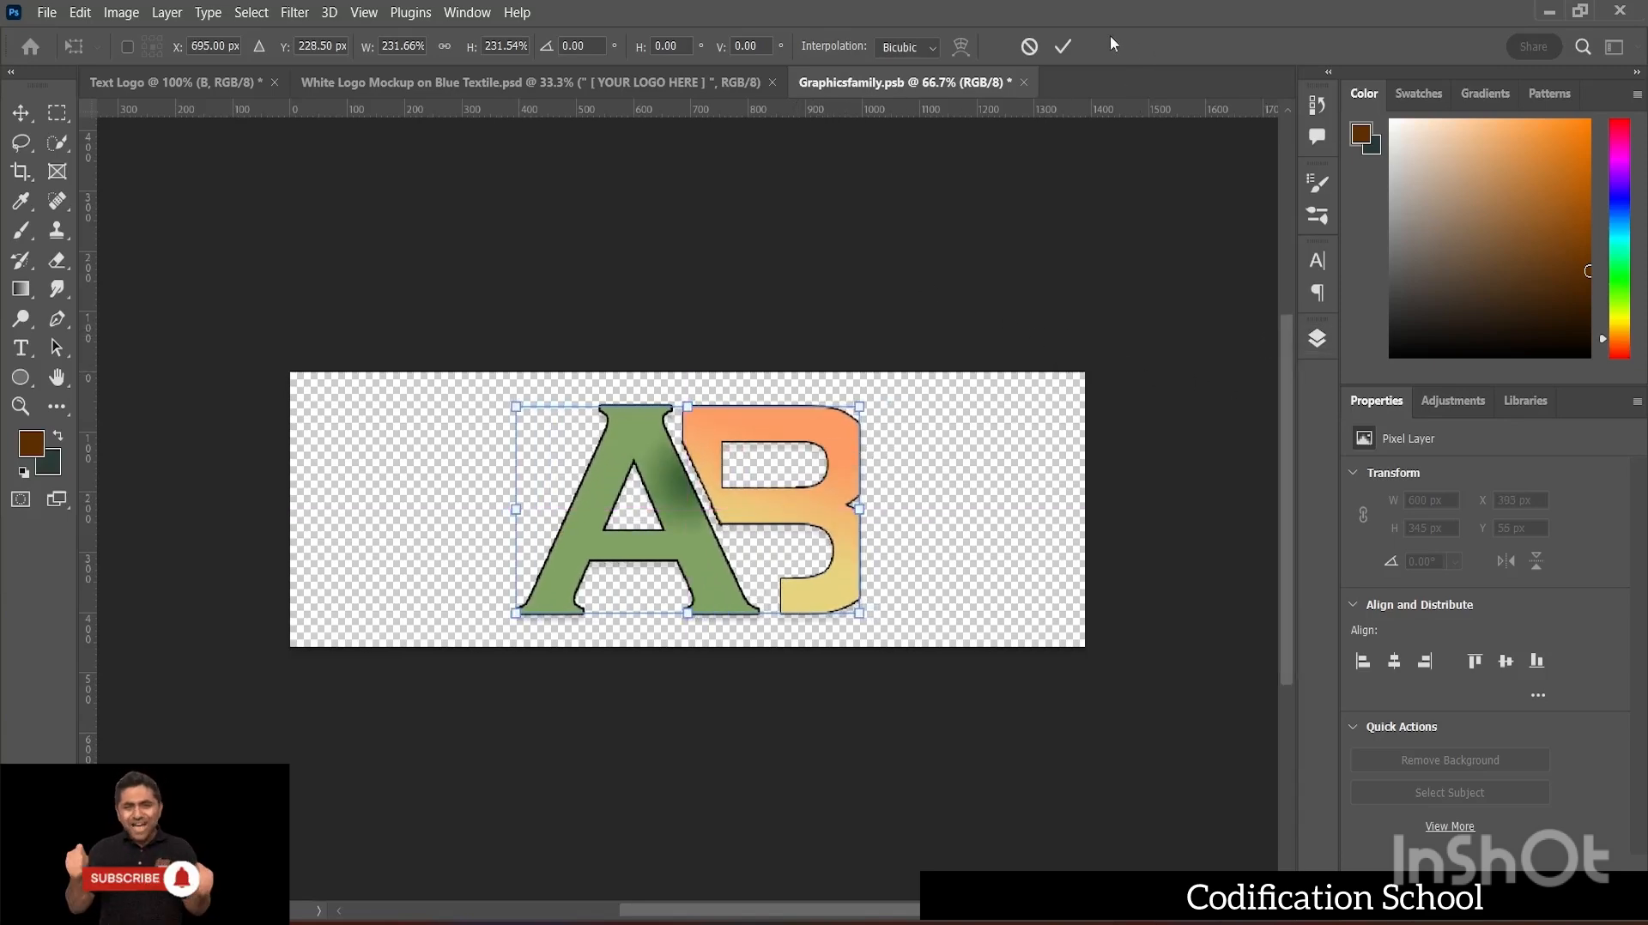
click(1062, 43)
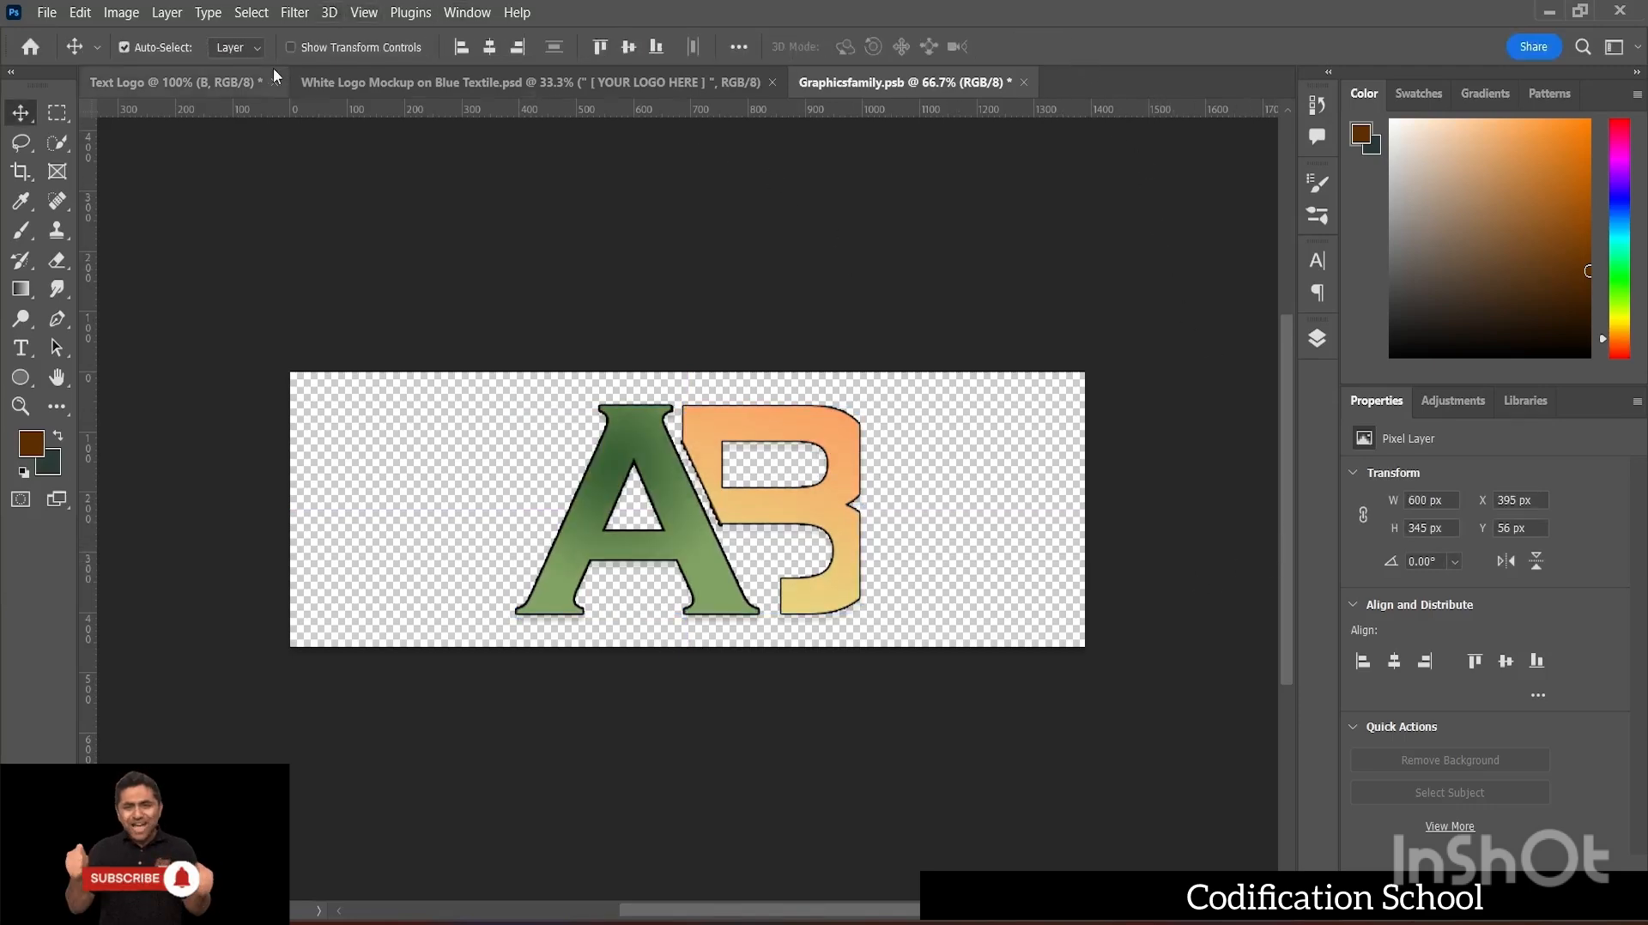
- Return to the Text Logo document, collapse the Text Logo group and deselect it
click(215, 83)
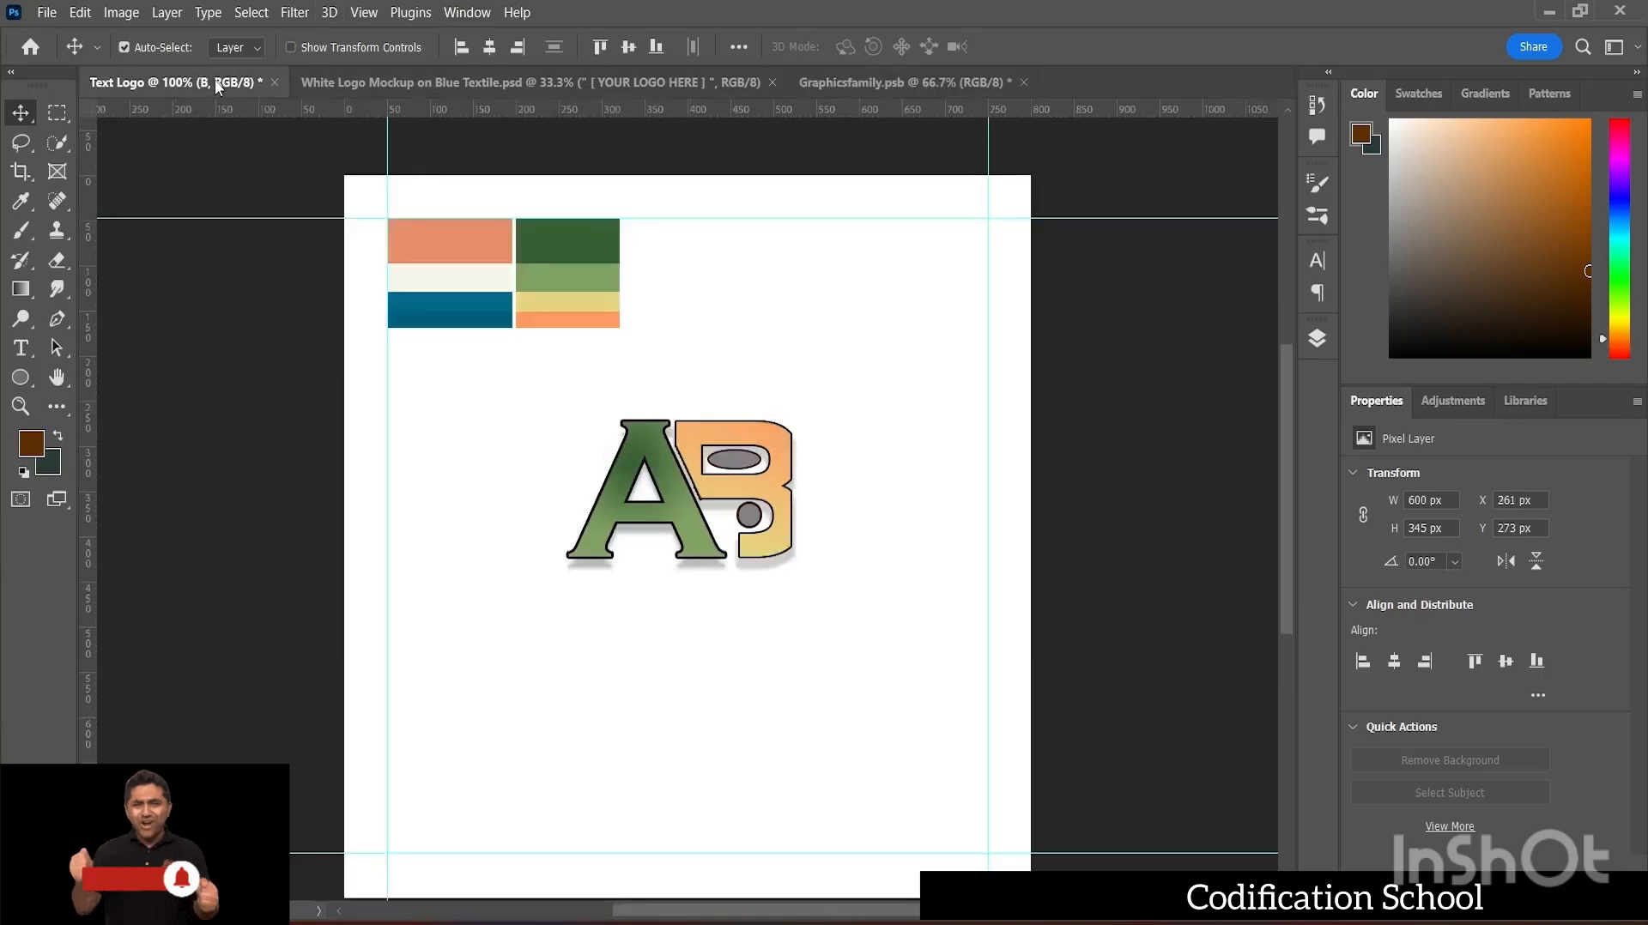
click(745, 464)
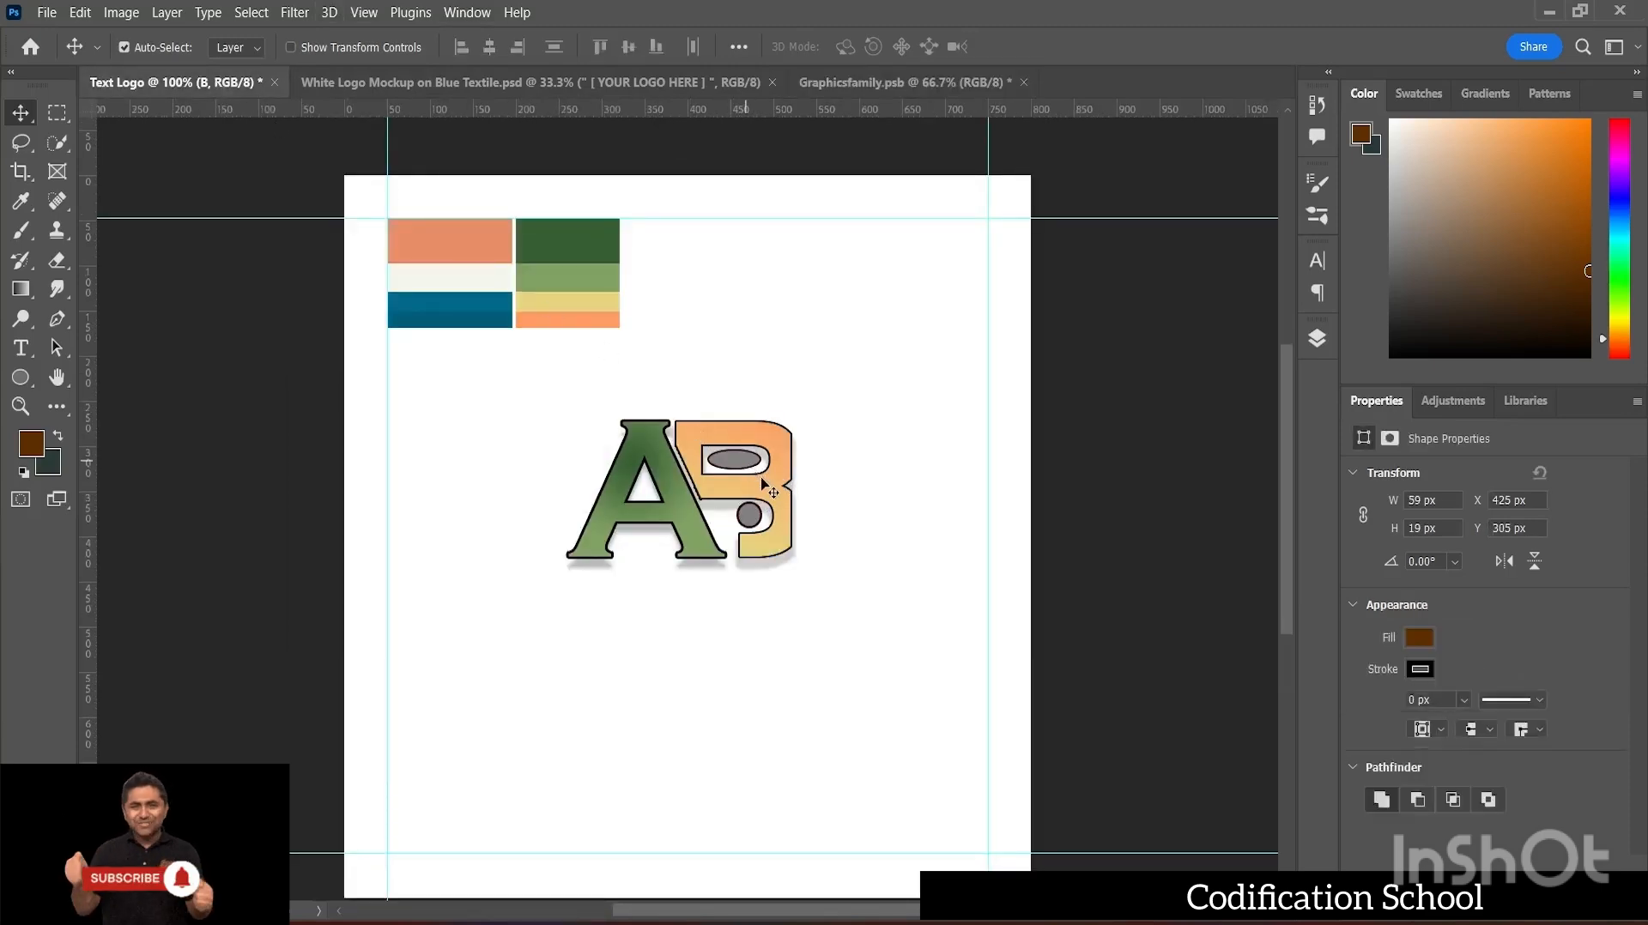
click(781, 504)
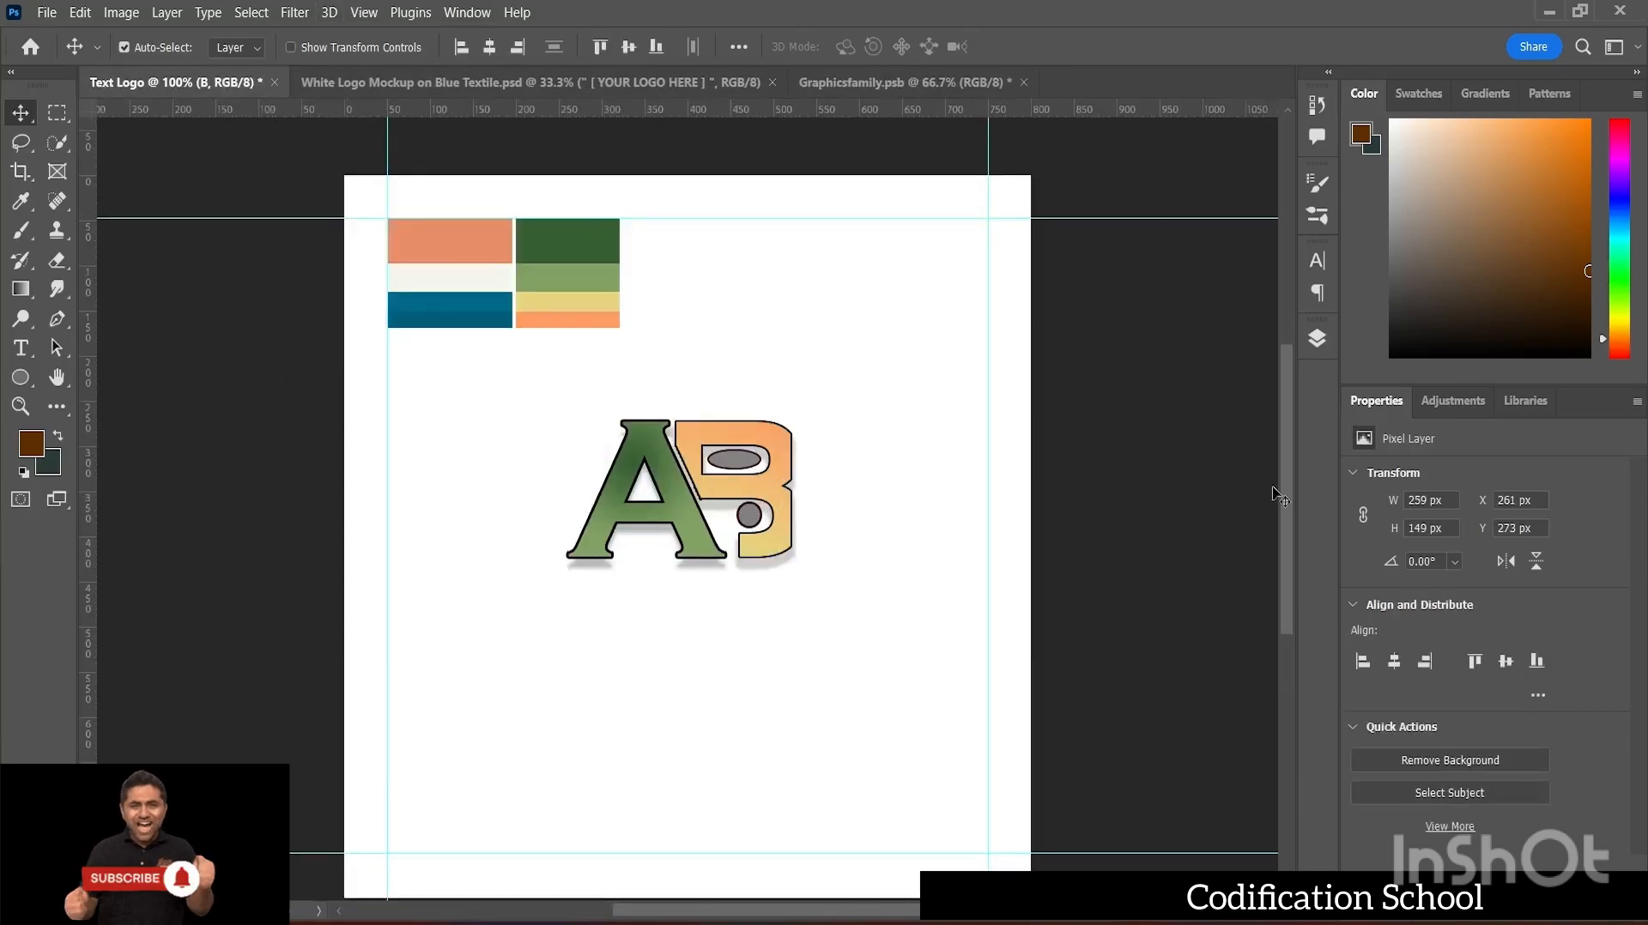
click(1317, 338)
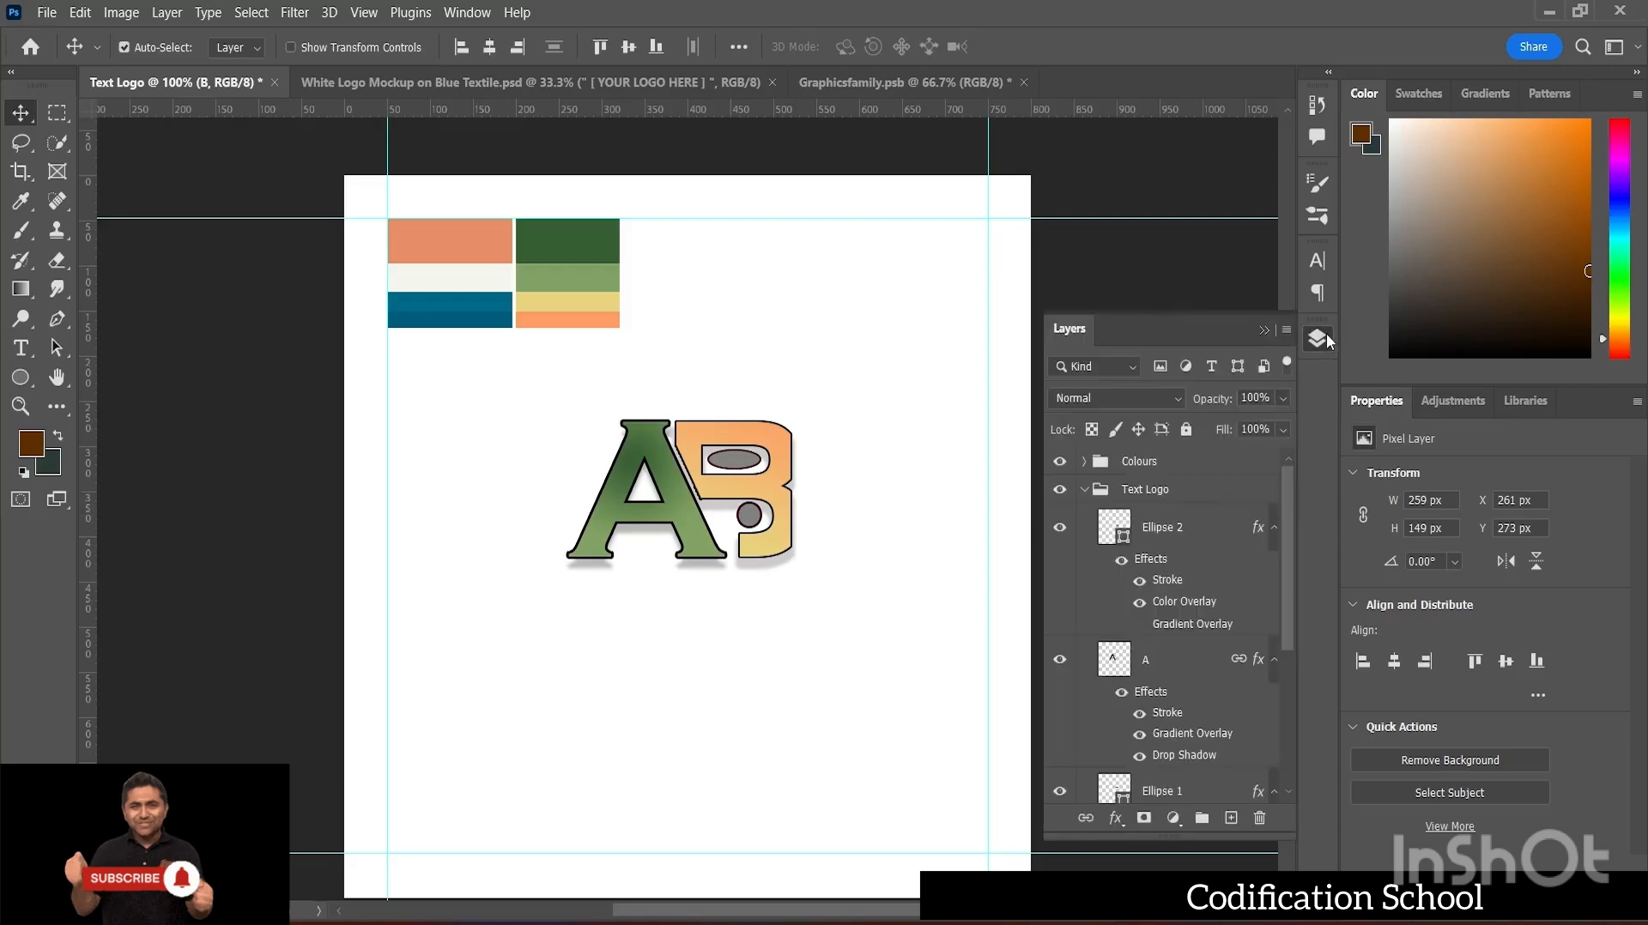
click(1092, 490)
click(1084, 490)
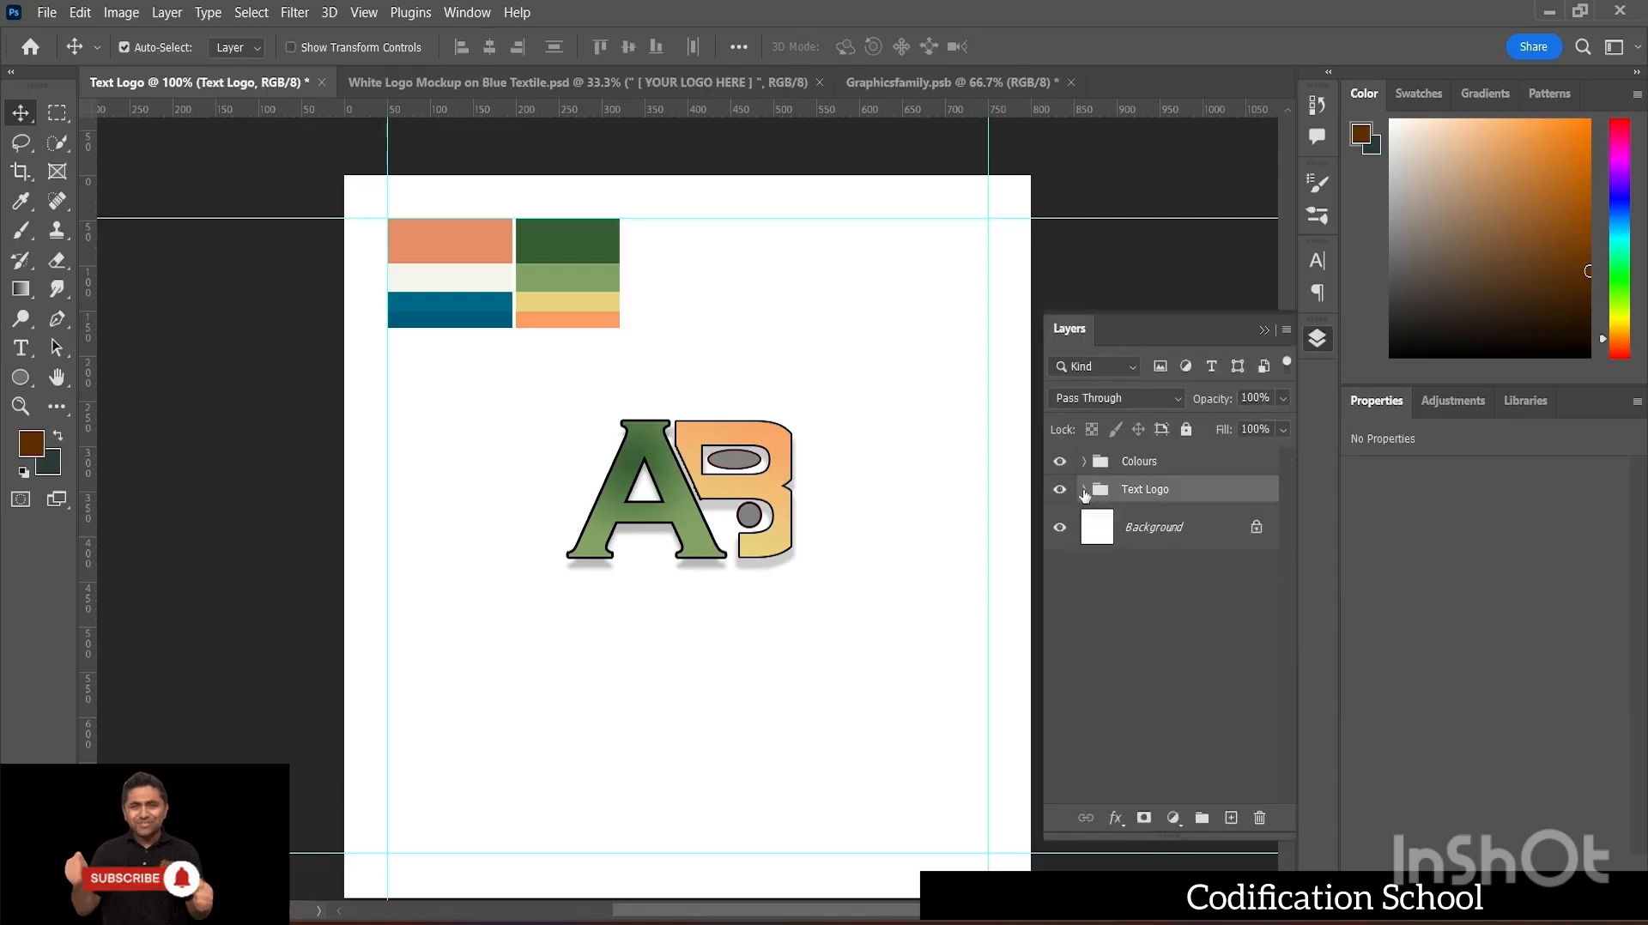
click(1176, 601)
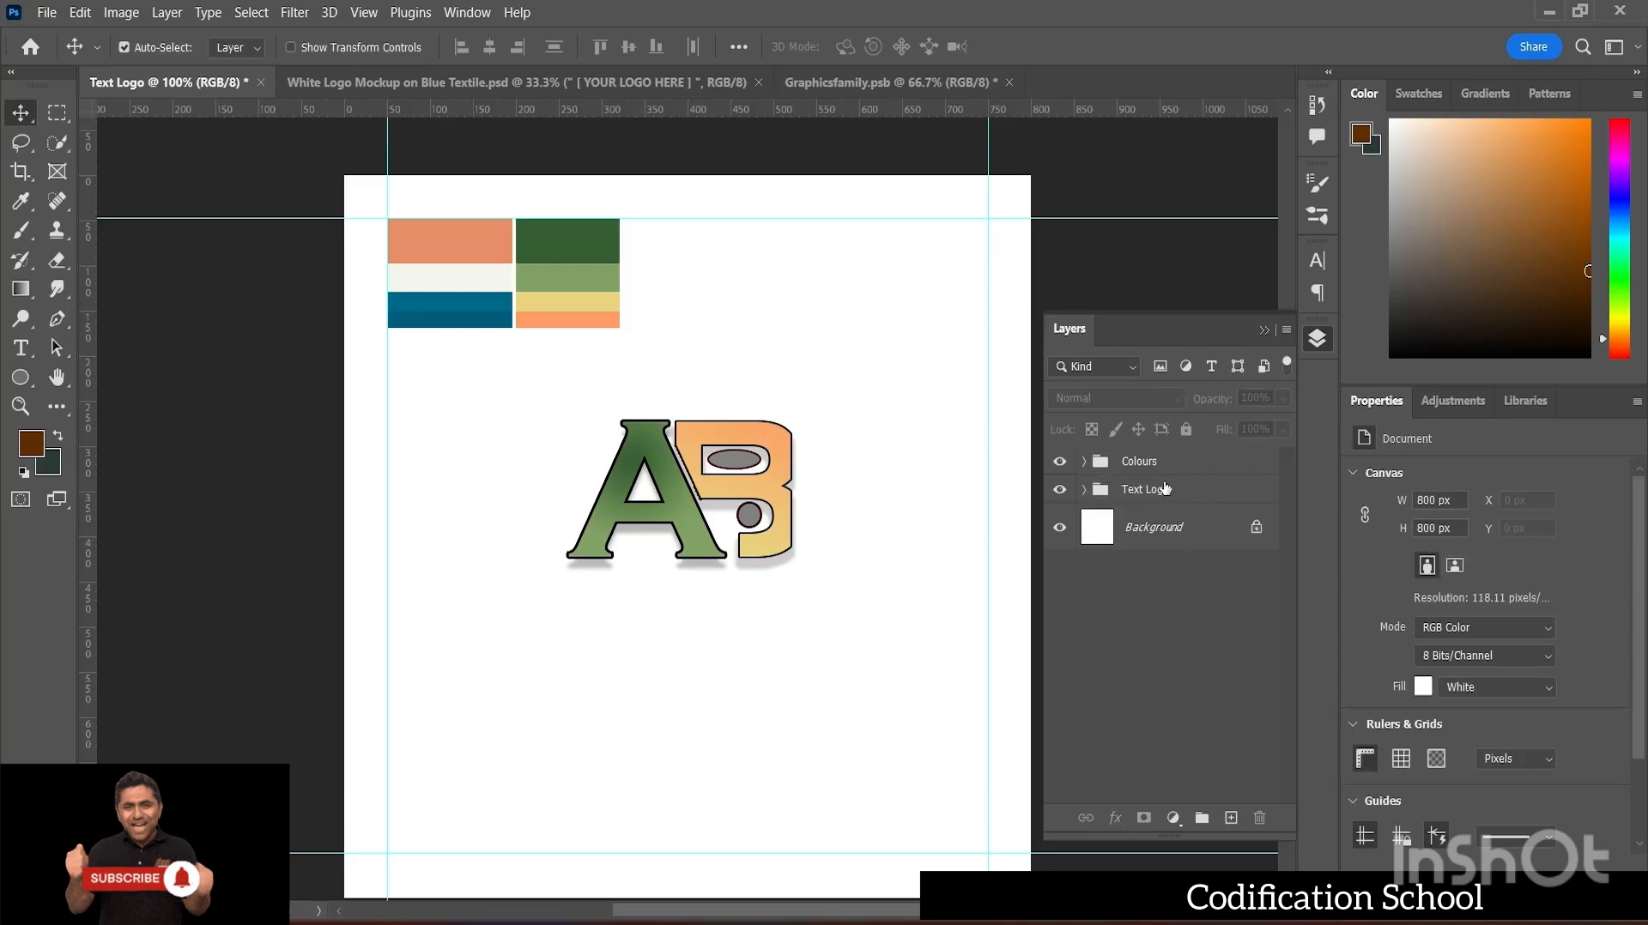
- Try to move the grouped AB artwork on the canvas, and undo the move
click(1164, 489)
drag(713, 449, 770, 481)
key(ctrl+z)
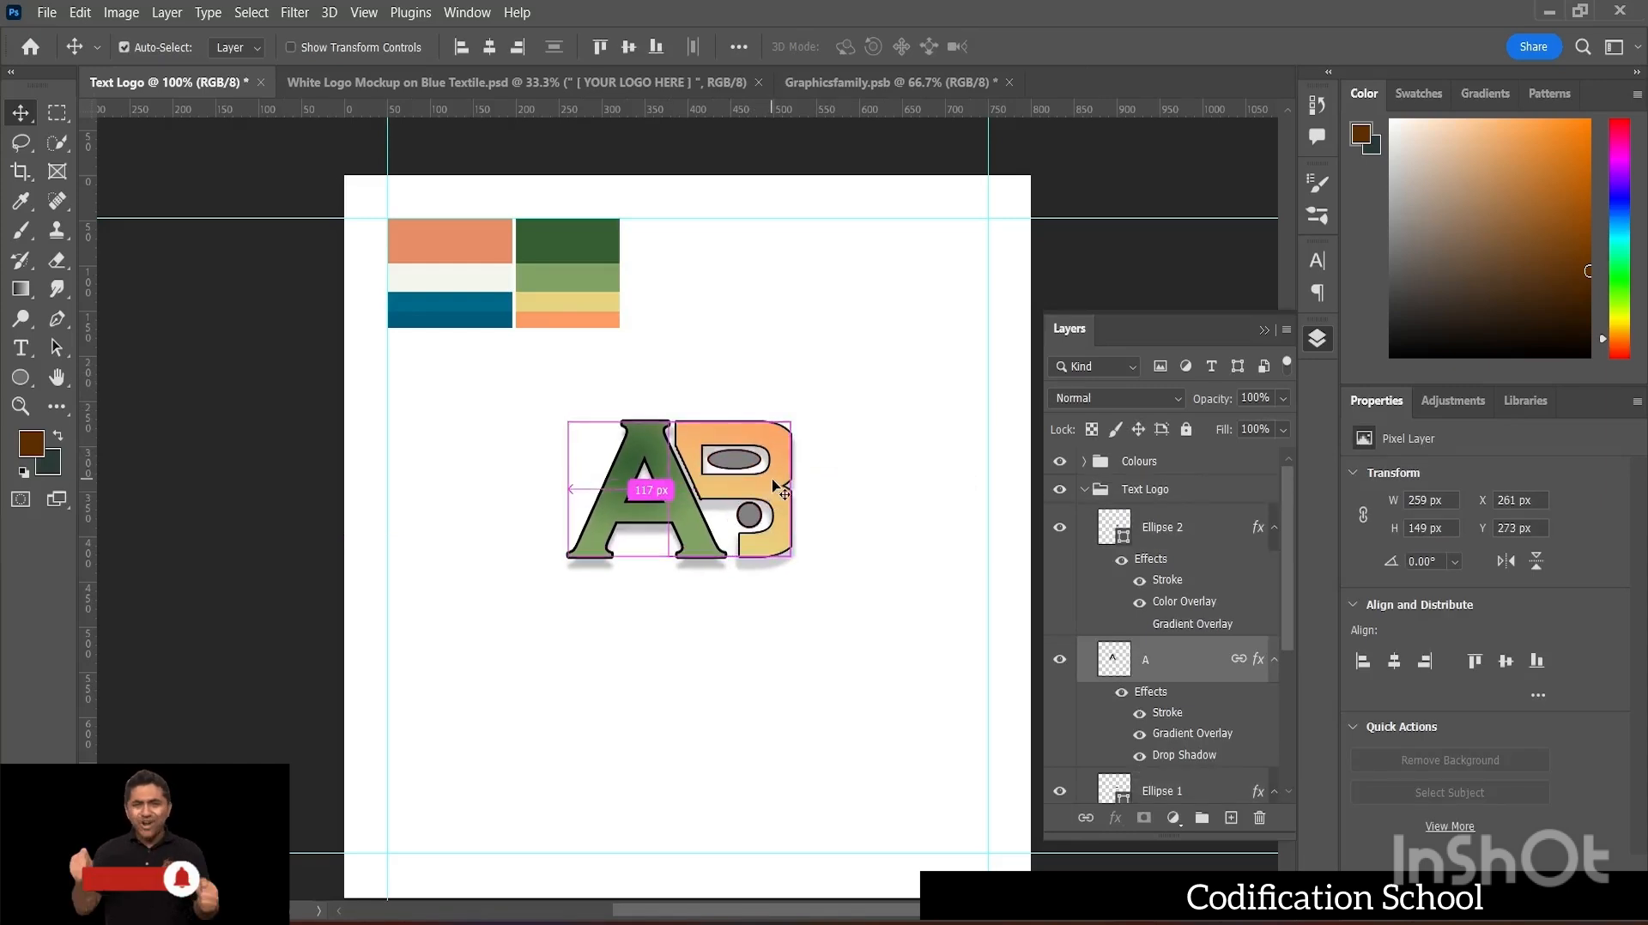
- Copy the whole Text Logo group, including both ellipses, into Graphicsfamily.psb beside the enlarged AB letters
drag(591, 403, 839, 626)
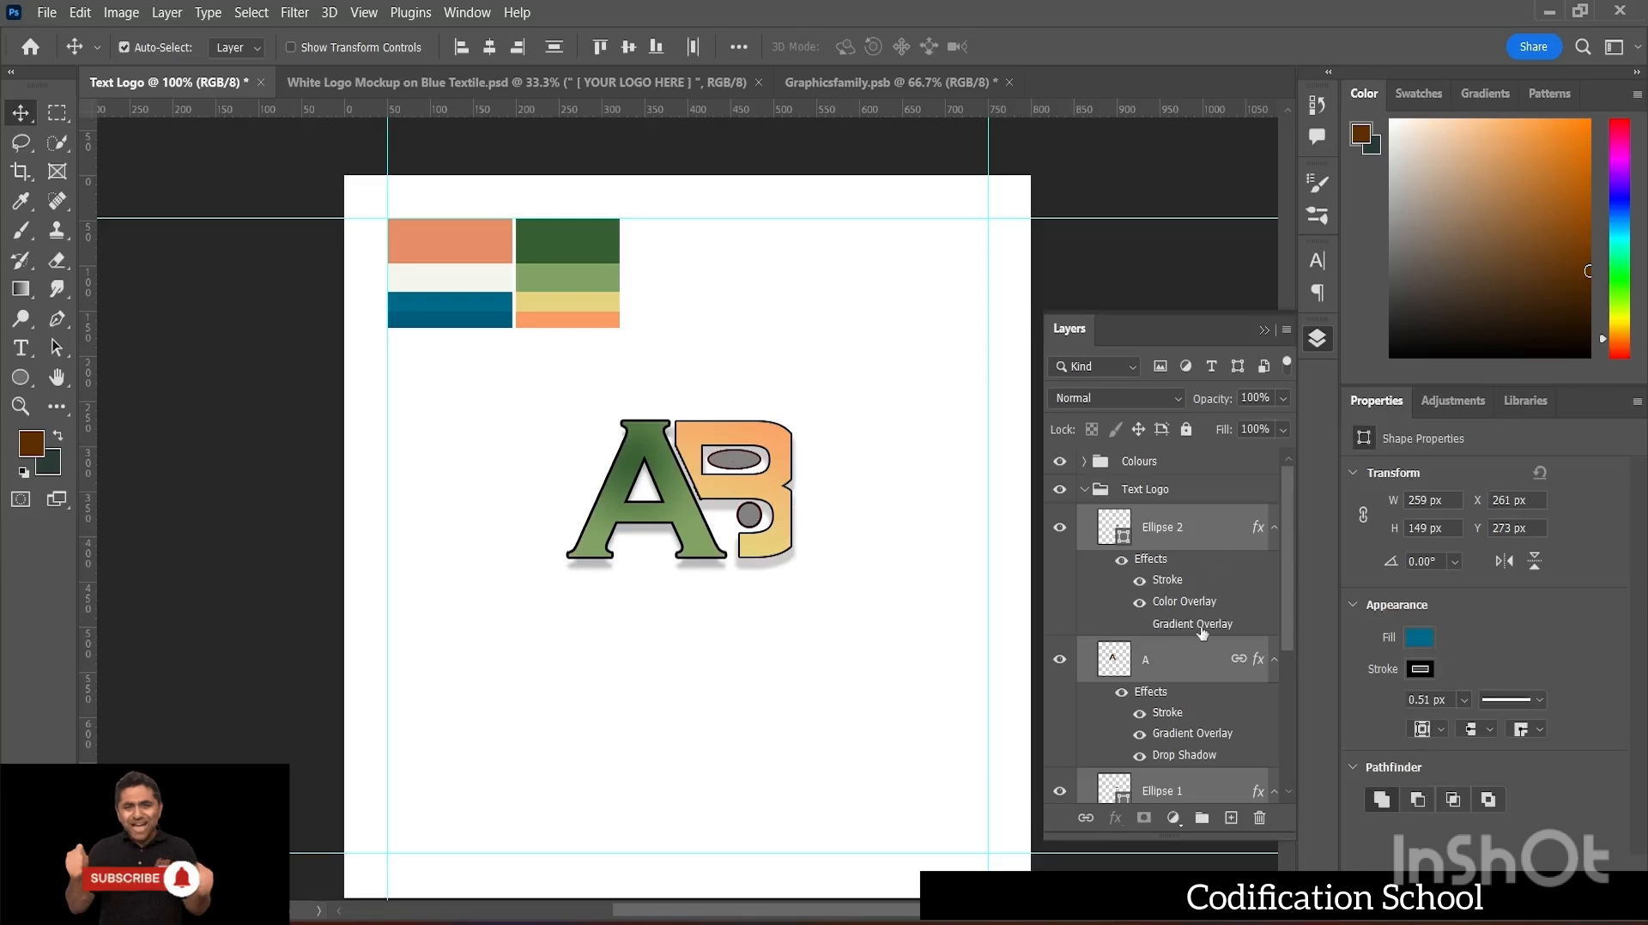
scroll(1203, 633, down, 3)
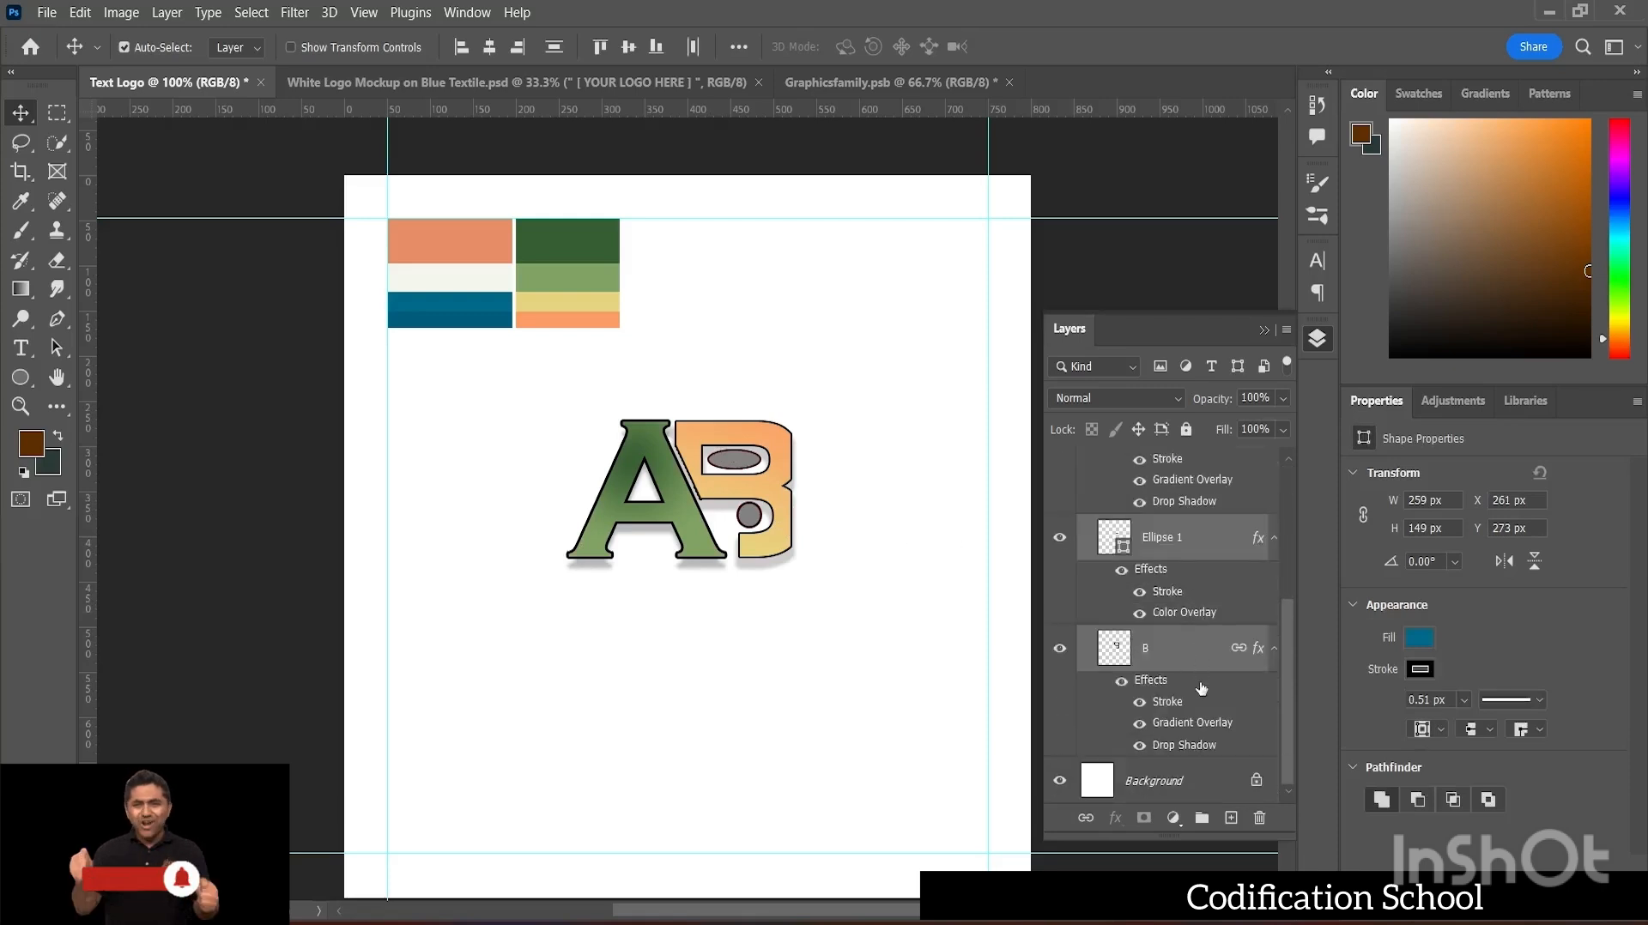
scroll(1201, 678, up, 4)
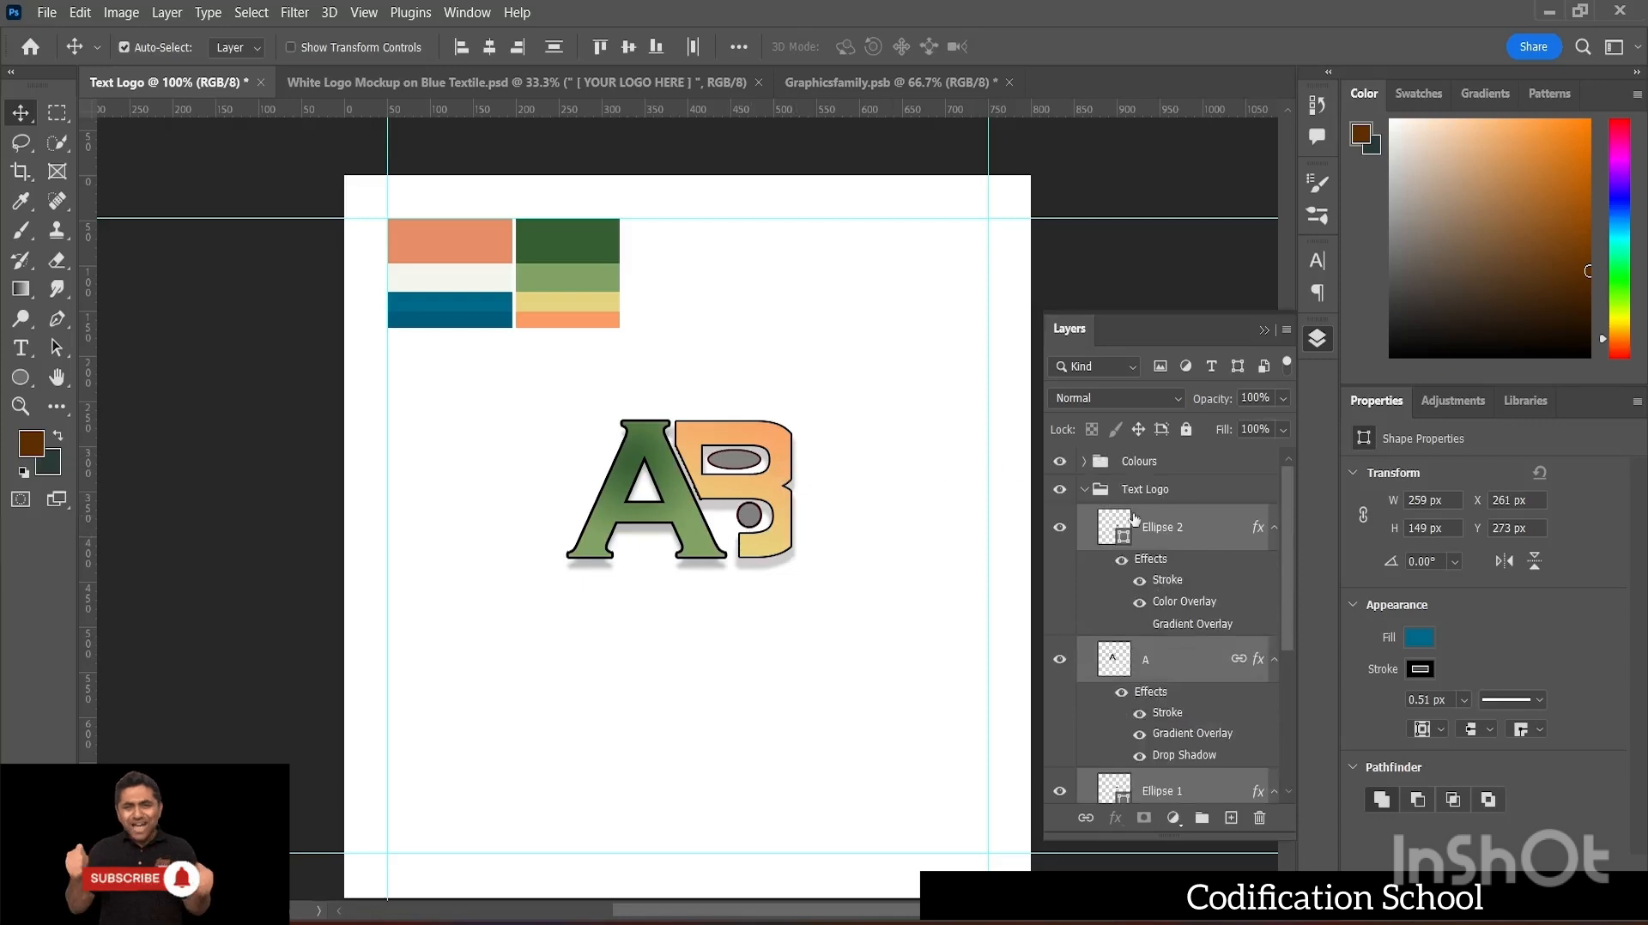
click(1085, 490)
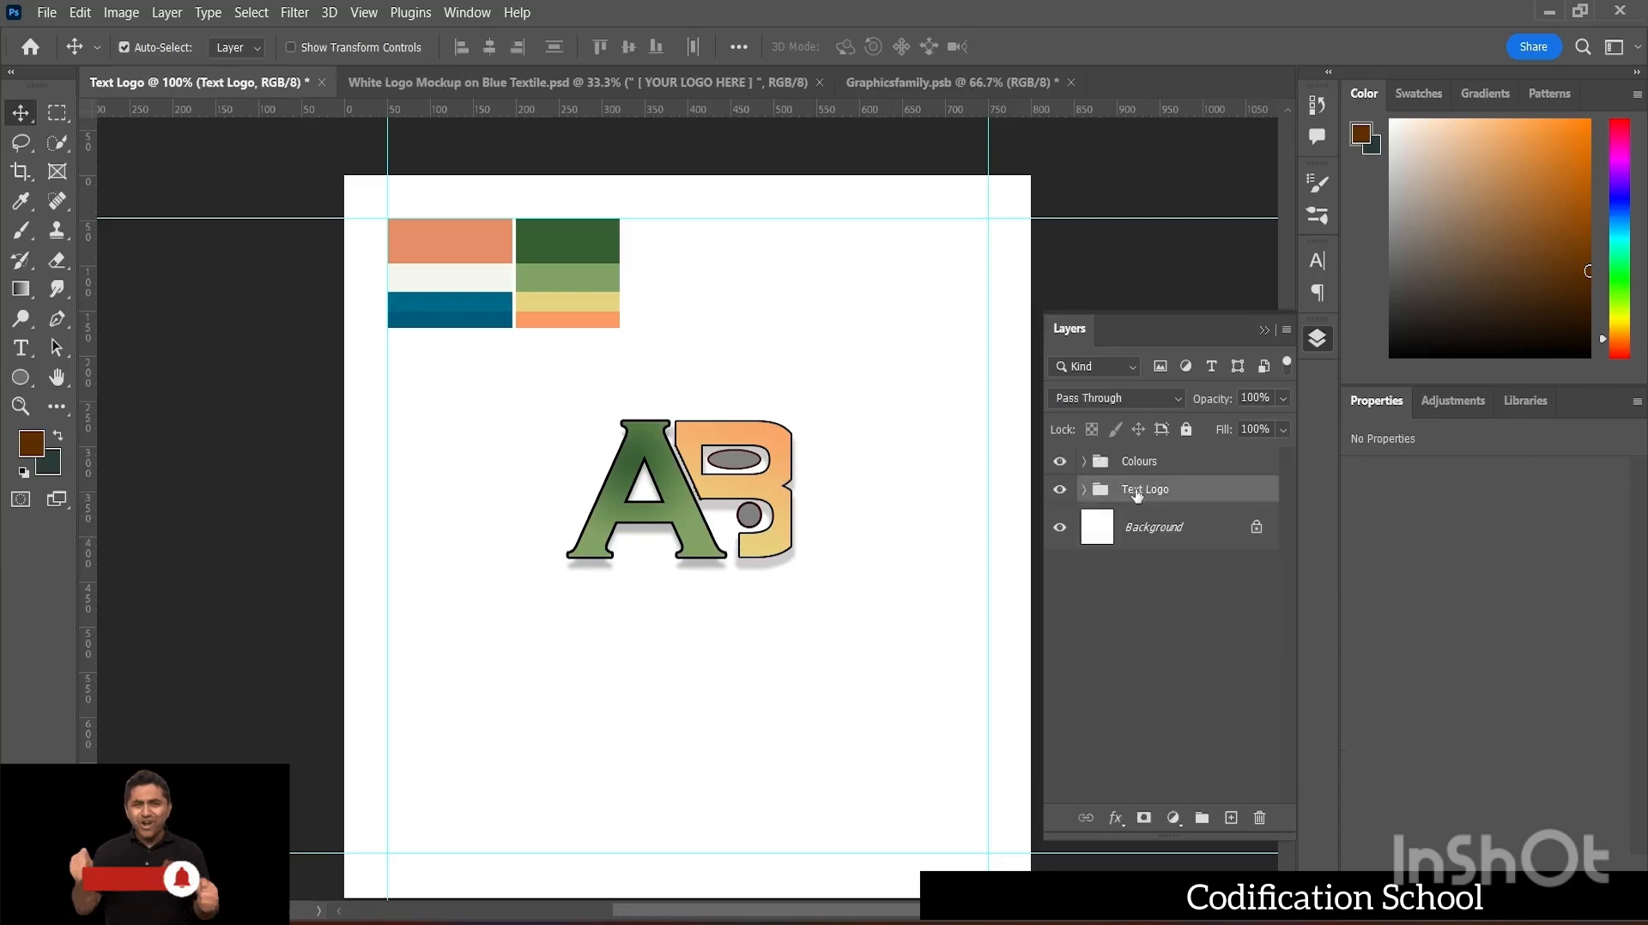
drag(1137, 495, 956, 531)
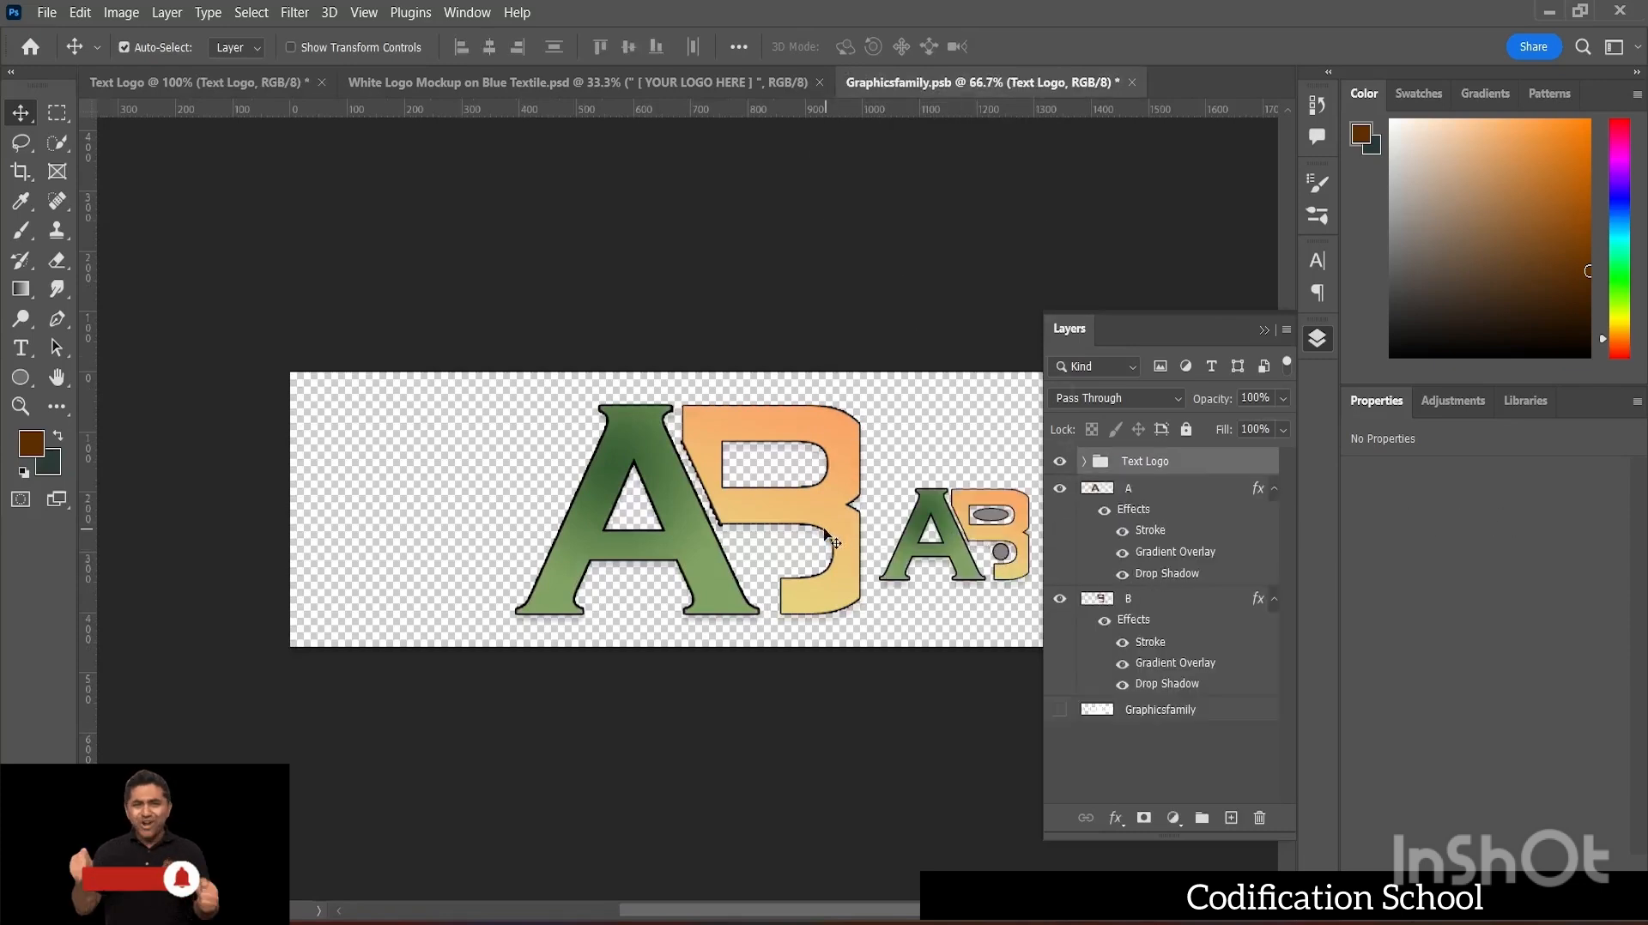
- Delete the enlarged B and A letter layers, keeping the smaller Text Logo group
drag(807, 507, 757, 494)
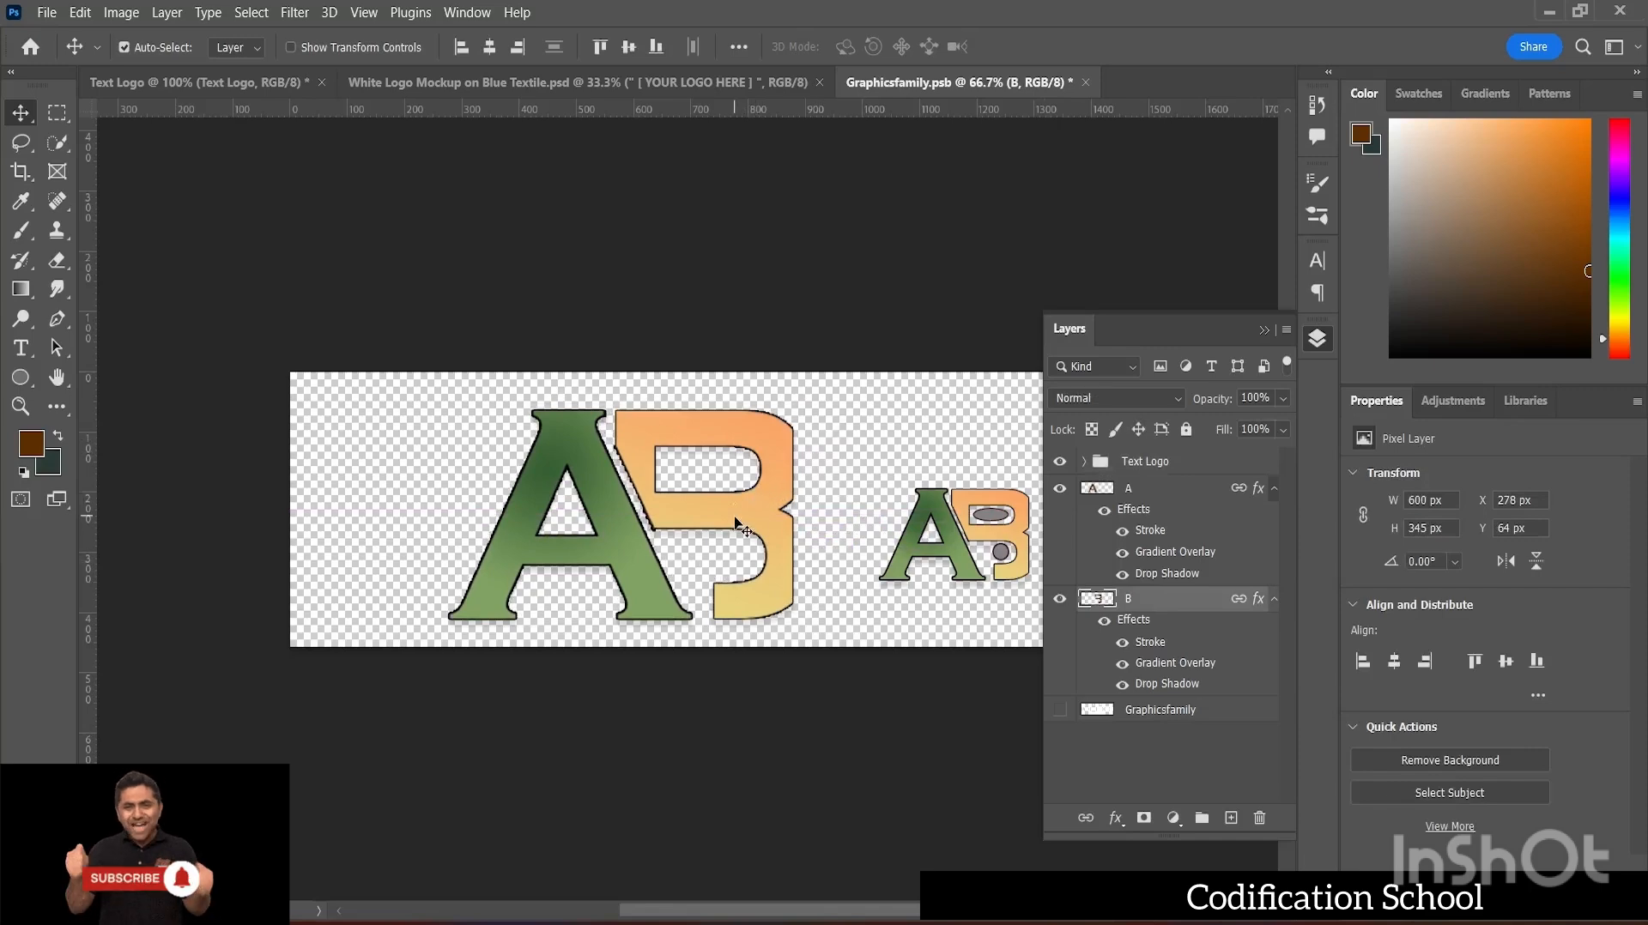
key(Delete)
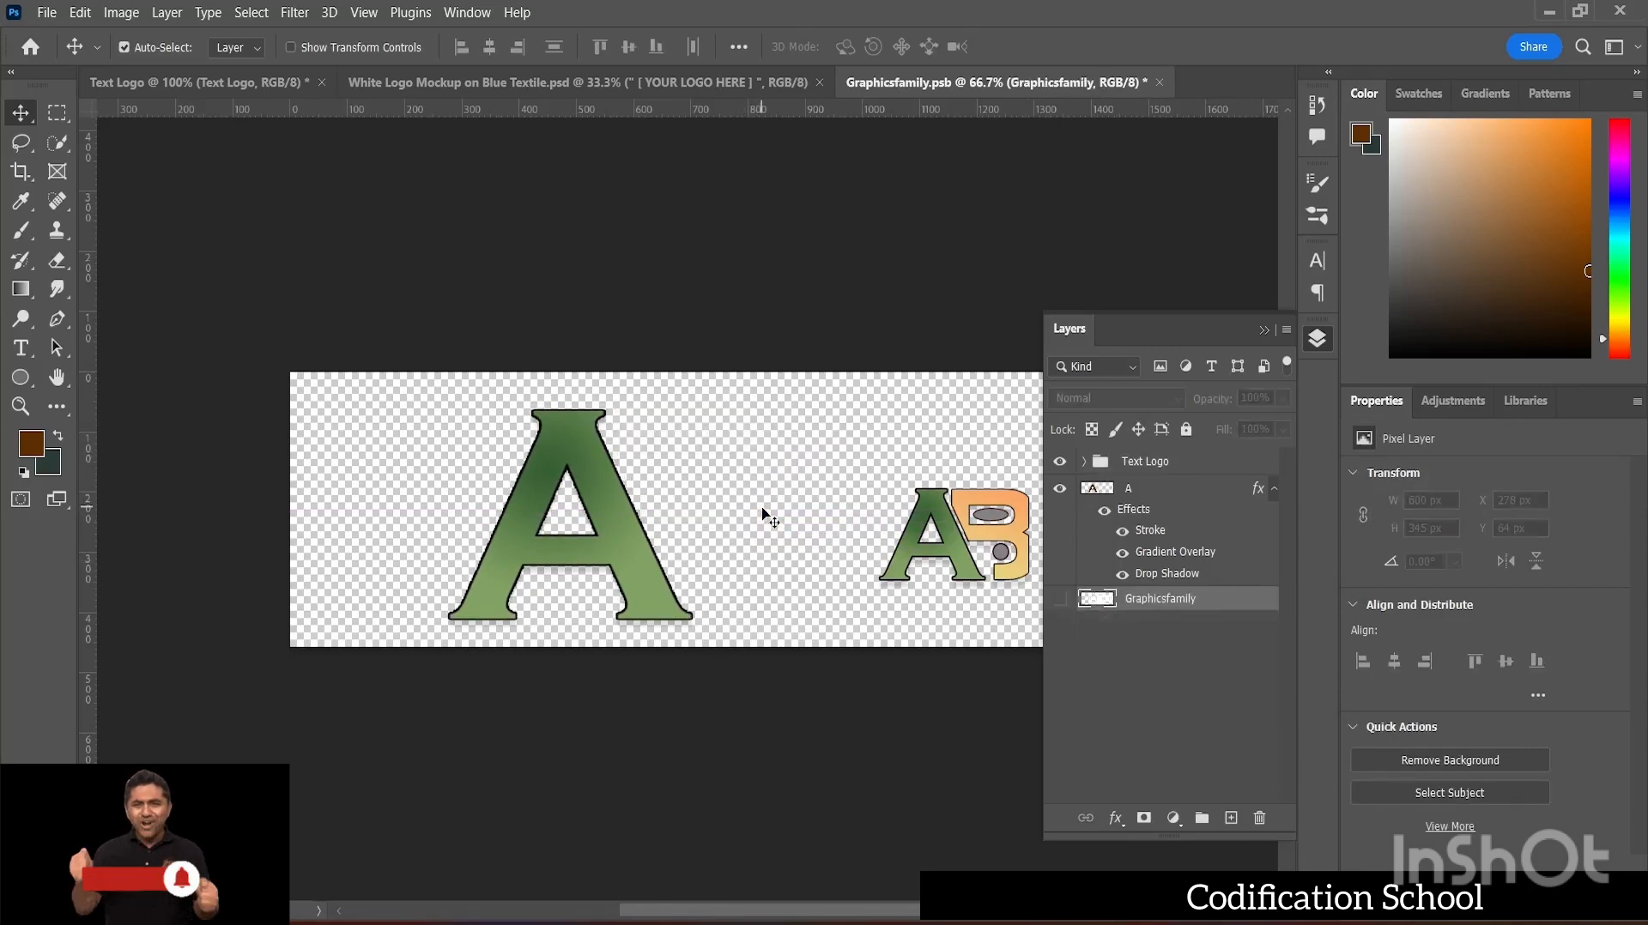
click(642, 534)
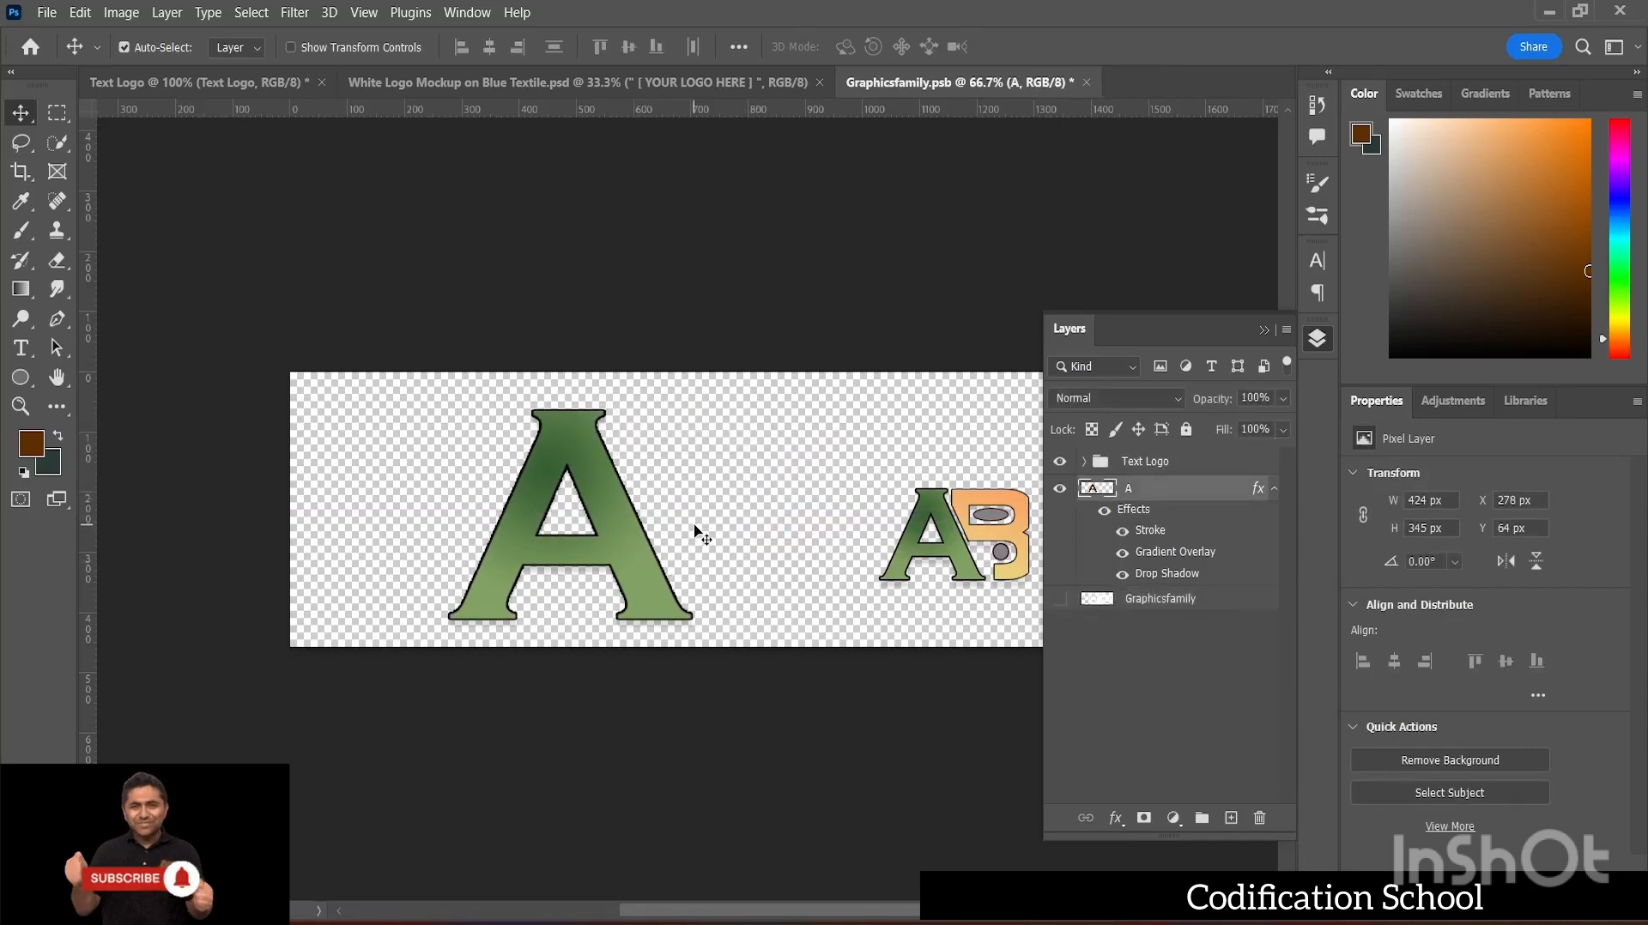
key(Delete)
- Select the Text Logo group and collapse it in the layer list
mouse_move(966, 548)
mouse_down()
mouse_move(896, 541)
mouse_move(970, 517)
mouse_up()
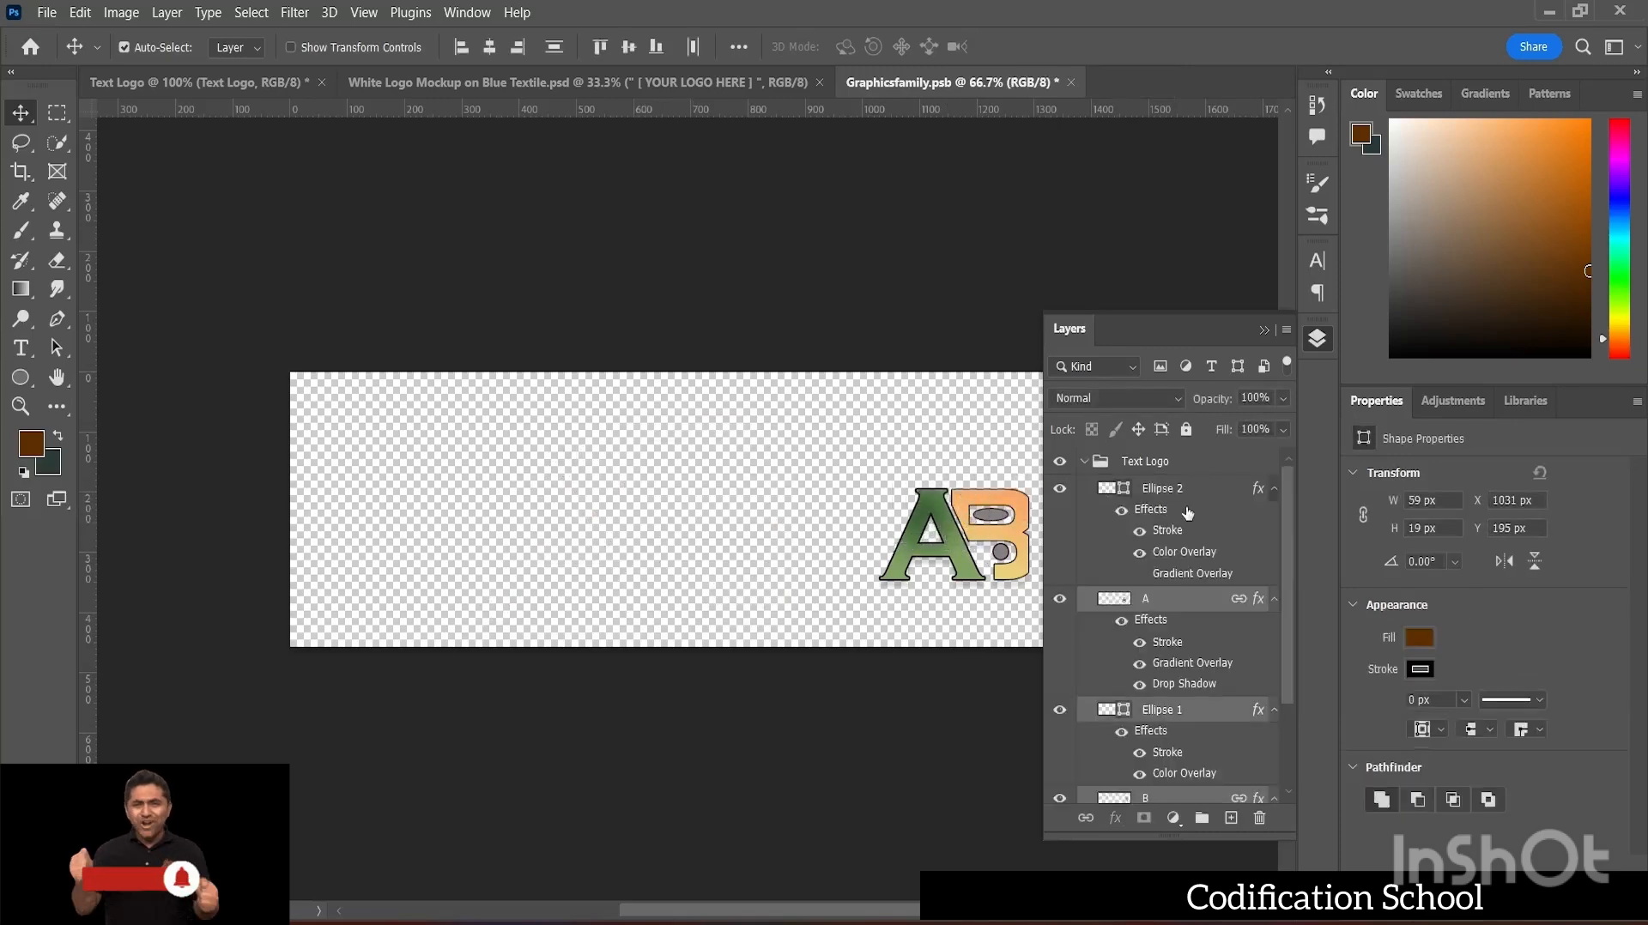
click(1164, 496)
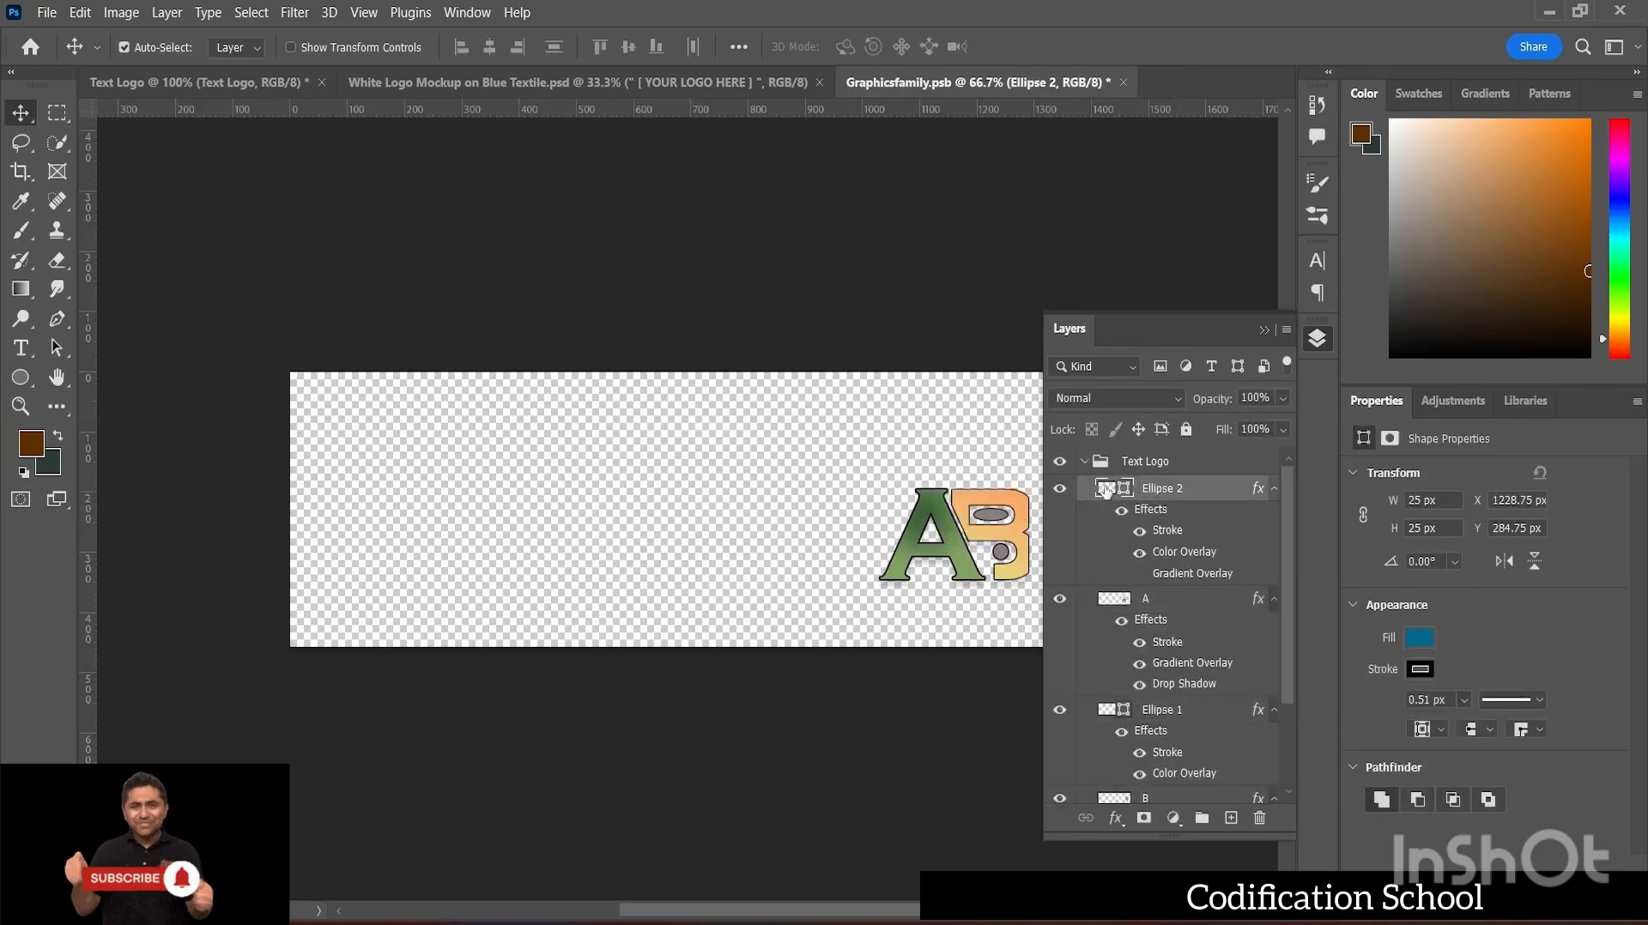
click(1109, 465)
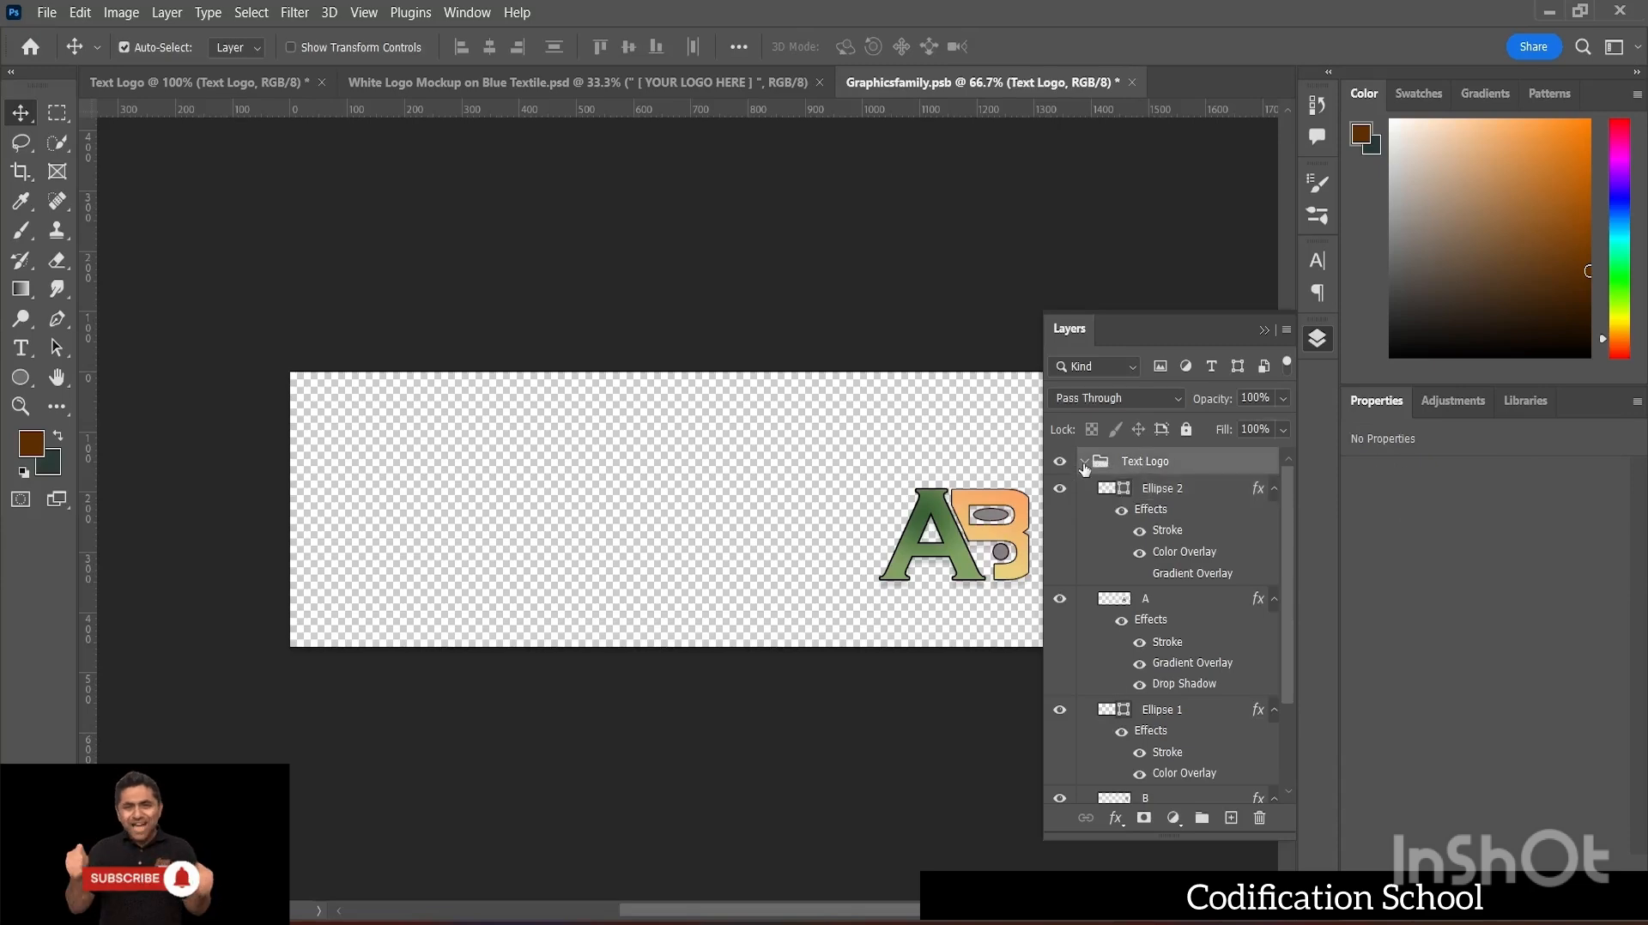
click(1084, 463)
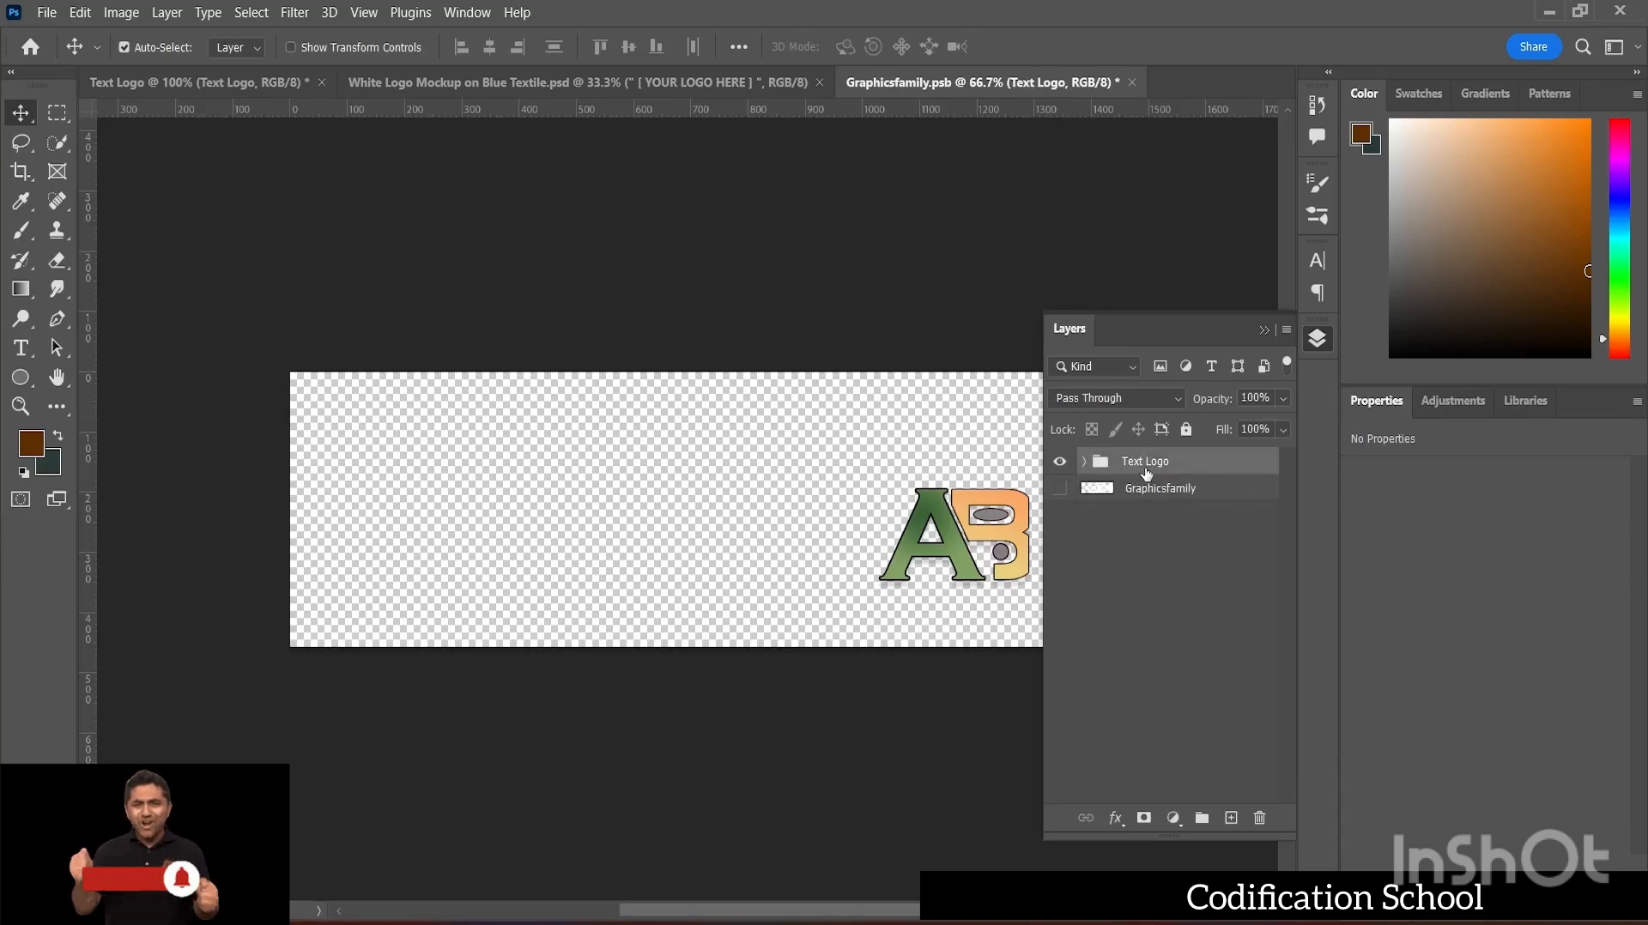
- Move the linked A and B letters to the middle of the canvas, enlarge them to about 212% and apply the transform
drag(983, 540, 750, 505)
mouse_move(992, 521)
mouse_down()
mouse_move(746, 494)
mouse_move(936, 489)
mouse_move(982, 508)
mouse_up()
click(748, 506)
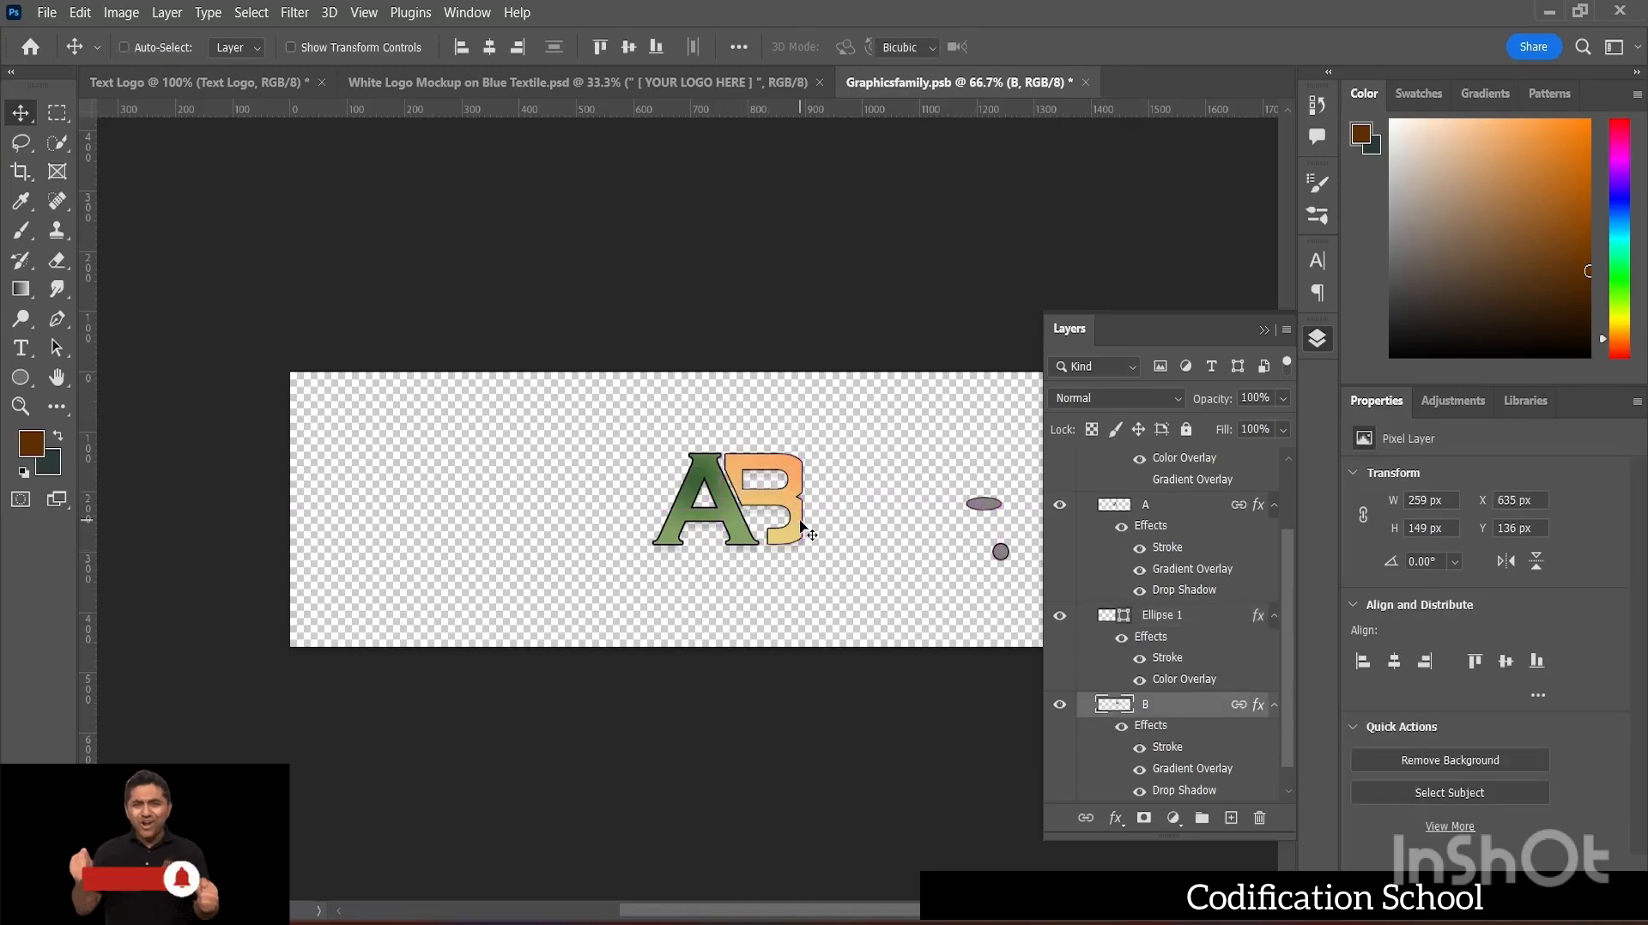
key(ctrl+t)
drag(801, 542, 954, 663)
drag(937, 558, 822, 510)
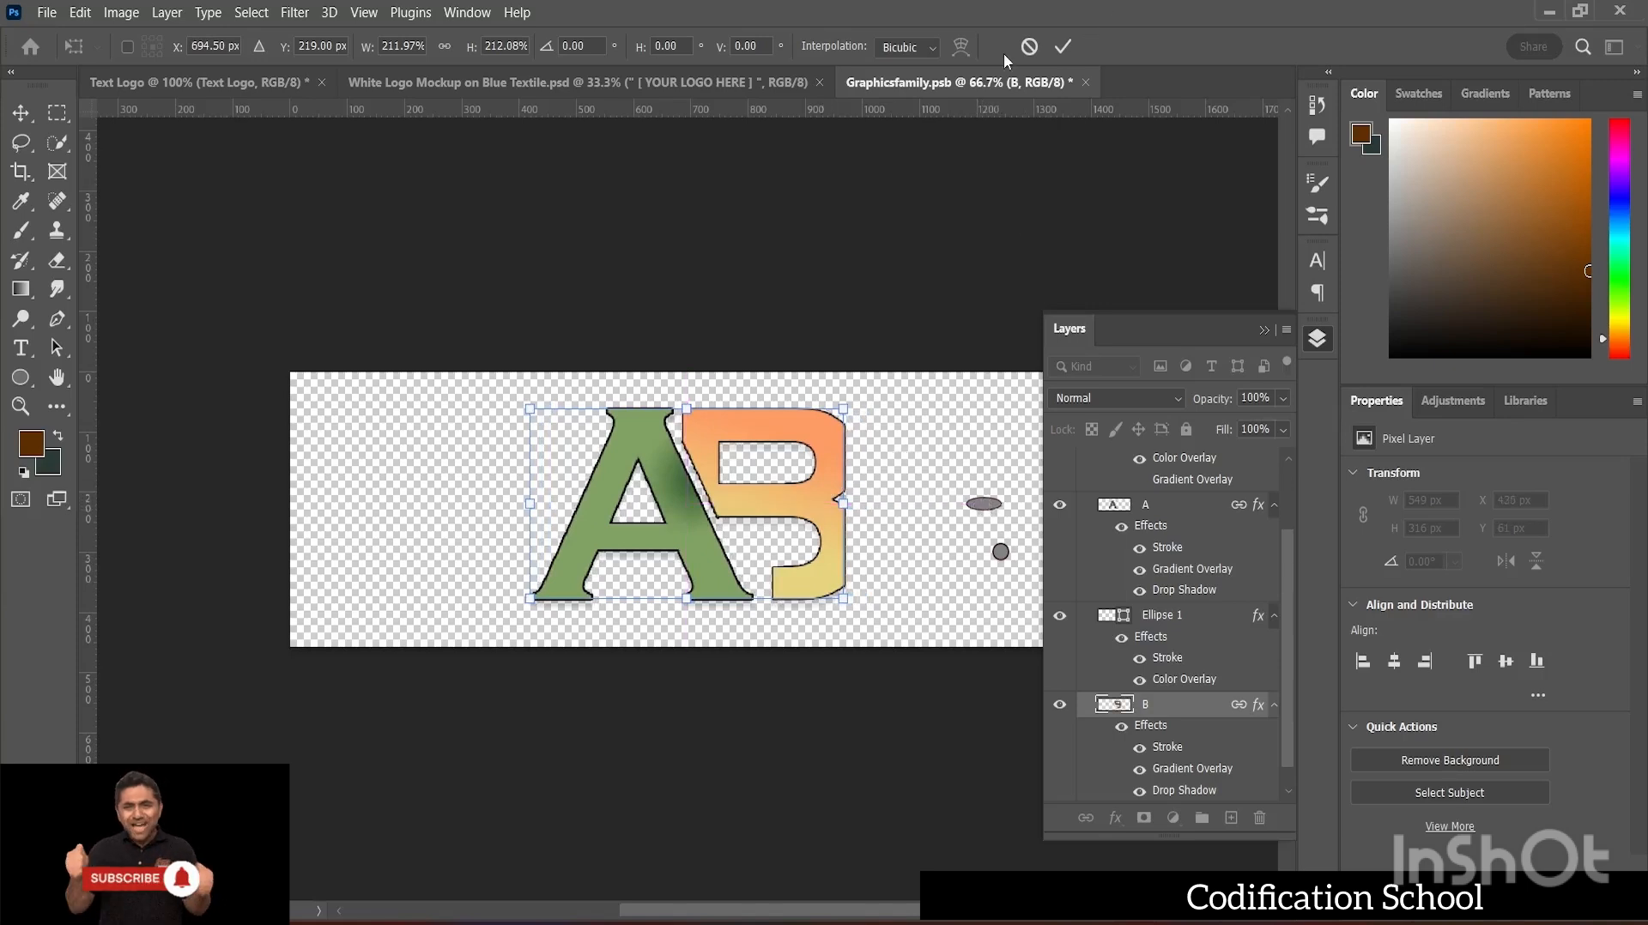
click(1063, 46)
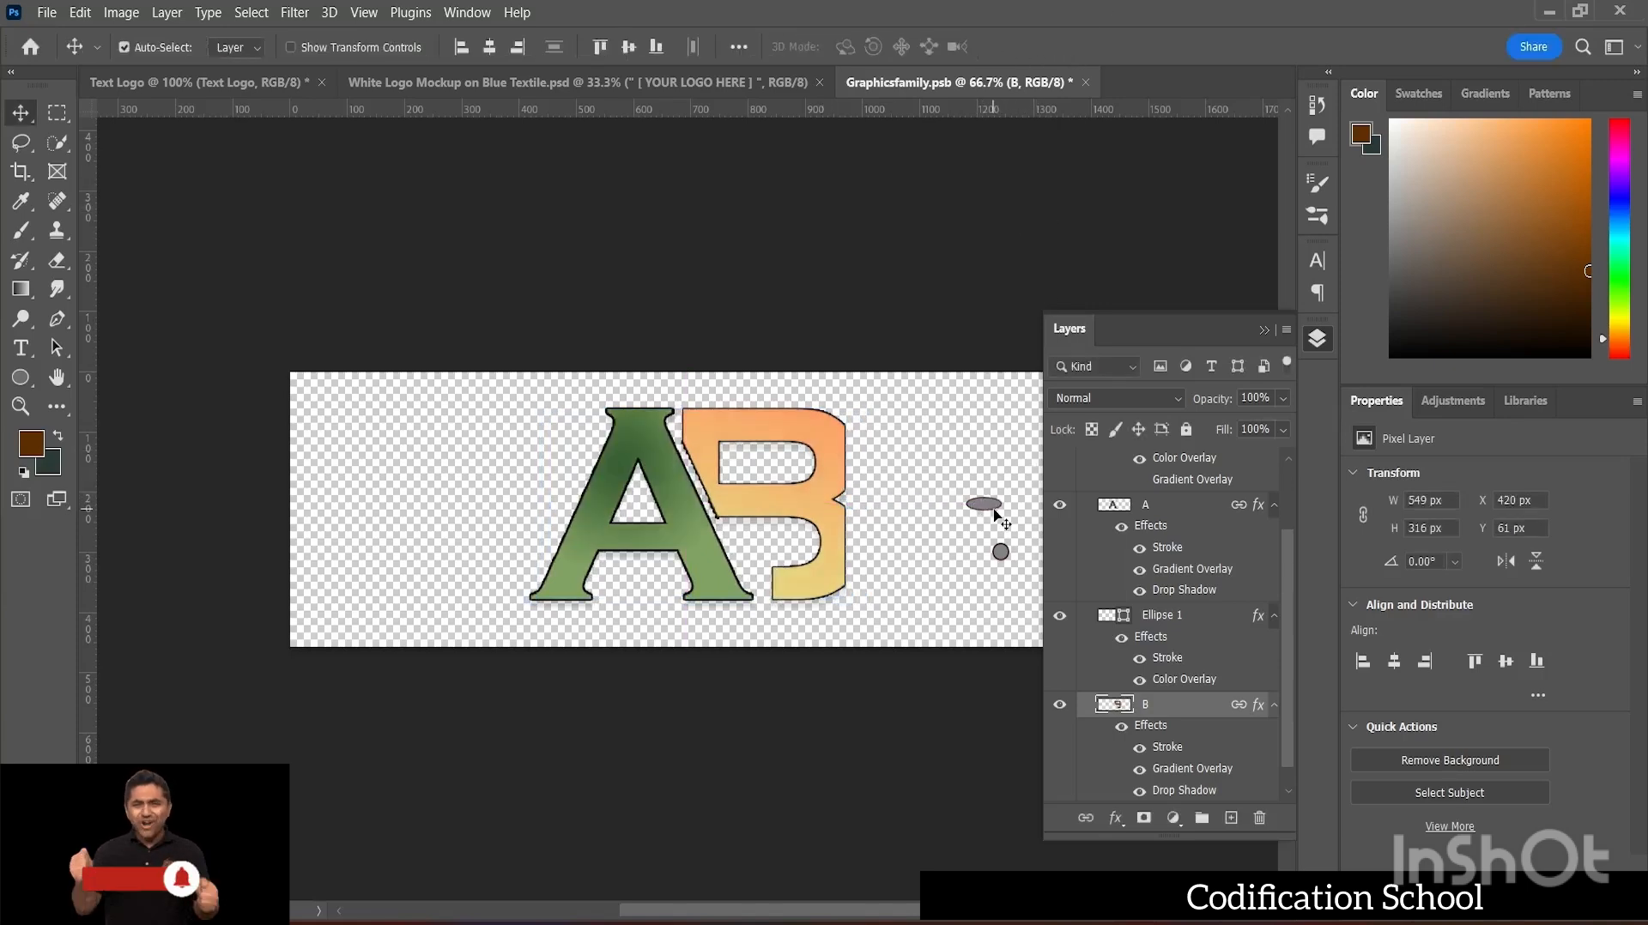
- Place the wide ellipse inside the B's upper opening and enlarge it to about 179%
drag(991, 510, 762, 466)
key(ctrl+t)
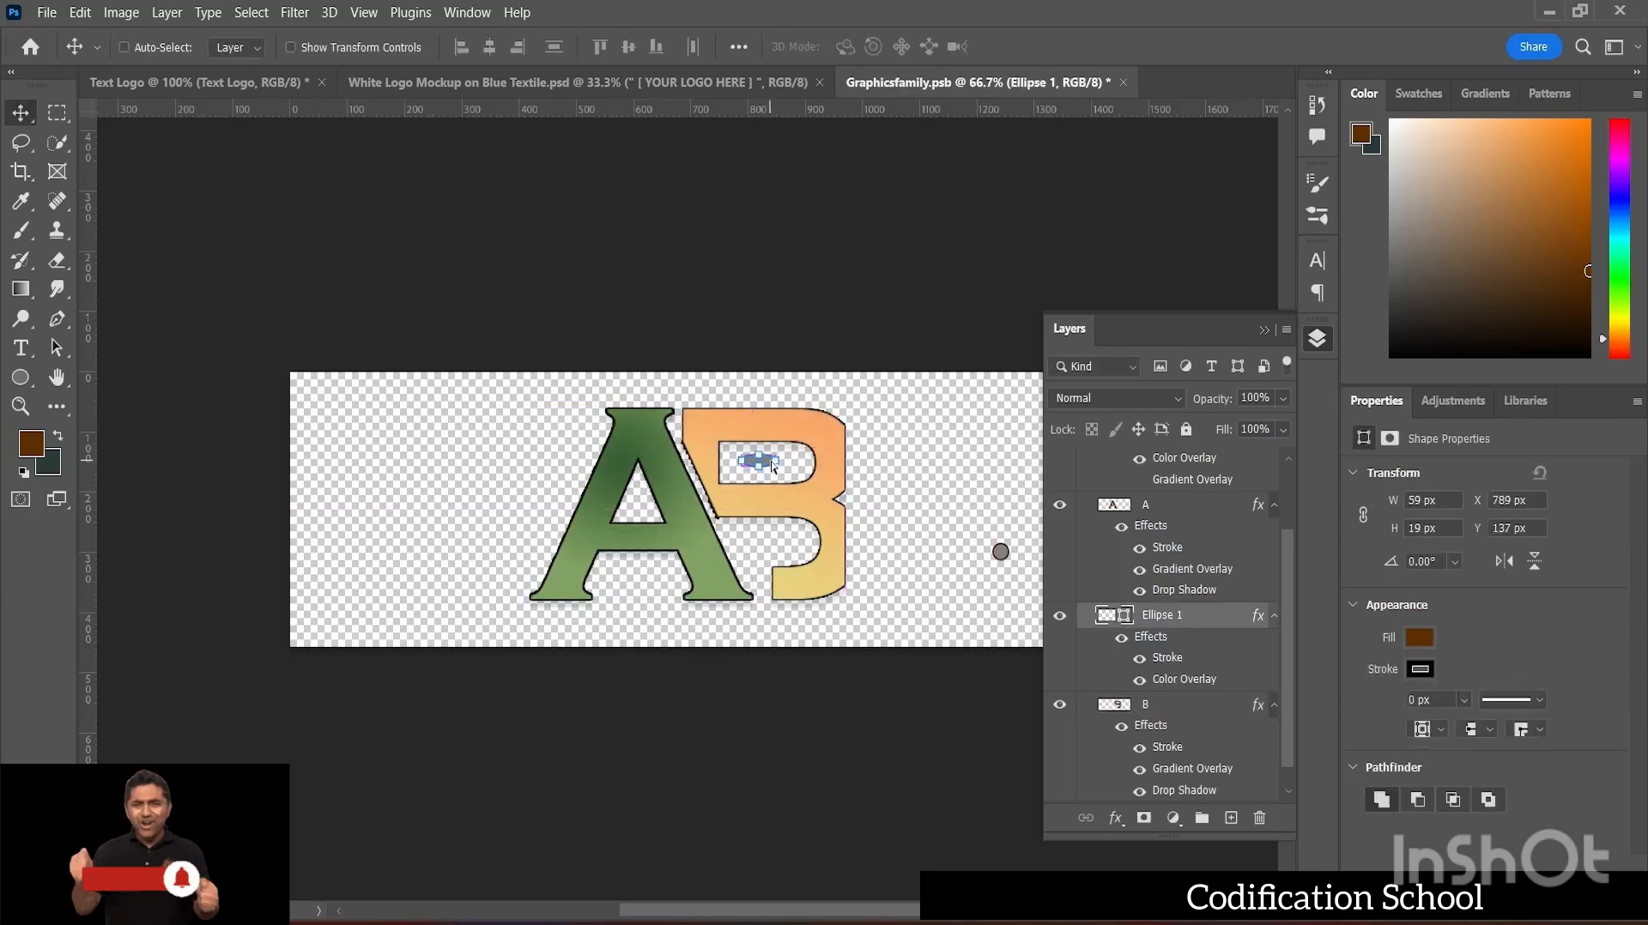
key(ctrl+t)
mouse_move(777, 464)
mouse_down()
mouse_move(807, 472)
mouse_move(793, 468)
mouse_up()
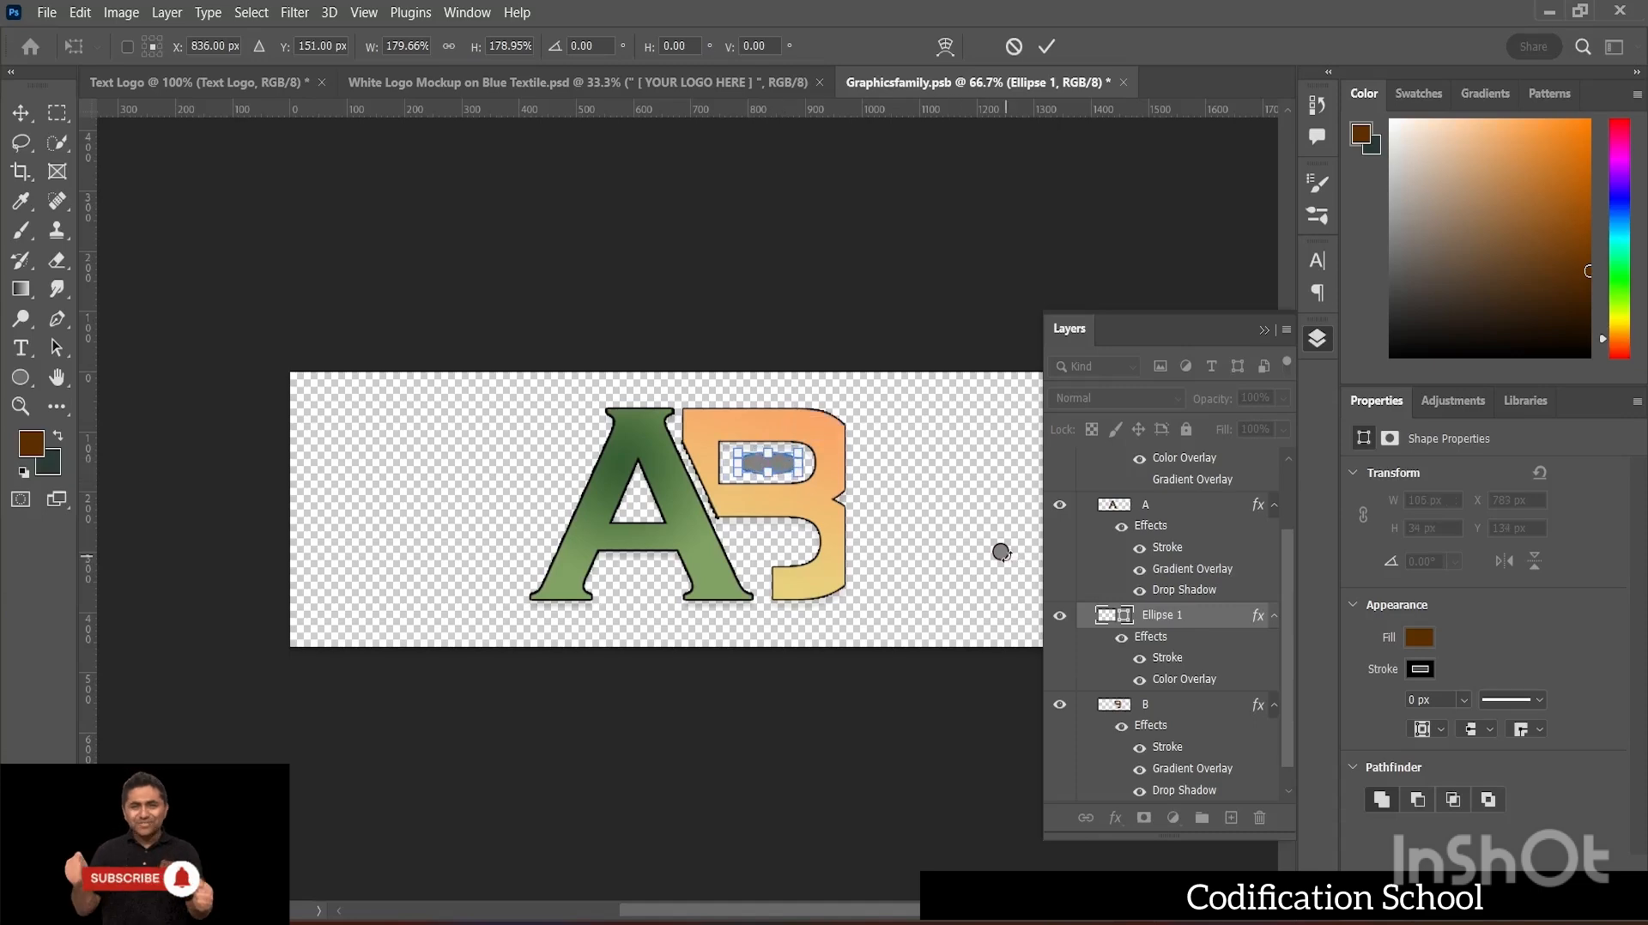
click(1046, 47)
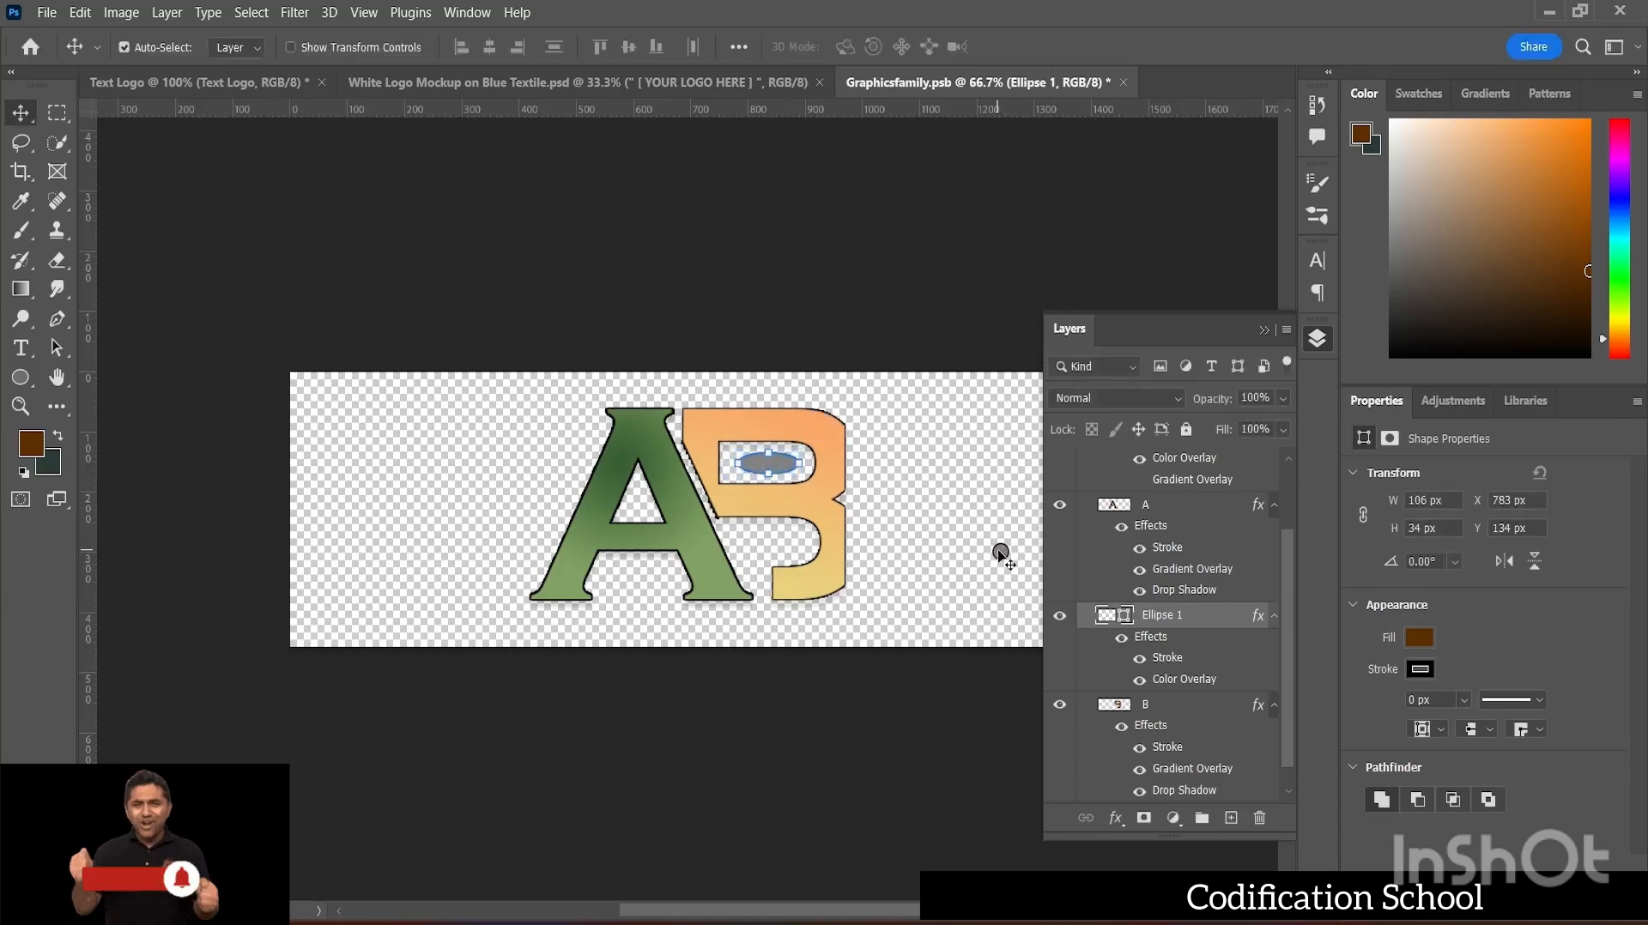
- Enlarge the small circle to 186%, position it inside the B's lower opening and deselect it
click(1001, 553)
key(ctrl+t)
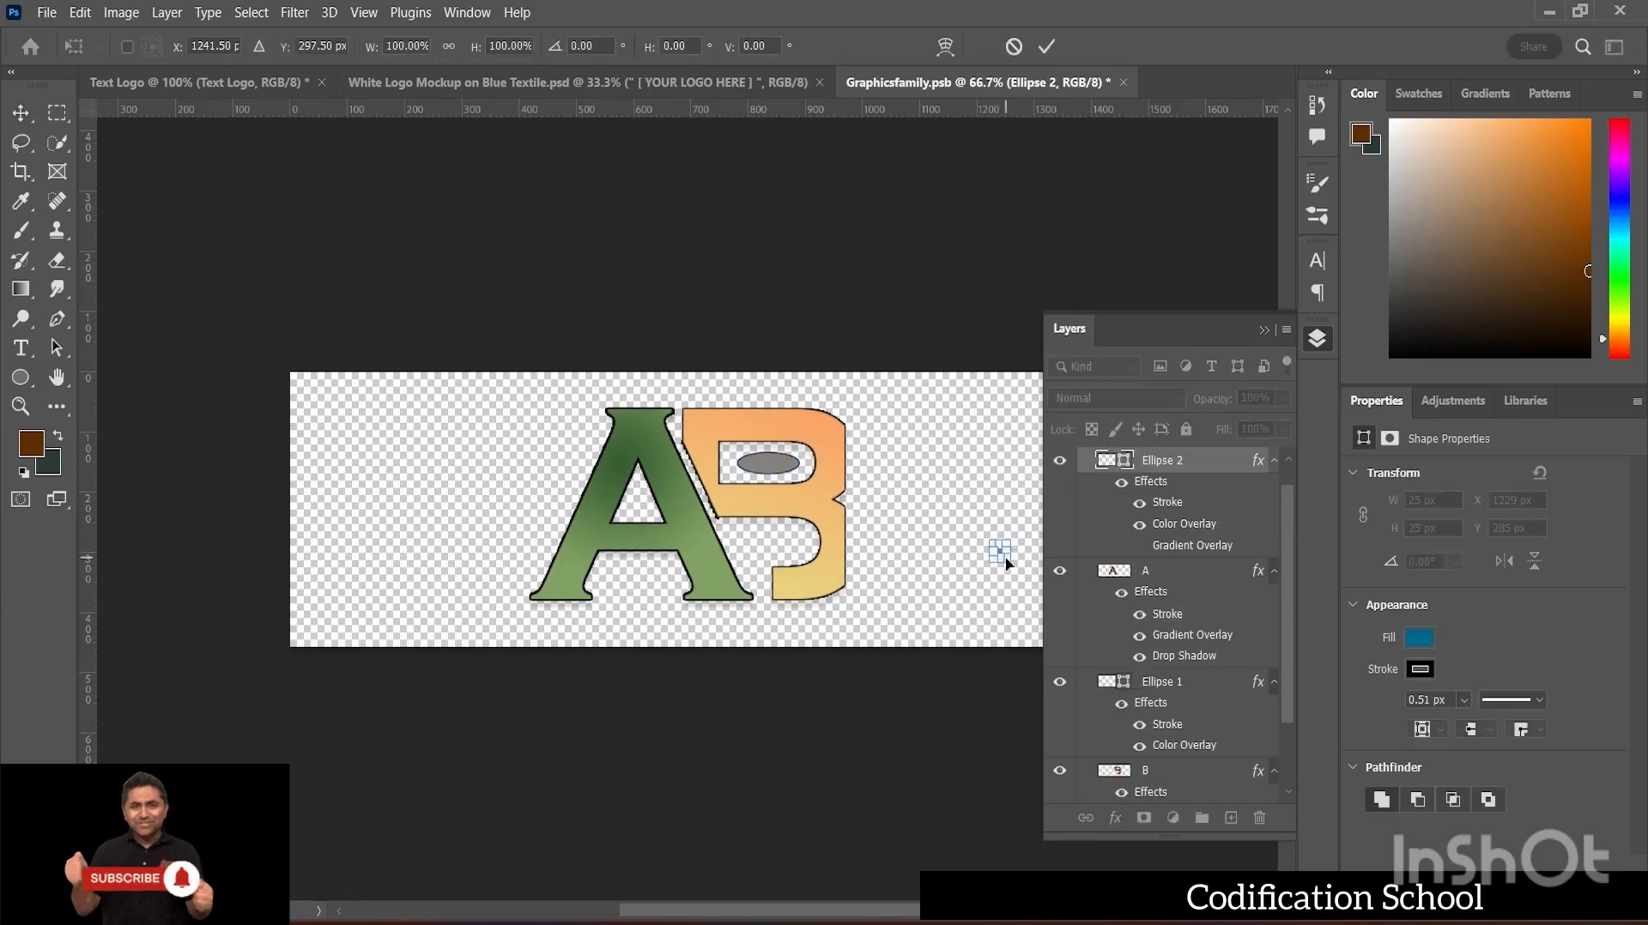
drag(1007, 560, 790, 553)
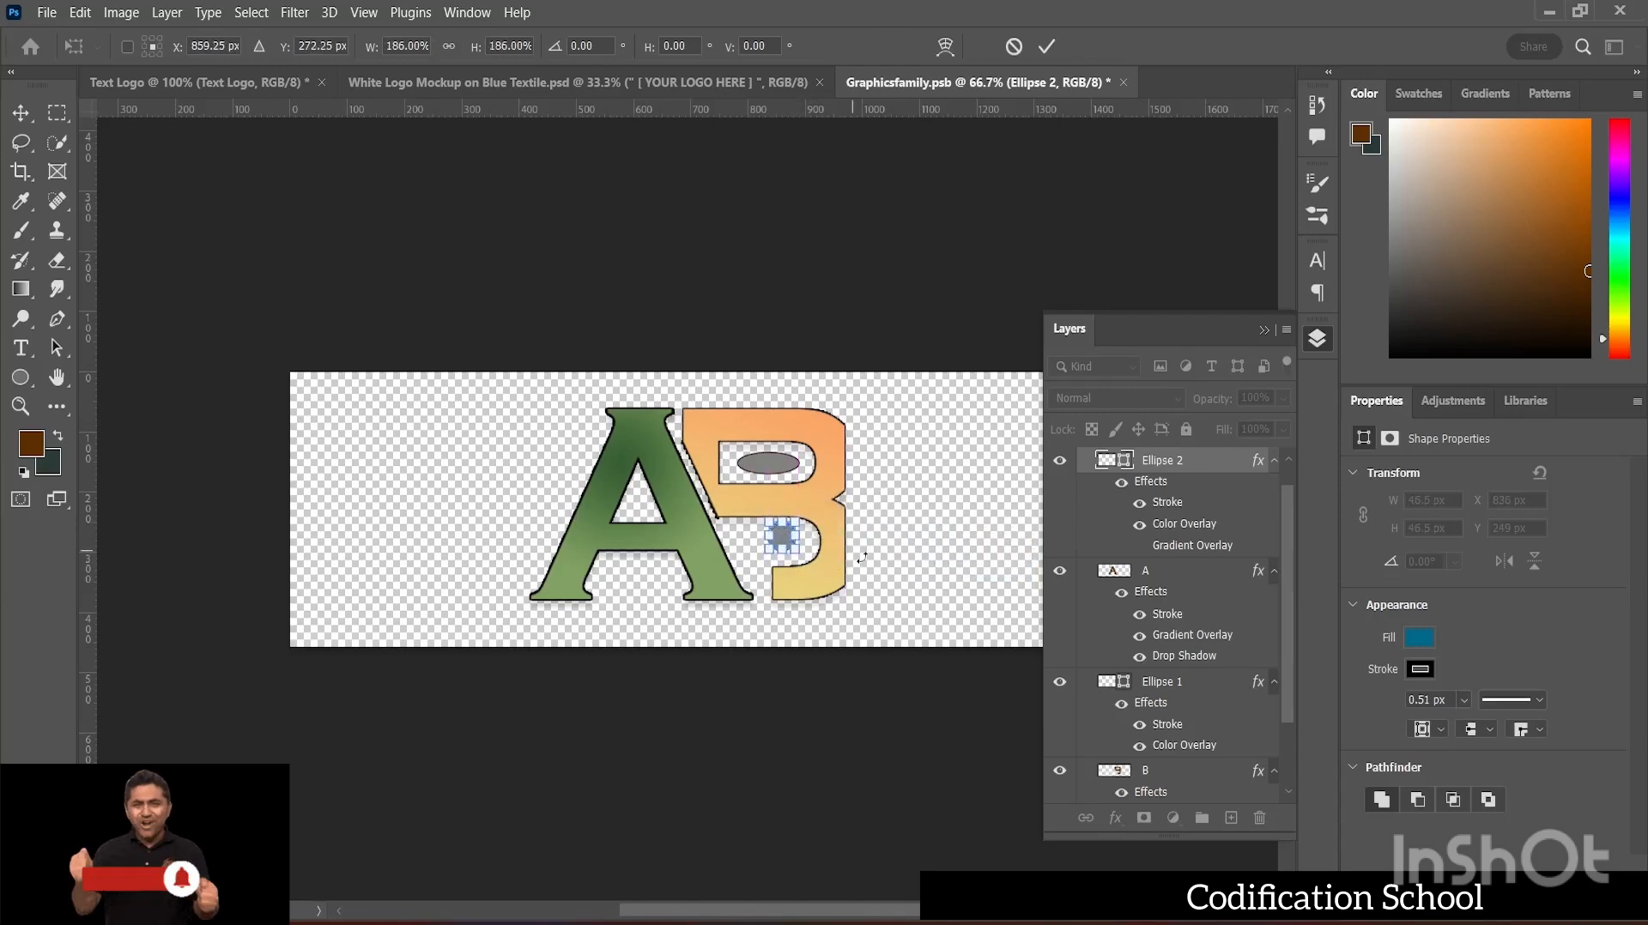
click(1047, 47)
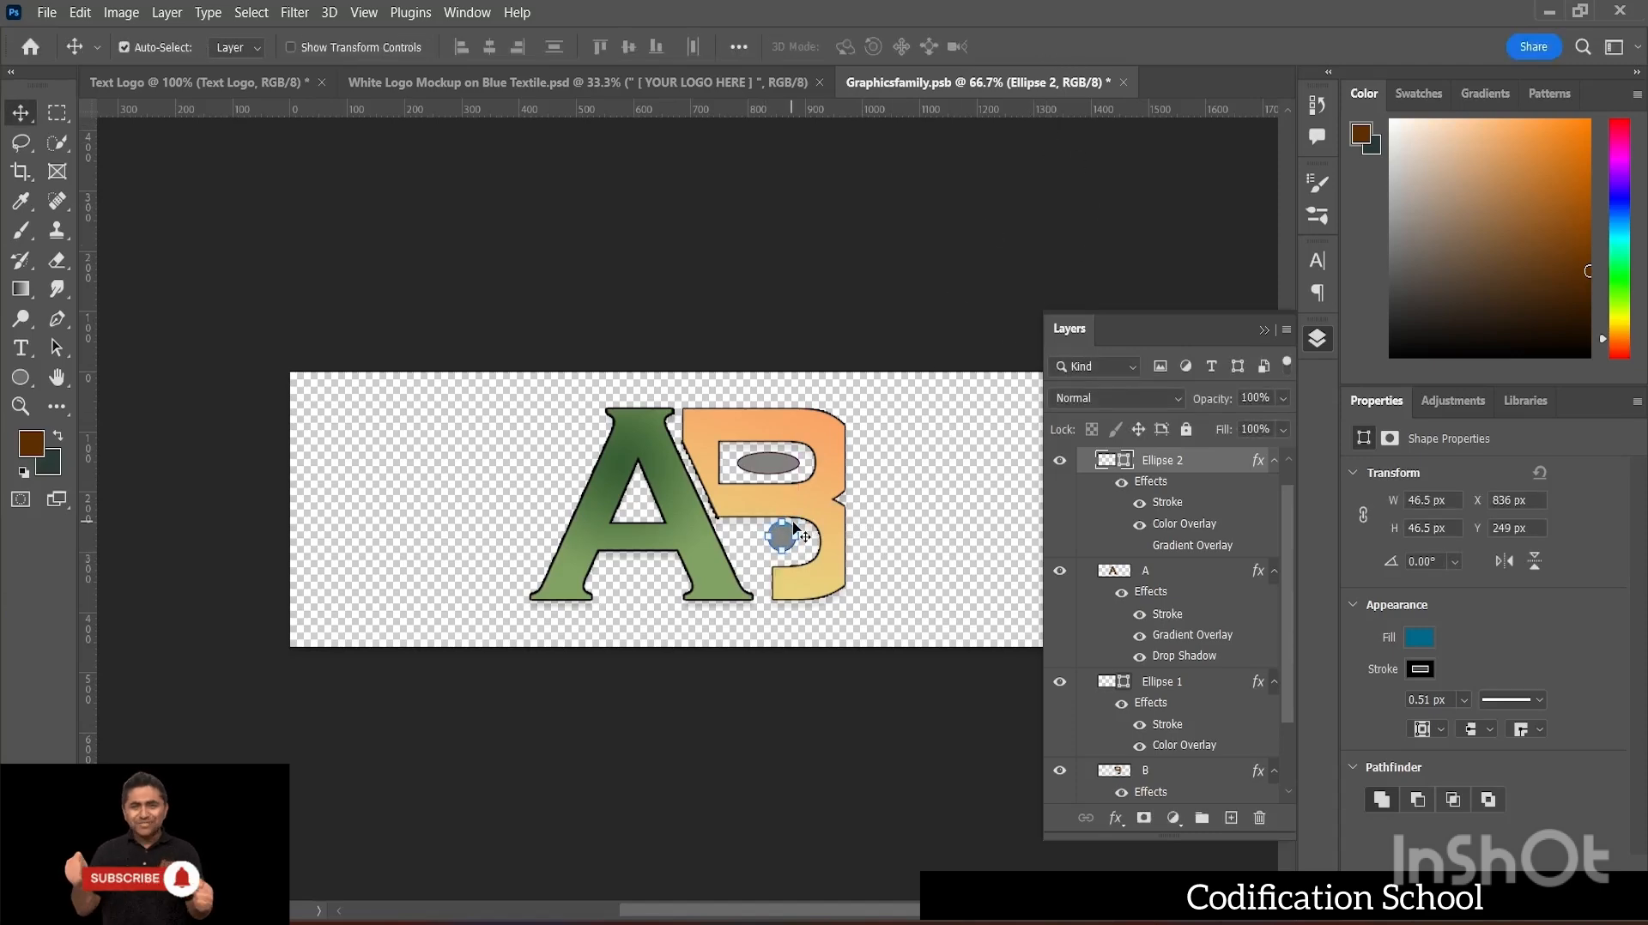
drag(783, 547, 799, 547)
click(974, 469)
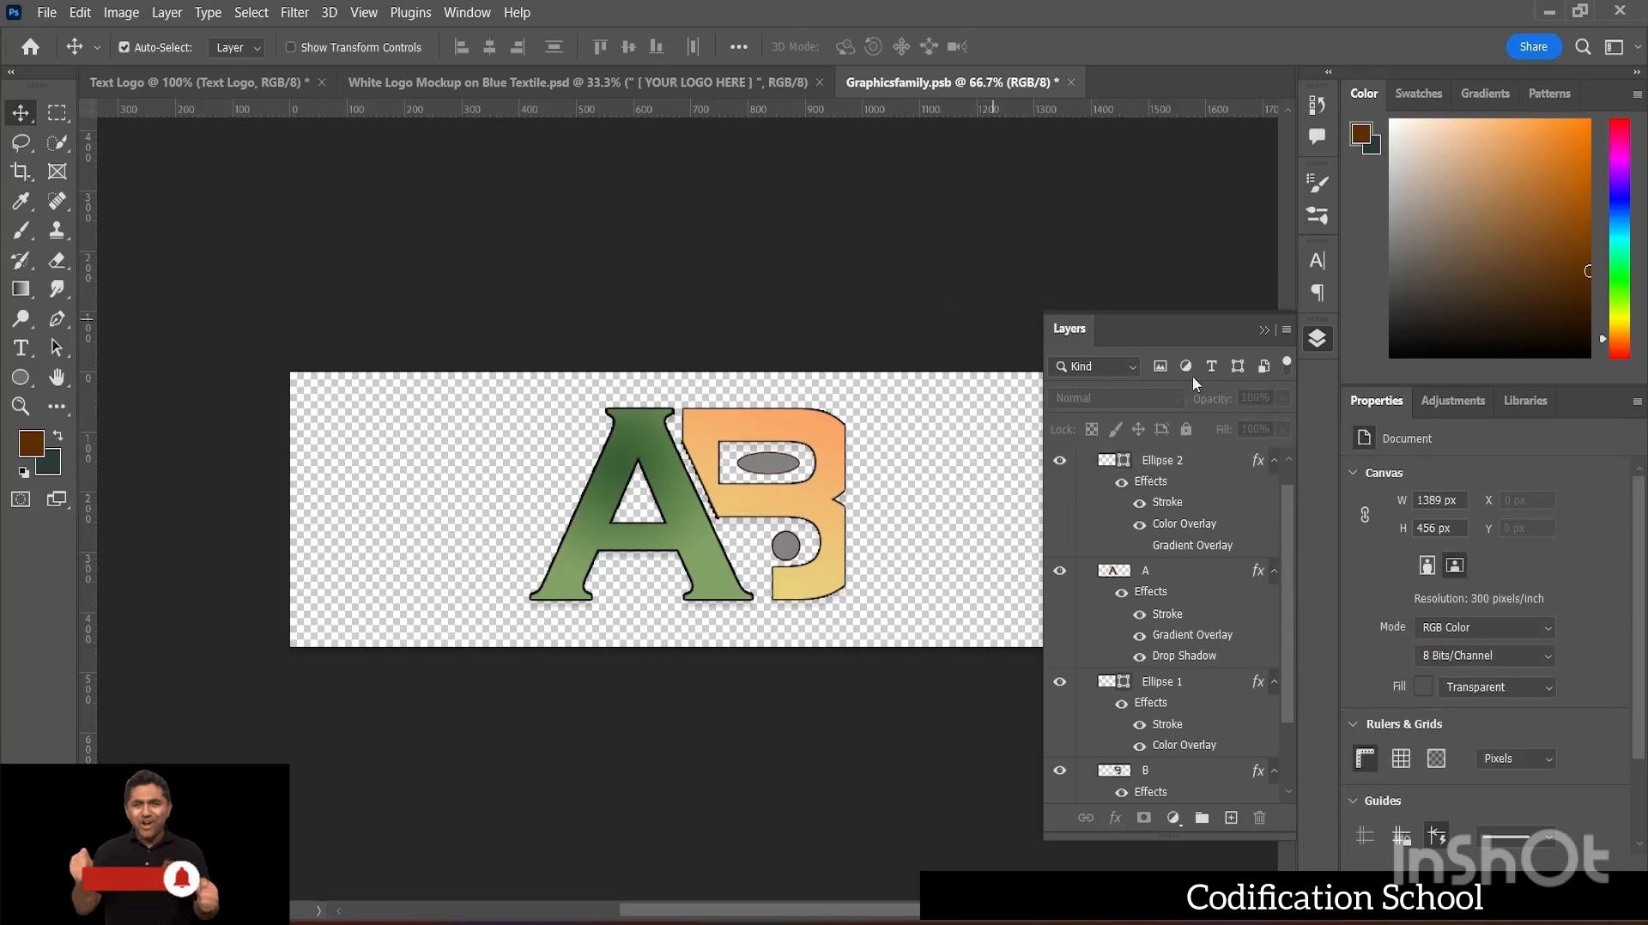
- Collapse the Text Logo group, show the Graphicsfamily placeholder layer briefly and hide it again
scroll(1180, 546, up, 1)
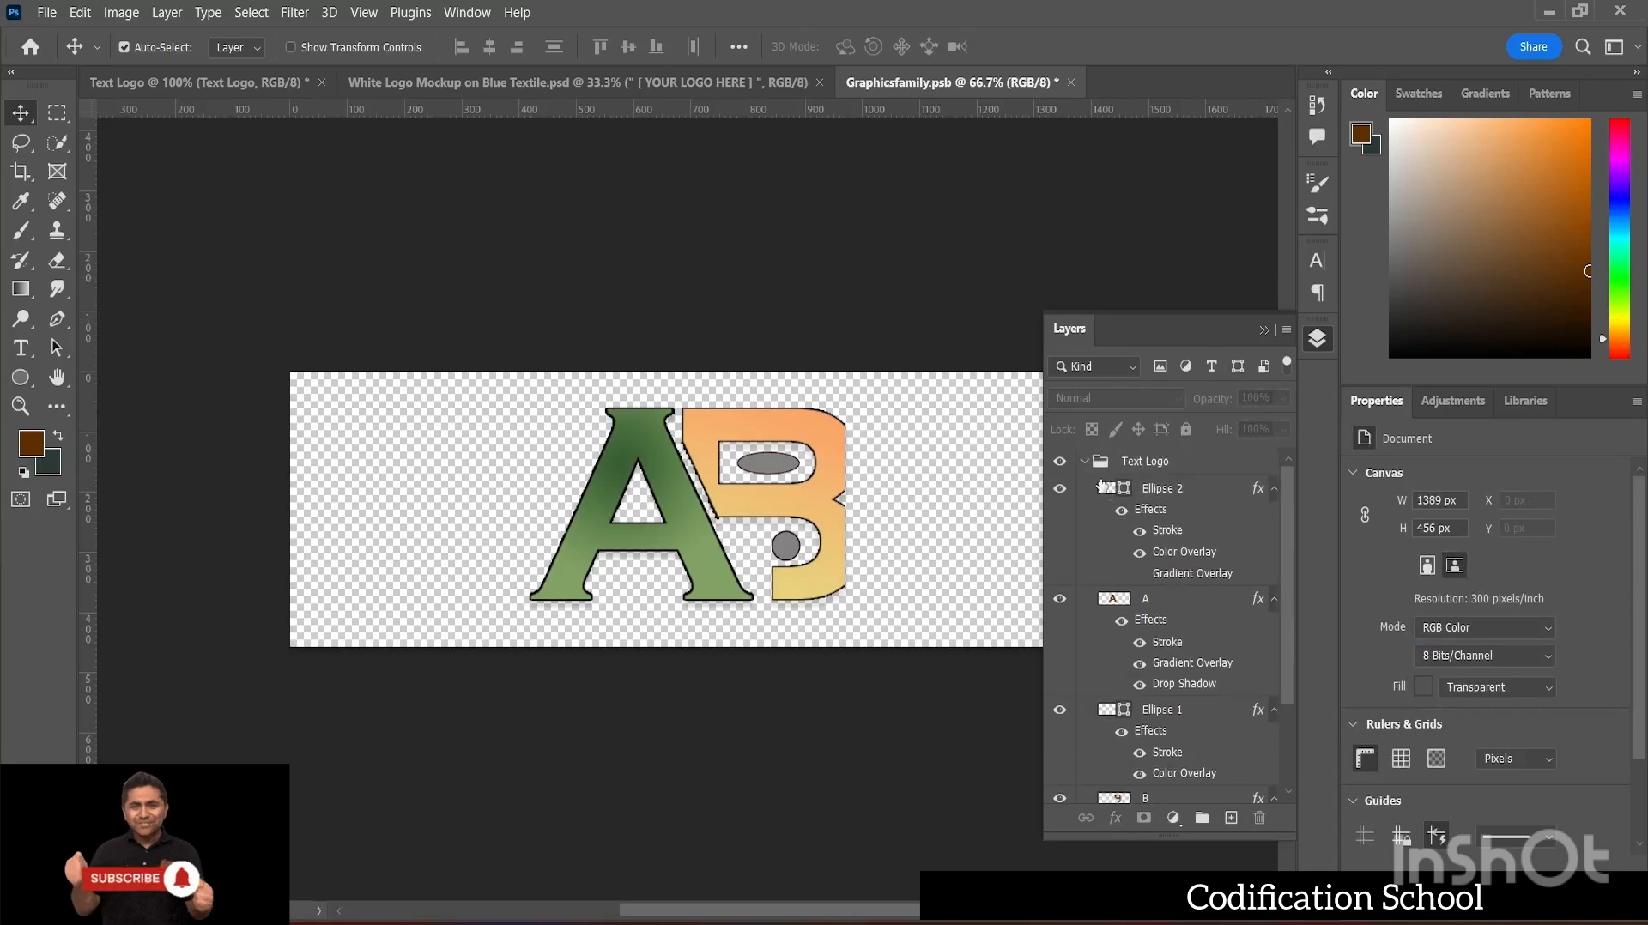
click(1085, 463)
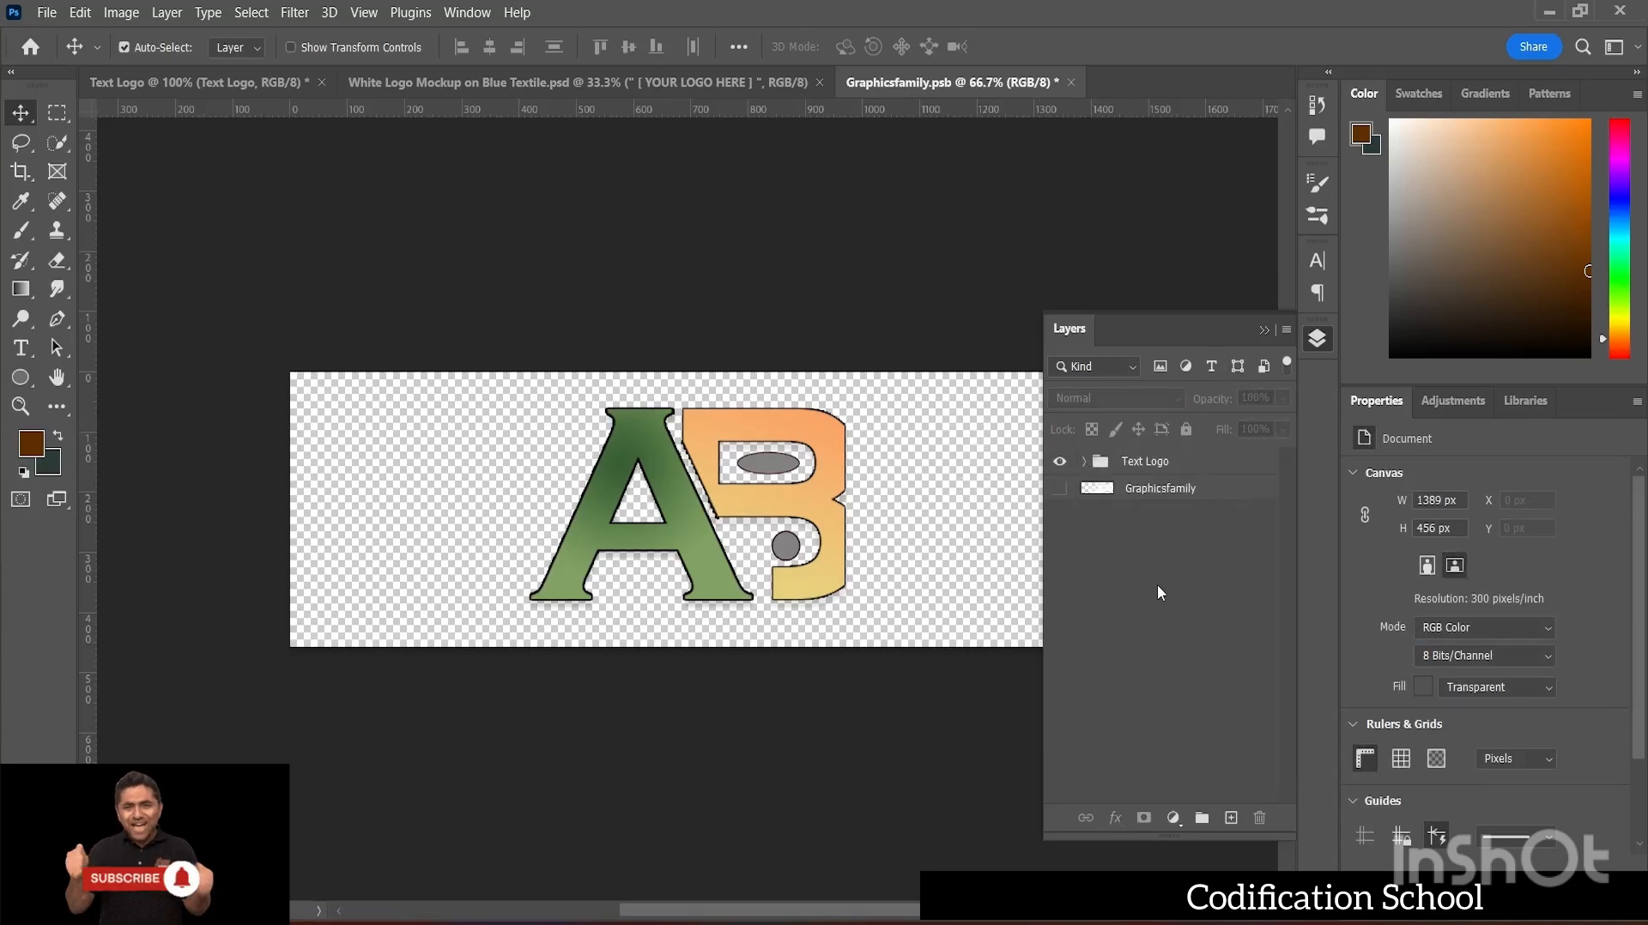
click(1060, 488)
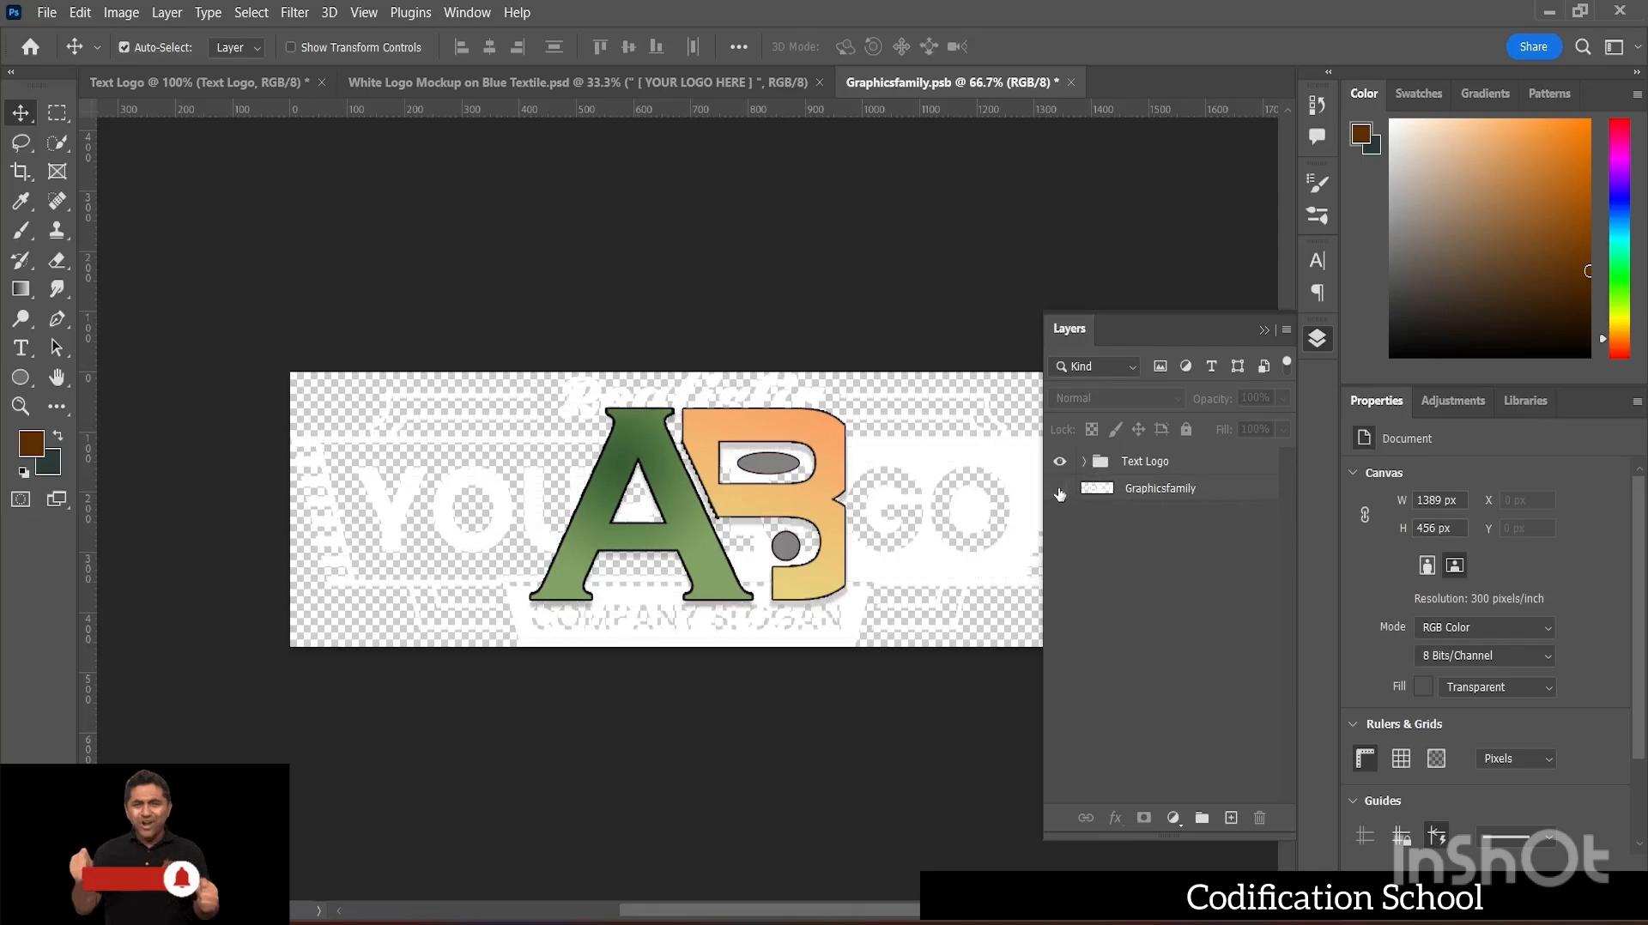
click(1060, 489)
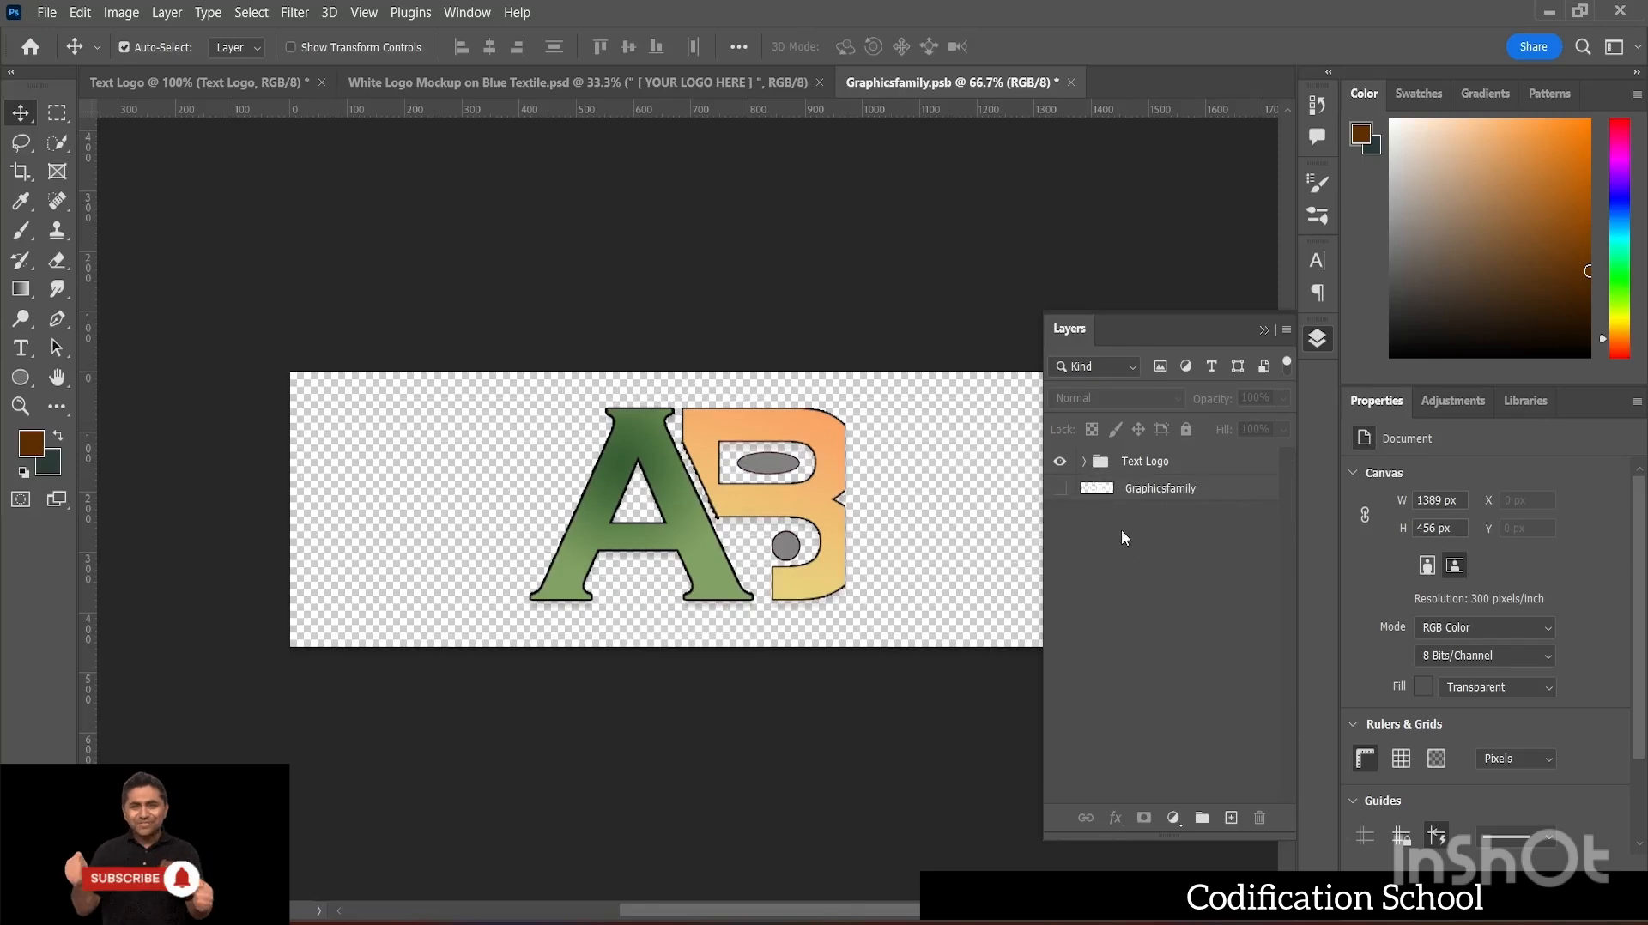
- Save Graphicsfamily.psb and close it
click(50, 12)
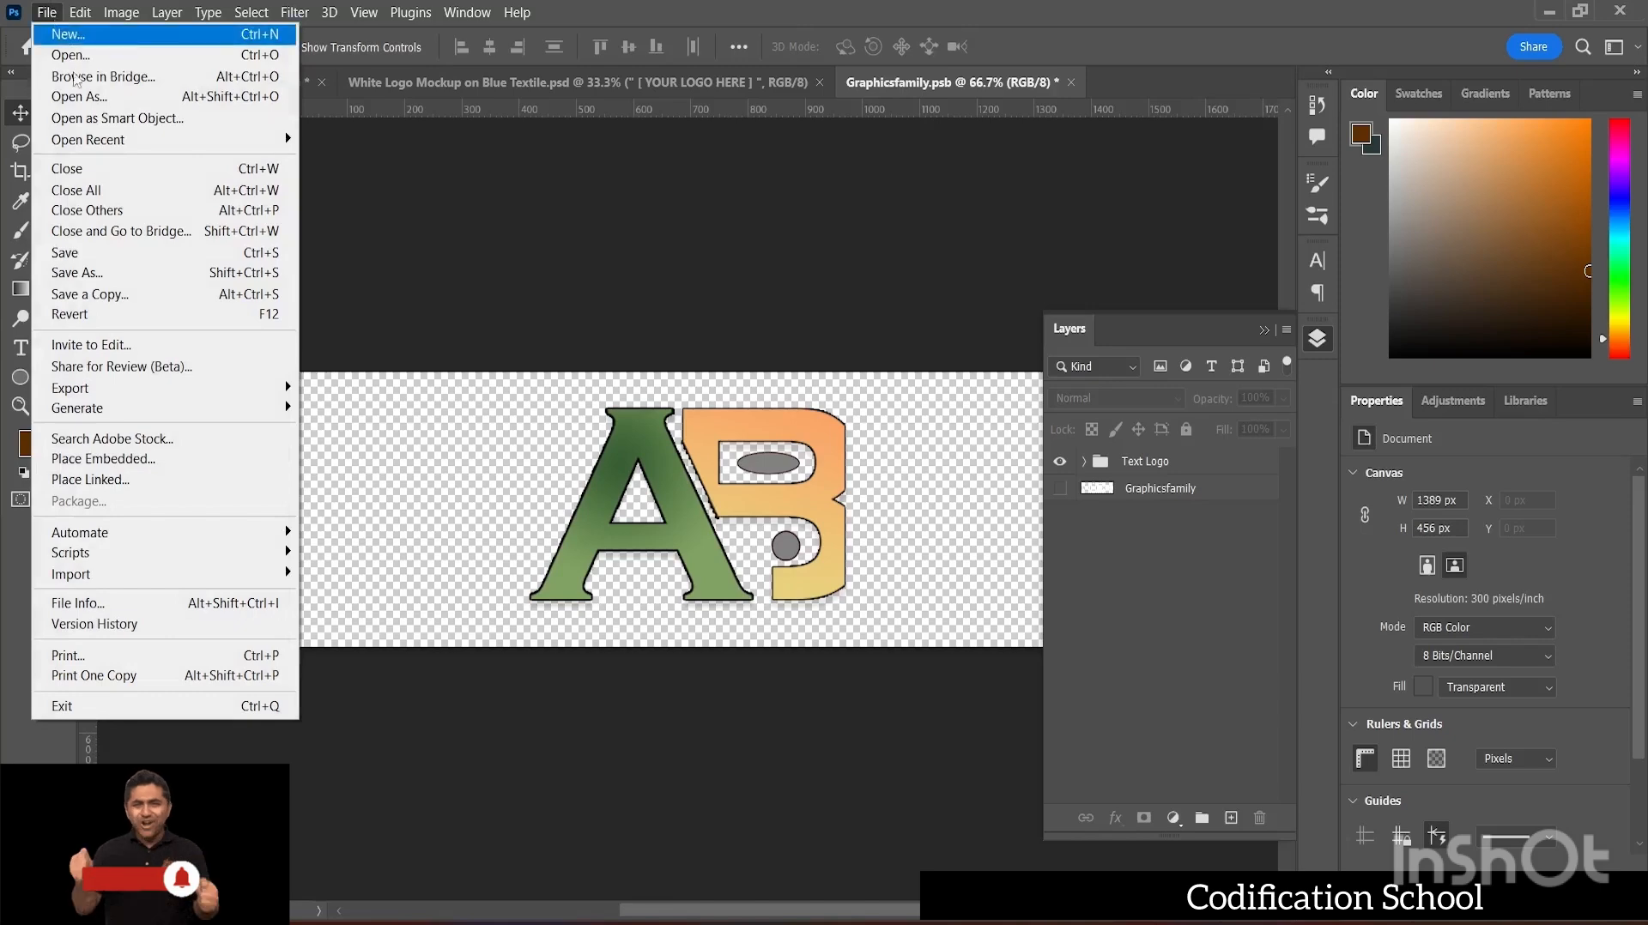
click(72, 255)
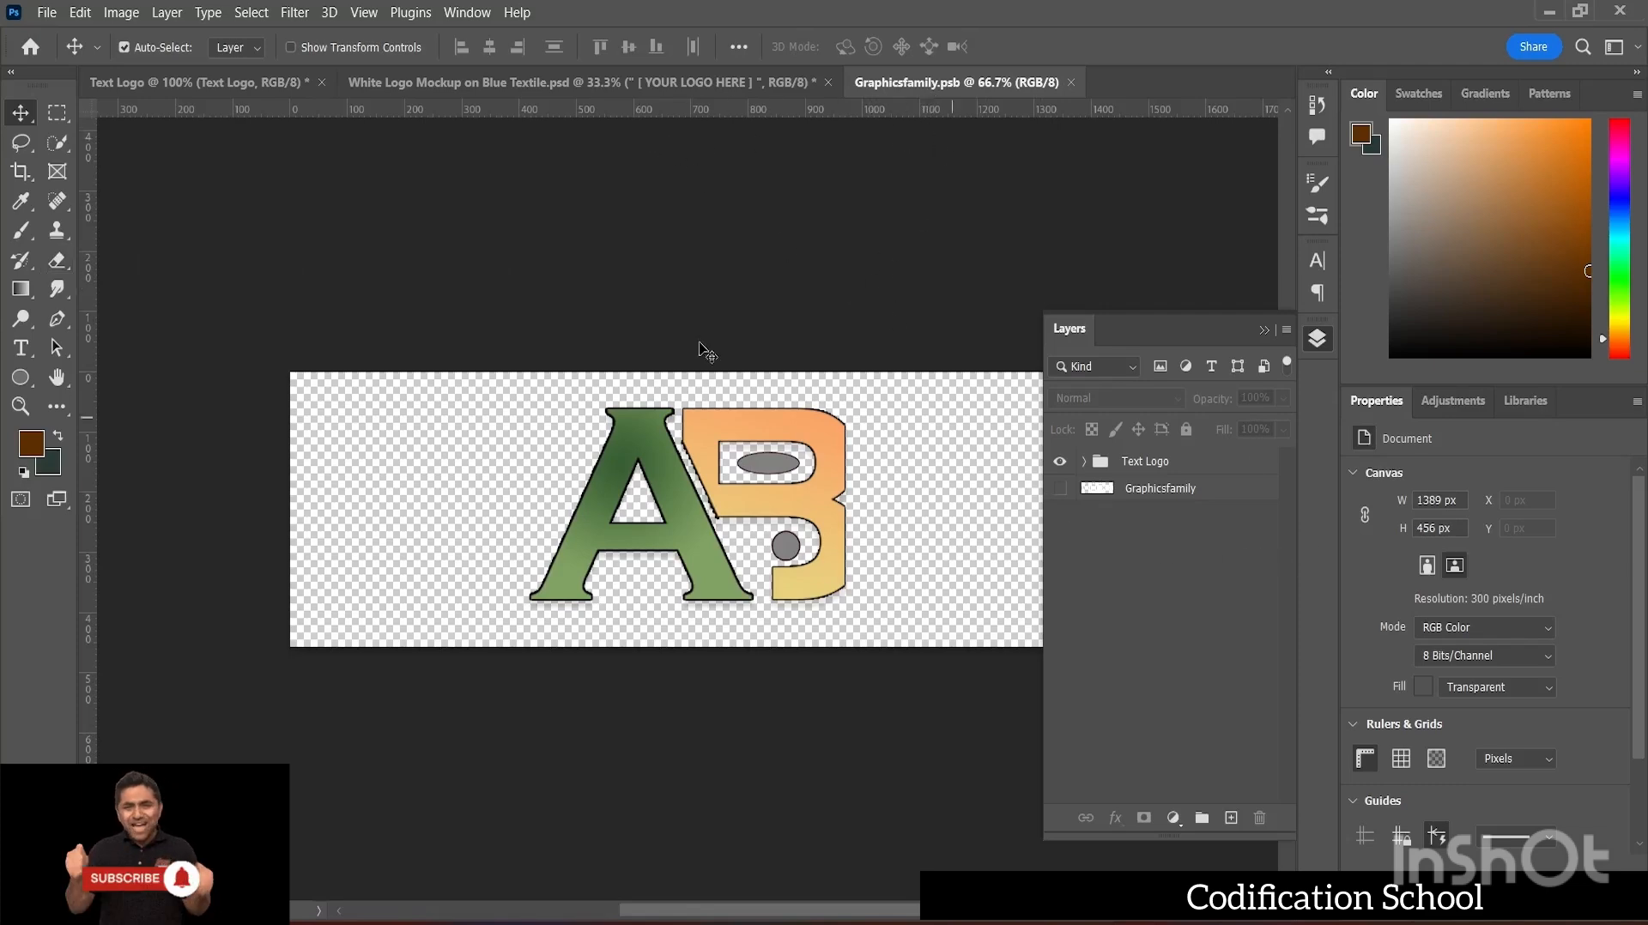
click(53, 14)
click(57, 16)
click(54, 14)
click(71, 169)
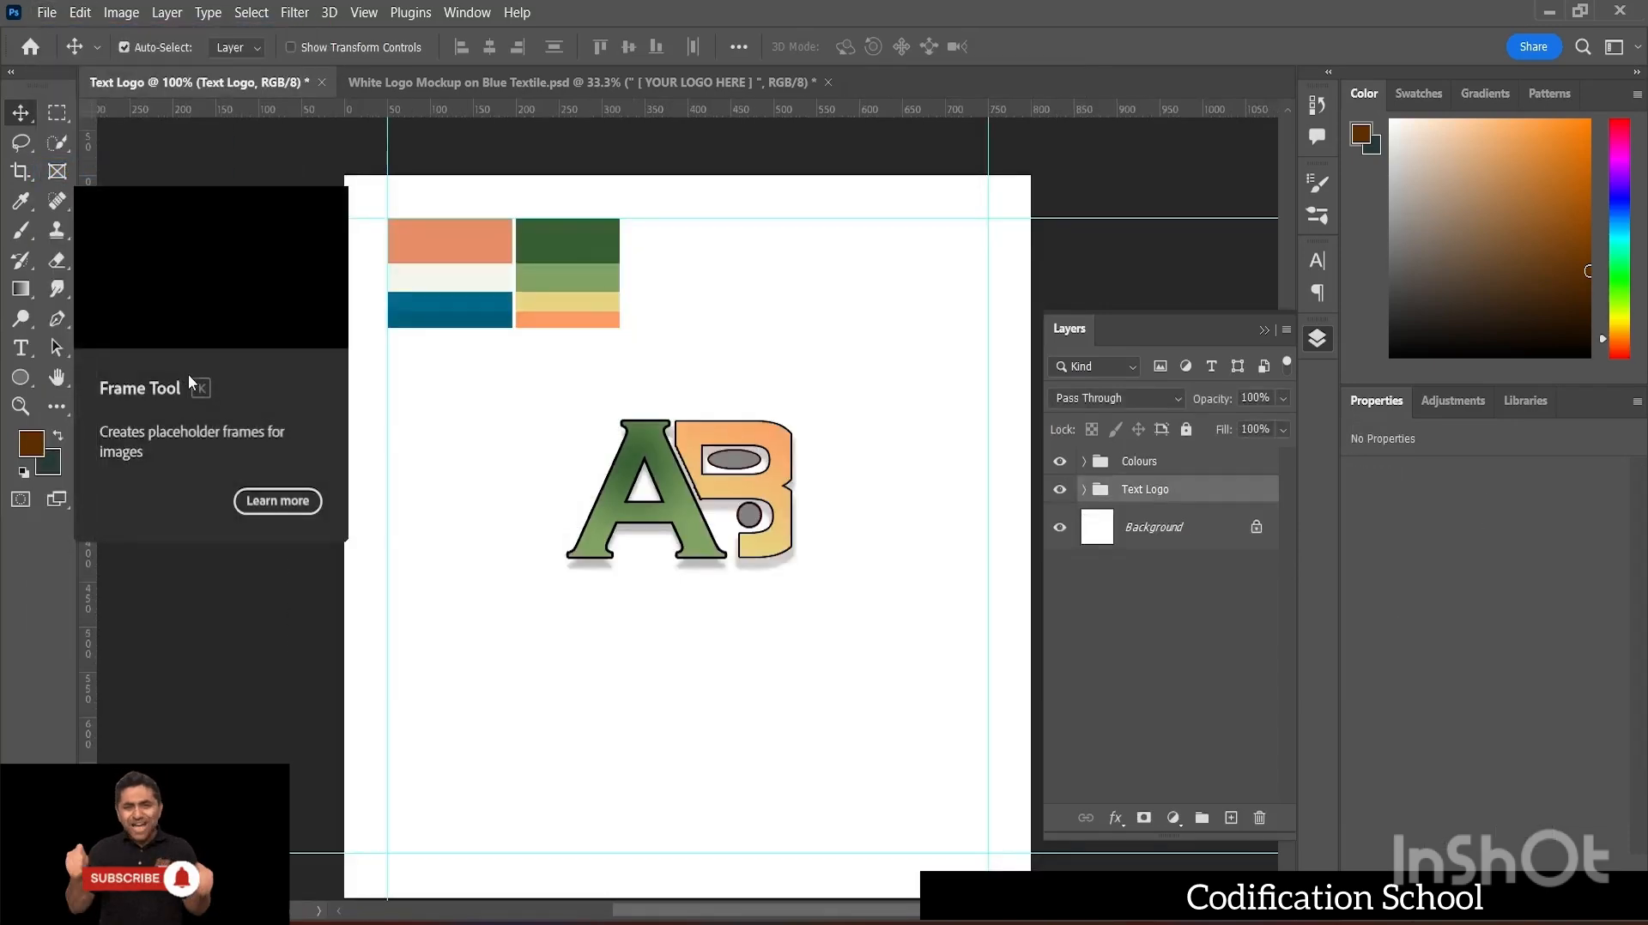
- Examine the AB logo up close on the White Logo Mockup on Blue Textile
click(599, 83)
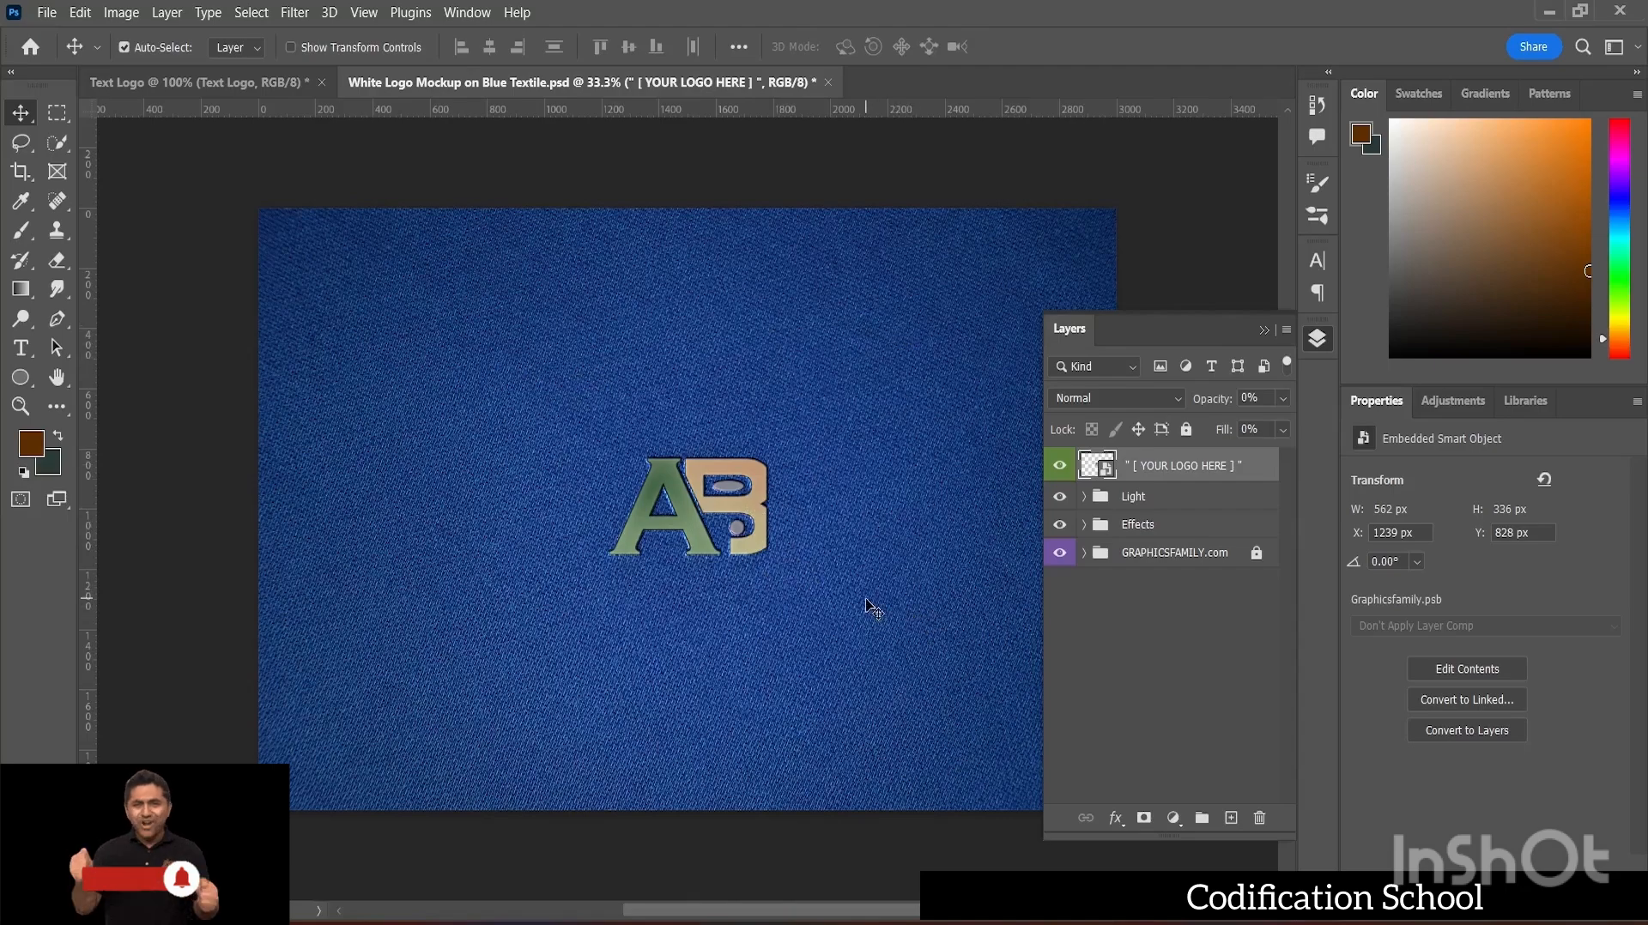
key(ctrl+plus)
key(ctrl+plus)
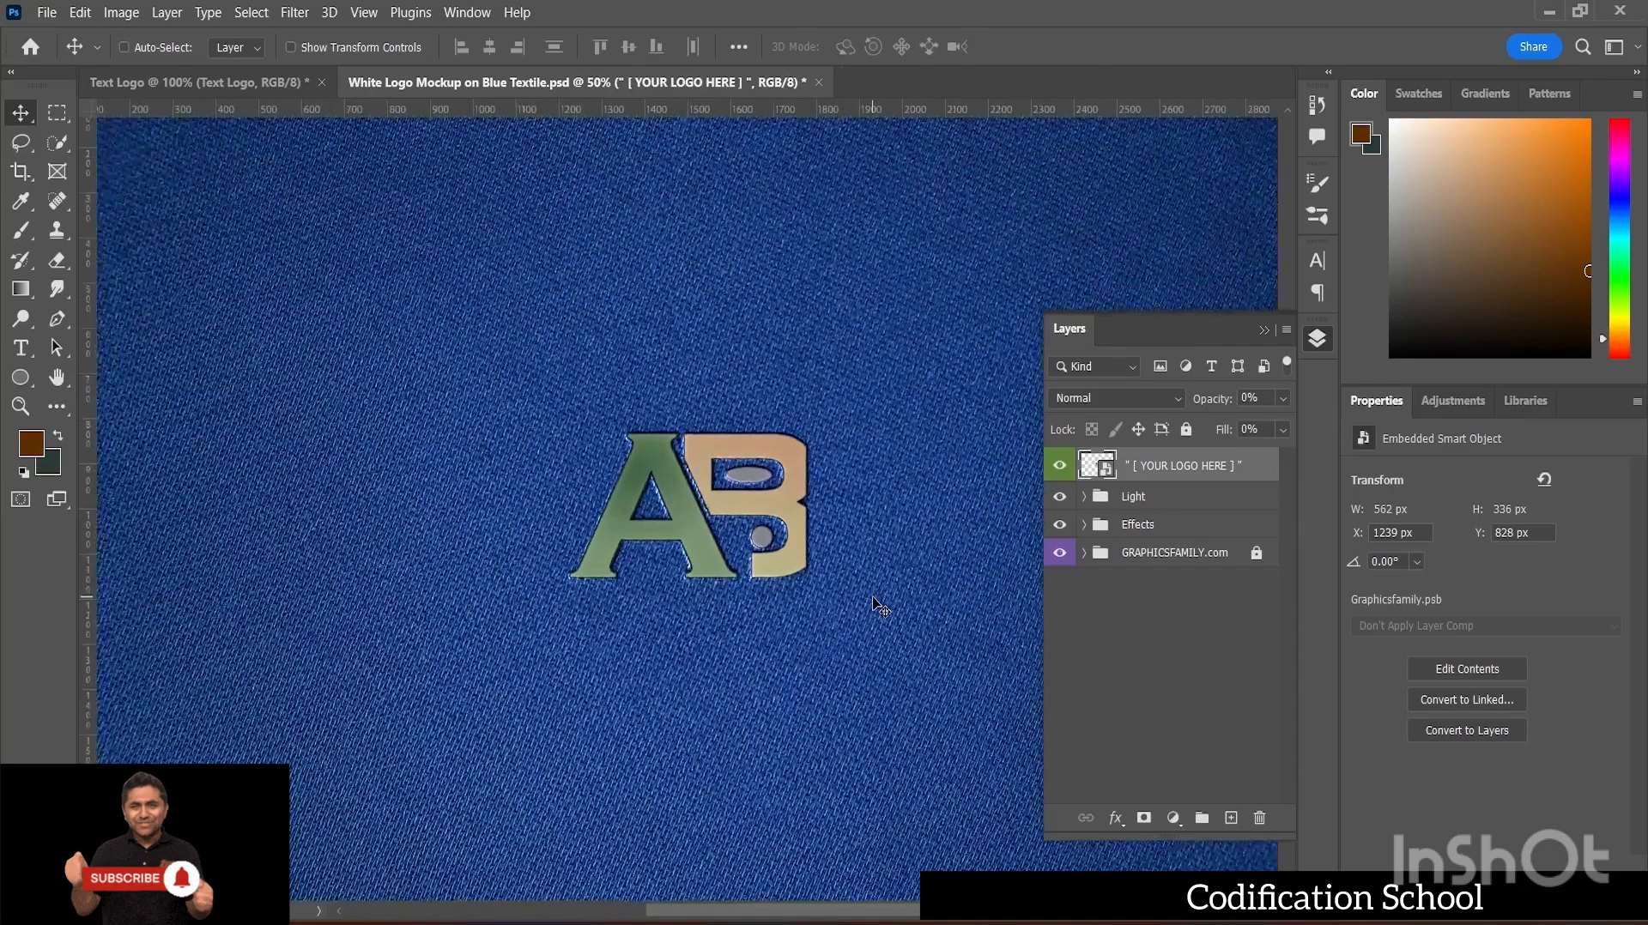
key(ctrl)
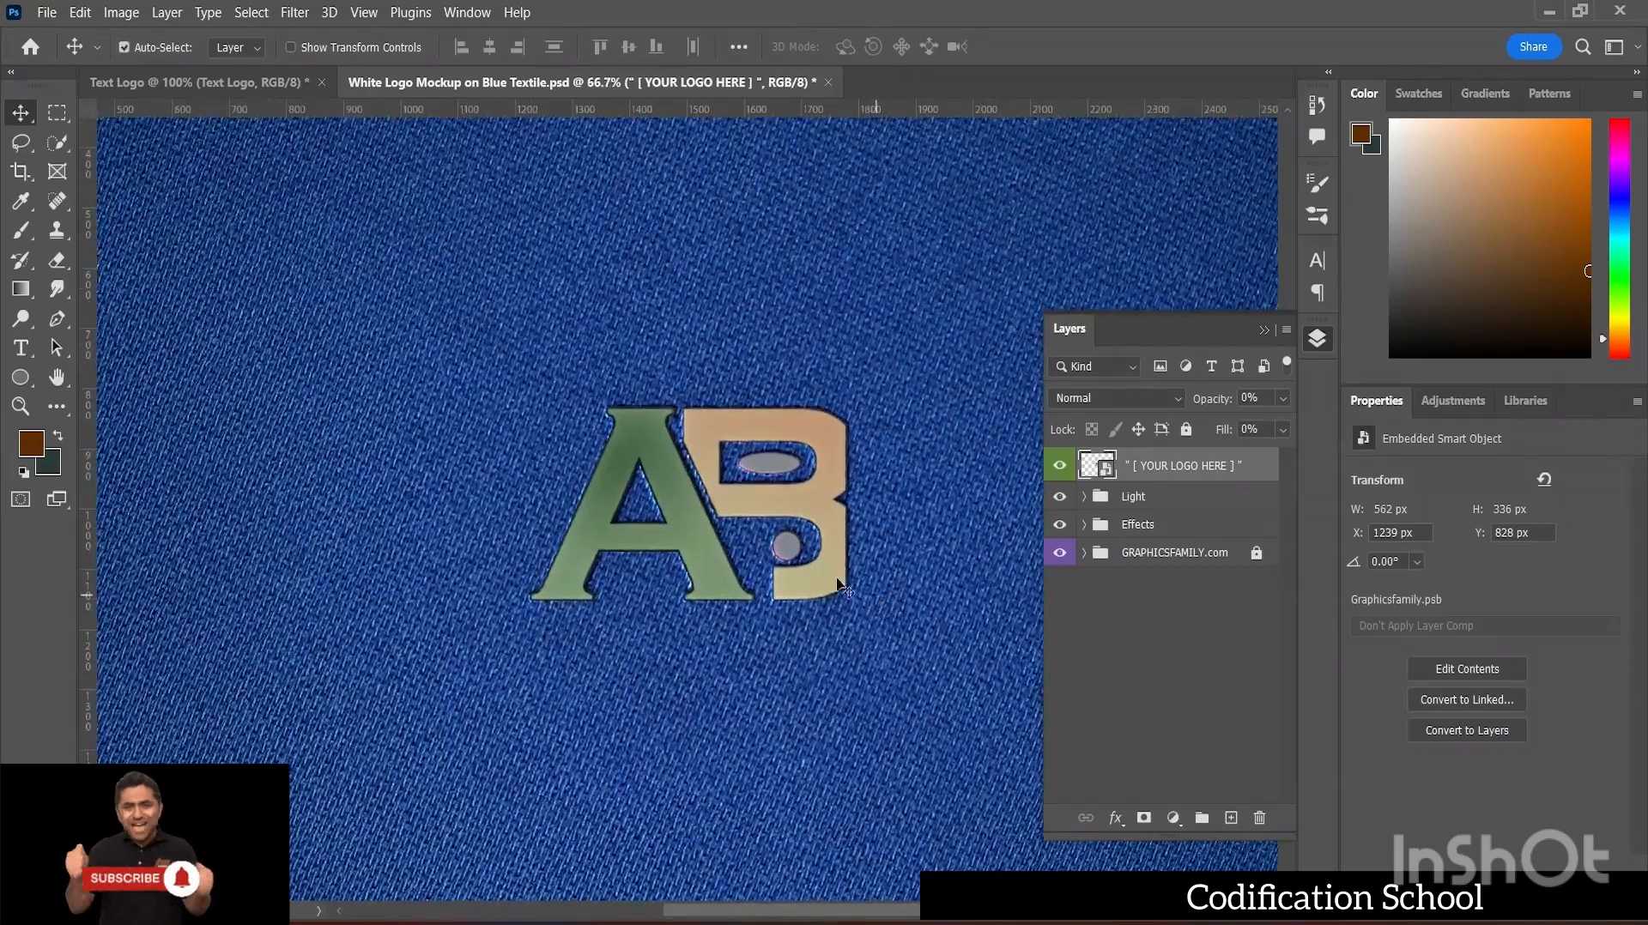
scroll(801, 556, up, 2)
scroll(797, 542, down, 3)
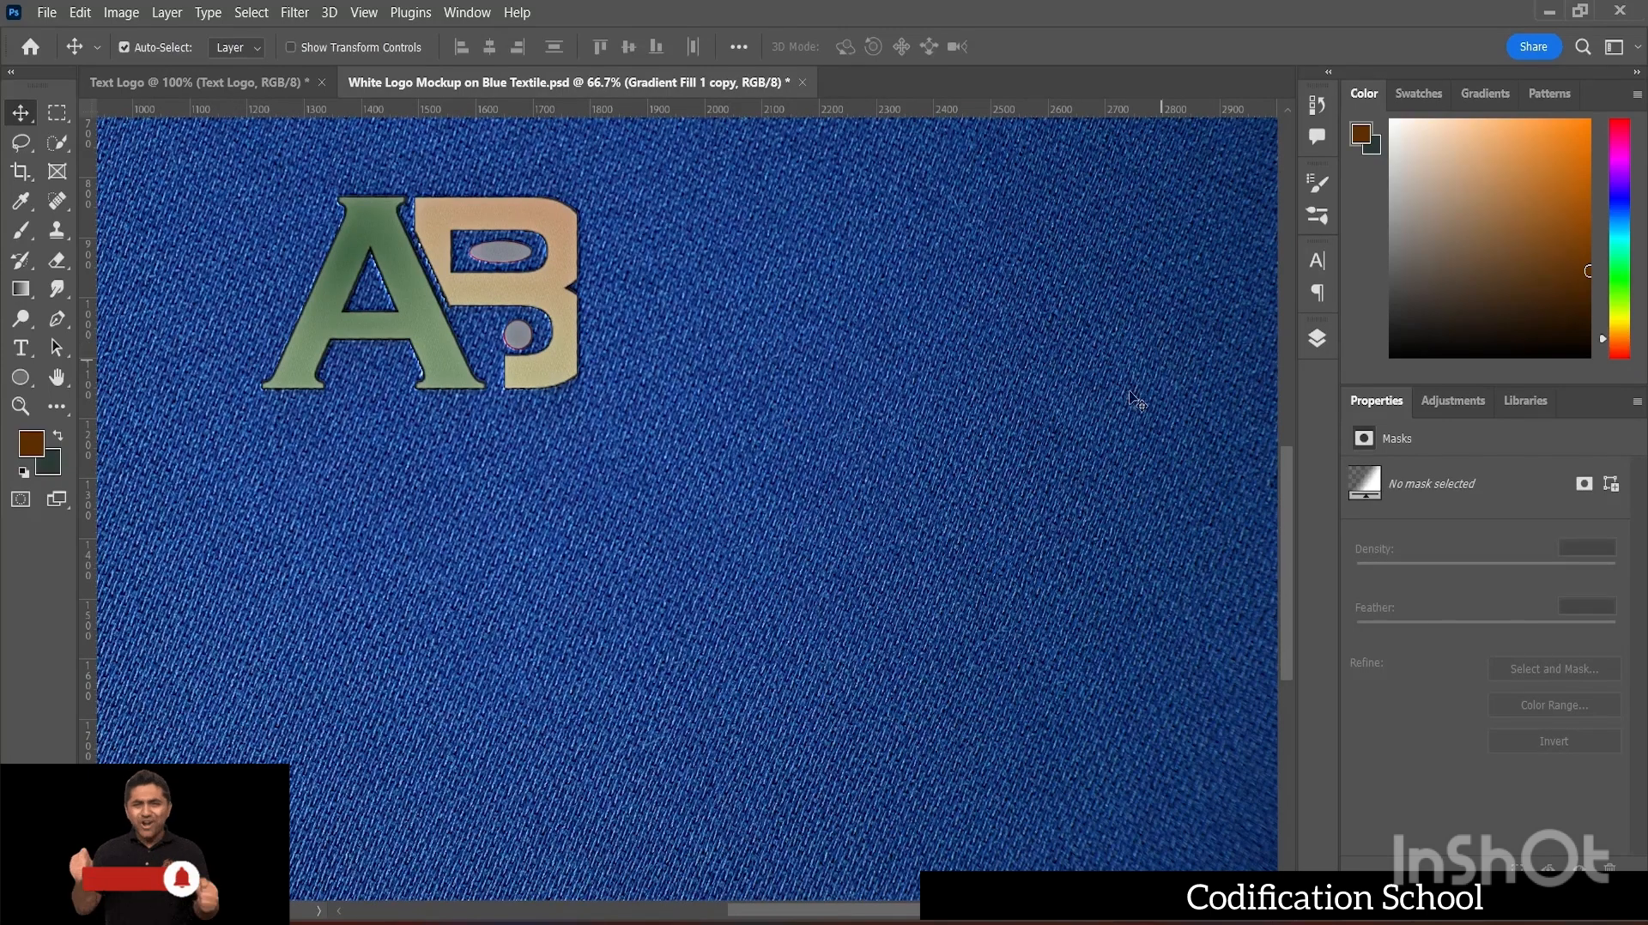
scroll(913, 917, left, 5)
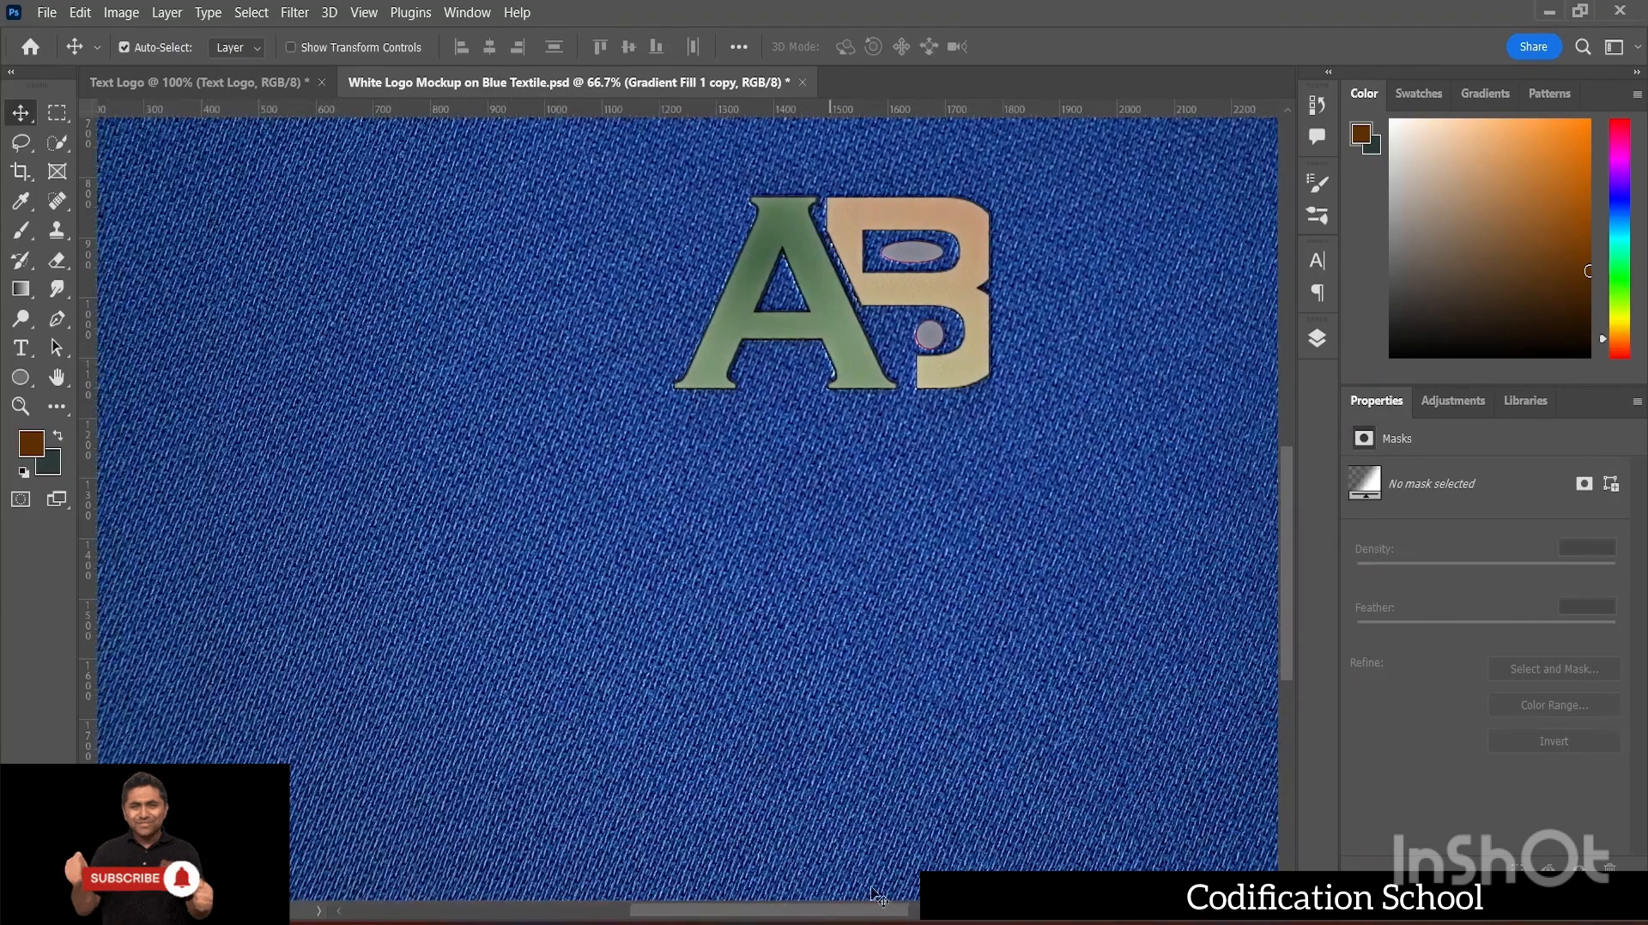
scroll(837, 914, right, 2)
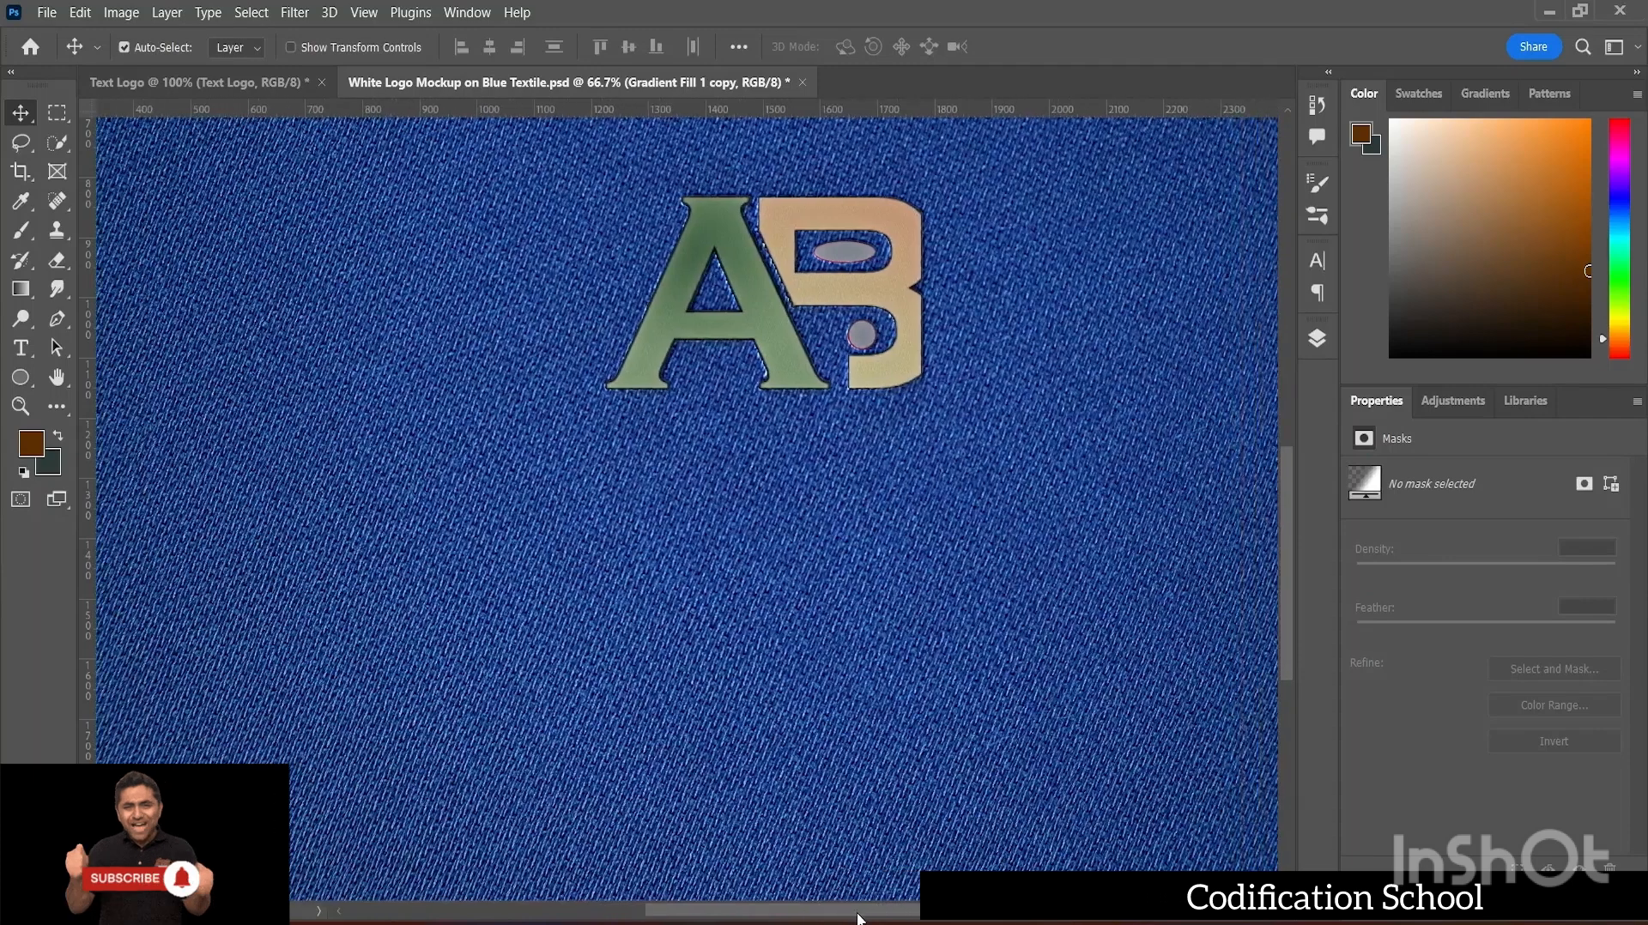
scroll(876, 494, up, 2)
scroll(873, 481, up, 1)
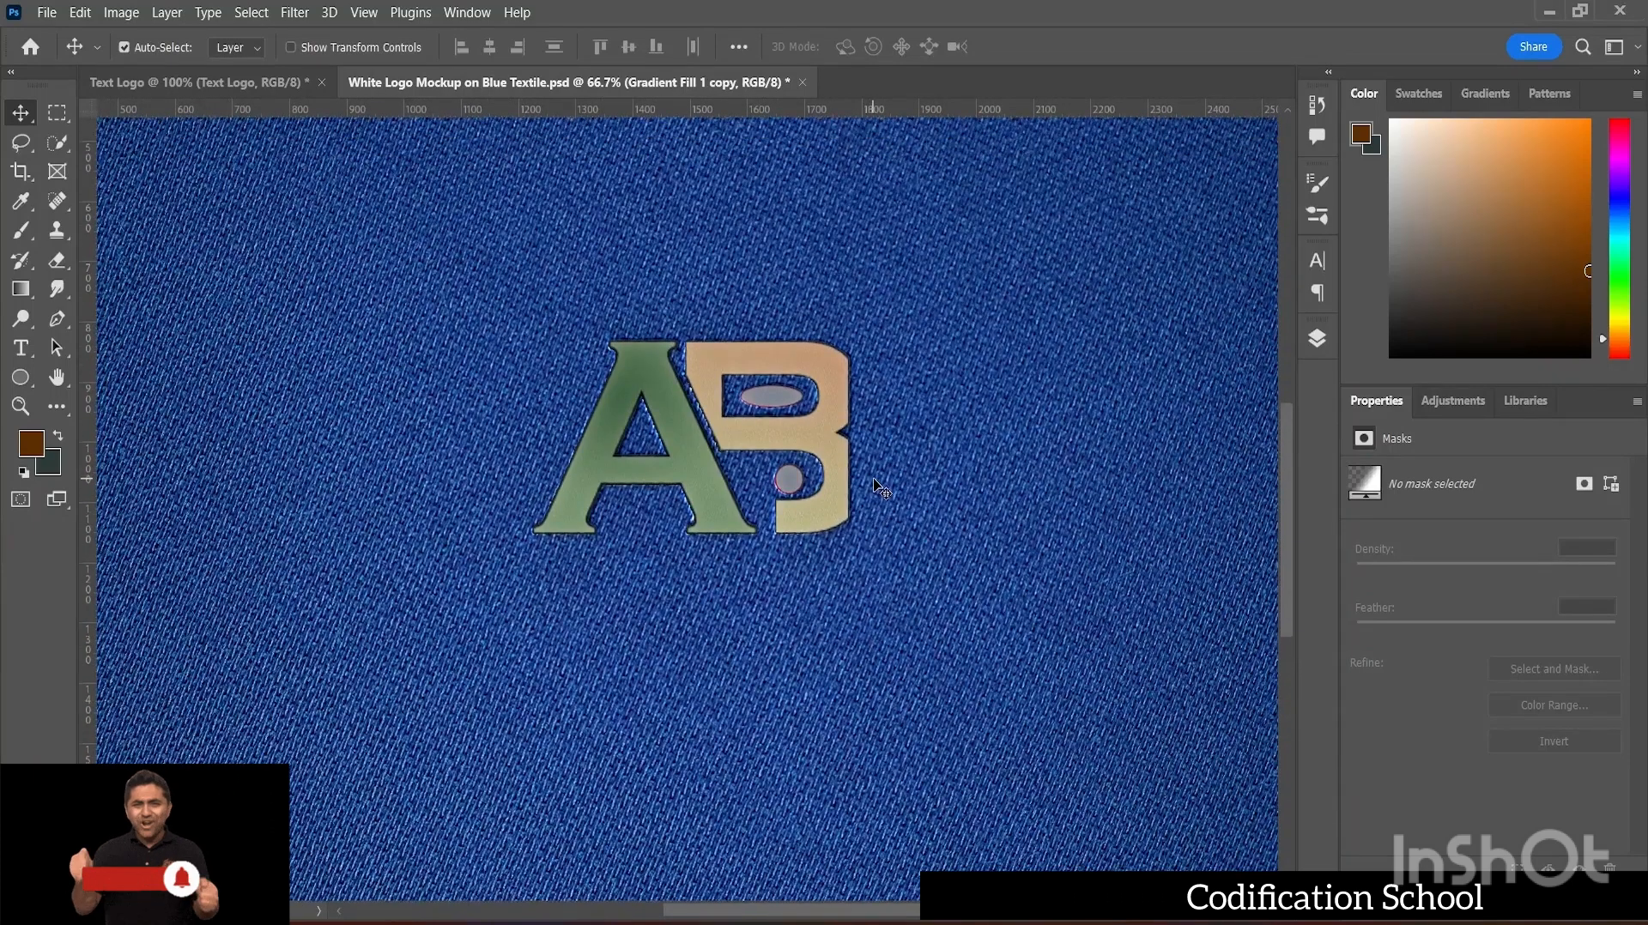
scroll(902, 498, up, 1)
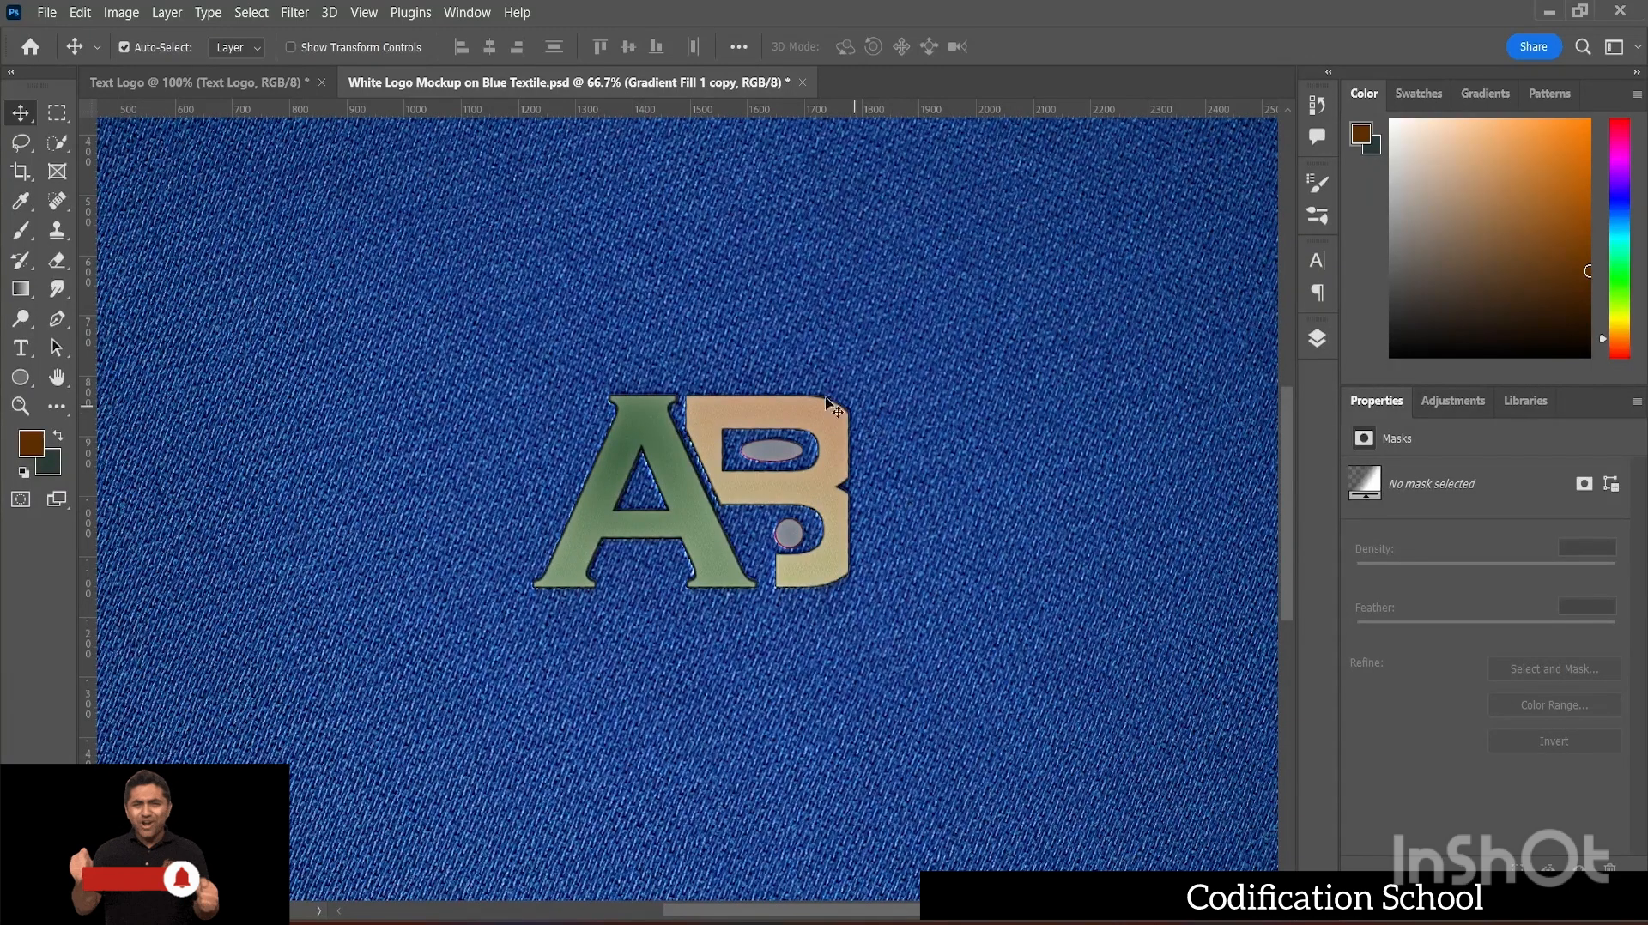
- Export the Text Logo document as a PNG named Letter Logo in the Logo Design using PS and AI folder
click(165, 81)
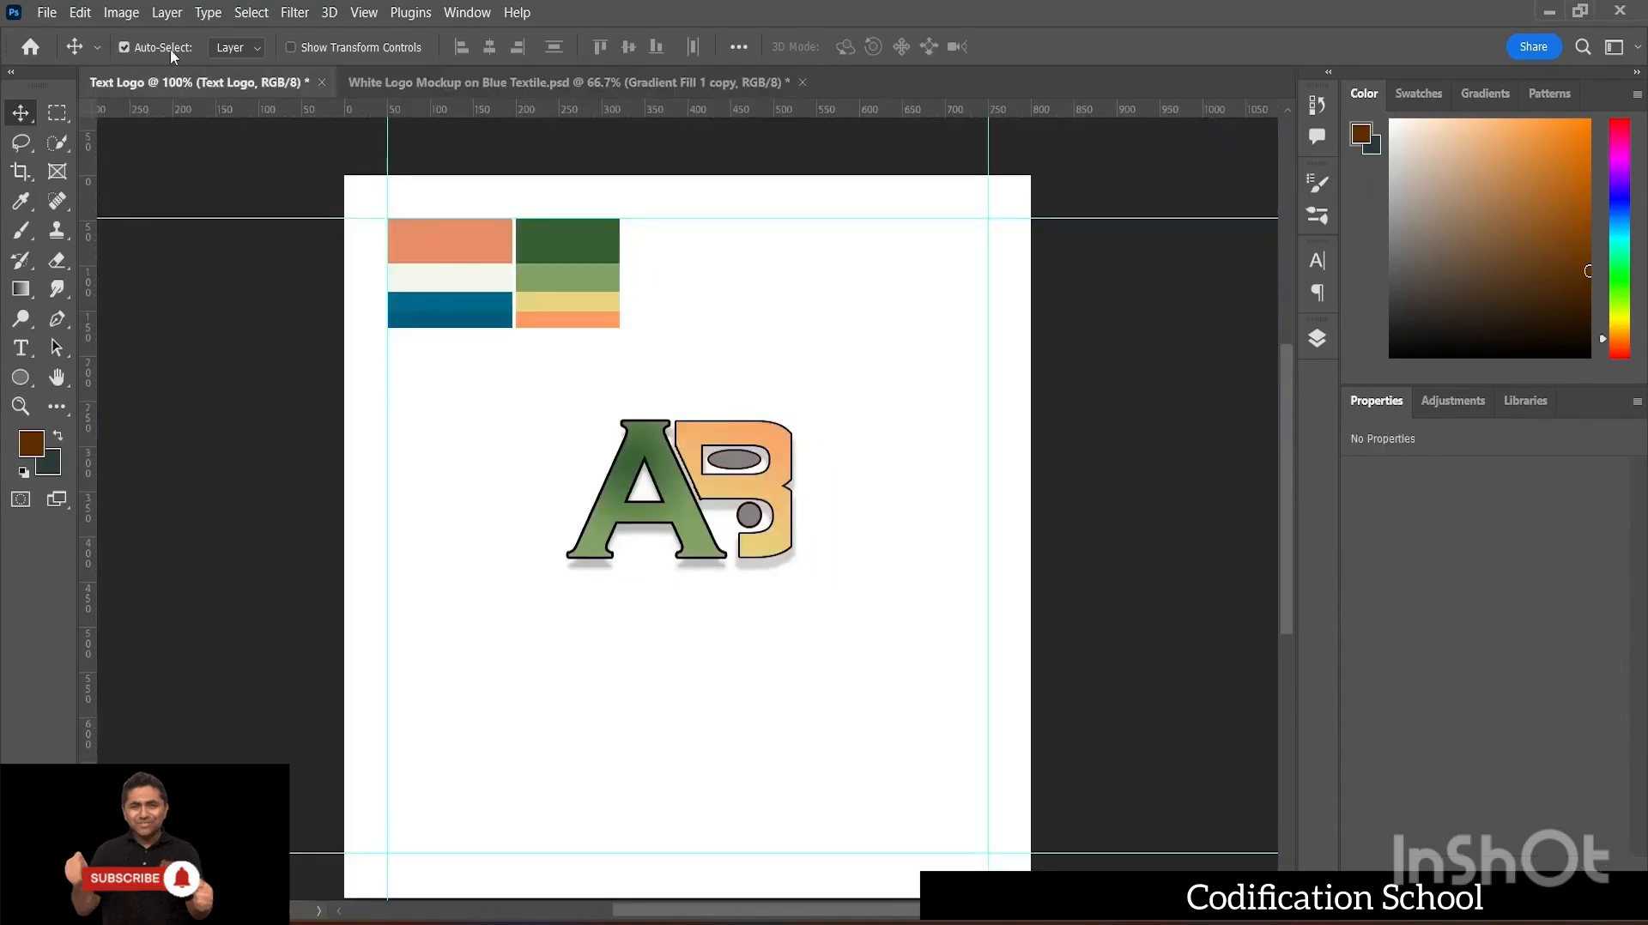
click(46, 12)
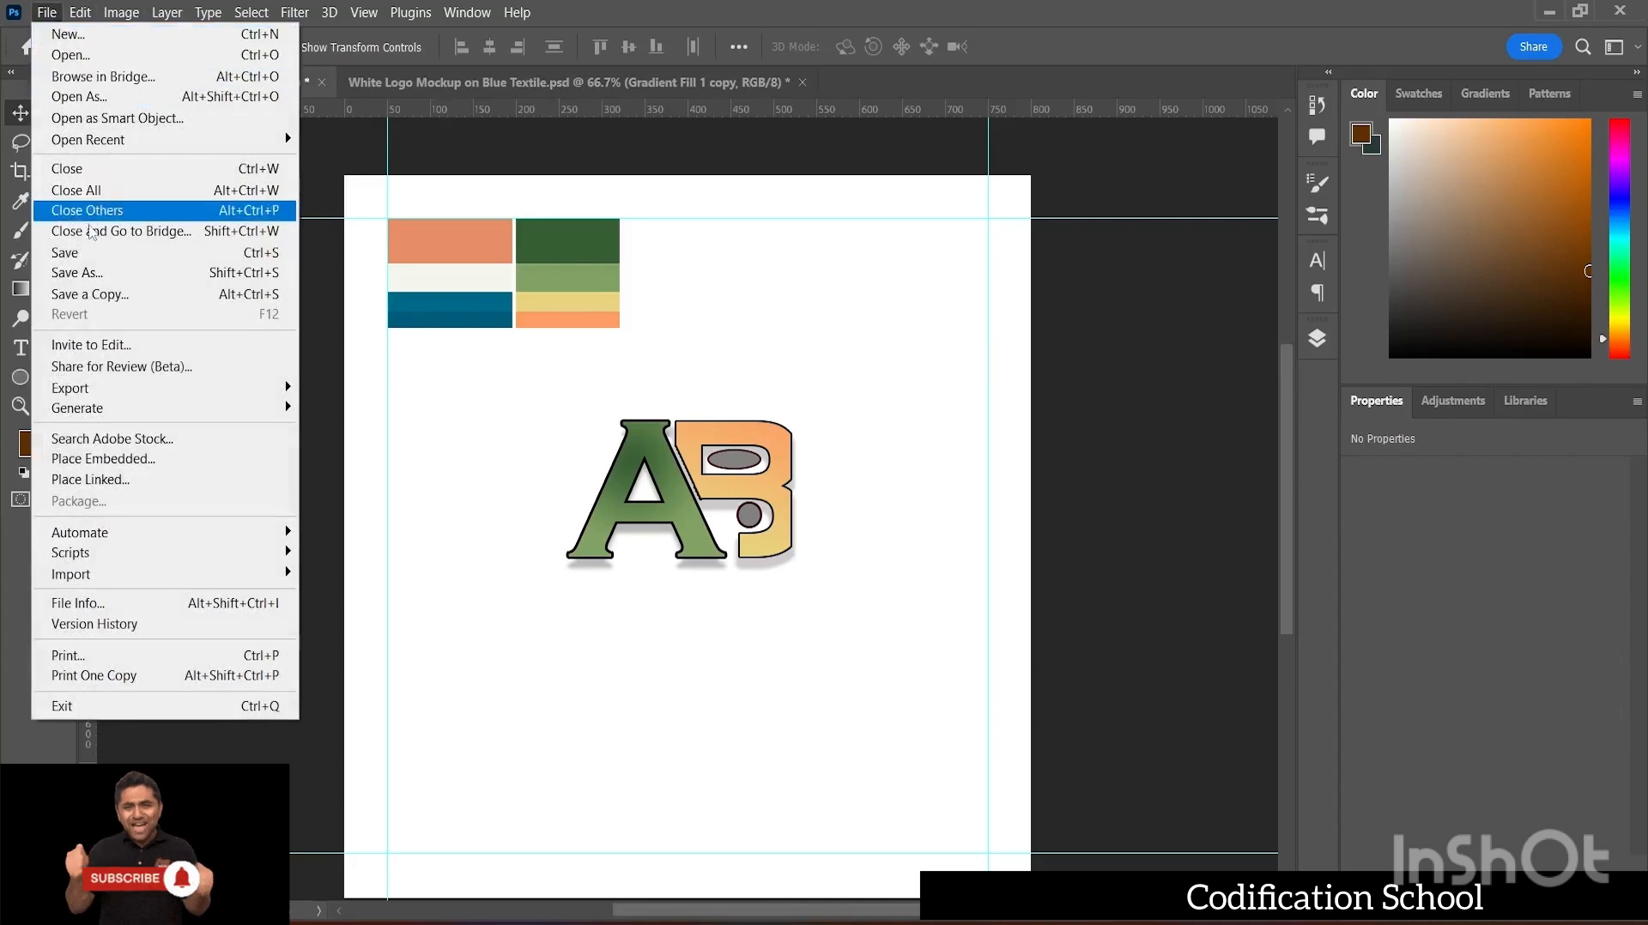
mouse_move(138, 388)
click(333, 388)
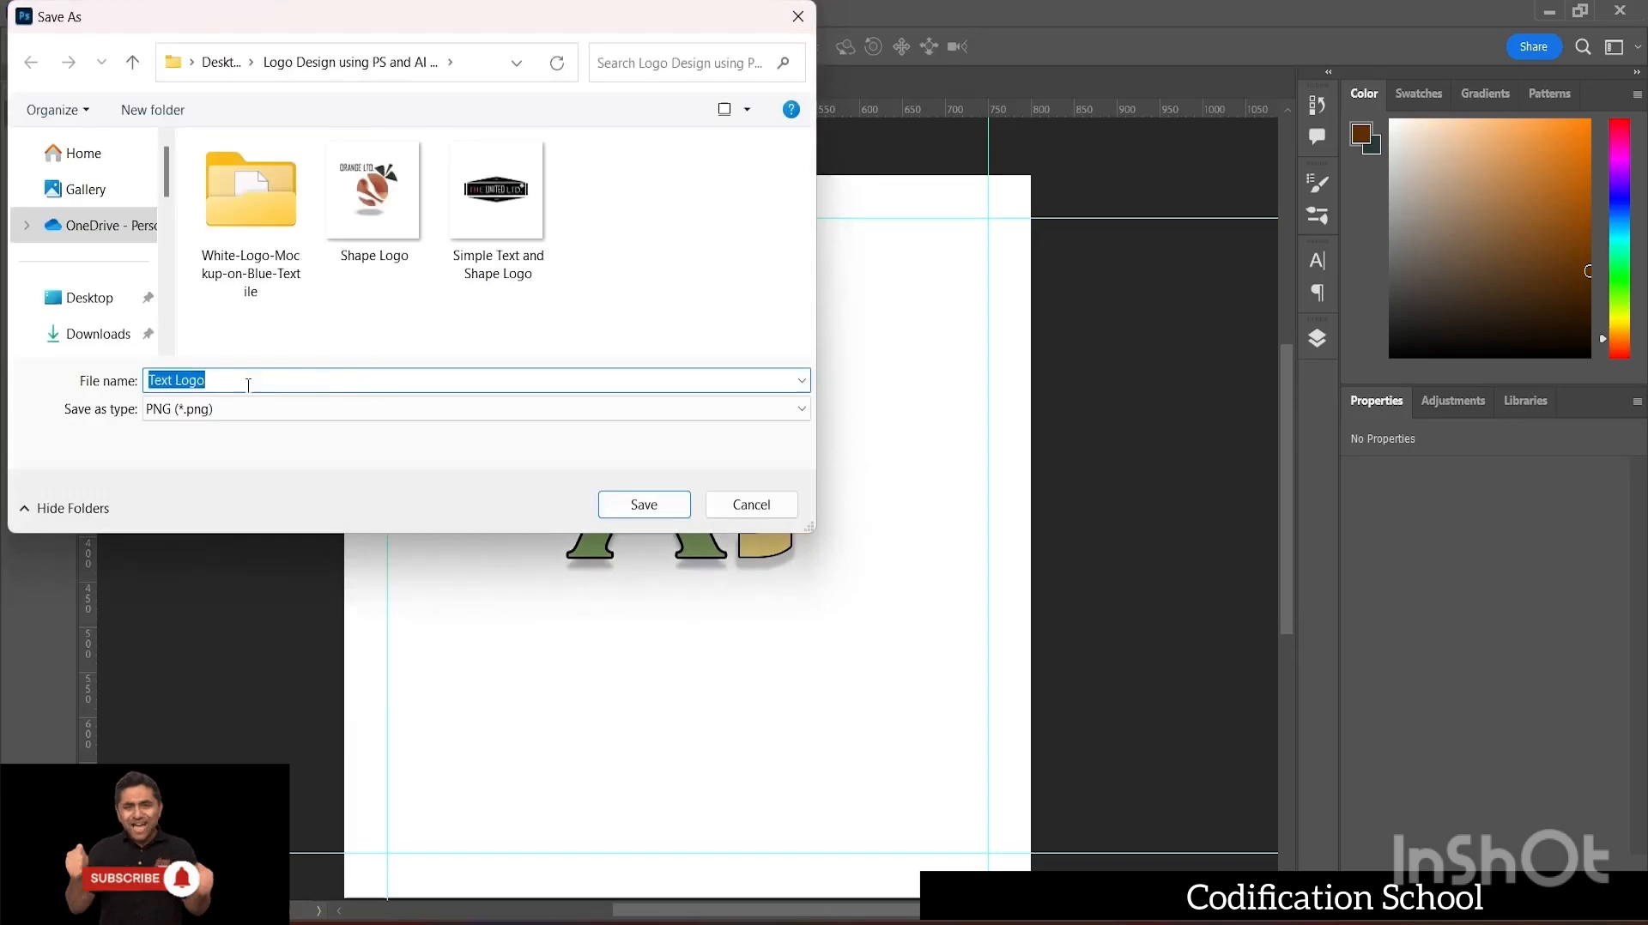
click(248, 386)
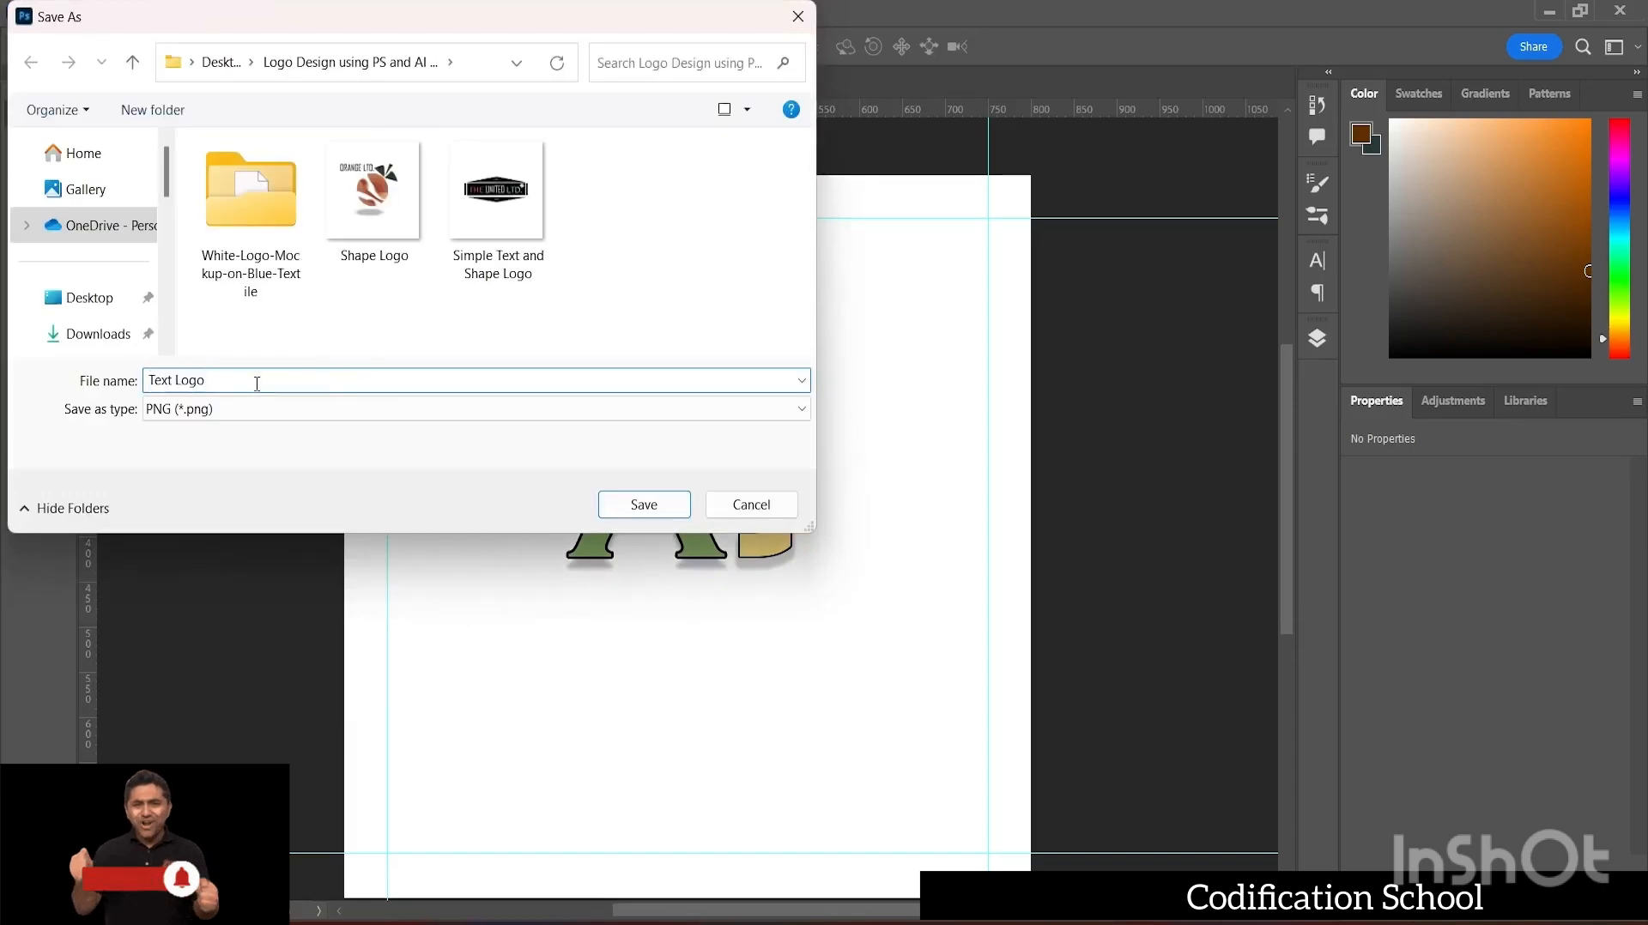
key(BackSpace)
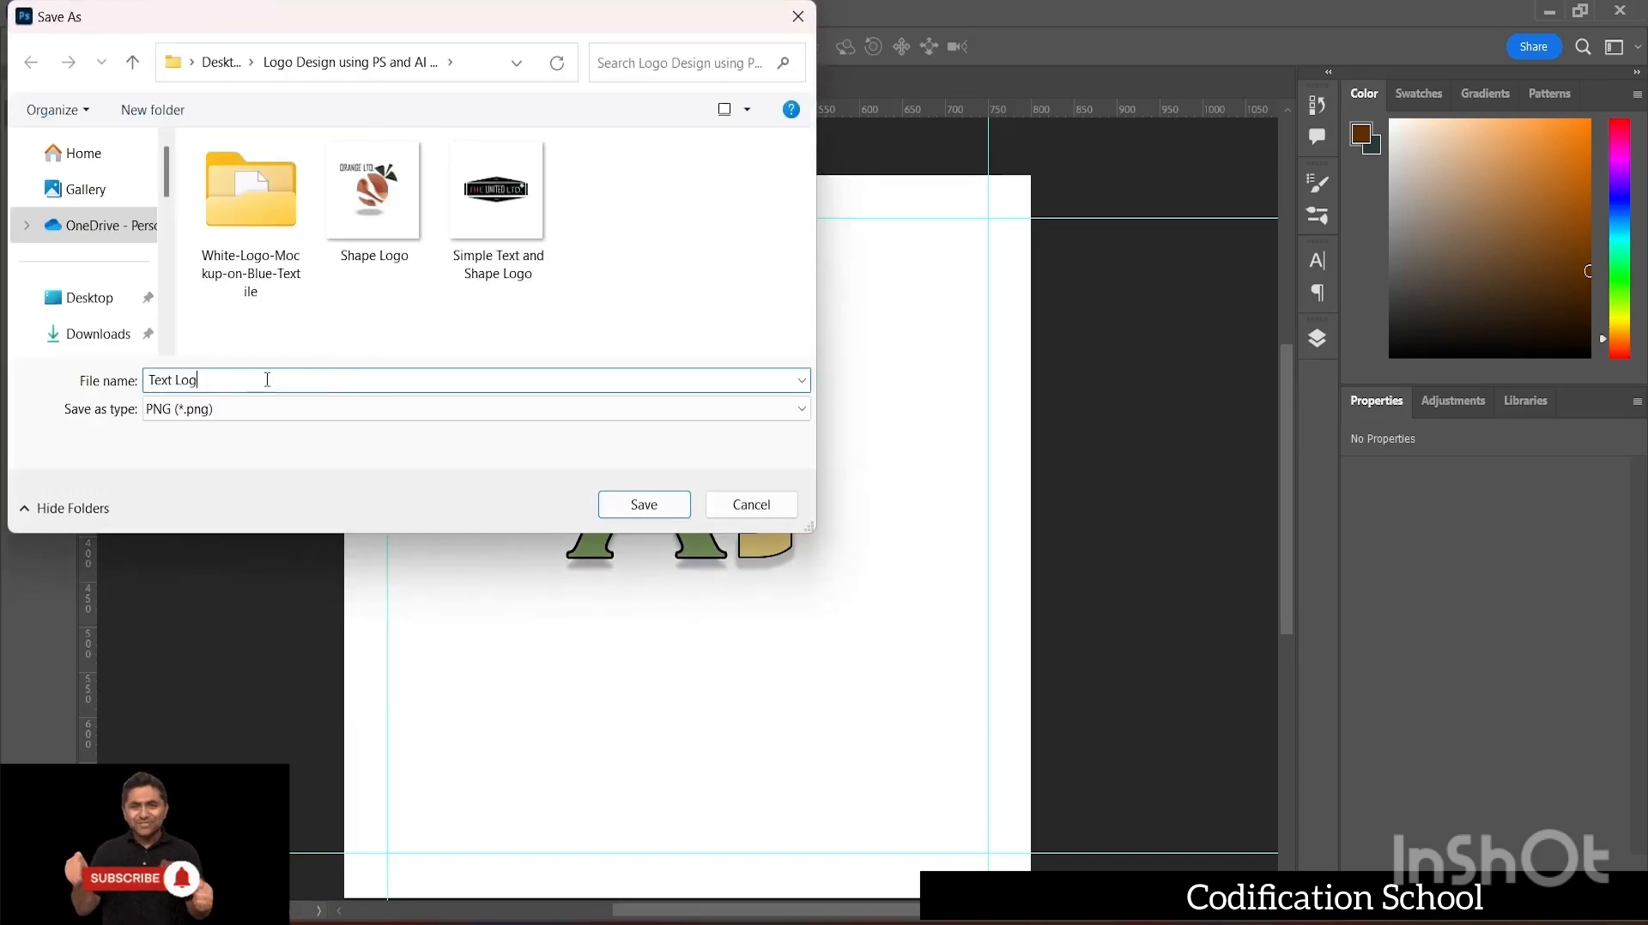
key(BackSpace)
key(BackSpace)
key(BackSpace)
key(BackSpace)
key(BackSpace)
key(BackSpace)
key(BackSpace)
key(BackSpace)
text(Letter)
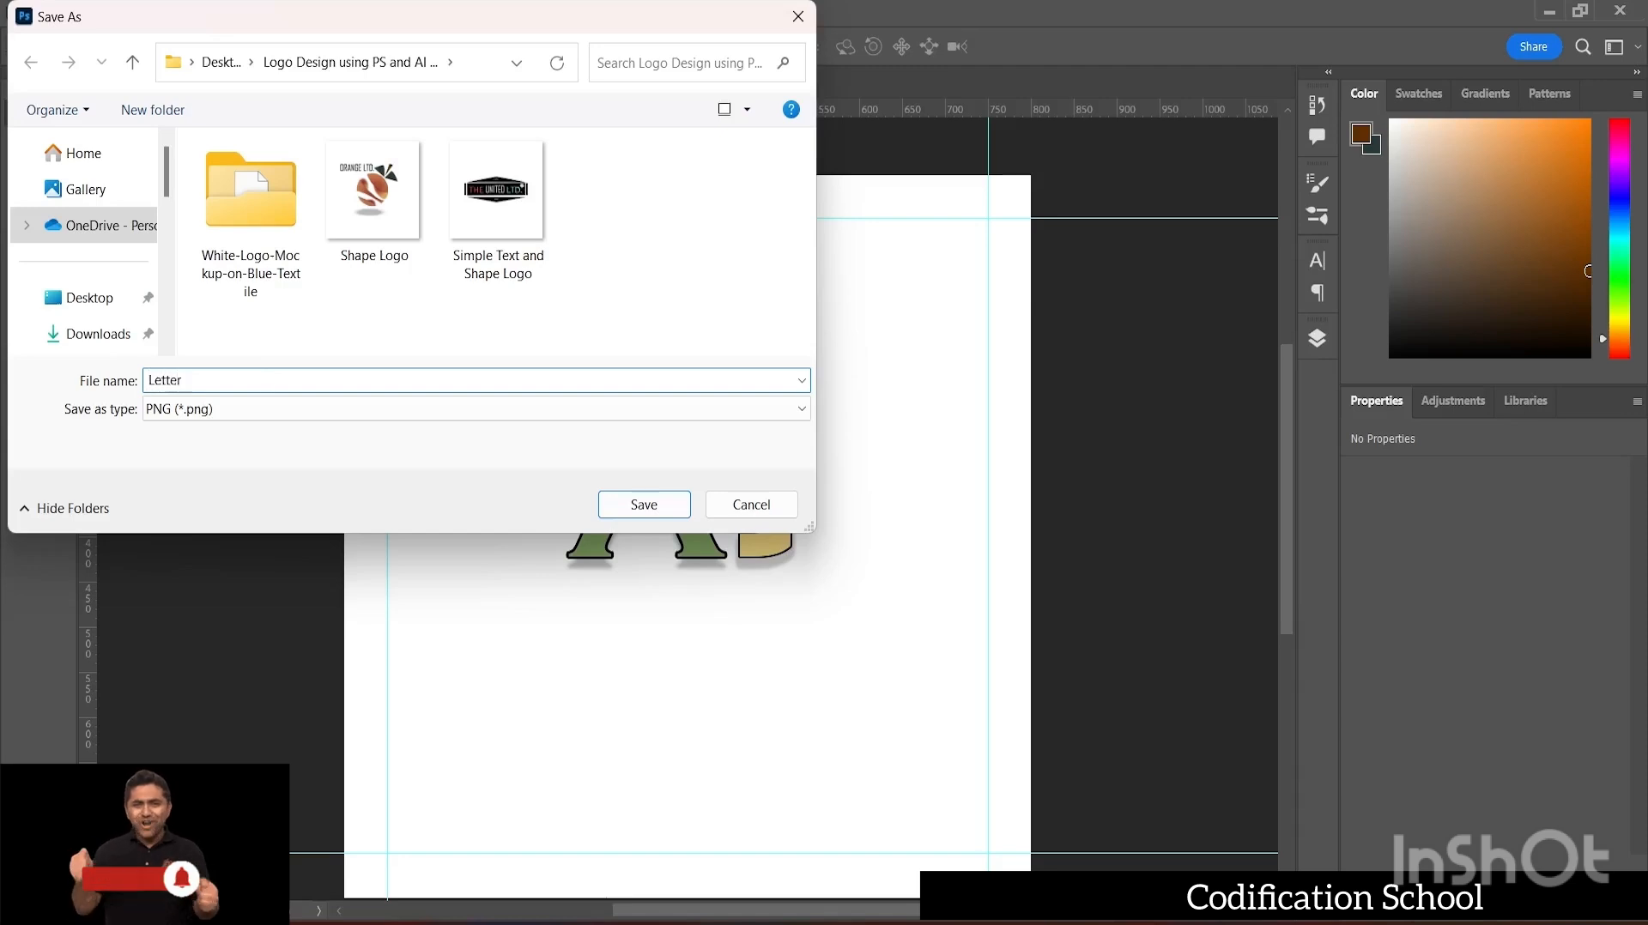
text( Logo)
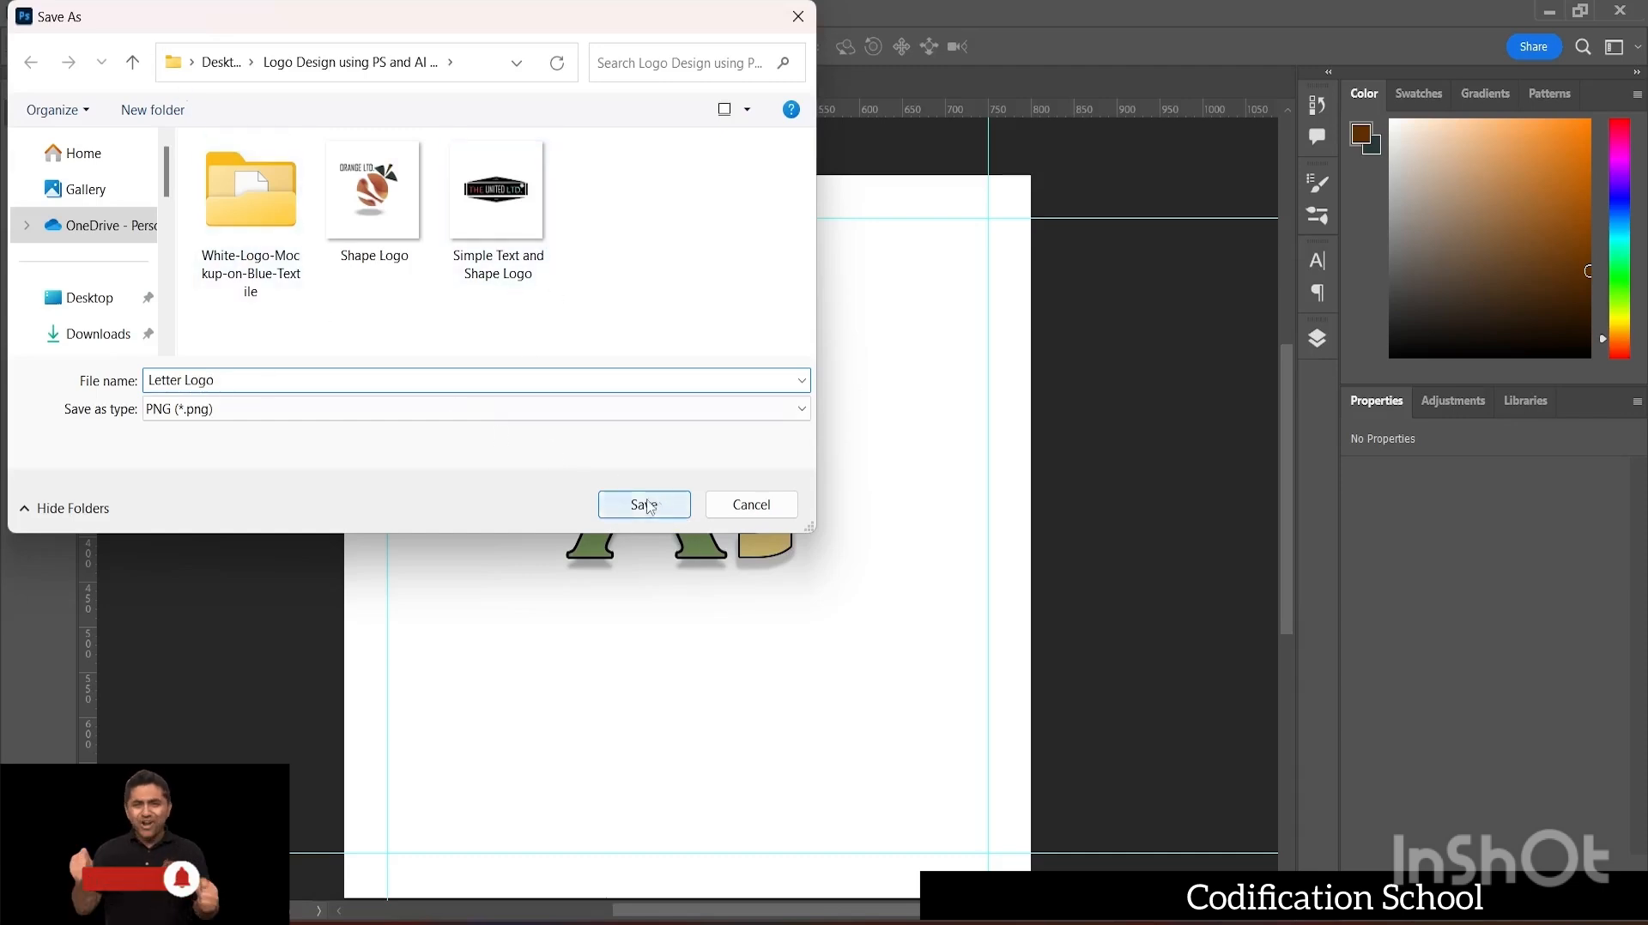
click(654, 508)
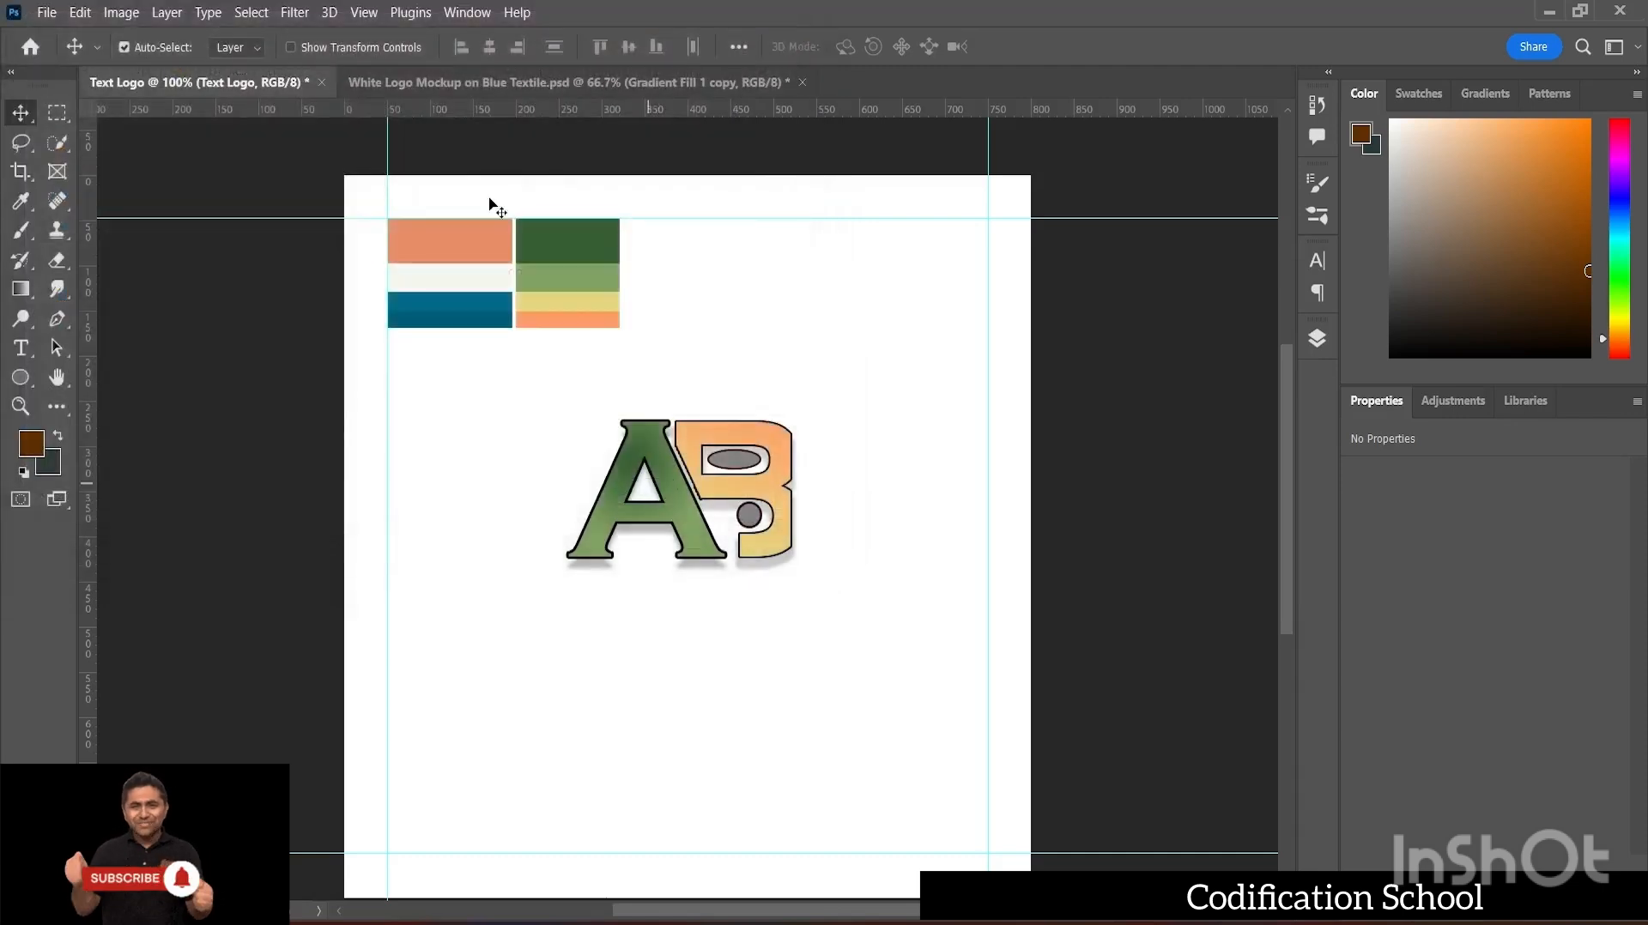
- Export the White Logo Mockup on Blue Textile document as a PNG named Letter Logo Mockup in the same folder
click(521, 84)
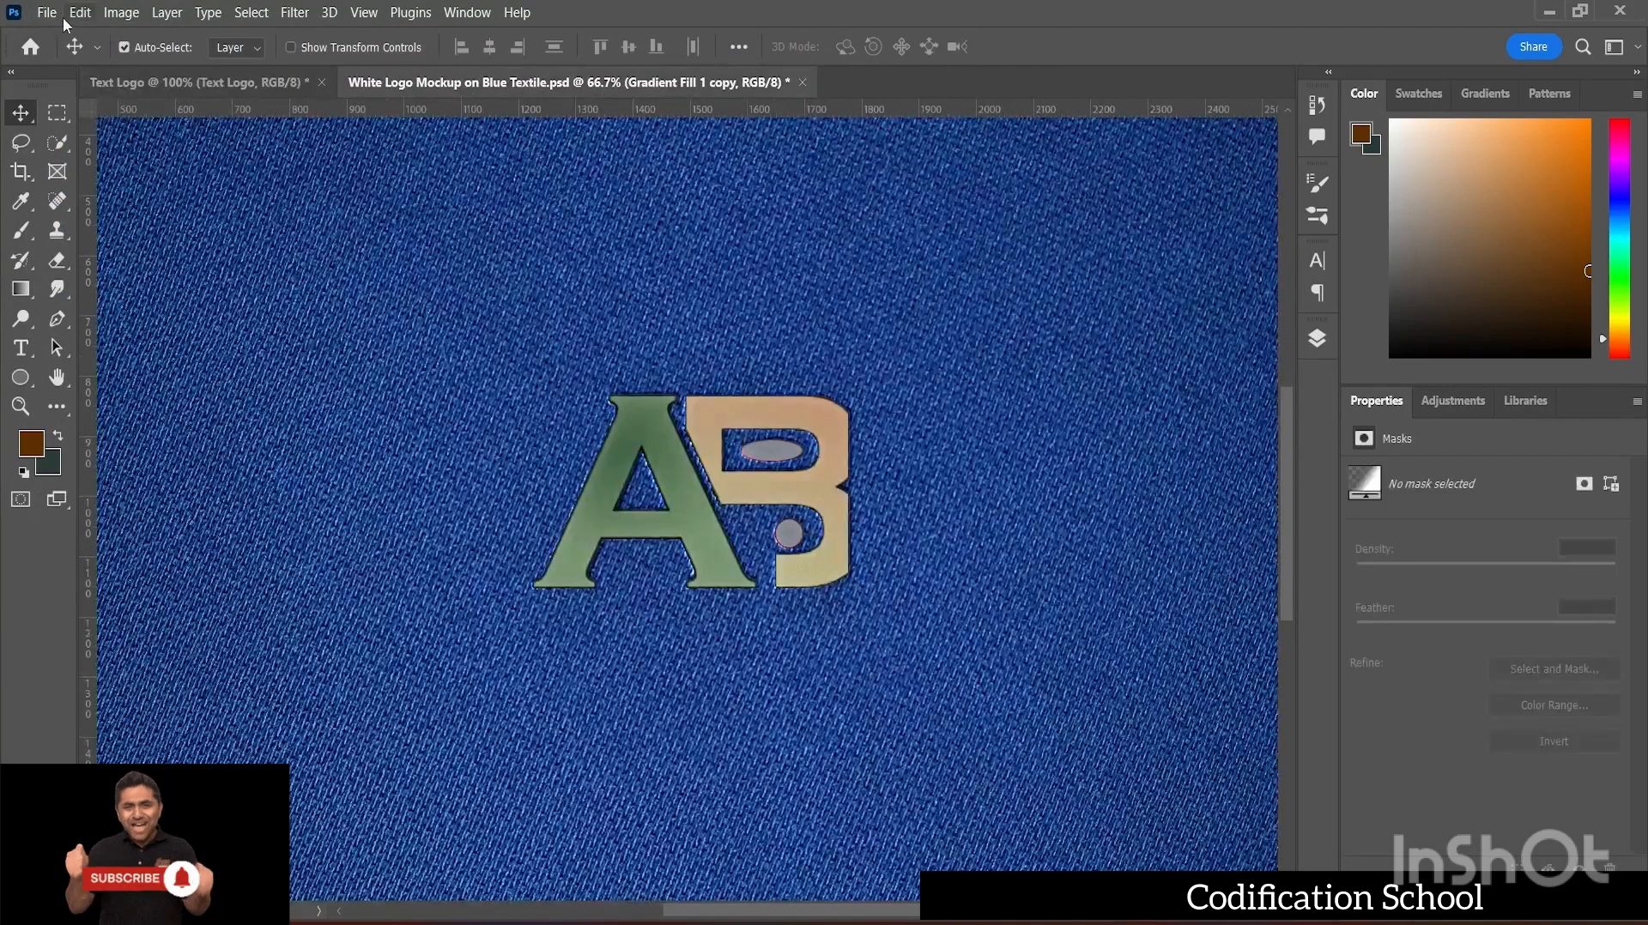
click(55, 13)
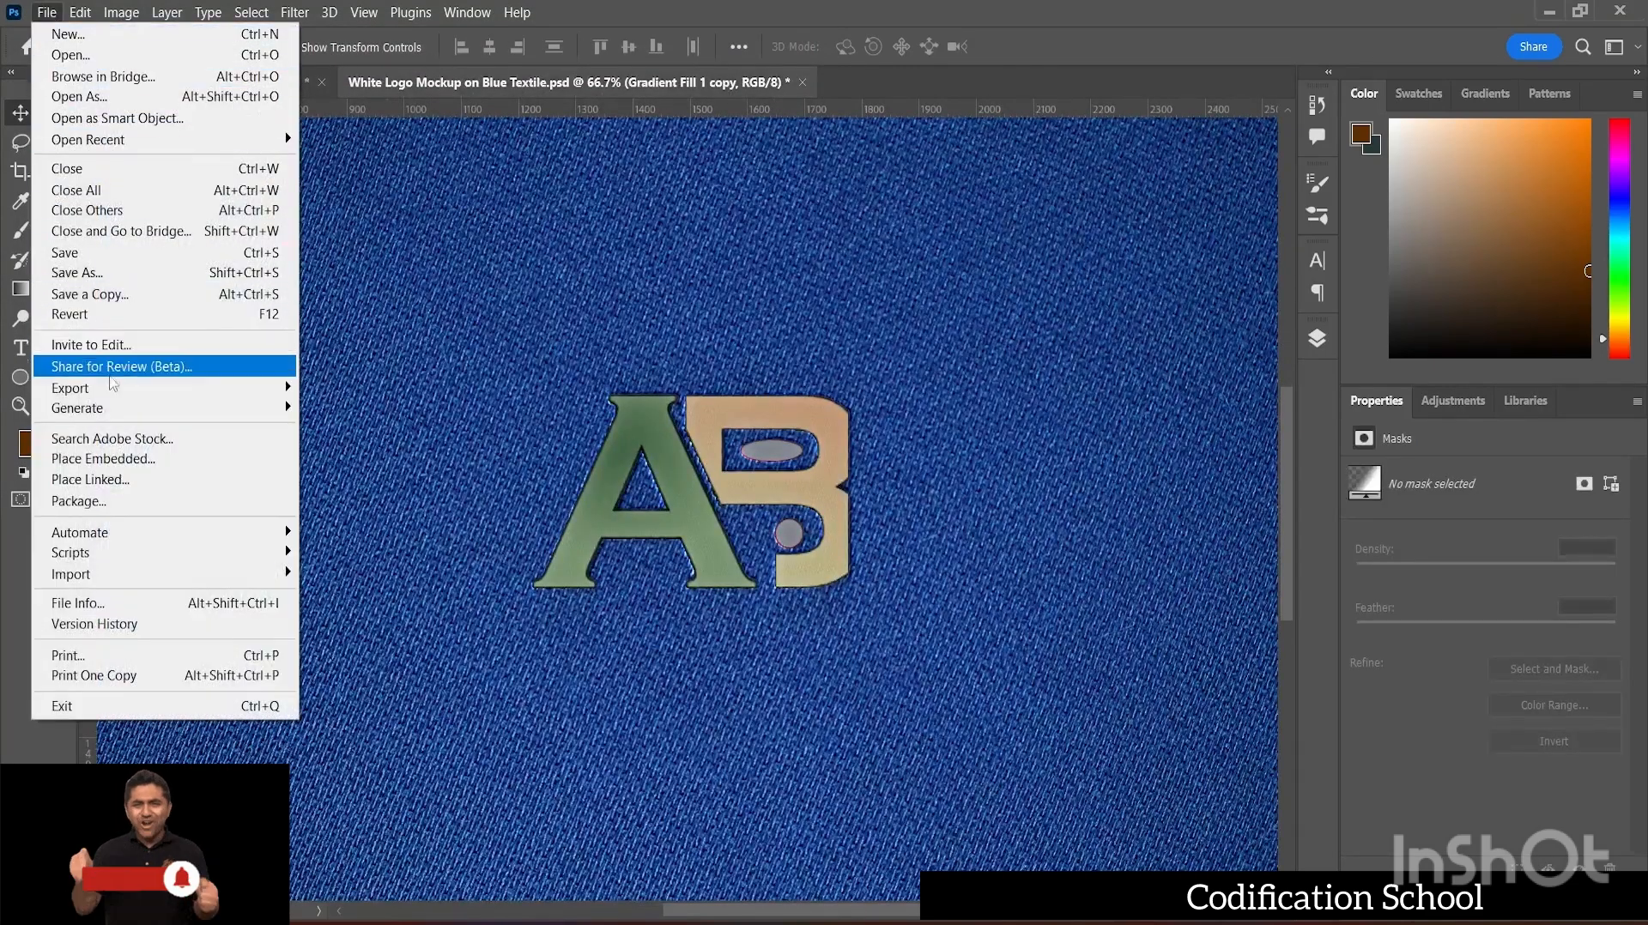
mouse_move(110, 390)
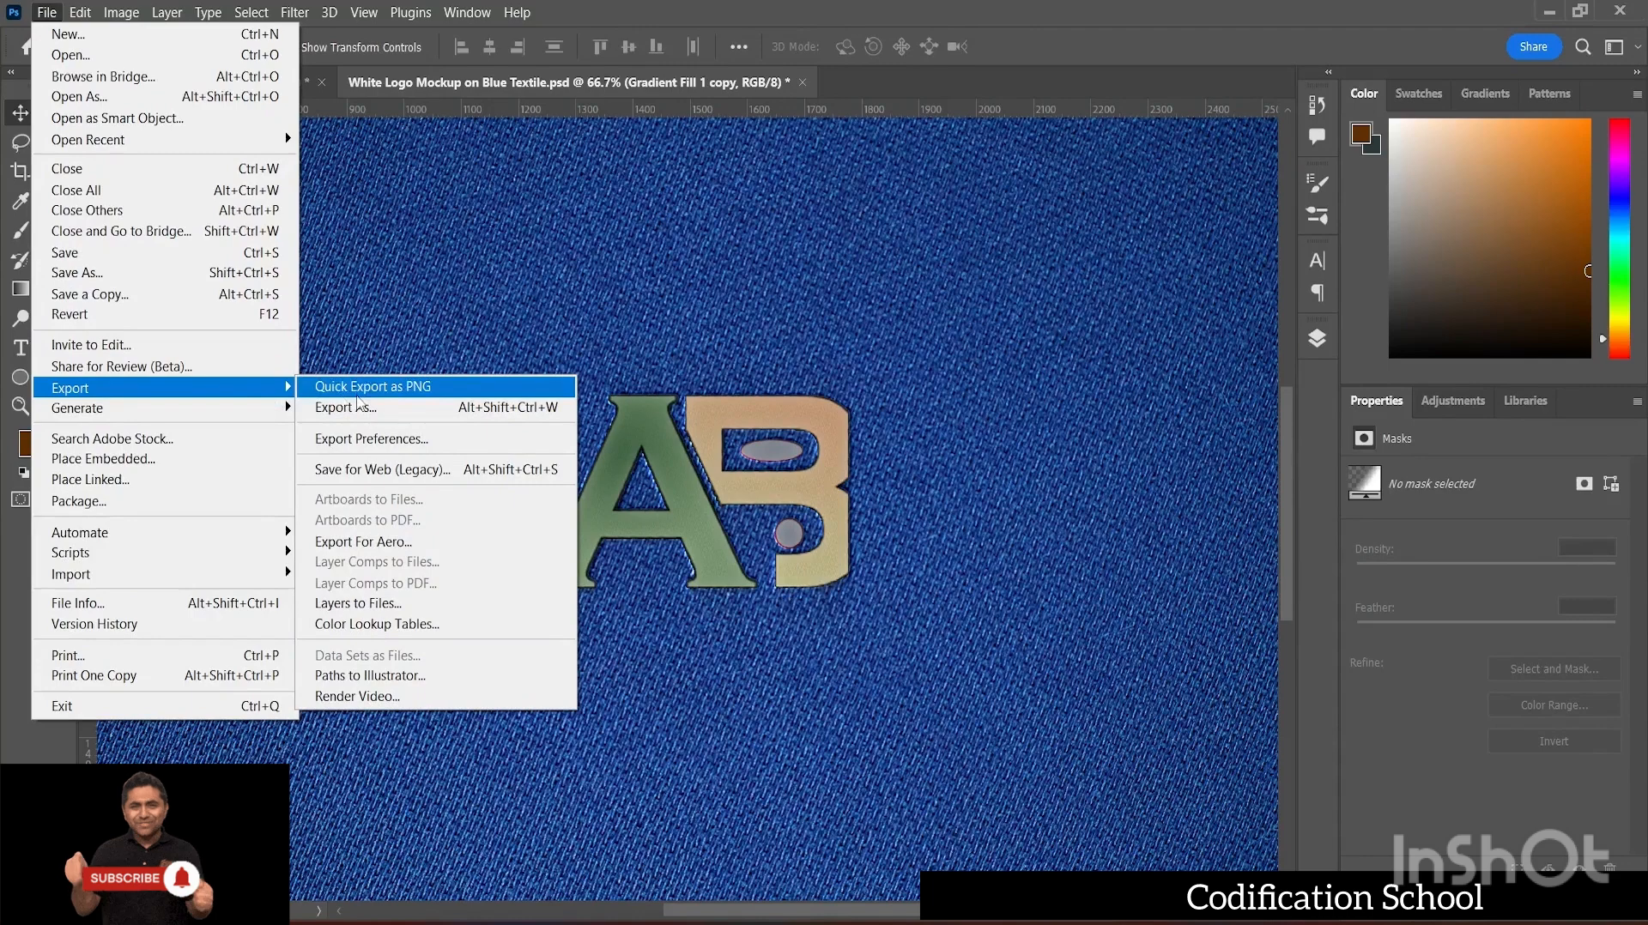
click(358, 394)
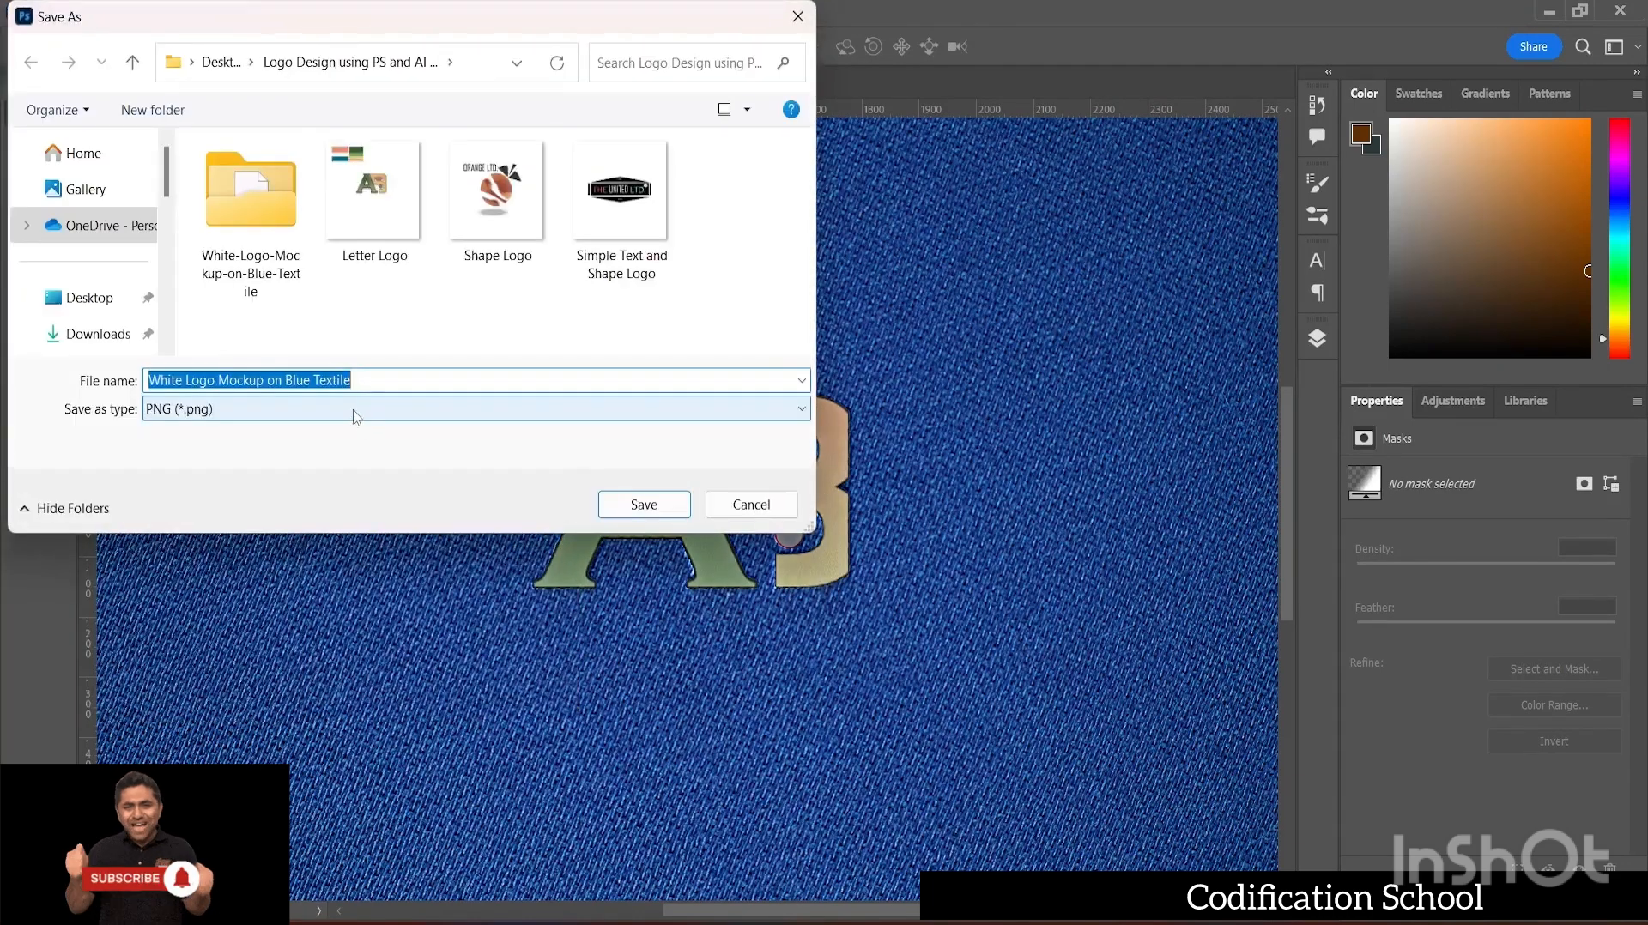
key(BackSpace)
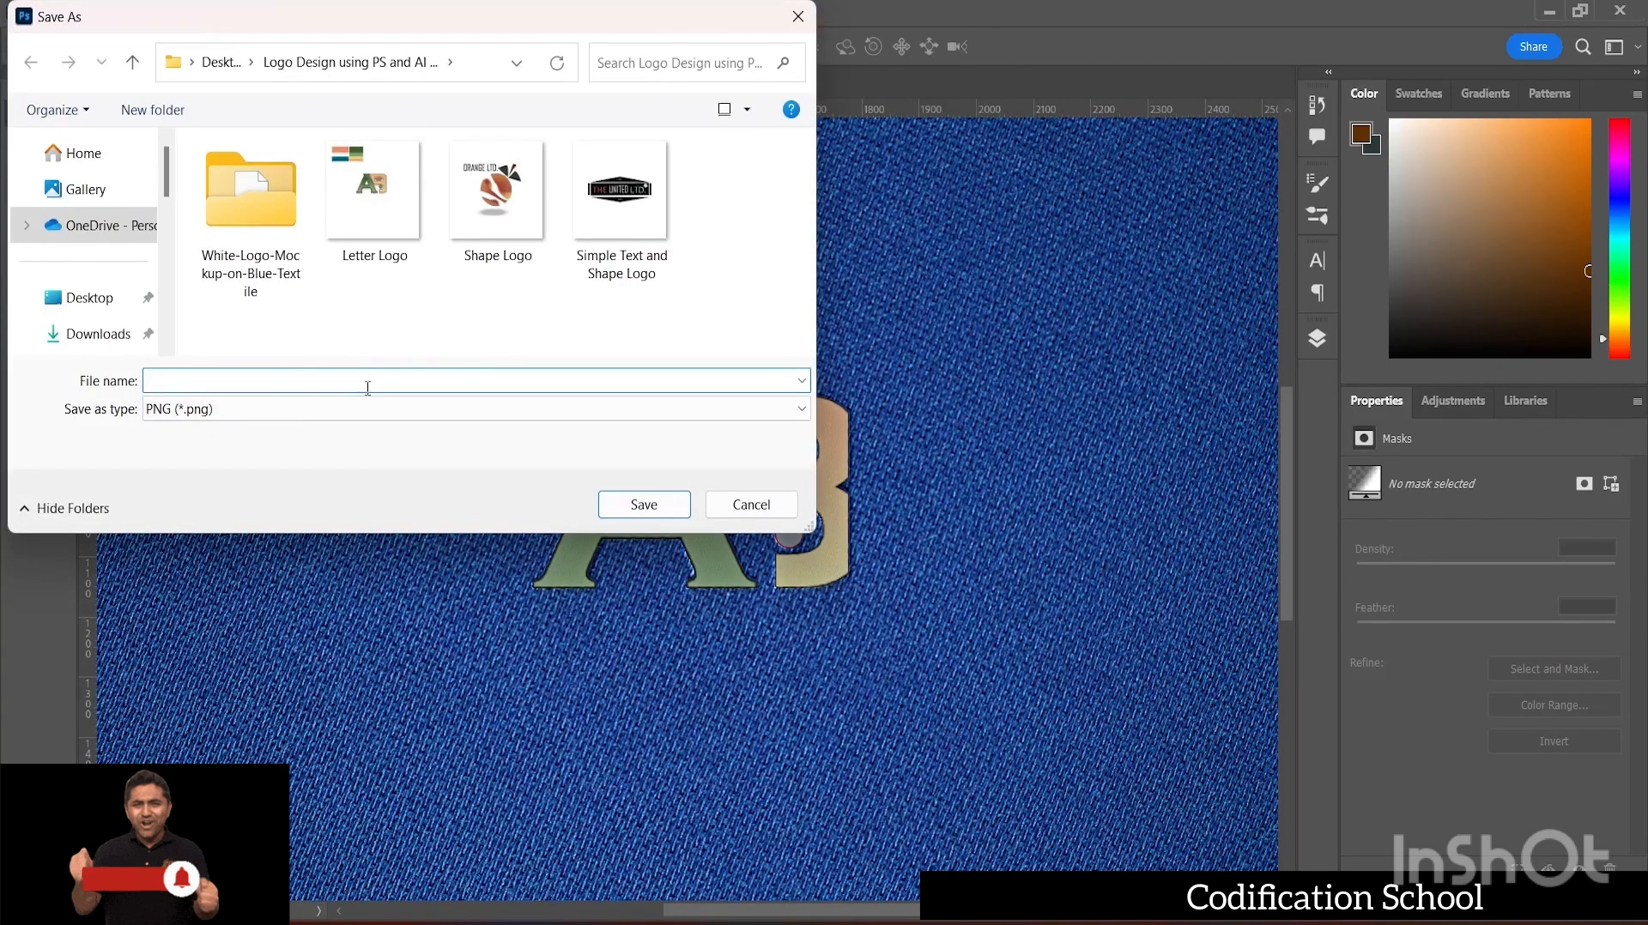
text(Letter)
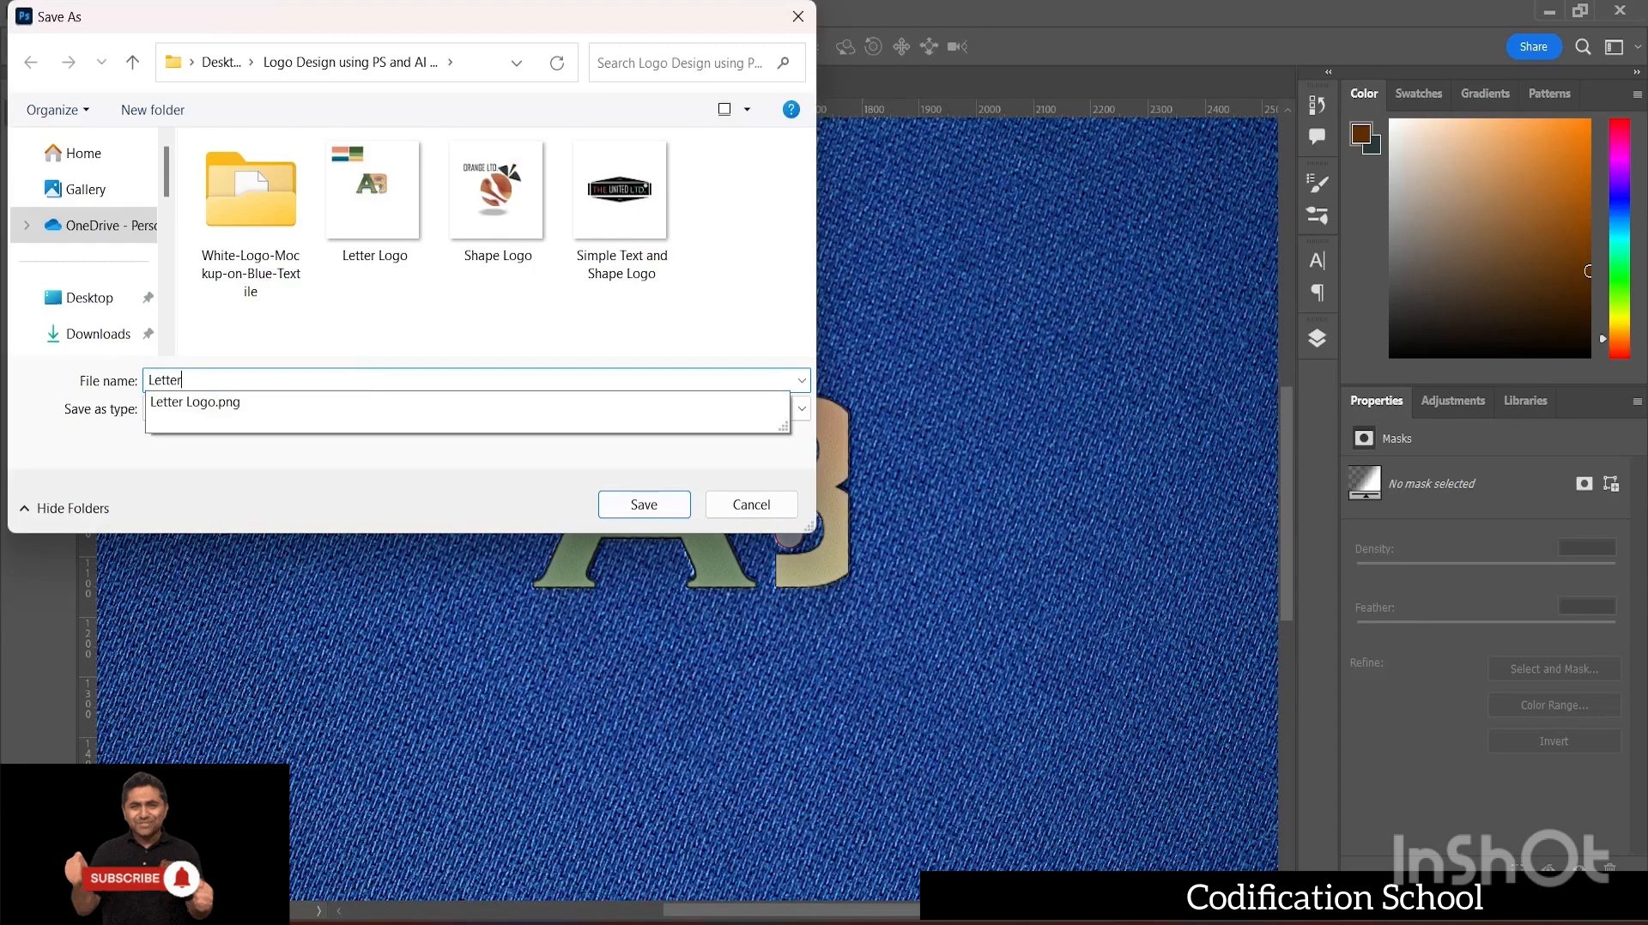
text( Logo Mockup)
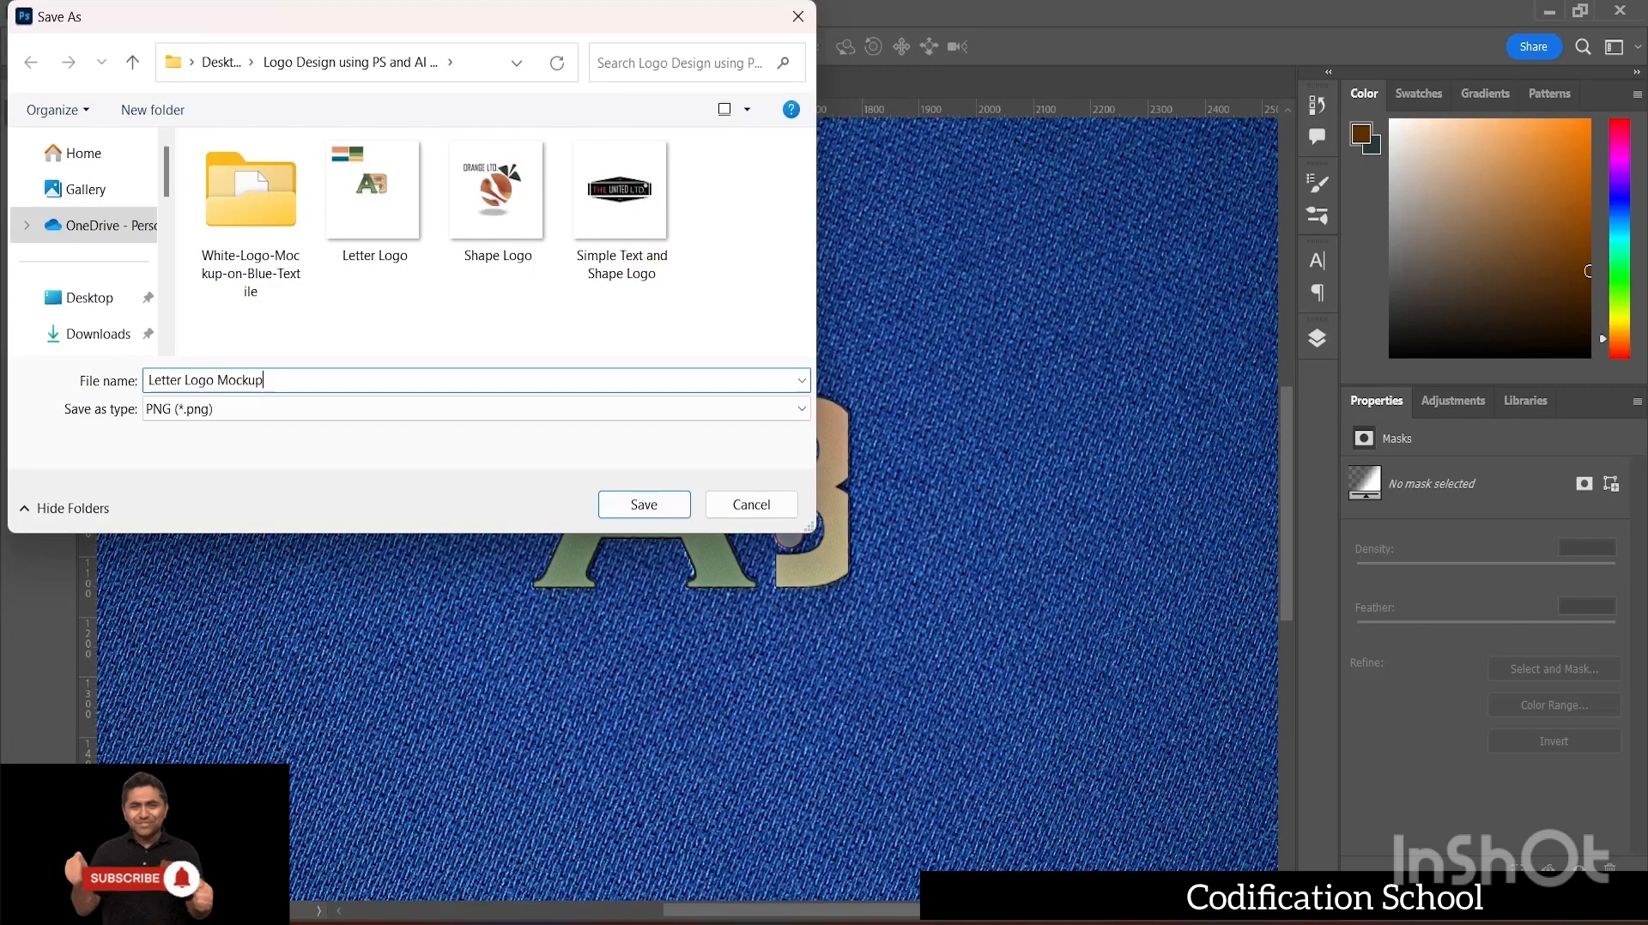
click(646, 505)
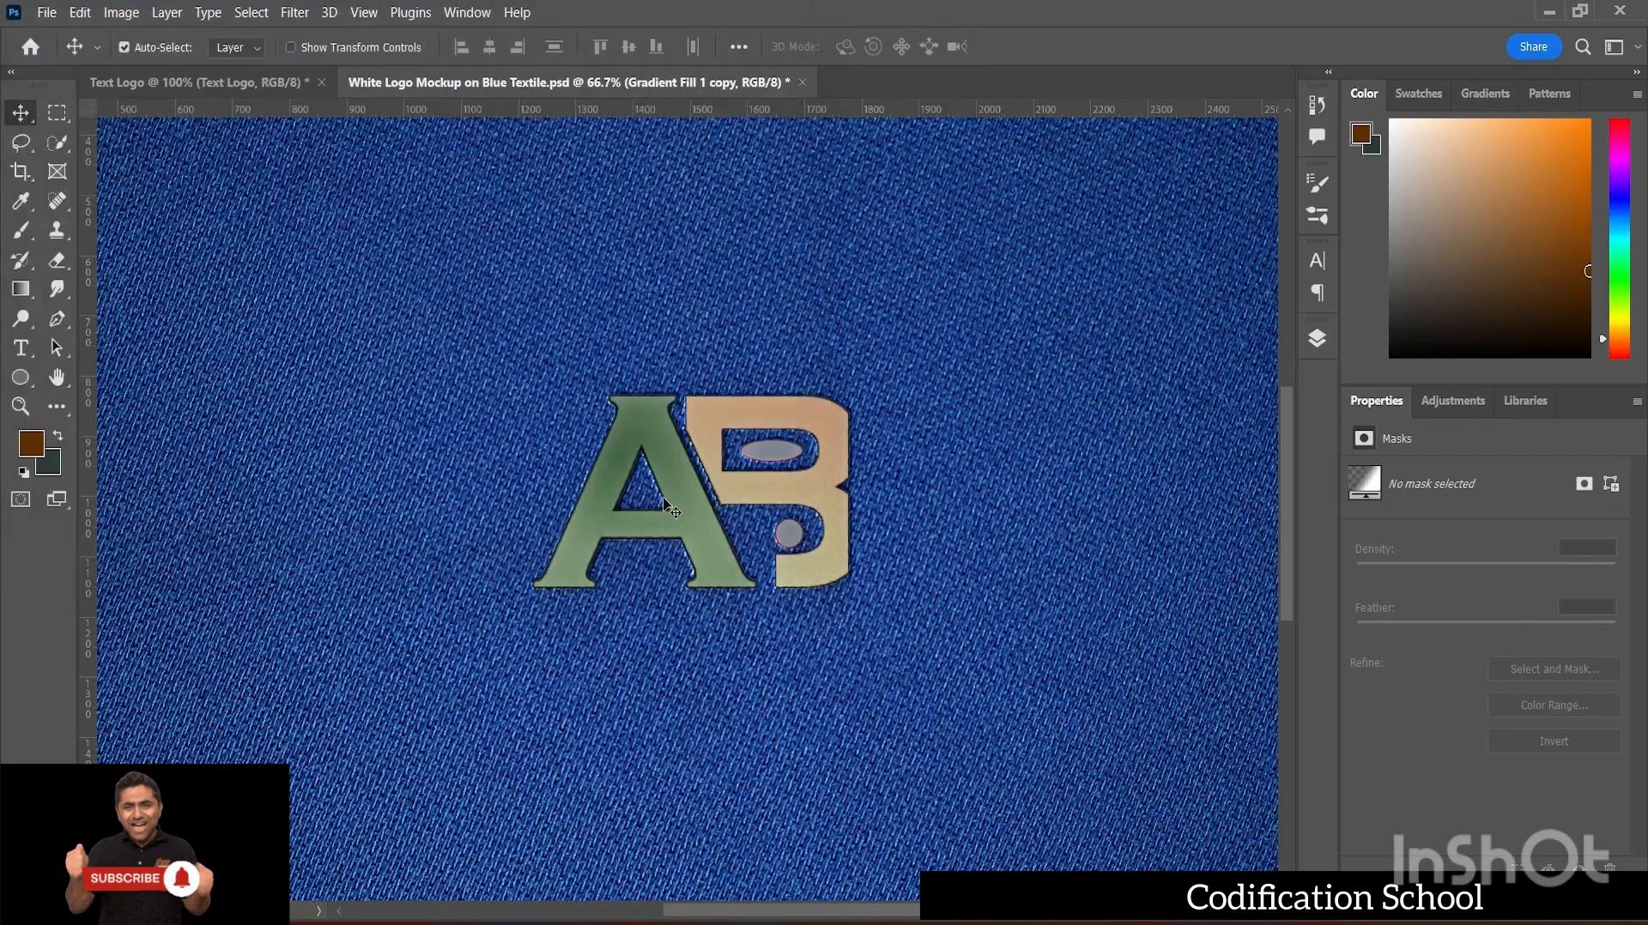